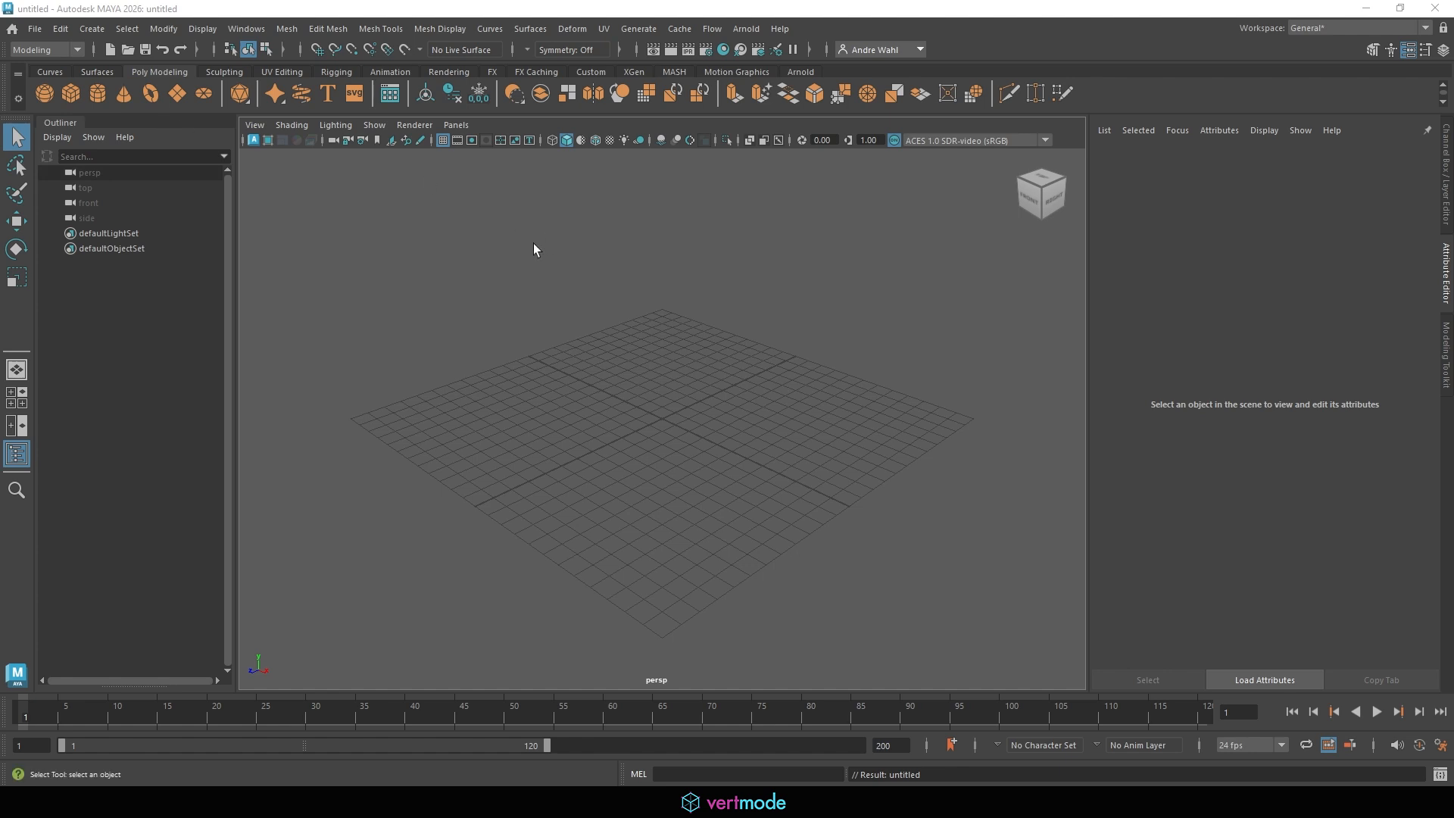
Start a new project in the Project Window and name it Tutorial_Game_Character.
{"action": "left_click", "coordinate": [42, 31]}
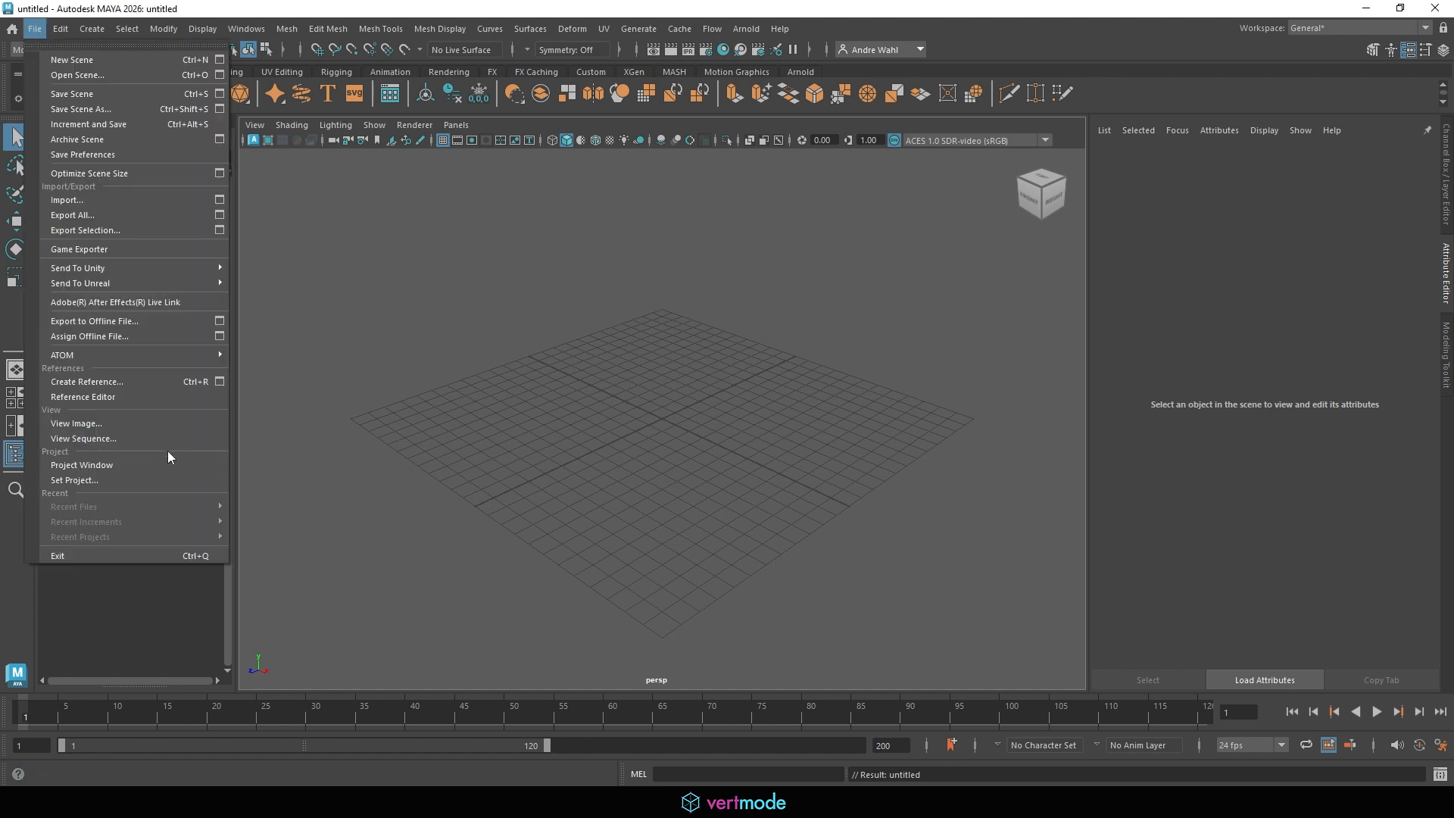
{"action": "left_click", "coordinate": [111, 465]}
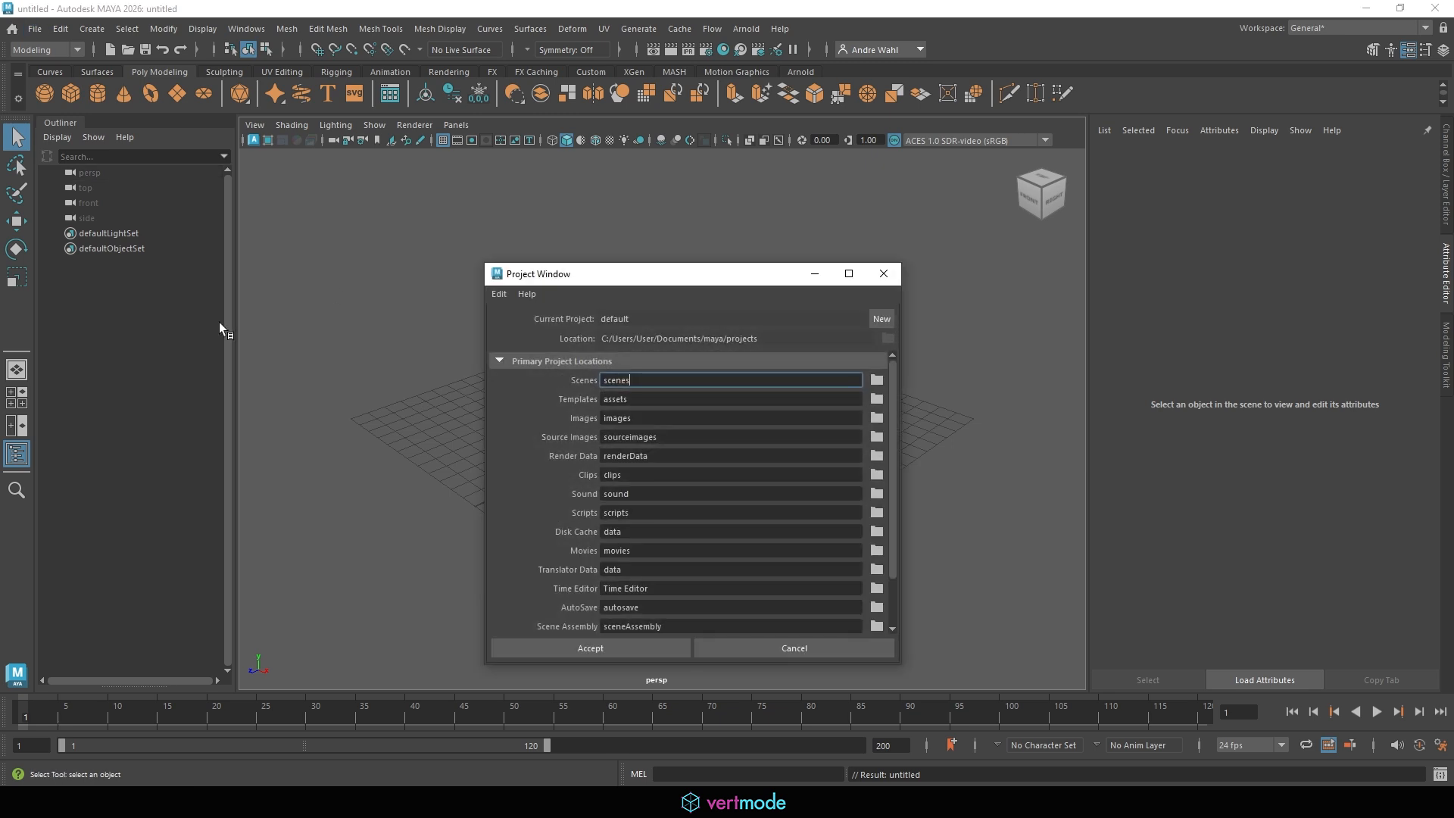
{"action": "left_click", "coordinate": [881, 321]}
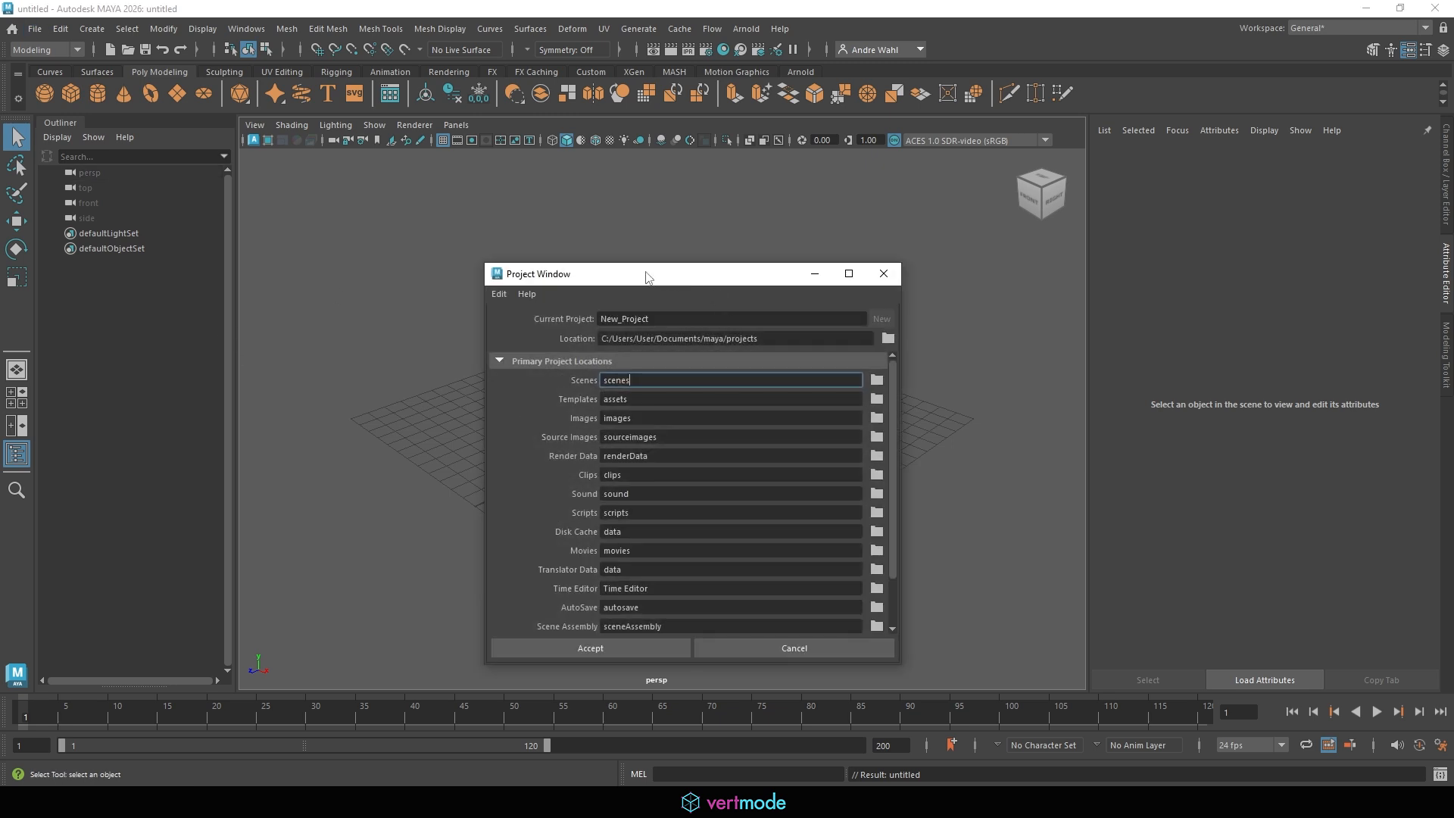
{"action": "left_click_drag", "start_coordinate": [649, 276], "coordinate": [475, 157]}
{"action": "double_click", "coordinate": [503, 200]}
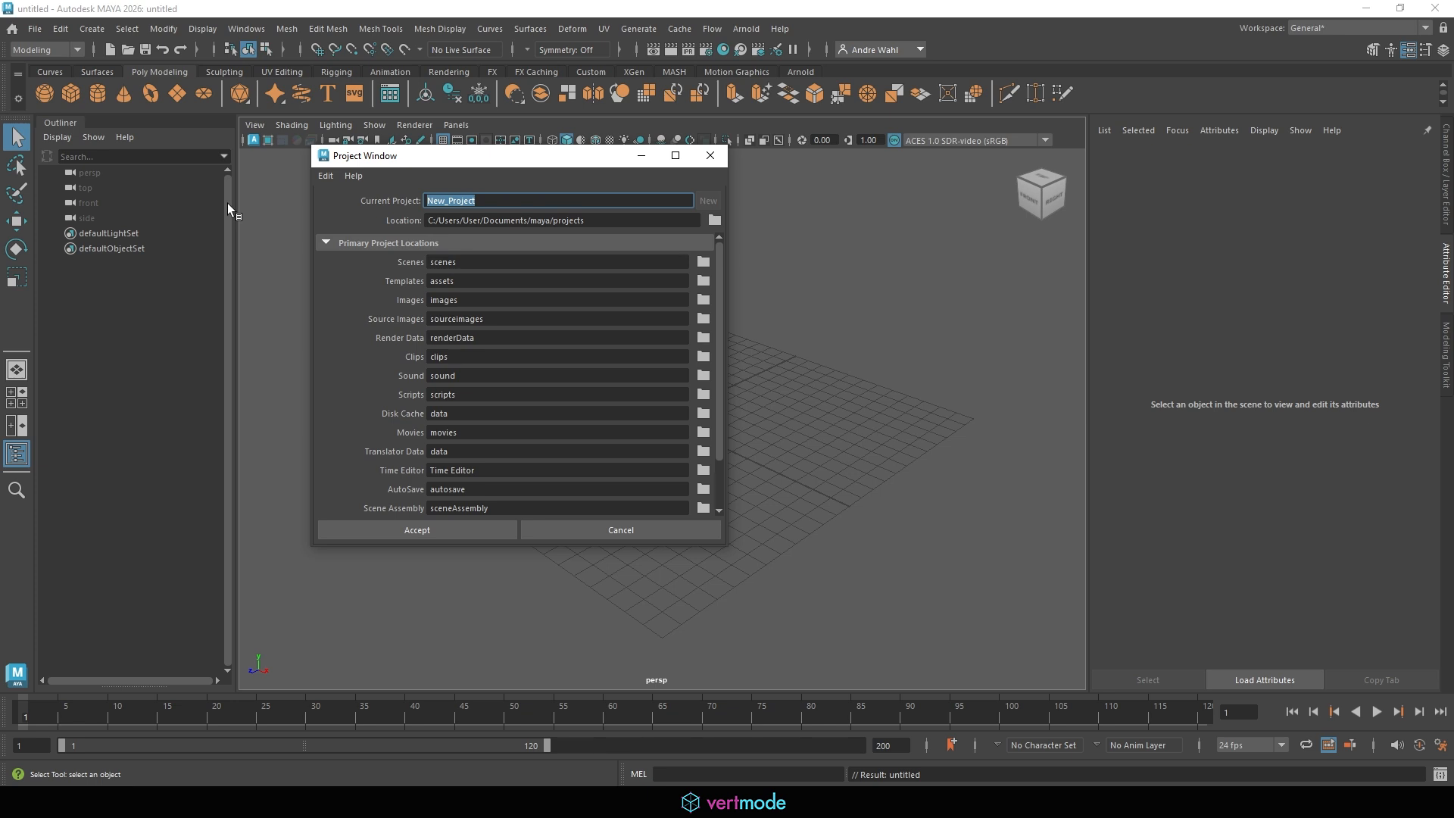
{"action": "type", "text": "Tutorial_Game_Character"}
Set the project location to the Desktop and accept the project settings.
{"action": "left_click", "coordinate": [713, 220]}
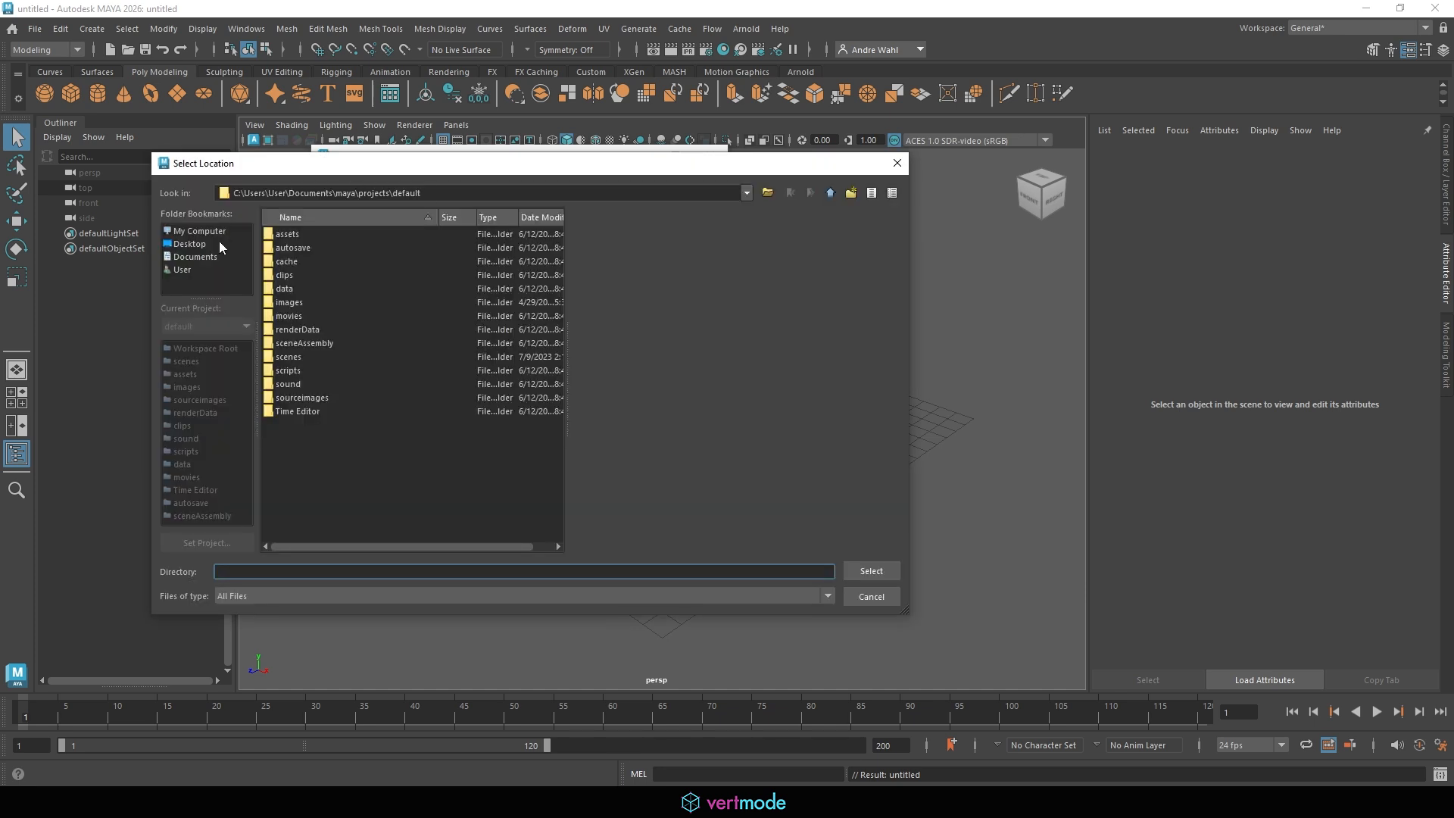
{"action": "left_click", "coordinate": [218, 244]}
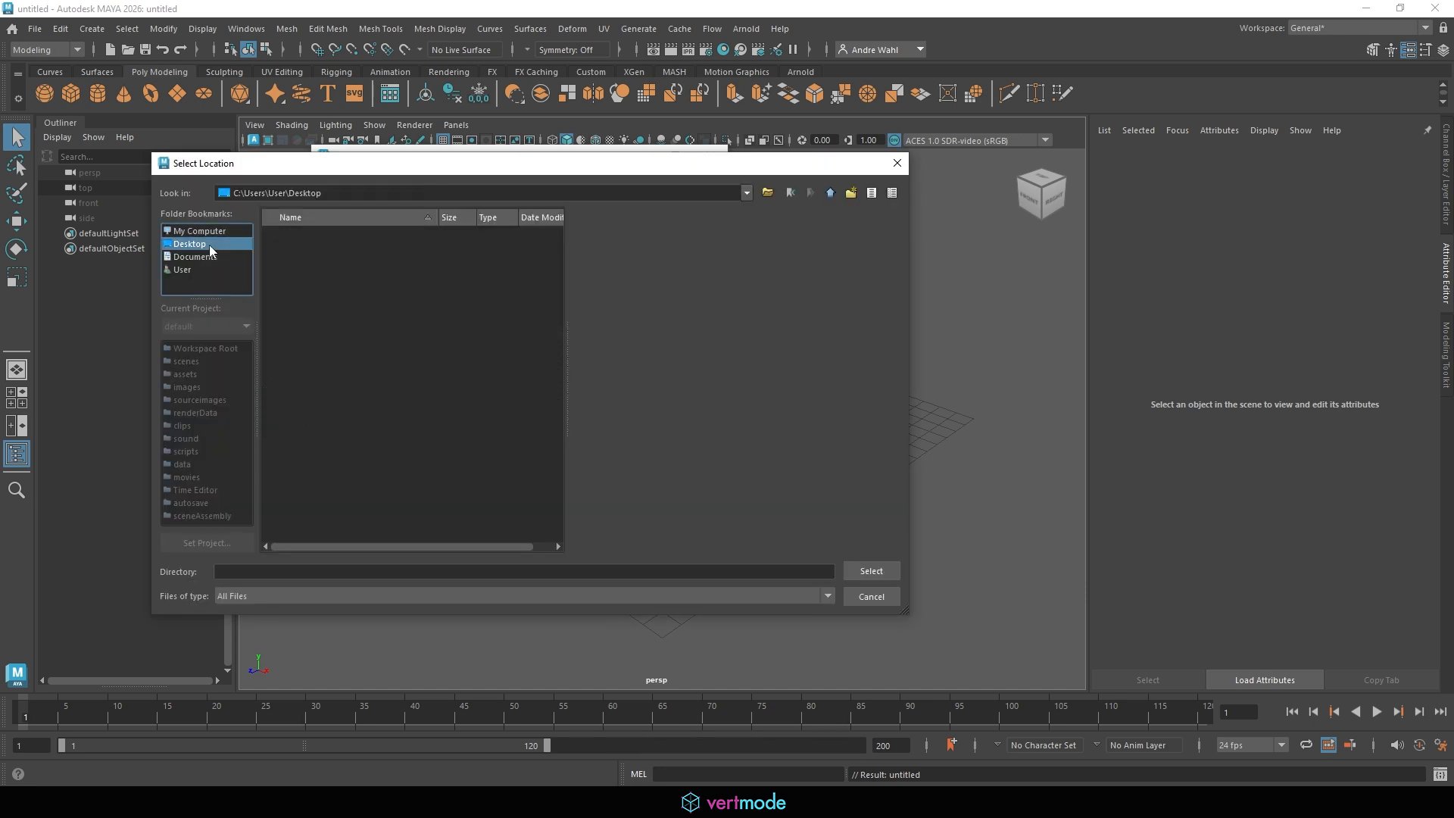
{"action": "left_click", "coordinate": [865, 575]}
{"action": "left_click", "coordinate": [445, 531]}
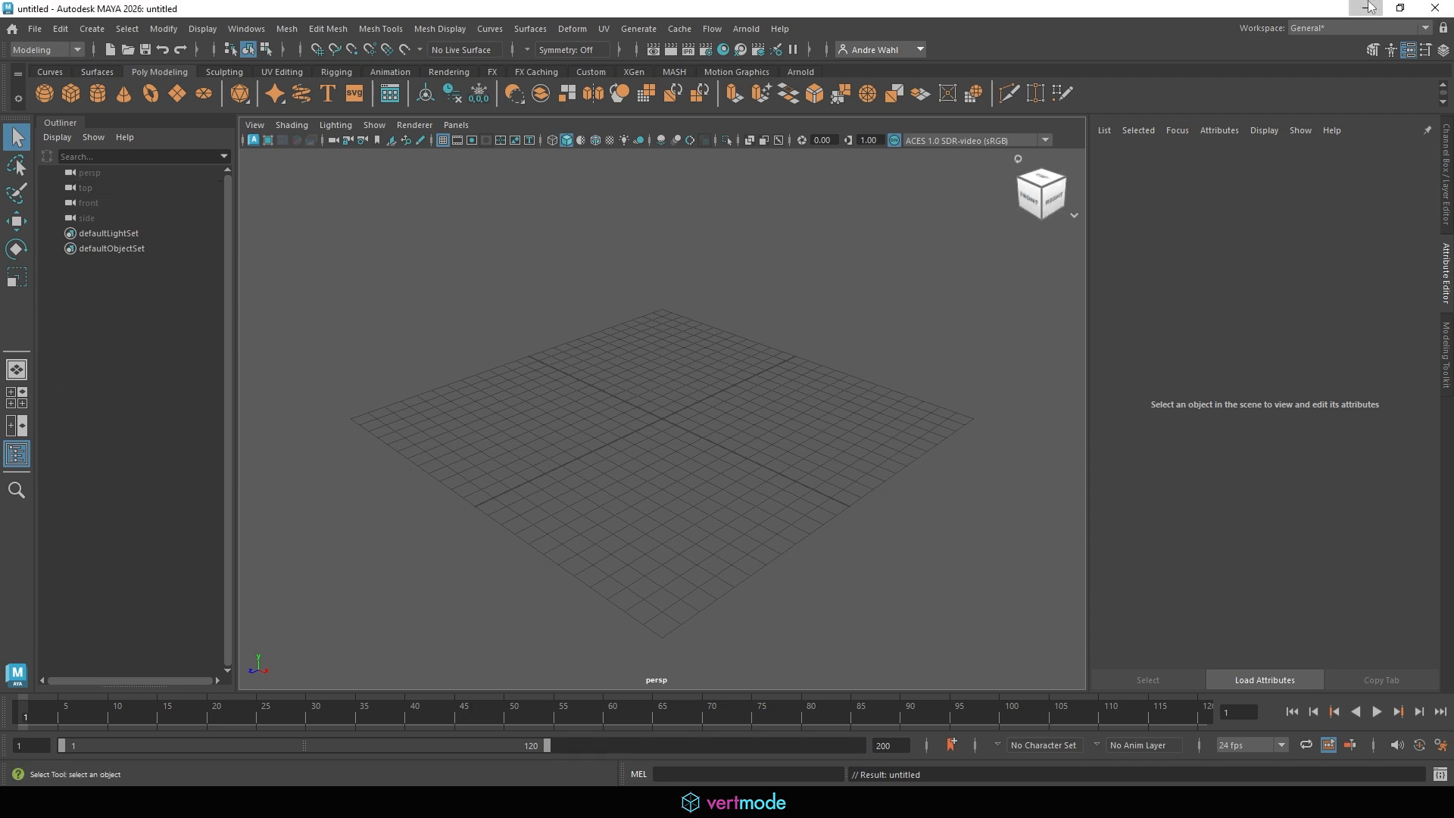
Go to the desktop, place the Tutorial_Game_Character folder beside the other project folder, and open its sourceimages folder.
{"action": "left_click", "coordinate": [1369, 7]}
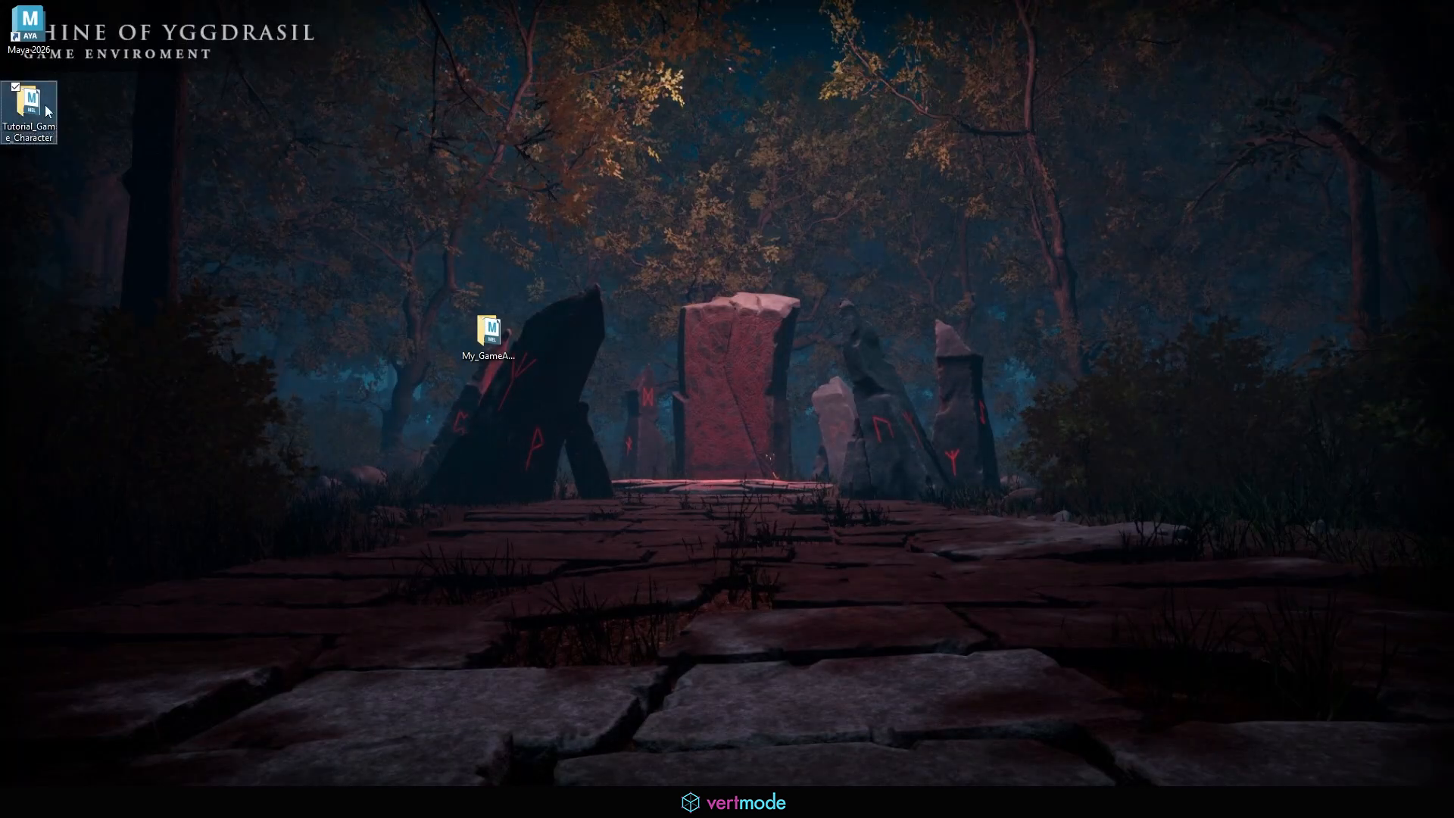
{"action": "left_click_drag", "start_coordinate": [584, 337], "coordinate": [589, 346]}
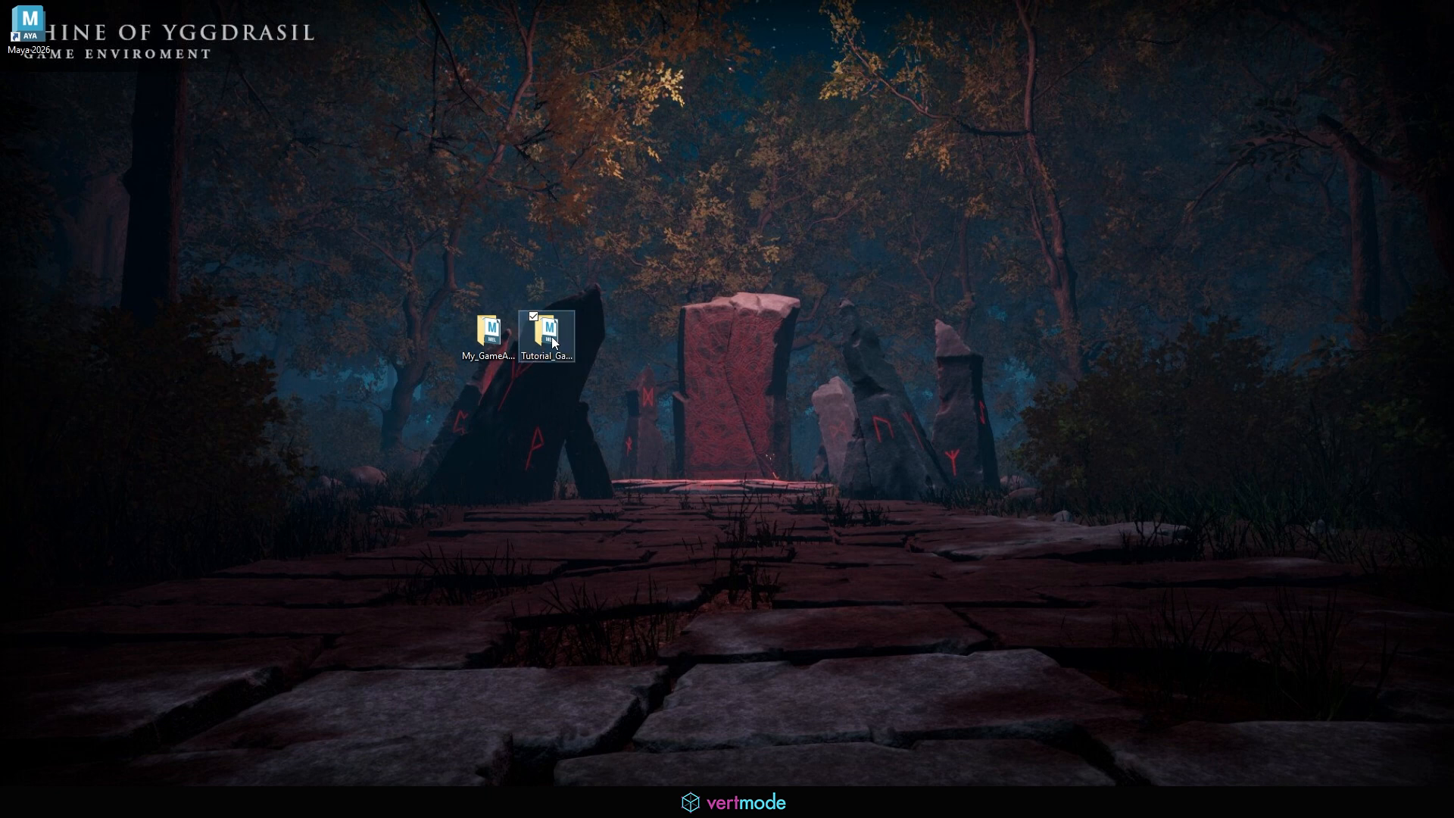
{"action": "double_click", "coordinate": [551, 342]}
{"action": "left_click_drag", "start_coordinate": [824, 233], "coordinate": [421, 85]}
{"action": "double_click", "coordinate": [450, 363]}
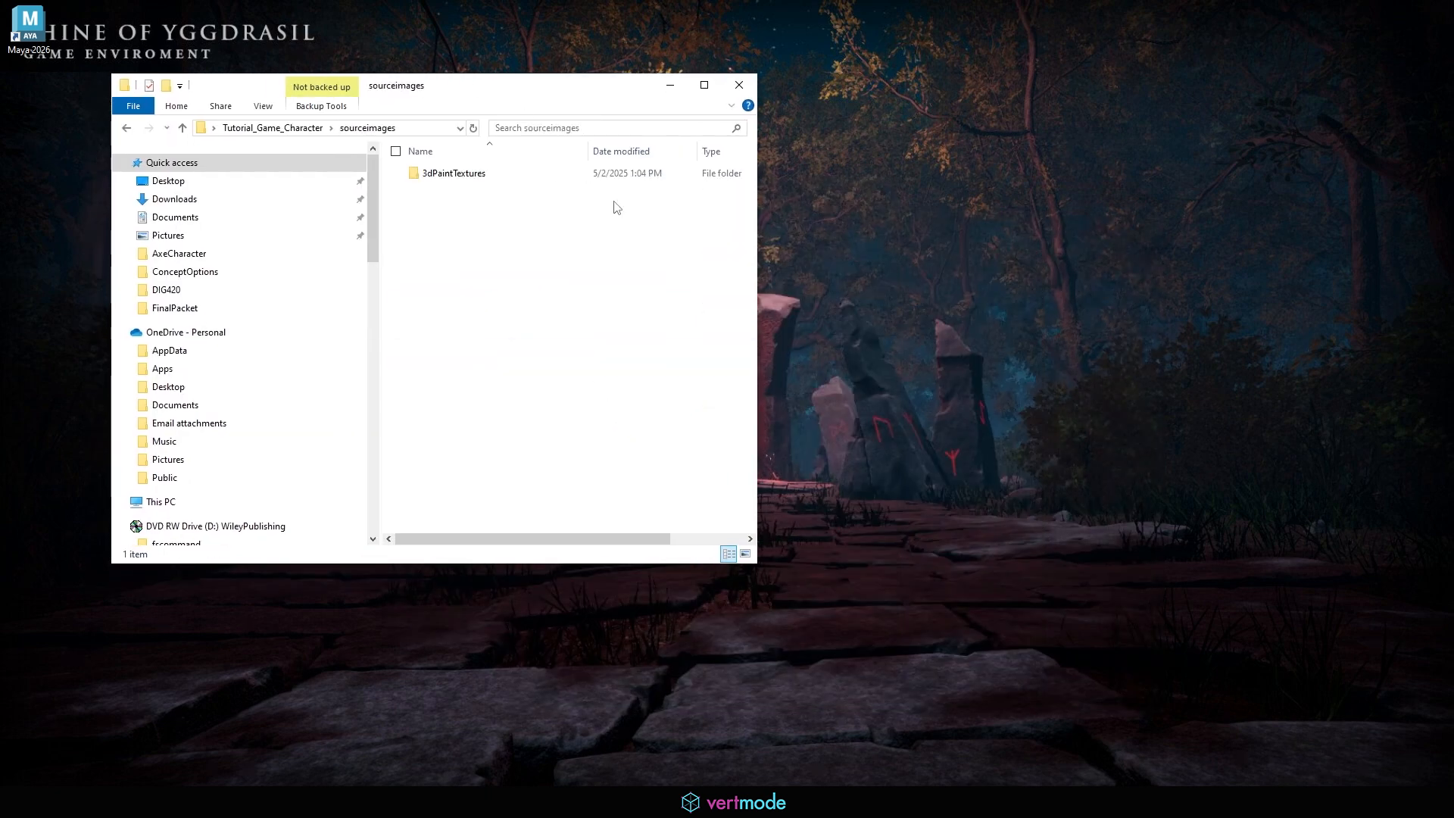
Create a new folder named referenceImages inside sourceimages.
{"action": "right_click", "coordinate": [471, 238]}
{"action": "mouse_move", "coordinate": [545, 433]}
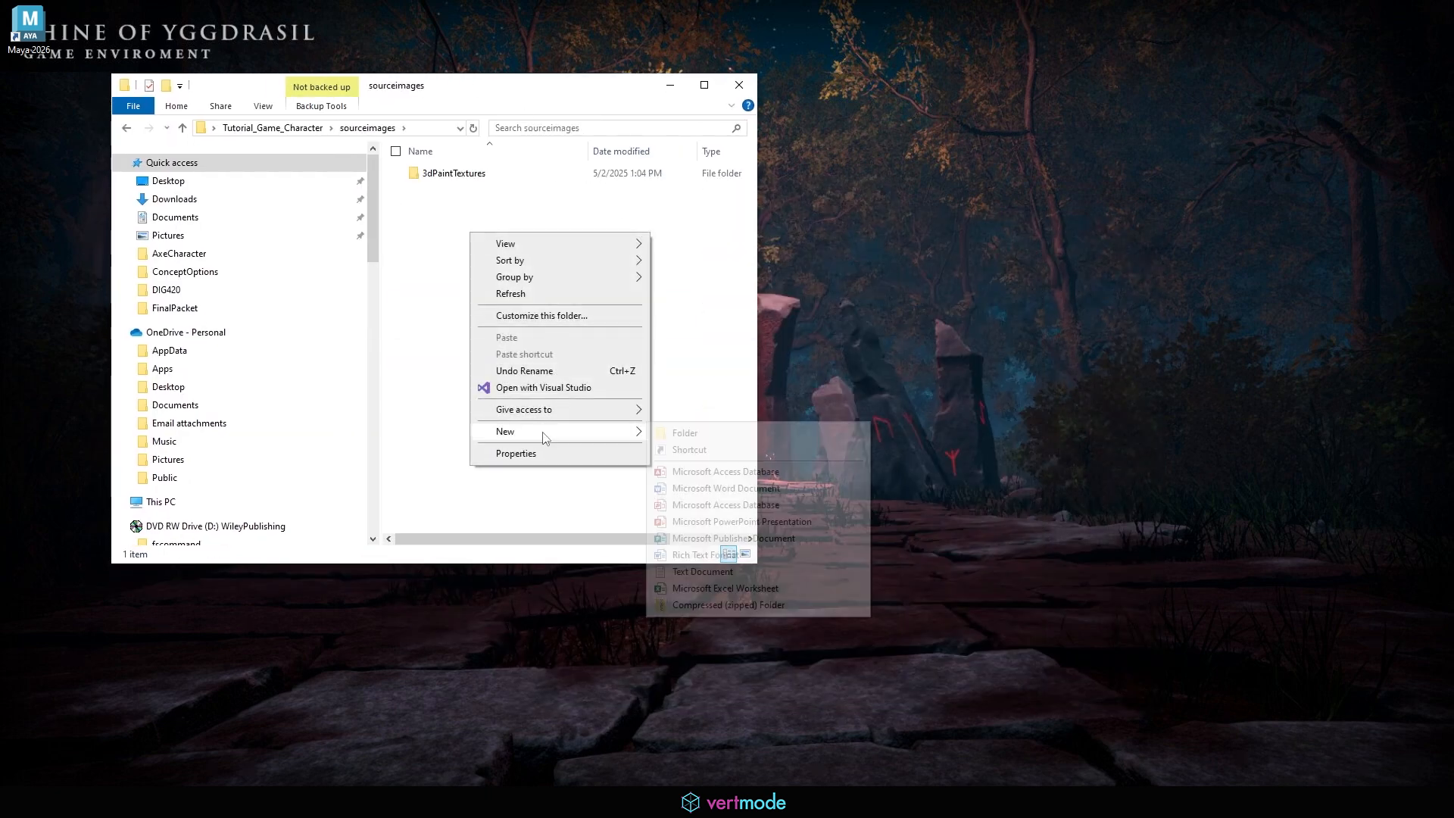
{"action": "left_click", "coordinate": [709, 434]}
{"action": "type", "text": "r"}
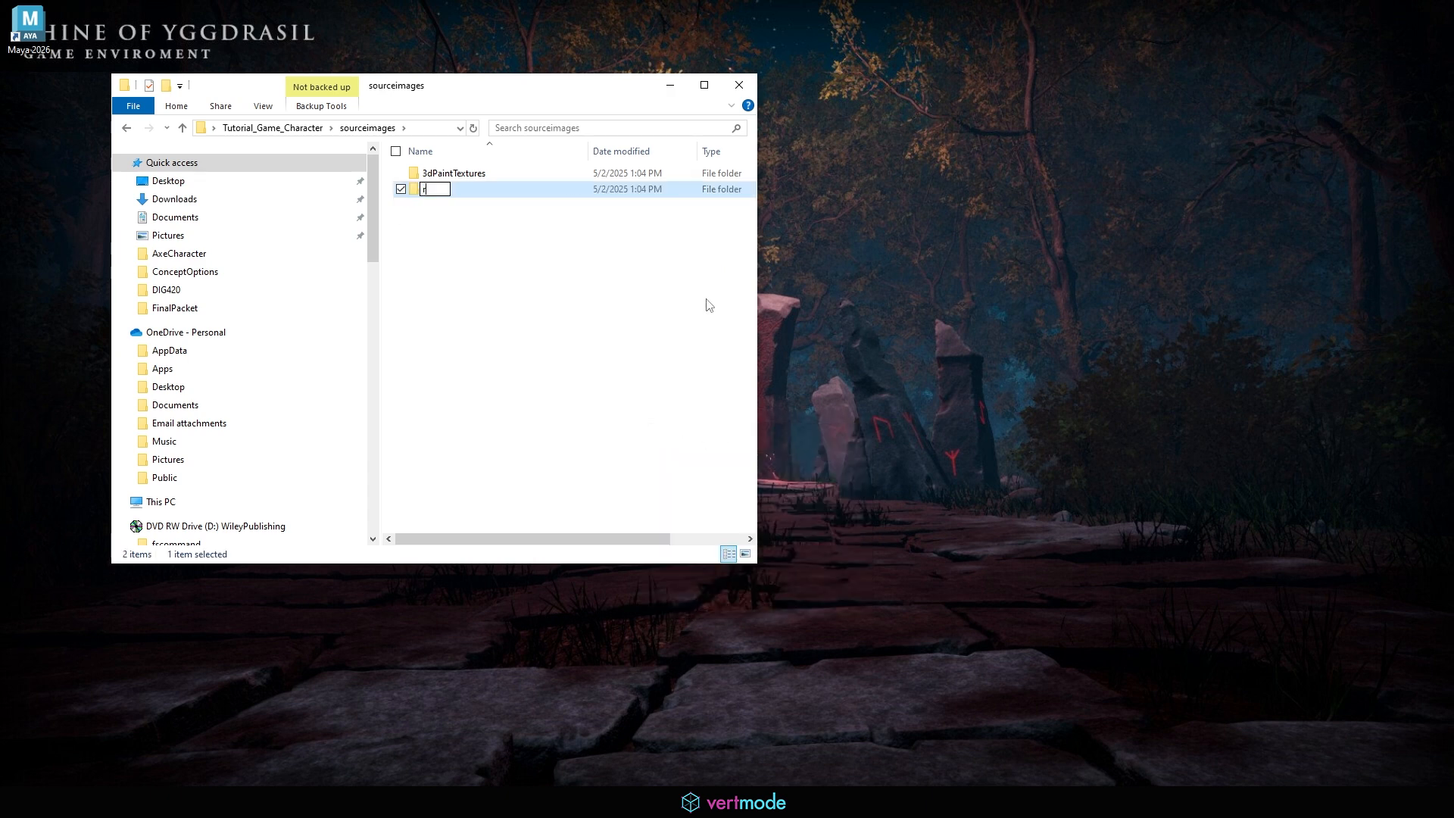
{"action": "type", "text": "eferenceImages"}
{"action": "left_click", "coordinate": [391, 219]}
Add the AxeManConcept, CleanedUpConcept, Pose02, Pose03 and Pose04 images to the referenceImages folder and widen its window.
{"action": "double_click", "coordinate": [438, 190]}
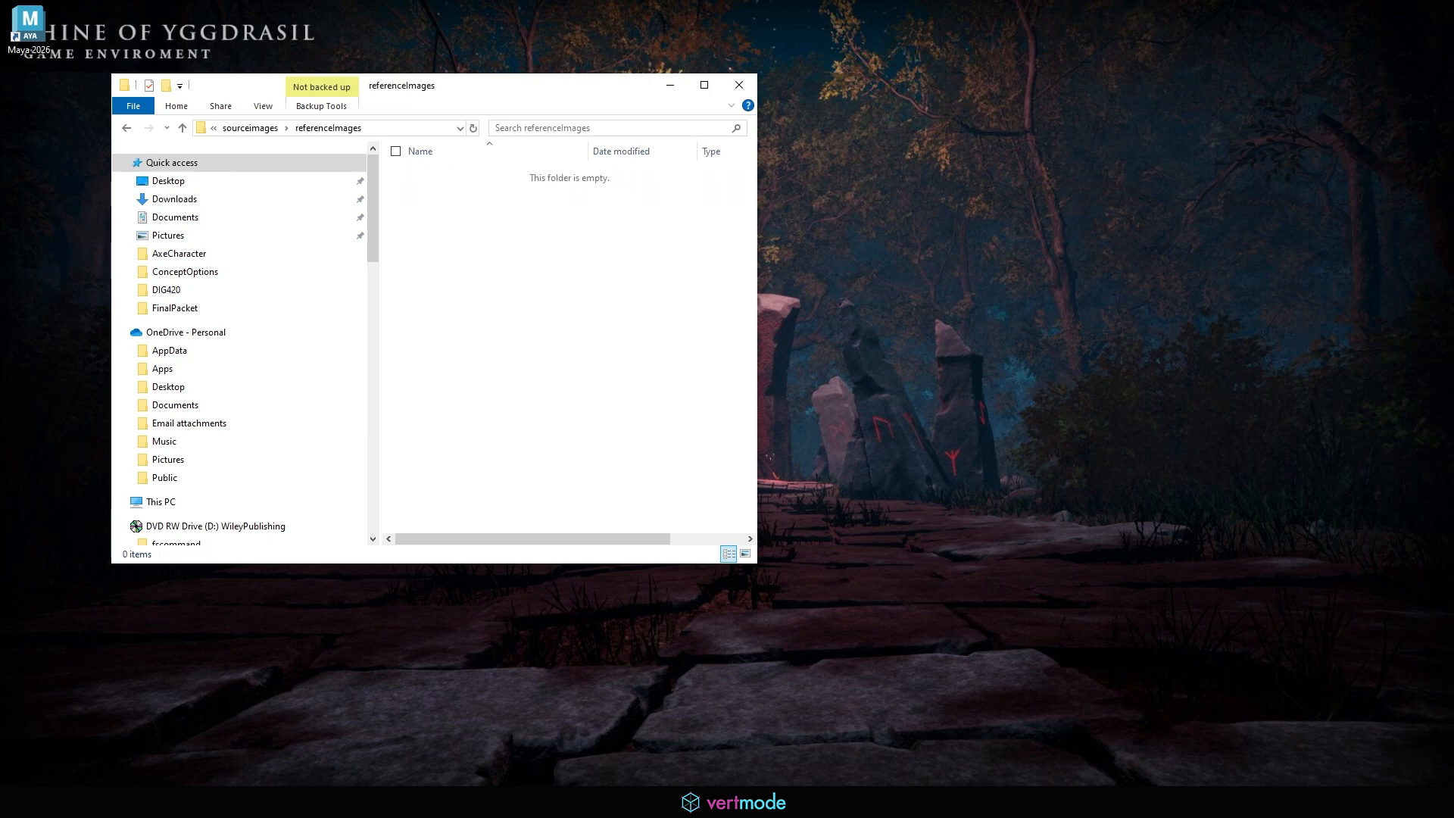
{"action": "left_click_drag", "start_coordinate": [755, 227], "coordinate": [506, 246]}
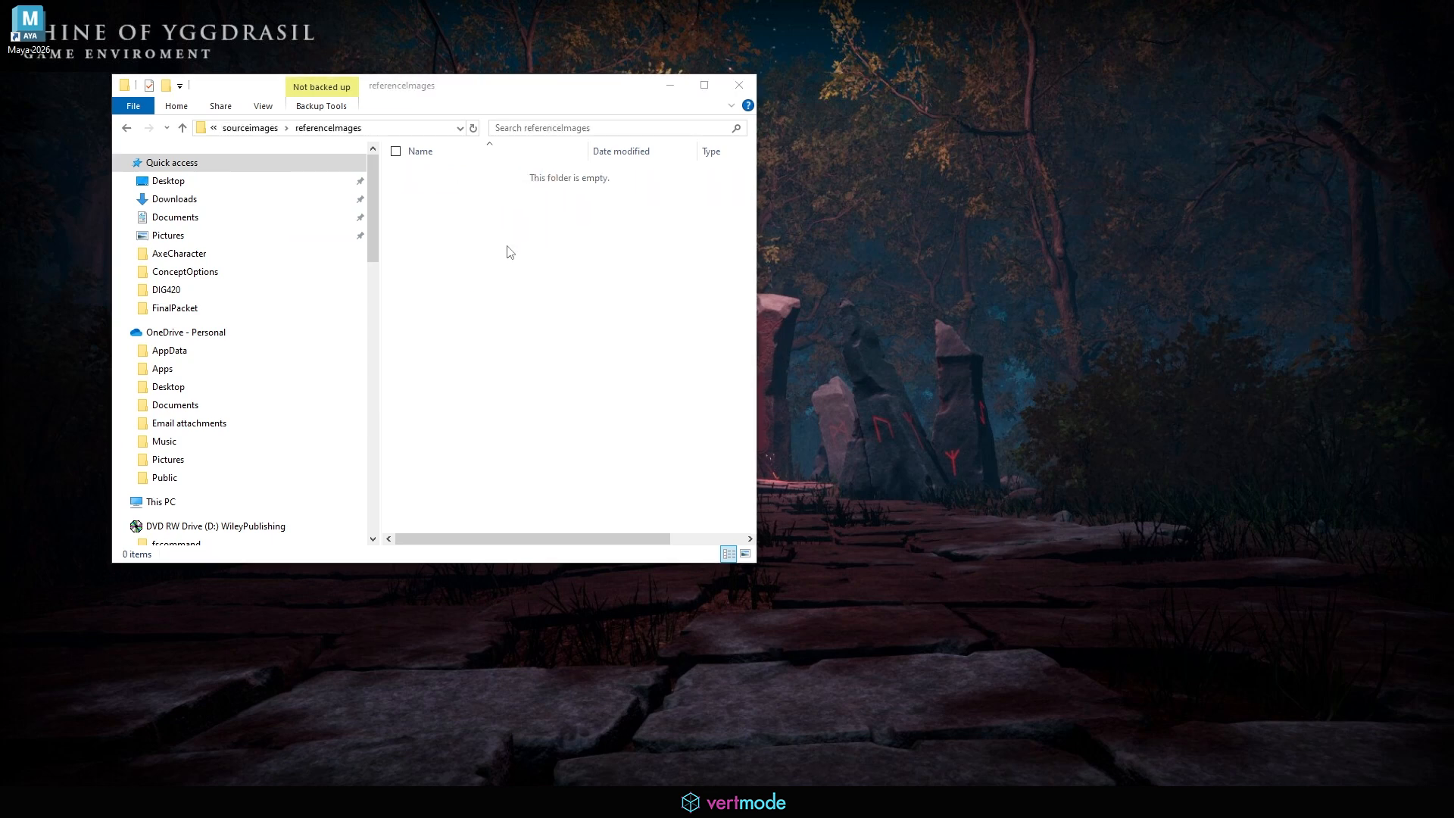
{"action": "left_click", "coordinate": [753, 311]}
{"action": "left_click_drag", "start_coordinate": [759, 309], "coordinate": [1092, 309]}
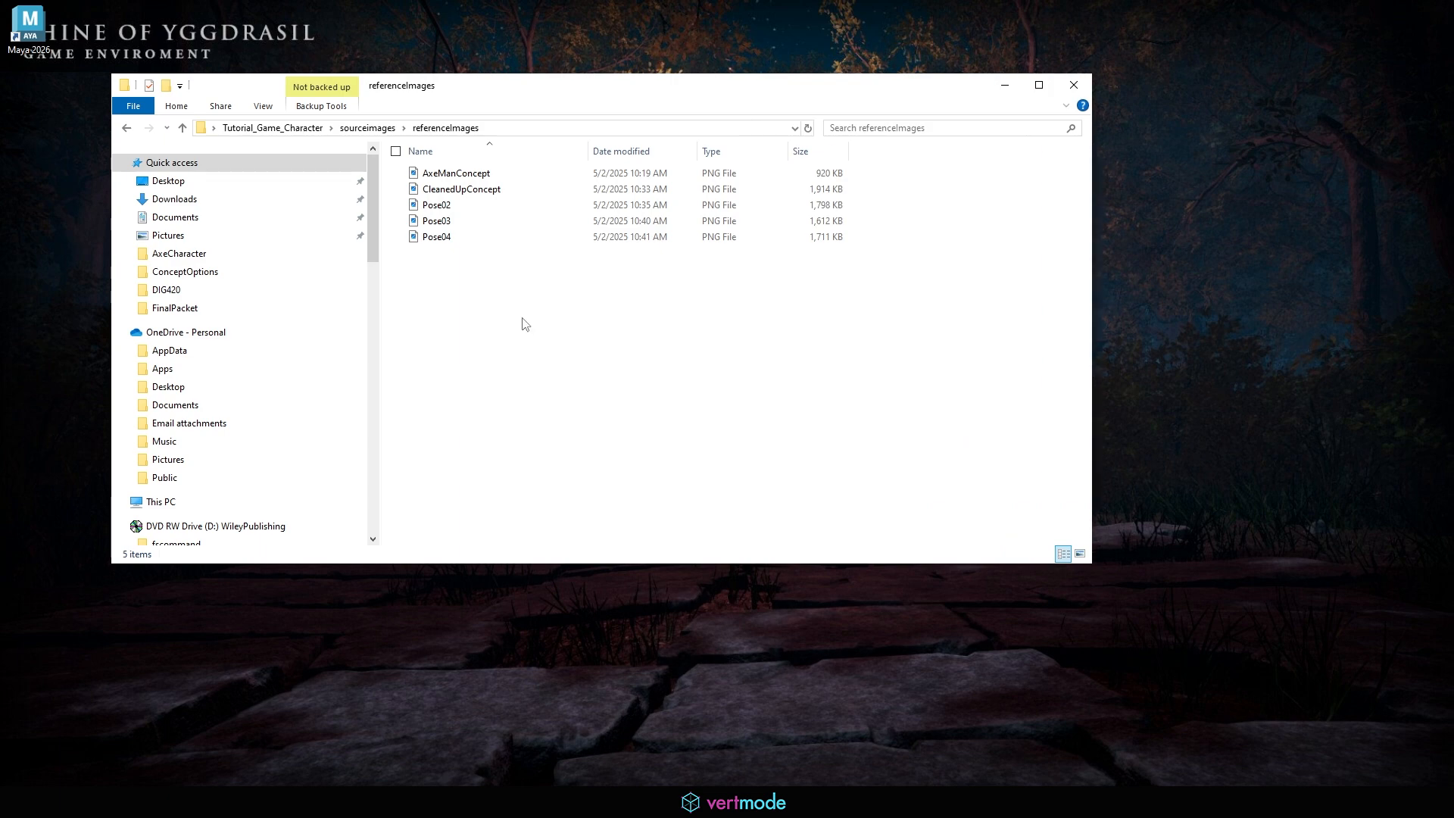
View the AxeManConcept image, then close it and the referenceImages folder window.
{"action": "left_click", "coordinate": [482, 175]}
{"action": "double_click", "coordinate": [474, 177]}
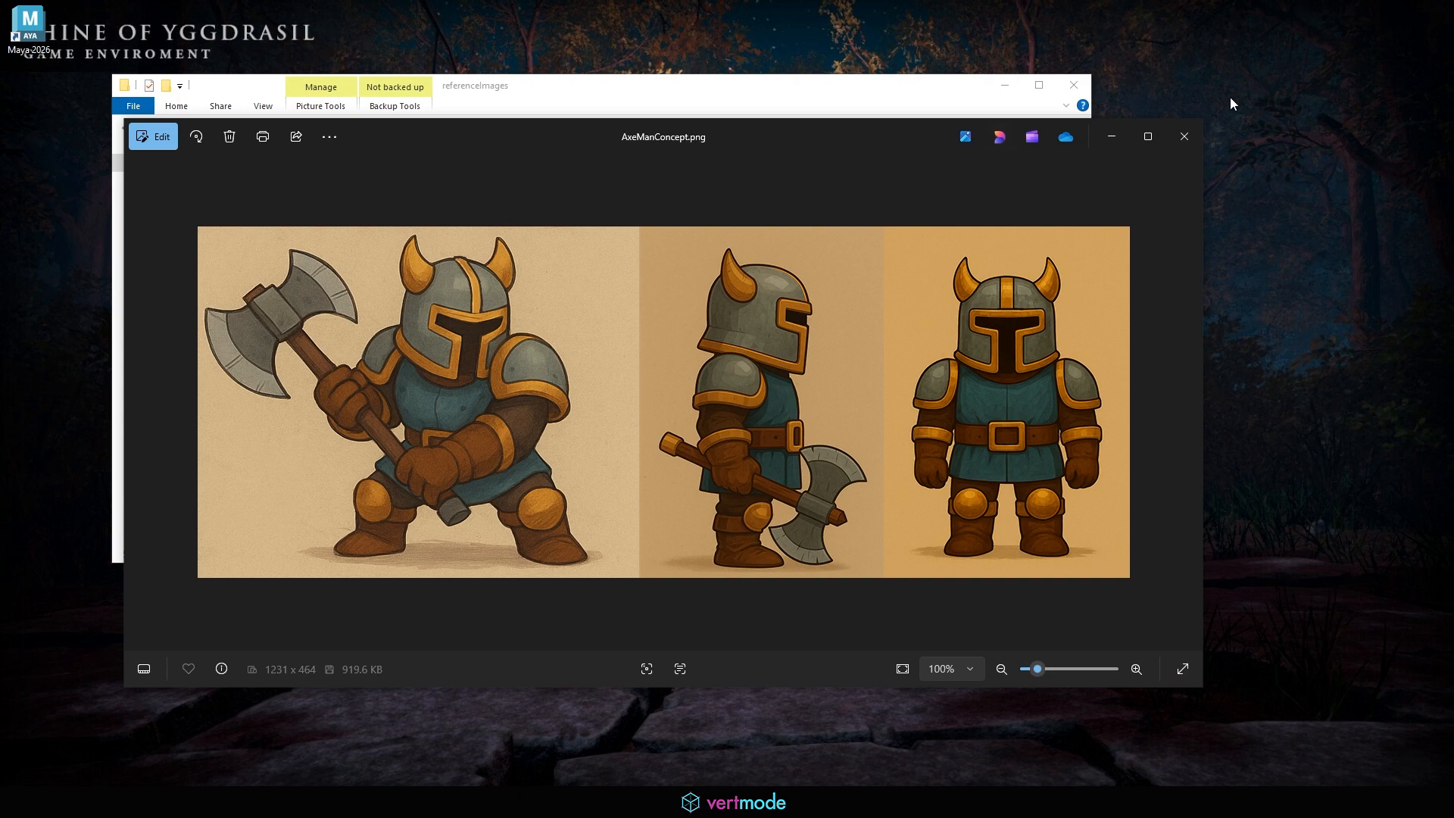
{"action": "left_click", "coordinate": [1183, 136]}
{"action": "left_click", "coordinate": [1074, 85]}
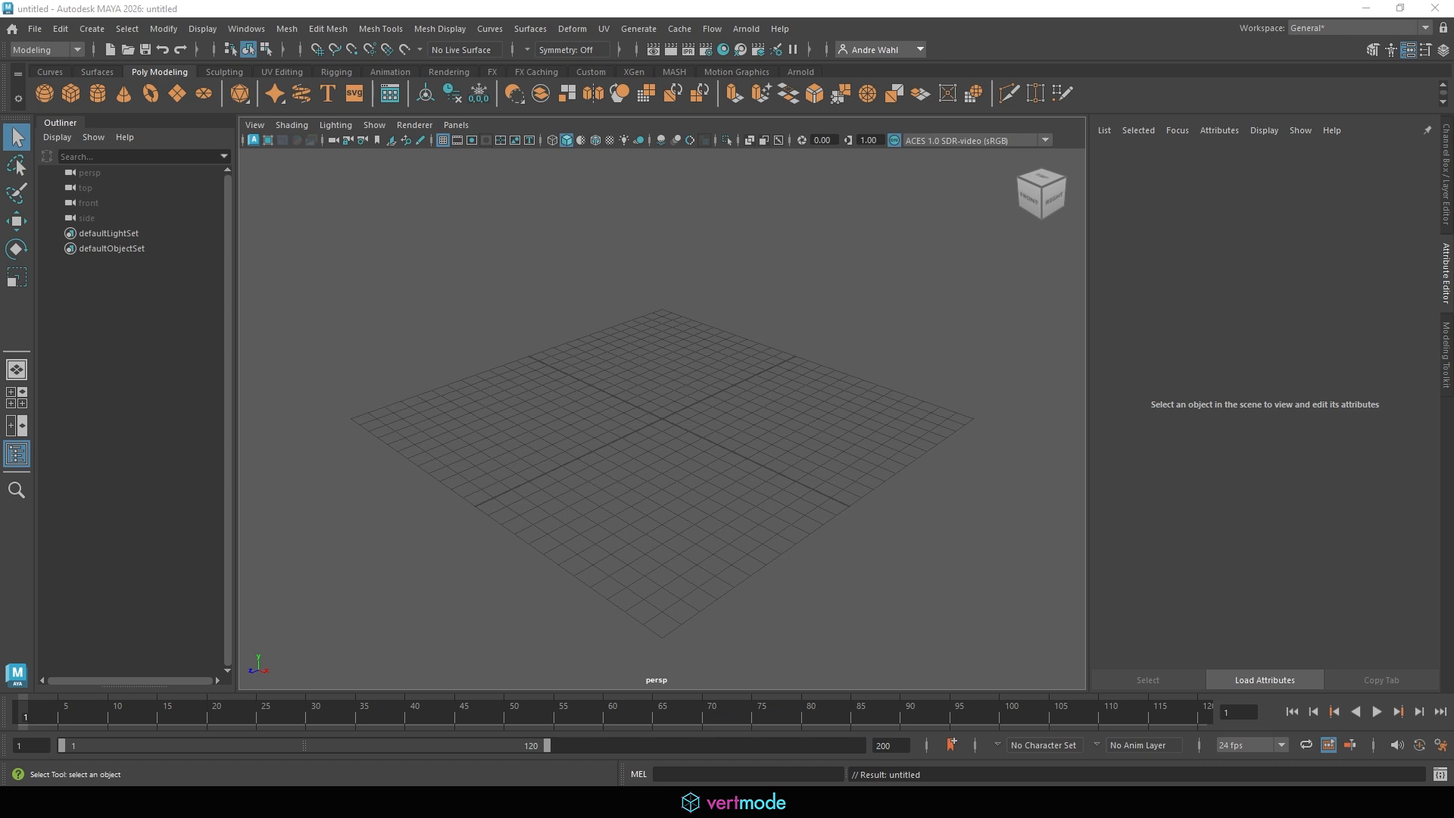
Bring the reference board over Maya and examine the knight's action, side and front views and the four posed concept variations.
{"action": "right_click_drag", "start_coordinate": [0, 273], "coordinate": [929, 203]}
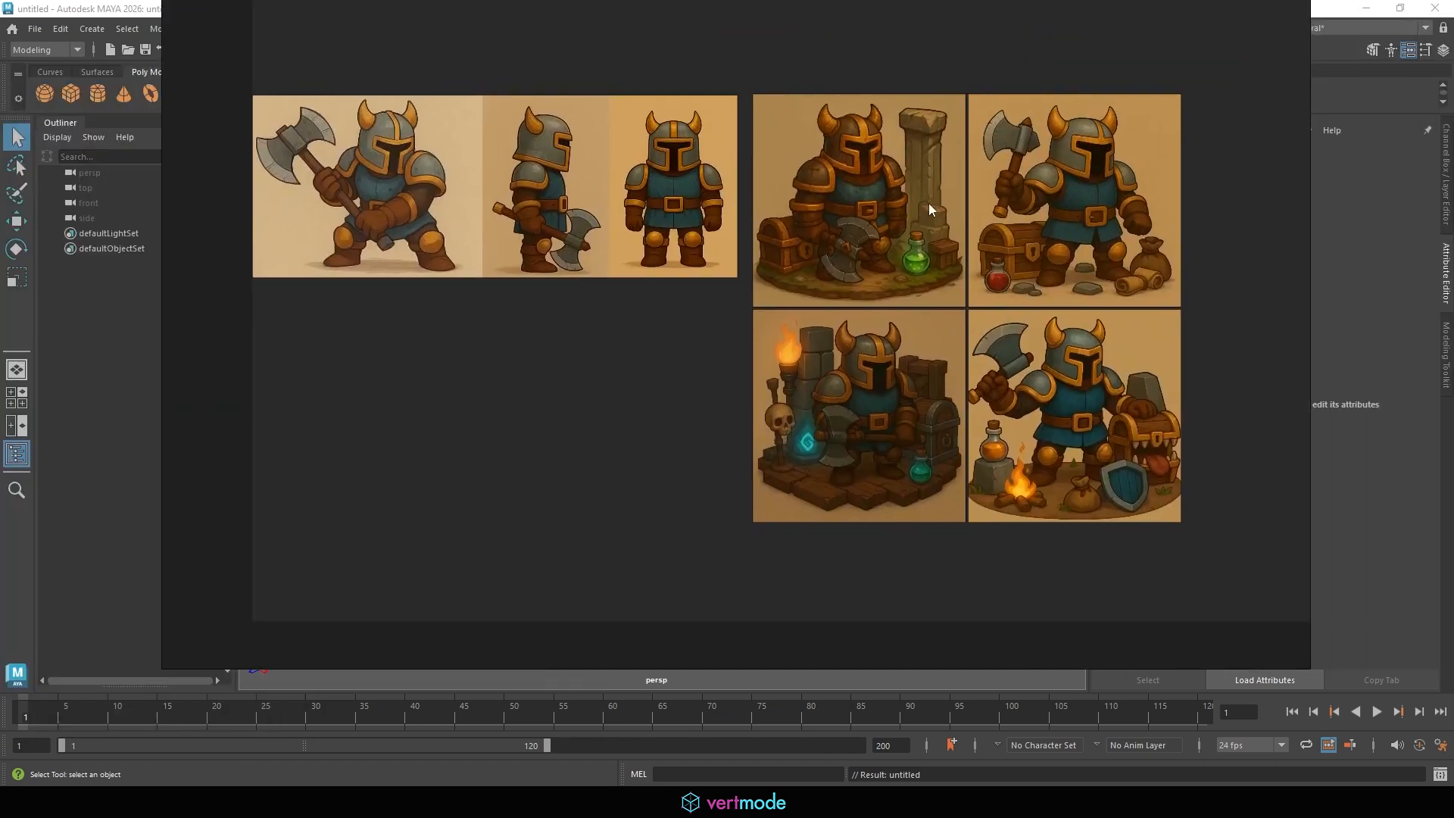
{"action": "scroll", "coordinate": [630, 275], "scroll_direction": "up", "scroll_amount": 5}
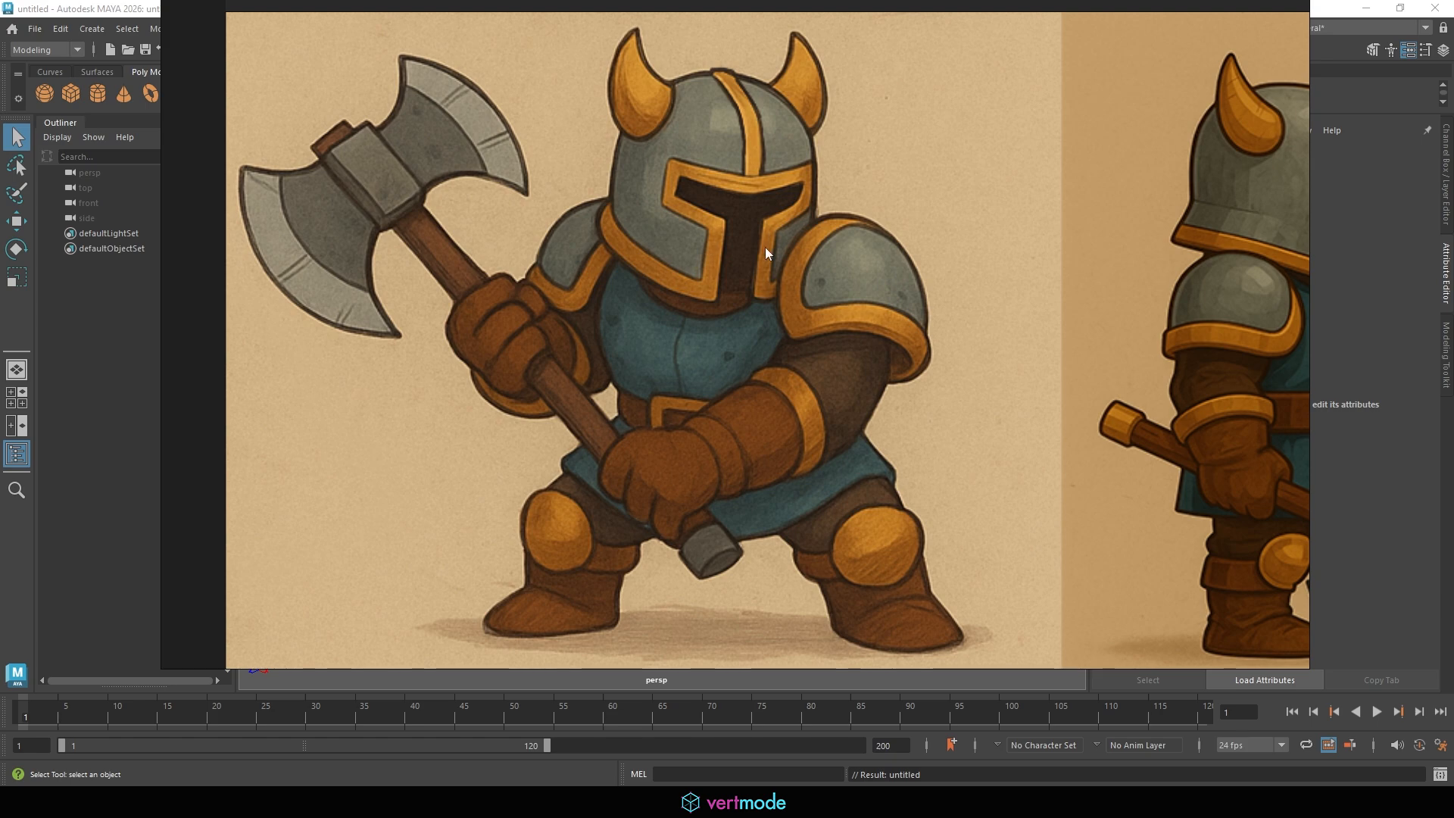
{"action": "scroll", "coordinate": [765, 247], "scroll_direction": "down", "scroll_amount": 5}
{"action": "scroll", "coordinate": [734, 285], "scroll_direction": "up", "scroll_amount": 3}
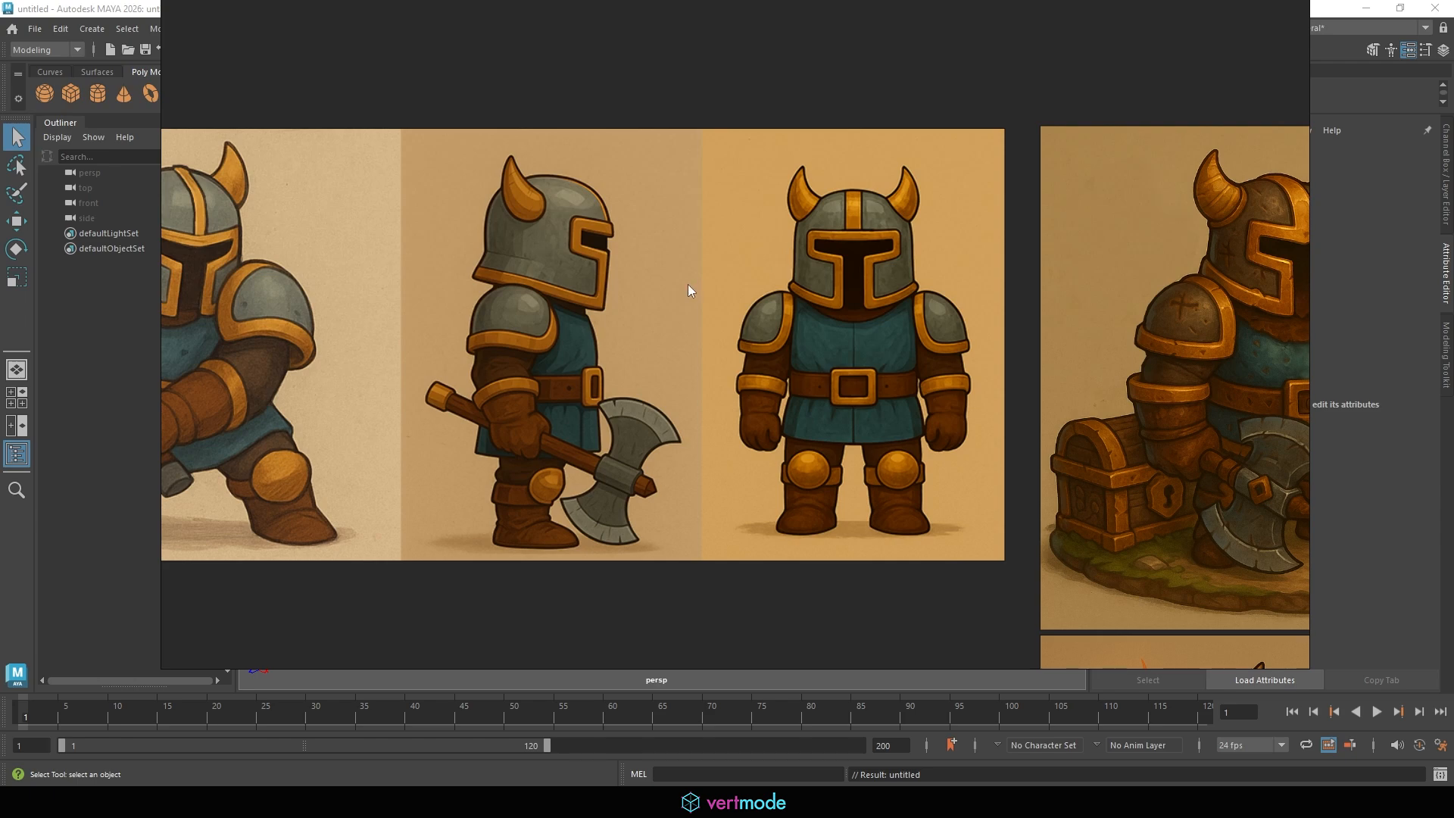
{"action": "scroll", "coordinate": [636, 287], "scroll_direction": "down", "scroll_amount": 4}
{"action": "middle_click_drag", "start_coordinate": [1075, 300], "coordinate": [737, 174]}
{"action": "scroll", "coordinate": [738, 175], "scroll_direction": "up", "scroll_amount": 1}
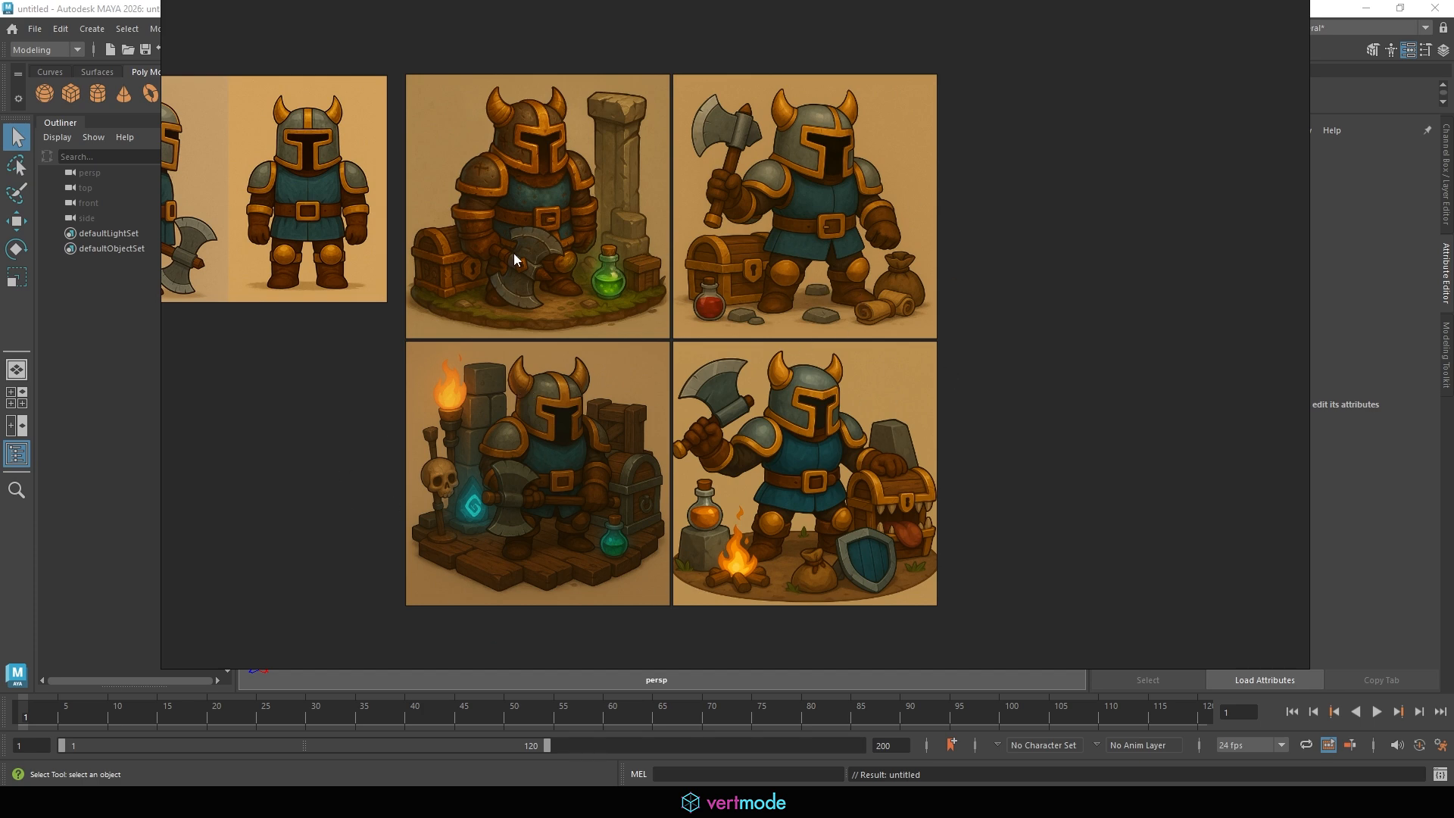
{"action": "middle_click_drag", "start_coordinate": [513, 253], "coordinate": [900, 295]}
{"action": "middle_click_drag", "start_coordinate": [579, 267], "coordinate": [644, 316]}
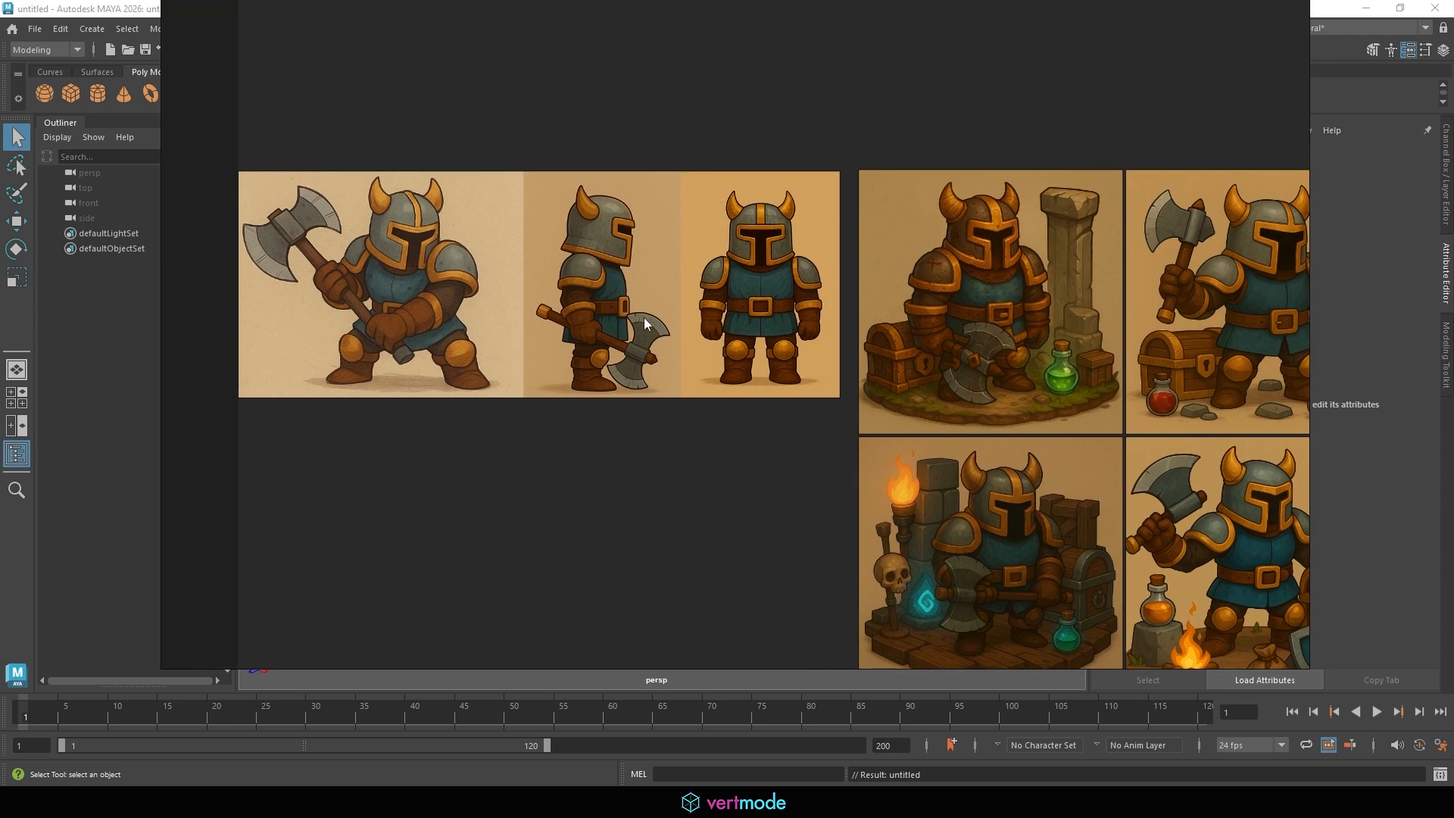
{"action": "scroll", "coordinate": [416, 262], "scroll_direction": "up", "scroll_amount": 3}
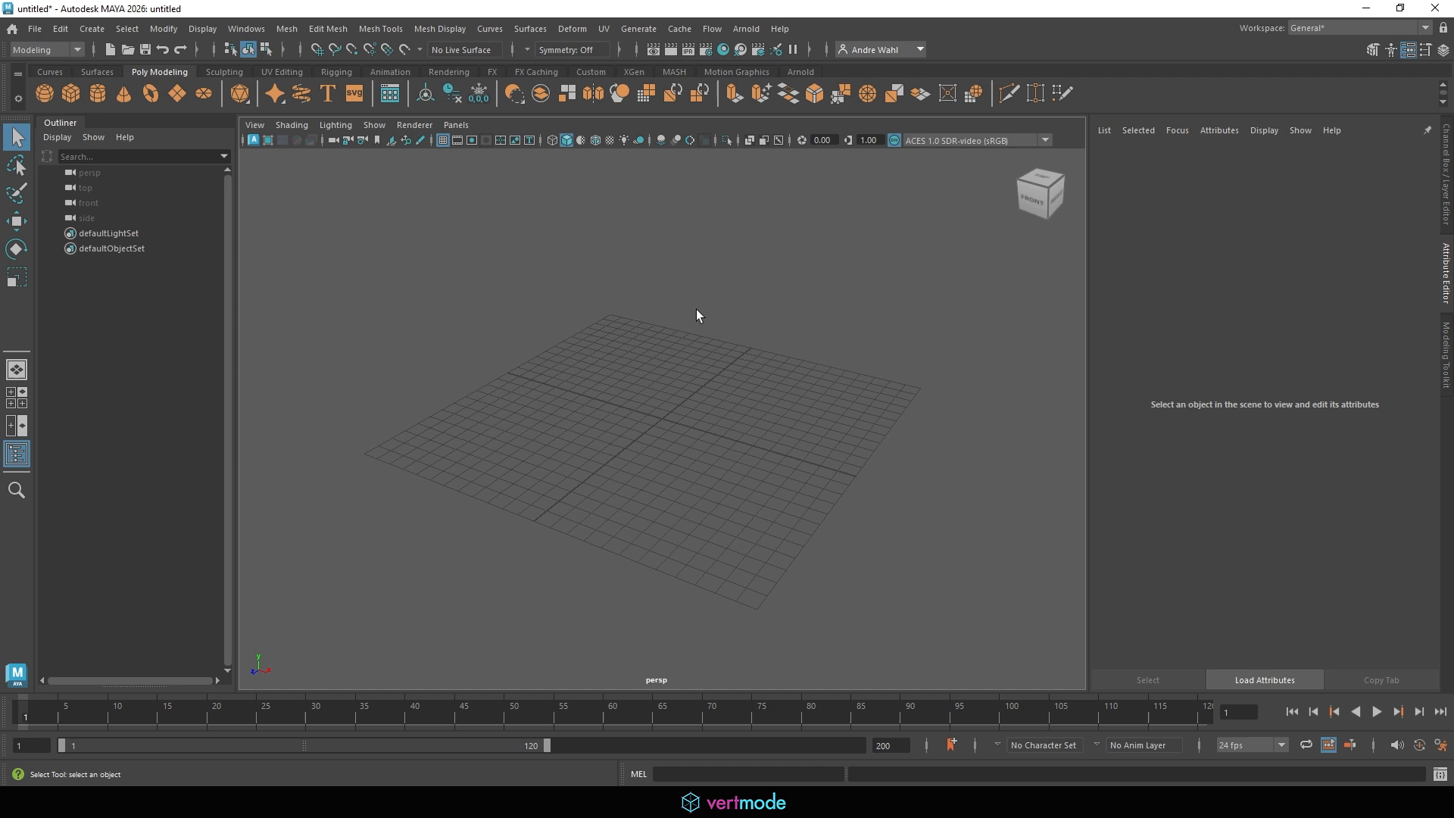
Import AxeManConcept.png from the referenceImages folder as an image plane in the front view.
{"action": "key", "text": "space"}
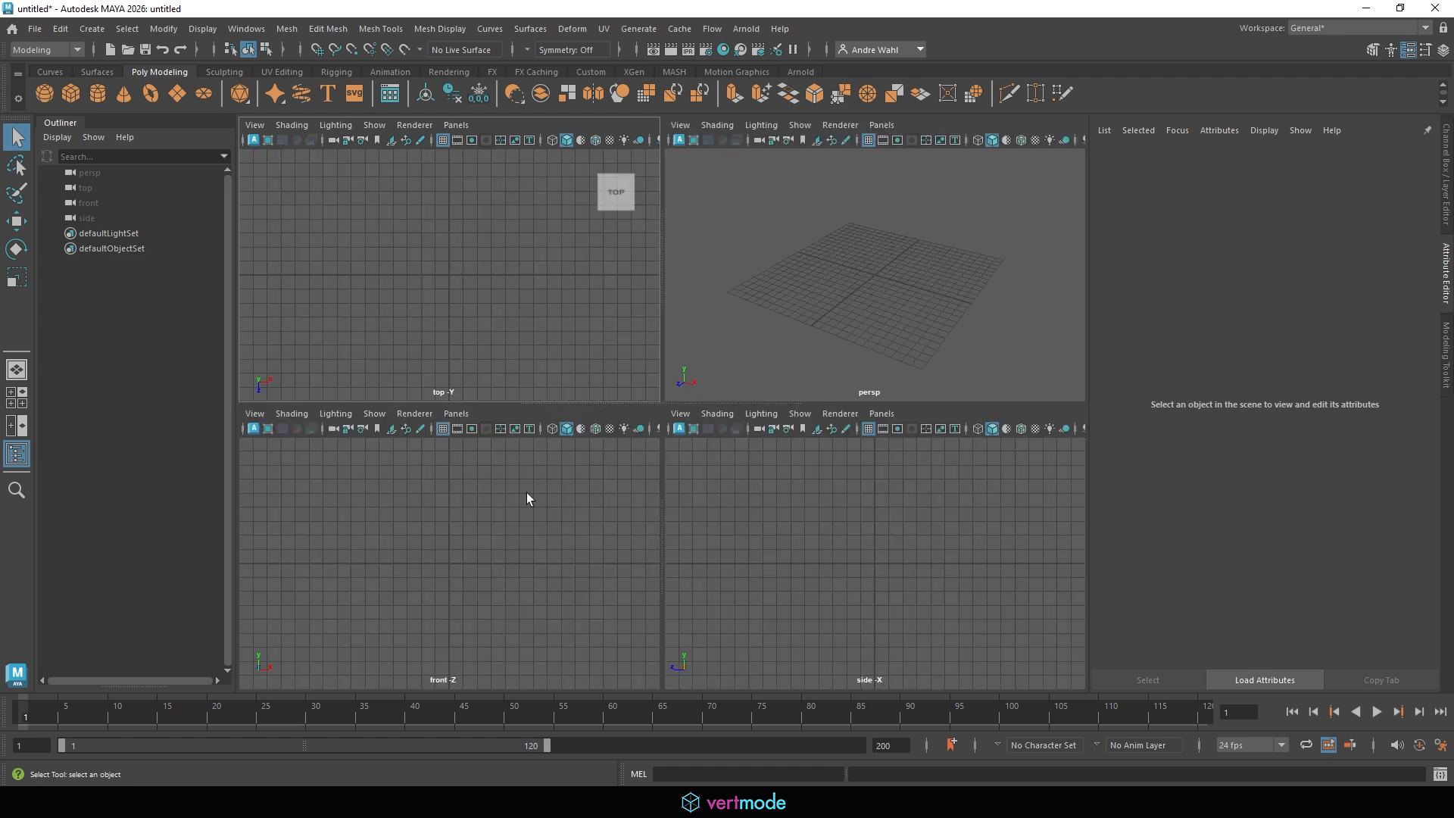
{"action": "key", "text": "space"}
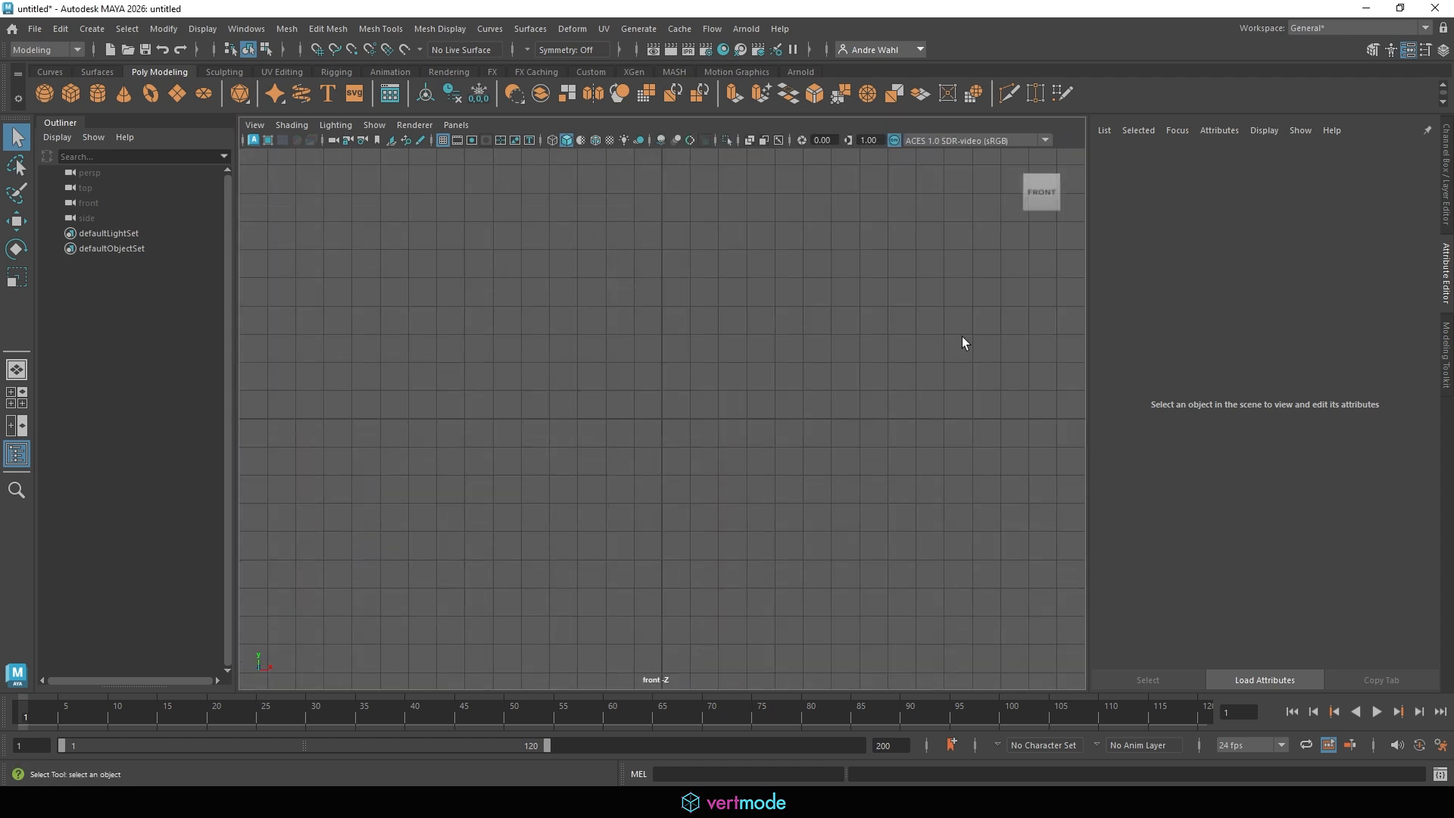
{"action": "left_click", "coordinate": [256, 126]}
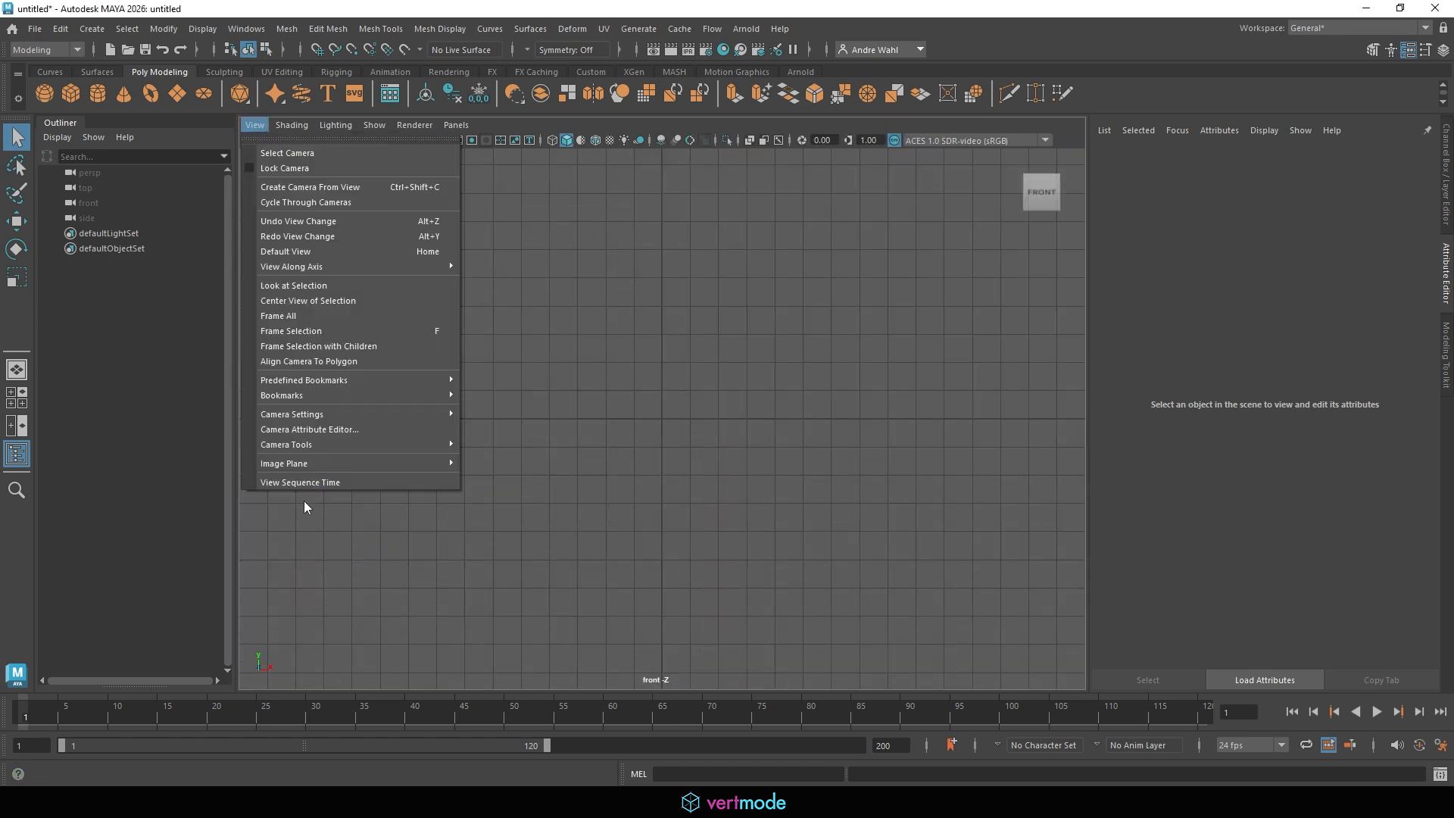
{"action": "mouse_move", "coordinate": [283, 464]}
{"action": "left_click", "coordinate": [547, 475]}
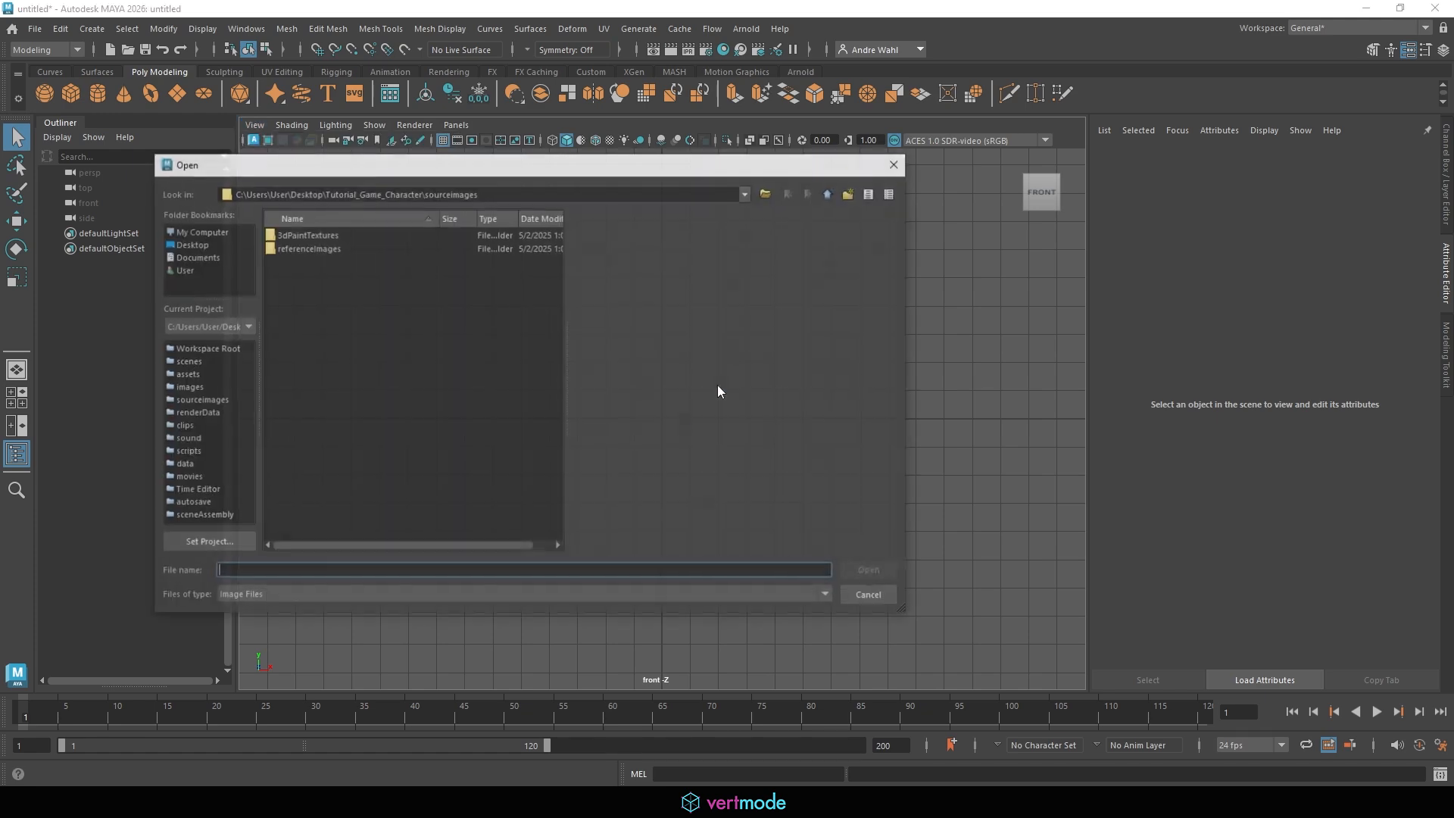
{"action": "double_click", "coordinate": [316, 248]}
{"action": "left_click", "coordinate": [326, 235]}
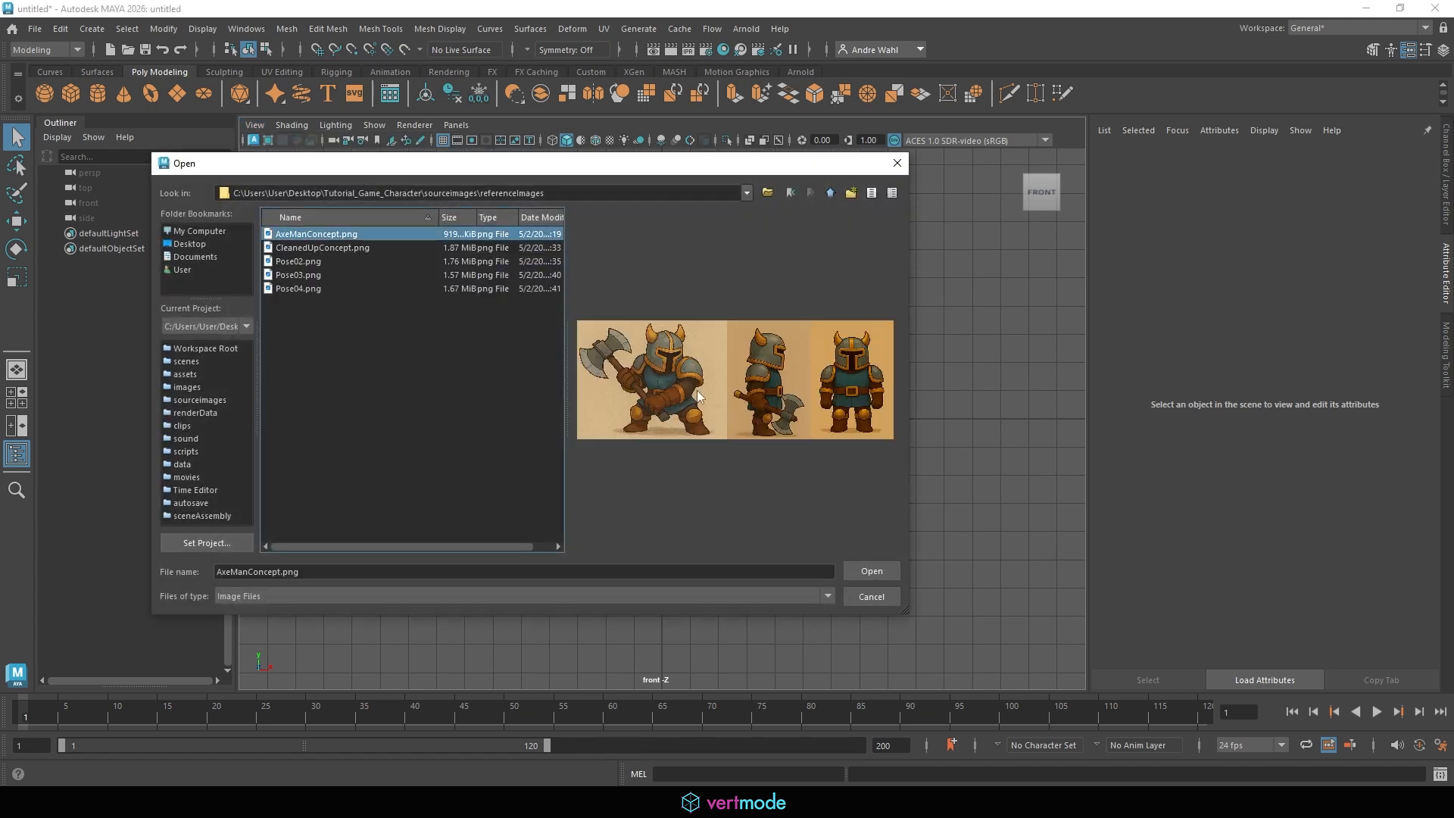
{"action": "left_click", "coordinate": [873, 570]}
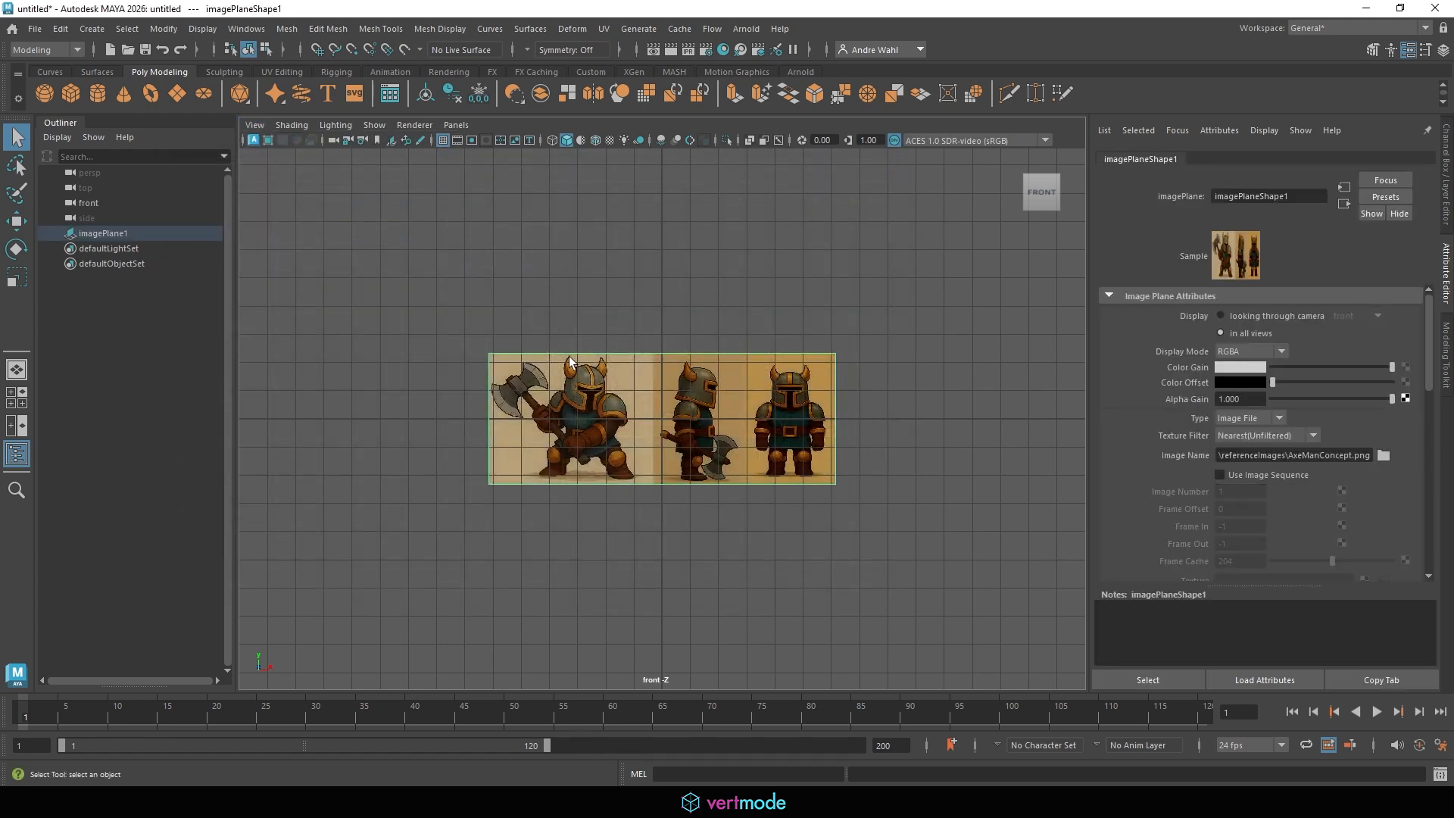
Move the image plane up about 2.12 units and sideways to bring the front-facing knight onto the vertical center line.
{"action": "key", "text": "w"}
{"action": "left_click_drag", "start_coordinate": [653, 384], "coordinate": [660, 321]}
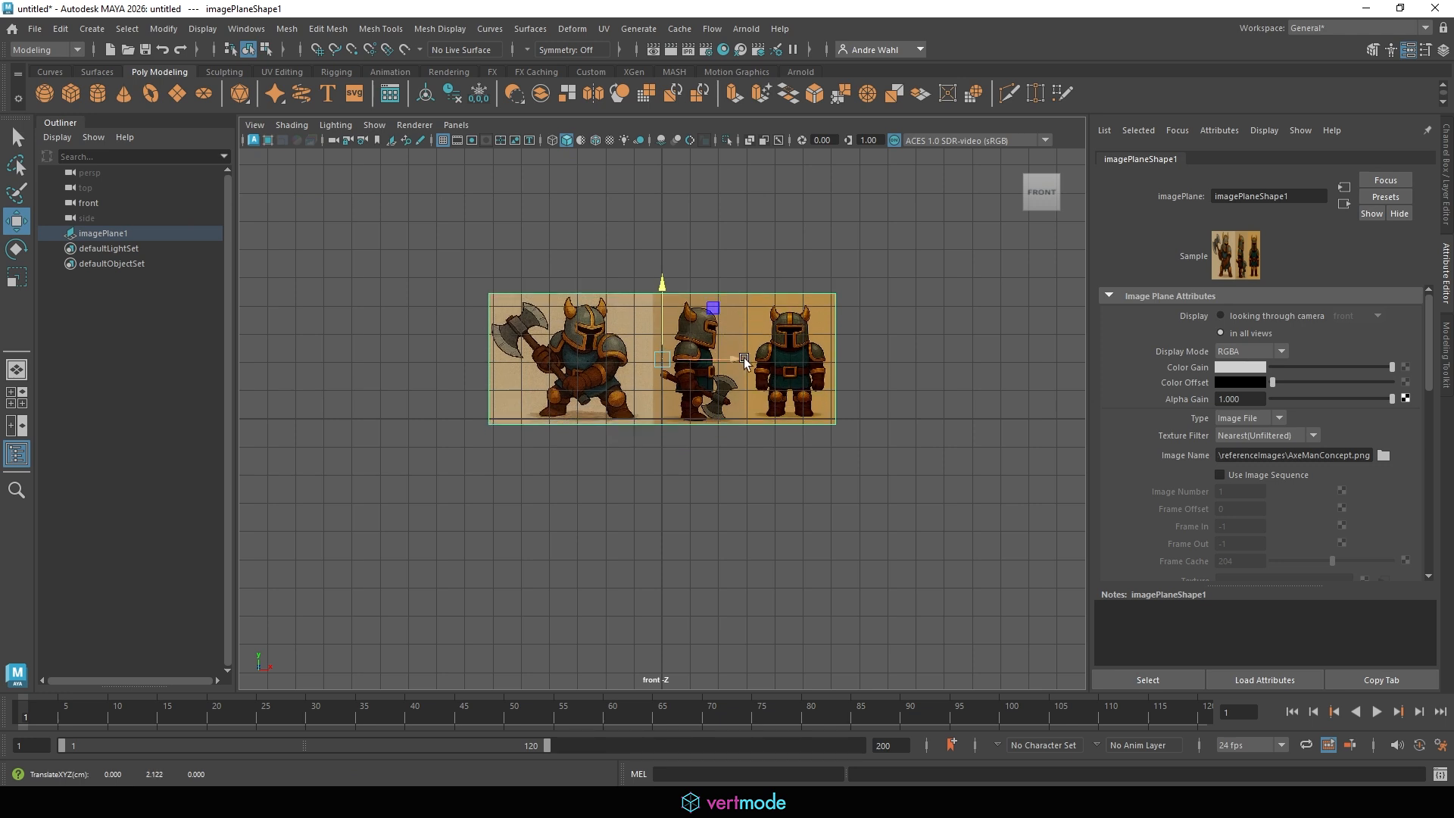
{"action": "left_click_drag", "start_coordinate": [741, 358], "coordinate": [602, 344]}
Fine-tune the image plane to about -4.53 in X and adjust its height, centering the front-facing knight with feet on the ground line.
{"action": "scroll", "coordinate": [973, 325], "scroll_direction": "up", "scroll_amount": 6}
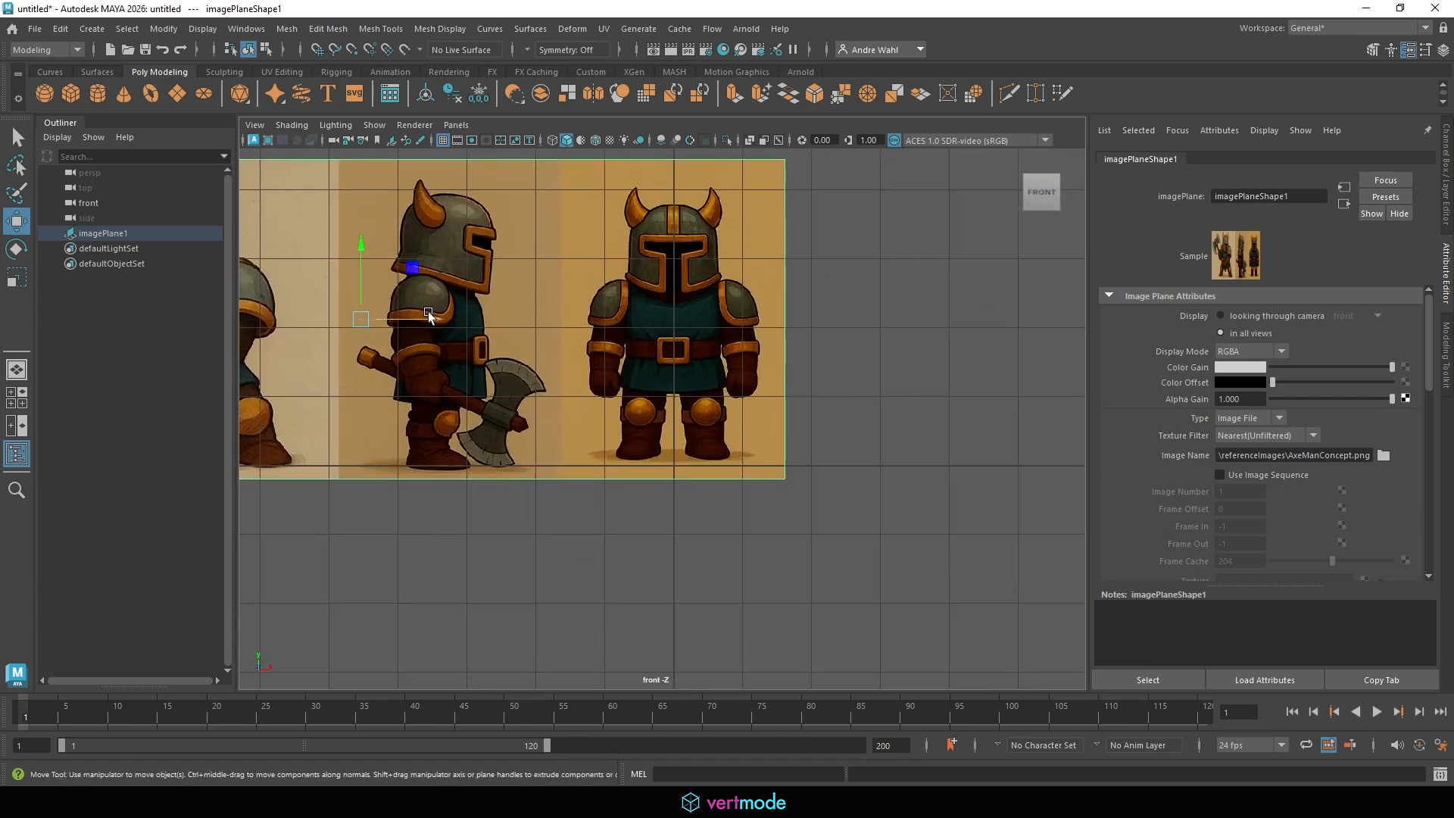
{"action": "left_click_drag", "start_coordinate": [429, 312], "coordinate": [428, 312]}
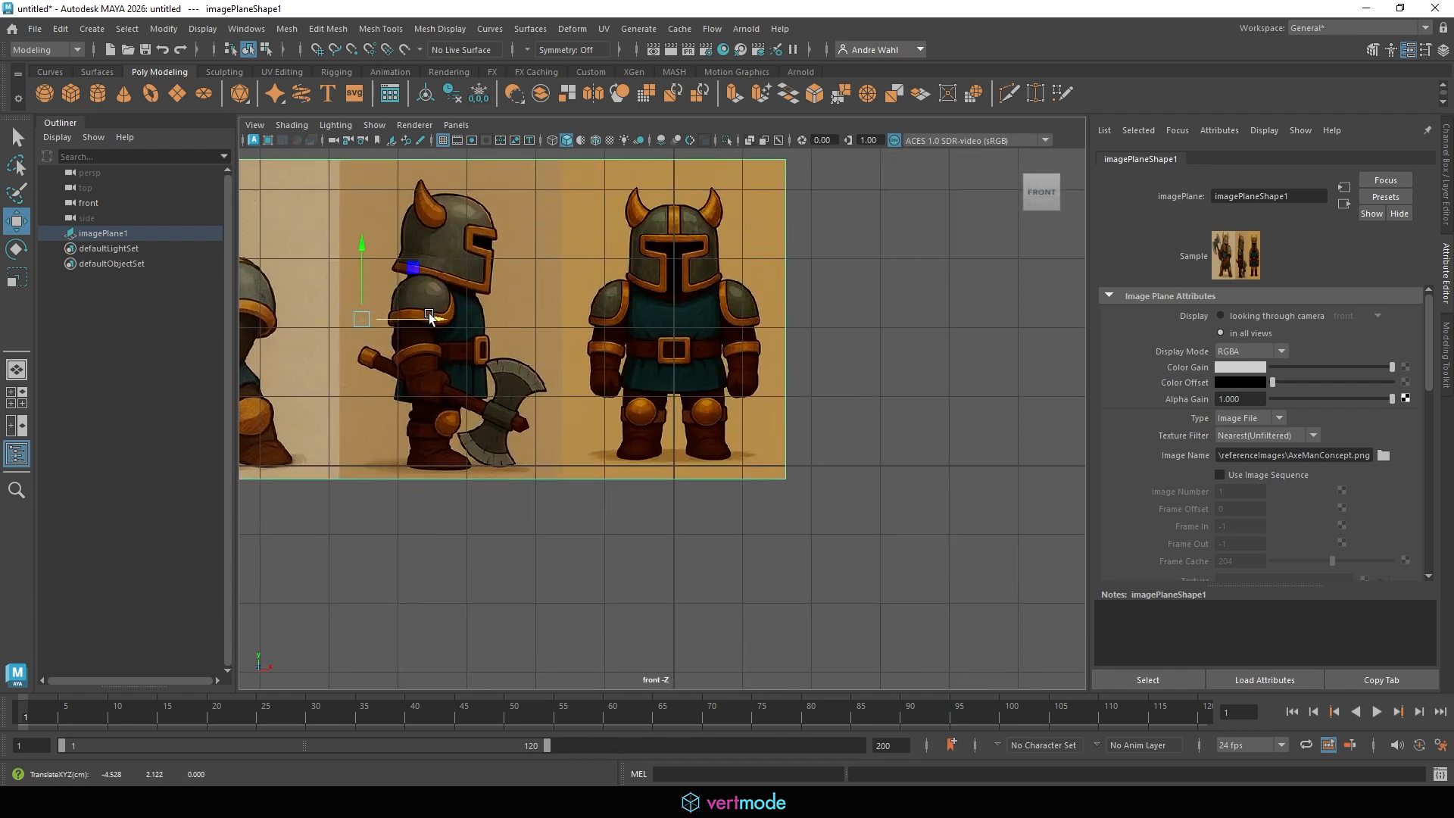
{"action": "left_click", "coordinate": [371, 296]}
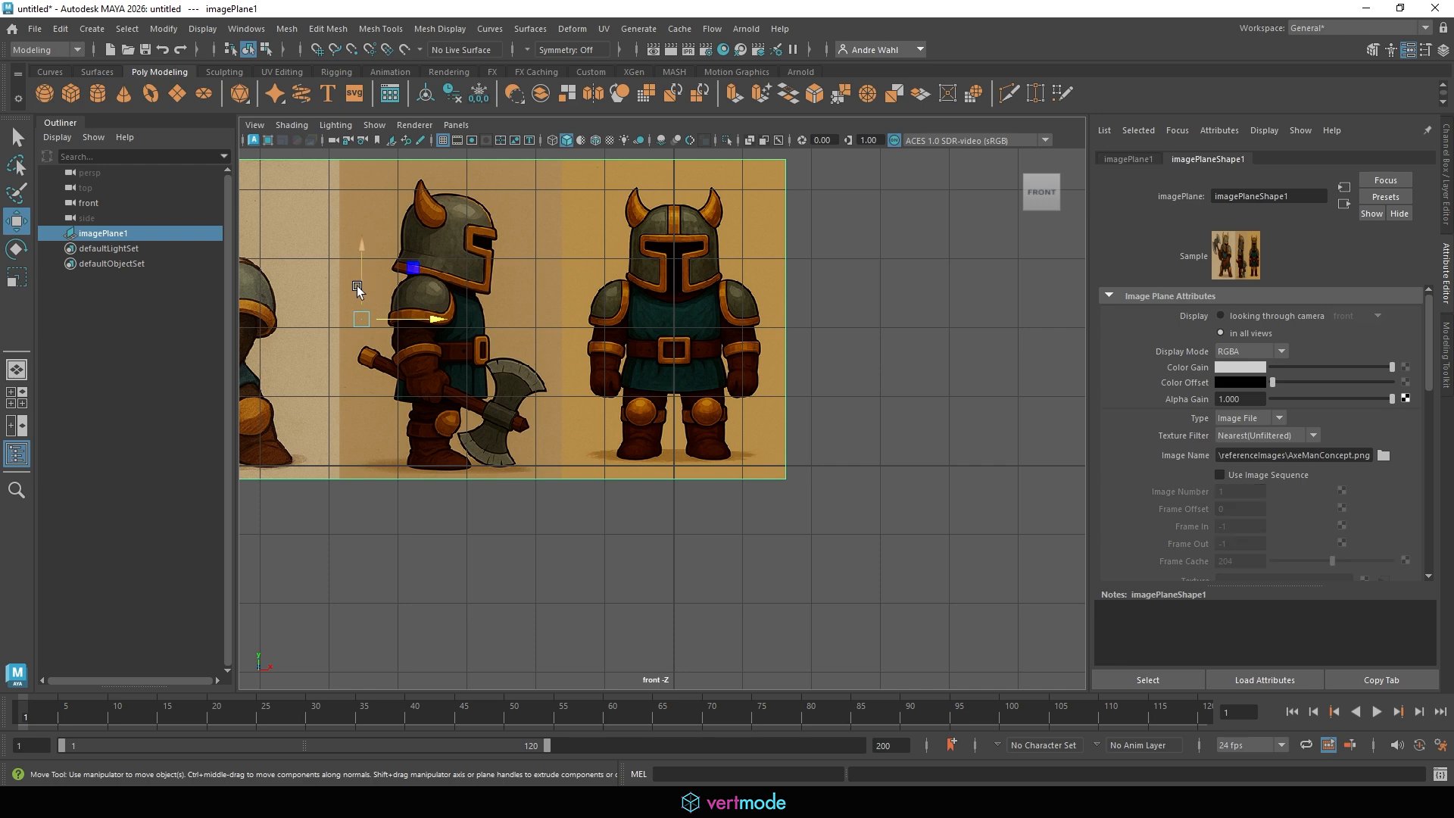
{"action": "left_click_drag", "start_coordinate": [358, 286], "coordinate": [360, 294]}
{"action": "scroll", "coordinate": [903, 310], "scroll_direction": "down", "scroll_amount": 5}
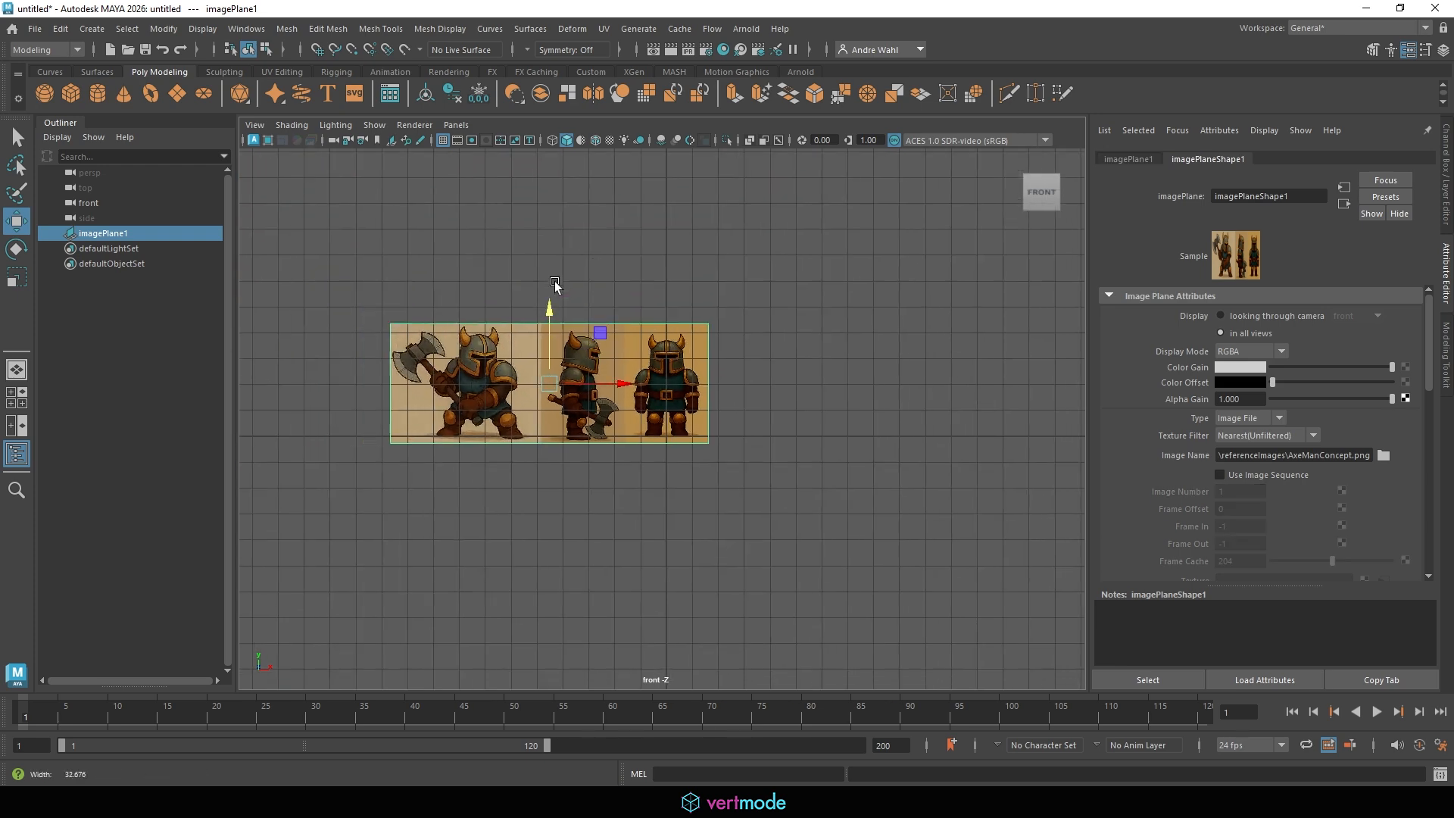
{"action": "key", "text": "space"}
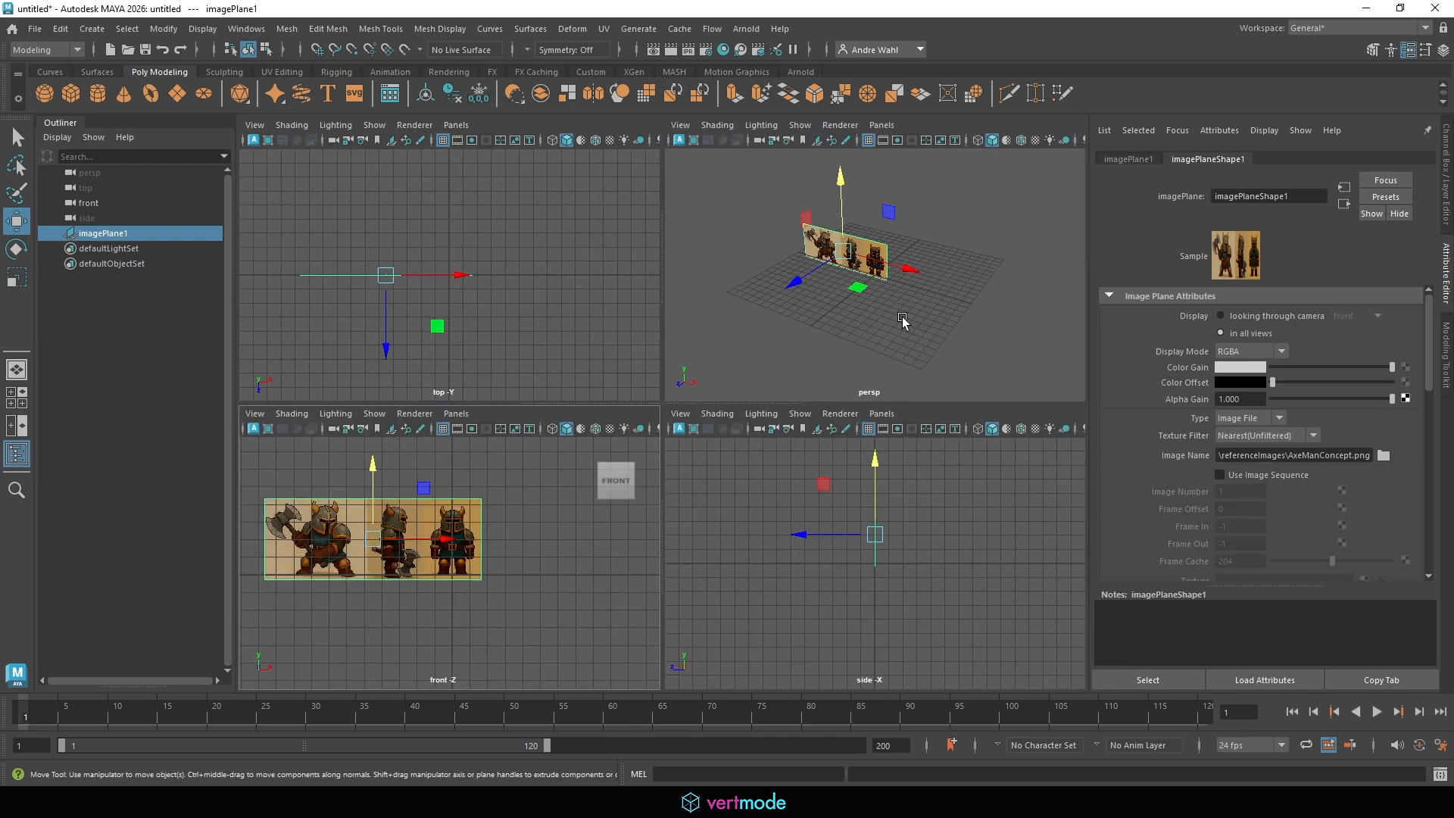
Set the linear working unit to foot in the preferences and save them.
{"action": "key", "text": "space"}
{"action": "left_click_drag", "start_coordinate": [829, 341], "coordinate": [753, 359], "text": "alt"}
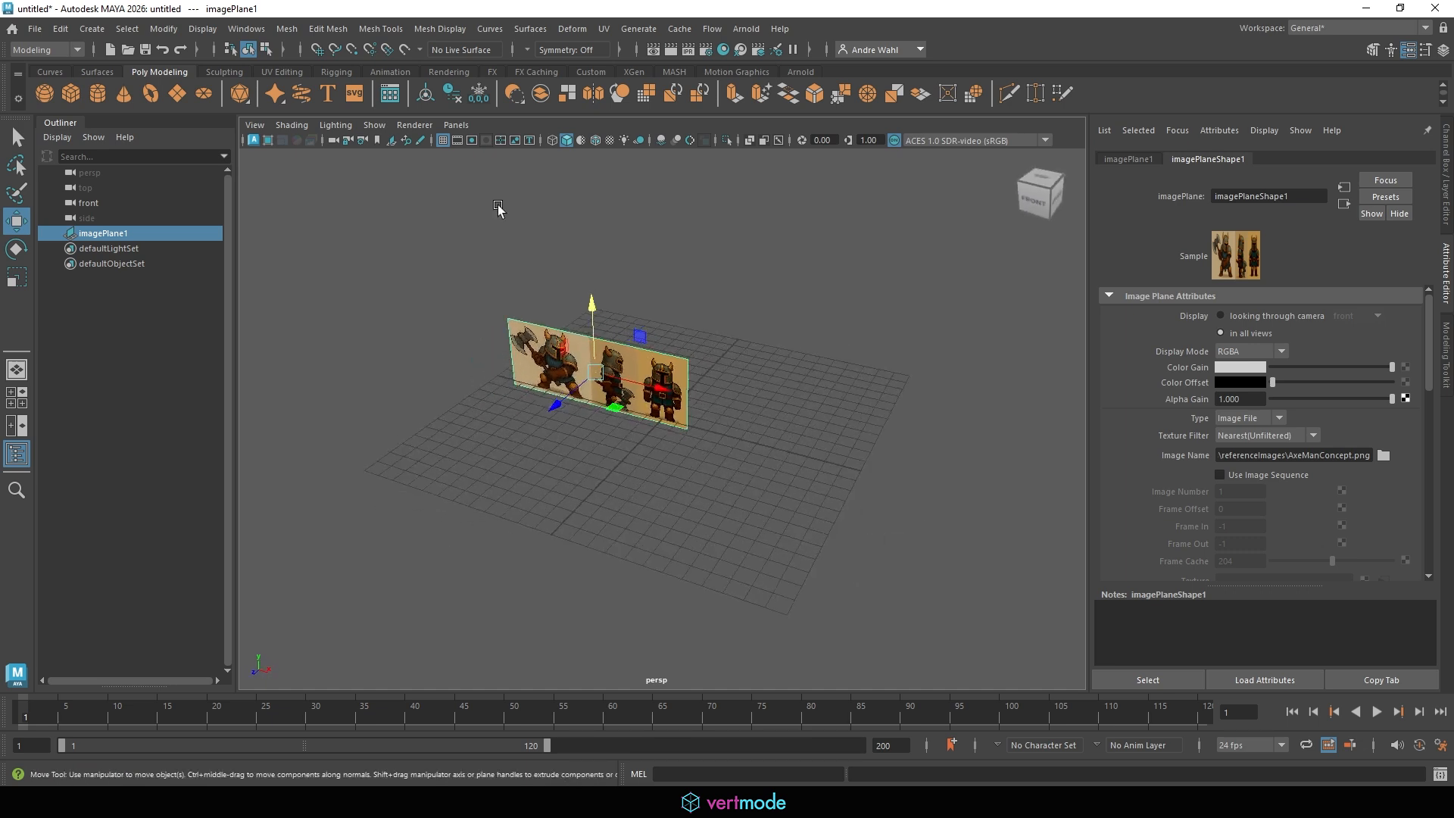
{"action": "left_click", "coordinate": [244, 30]}
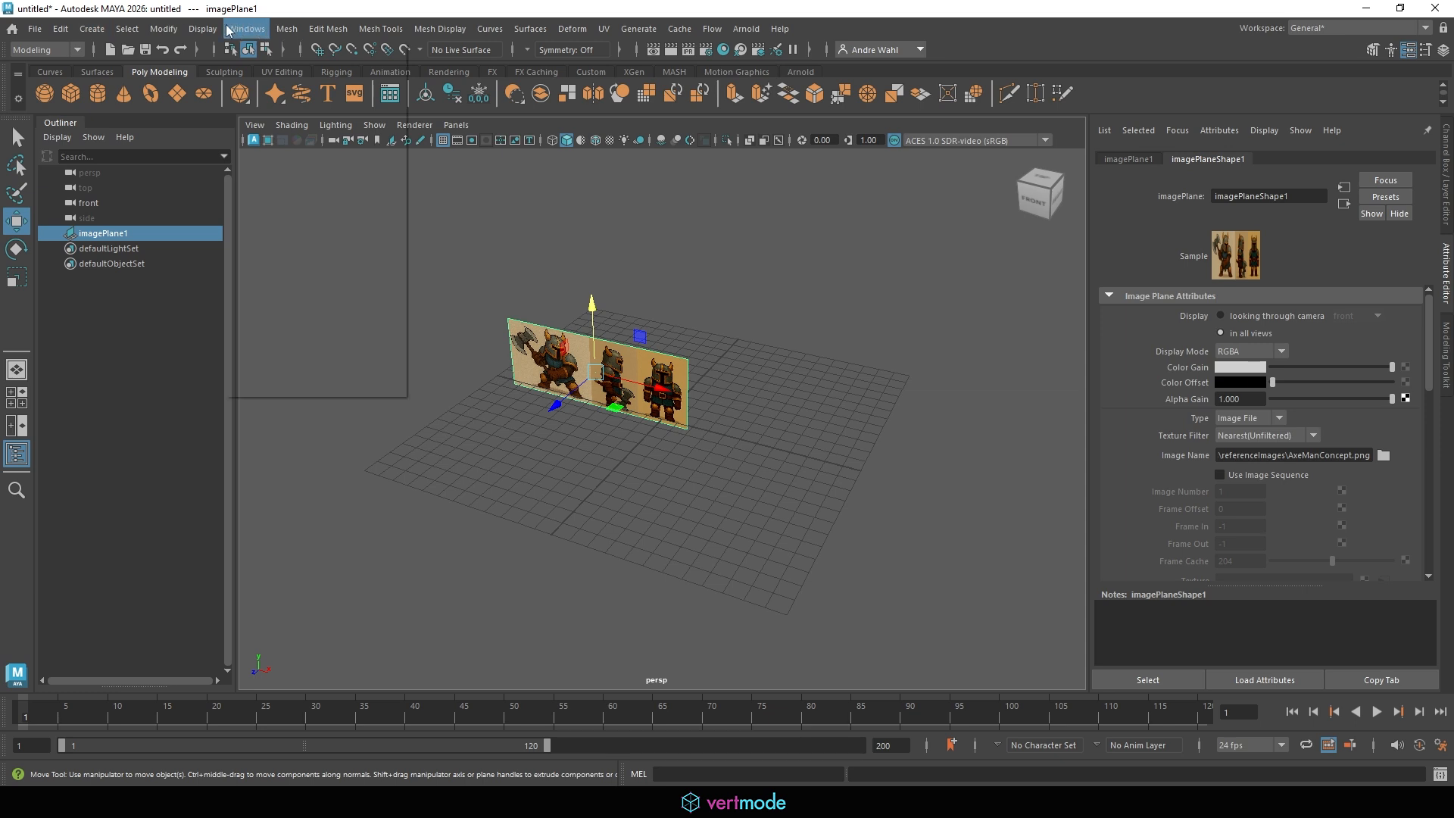
{"action": "mouse_move", "coordinate": [339, 196]}
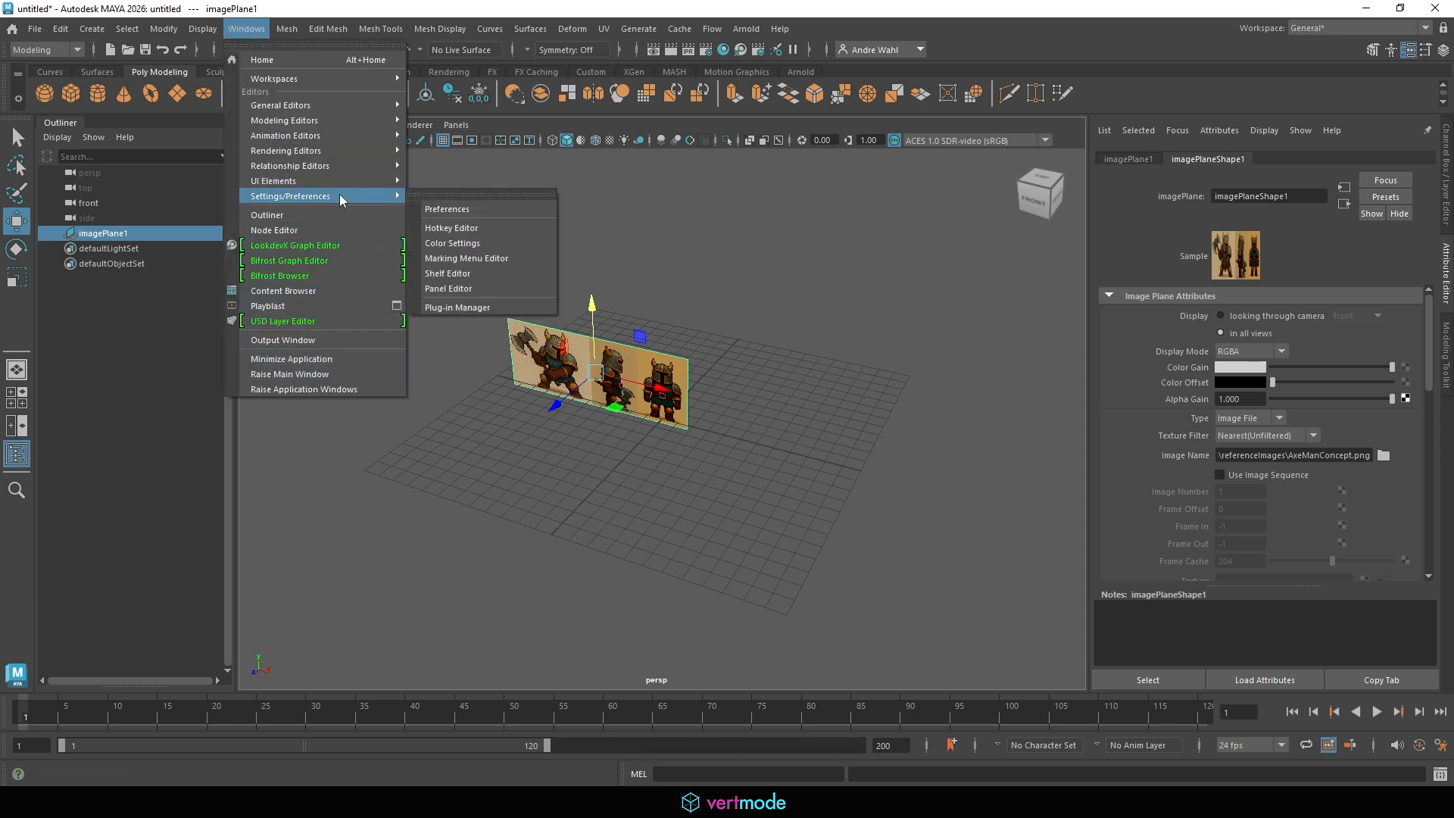
{"action": "left_click", "coordinate": [517, 206]}
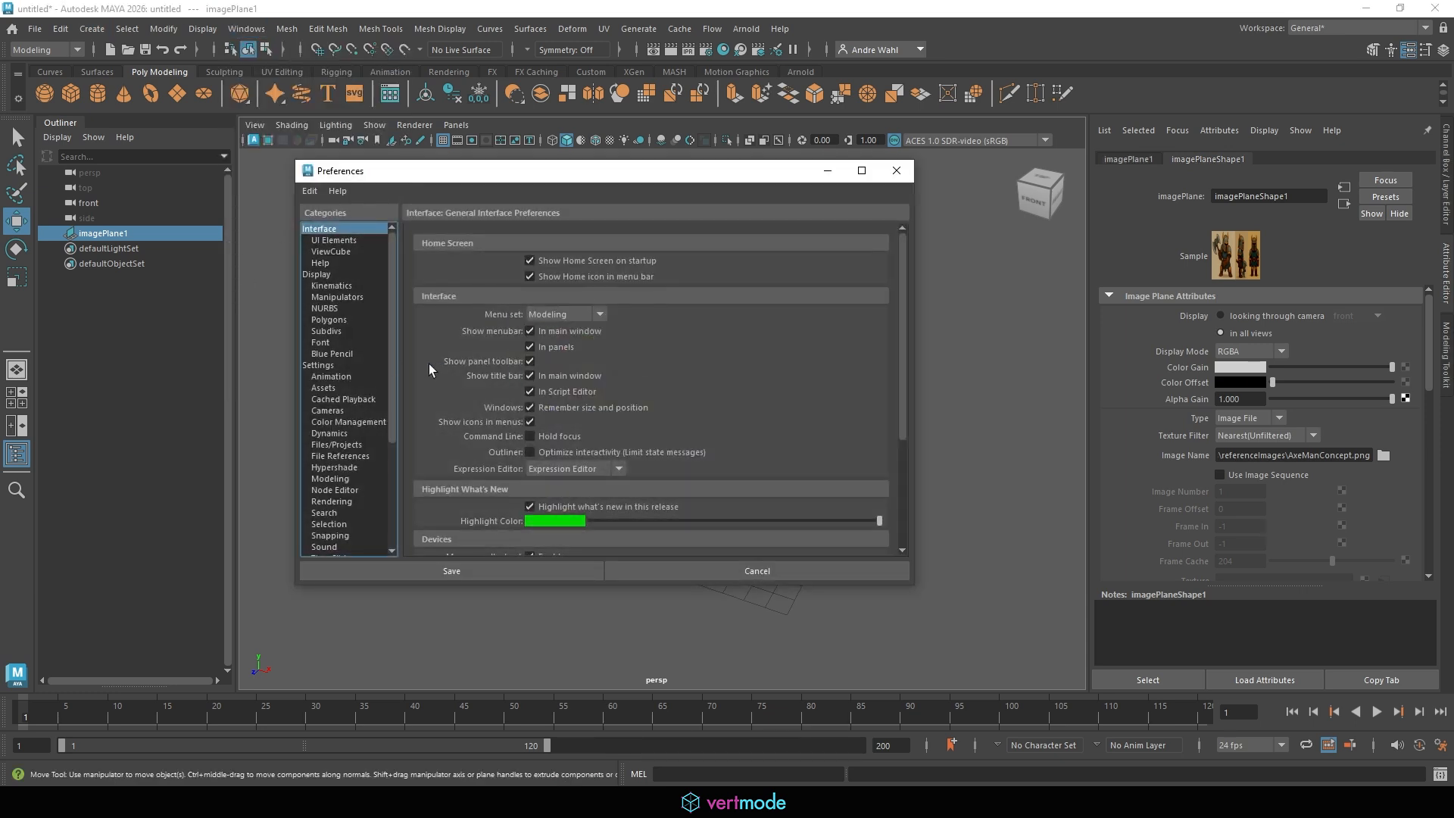
{"action": "left_click", "coordinate": [333, 367]}
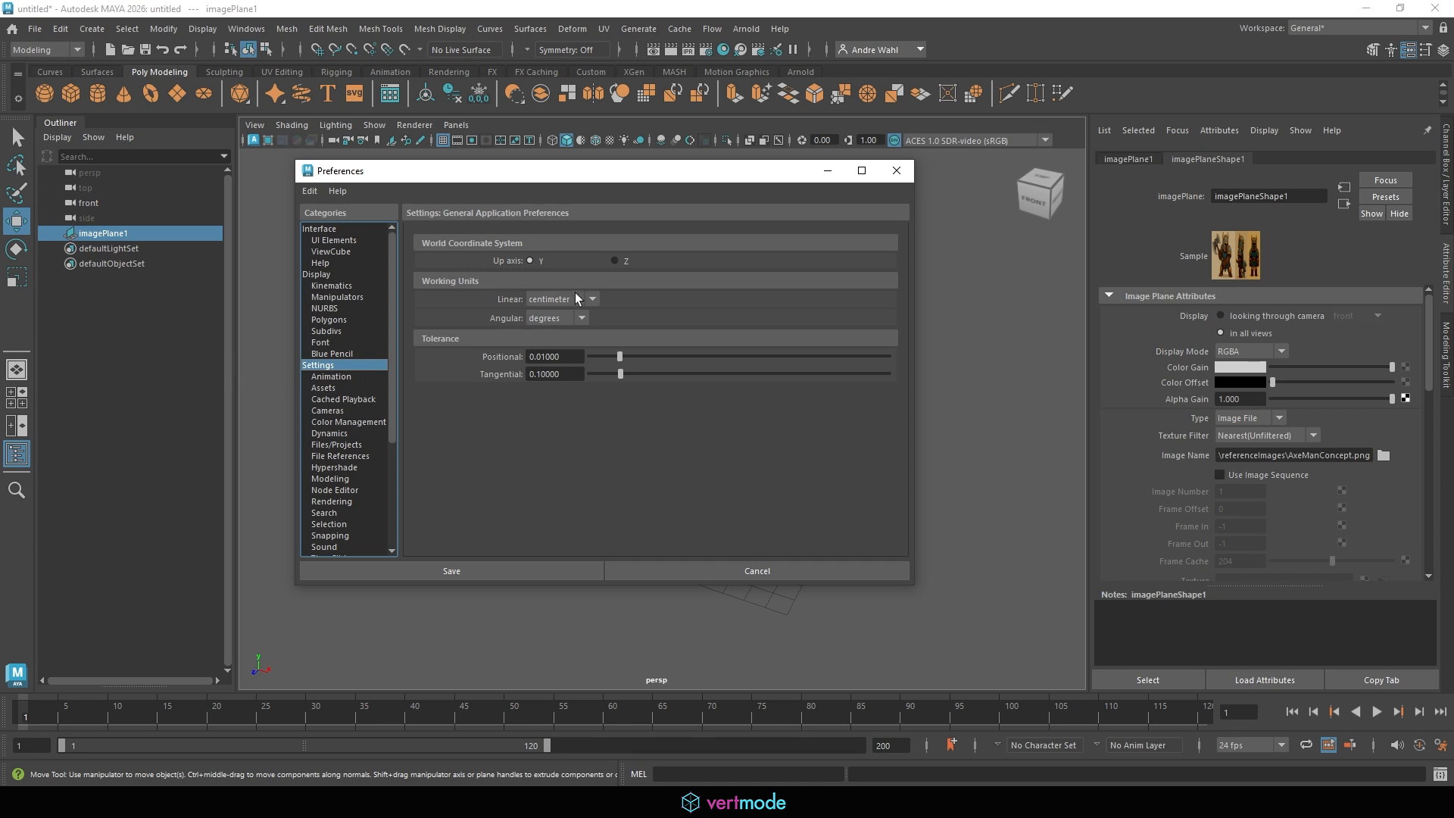
{"action": "left_click", "coordinate": [561, 300]}
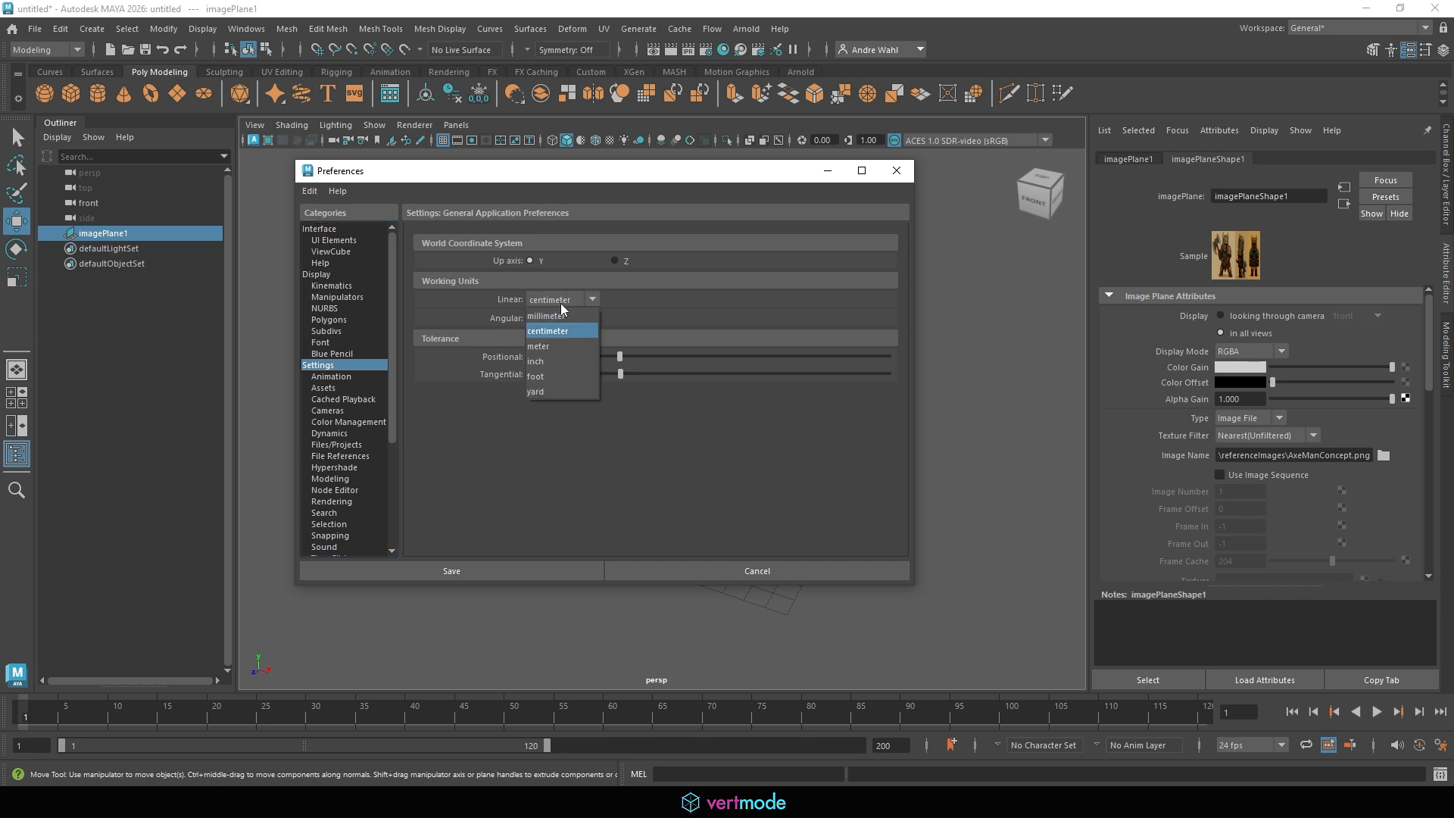
{"action": "left_click", "coordinate": [560, 375]}
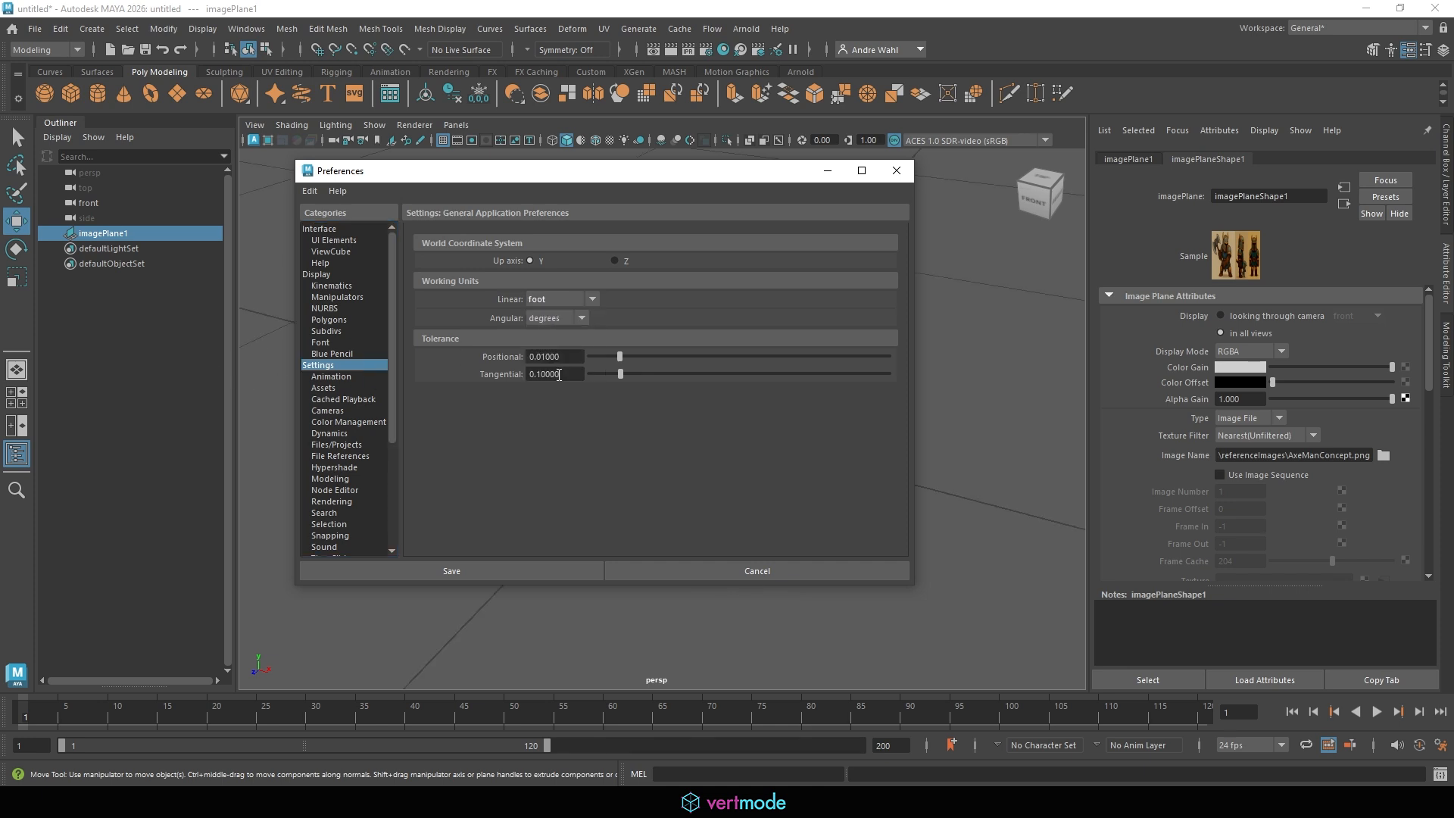
{"action": "left_click", "coordinate": [574, 300]}
{"action": "left_click", "coordinate": [582, 378]}
{"action": "left_click", "coordinate": [439, 566]}
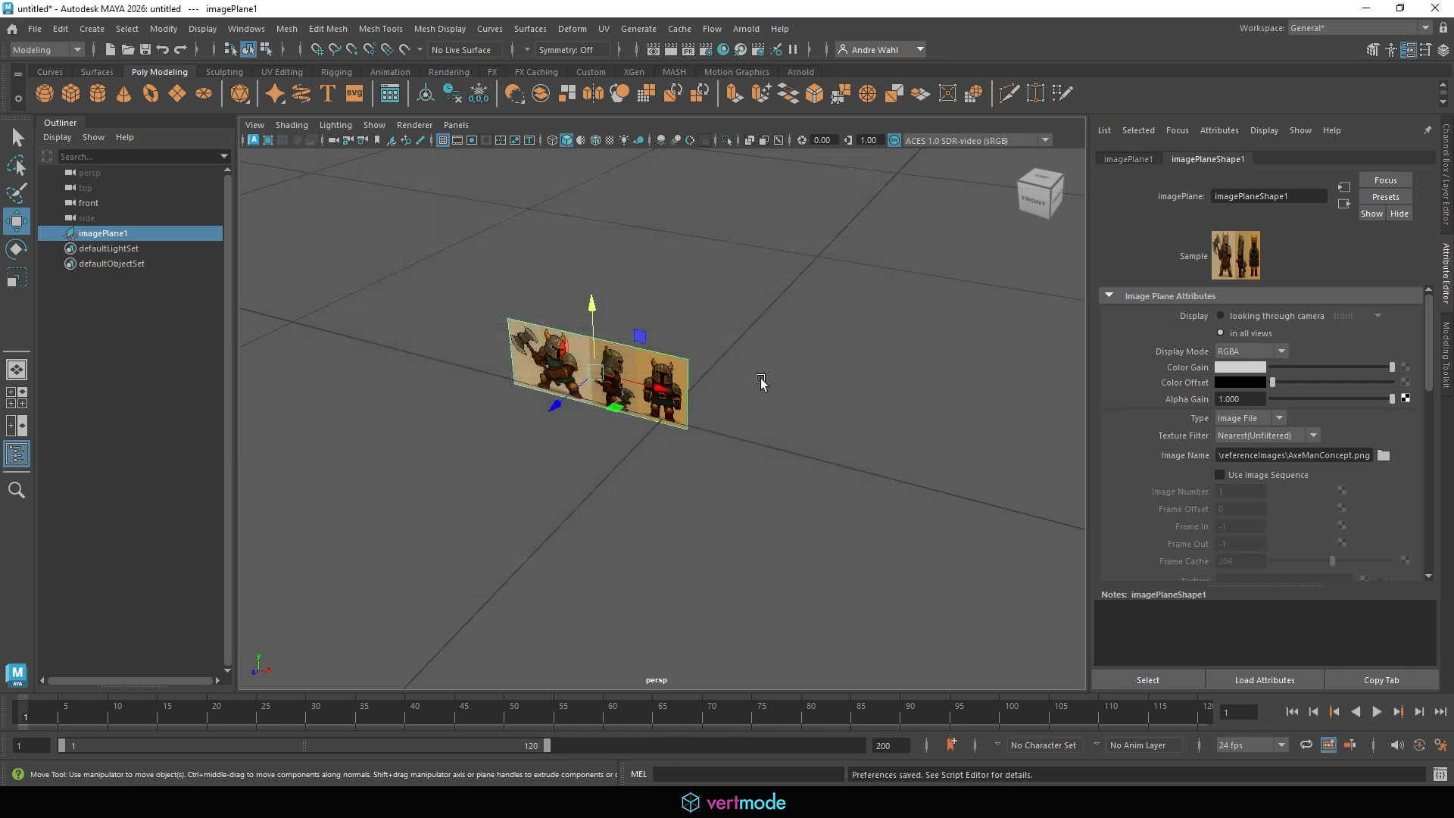
Create a polygon cube as a height guide and set its Scale Y to 6.
{"action": "left_click", "coordinate": [73, 95]}
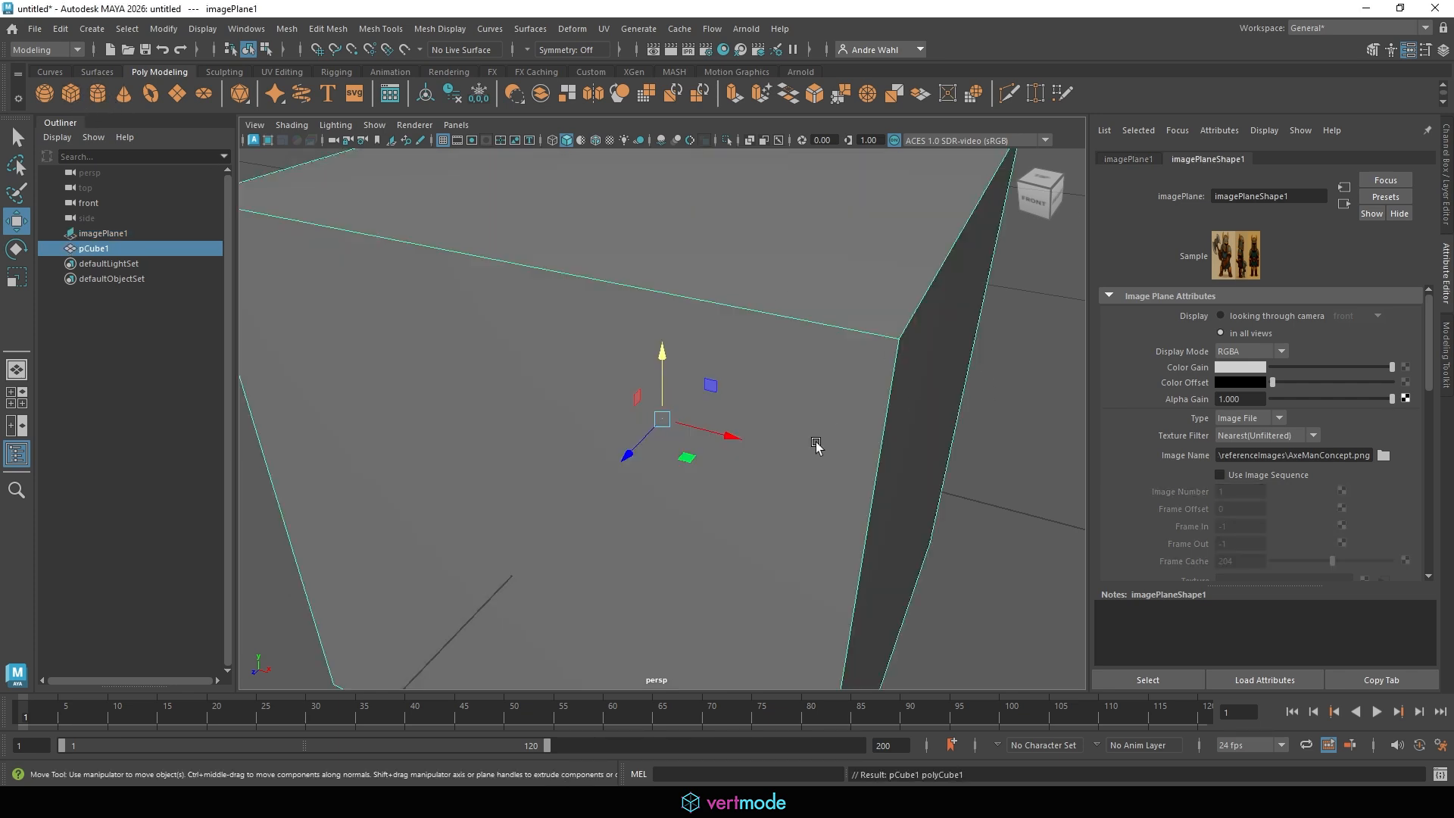
{"action": "right_click_drag", "start_coordinate": [933, 421], "coordinate": [712, 350], "text": "alt"}
{"action": "left_click_drag", "start_coordinate": [883, 394], "coordinate": [780, 334], "text": "alt"}
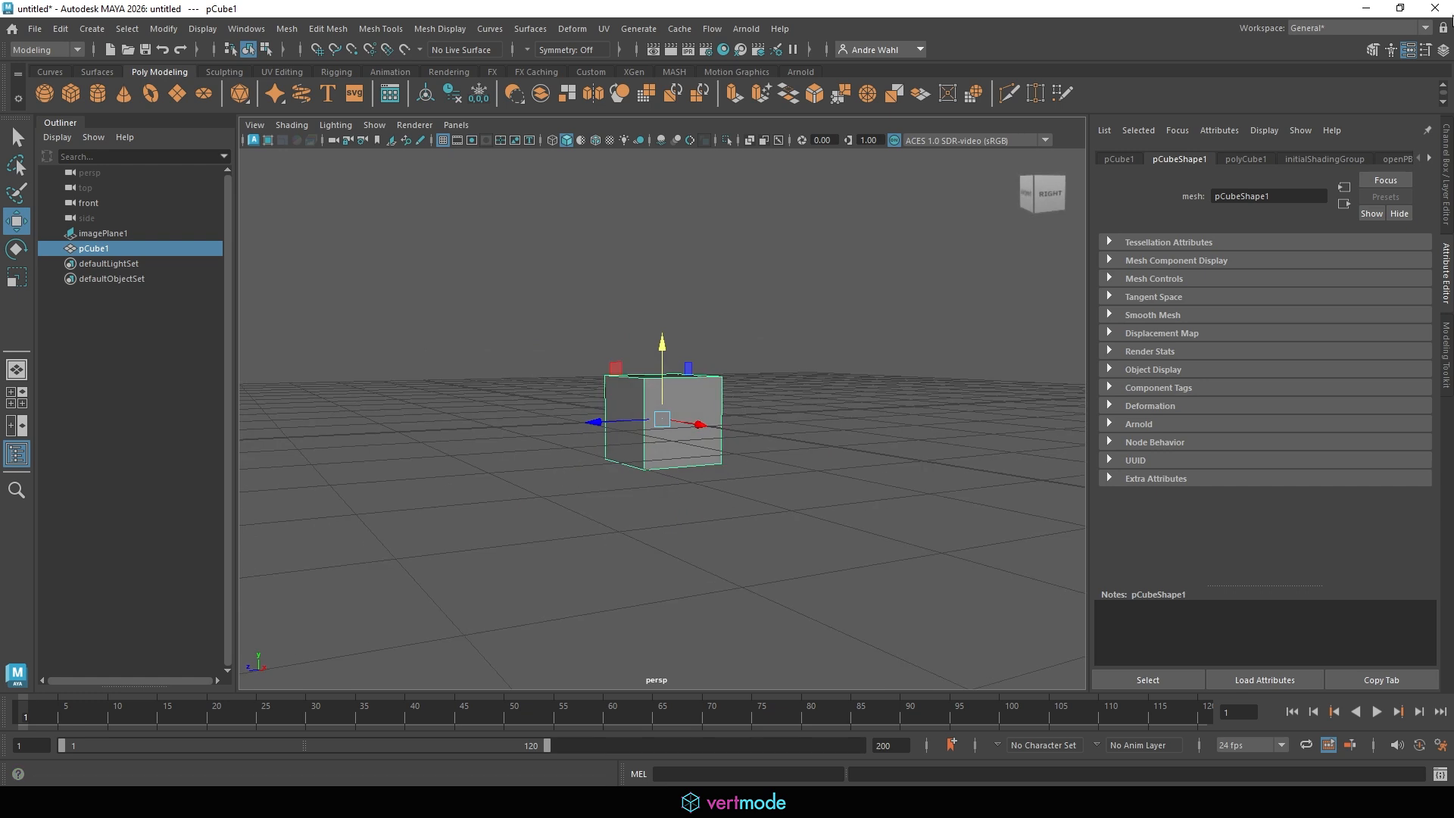
{"action": "left_click", "coordinate": [1444, 49]}
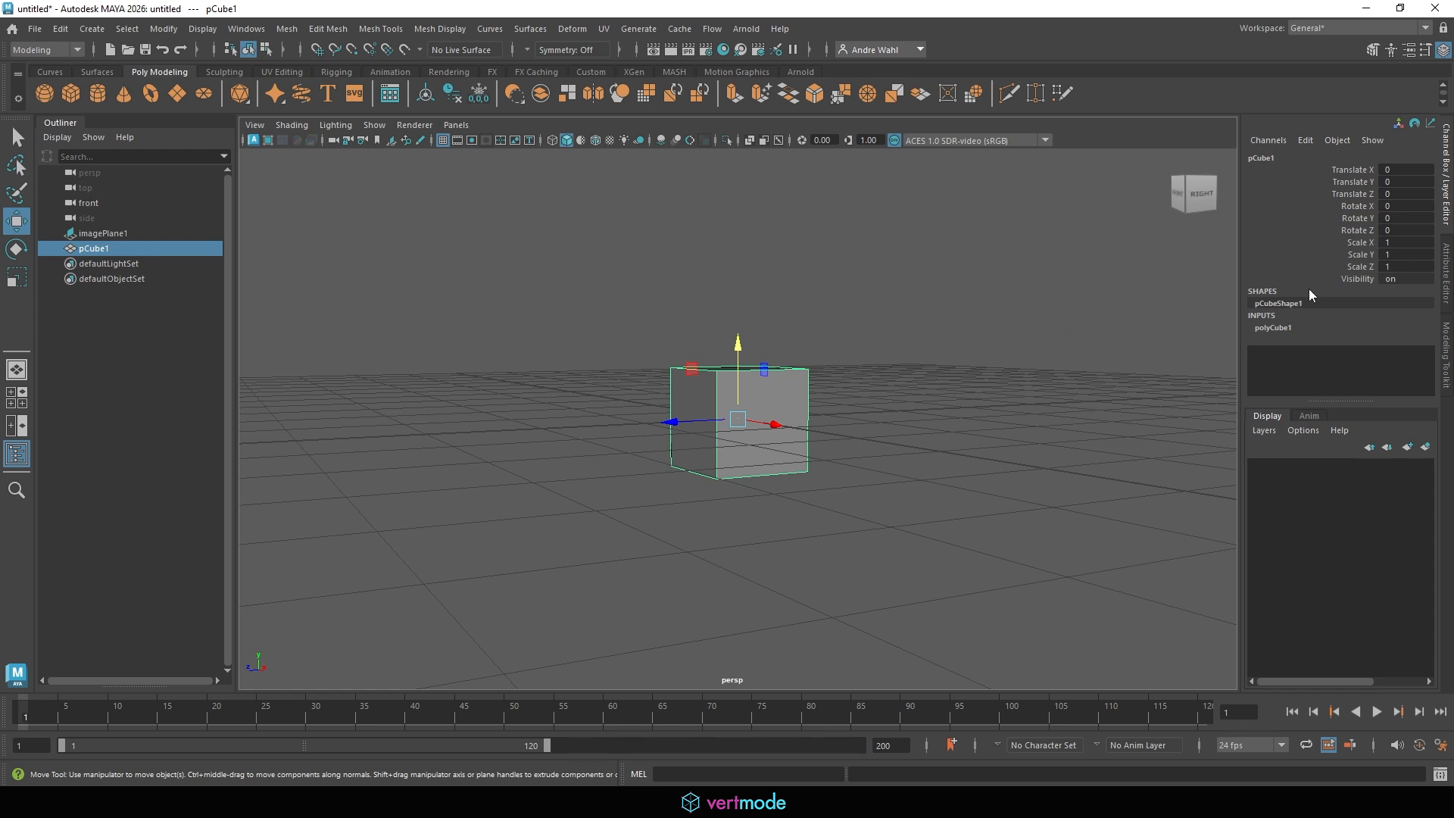
{"action": "key", "text": "r"}
{"action": "left_click_drag", "start_coordinate": [742, 348], "coordinate": [785, 169]}
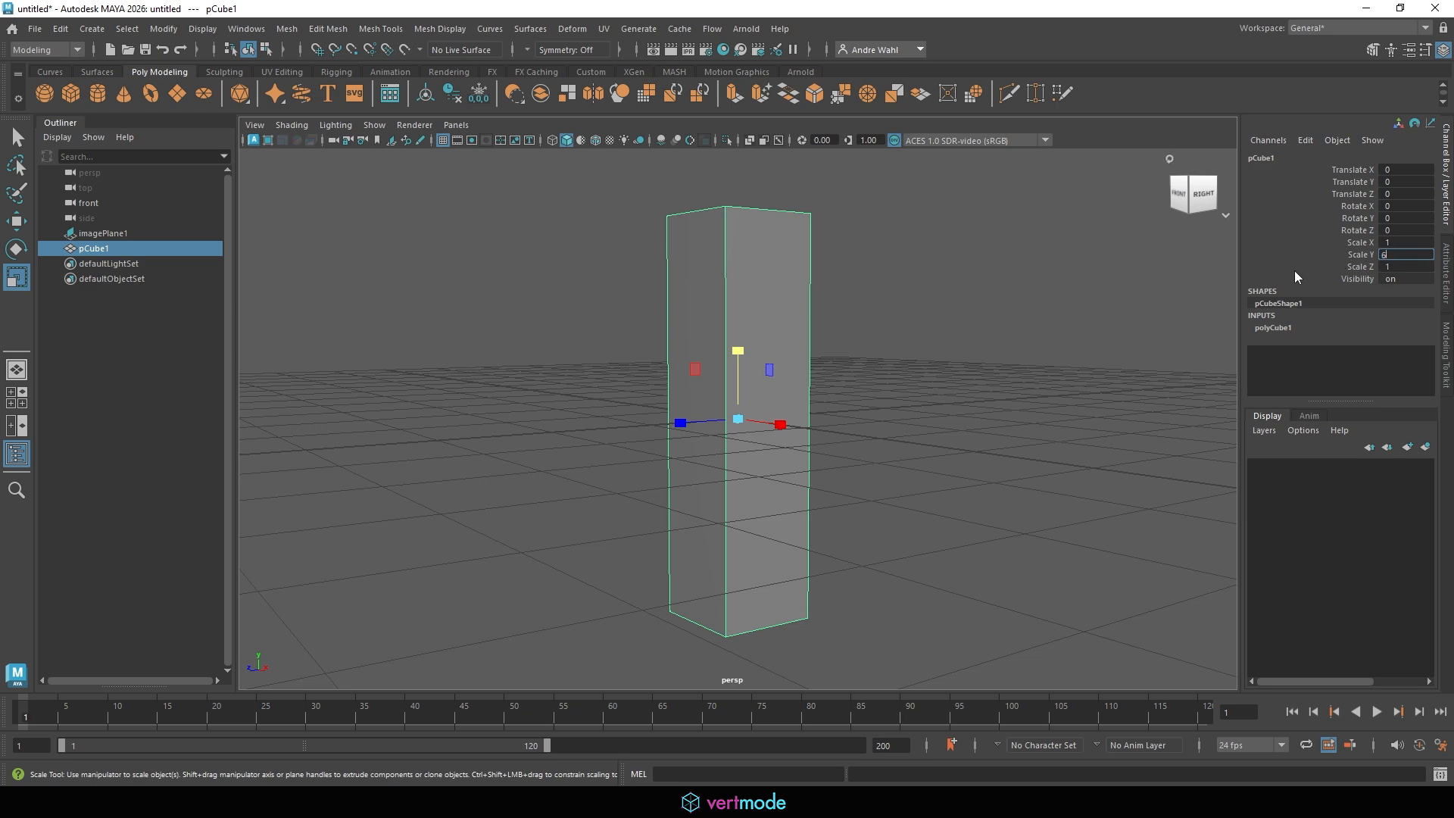
{"action": "key", "text": "Return"}
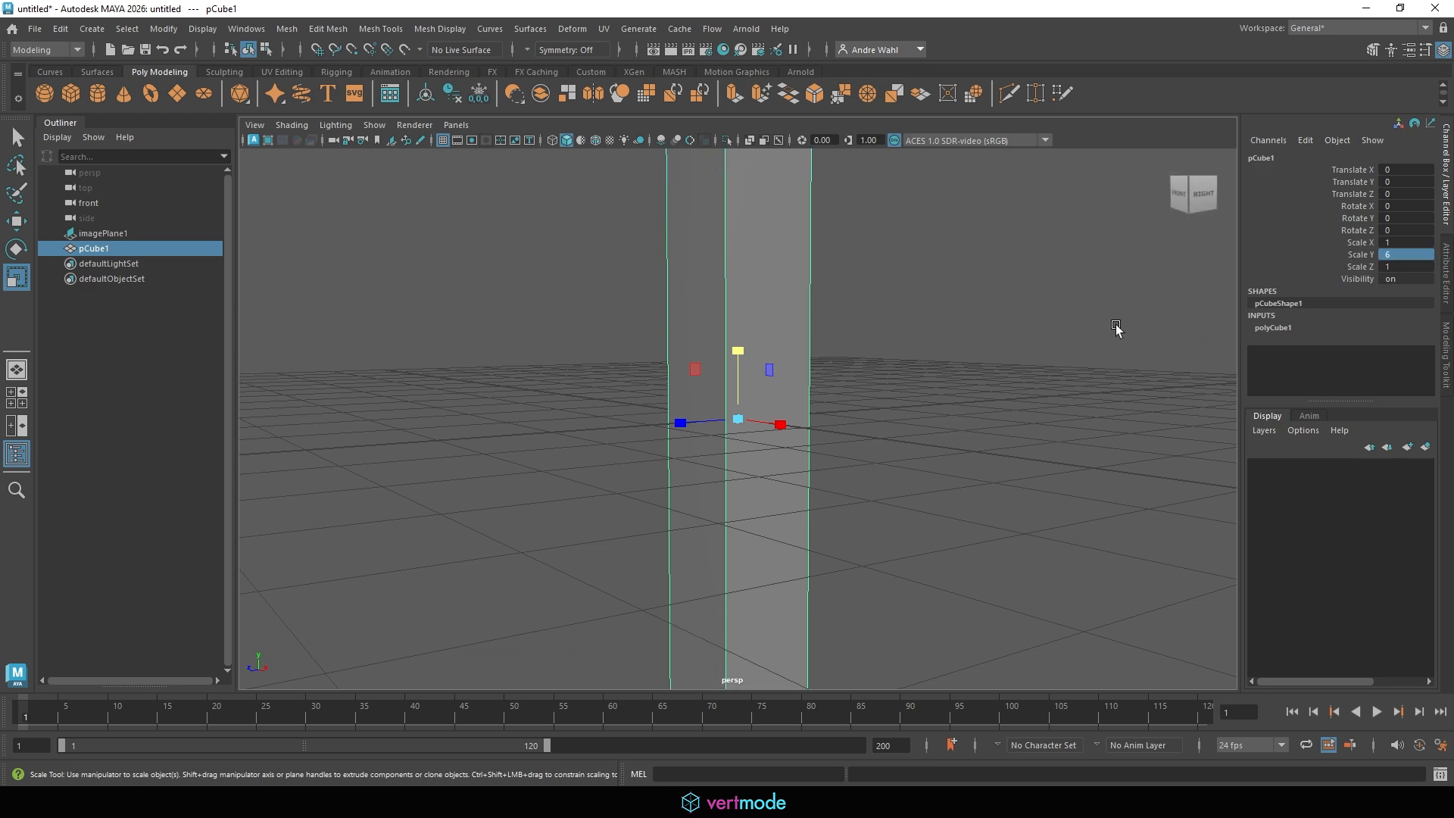
Move the cube's pivot to its base and raise the cube to 3 in Y so it stands on the grid.
{"action": "scroll", "coordinate": [973, 413], "scroll_direction": "down", "scroll_amount": 5}
{"action": "key", "text": "w"}
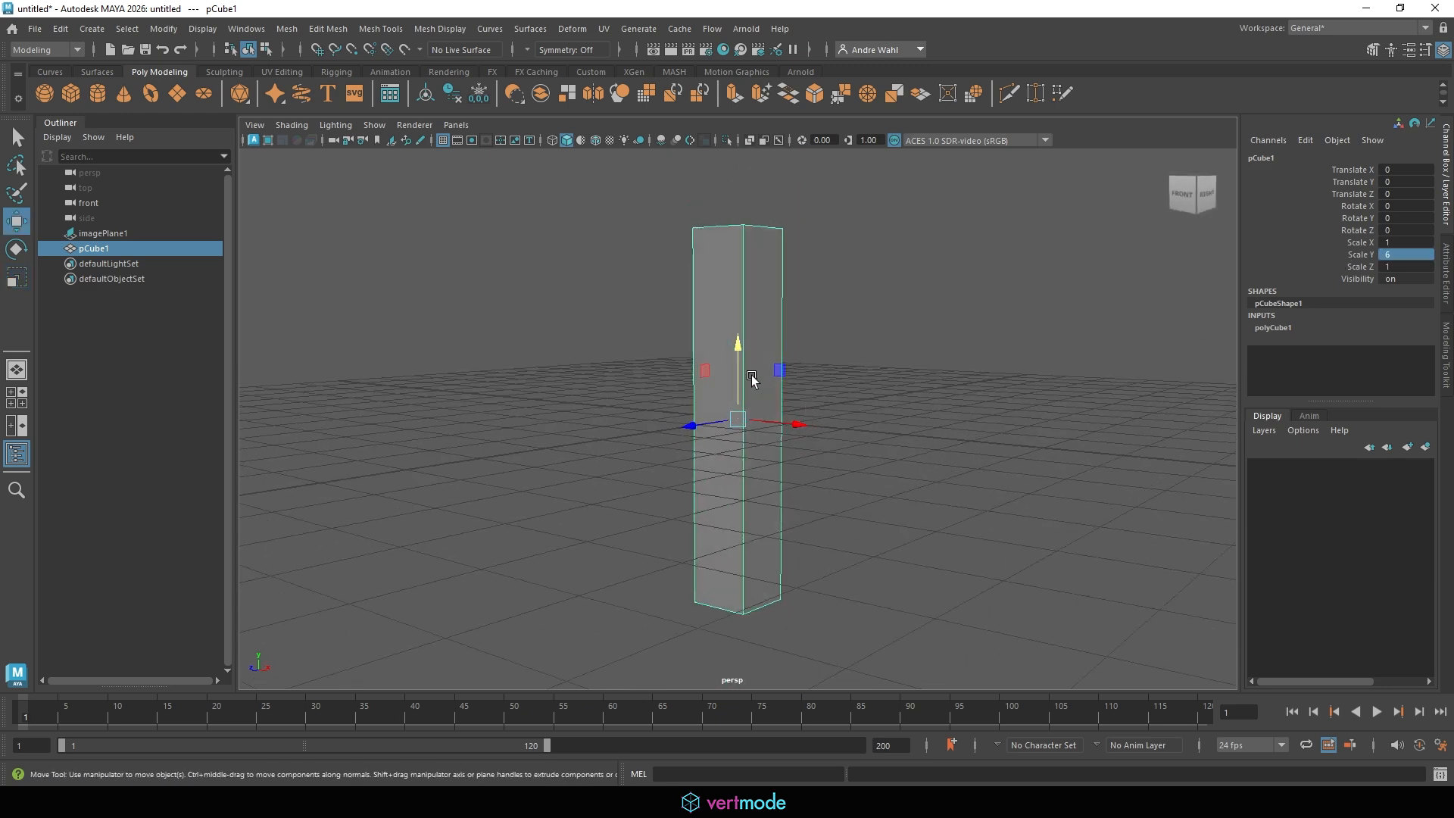
{"action": "left_click_drag", "start_coordinate": [740, 369], "coordinate": [740, 438]}
{"action": "key", "text": "ctrl+z"}
{"action": "key", "text": "d"}
{"action": "key", "text": "d"}
Select the knight image plane in the front view and turn on X-Ray shading to see it through the cube.
{"action": "key", "text": "space"}
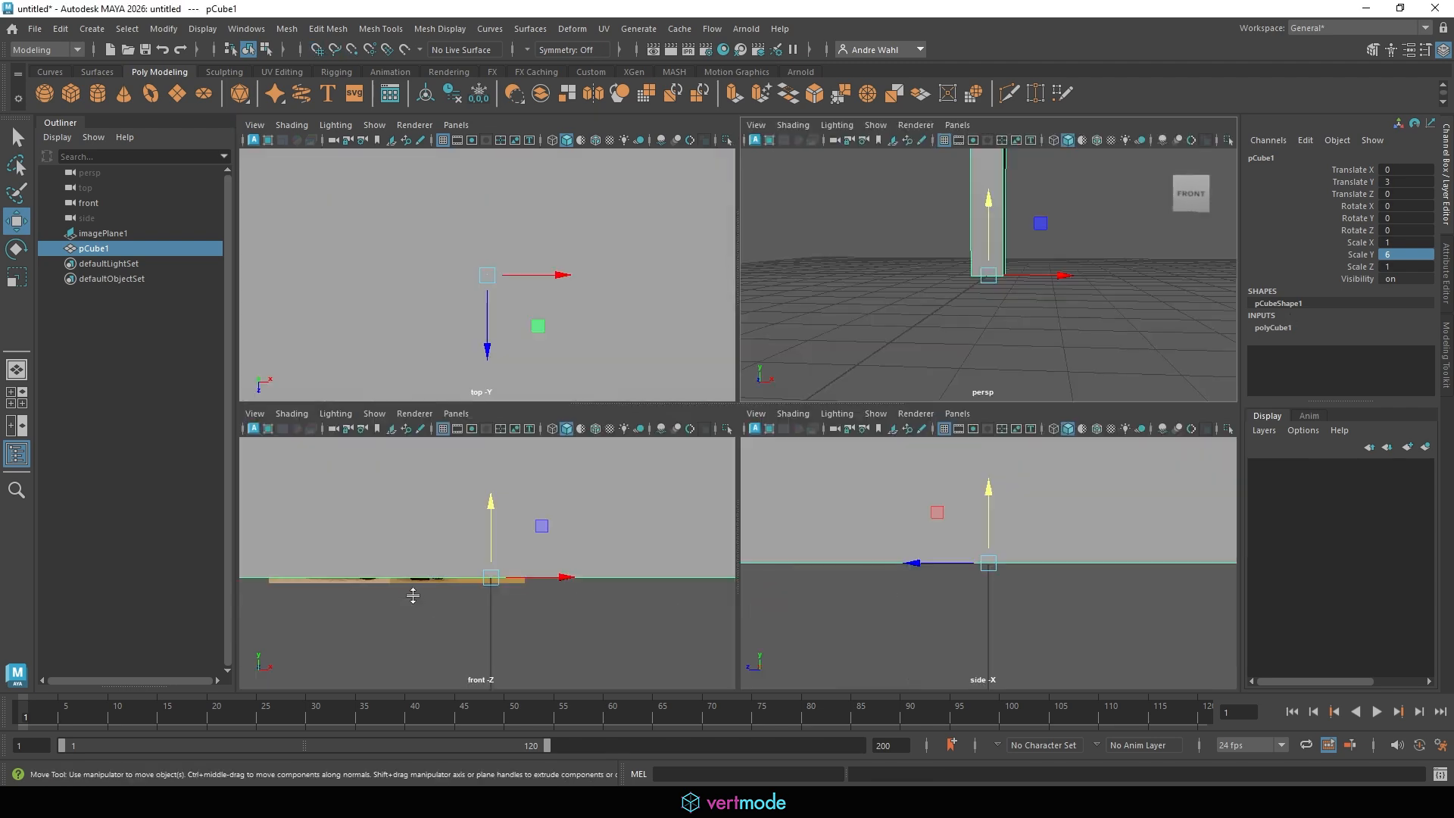
{"action": "key", "text": "space"}
{"action": "scroll", "coordinate": [595, 433], "scroll_direction": "down", "scroll_amount": 3}
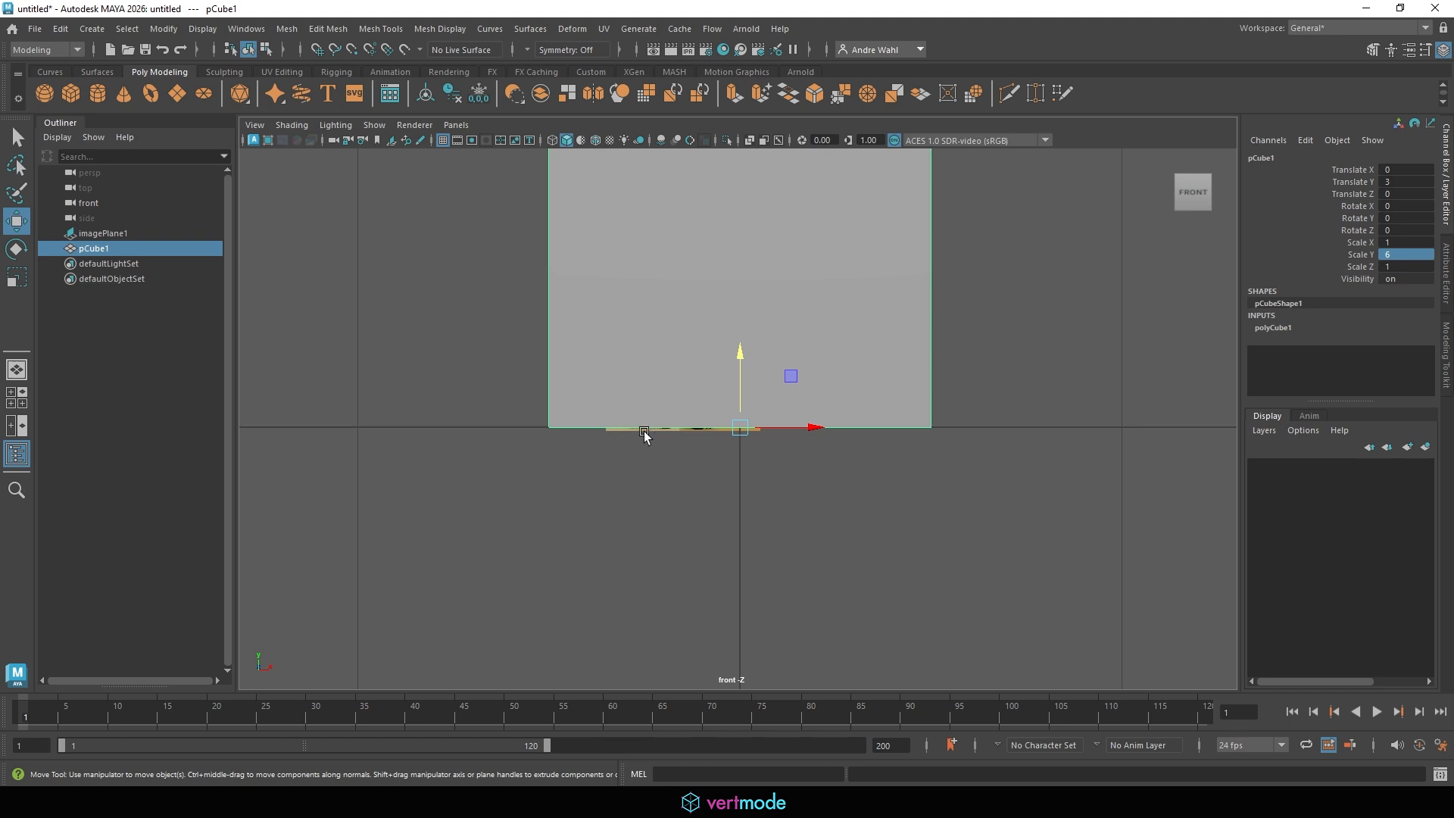
{"action": "left_click", "coordinate": [644, 432]}
{"action": "right_click_drag", "start_coordinate": [1006, 455], "coordinate": [195, 416], "text": "alt"}
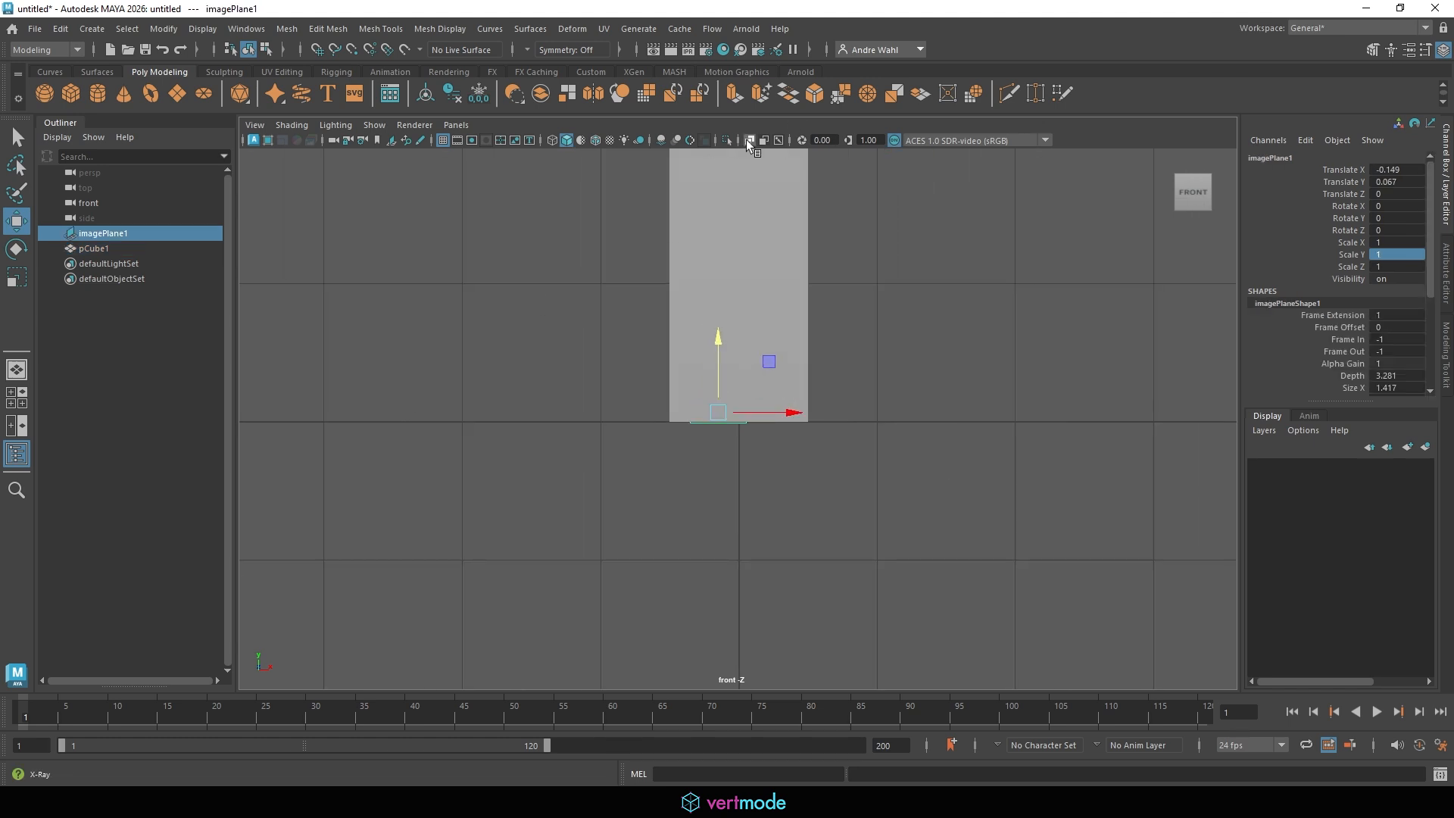
{"action": "left_click", "coordinate": [748, 140]}
{"action": "middle_click_drag", "start_coordinate": [763, 419], "coordinate": [739, 502], "text": "alt"}
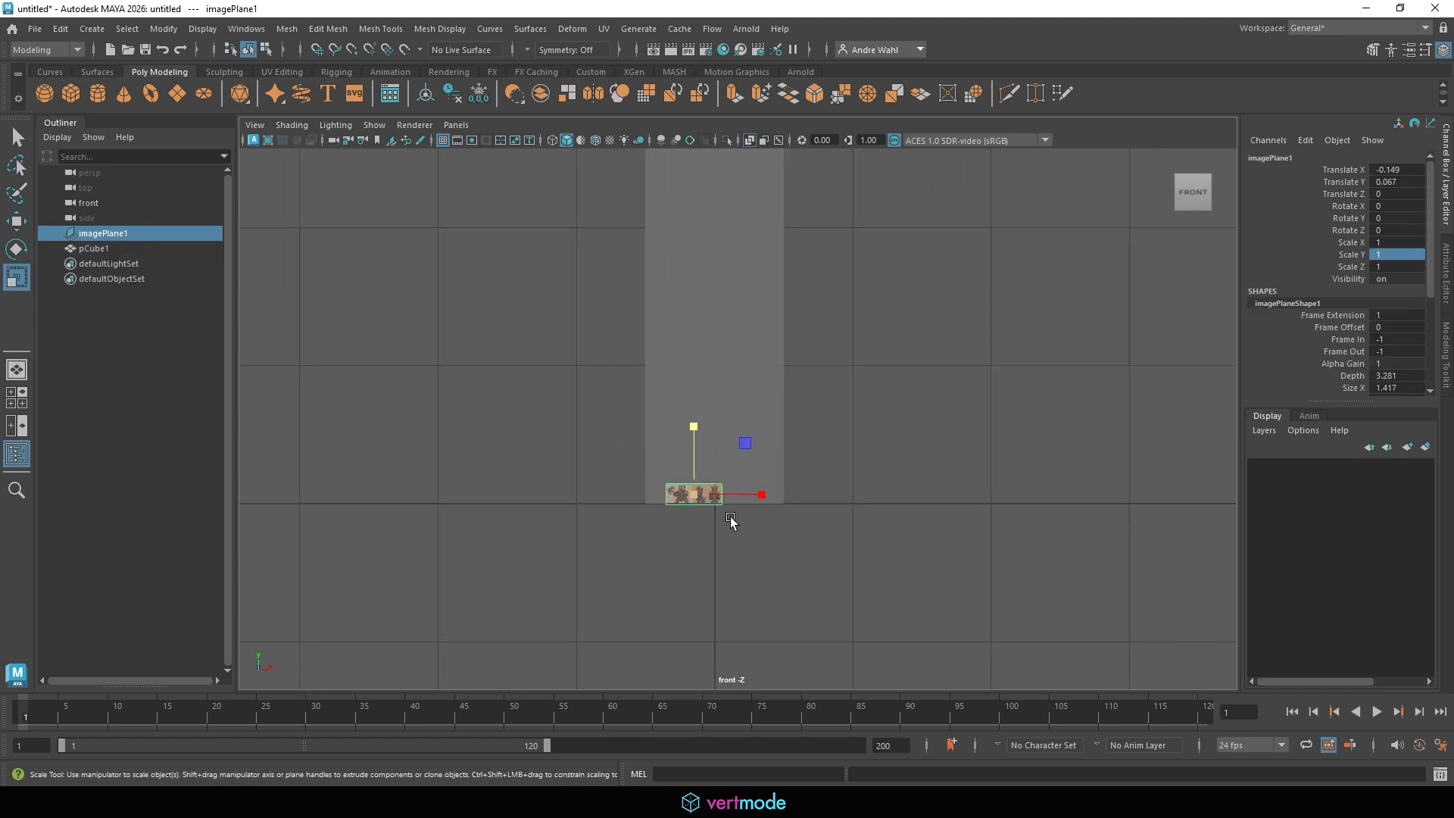
Move the image plane's pivot to the grid origin between the feet of the front-facing knight.
{"action": "scroll", "coordinate": [666, 318], "scroll_direction": "up", "scroll_amount": 8}
{"action": "key", "text": "d"}
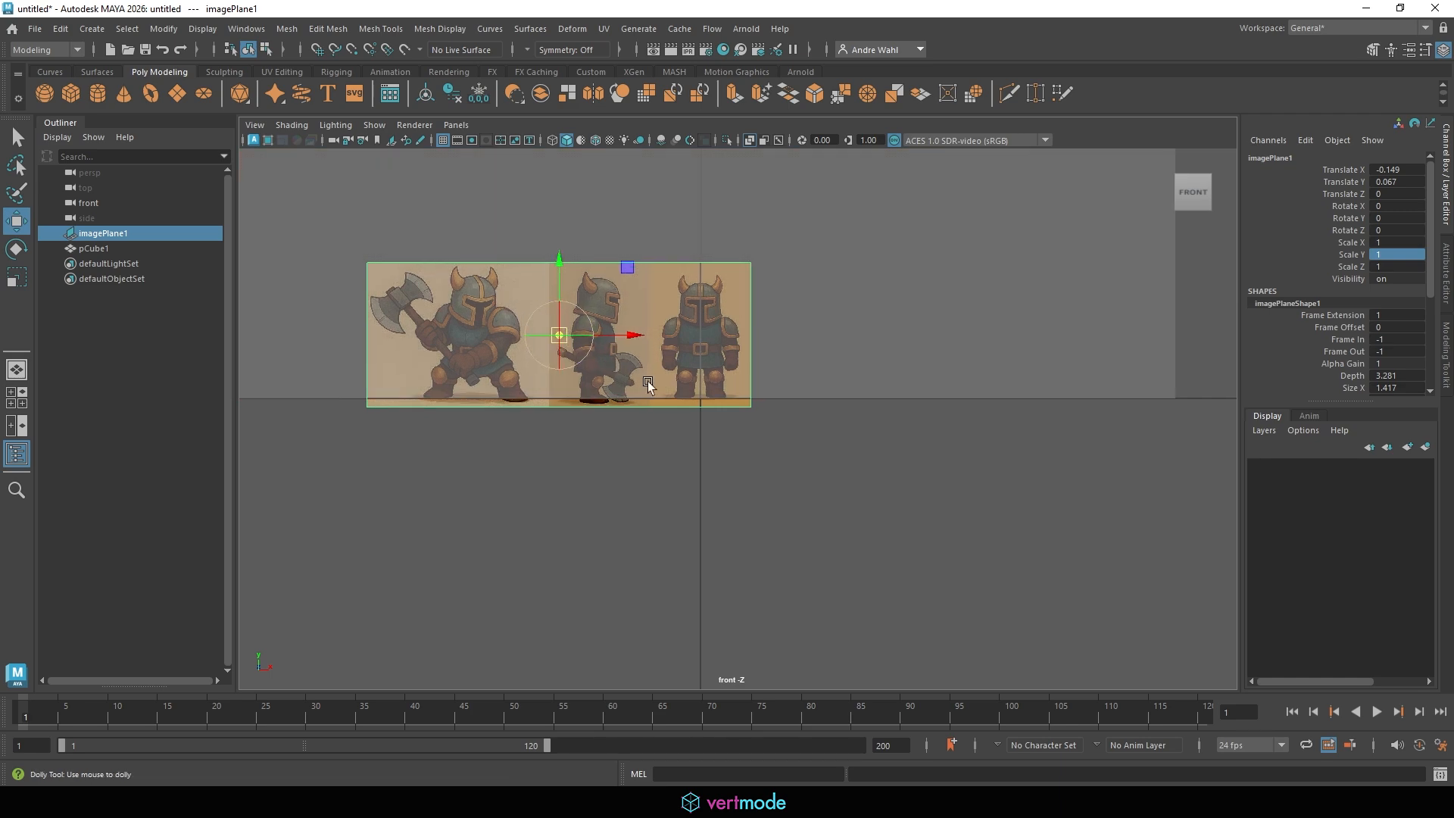
{"action": "scroll", "coordinate": [736, 419], "scroll_direction": "up", "scroll_amount": 3}
{"action": "left_click_drag", "start_coordinate": [435, 265], "coordinate": [1379, 346]}
Scale the image plane uniformly to about 49.432 so the front-facing knight matches the cube's height.
{"action": "key", "text": "r"}
{"action": "scroll", "coordinate": [740, 420], "scroll_direction": "down", "scroll_amount": 8}
{"action": "right_click_drag", "start_coordinate": [1121, 386], "coordinate": [627, 389], "text": "alt"}
{"action": "middle_click_drag", "start_coordinate": [748, 352], "coordinate": [752, 576], "text": "alt"}
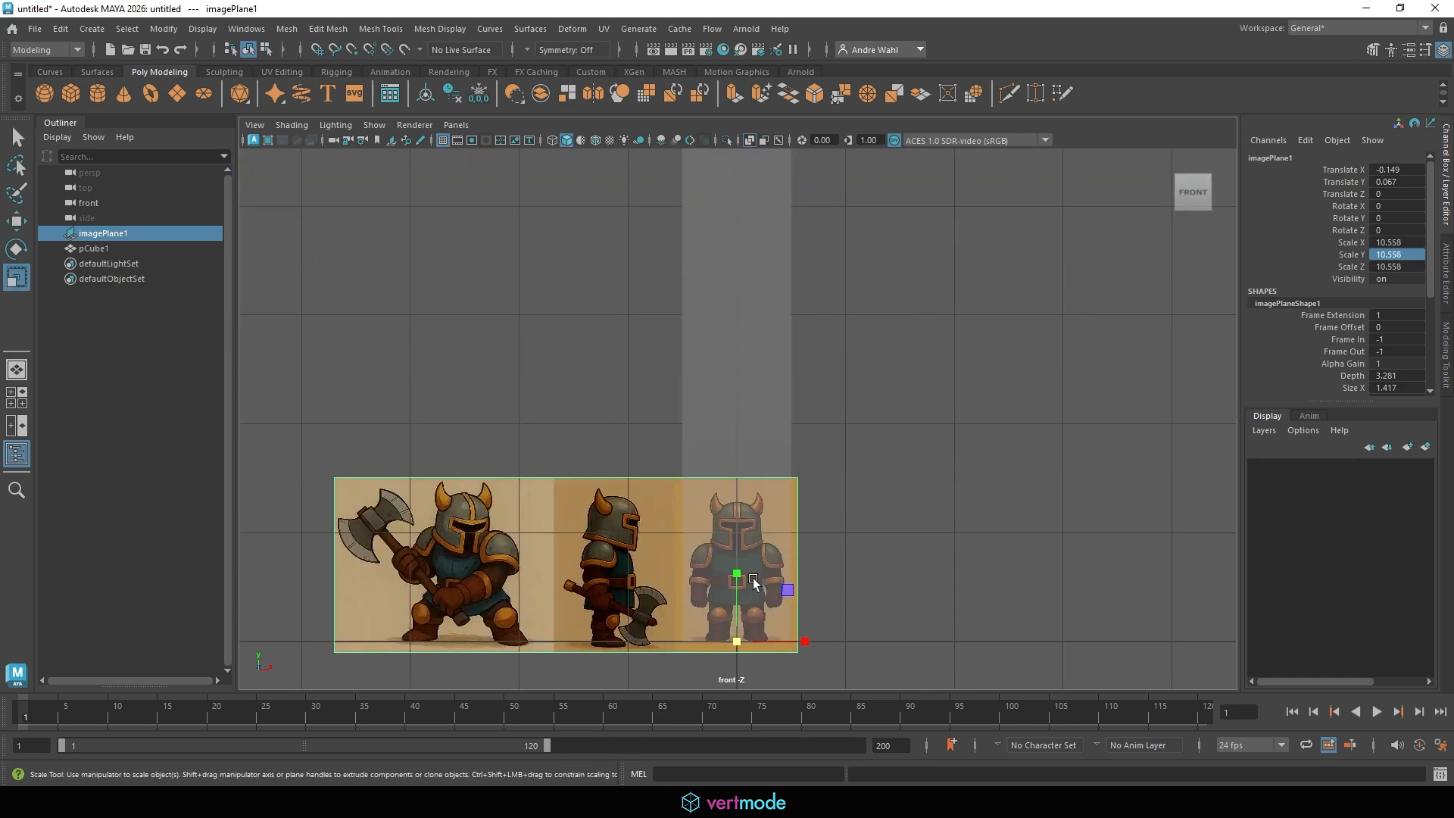
{"action": "right_click_drag", "start_coordinate": [816, 556], "coordinate": [265, 511], "text": "alt"}
{"action": "left_click_drag", "start_coordinate": [739, 517], "coordinate": [1337, 448]}
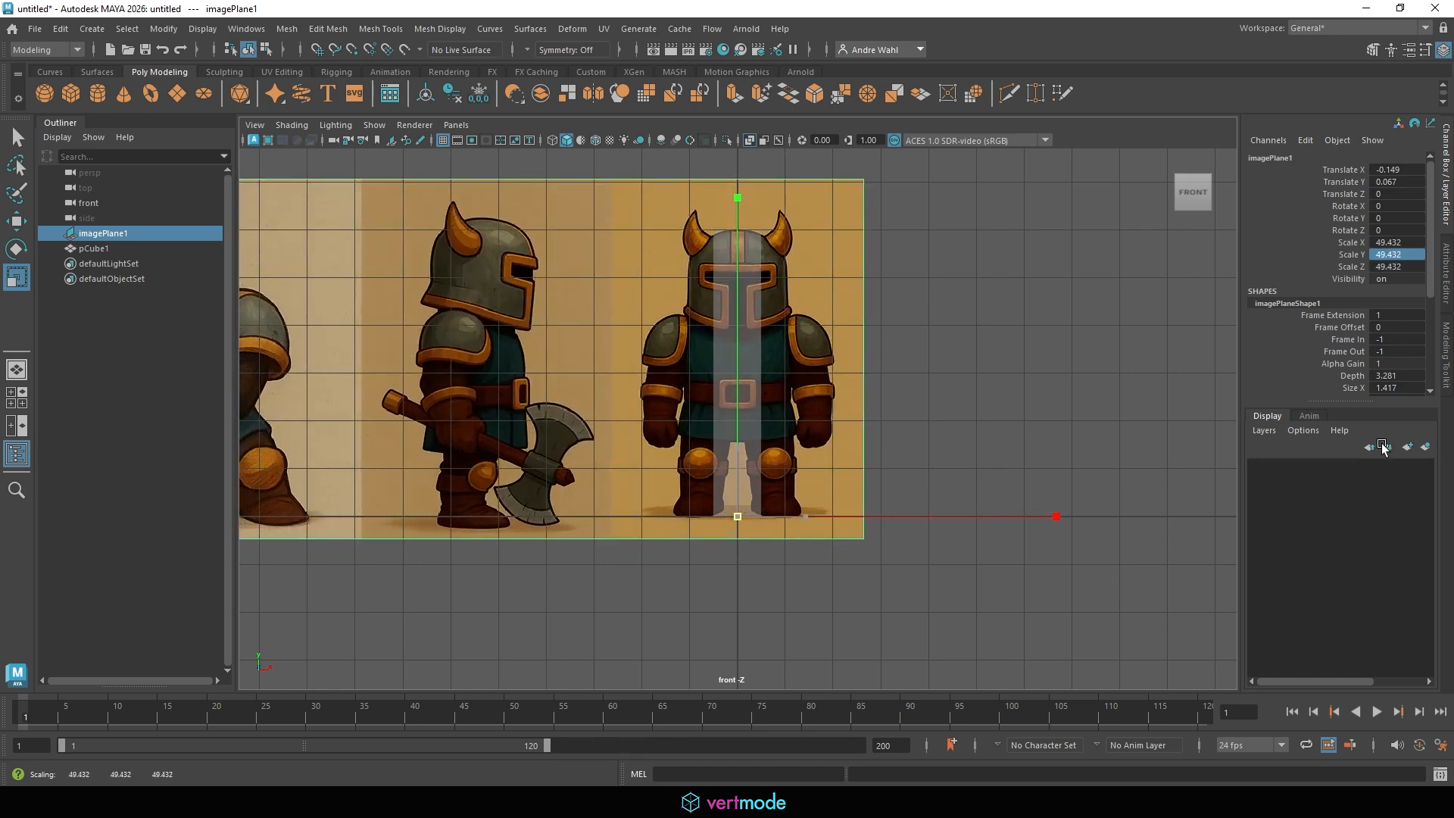
{"action": "left_click", "coordinate": [1122, 428]}
Move the front image plane back behind the cube to about -9.581 in Z.
{"action": "key", "text": "space"}
{"action": "key", "text": "space"}
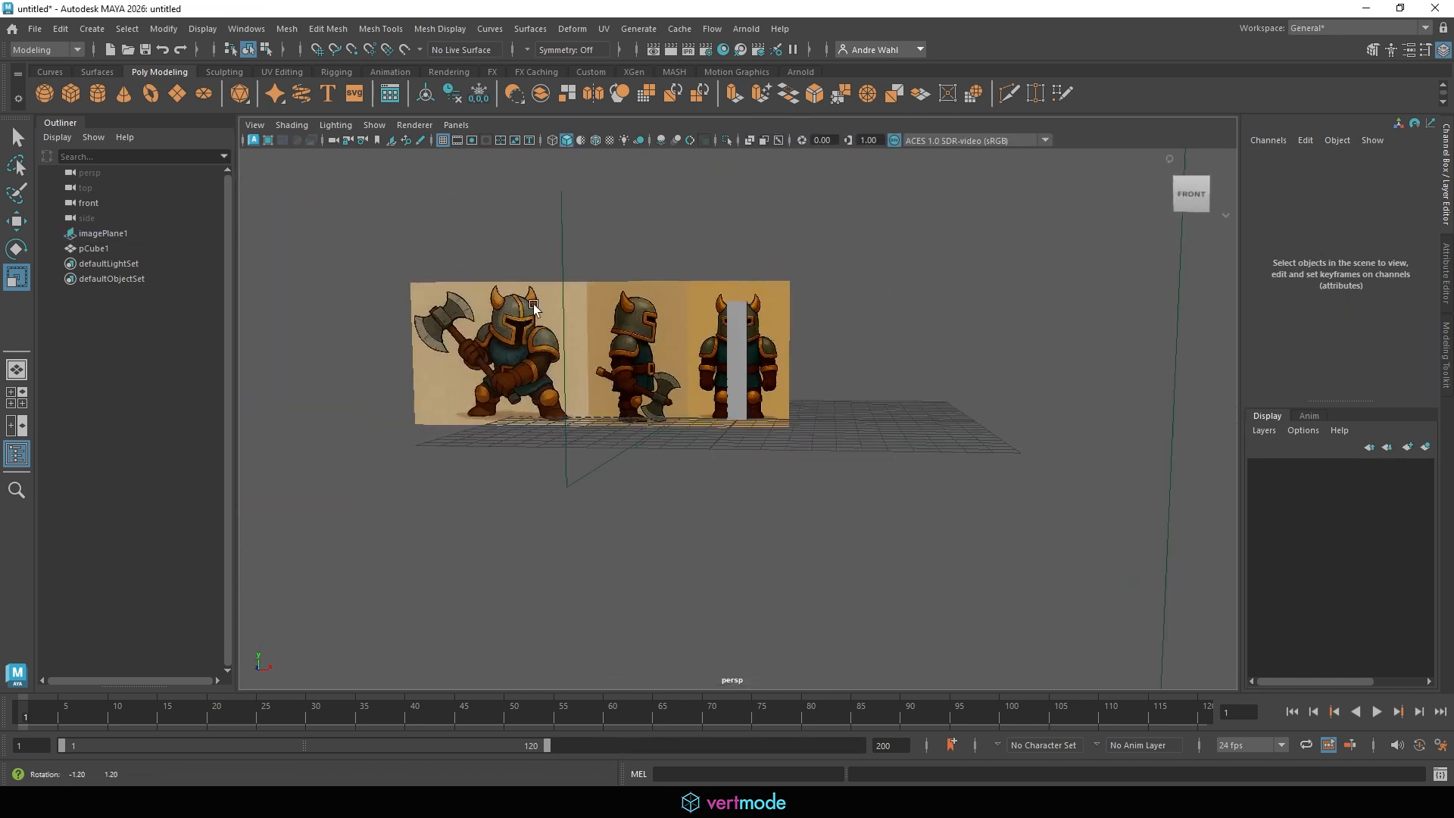
{"action": "left_click_drag", "start_coordinate": [533, 303], "coordinate": [597, 346], "text": "alt"}
{"action": "left_click", "coordinate": [664, 439]}
{"action": "left_click_drag", "start_coordinate": [670, 442], "coordinate": [757, 489], "text": "alt"}
{"action": "key", "text": "w"}
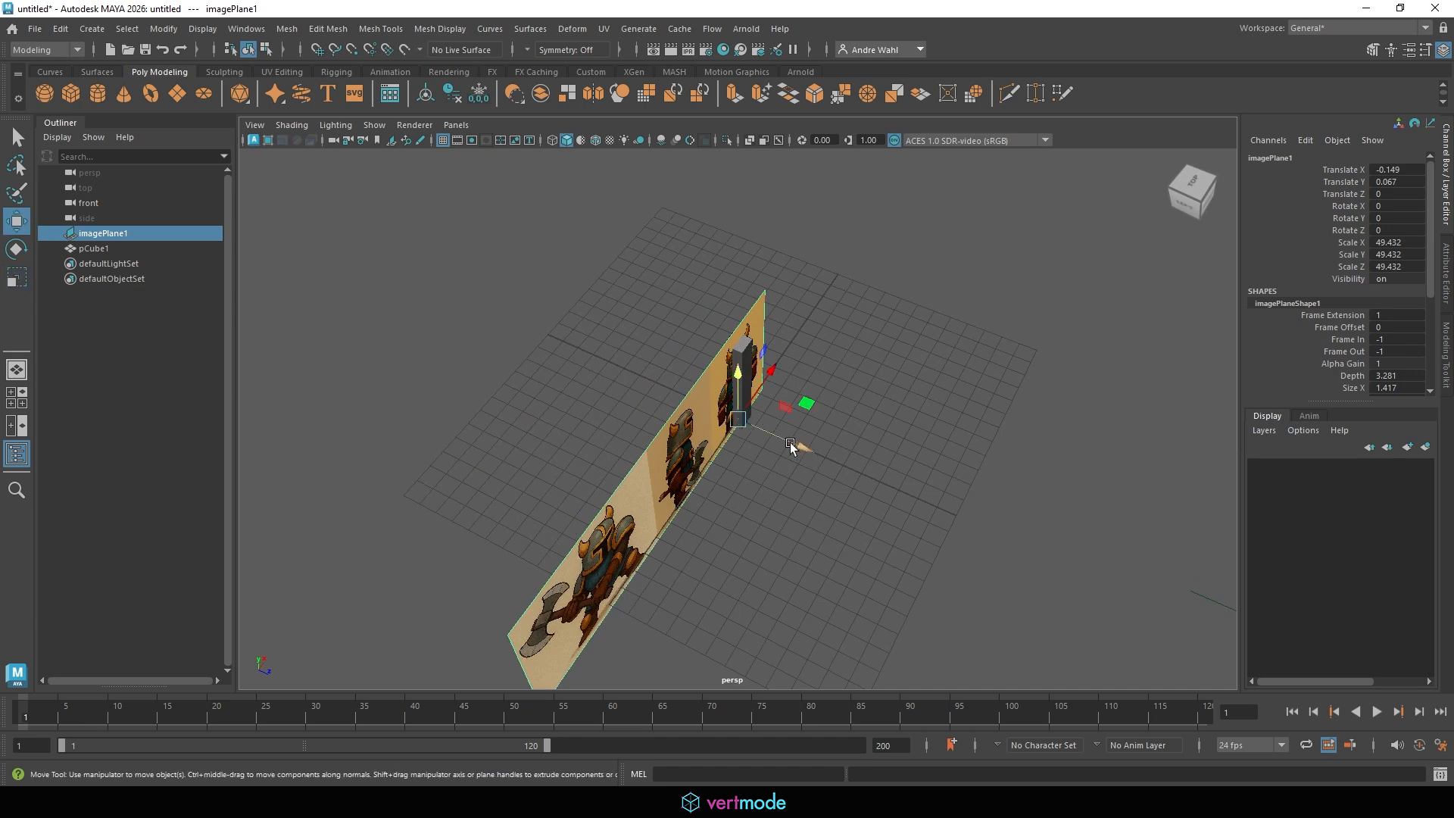
{"action": "left_click_drag", "start_coordinate": [789, 443], "coordinate": [612, 400]}
{"action": "left_click", "coordinate": [926, 320]}
{"action": "left_click_drag", "start_coordinate": [925, 320], "coordinate": [871, 409], "text": "alt"}
{"action": "left_click", "coordinate": [729, 262]}
Import AxeManConcept.png from the referenceImages folder as an image plane in the side view.
{"action": "scroll", "coordinate": [787, 299], "scroll_direction": "down", "scroll_amount": 3}
{"action": "key", "text": "space"}
{"action": "key", "text": "space"}
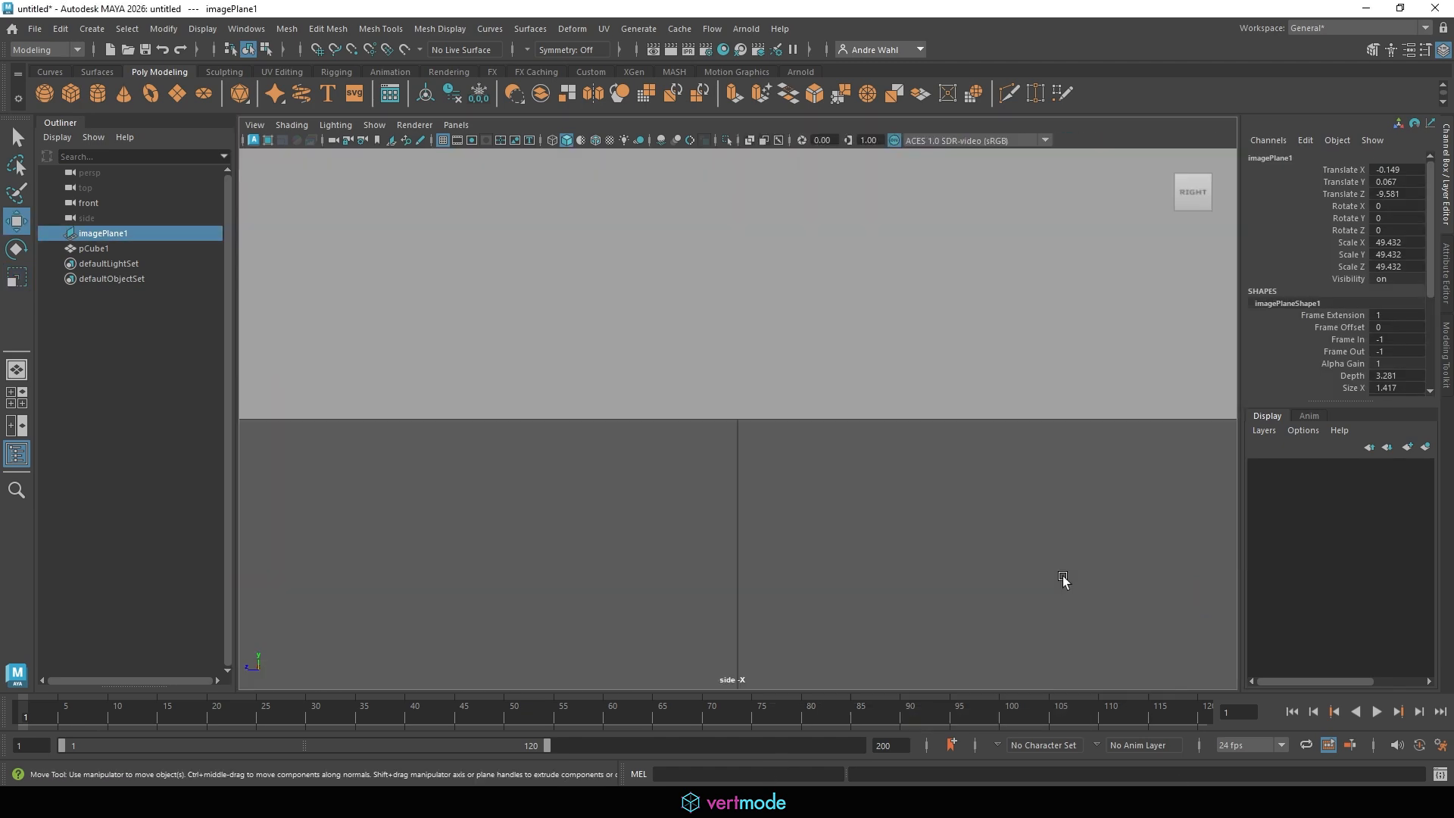
{"action": "scroll", "coordinate": [721, 399], "scroll_direction": "down", "scroll_amount": 3}
{"action": "left_click", "coordinate": [912, 348]}
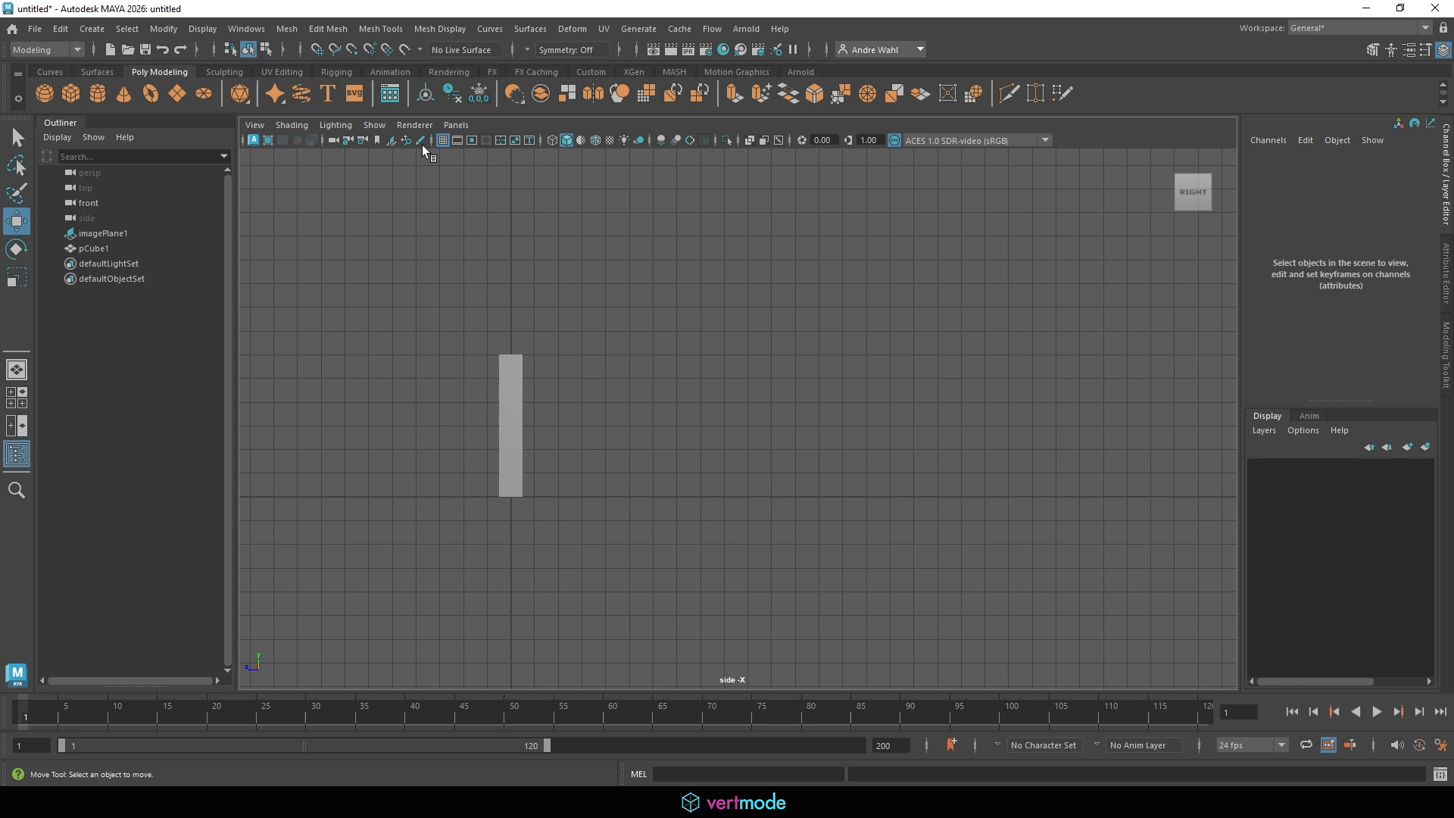
{"action": "left_click", "coordinate": [256, 125]}
{"action": "mouse_move", "coordinate": [302, 468]}
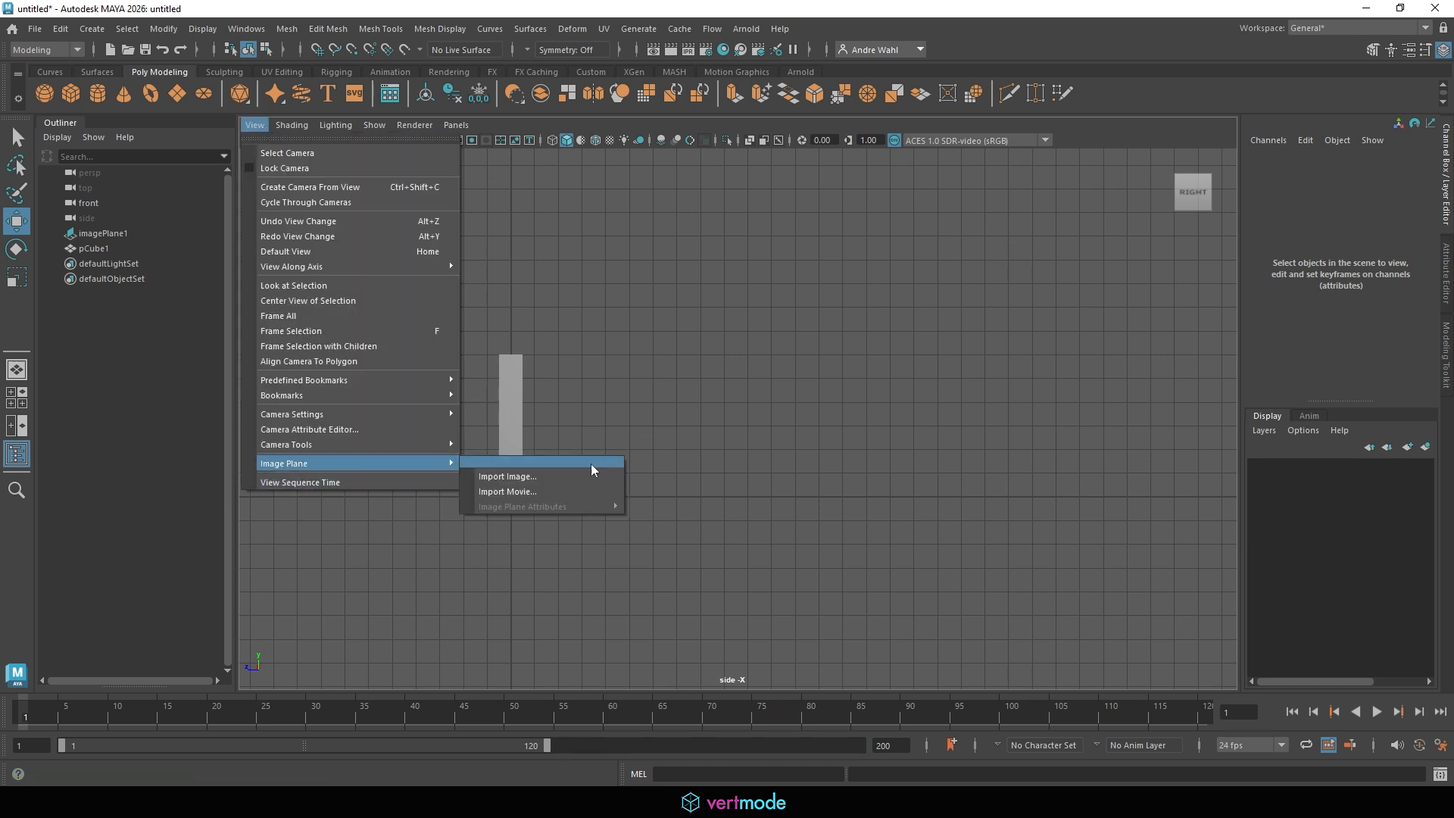
{"action": "left_click", "coordinate": [576, 480]}
{"action": "double_click", "coordinate": [317, 248]}
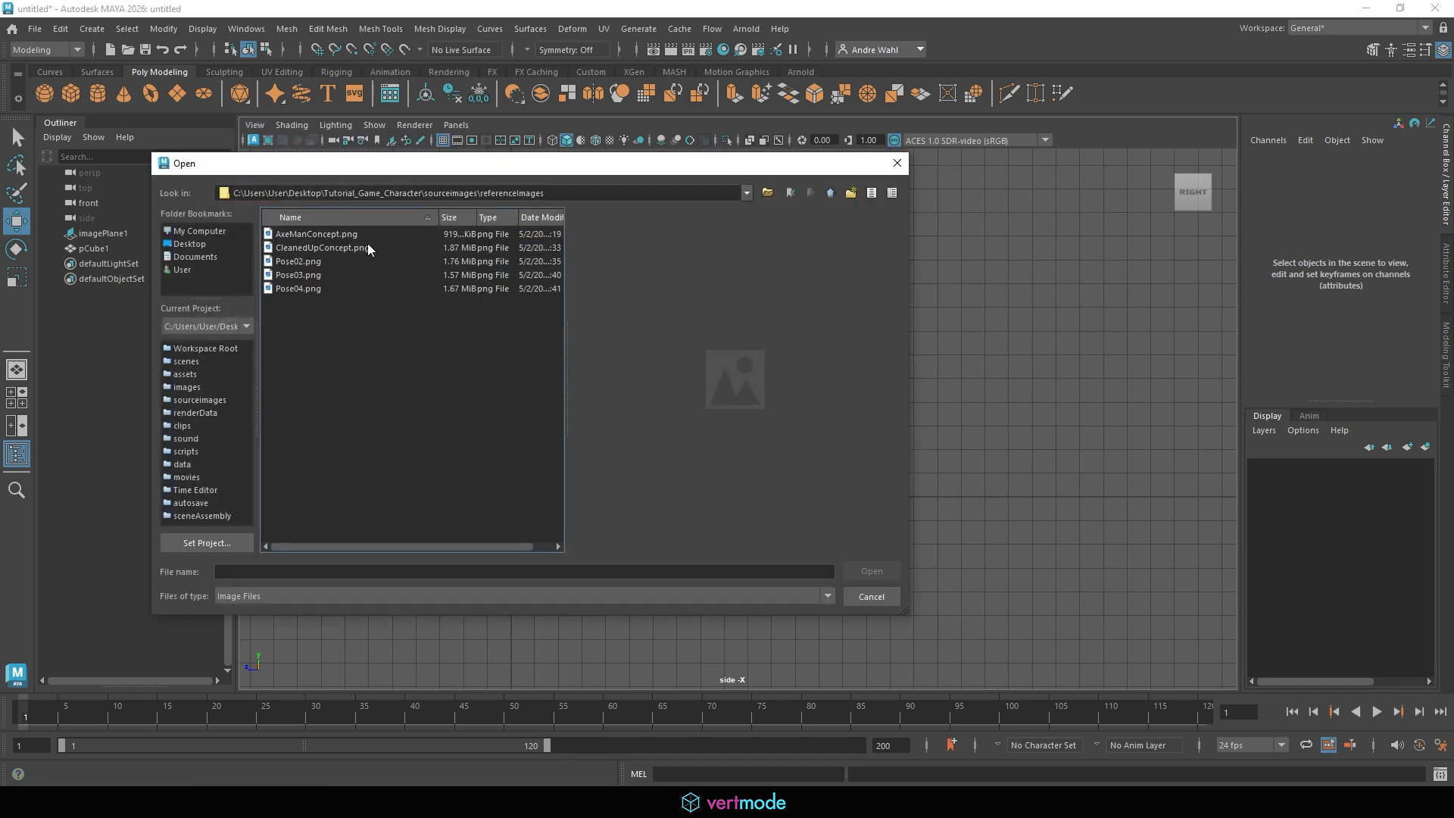
{"action": "left_click", "coordinate": [300, 235]}
{"action": "left_click", "coordinate": [872, 571]}
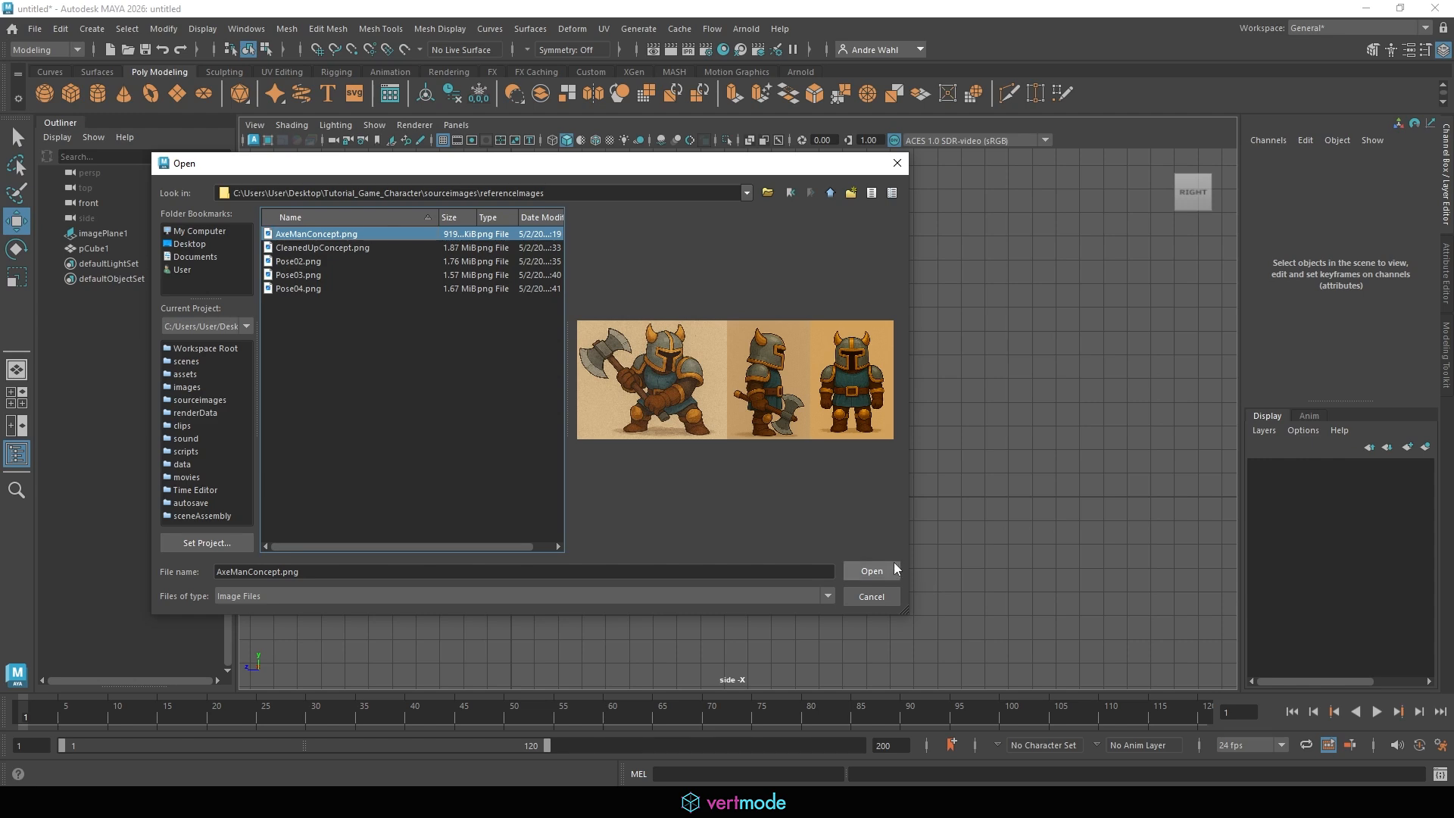
Scale the side-view image plane uniformly to about 9.892.
{"action": "scroll", "coordinate": [1111, 363], "scroll_direction": "up", "scroll_amount": 3}
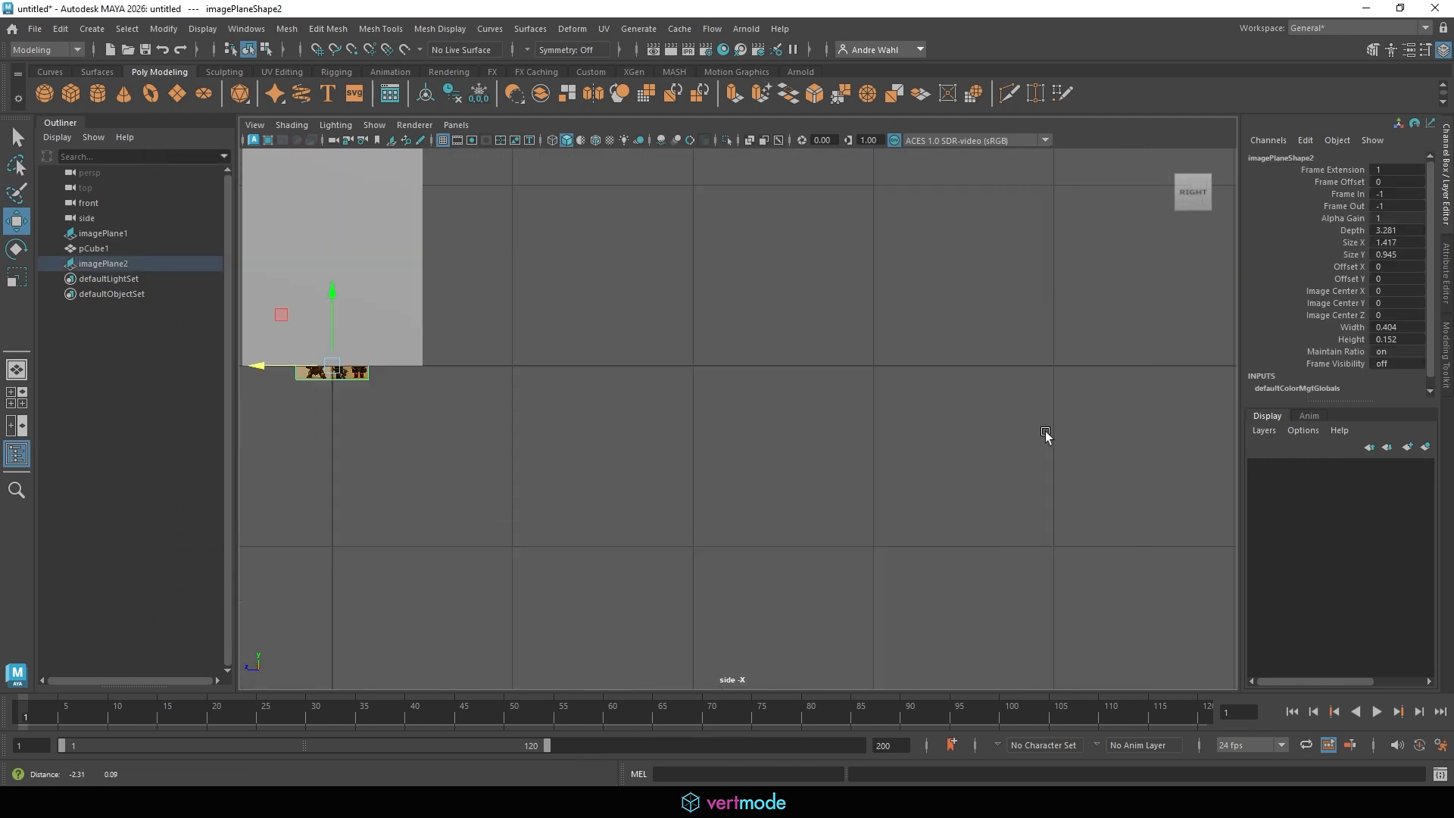
{"action": "key", "text": "r"}
{"action": "left_click_drag", "start_coordinate": [513, 371], "coordinate": [862, 383]}
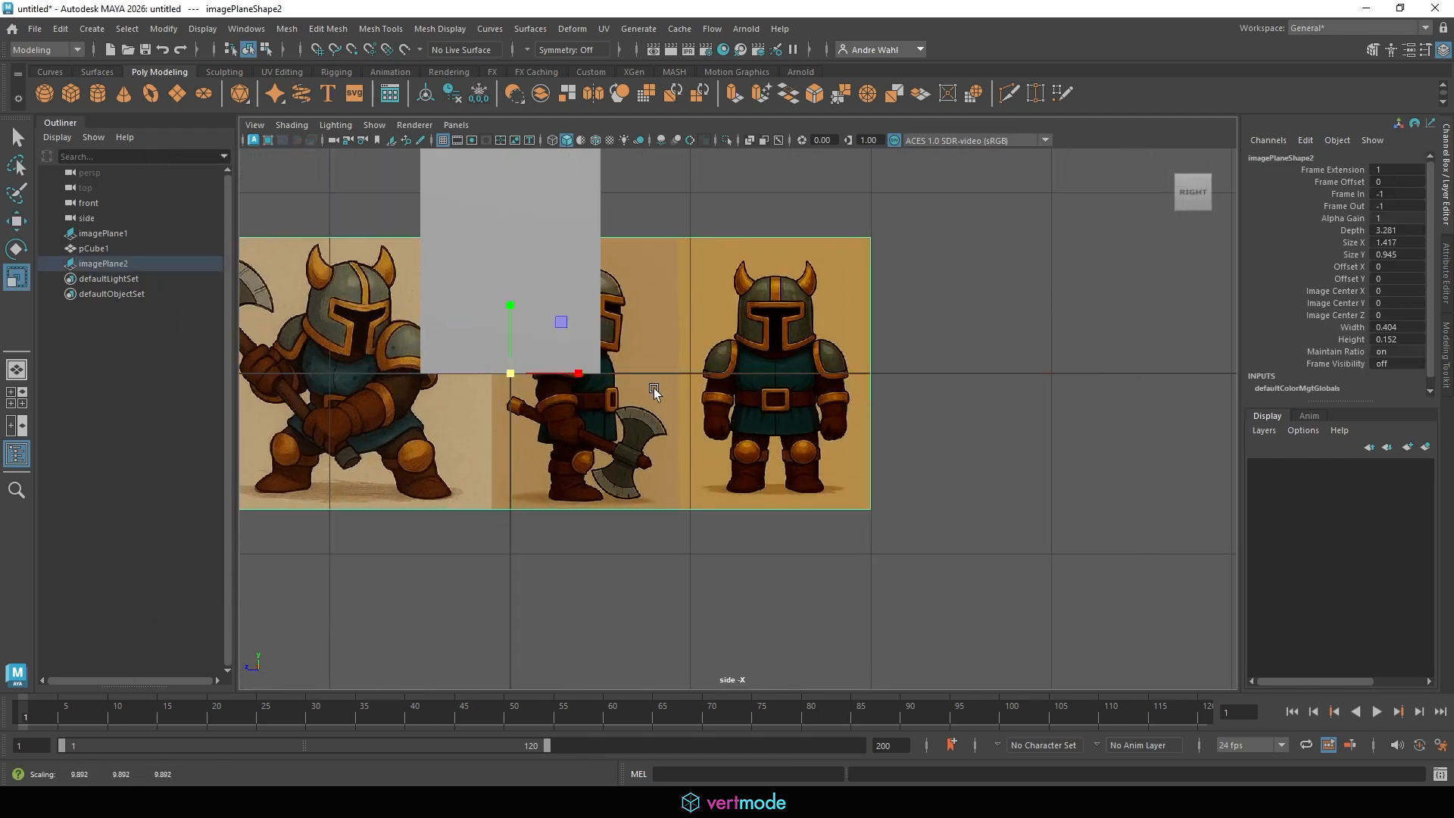
{"action": "middle_click_drag", "start_coordinate": [447, 385], "coordinate": [608, 341], "text": "alt"}
{"action": "scroll", "coordinate": [608, 341], "scroll_direction": "down", "scroll_amount": 2}
{"action": "scroll", "coordinate": [657, 342], "scroll_direction": "down", "scroll_amount": 1}
{"action": "key", "text": "w"}
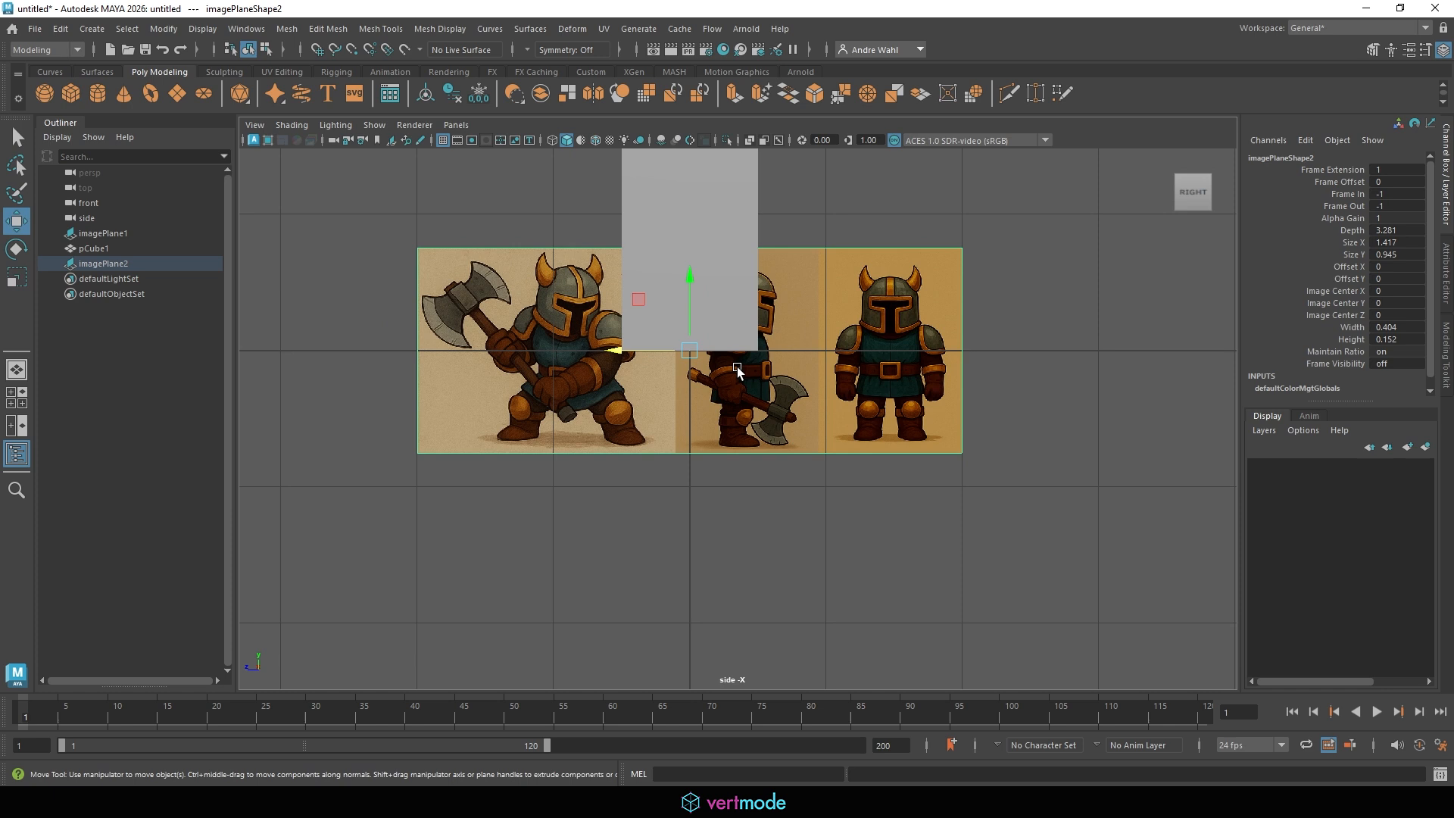
Set the Scale Z of the side-view image plane to -9.892.
{"action": "left_click", "coordinate": [852, 325]}
{"action": "left_click", "coordinate": [578, 456]}
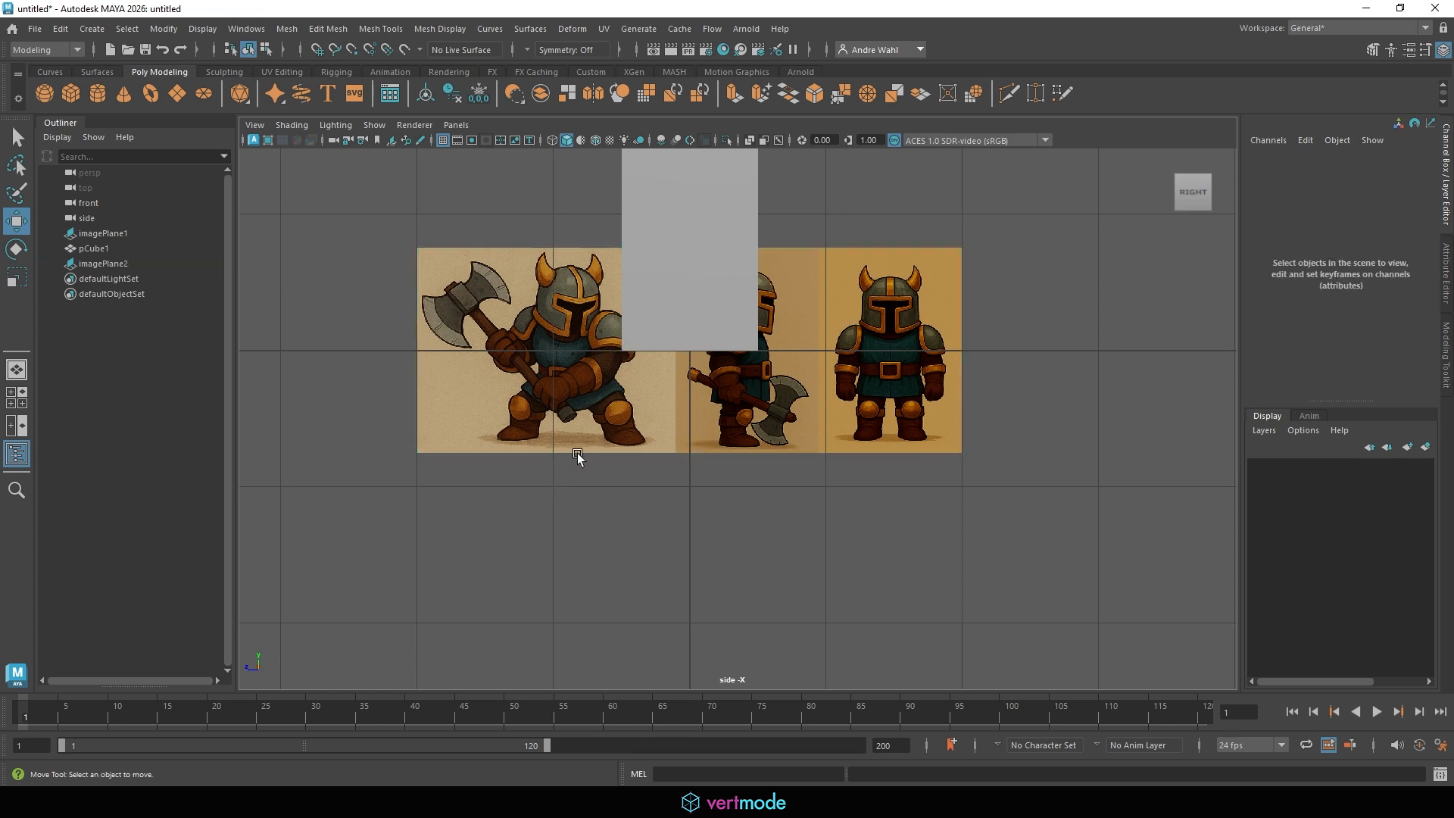
{"action": "left_click", "coordinate": [749, 339]}
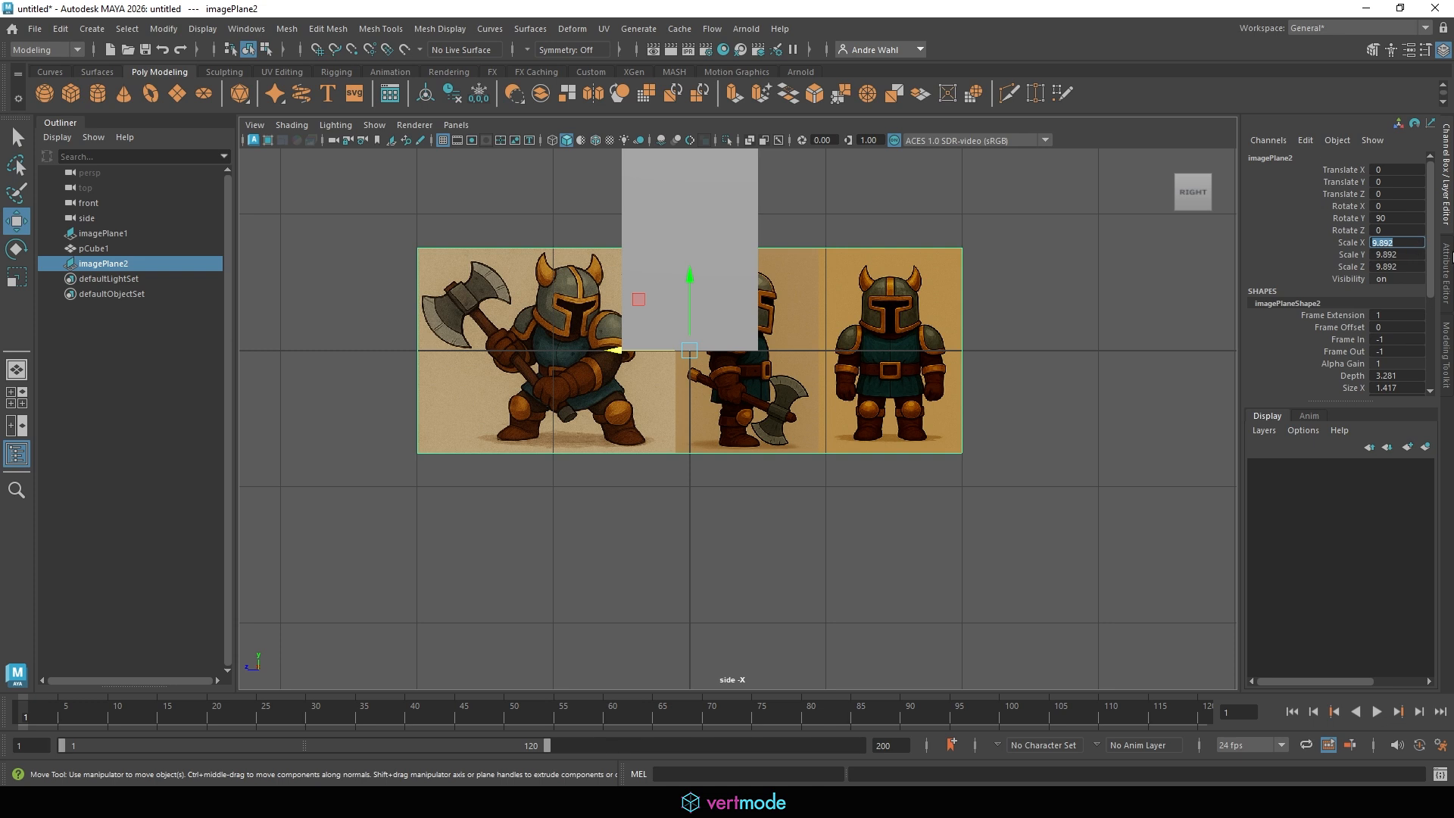
{"action": "key", "text": "Down"}
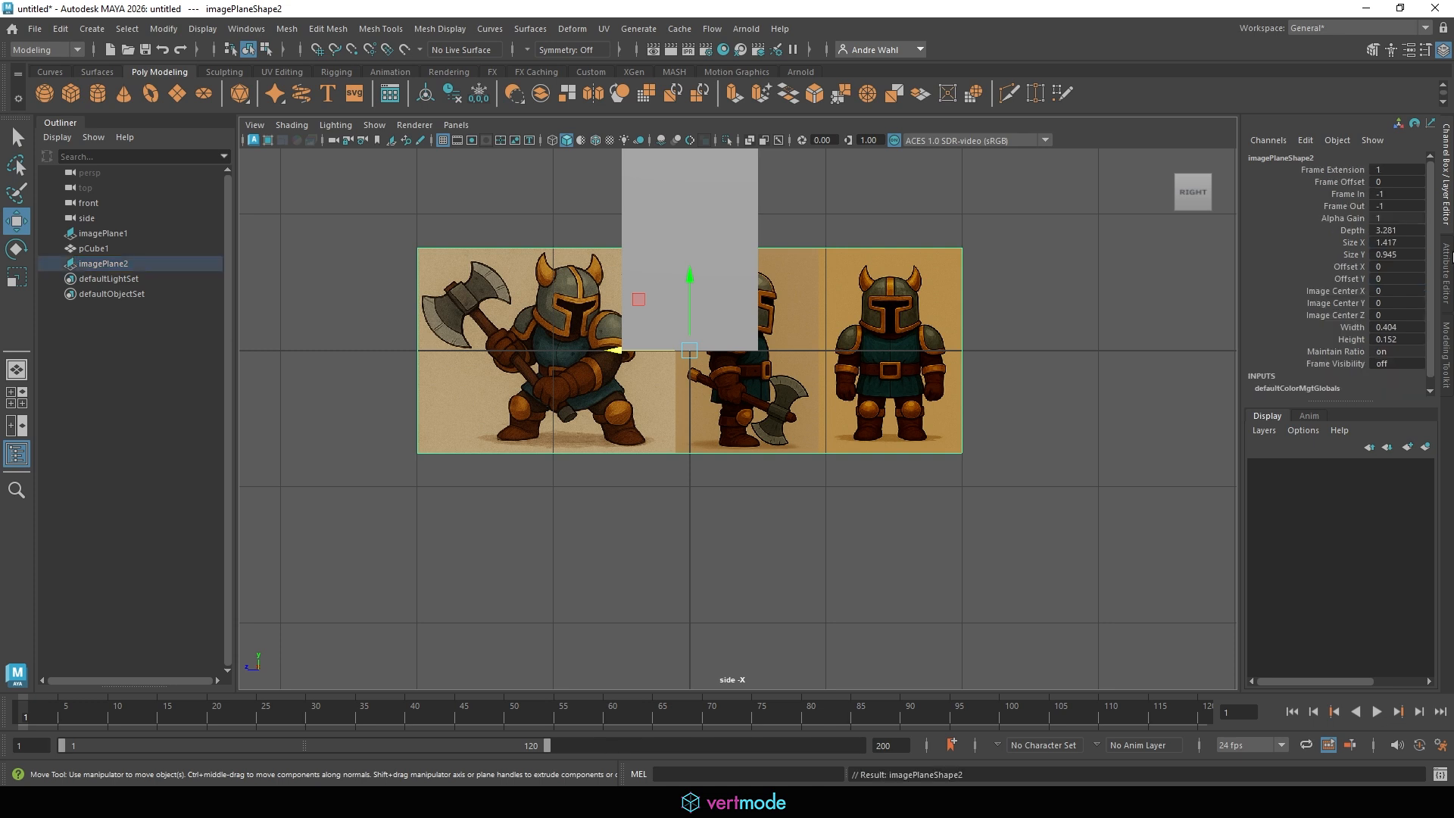
{"action": "key", "text": "Up"}
{"action": "left_click", "coordinate": [1385, 266]}
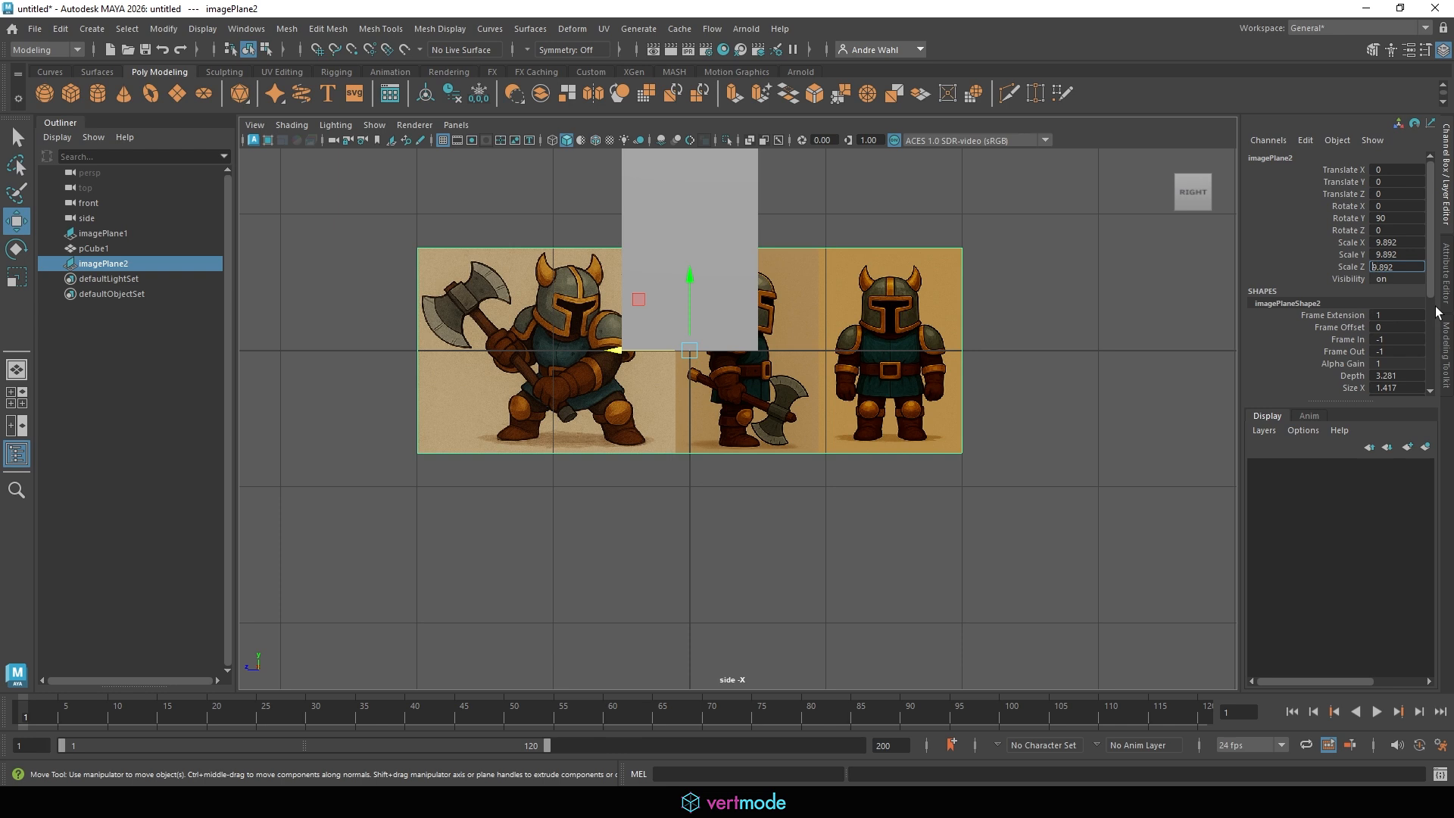
{"action": "type", "text": "-"}
{"action": "key", "text": "Return"}
{"action": "left_click", "coordinate": [1046, 271]}
{"action": "key", "text": "ctrl+z"}
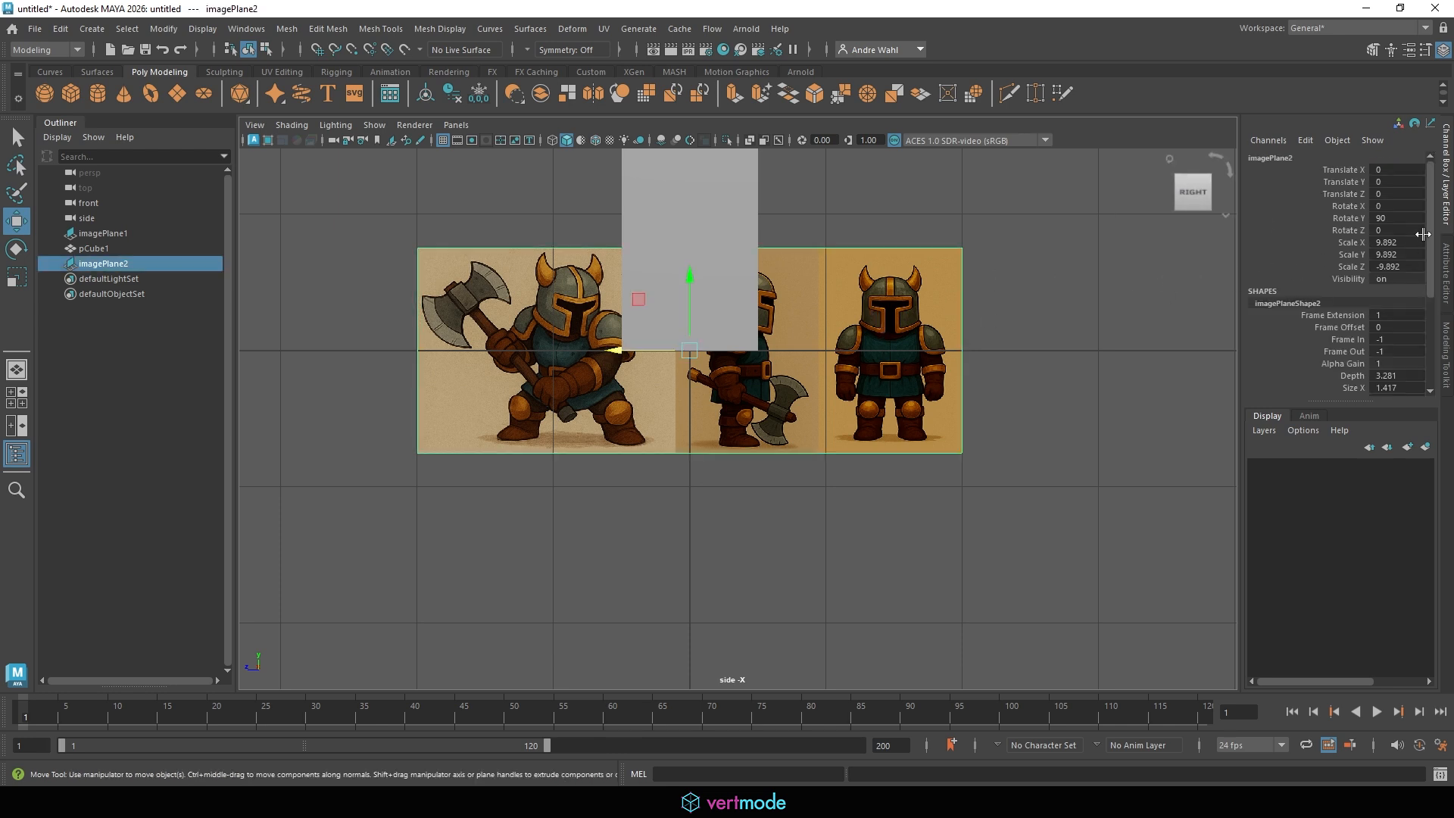
Mirror the side-view image plane horizontally by setting its Scale X to -9.892.
{"action": "left_click", "coordinate": [1397, 242]}
{"action": "type", "text": "-"}
{"action": "key", "text": "Return"}
{"action": "scroll", "coordinate": [1001, 371], "scroll_direction": "up", "scroll_amount": 3}
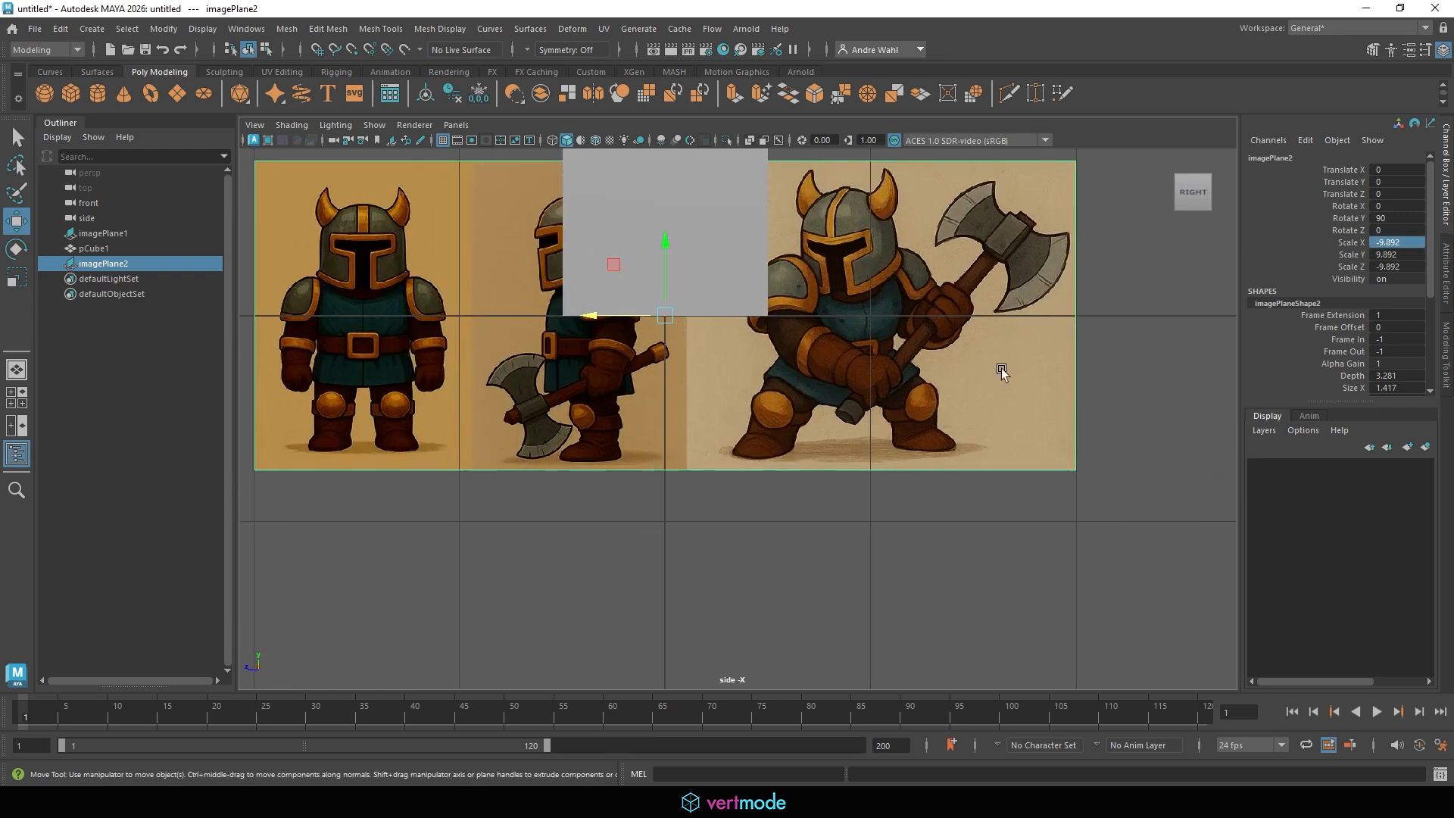
Move the side image plane to about 0.711 in Y and -0.328 in Z, resting the knights' feet near the ground line.
{"action": "left_click_drag", "start_coordinate": [632, 323], "coordinate": [733, 381]}
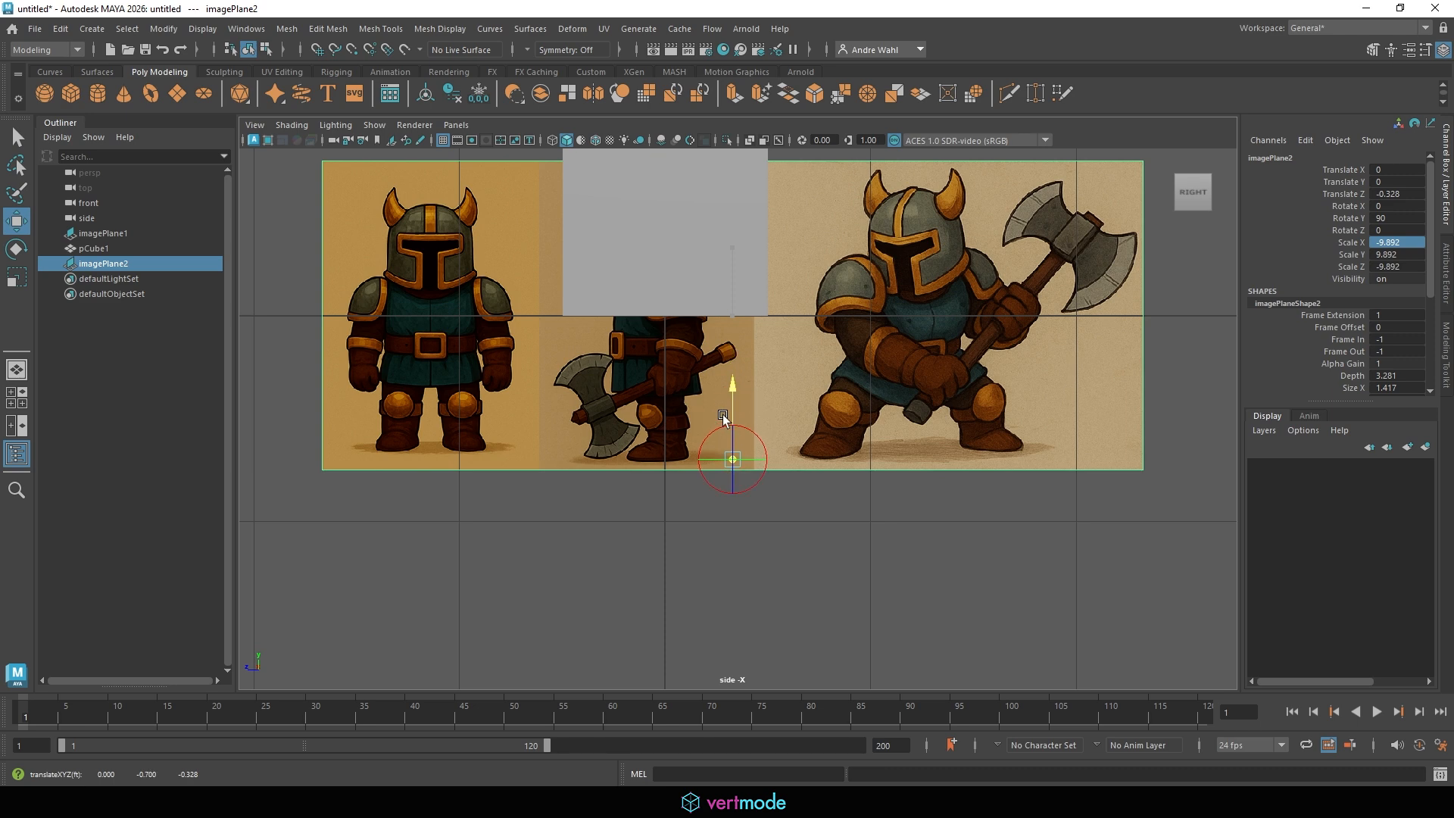
{"action": "left_click_drag", "start_coordinate": [649, 466], "coordinate": [667, 259]}
{"action": "key", "text": "w"}
{"action": "scroll", "coordinate": [768, 348], "scroll_direction": "down", "scroll_amount": 5}
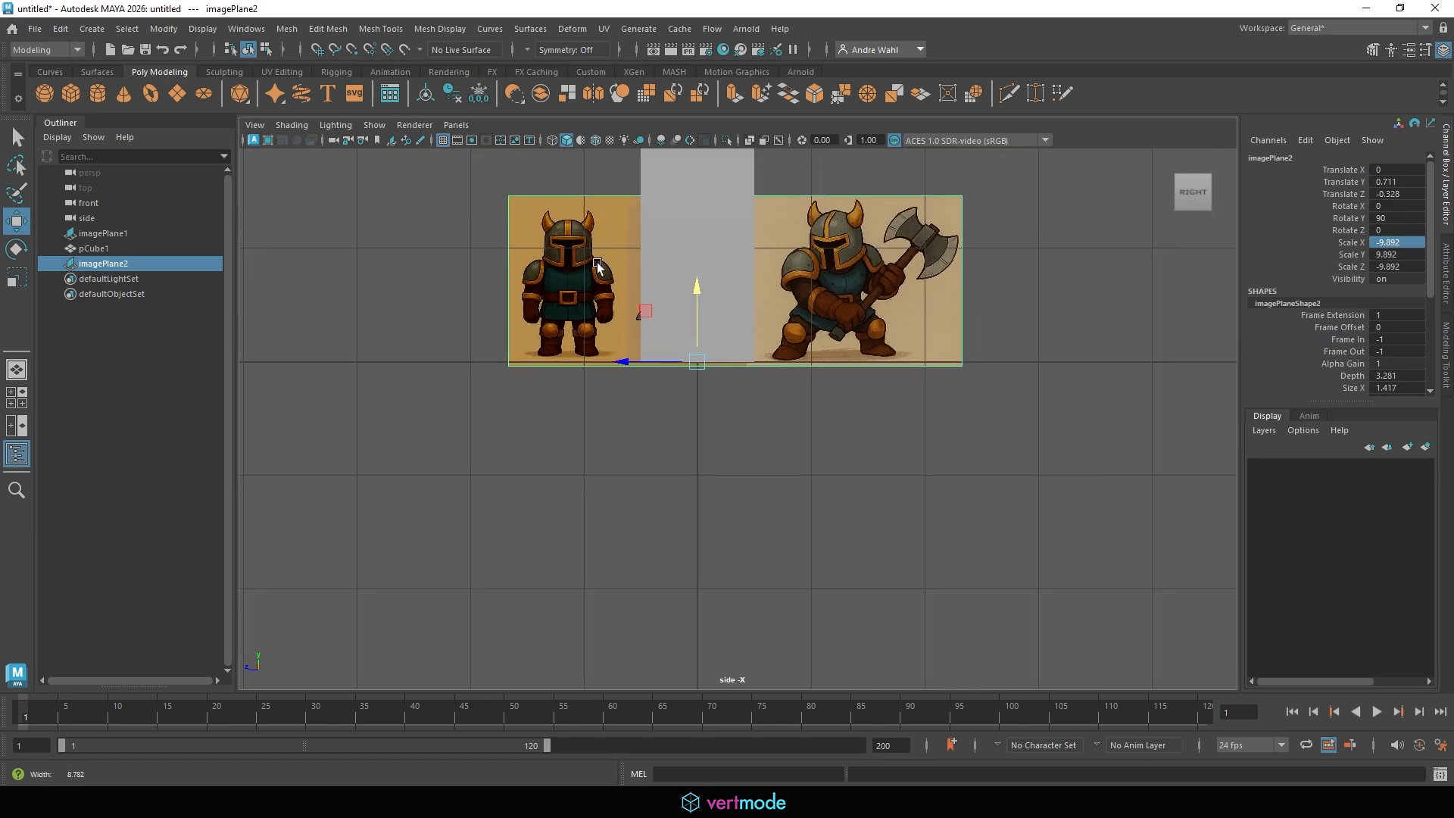
Scale the side image plane uniformly to about 45.67 to match the cube's height and shift it to about -0.586 in Z.
{"action": "scroll", "coordinate": [869, 314], "scroll_direction": "down", "scroll_amount": 2}
{"action": "middle_click_drag", "start_coordinate": [869, 315], "coordinate": [807, 617], "text": "alt"}
{"action": "key", "text": "r"}
{"action": "scroll", "coordinate": [493, 530], "scroll_direction": "down", "scroll_amount": 2}
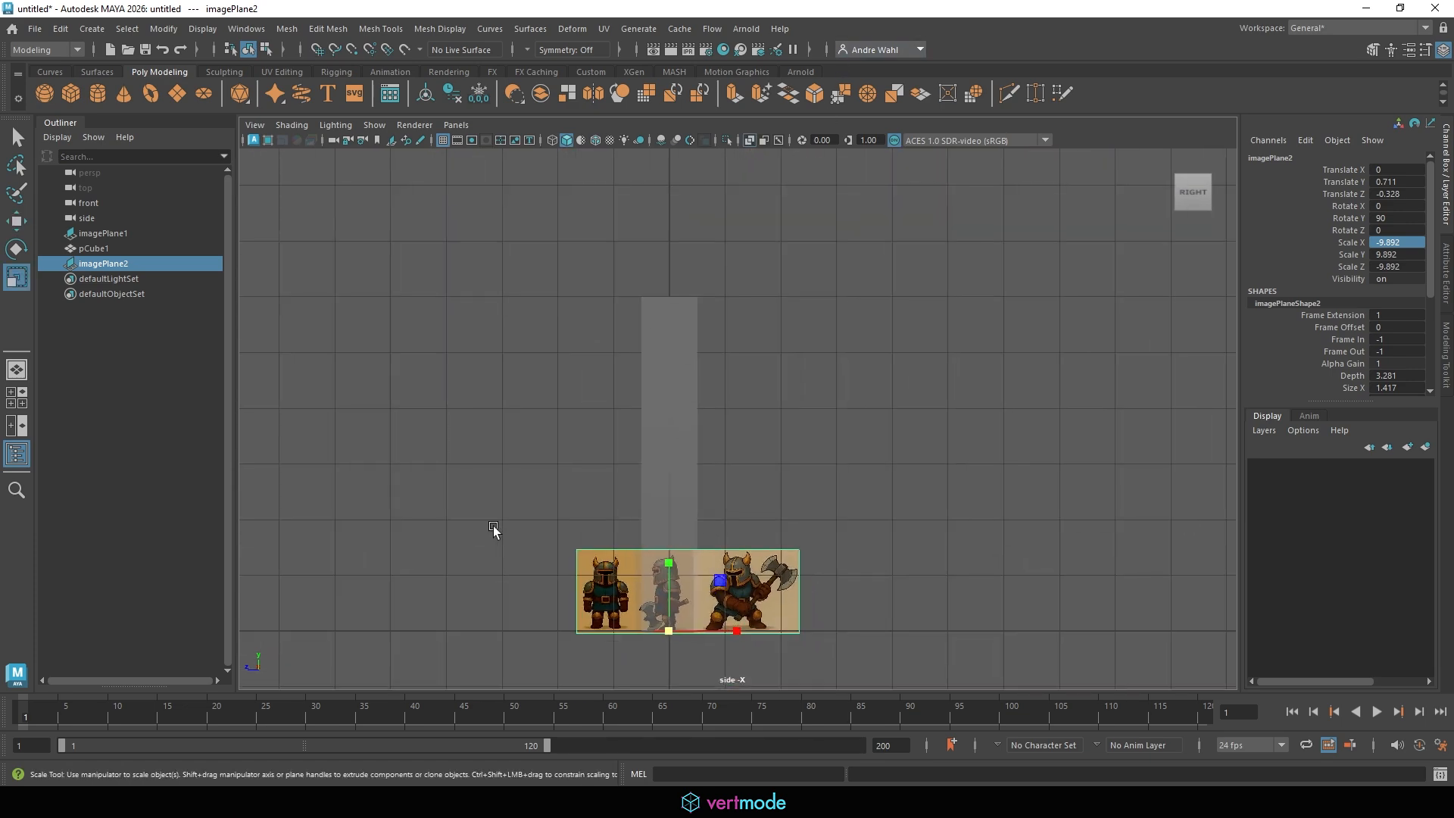
{"action": "middle_click_drag", "start_coordinate": [493, 530], "coordinate": [493, 426], "text": "alt"}
{"action": "left_click_drag", "start_coordinate": [668, 527], "coordinate": [1137, 420]}
{"action": "key", "text": "w"}
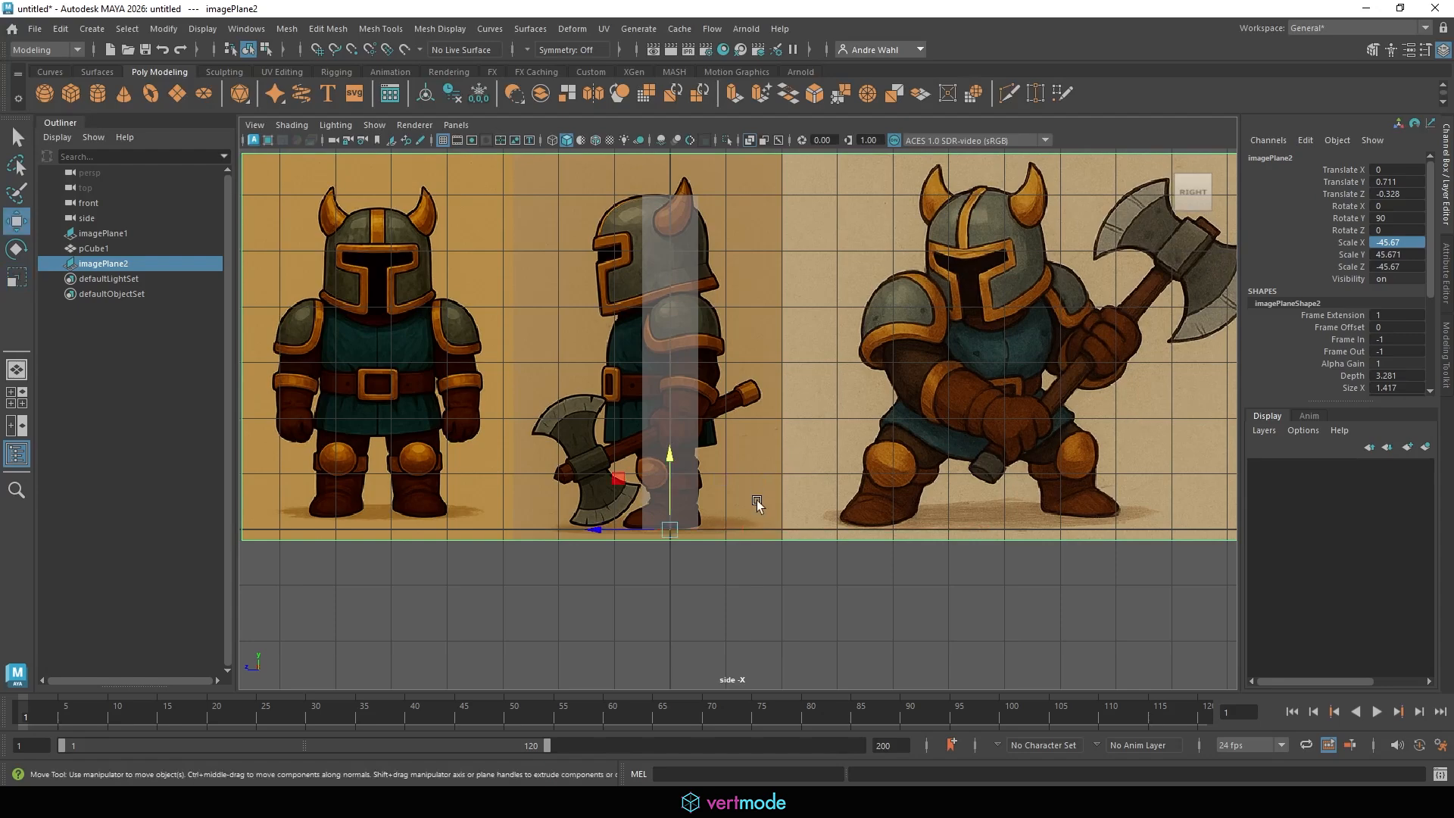
{"action": "left_click_drag", "start_coordinate": [615, 533], "coordinate": [627, 535]}
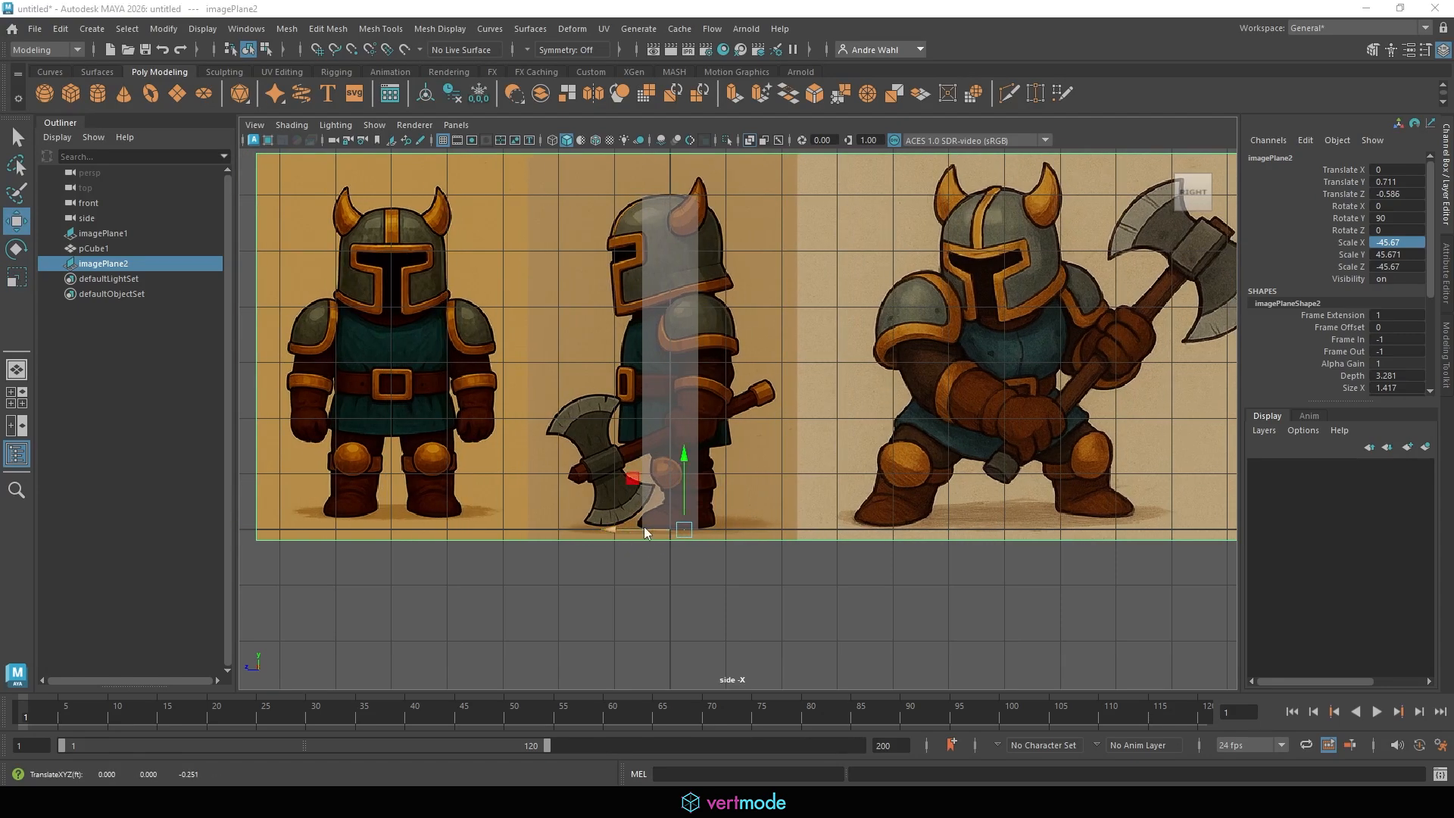
Move the front image plane forward in the perspective view until it crosses the side image plane.
{"action": "key", "text": "space"}
{"action": "key", "text": "space"}
{"action": "scroll", "coordinate": [796, 300], "scroll_direction": "up", "scroll_amount": 5}
{"action": "left_click_drag", "start_coordinate": [796, 299], "coordinate": [785, 410], "text": "alt"}
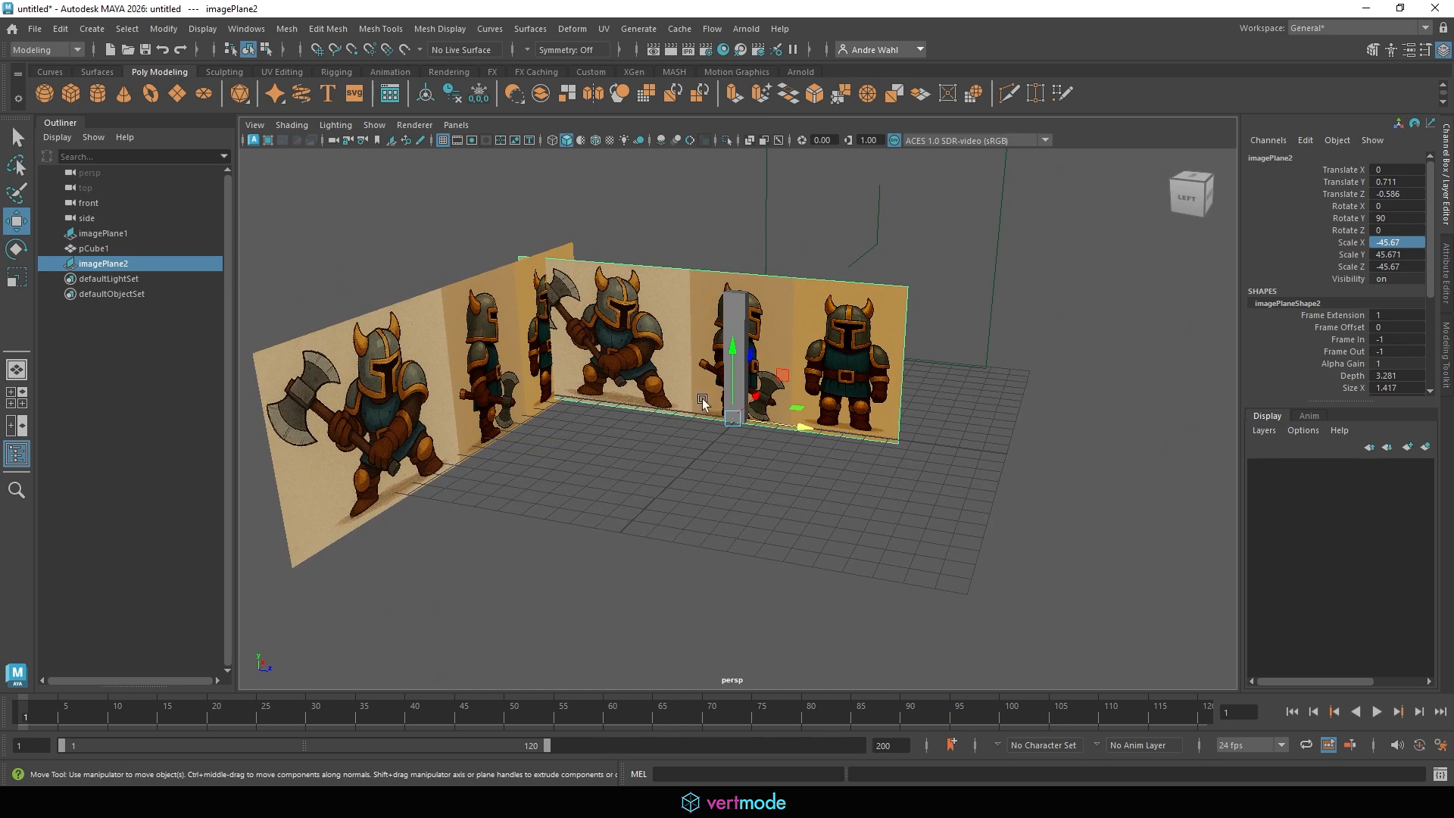
{"action": "left_click", "coordinate": [495, 376]}
{"action": "left_click_drag", "start_coordinate": [506, 400], "coordinate": [787, 432]}
Isolate the two image planes in the perspective view and examine where they intersect.
{"action": "left_click", "coordinate": [844, 291], "text": "shift"}
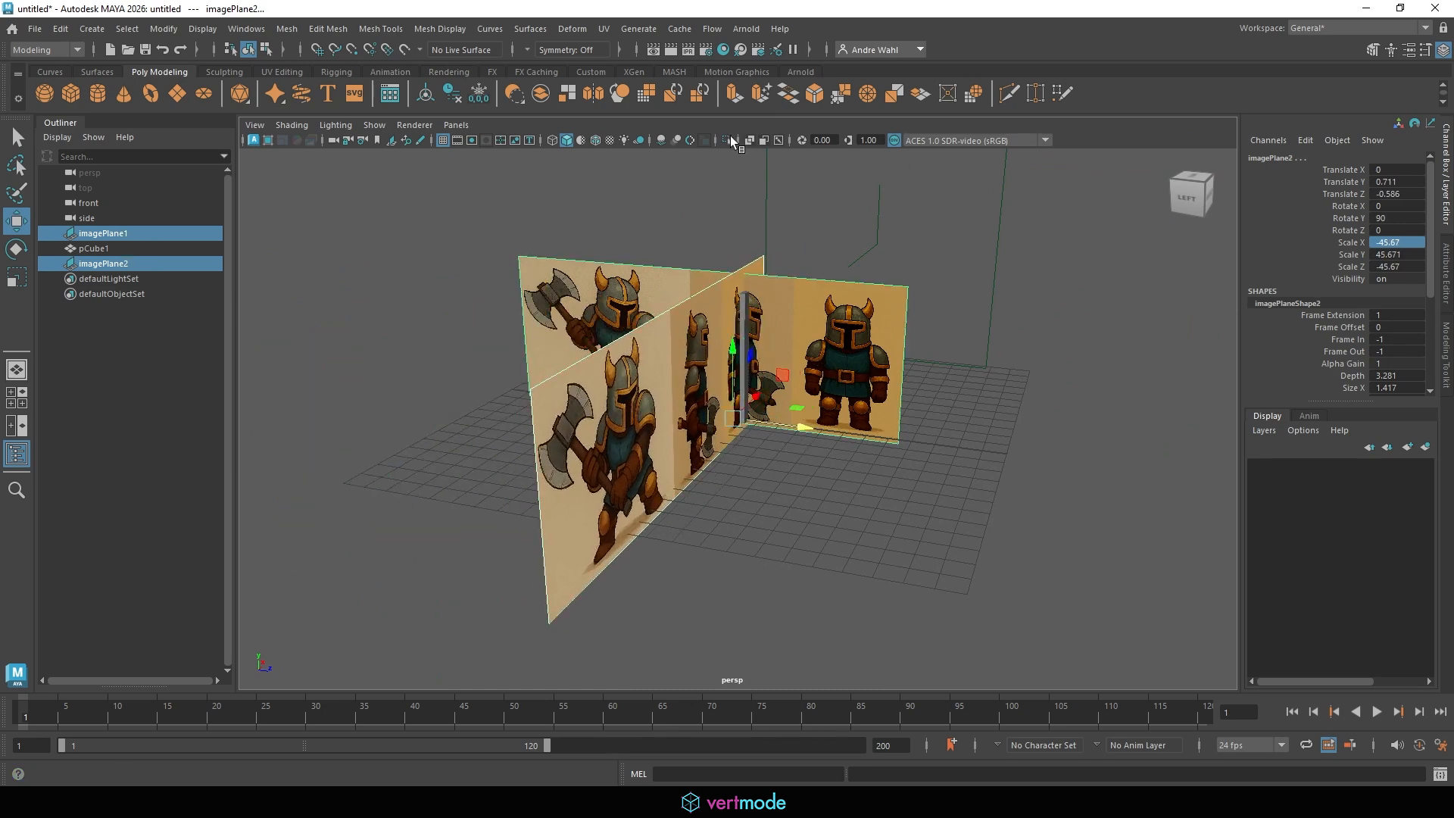
{"action": "left_click", "coordinate": [727, 139]}
{"action": "left_click_drag", "start_coordinate": [848, 301], "coordinate": [792, 294], "text": "alt"}
{"action": "middle_click_drag", "start_coordinate": [792, 294], "coordinate": [797, 331], "text": "alt"}
{"action": "right_click_drag", "start_coordinate": [743, 325], "coordinate": [833, 322], "text": "alt"}
{"action": "left_click_drag", "start_coordinate": [833, 319], "coordinate": [882, 307], "text": "alt"}
{"action": "right_click_drag", "start_coordinate": [780, 337], "coordinate": [939, 266], "text": "alt"}
{"action": "left_click_drag", "start_coordinate": [860, 296], "coordinate": [880, 307], "text": "alt"}
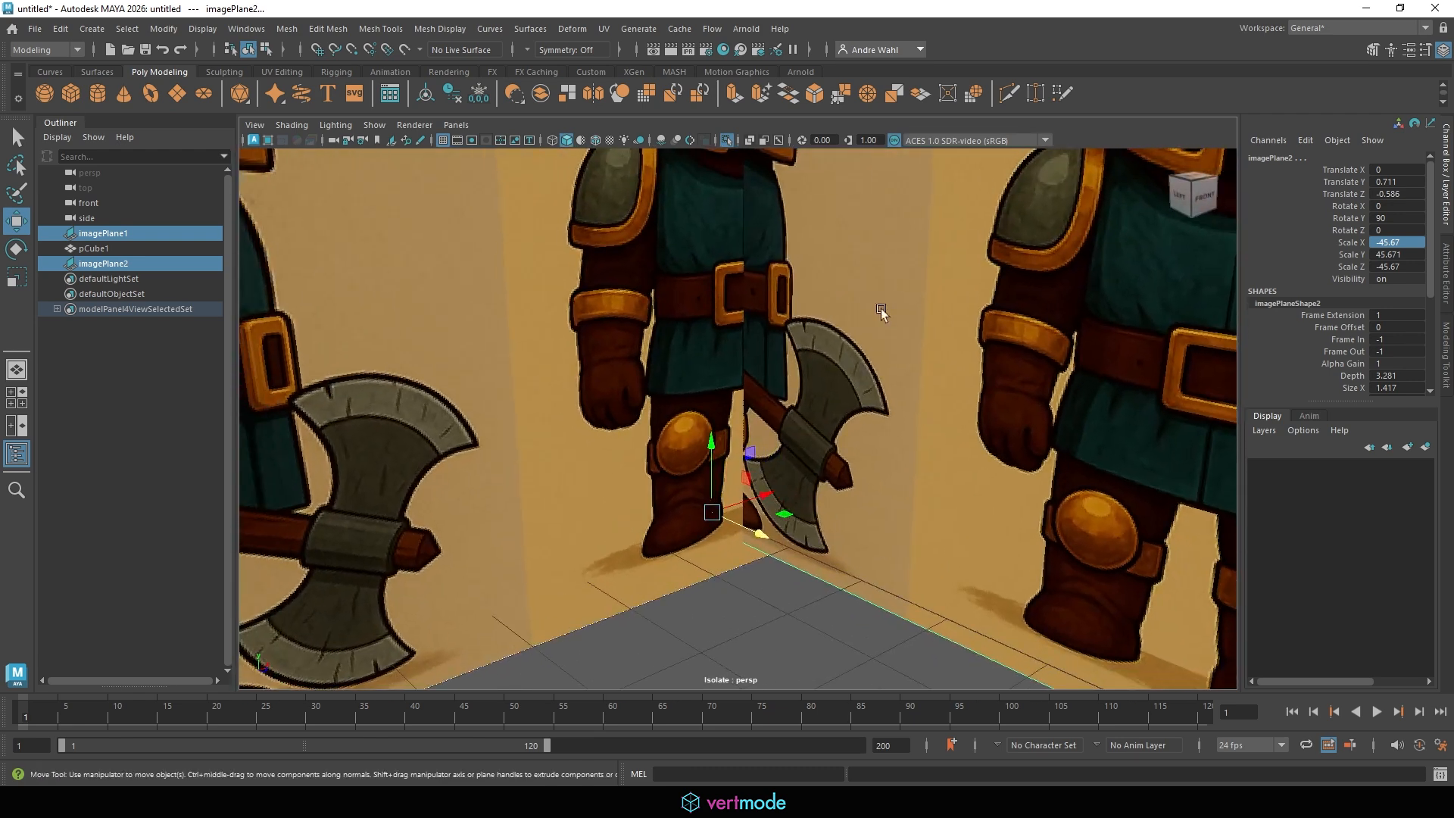
Move the front image plane back to about -17.086 in Z, clear of the modeling area.
{"action": "left_click", "coordinate": [784, 428]}
{"action": "left_click_drag", "start_coordinate": [784, 428], "coordinate": [682, 519], "text": "alt"}
{"action": "right_click_drag", "start_coordinate": [898, 484], "coordinate": [716, 428], "text": "alt"}
{"action": "left_click_drag", "start_coordinate": [716, 428], "coordinate": [523, 311], "text": "alt"}
{"action": "left_click_drag", "start_coordinate": [888, 374], "coordinate": [765, 337], "text": "alt"}
Move the side image plane off the grid to about -20.505 in X.
{"action": "left_click", "coordinate": [738, 402]}
{"action": "left_click_drag", "start_coordinate": [947, 386], "coordinate": [892, 419], "text": "alt"}
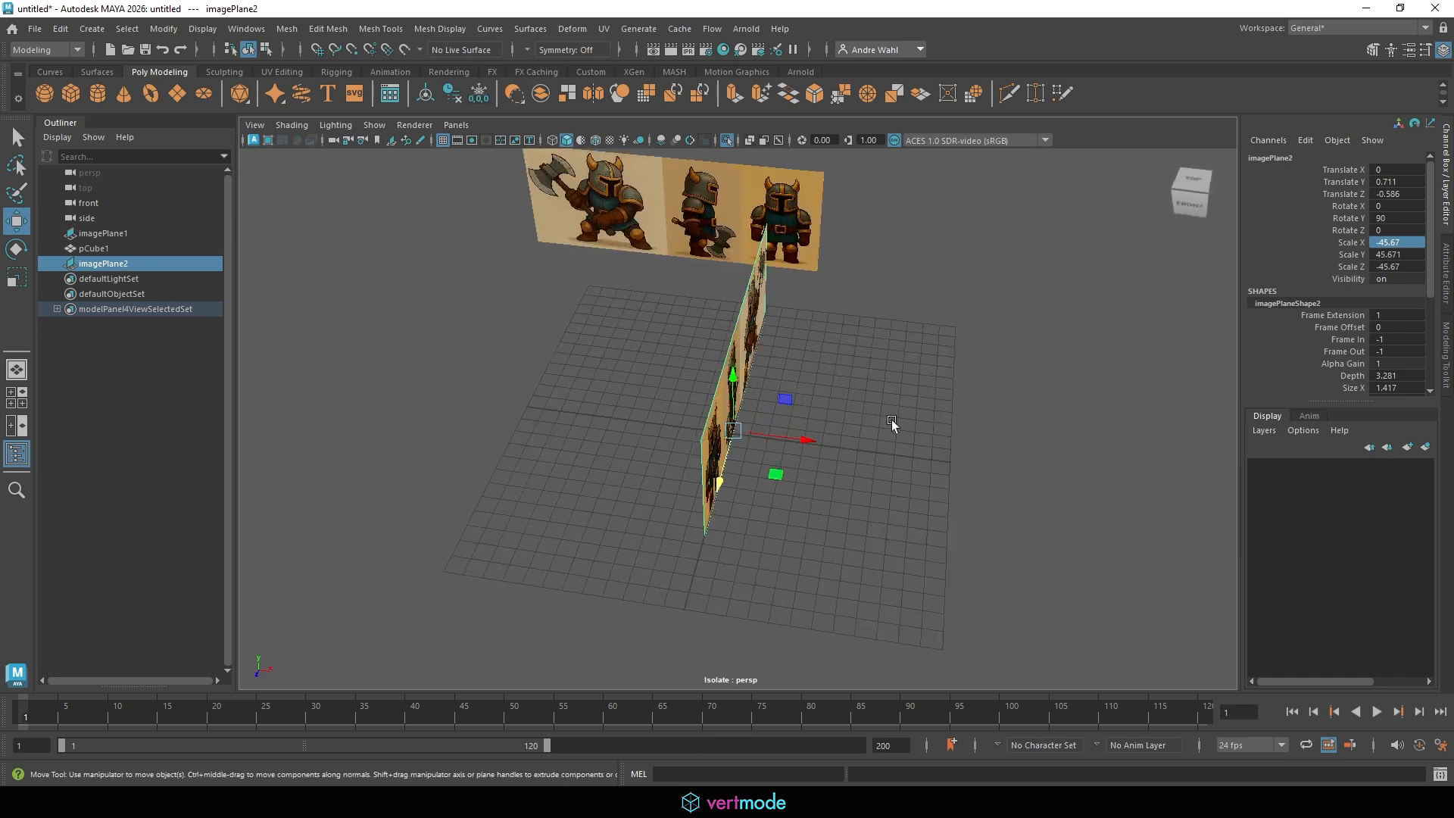
{"action": "left_click_drag", "start_coordinate": [782, 427], "coordinate": [740, 371]}
{"action": "middle_click_drag", "start_coordinate": [740, 367], "coordinate": [774, 383], "text": "alt"}
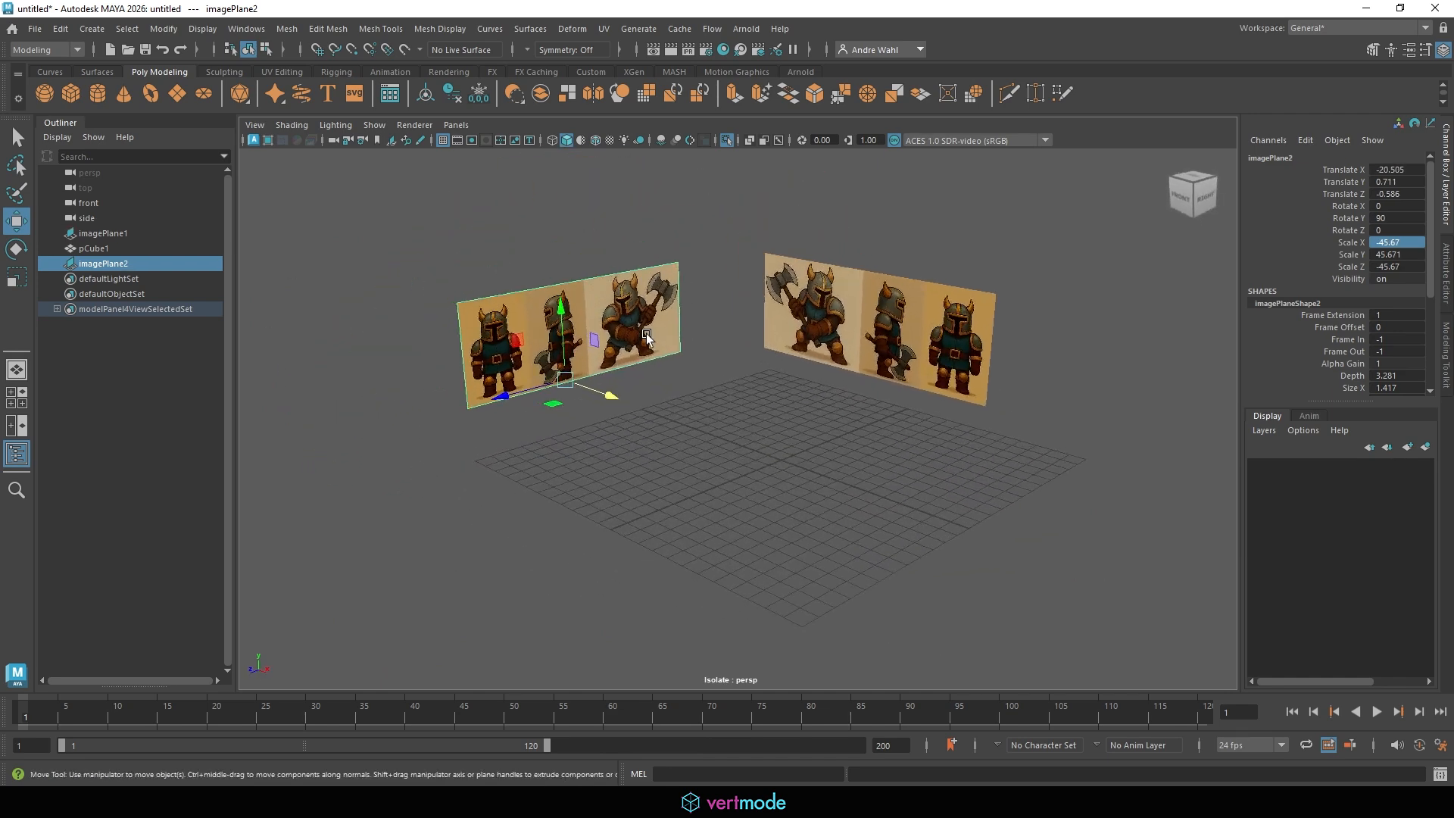
{"action": "left_click", "coordinate": [730, 449]}
{"action": "left_click_drag", "start_coordinate": [878, 362], "coordinate": [955, 348], "text": "alt"}
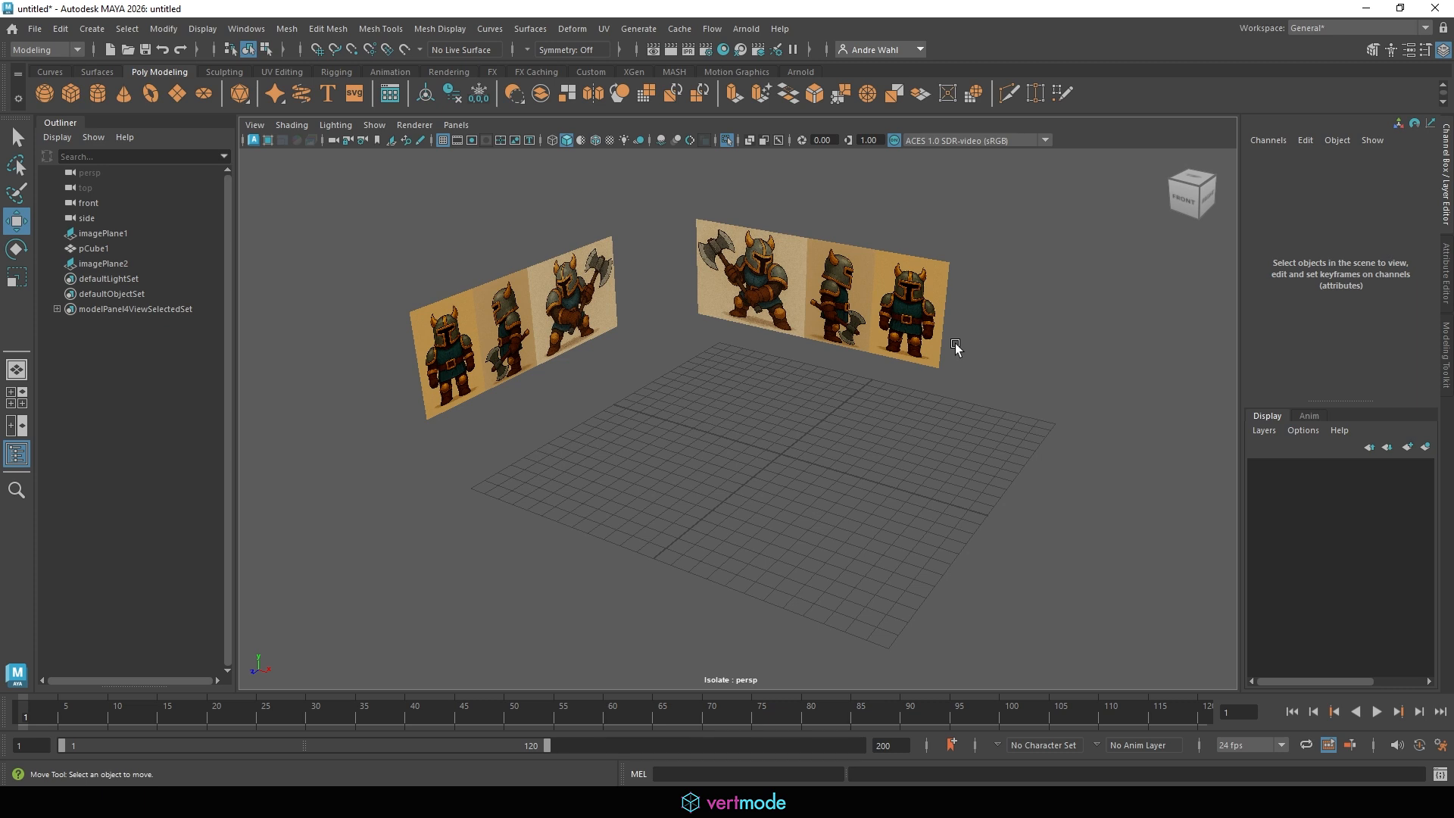
Add both image planes to a new display layer named ImagePlanes and set the layer to reference mode.
{"action": "left_click_drag", "start_coordinate": [483, 383], "coordinate": [748, 244]}
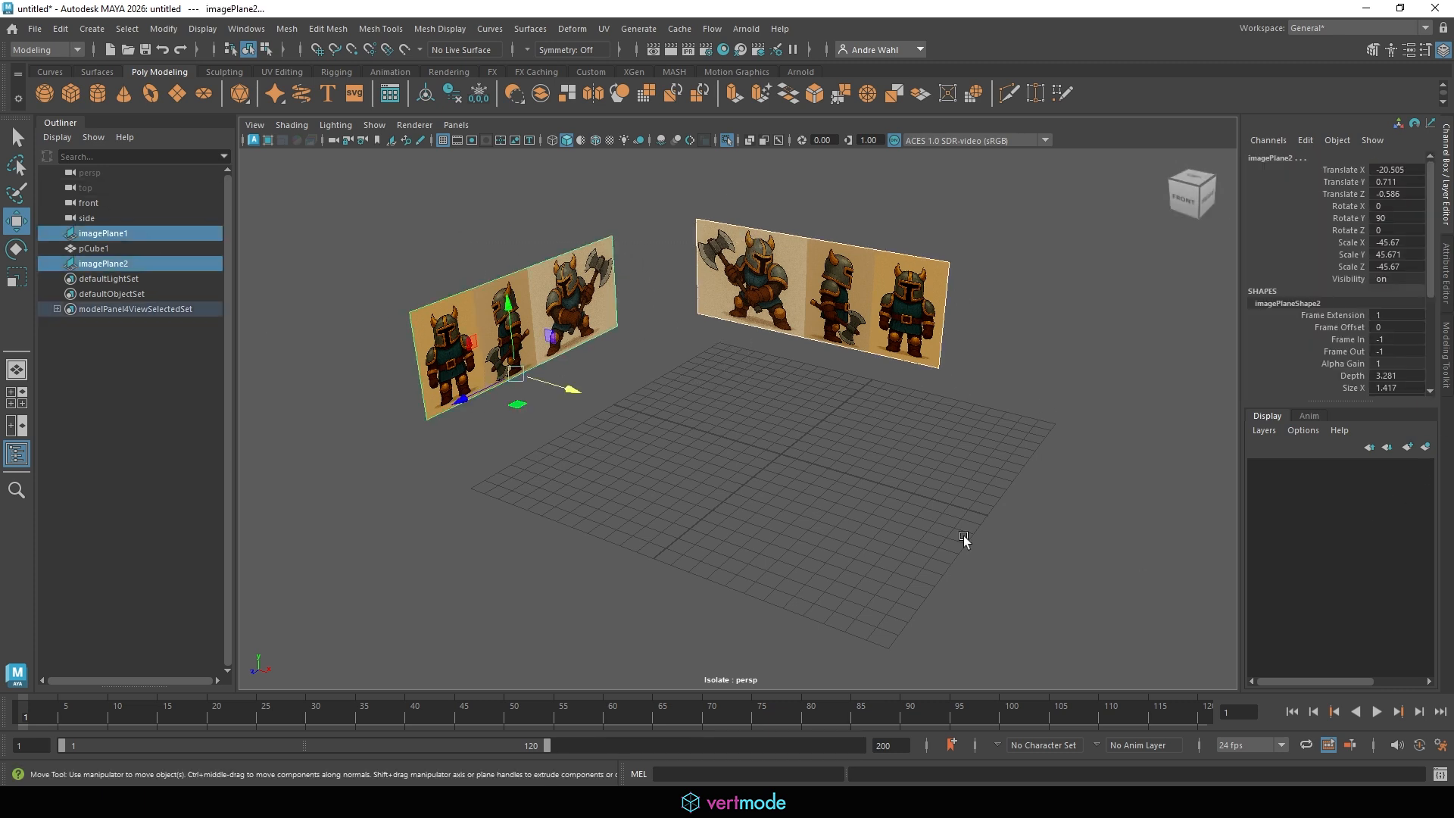
{"action": "left_click", "coordinate": [1425, 446]}
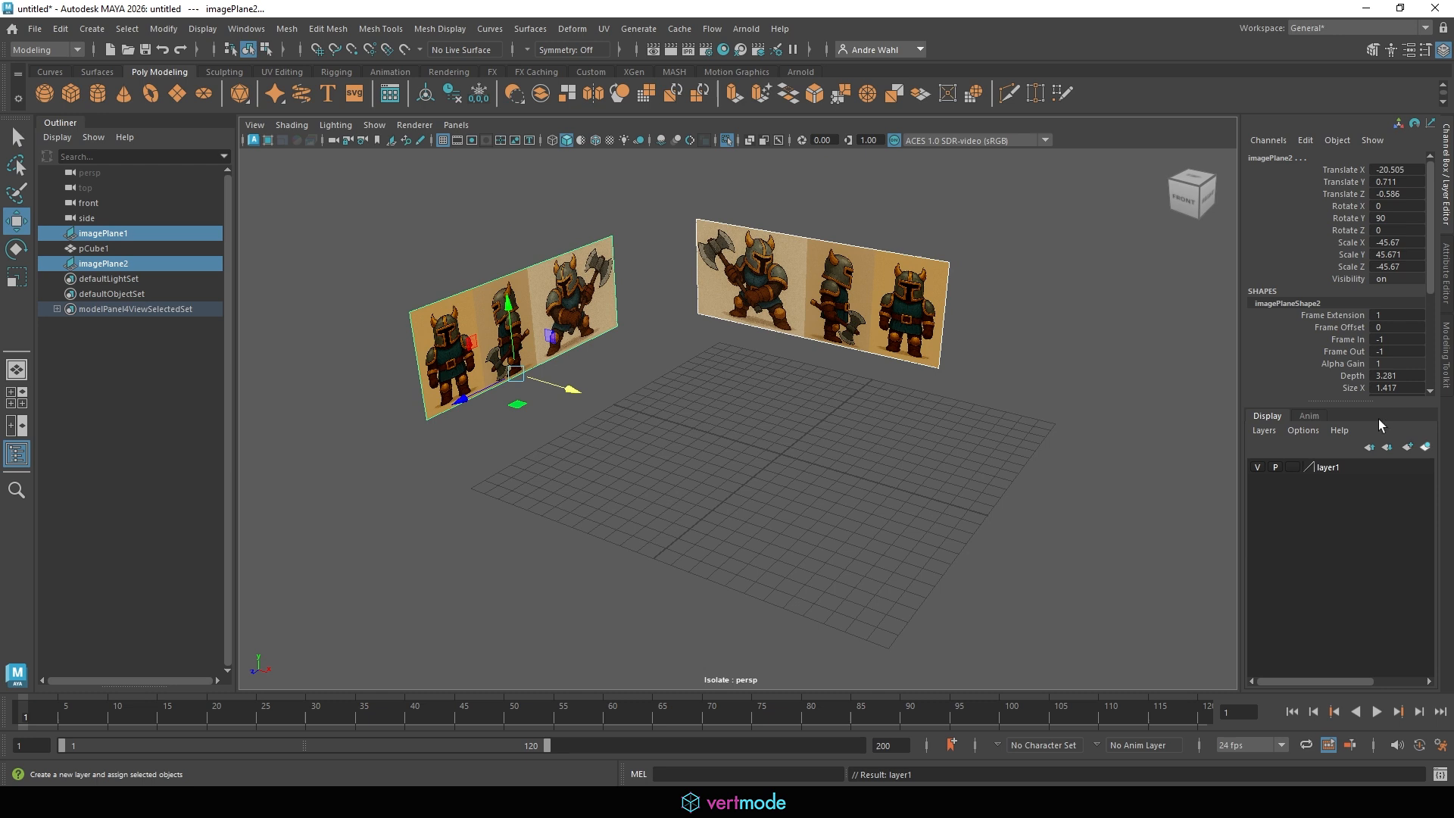
{"action": "double_click", "coordinate": [1333, 466]}
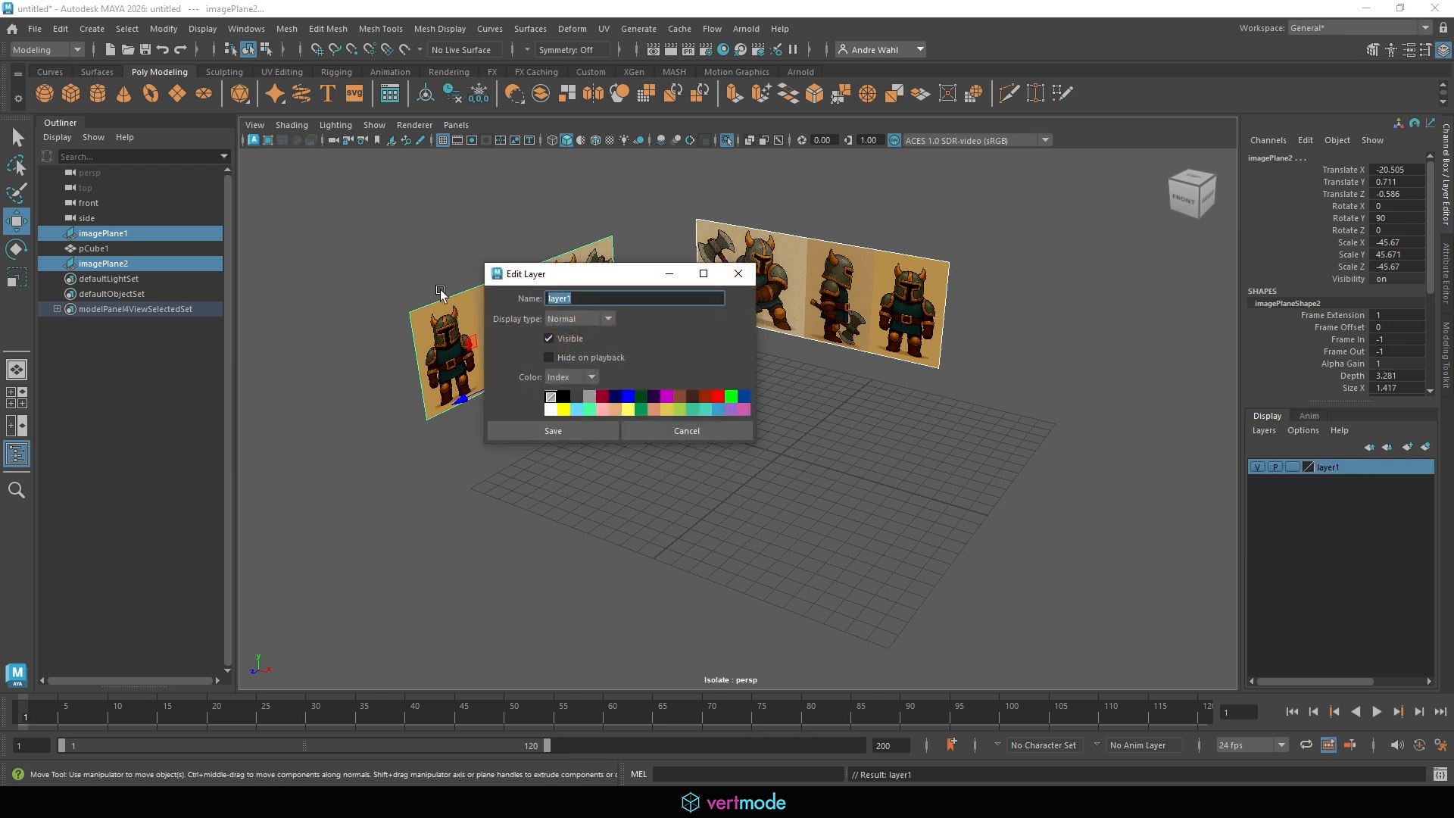
{"action": "type", "text": "ImagePlanes"}
{"action": "left_click", "coordinate": [565, 424]}
{"action": "left_click", "coordinate": [1292, 467]}
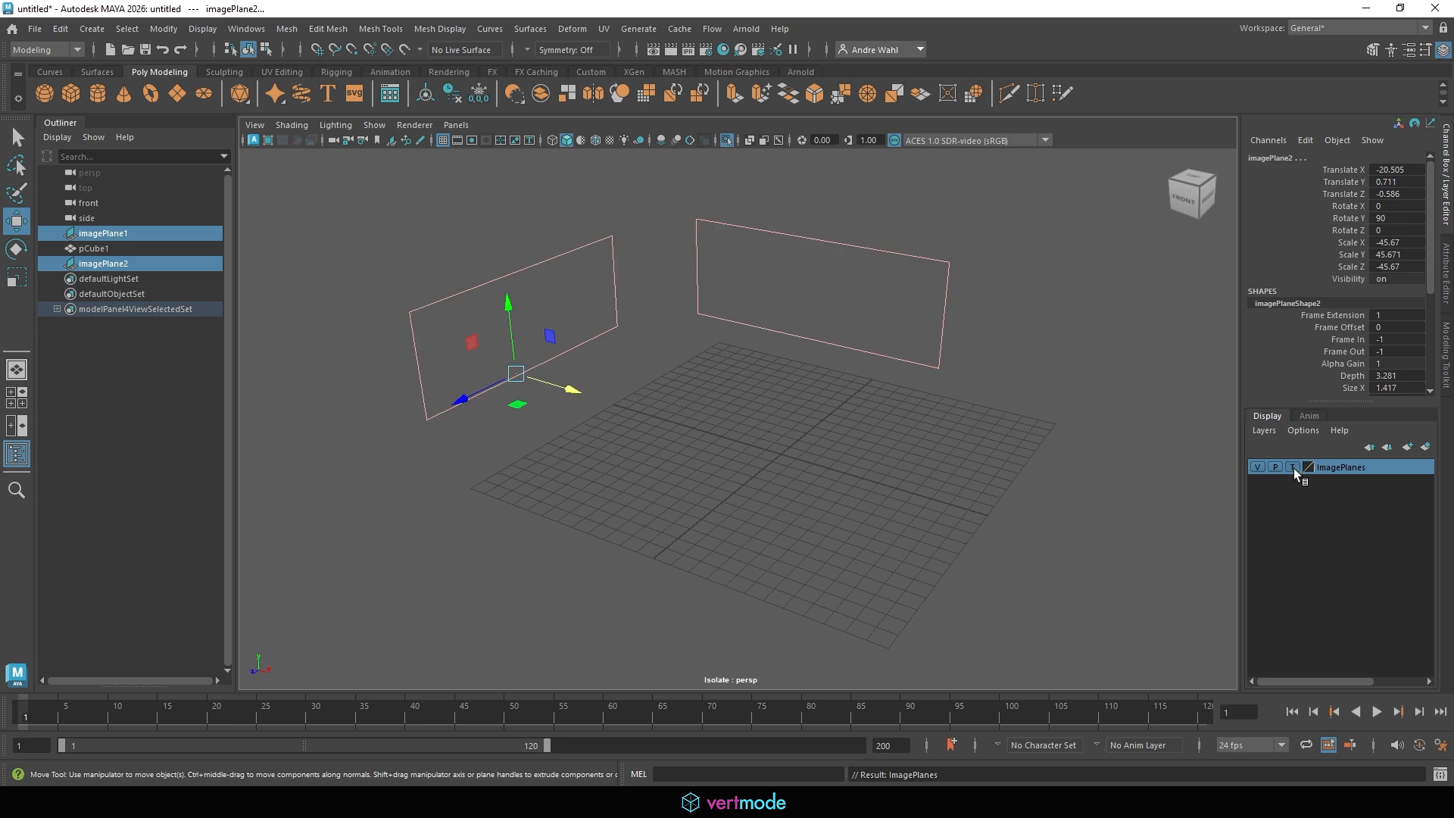
{"action": "left_click", "coordinate": [1293, 466]}
Group the two image planes and rename the group IP.
{"action": "left_click", "coordinate": [216, 311]}
{"action": "left_click_drag", "start_coordinate": [170, 263], "coordinate": [174, 233]}
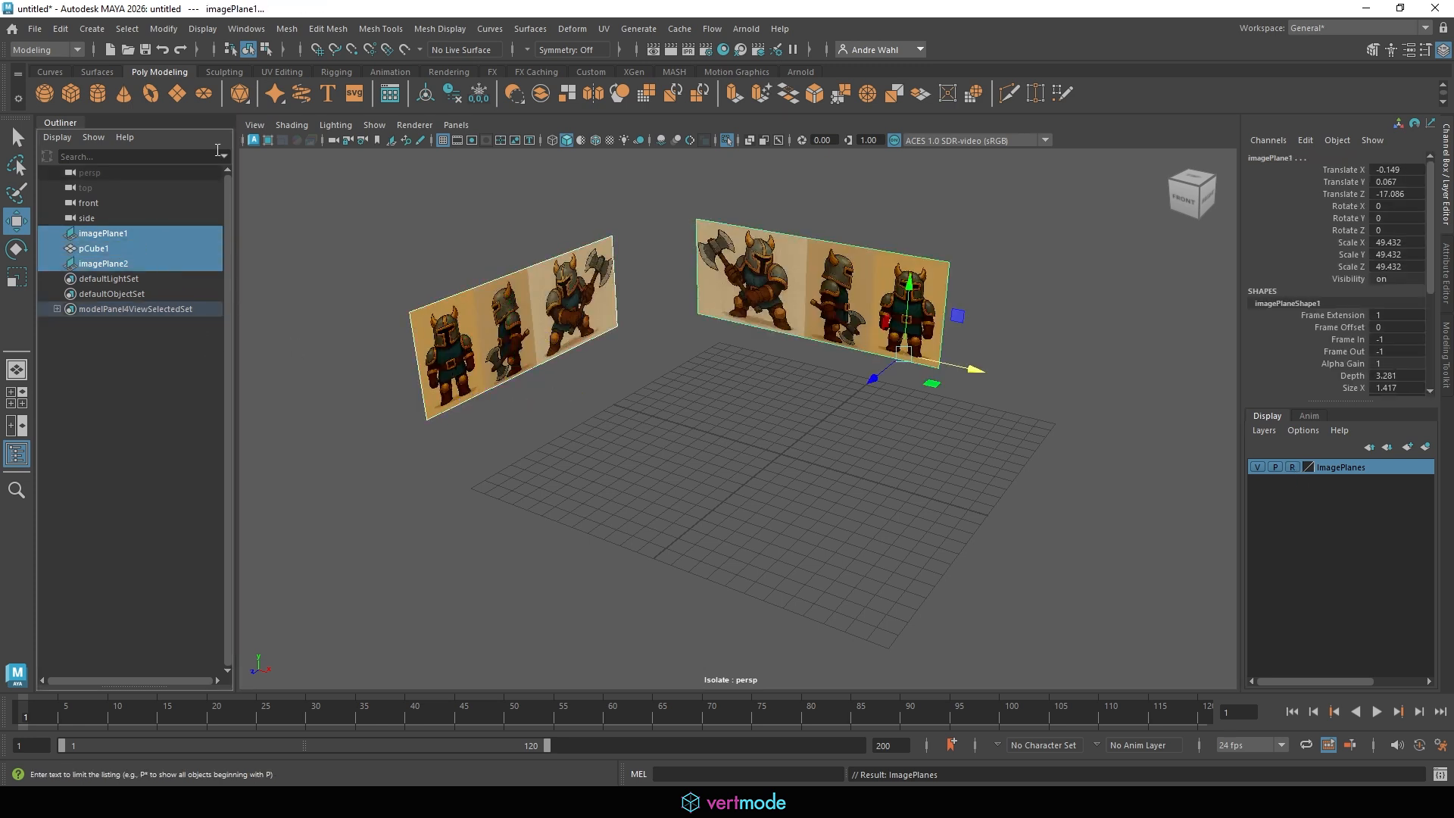
{"action": "left_click", "coordinate": [133, 234]}
{"action": "left_click", "coordinate": [125, 265], "text": "ctrl"}
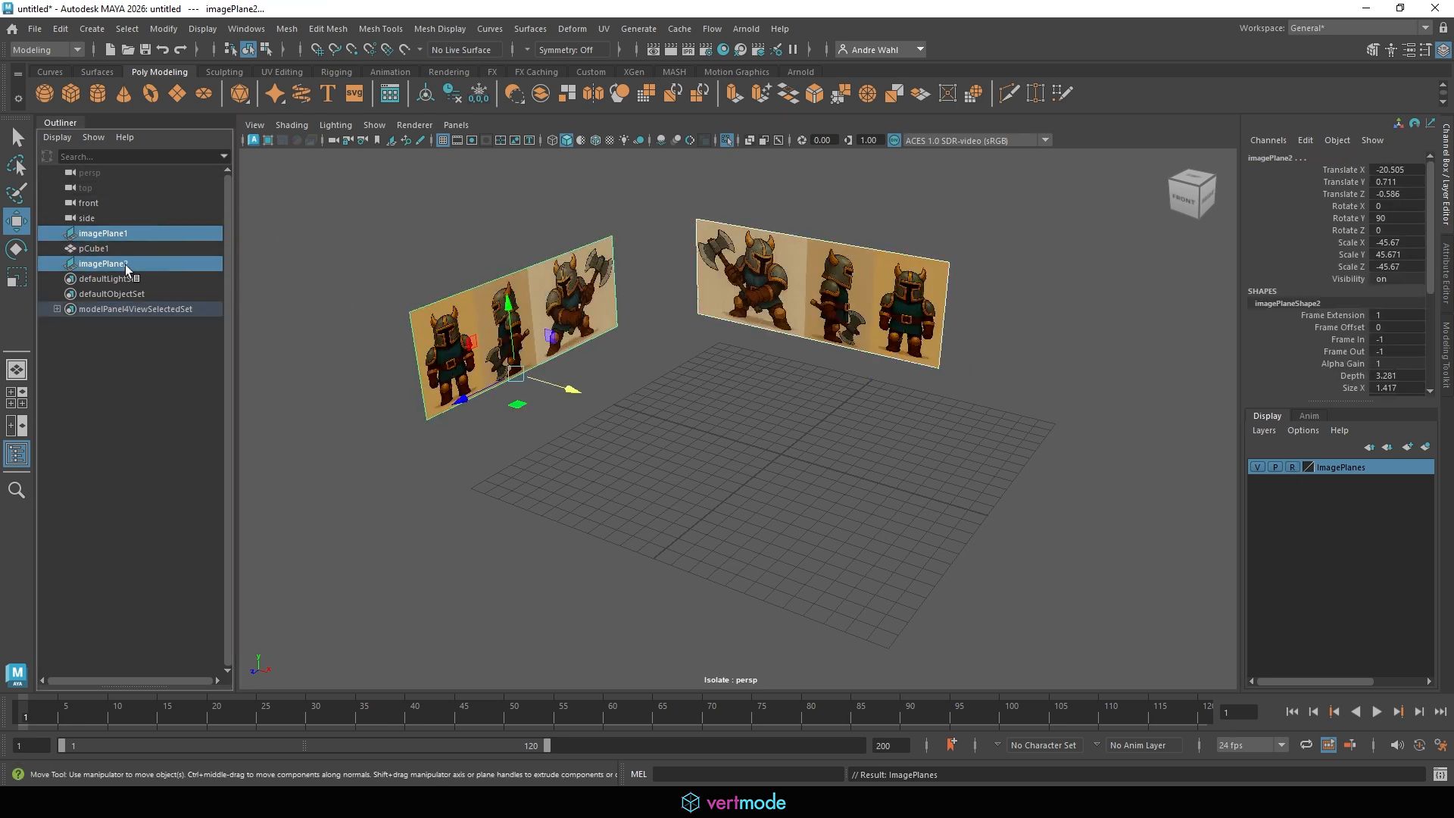
{"action": "key", "text": "ctrl+g"}
{"action": "double_click", "coordinate": [99, 249]}
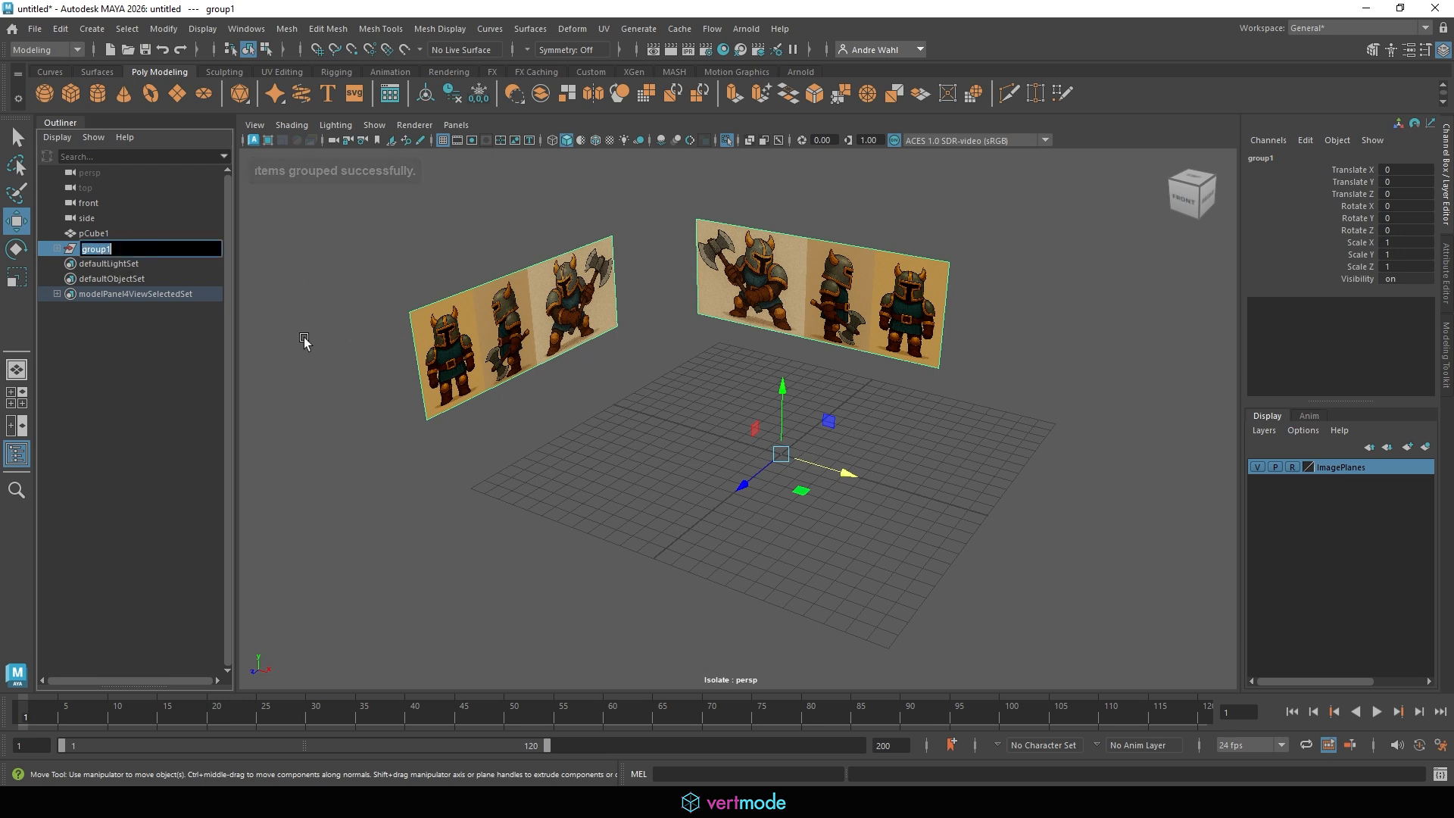
{"action": "type", "text": "IP"}
{"action": "key", "text": "Return"}
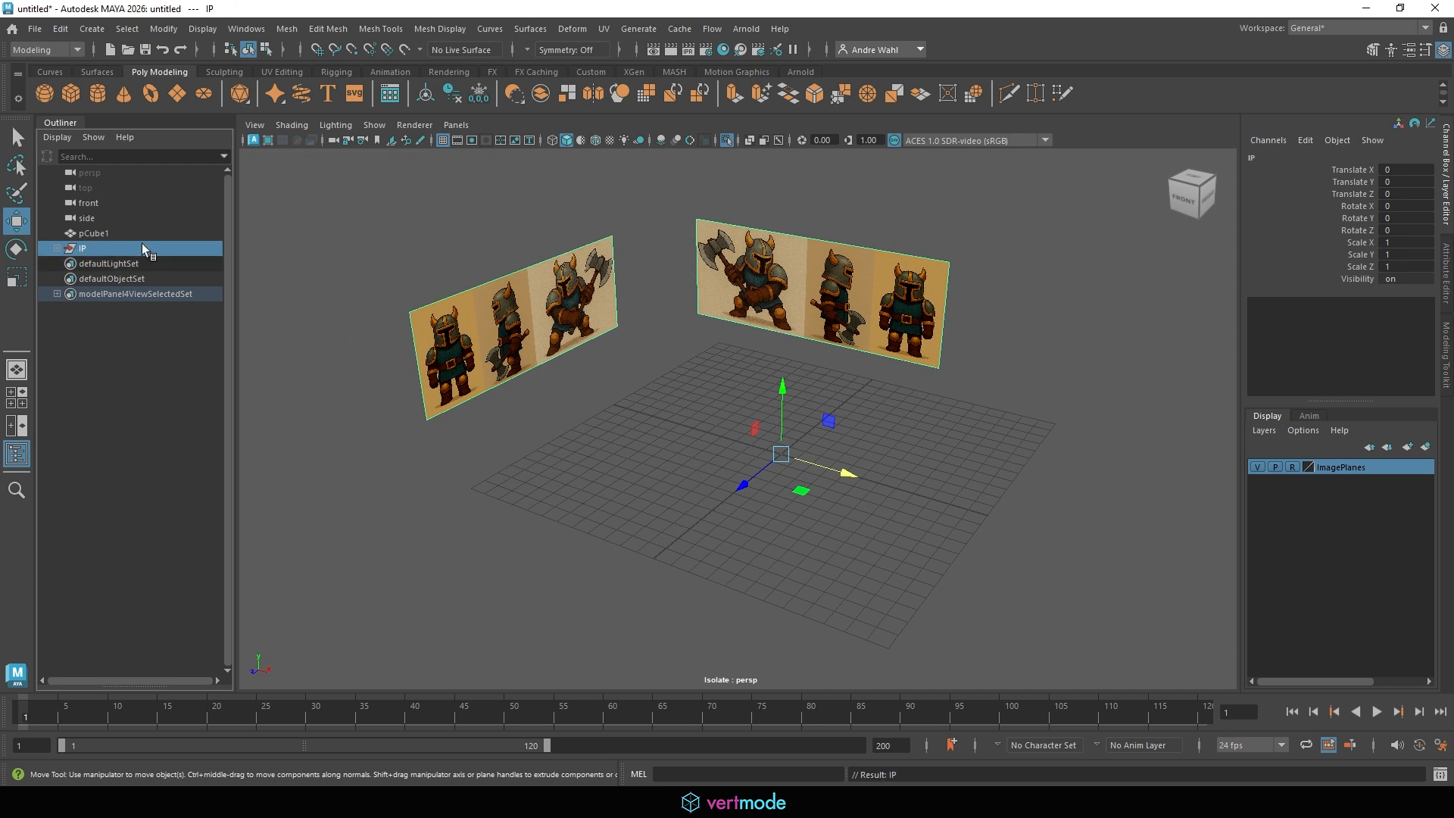
Turn off isolation and widen the cube to about 2.156 in Scale X against the front-facing knight.
{"action": "left_click", "coordinate": [727, 140]}
{"action": "left_click", "coordinate": [1129, 324]}
{"action": "left_click", "coordinate": [779, 416]}
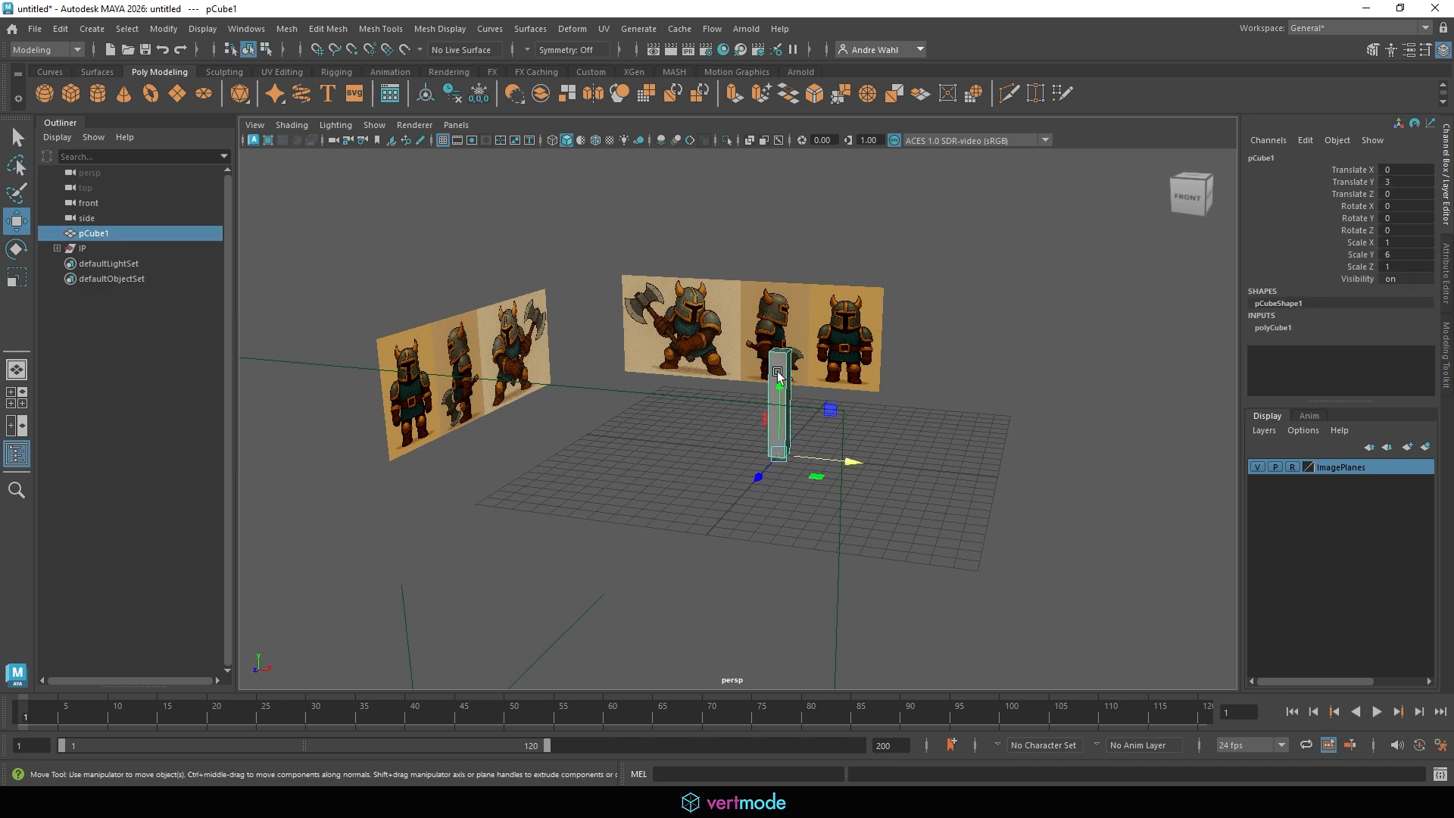
{"action": "key", "text": "space"}
{"action": "key", "text": "space"}
{"action": "key", "text": "r"}
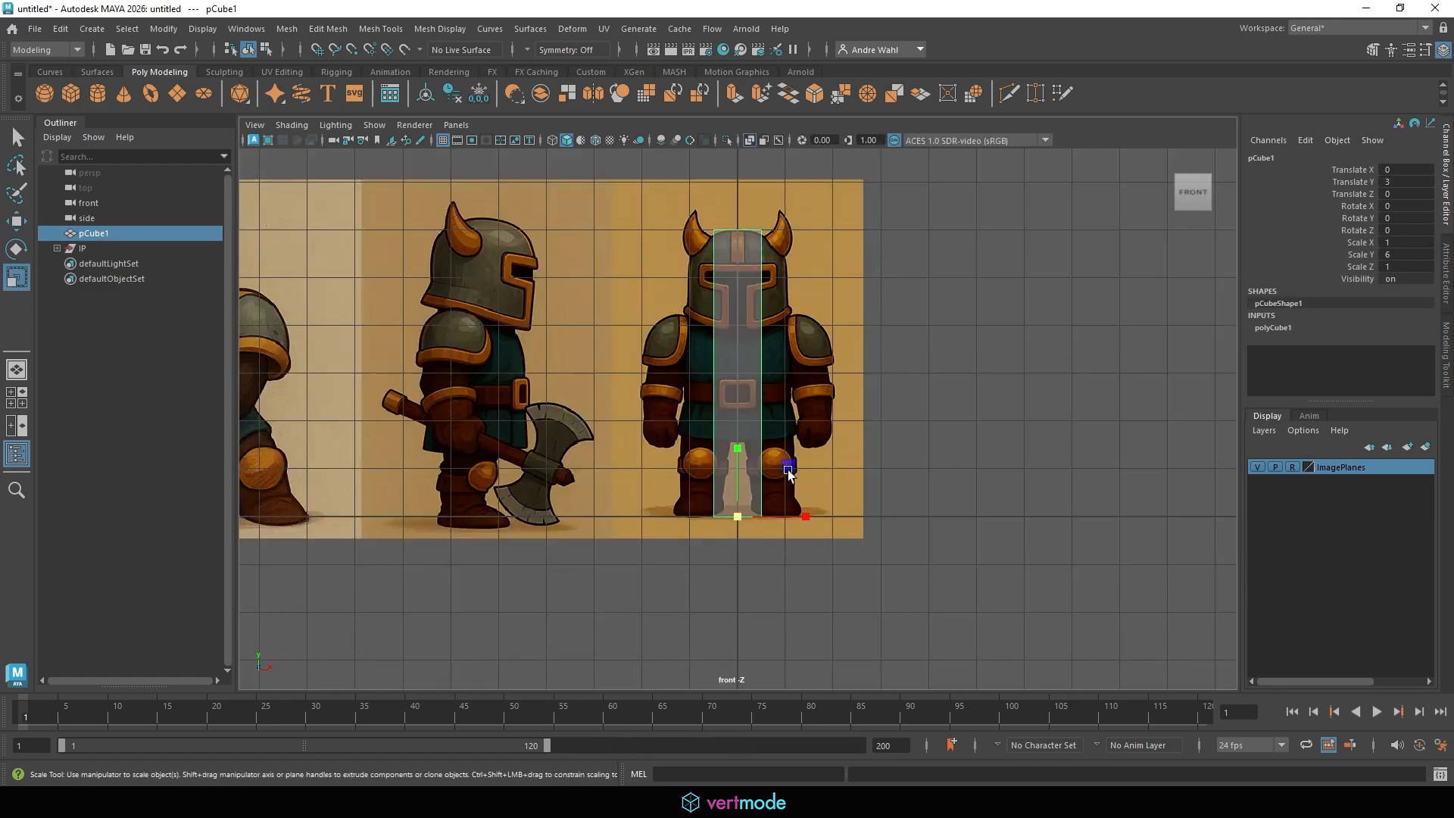
{"action": "left_click_drag", "start_coordinate": [806, 516], "coordinate": [877, 528]}
In the side view, fit the cube to the knight's depth with Scale Z about 2.419 and Translate Z about -0.082.
{"action": "key", "text": "space"}
{"action": "key", "text": "space"}
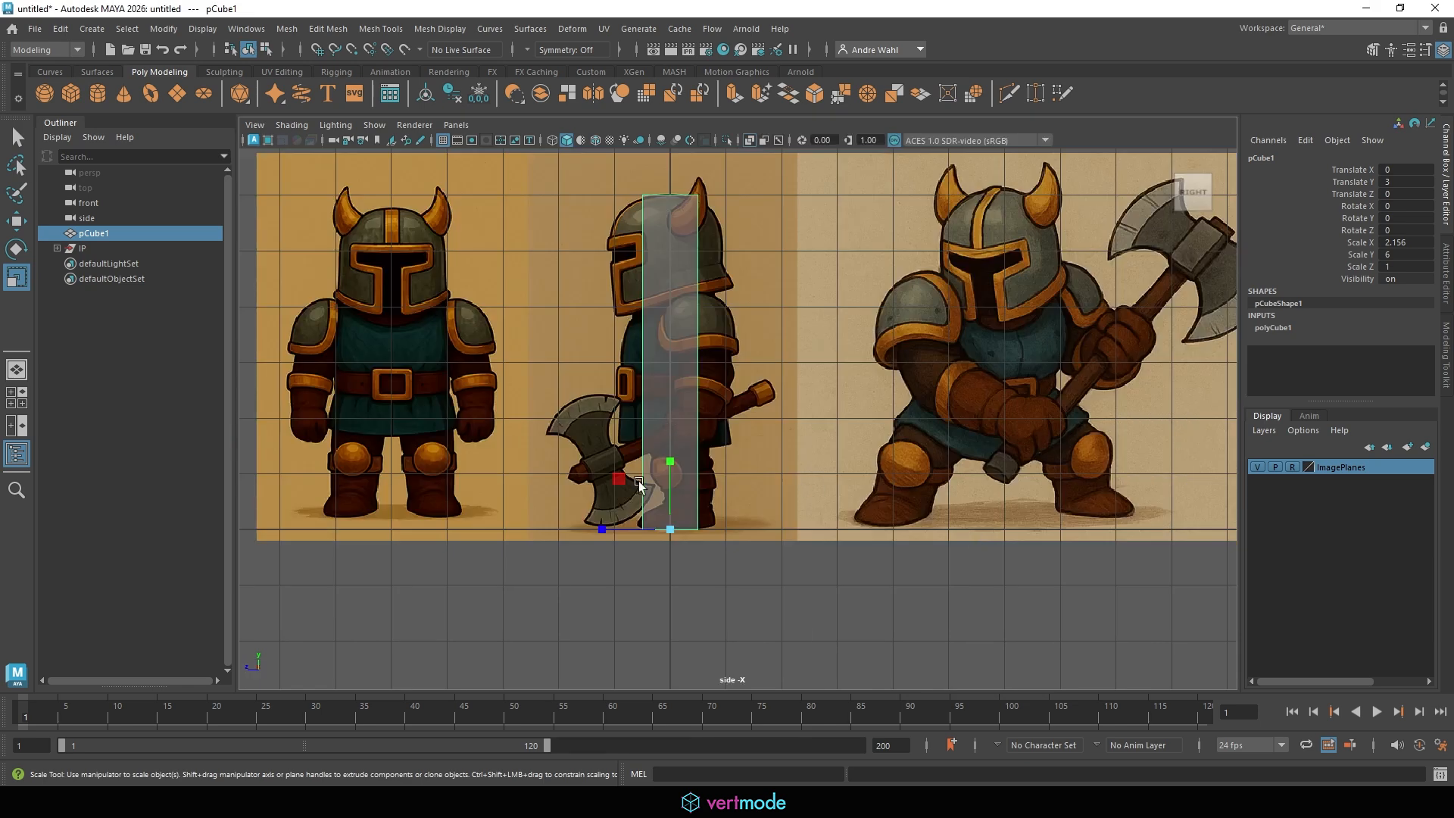
{"action": "left_click_drag", "start_coordinate": [617, 527], "coordinate": [519, 503]}
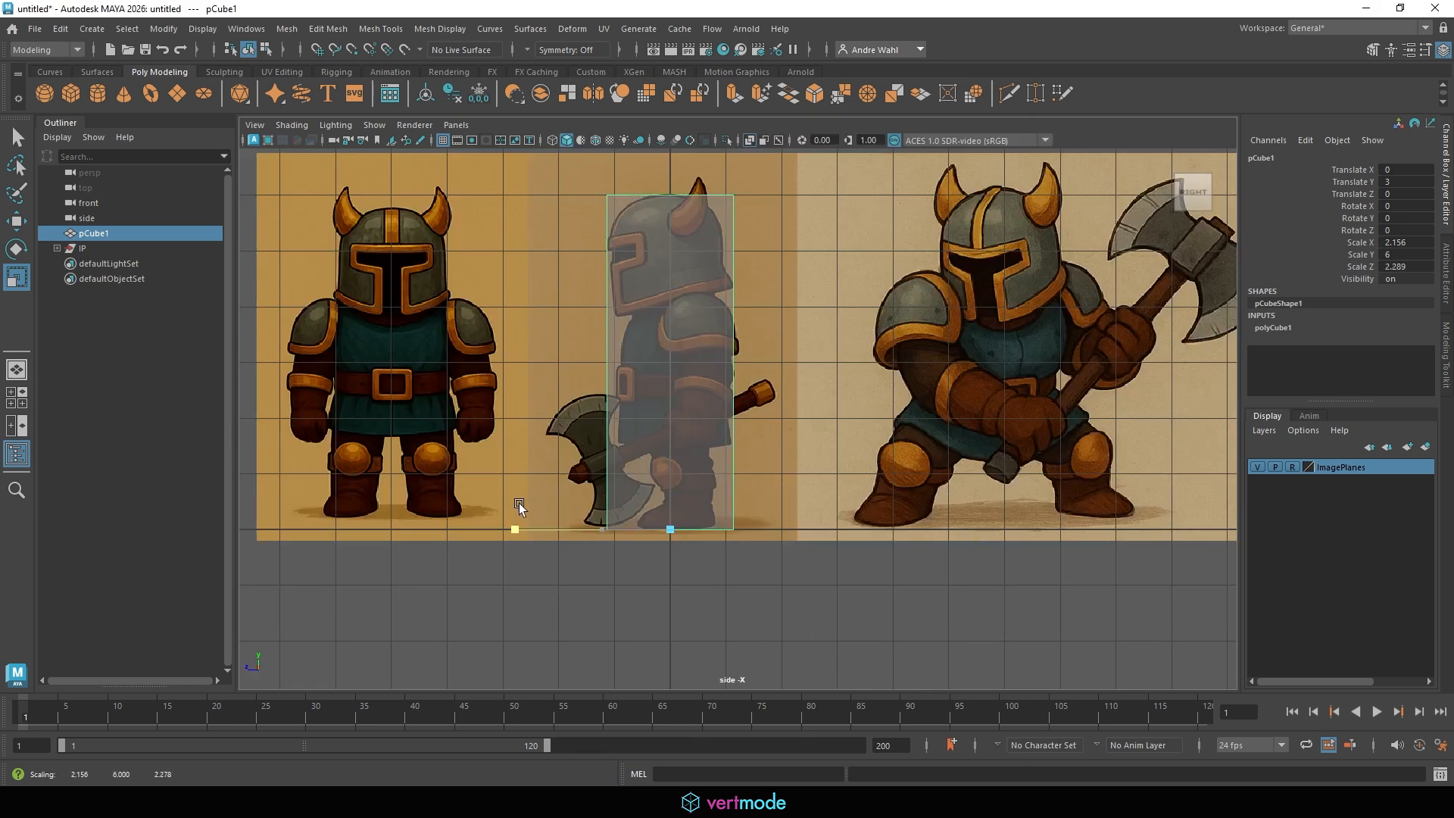
{"action": "key", "text": "w"}
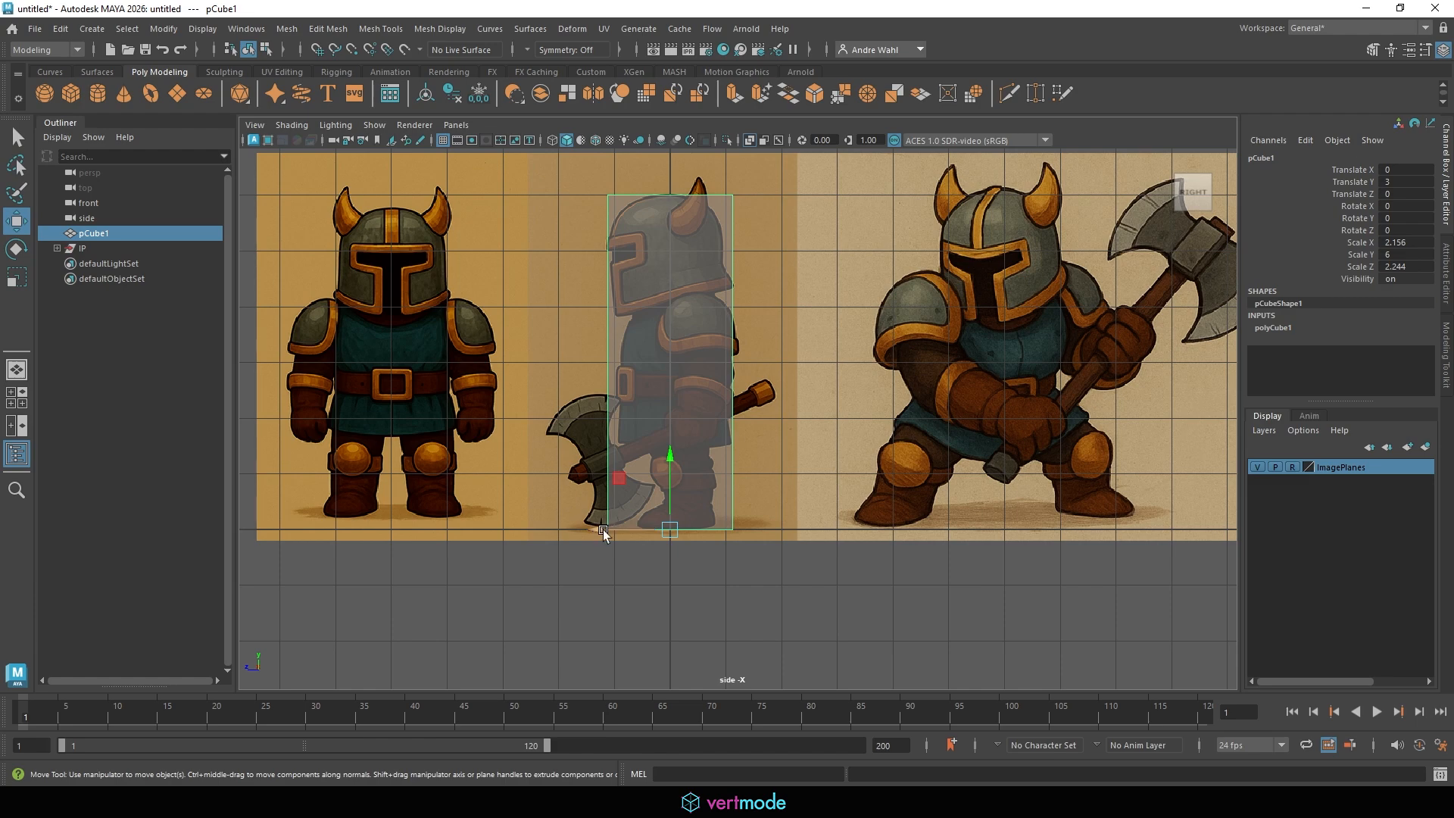
{"action": "left_click_drag", "start_coordinate": [603, 530], "coordinate": [599, 530]}
{"action": "key", "text": "r"}
Rename the cube as volumeCube.
{"action": "key", "text": "space"}
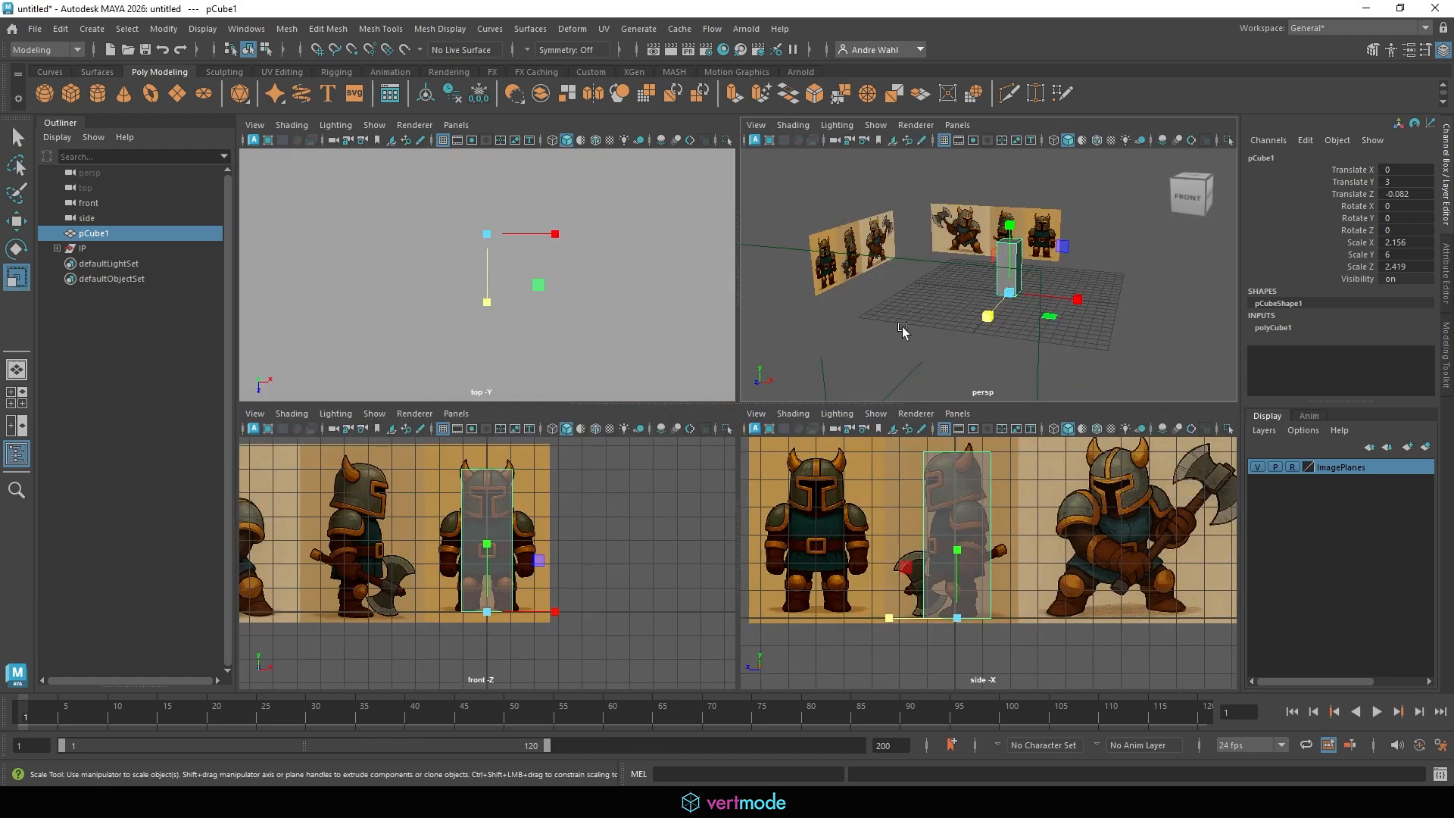
{"action": "key", "text": "space"}
{"action": "double_click", "coordinate": [98, 234]}
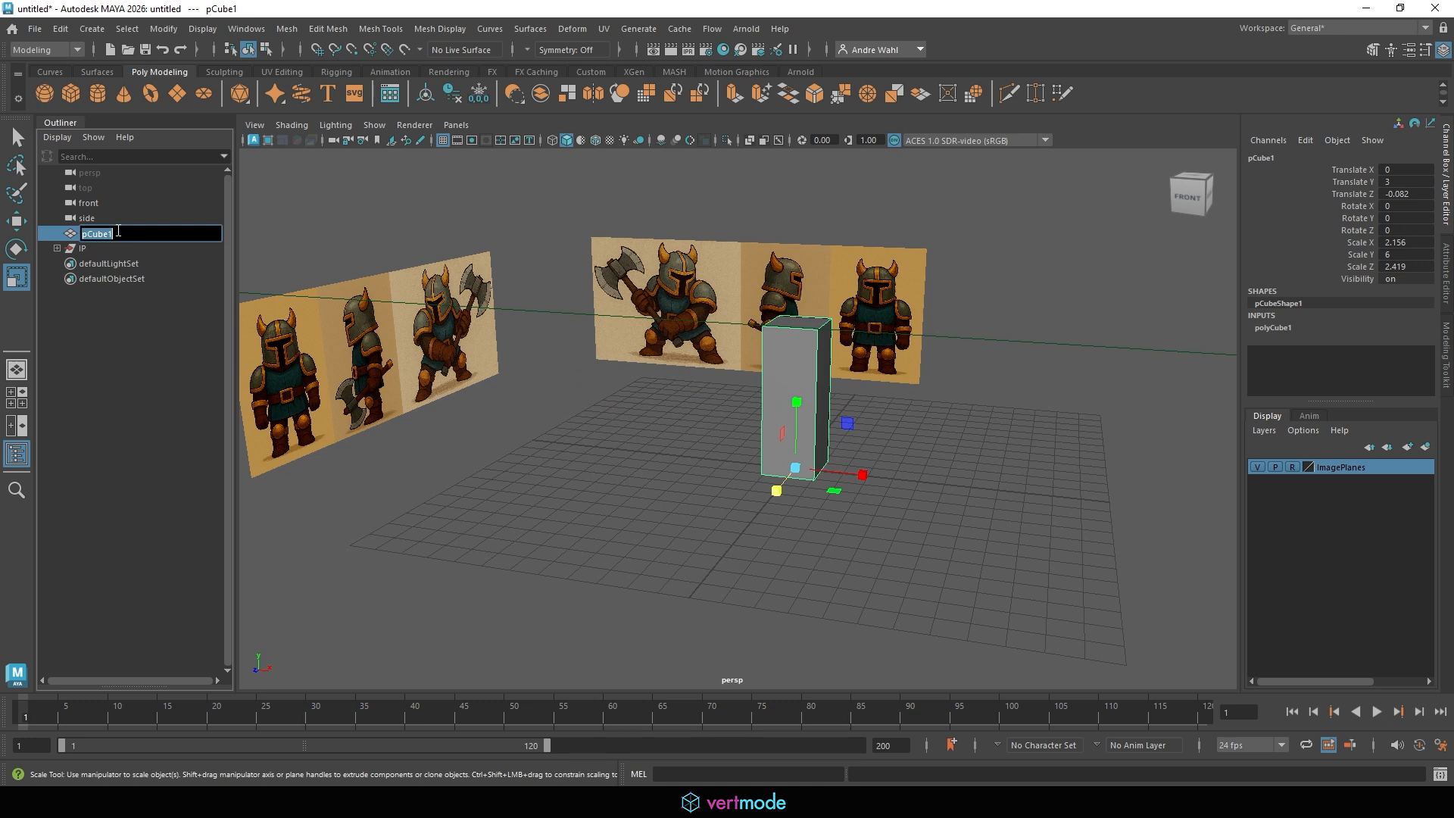
{"action": "type", "text": "volumeCube"}
{"action": "key", "text": "Return"}
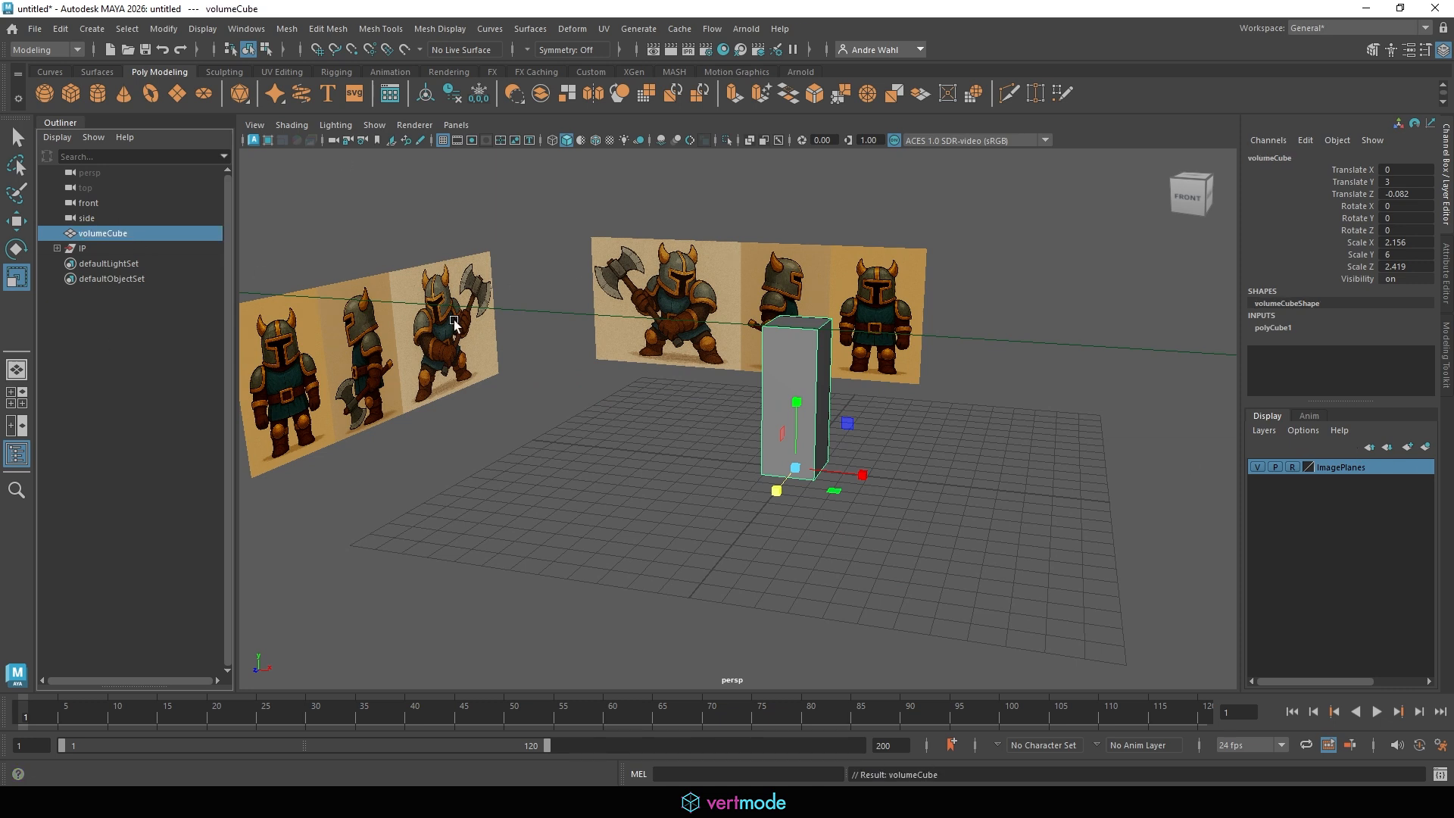
In the front view, widen volumeCube to about 4.12 in Scale X to span the knight's full arm width.
{"action": "key", "text": "space"}
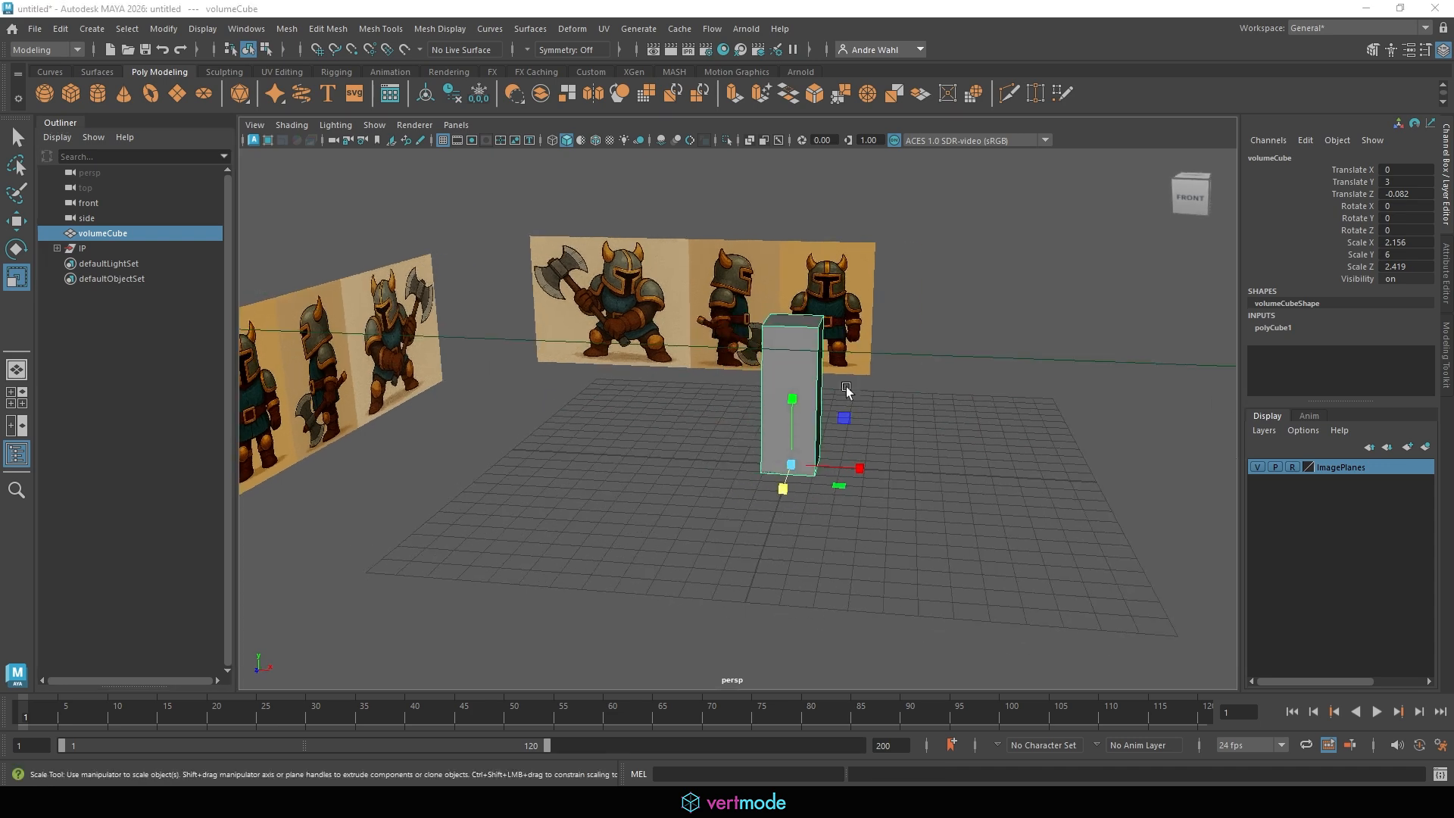
{"action": "key", "text": "space"}
{"action": "left_click_drag", "start_coordinate": [801, 504], "coordinate": [870, 550]}
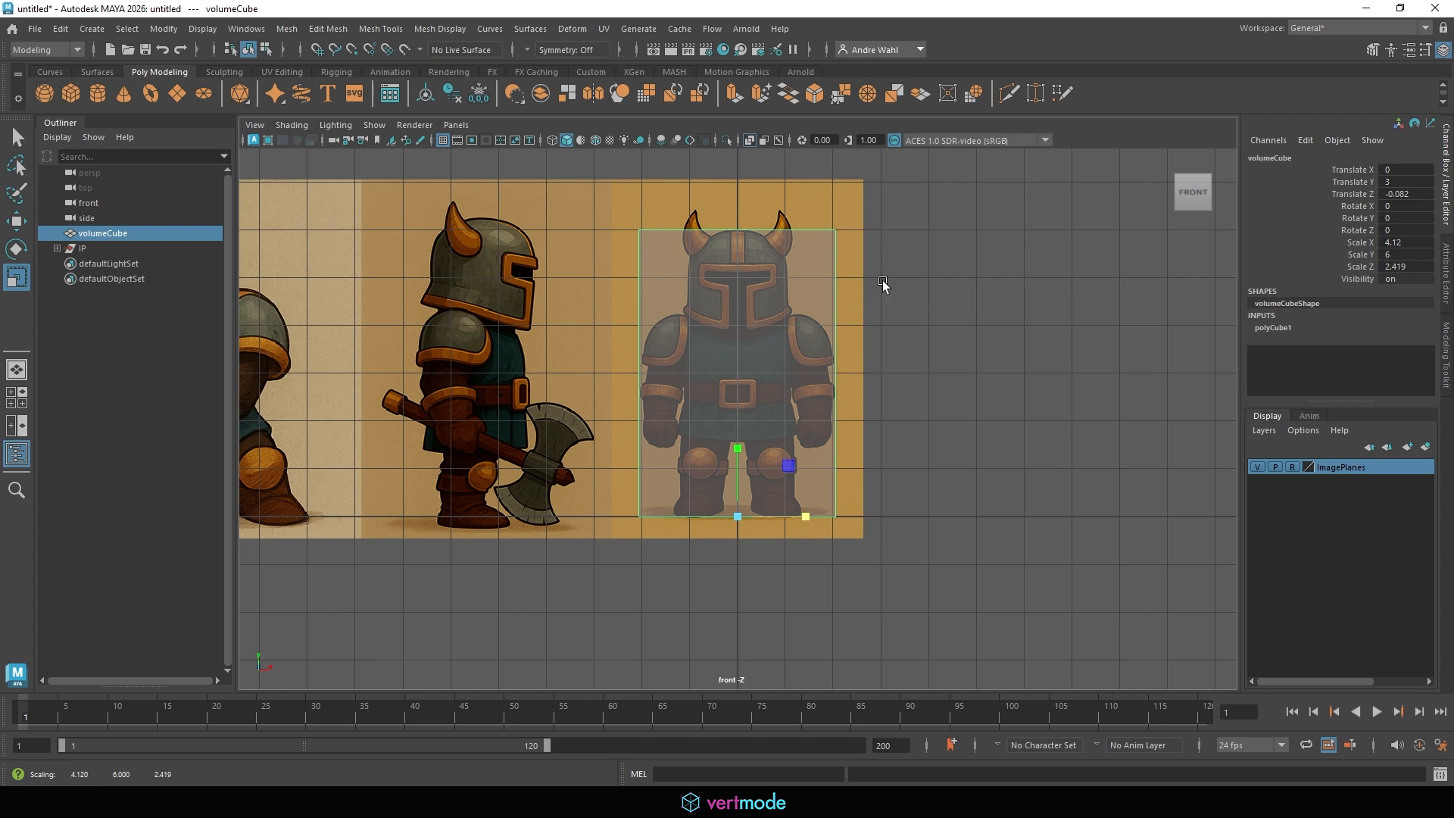
Stretch volumeCube's height to about 6.467 in Scale Y and check it in the side and perspective views.
{"action": "left_click_drag", "start_coordinate": [731, 450], "coordinate": [736, 441]}
{"action": "key", "text": "space"}
{"action": "key", "text": "space"}
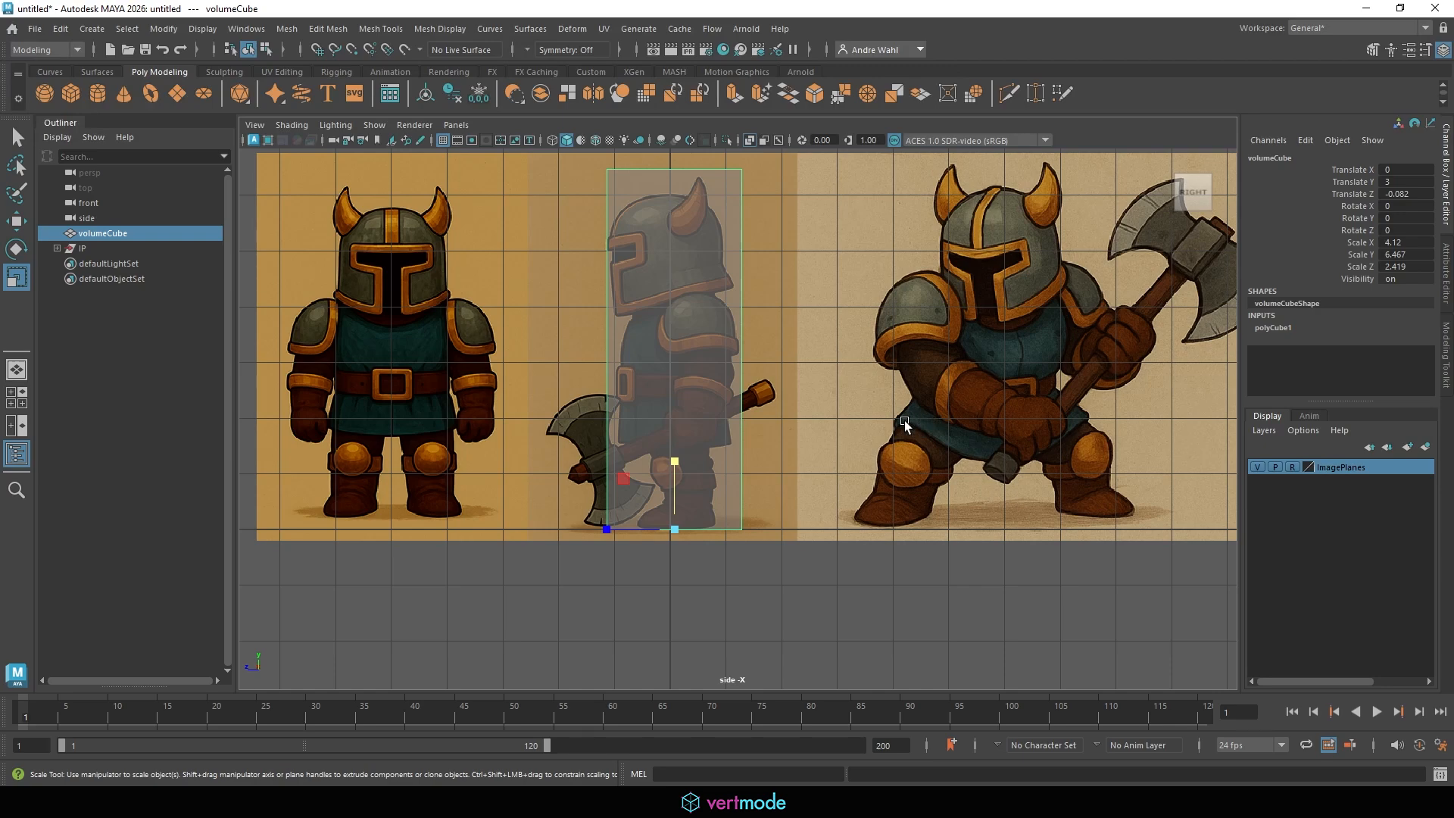
{"action": "key", "text": "space"}
{"action": "key", "text": "space"}
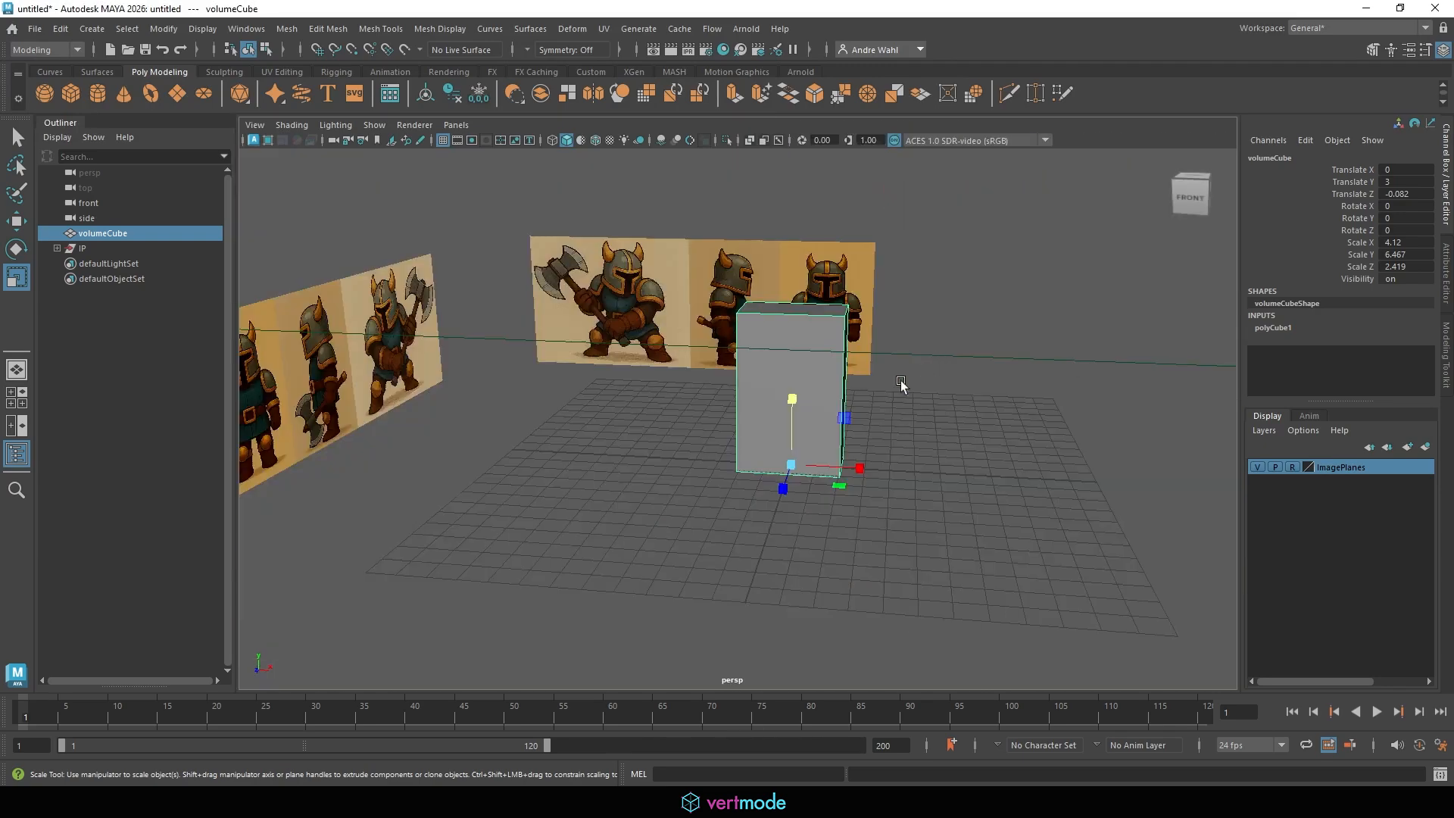
{"action": "left_click_drag", "start_coordinate": [900, 384], "coordinate": [880, 409], "text": "alt"}
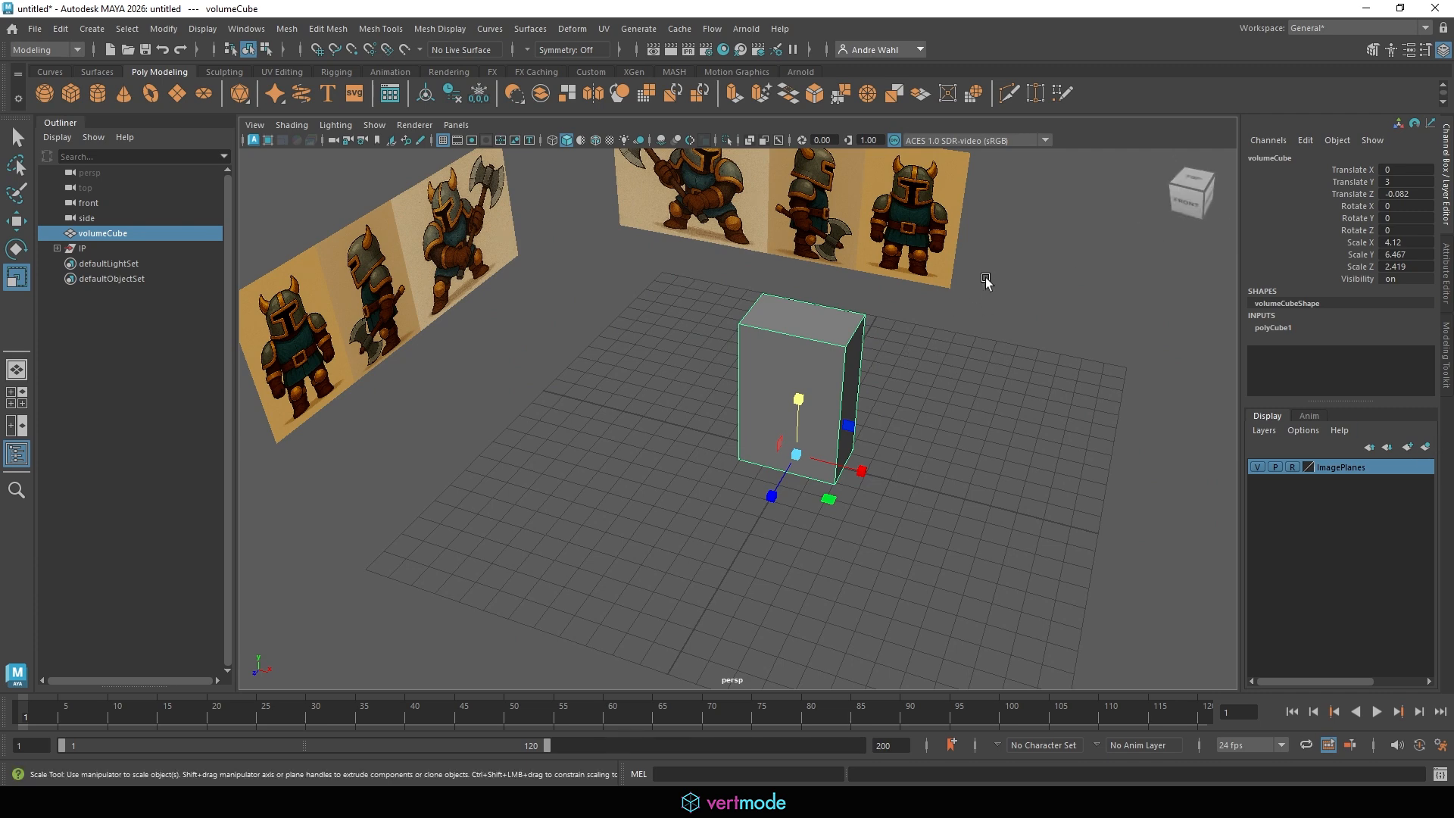
In the front view, narrow volumeCube to about 2.151 in Scale X and set its height to about 6.036 in Scale Y.
{"action": "key", "text": "space"}
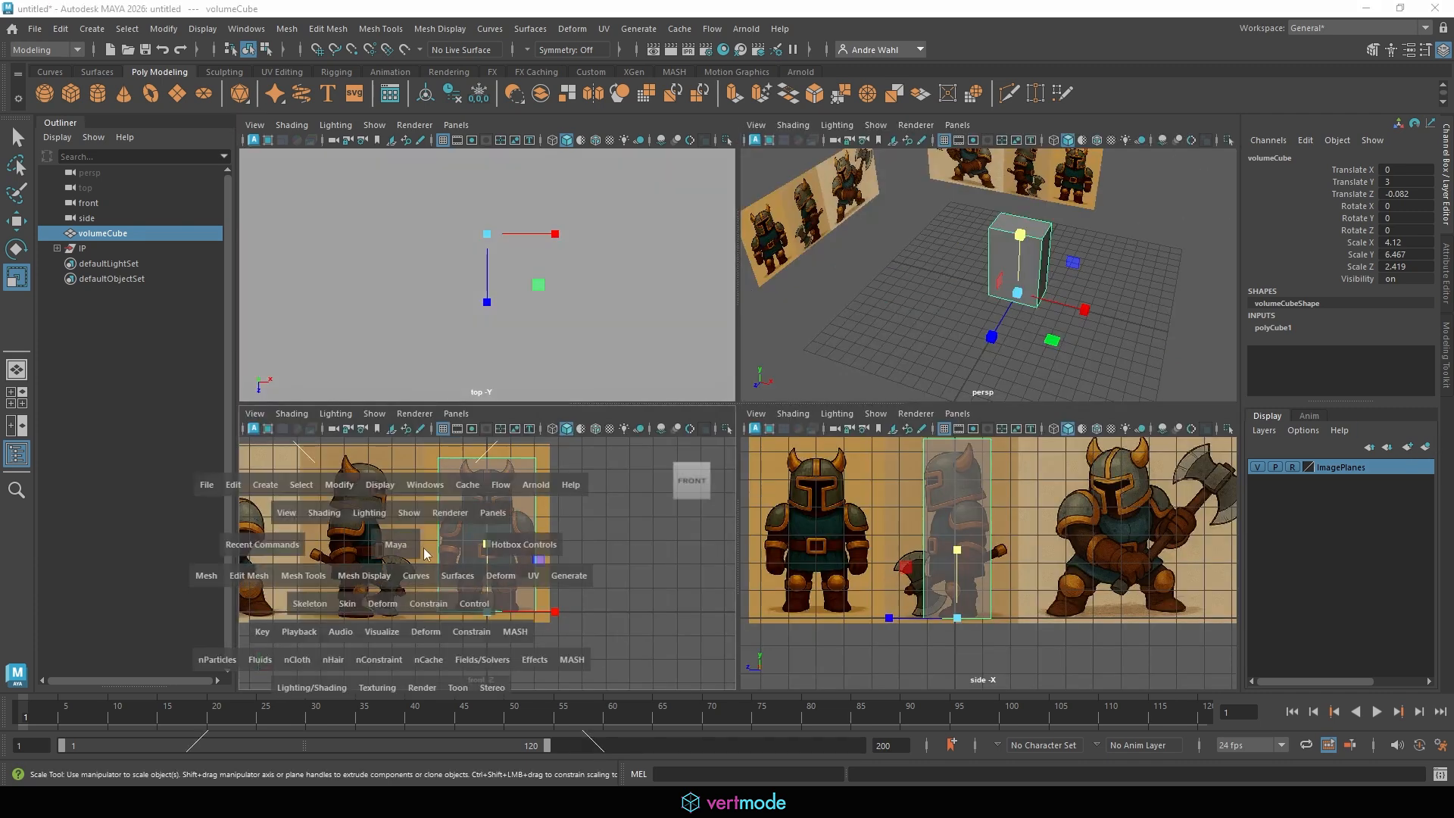
{"action": "key", "text": "space"}
{"action": "left_click_drag", "start_coordinate": [807, 516], "coordinate": [771, 509]}
{"action": "left_click_drag", "start_coordinate": [734, 453], "coordinate": [738, 457]}
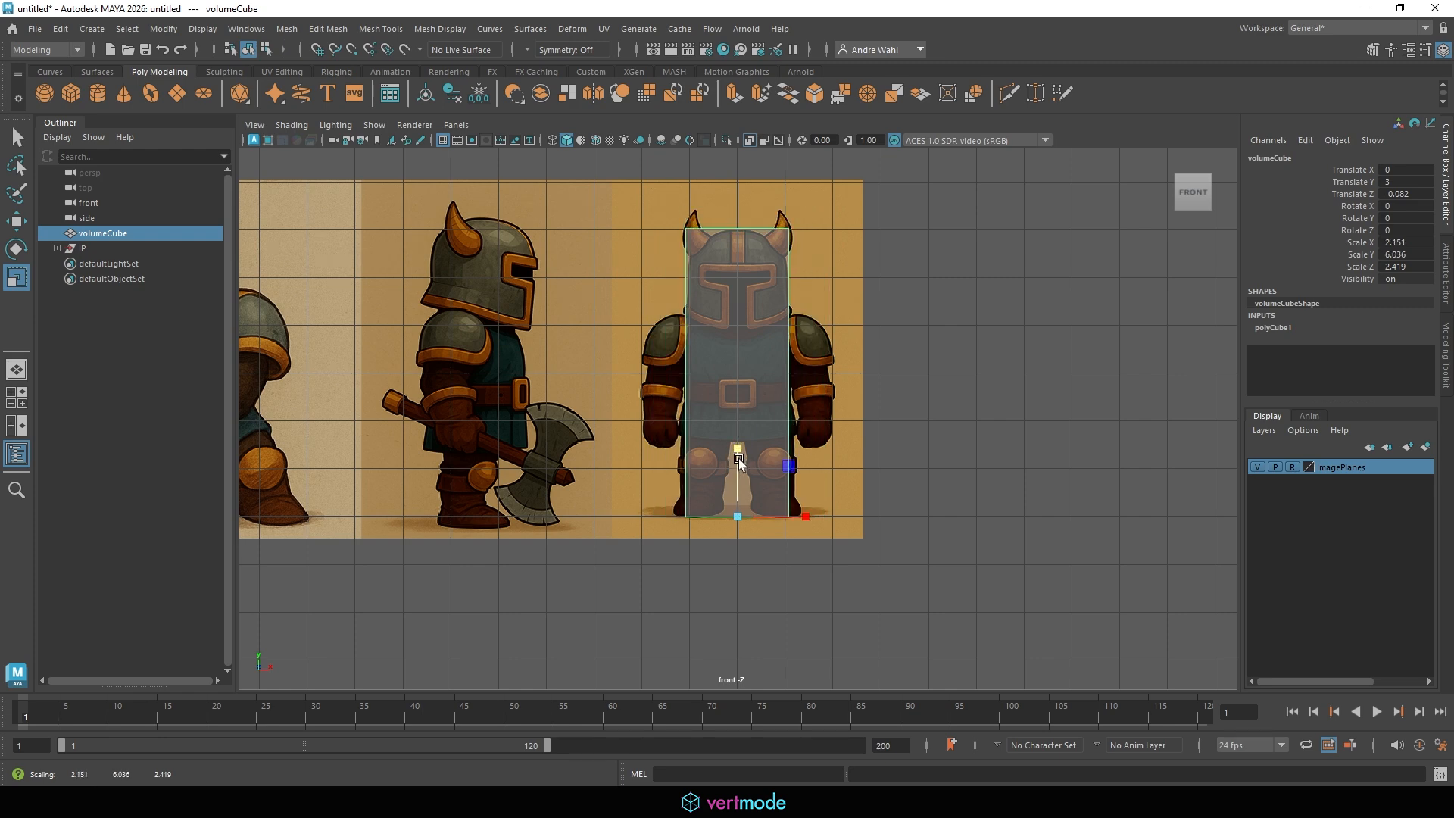
{"action": "key", "text": "space"}
{"action": "key", "text": "space"}
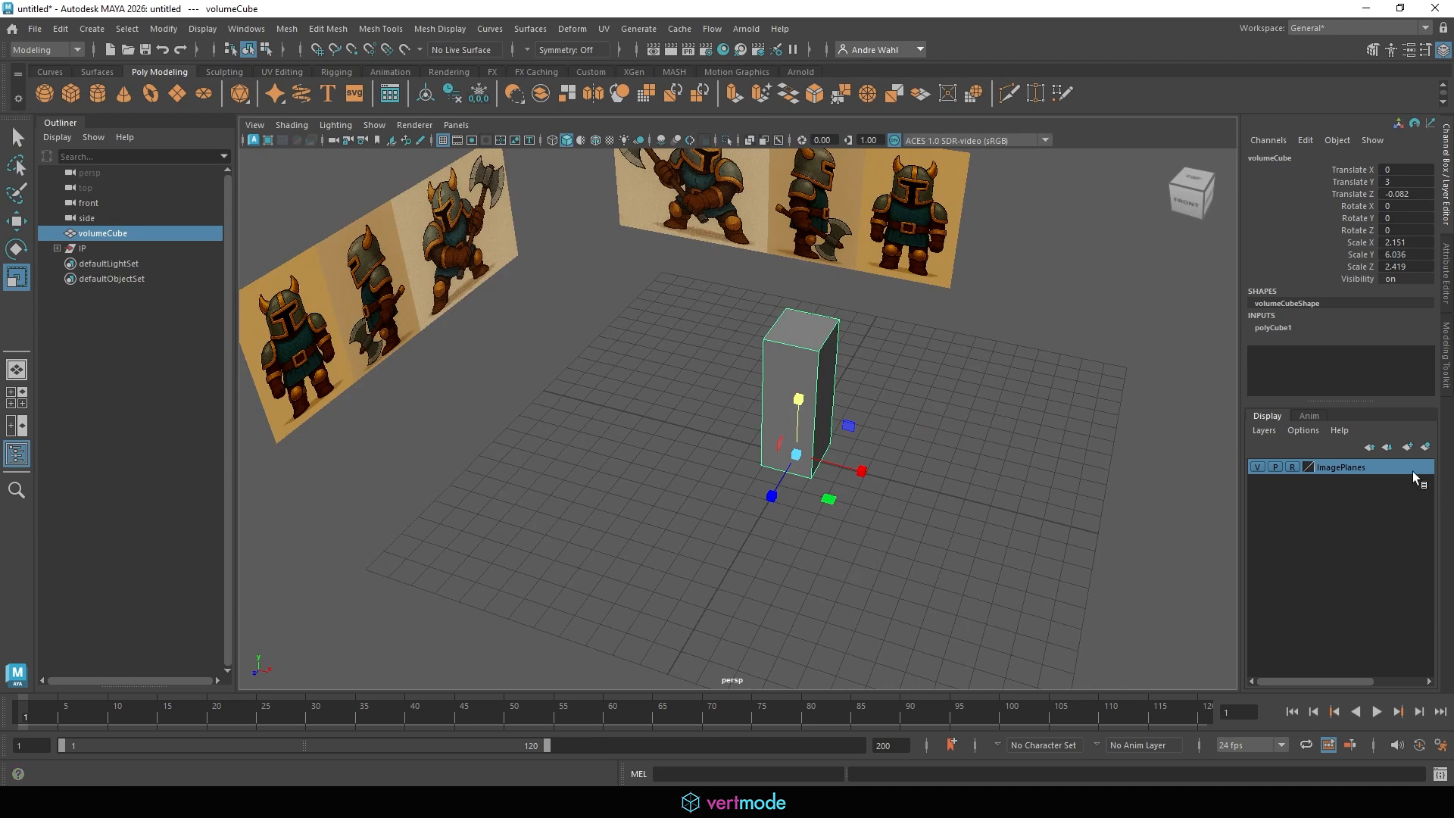
Create a display layer named Bounds from the selected volumeCube and set the layer to Template.
{"action": "left_click", "coordinate": [1426, 449]}
{"action": "double_click", "coordinate": [1327, 466]}
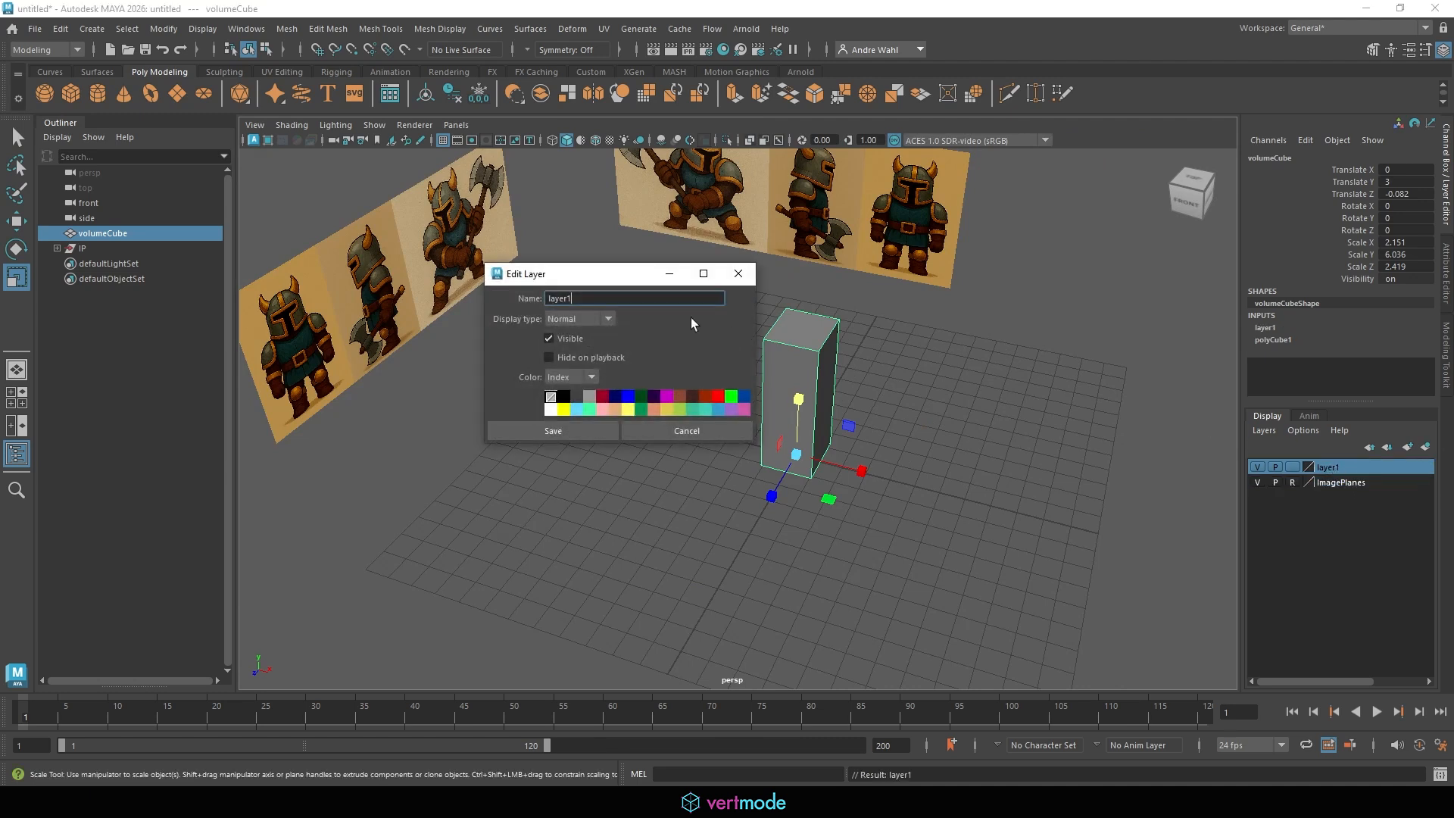
{"action": "double_click", "coordinate": [558, 298]}
{"action": "type", "text": "Bounds"}
{"action": "left_click", "coordinate": [503, 431]}
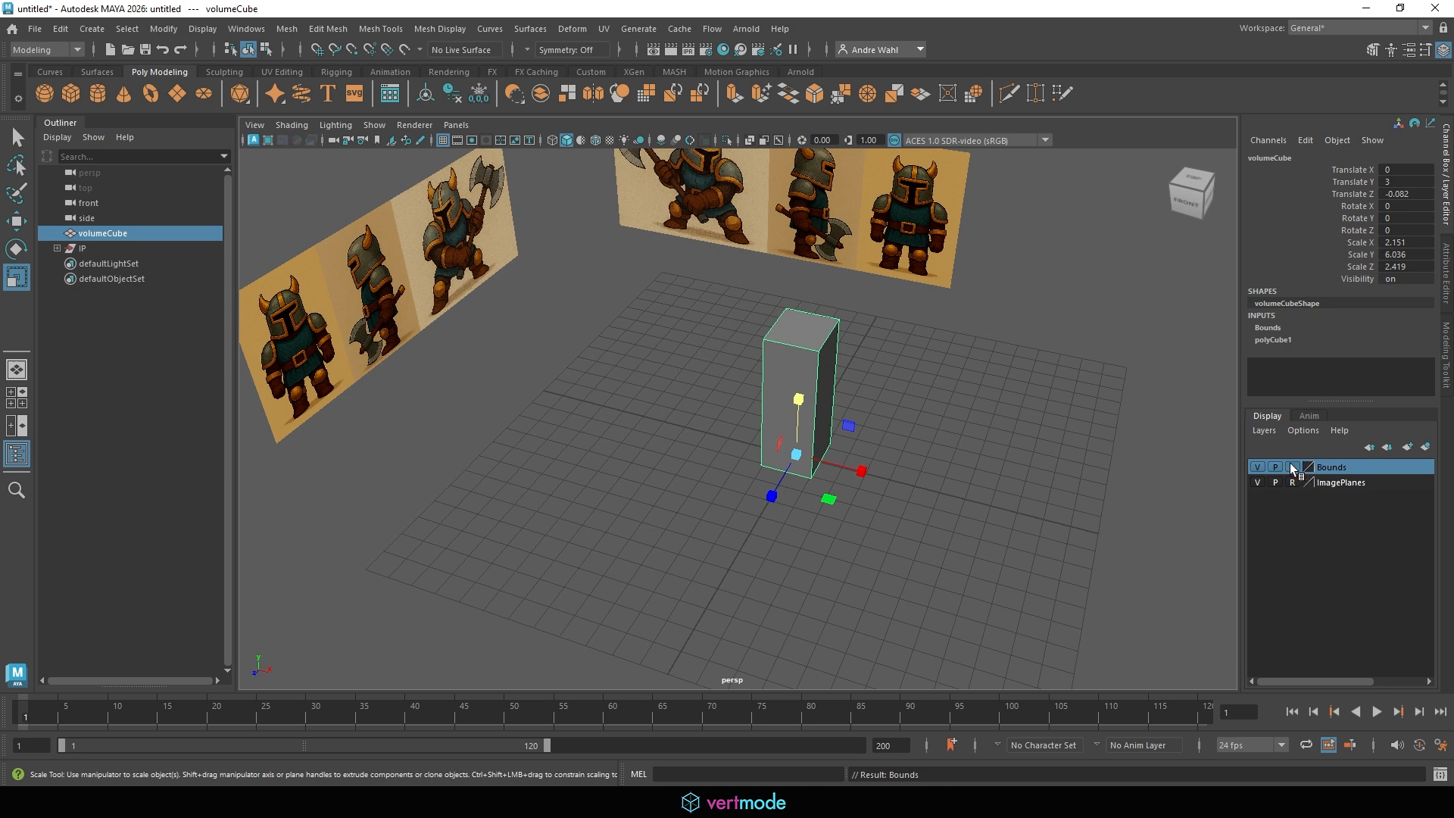
{"action": "left_click", "coordinate": [1294, 471]}
{"action": "left_click", "coordinate": [1001, 471]}
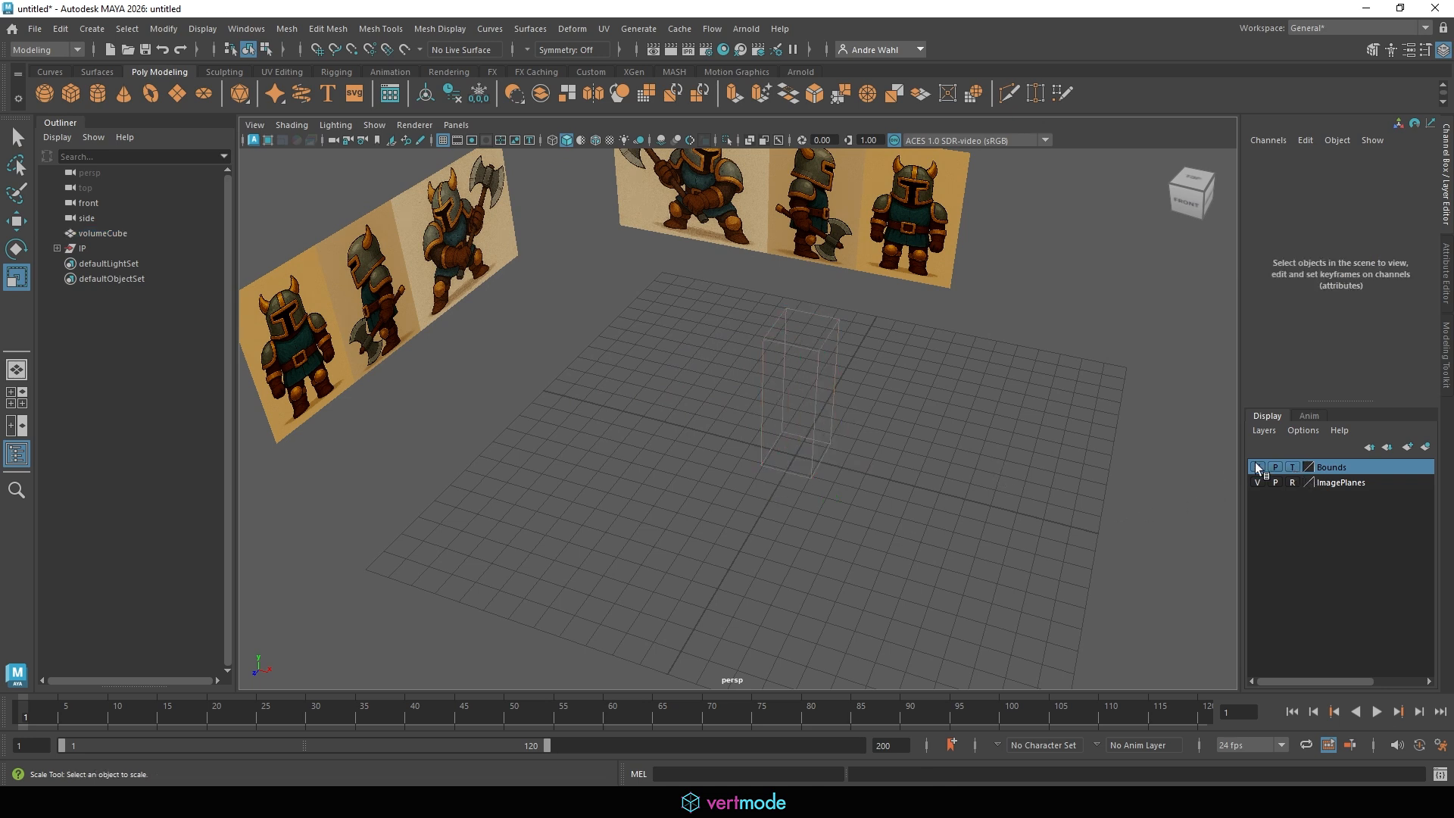
Hide the persp, top, front and side cameras together.
{"action": "left_click", "coordinate": [136, 220]}
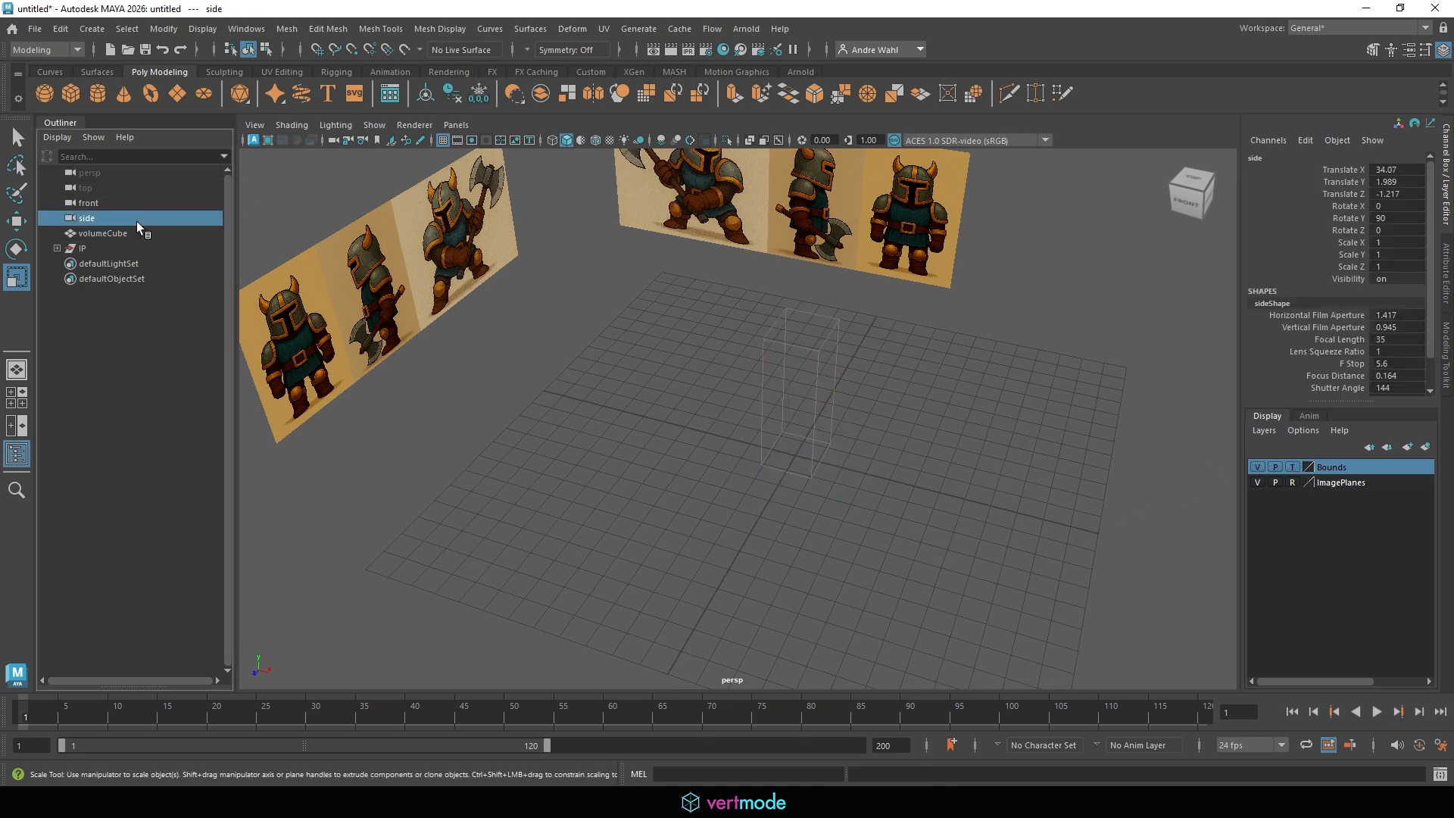
{"action": "left_click", "coordinate": [97, 174], "text": "shift"}
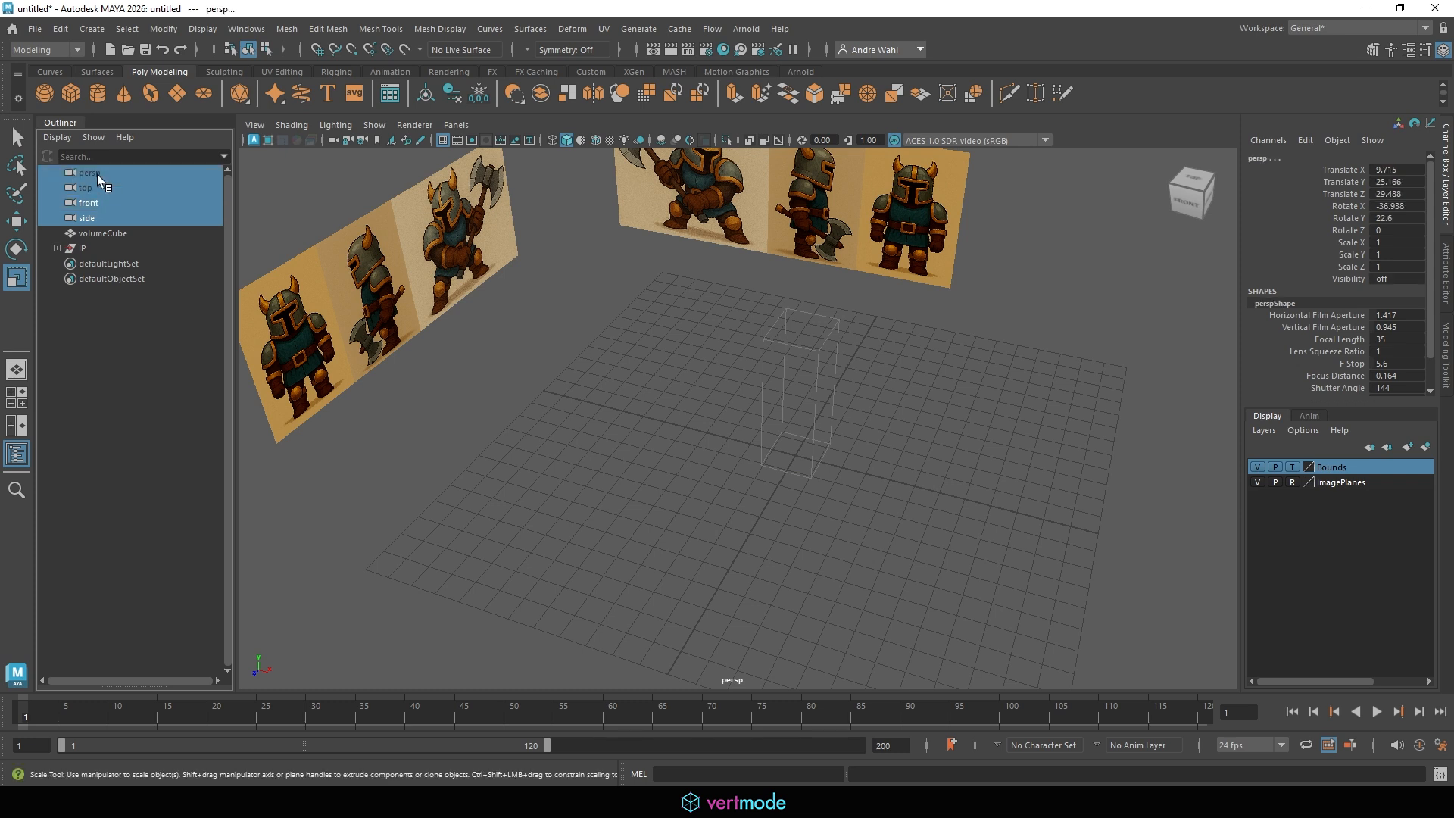
{"action": "key", "text": "ctrl+h"}
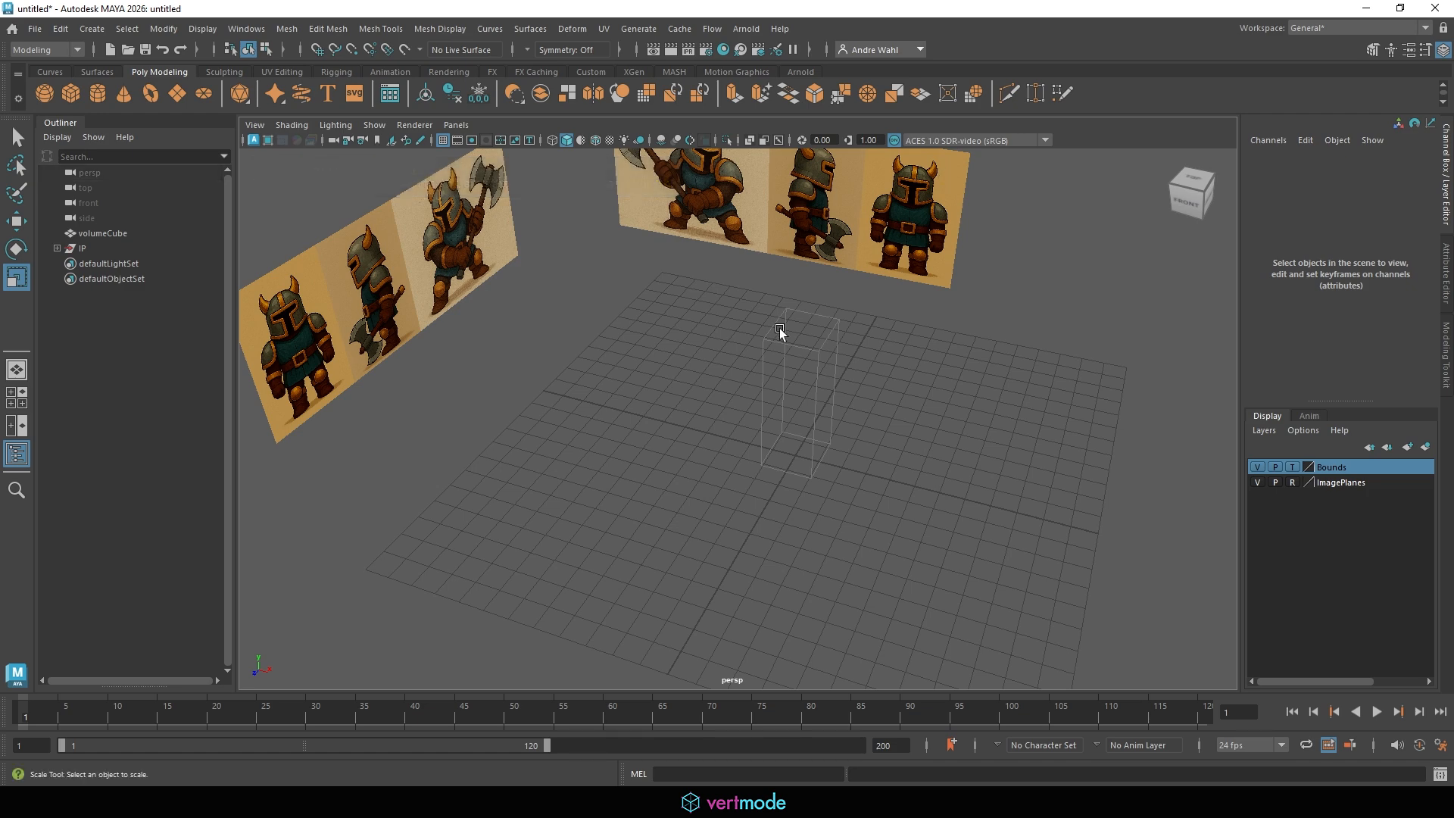
{"action": "left_click_drag", "start_coordinate": [780, 328], "coordinate": [808, 274], "text": "alt"}
Save the scene as Character_Reference_Doc in Maya ASCII format in the project's scenes folder.
{"action": "left_click", "coordinate": [35, 28]}
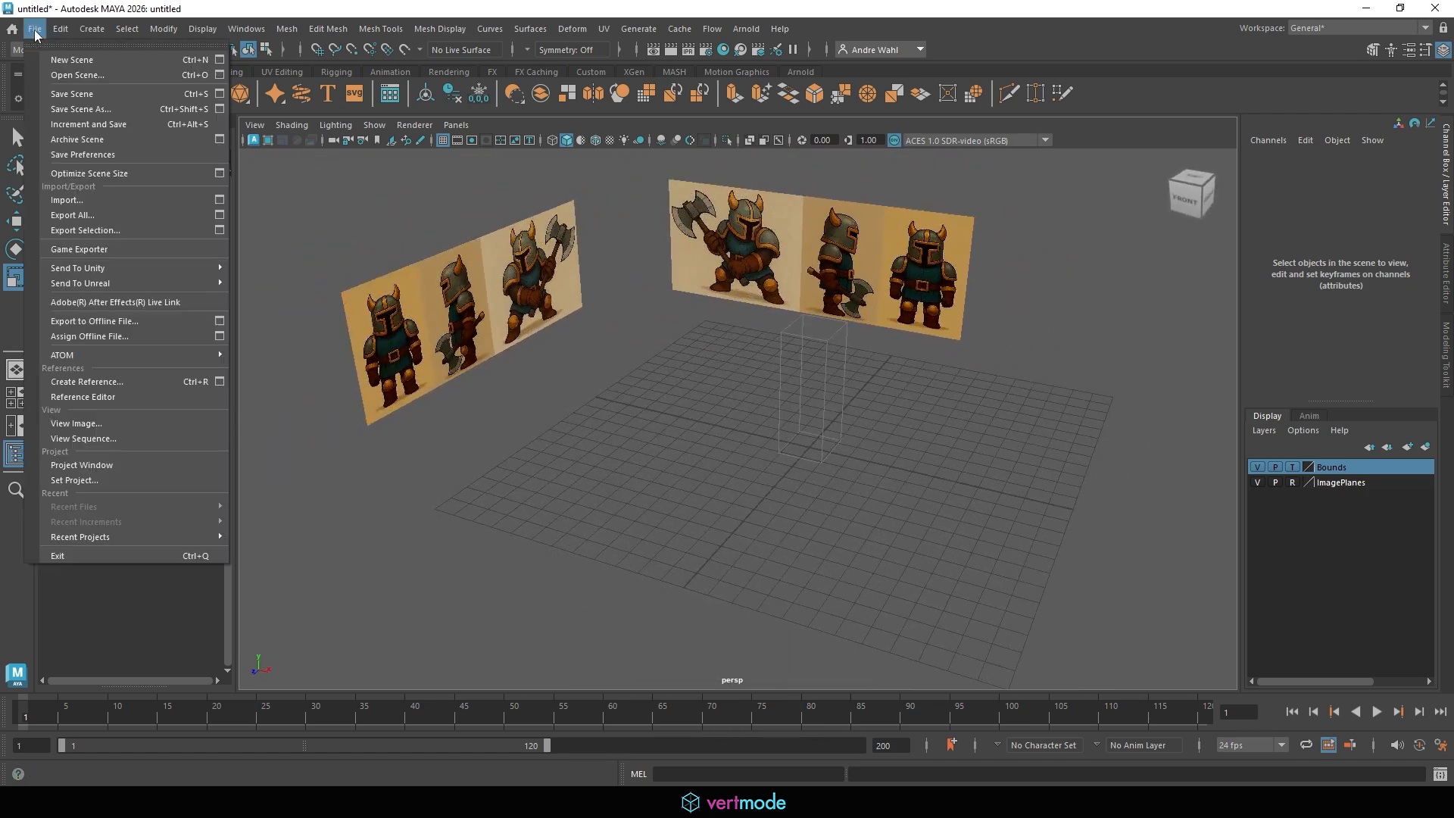
{"action": "left_click", "coordinate": [99, 109]}
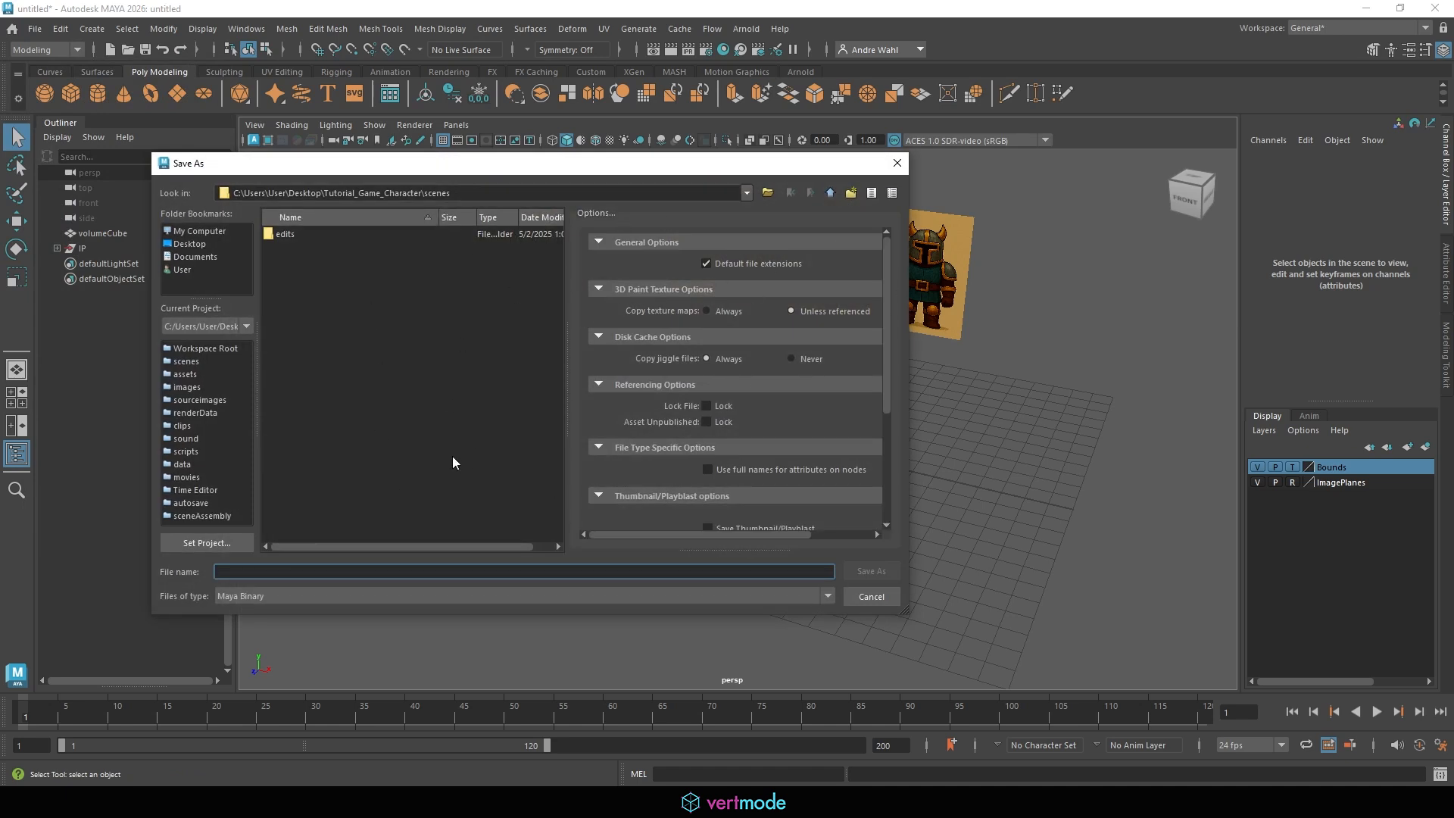
{"action": "type", "text": "Character_S"}
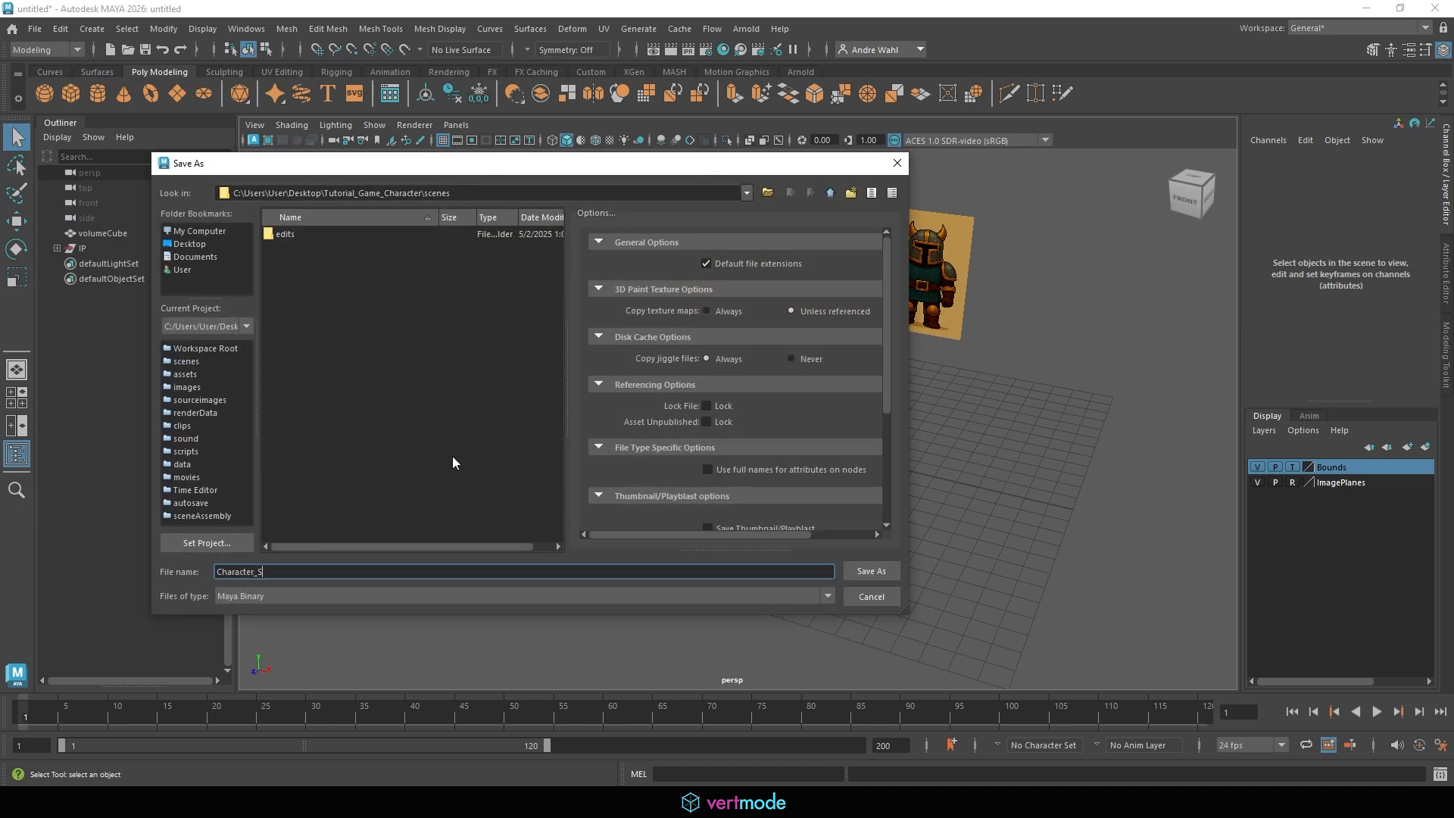
{"action": "key", "text": "BackSpace"}
{"action": "key", "text": "BackSpace"}
{"action": "key", "text": "BackSpace"}
{"action": "type", "text": "Reference_Doc"}
{"action": "left_click", "coordinate": [315, 597]}
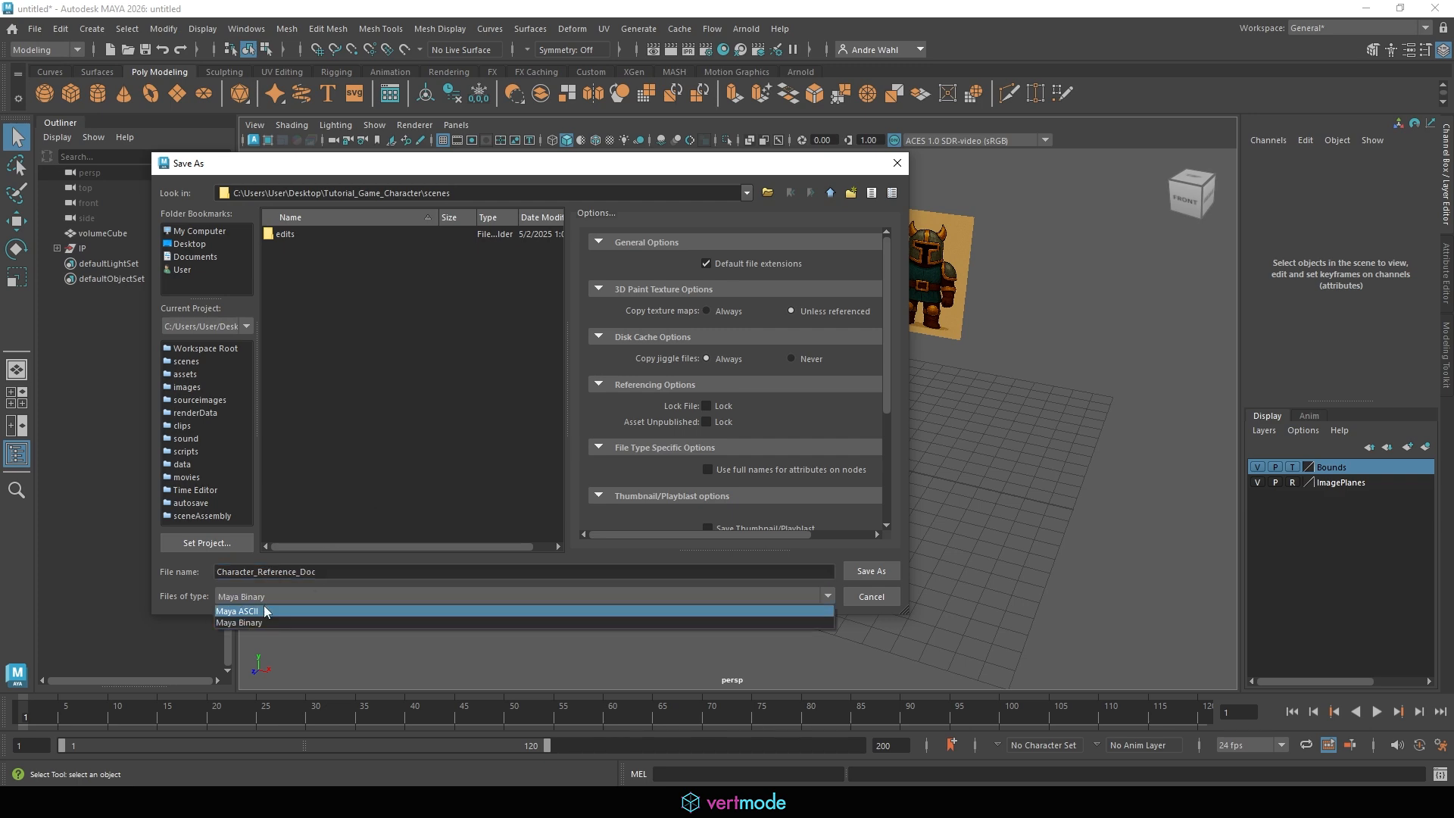
{"action": "left_click", "coordinate": [265, 611]}
{"action": "left_click", "coordinate": [871, 571]}
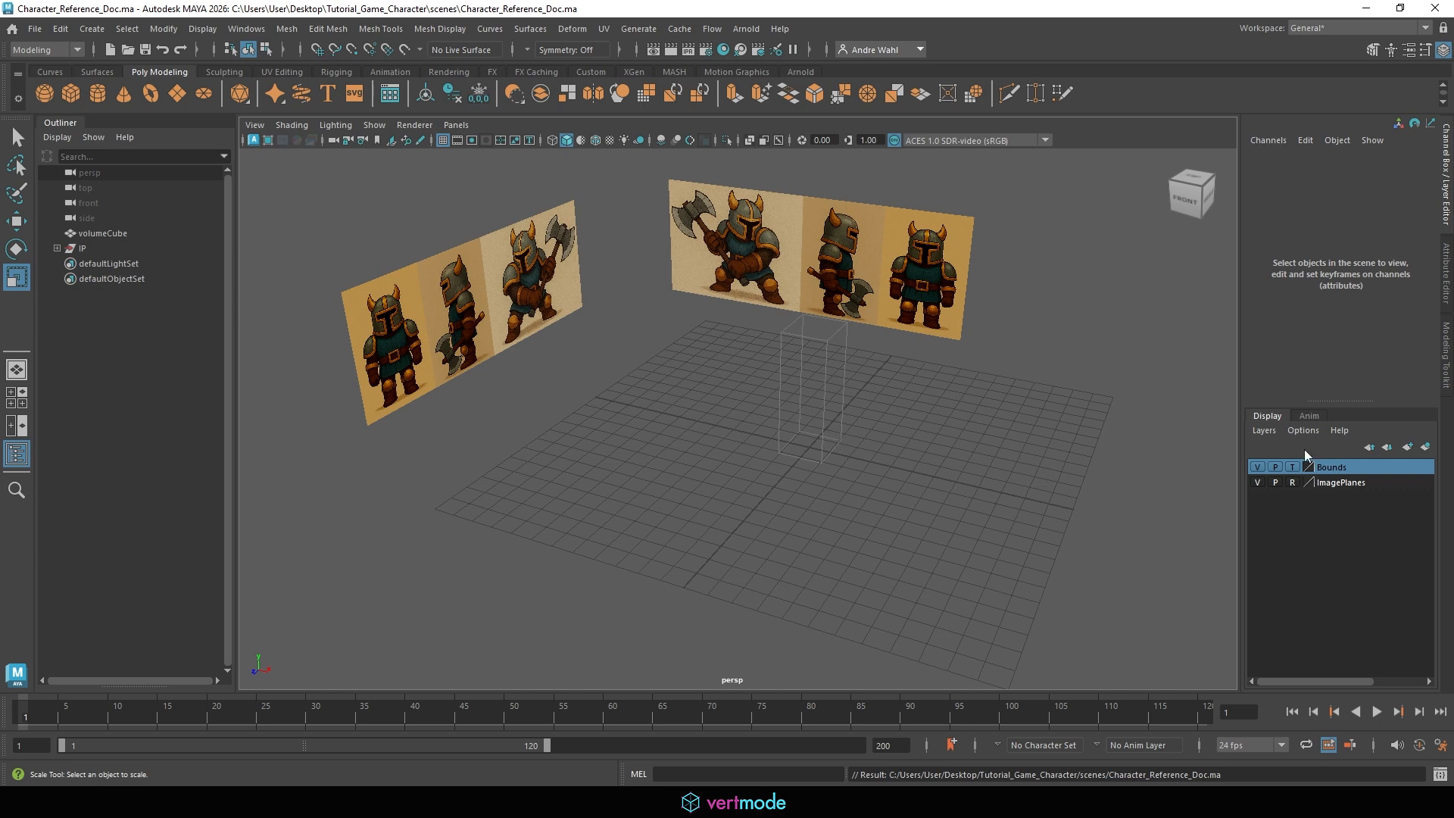
Turn off reference display for the ImagePlanes layer and duplicate the front image plane sideways to about 10.27 in Translate X.
{"action": "left_click", "coordinate": [1293, 484]}
{"action": "left_click", "coordinate": [450, 284]}
{"action": "left_click_drag", "start_coordinate": [770, 343], "coordinate": [748, 339], "text": "alt"}
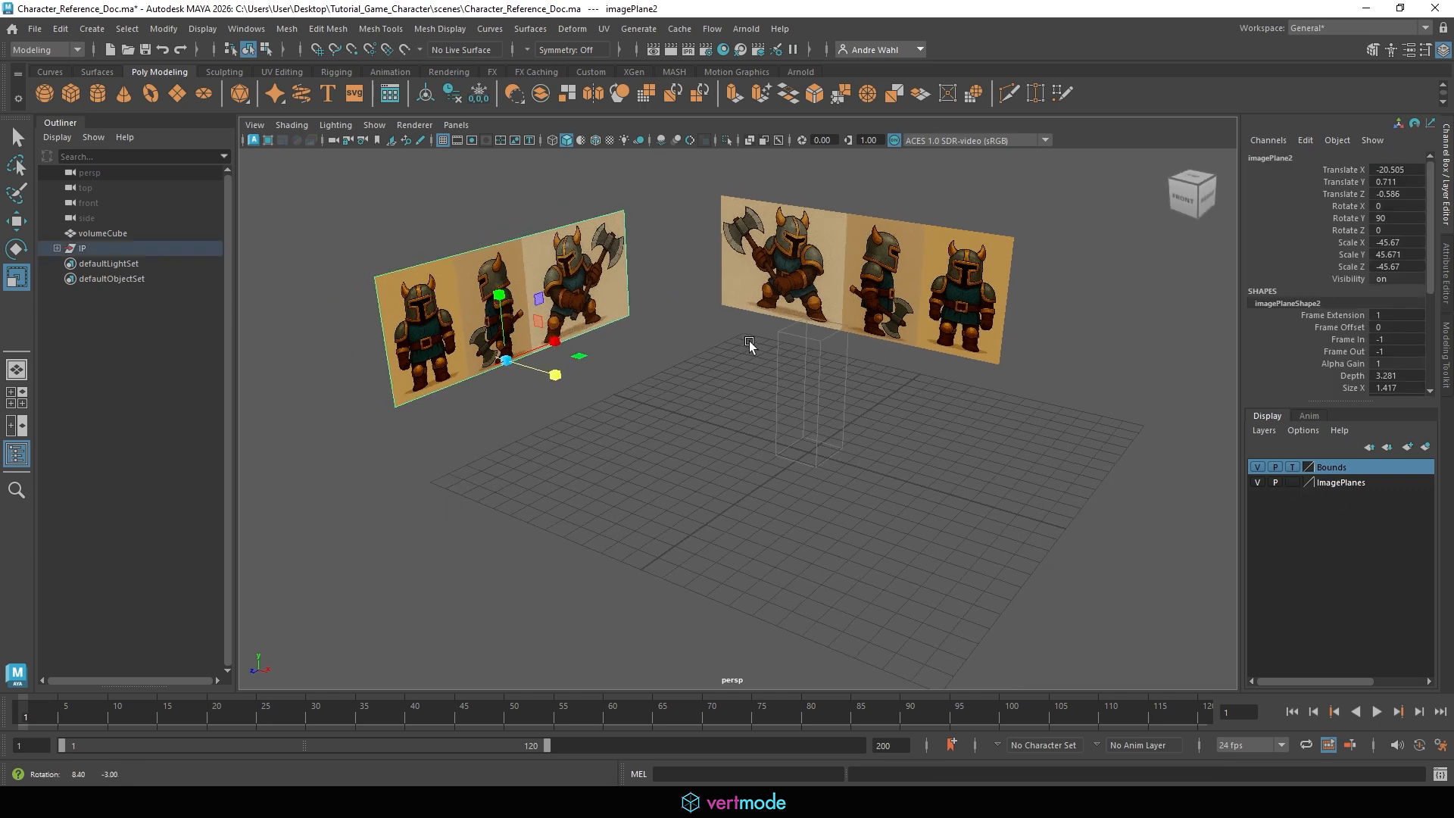
{"action": "key", "text": "space"}
{"action": "key", "text": "space"}
{"action": "right_click_drag", "start_coordinate": [838, 425], "coordinate": [156, 367], "text": "alt"}
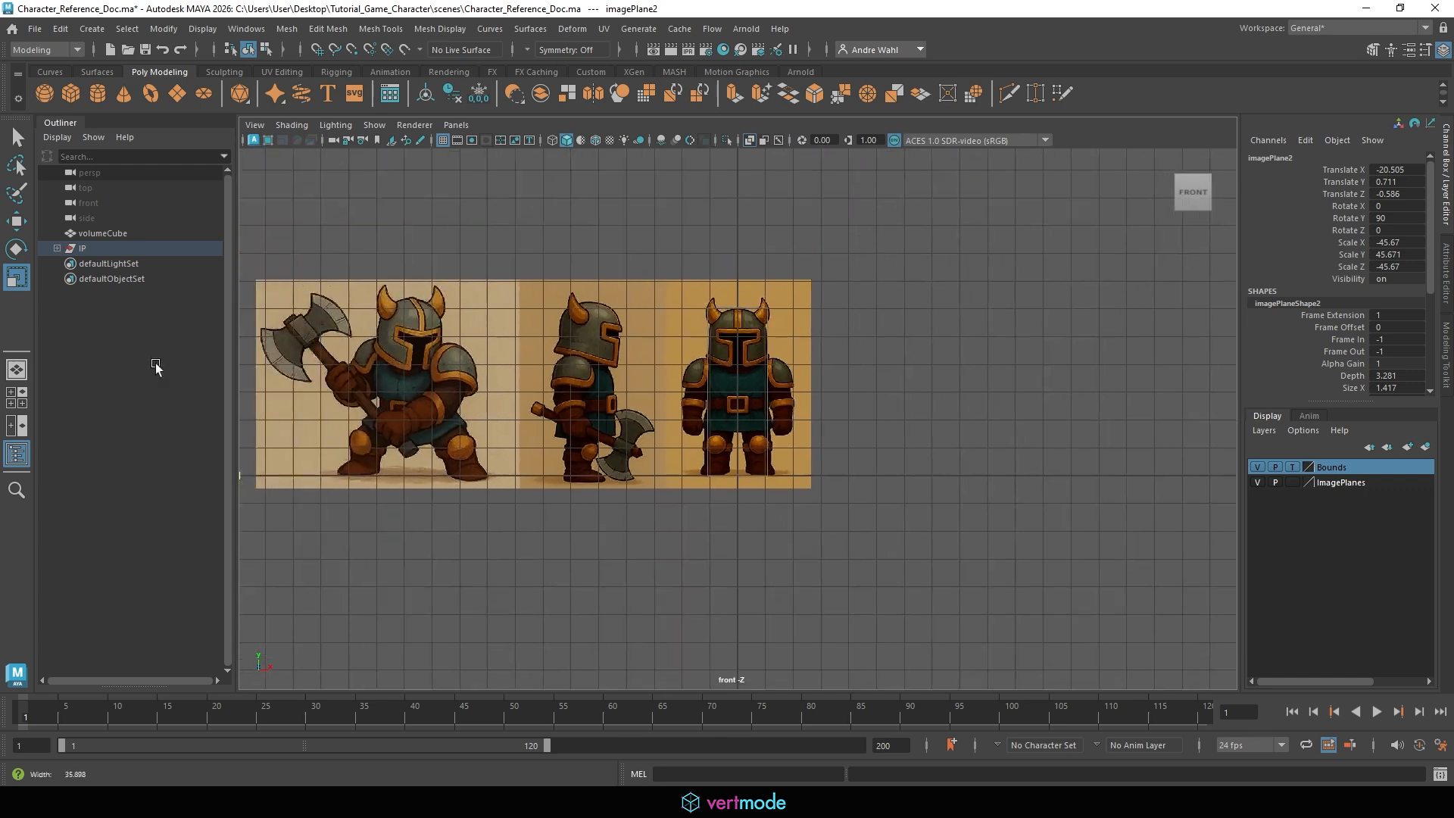
{"action": "middle_click_drag", "start_coordinate": [580, 364], "coordinate": [798, 337], "text": "alt"}
{"action": "left_click", "coordinate": [541, 345]}
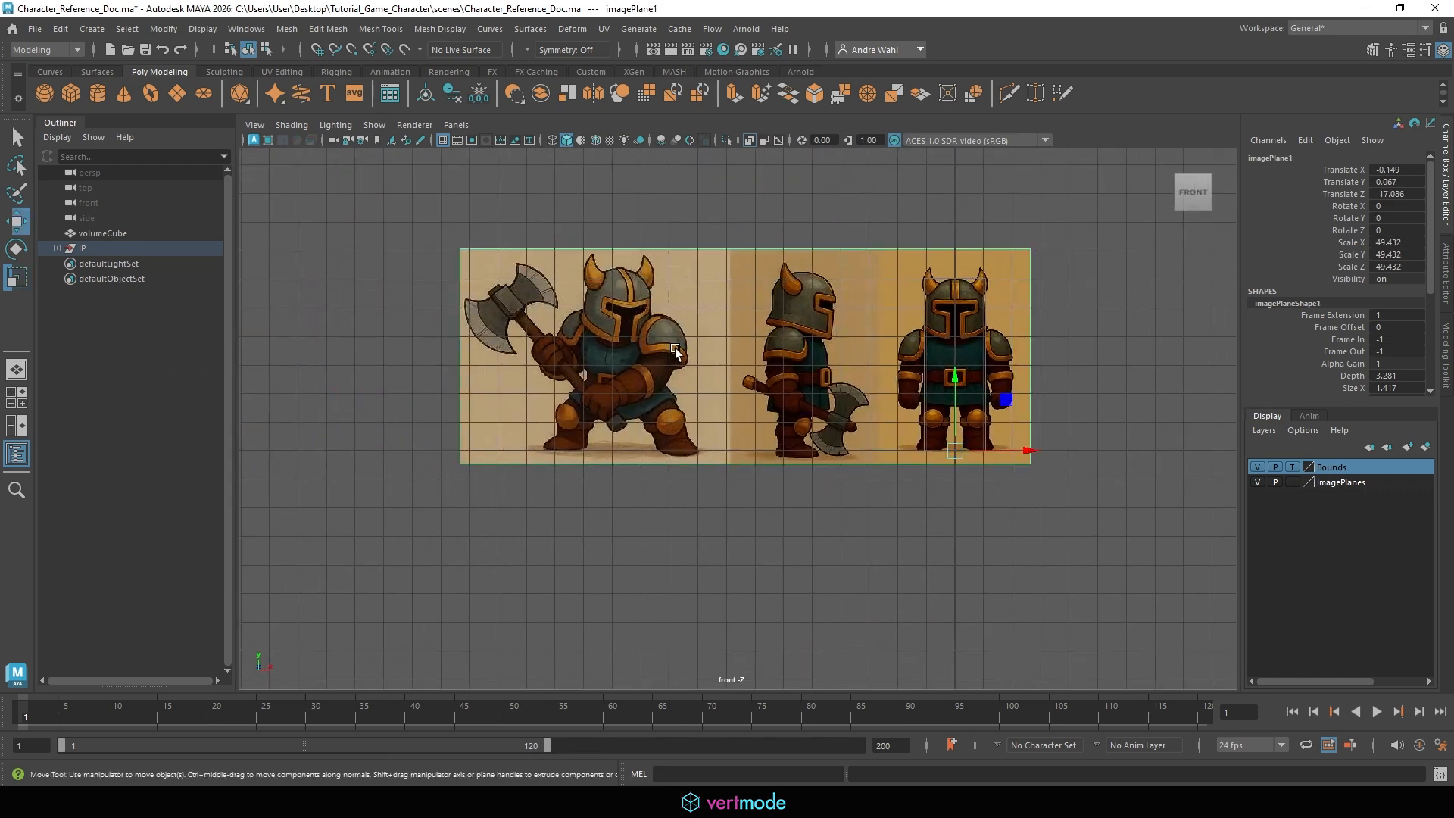
{"action": "key", "text": "w"}
{"action": "left_click_drag", "start_coordinate": [1005, 453], "coordinate": [1290, 455], "text": "shift"}
Move the duplicated image plane in front of the original, to about -11.534 in Translate Z.
{"action": "key", "text": "space"}
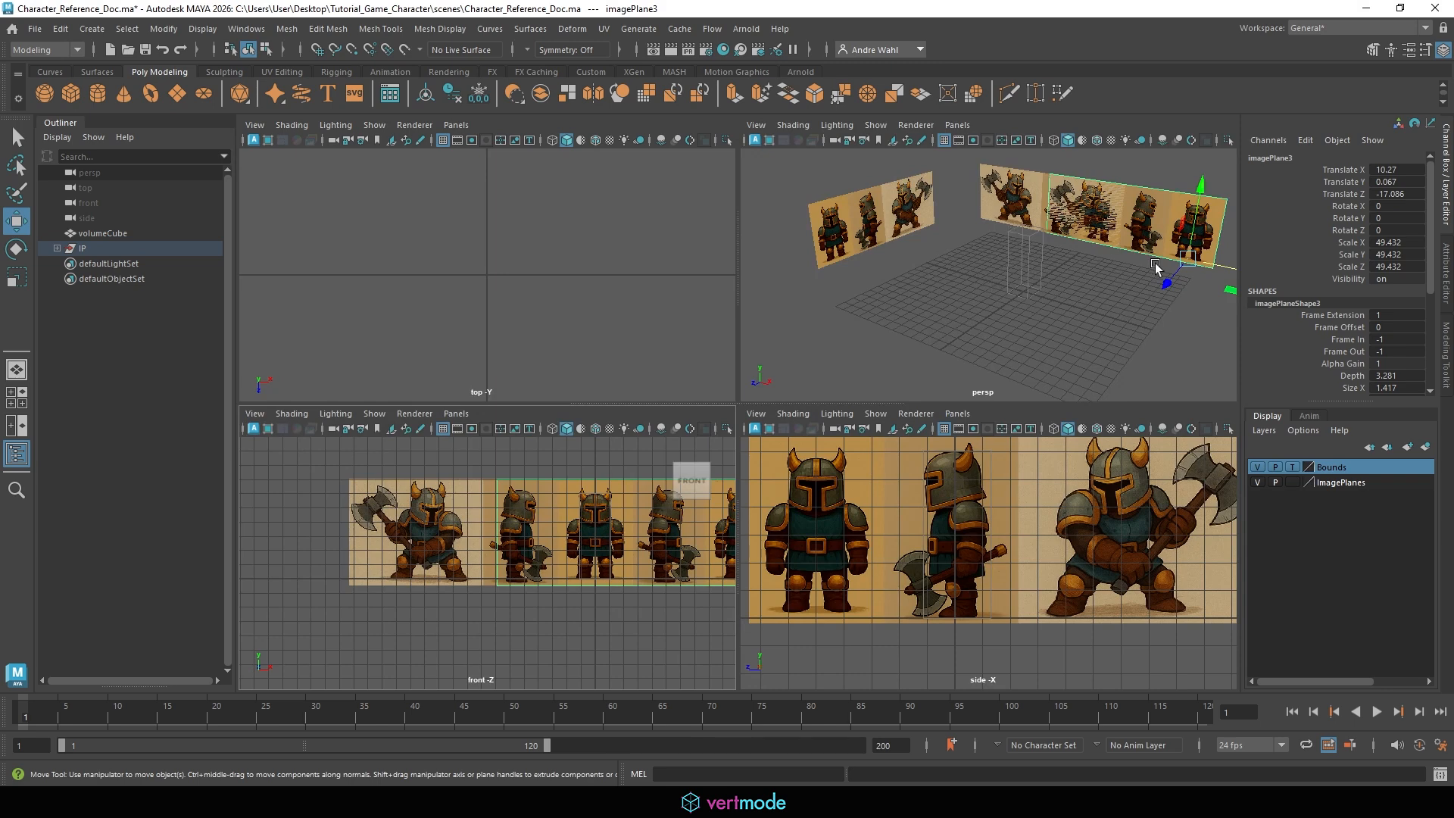
{"action": "left_click_drag", "start_coordinate": [1171, 288], "coordinate": [1152, 298]}
{"action": "key", "text": "space"}
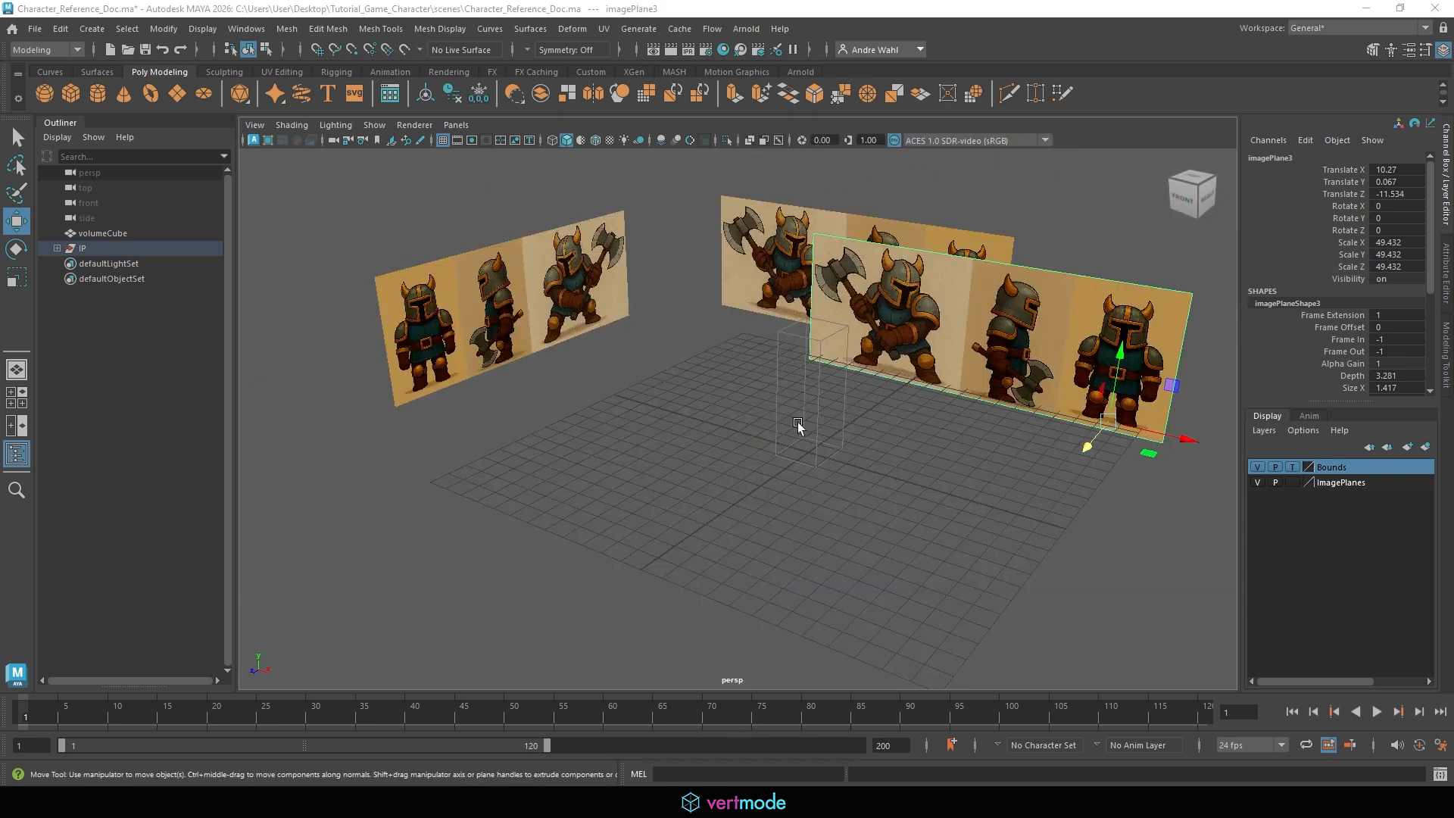
In the front view, move the duplicate's pivot to the lower end of the axe handle.
{"action": "key", "text": "space"}
{"action": "key", "text": "space"}
{"action": "middle_click_drag", "start_coordinate": [710, 466], "coordinate": [507, 513], "text": "alt"}
{"action": "right_click_drag", "start_coordinate": [508, 512], "coordinate": [727, 482], "text": "alt"}
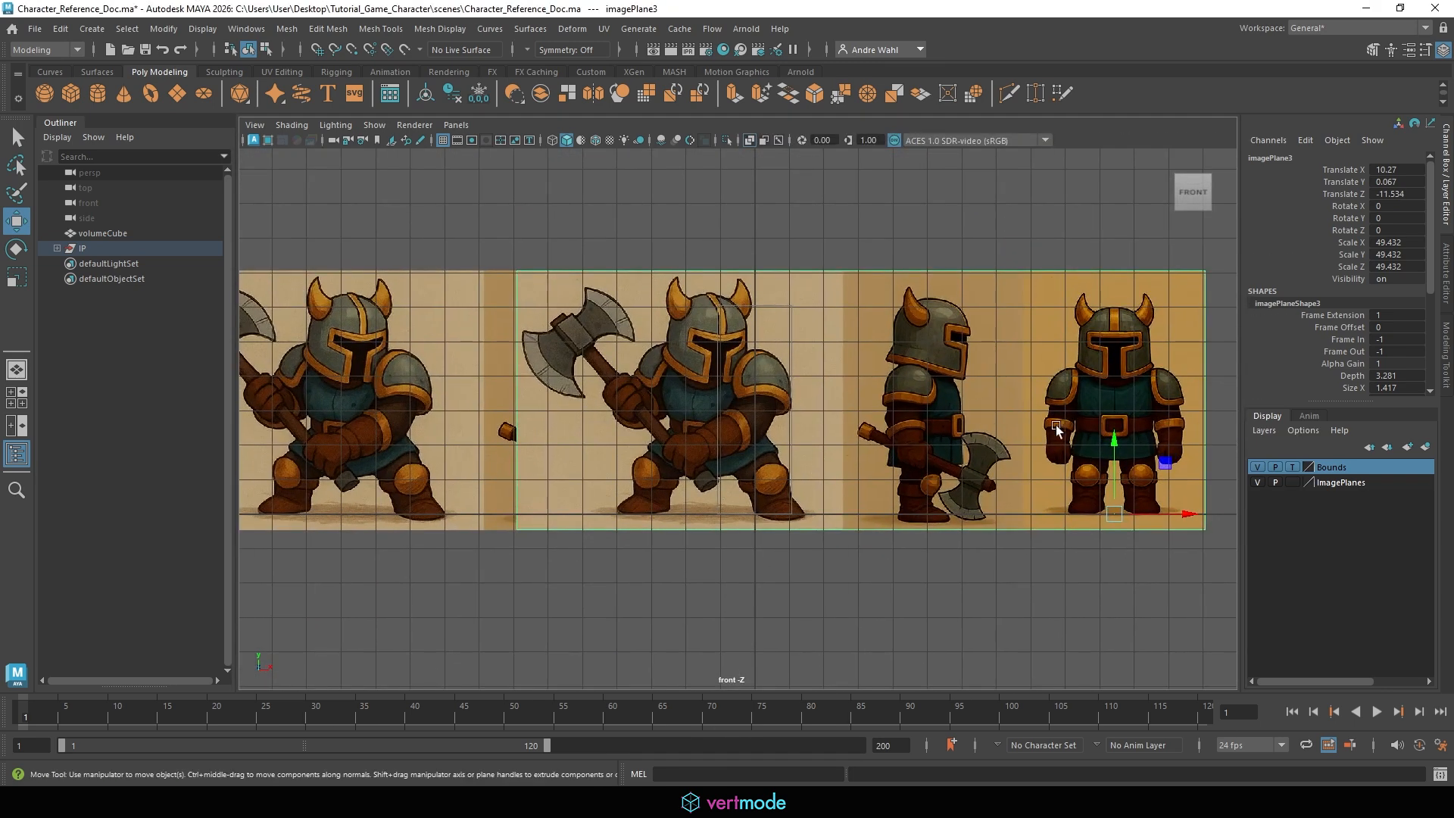
{"action": "key", "text": "d"}
{"action": "left_click_drag", "start_coordinate": [1171, 513], "coordinate": [823, 477]}
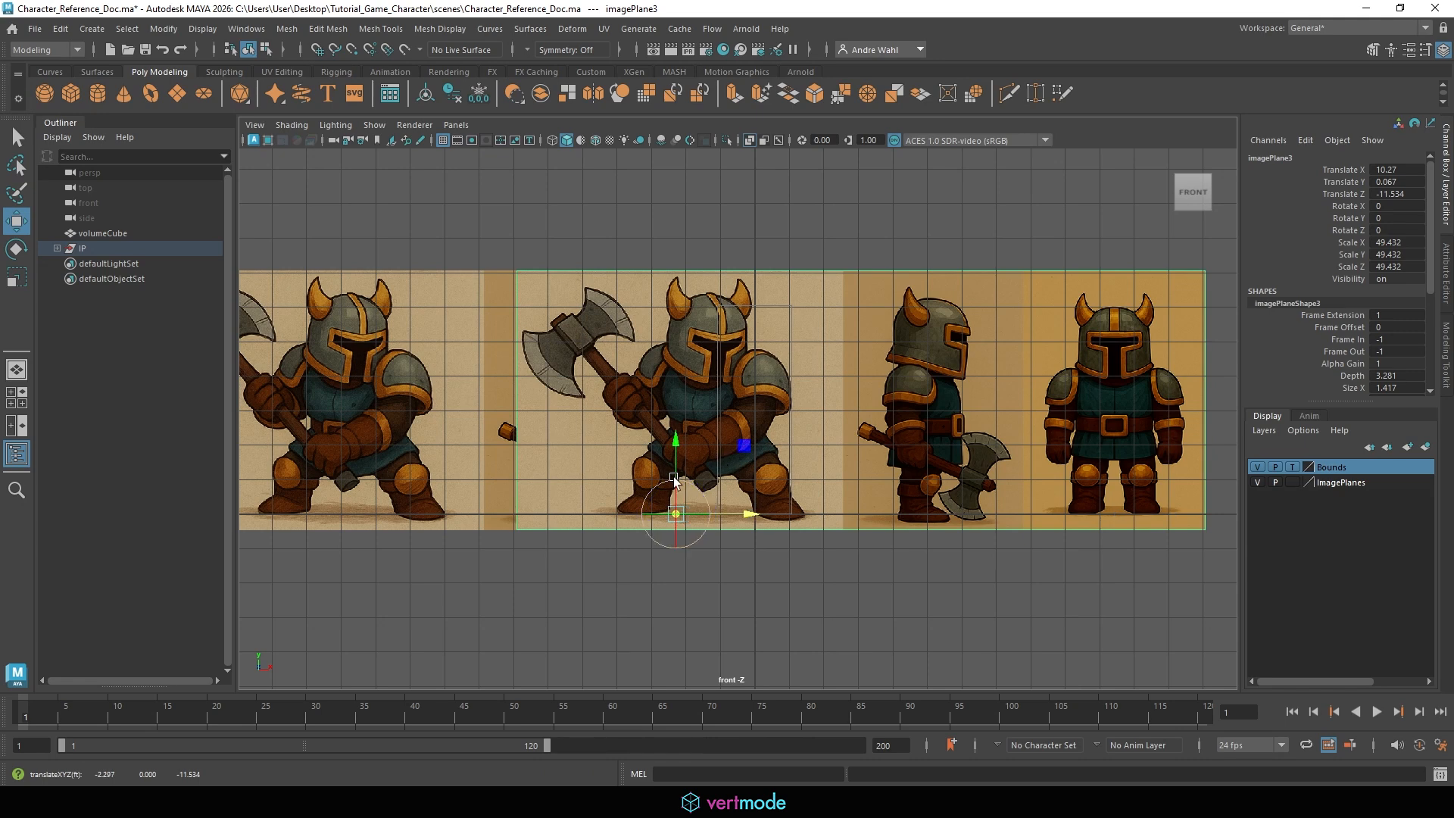
{"action": "left_click_drag", "start_coordinate": [680, 514], "coordinate": [707, 478]}
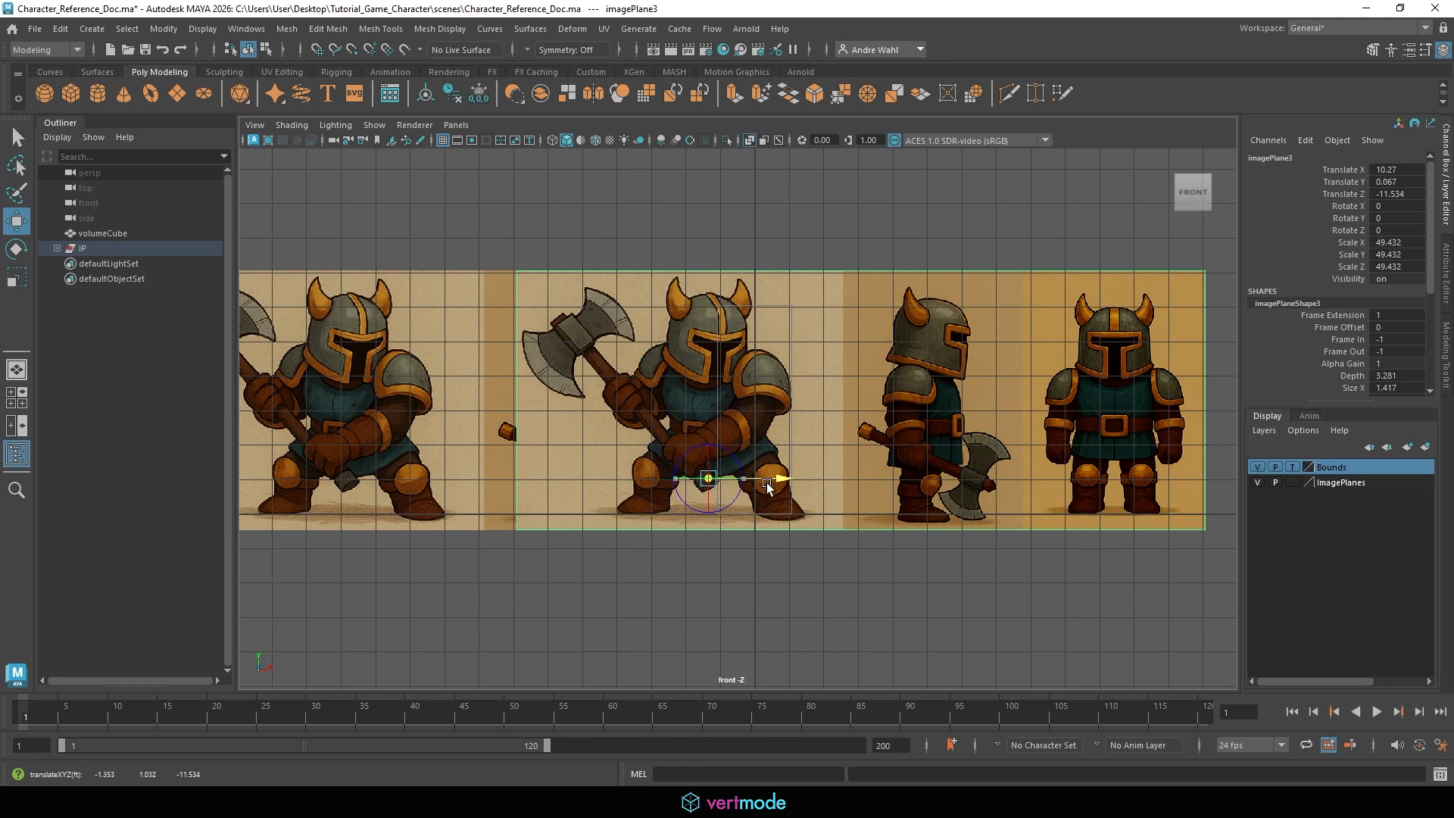
{"action": "left_click_drag", "start_coordinate": [712, 428], "coordinate": [718, 437]}
Stand the axe upright by rotating the duplicate to about -41.631 in Rotate Z and shifting it to about 11.565 in Translate X.
{"action": "key", "text": "e"}
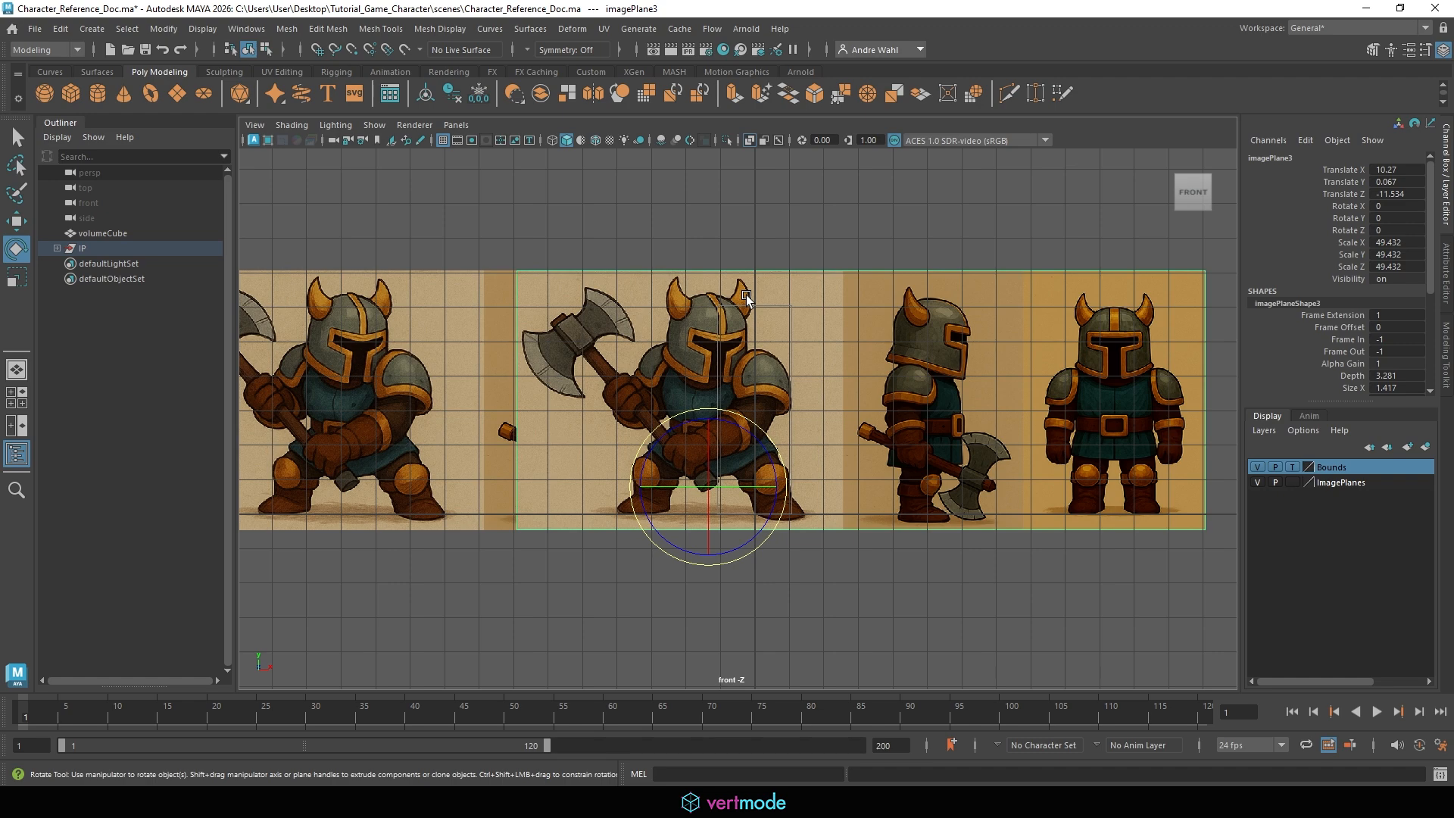
{"action": "left_click_drag", "start_coordinate": [765, 421], "coordinate": [775, 497]}
{"action": "scroll", "coordinate": [733, 408], "scroll_direction": "up", "scroll_amount": 3}
{"action": "key", "text": "w"}
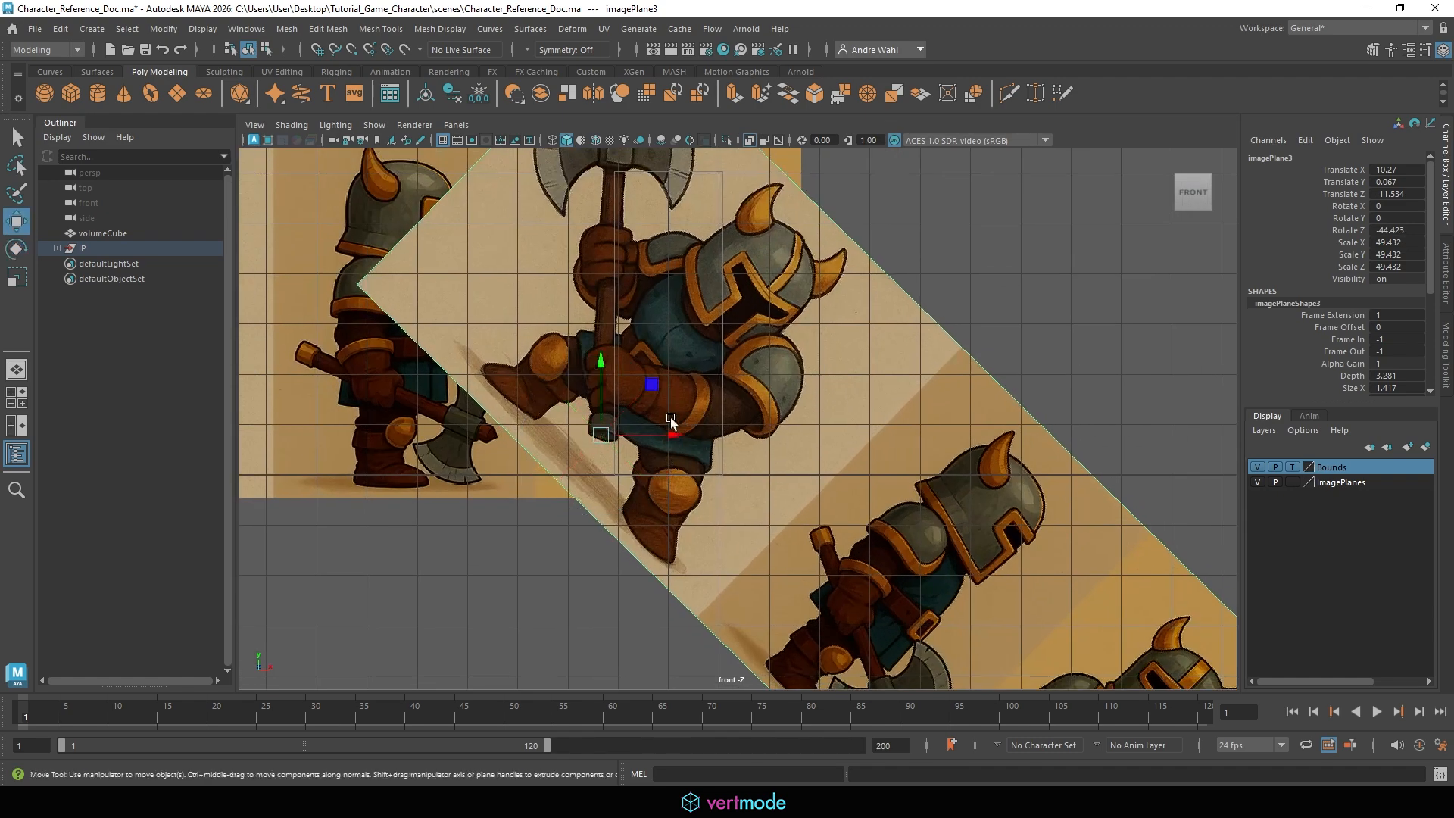
{"action": "left_click_drag", "start_coordinate": [671, 422], "coordinate": [683, 459]}
{"action": "key", "text": "e"}
{"action": "left_click_drag", "start_coordinate": [724, 395], "coordinate": [727, 402]}
{"action": "middle_click_drag", "start_coordinate": [727, 337], "coordinate": [720, 485], "text": "alt"}
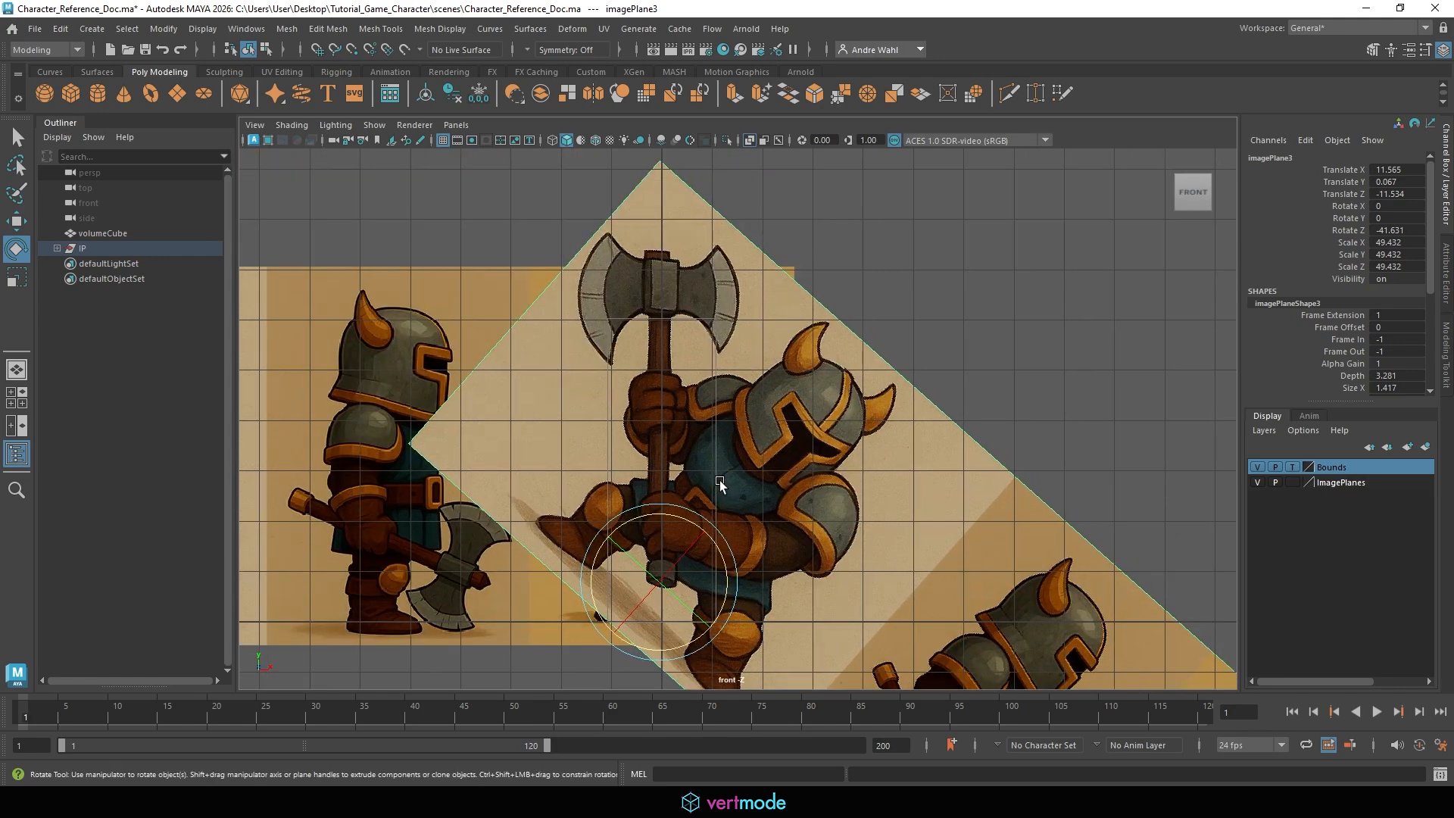
Lower the rotated duplicate to about -0.724 in Translate Y so the axe handle's end sits on the ground line, and deselect it.
{"action": "key", "text": "w"}
{"action": "middle_click_drag", "start_coordinate": [663, 542], "coordinate": [659, 413], "text": "alt"}
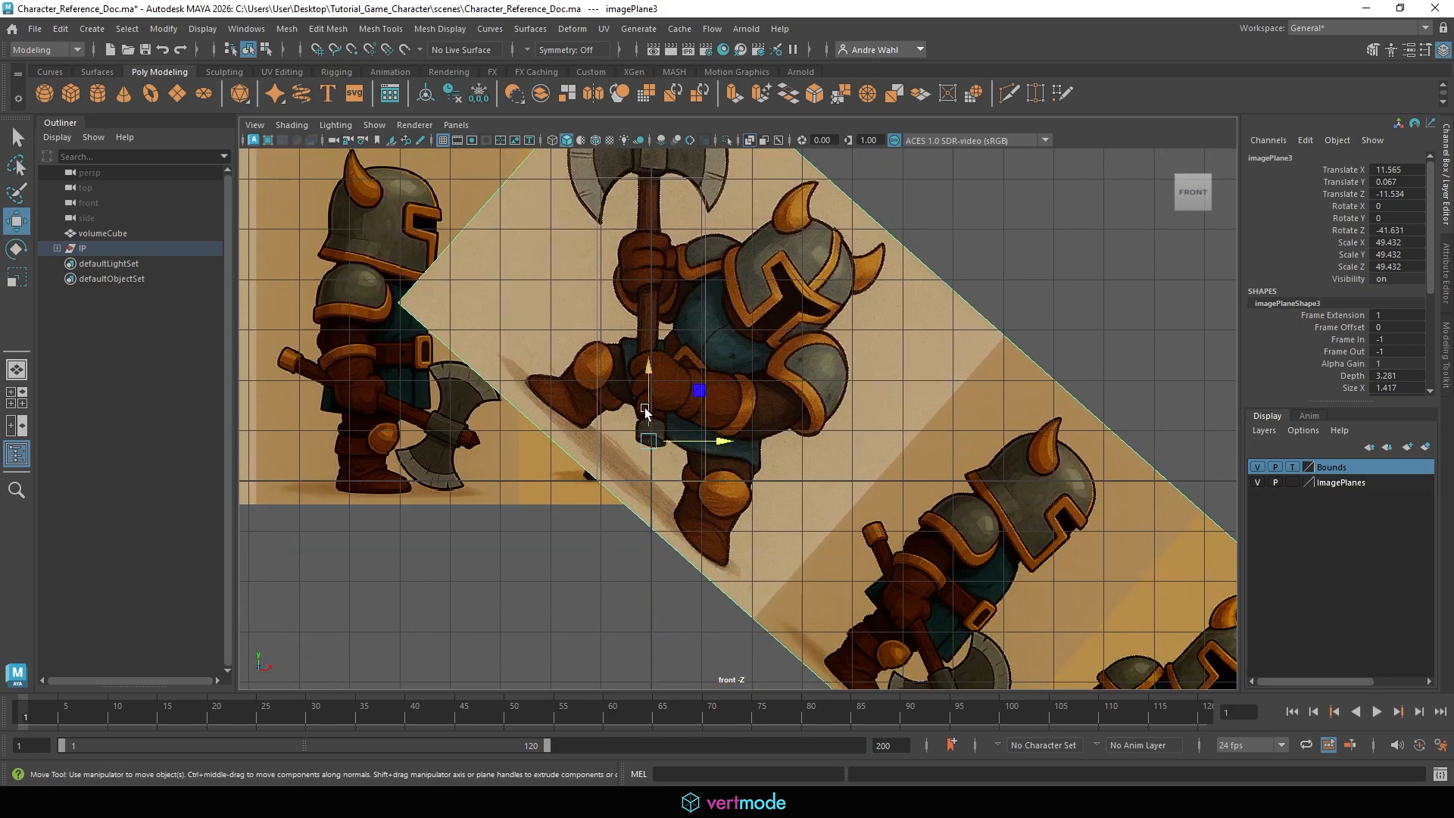
{"action": "left_click_drag", "start_coordinate": [646, 414], "coordinate": [647, 459]}
{"action": "key", "text": "x"}
{"action": "left_click", "coordinate": [940, 278]}
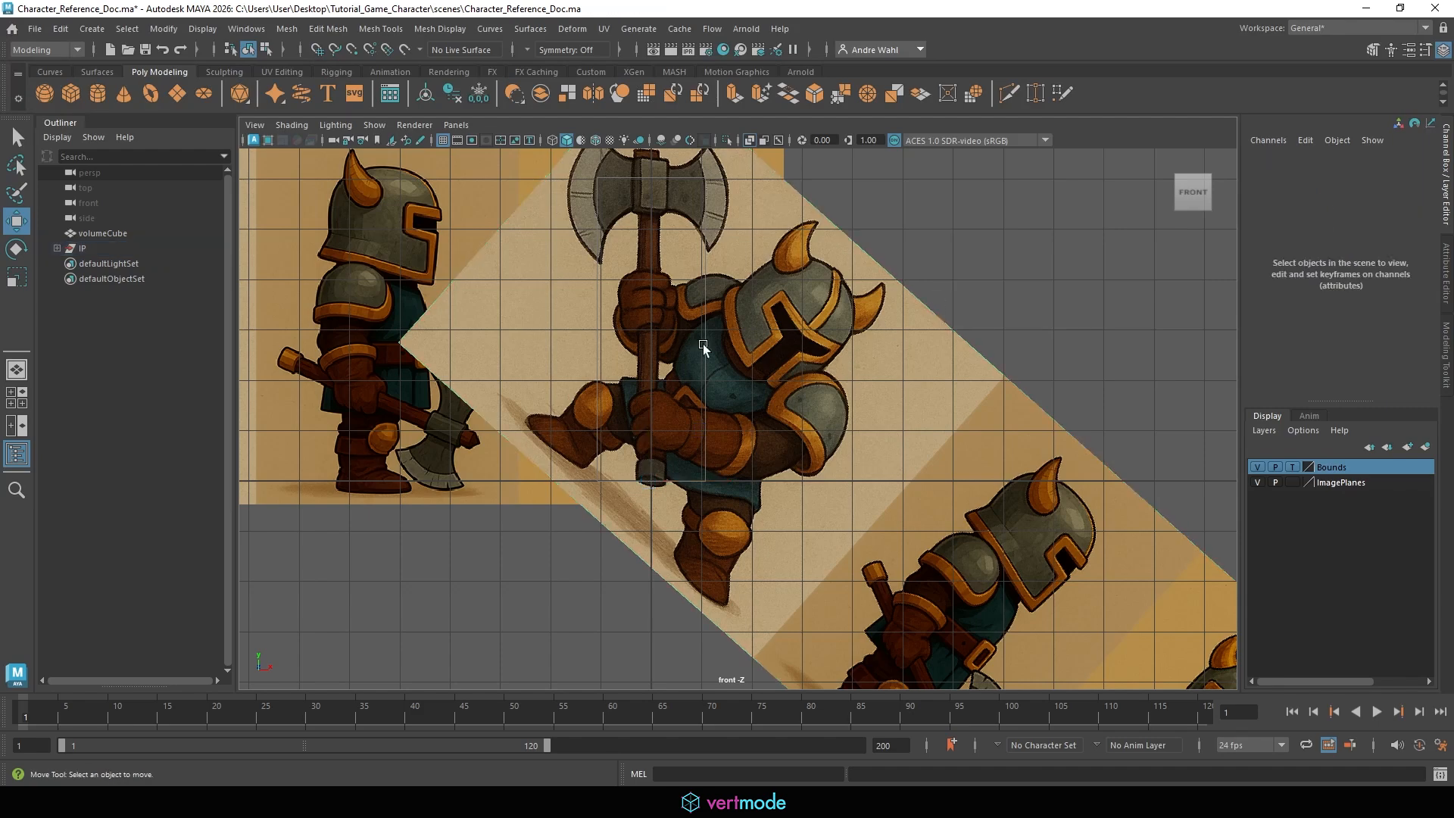
Reselect the rotated image plane and examine the upright axe's placement in the front and perspective views.
{"action": "left_click_drag", "start_coordinate": [704, 345], "coordinate": [829, 327], "text": "alt"}
{"action": "middle_click_drag", "start_coordinate": [829, 327], "coordinate": [824, 397], "text": "alt"}
{"action": "left_click", "coordinate": [804, 387]}
{"action": "middle_click_drag", "start_coordinate": [670, 389], "coordinate": [677, 333], "text": "alt"}
{"action": "right_click_drag", "start_coordinate": [677, 333], "coordinate": [615, 336], "text": "alt"}
{"action": "middle_click_drag", "start_coordinate": [826, 309], "coordinate": [825, 271], "text": "alt"}
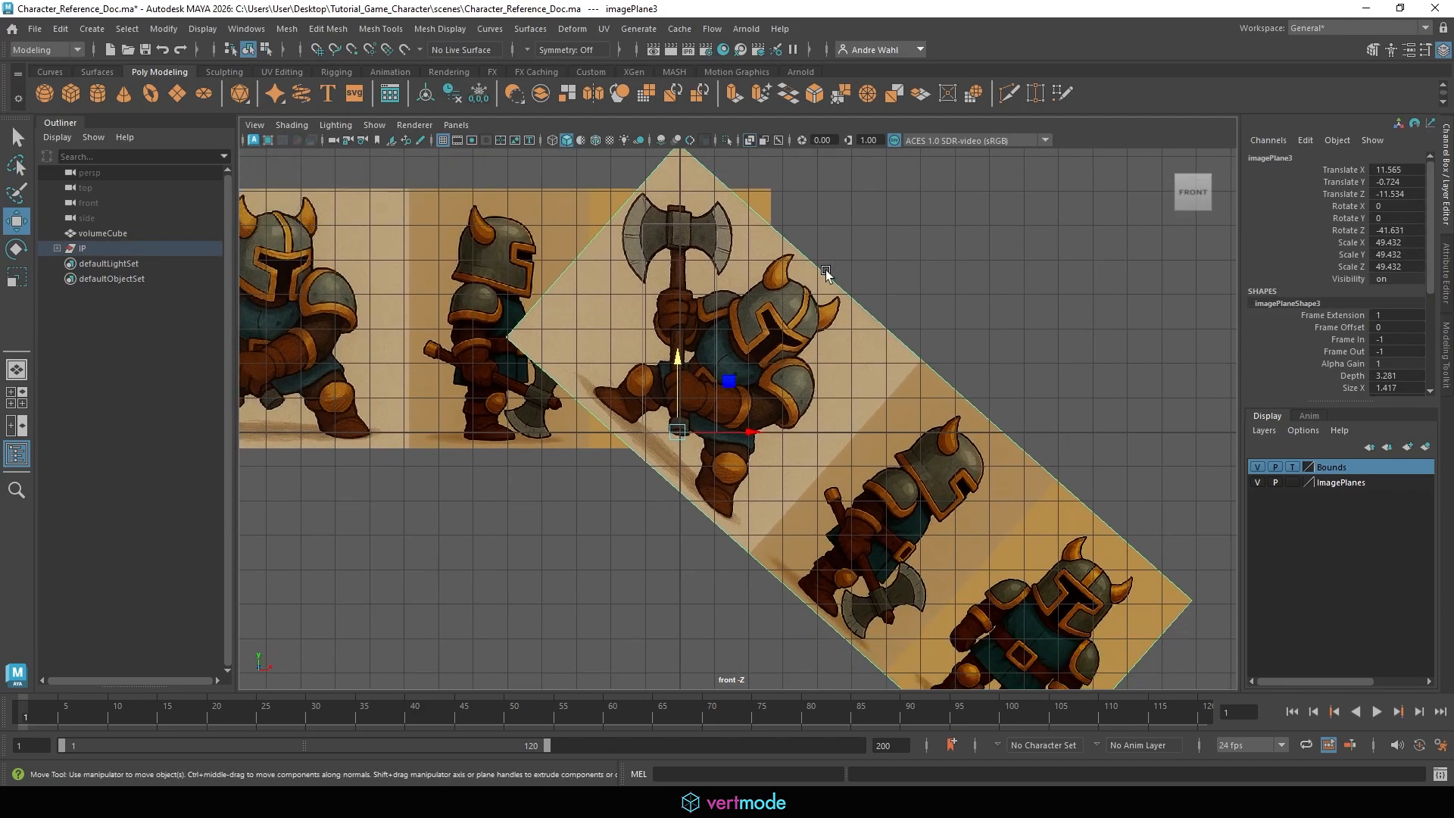
{"action": "right_click_drag", "start_coordinate": [825, 270], "coordinate": [920, 374], "text": "alt"}
{"action": "middle_click_drag", "start_coordinate": [920, 374], "coordinate": [931, 433], "text": "alt"}
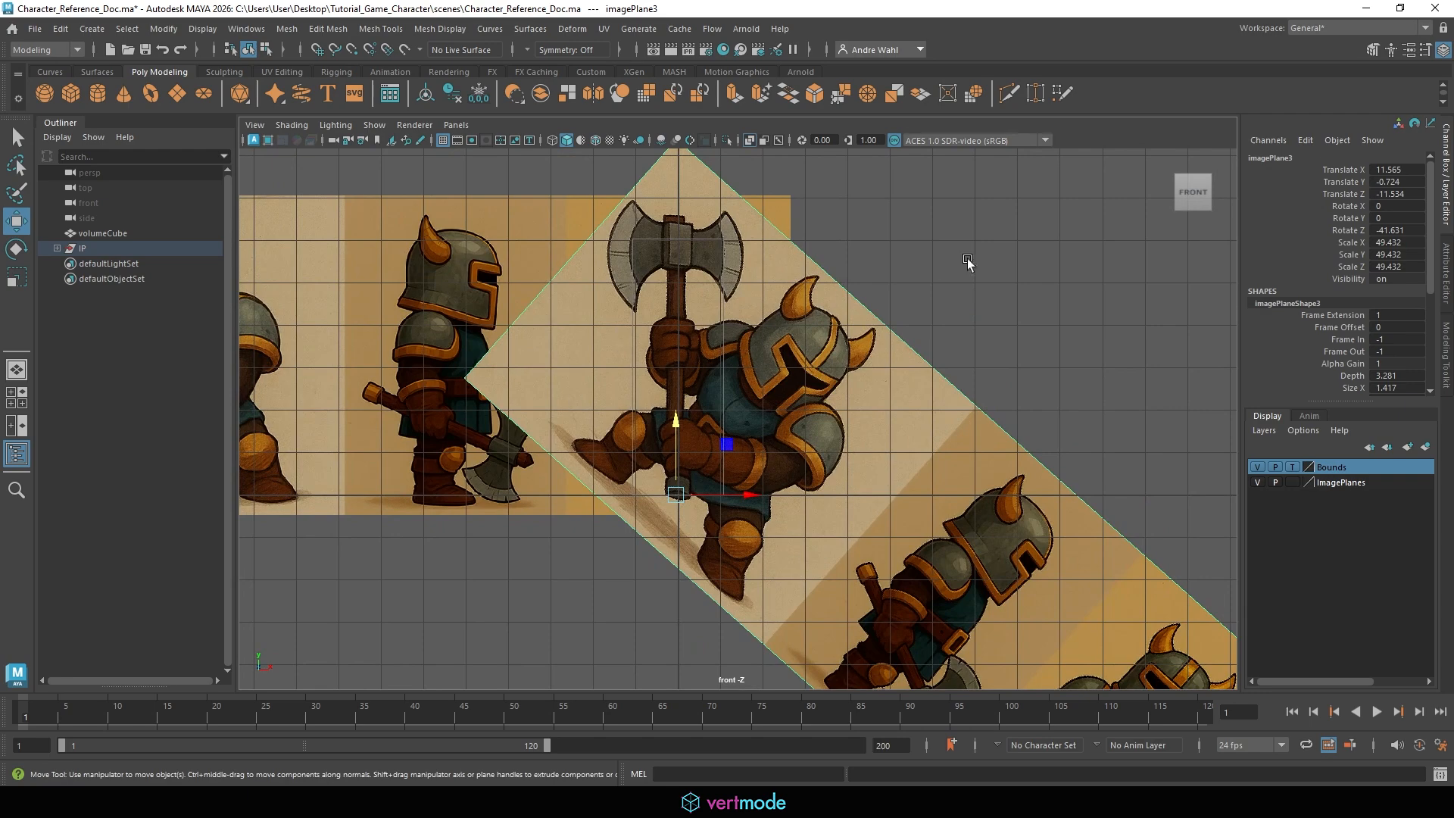
{"action": "key", "text": "space"}
{"action": "key", "text": "space"}
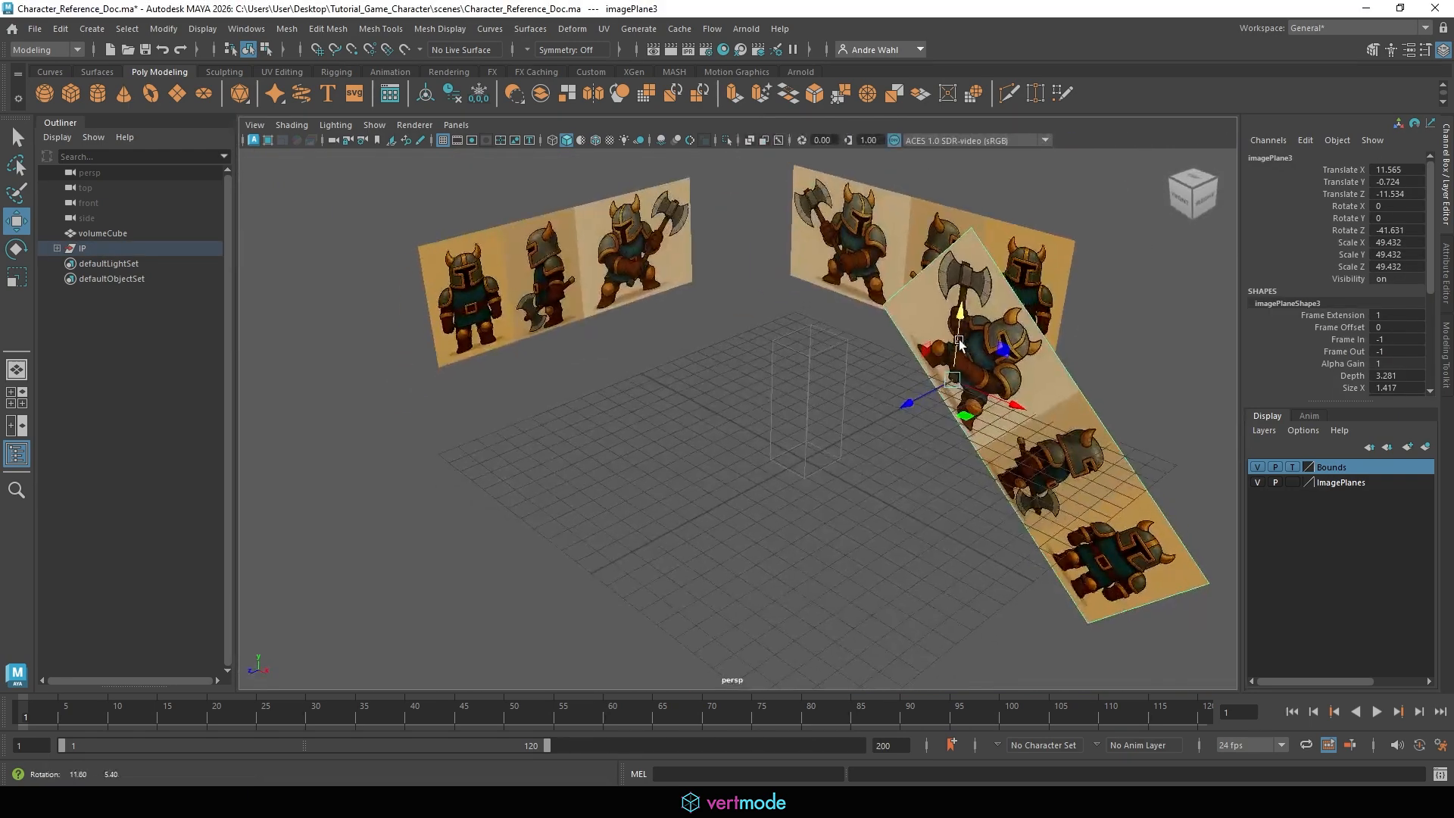
{"action": "scroll", "coordinate": [959, 343], "scroll_direction": "down", "scroll_amount": 1}
{"action": "scroll", "coordinate": [974, 349], "scroll_direction": "up", "scroll_amount": 3}
{"action": "key", "text": "space"}
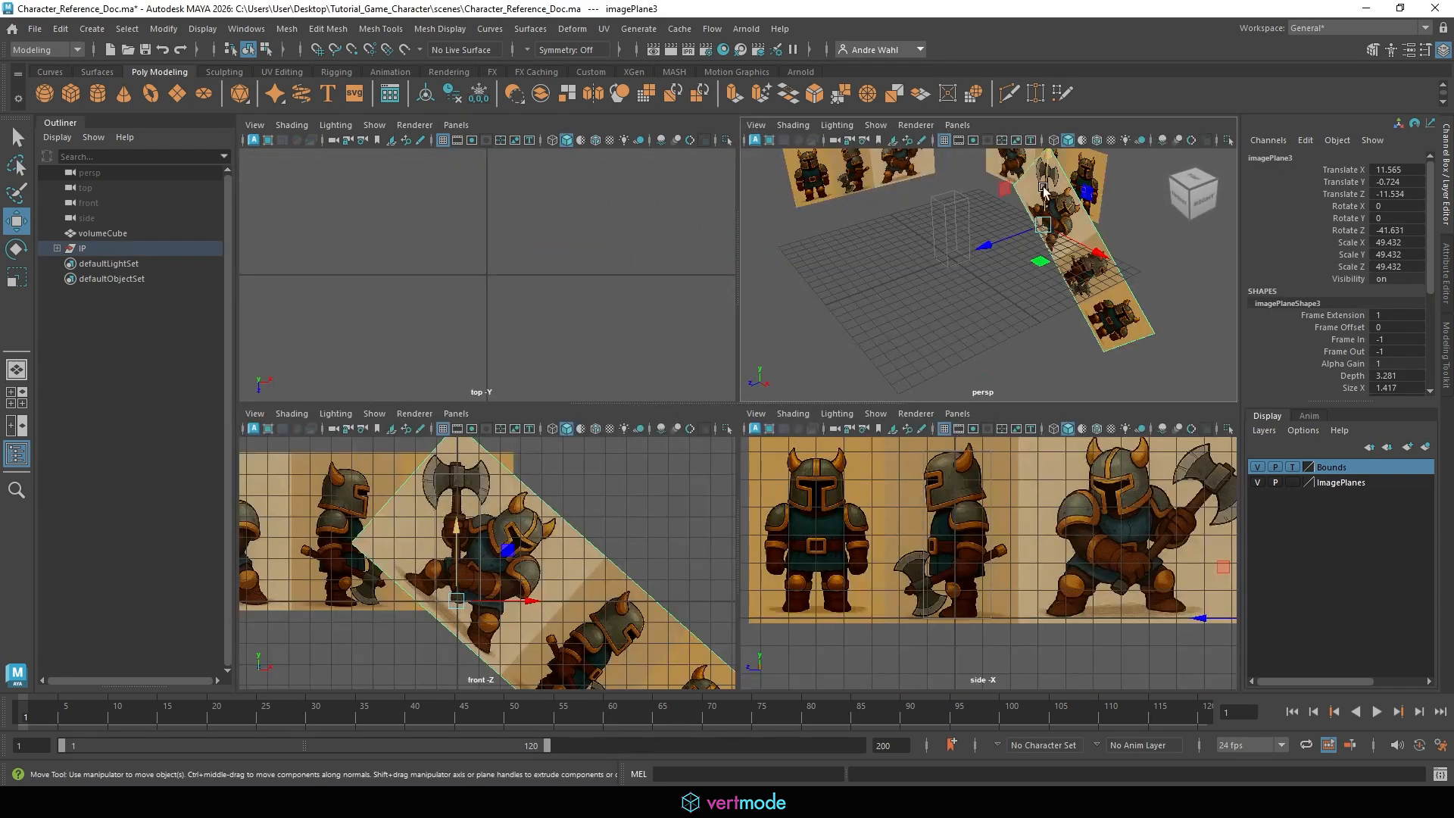
{"action": "key", "text": "space"}
{"action": "left_click_drag", "start_coordinate": [1044, 189], "coordinate": [990, 299], "text": "alt"}
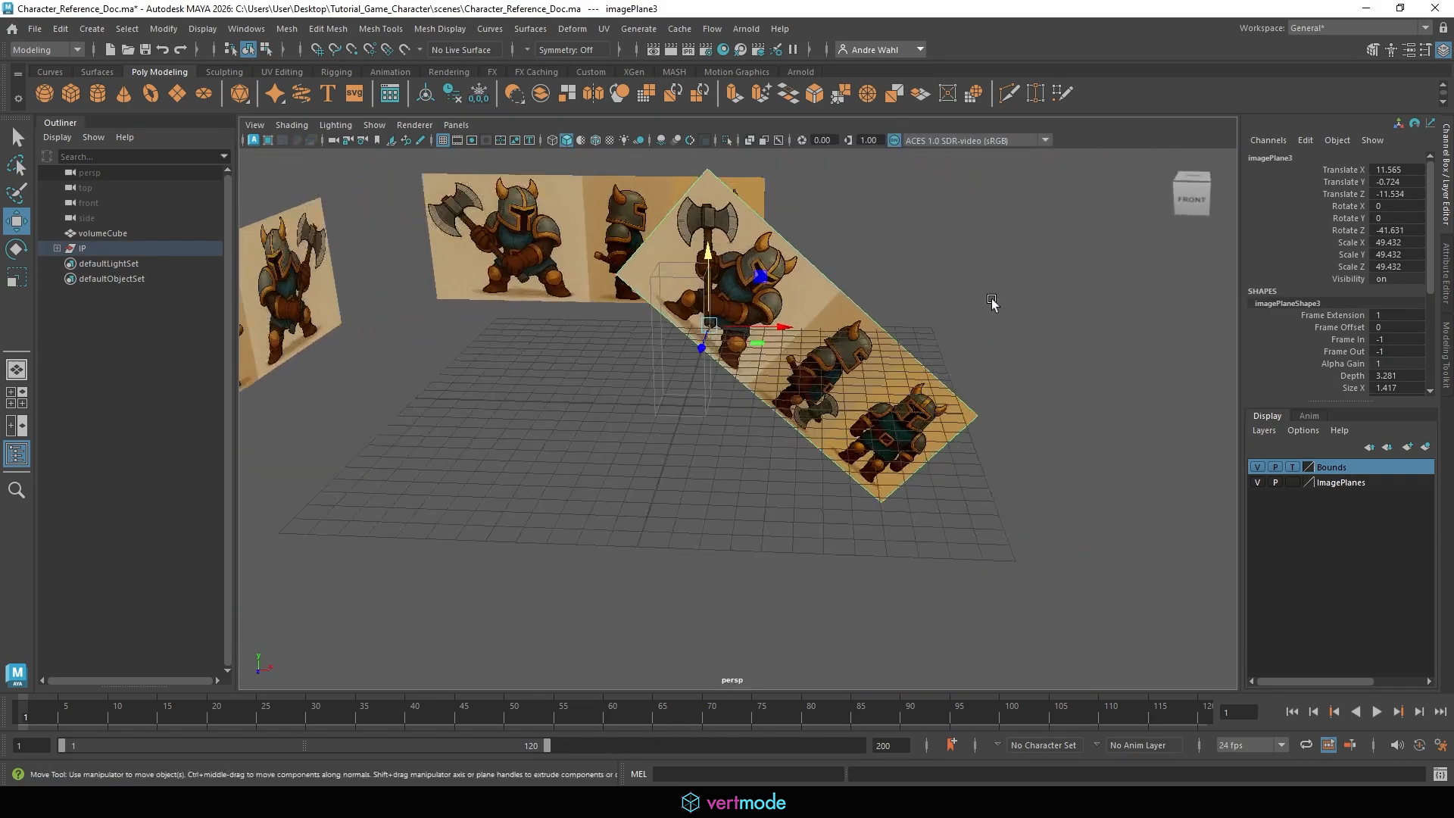
Expand the IP group and rename the rotated axe image plane as Front_Axe.
{"action": "left_click", "coordinate": [55, 248]}
{"action": "double_click", "coordinate": [113, 295]}
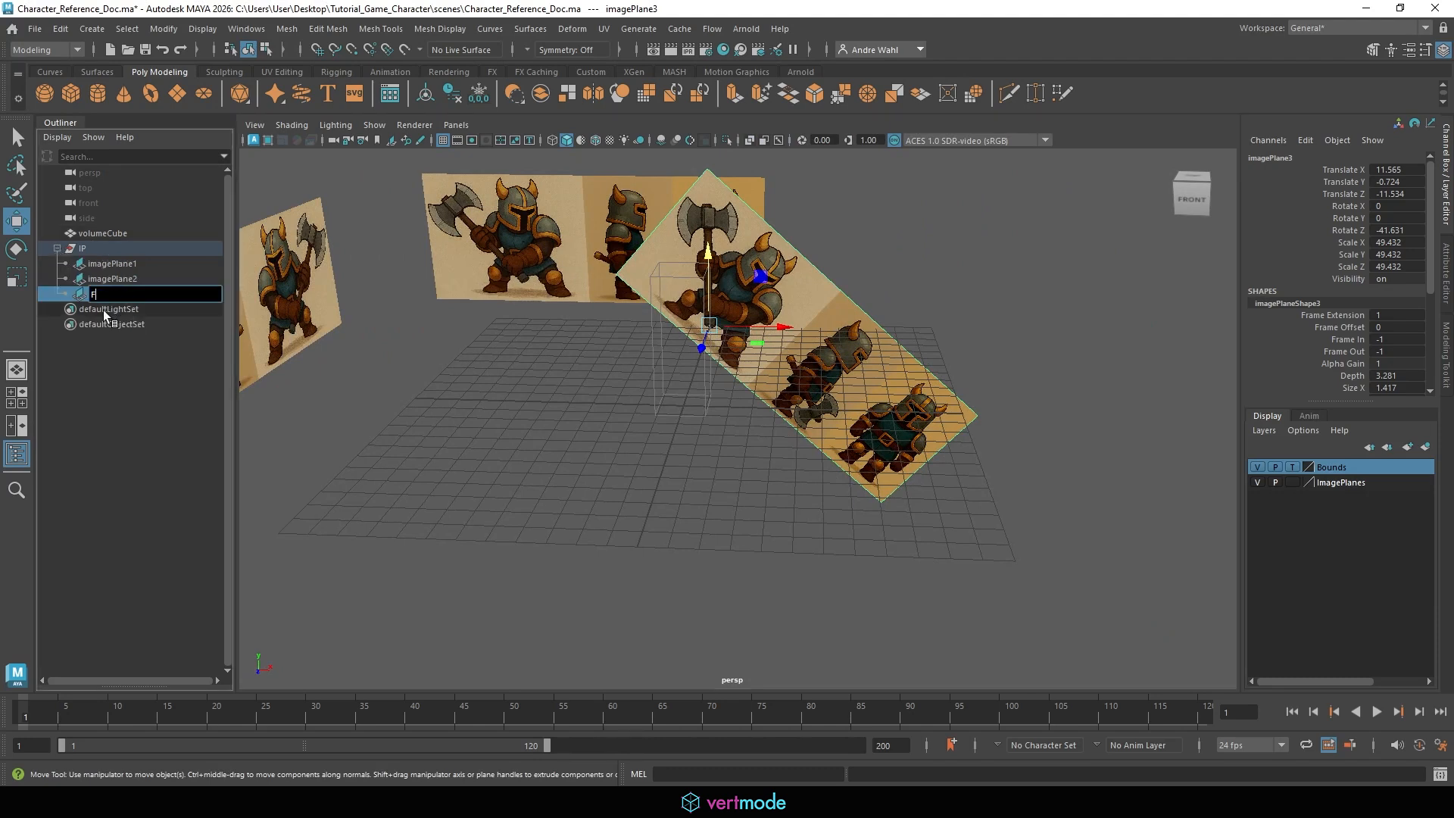
{"action": "type", "text": "Front_Axe"}
{"action": "key", "text": "Return"}
Rename imagePlane1 in the IP group as Char_Front.
{"action": "left_click", "coordinate": [124, 265]}
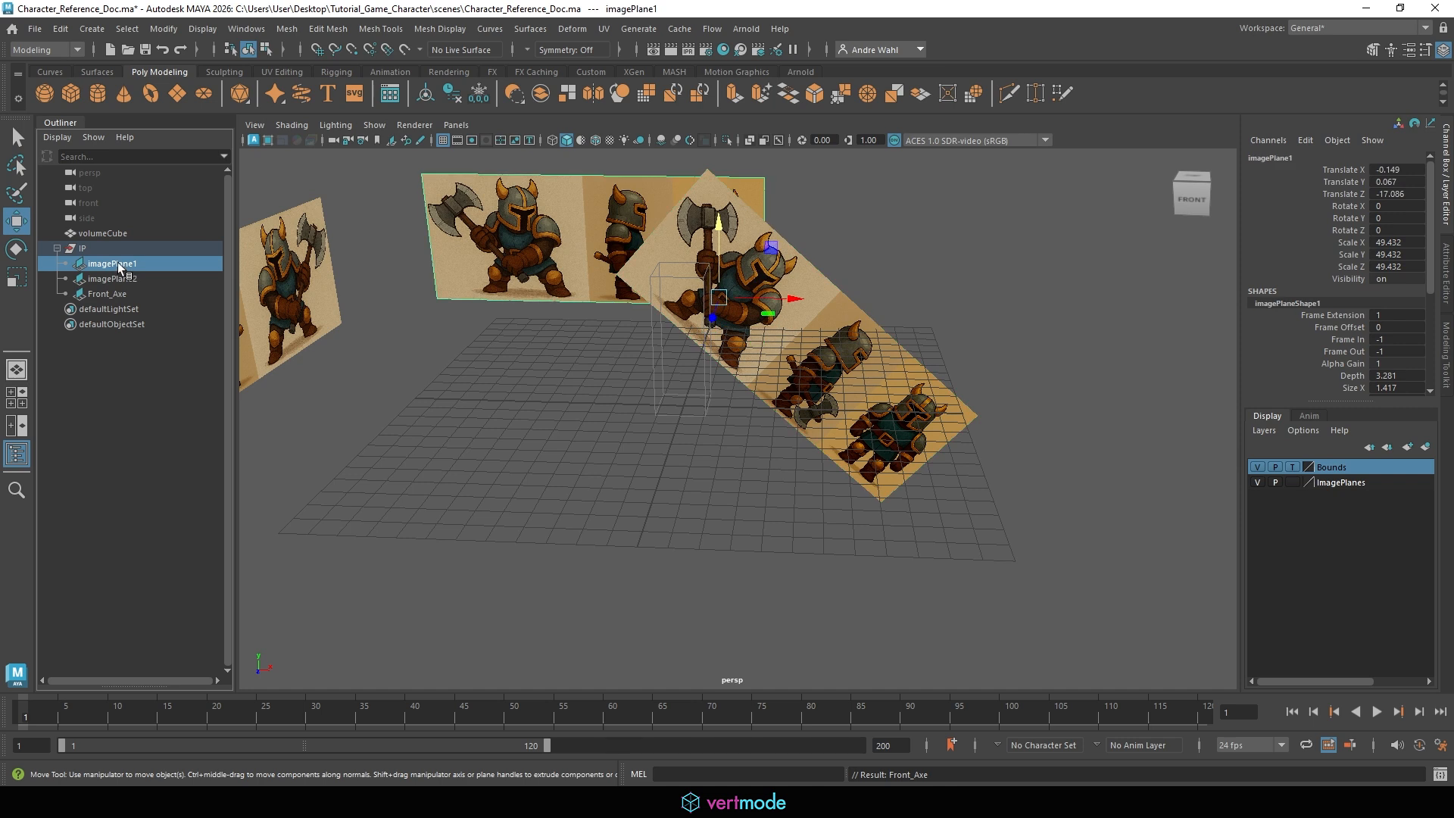
{"action": "double_click", "coordinate": [121, 265]}
{"action": "type", "text": "Cha"}
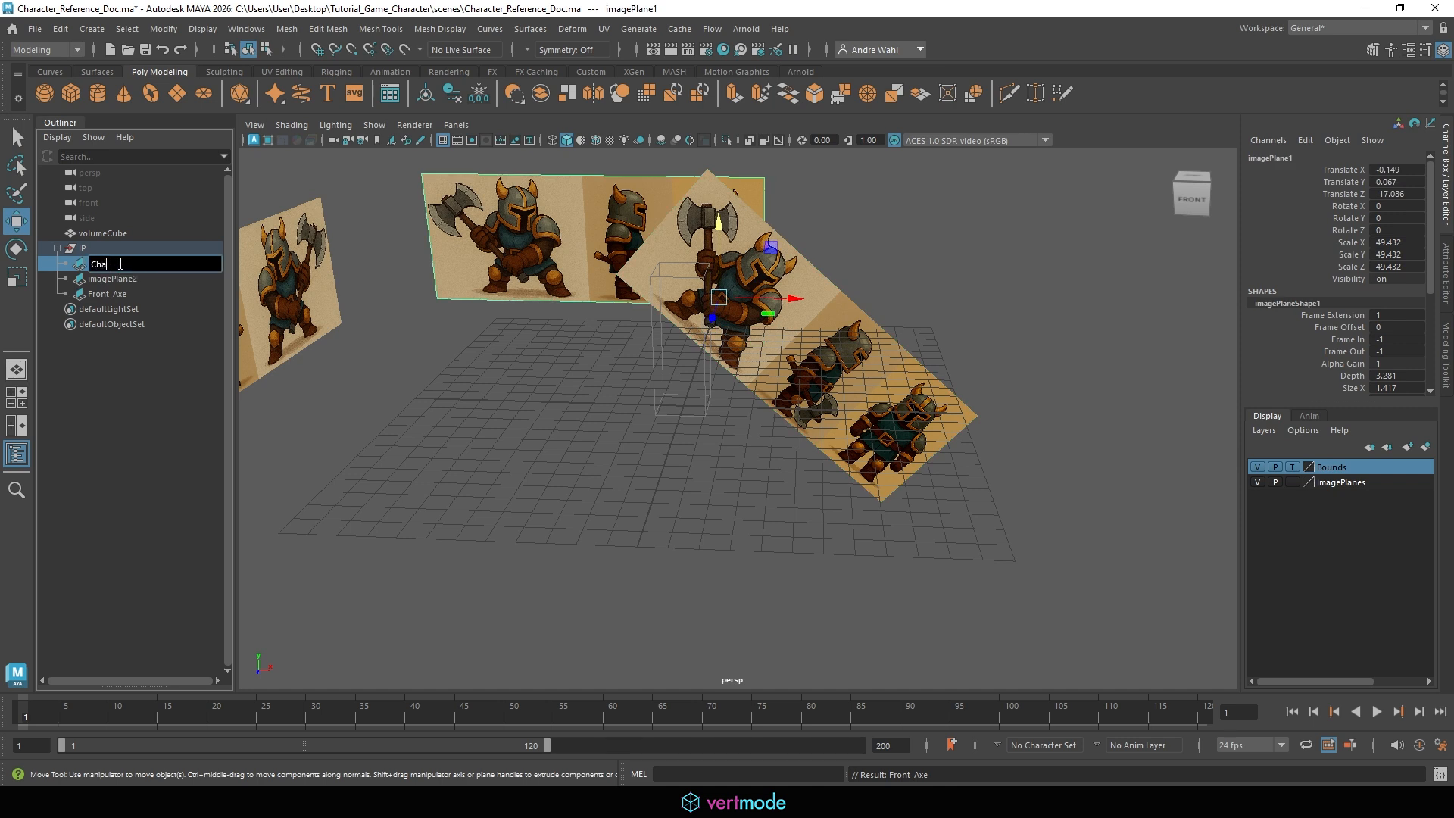
{"action": "type", "text": "t_Front"}
{"action": "key", "text": "Return"}
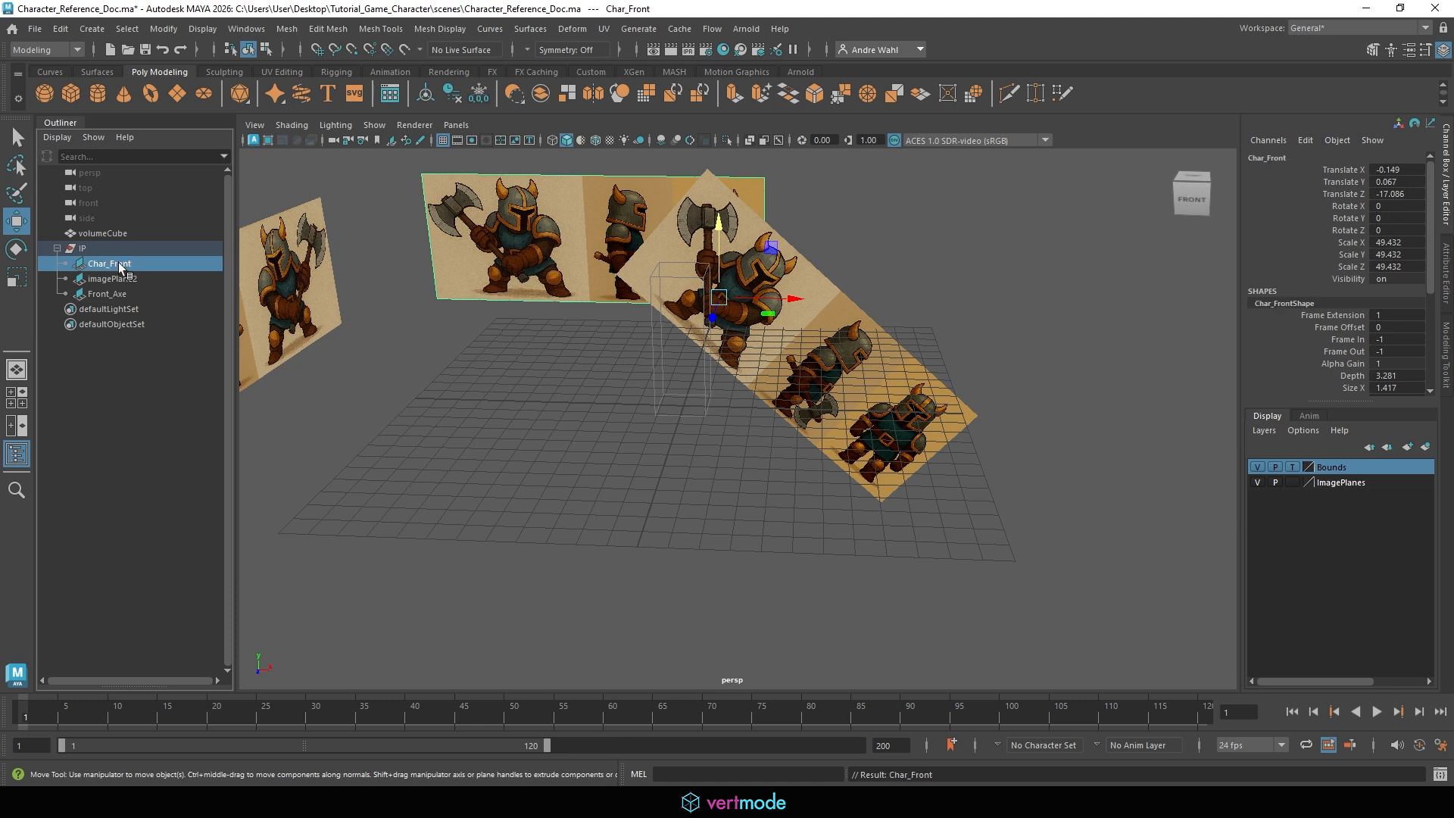
Rename imagePlane2 in the IP group as Char_Side.
{"action": "double_click", "coordinate": [125, 279]}
{"action": "type", "text": "c"}
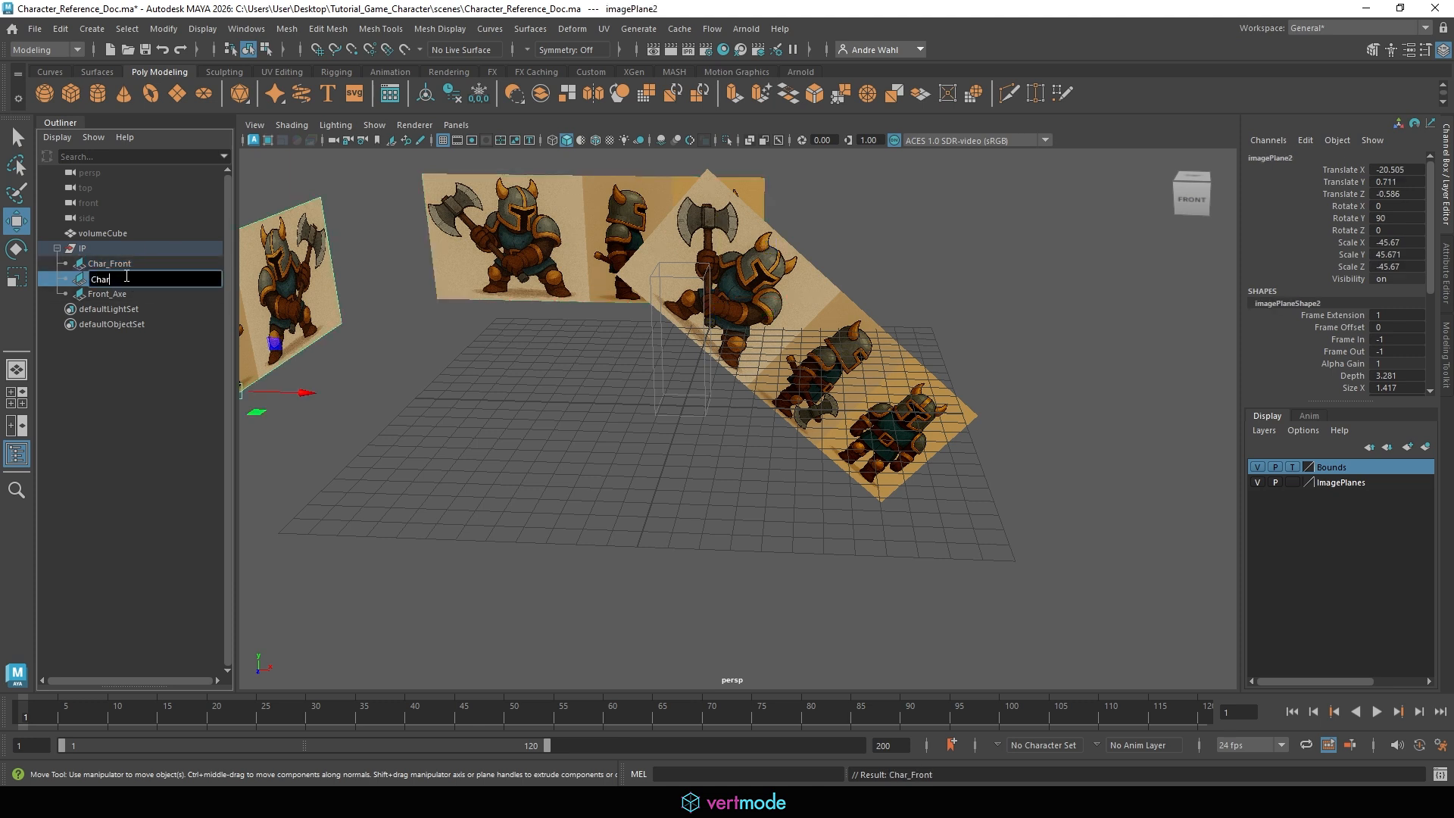
{"action": "type", "text": "har_Side"}
{"action": "key", "text": "Return"}
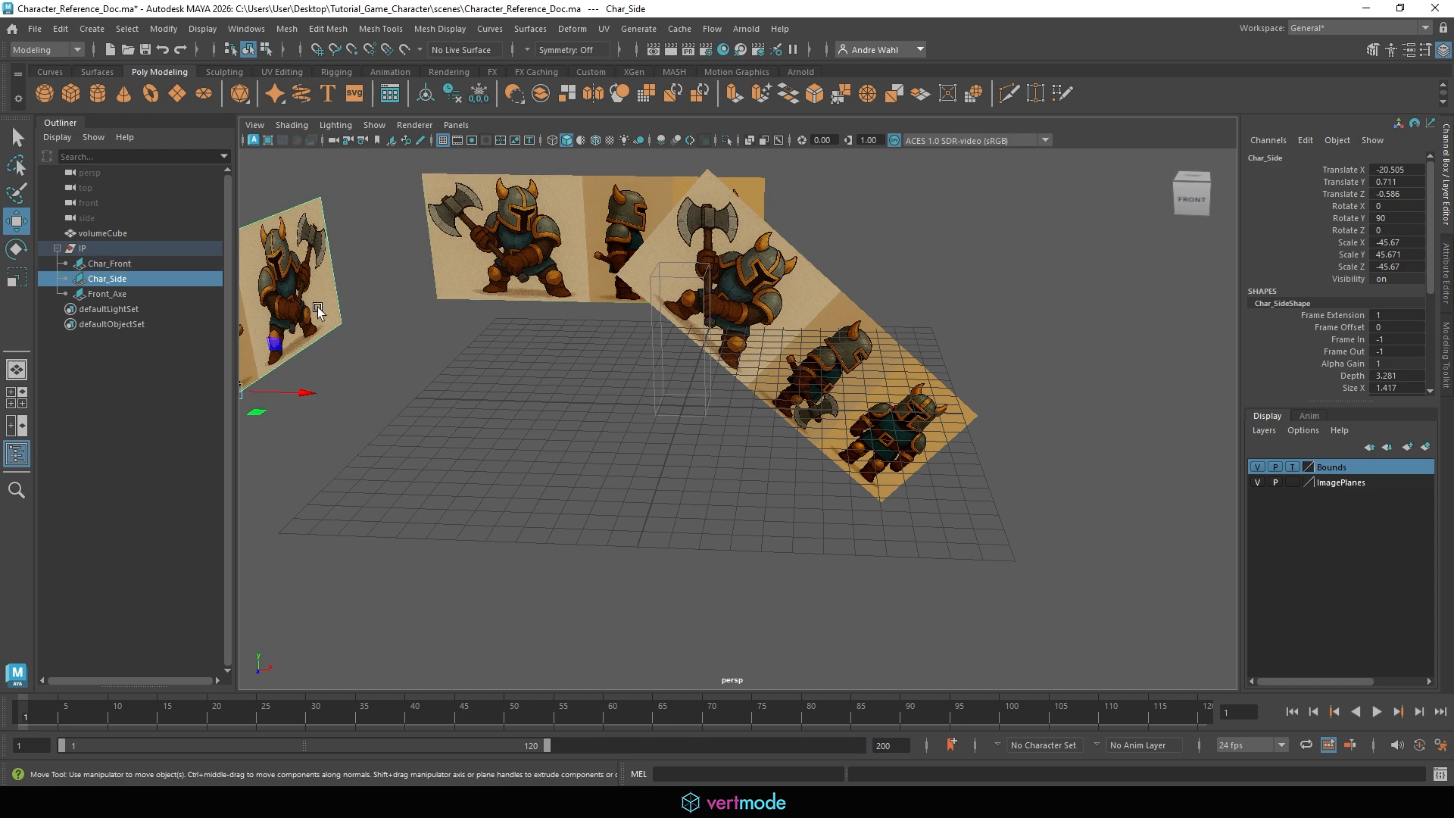
Duplicate Char_Side, shift the copy along Z in the side view, and bring it forward to about -17.094 in Translate X.
{"action": "key", "text": "space"}
{"action": "key", "text": "space"}
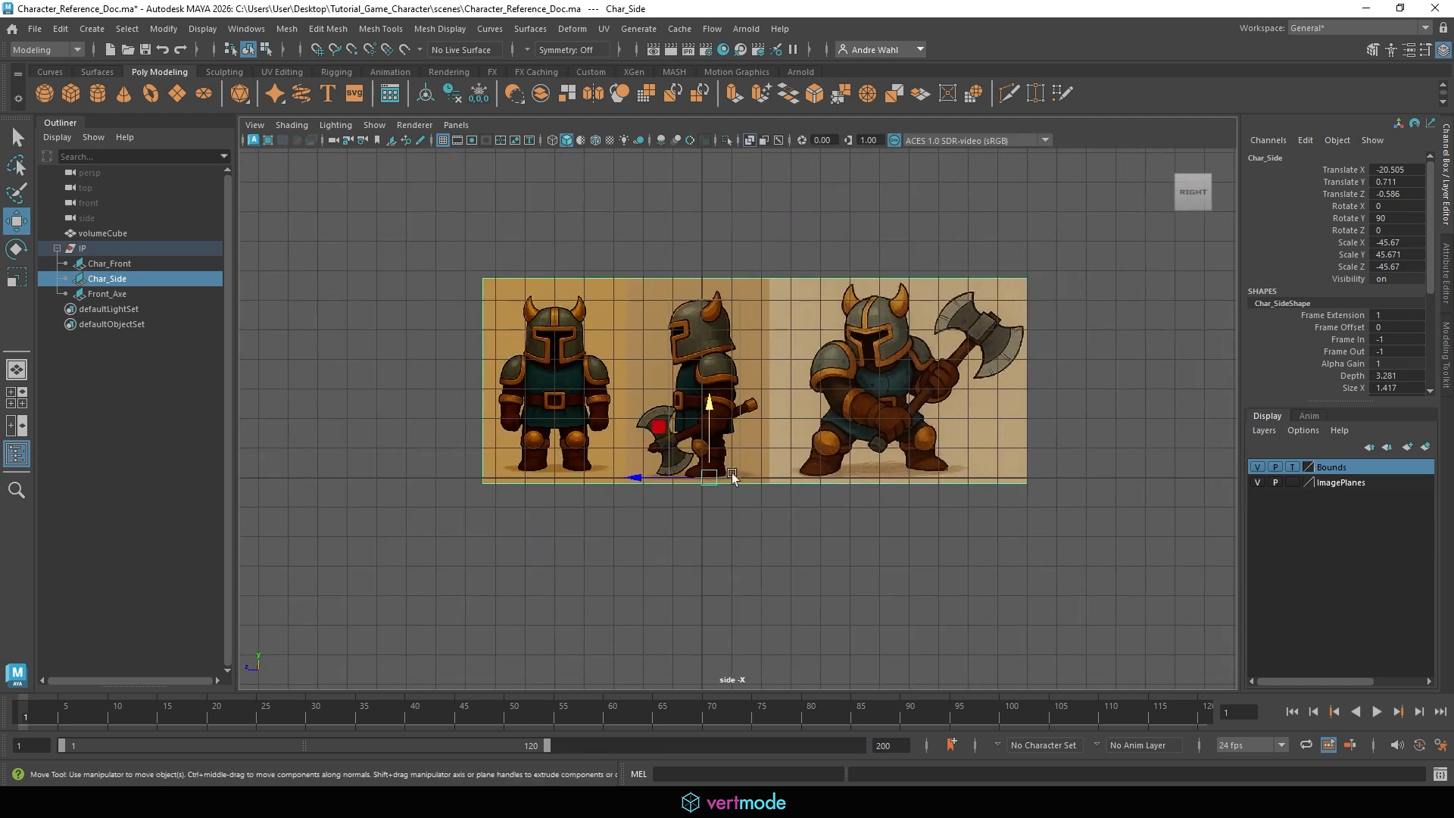
{"action": "key", "text": "ctrl+d"}
{"action": "left_click_drag", "start_coordinate": [642, 480], "coordinate": [638, 424]}
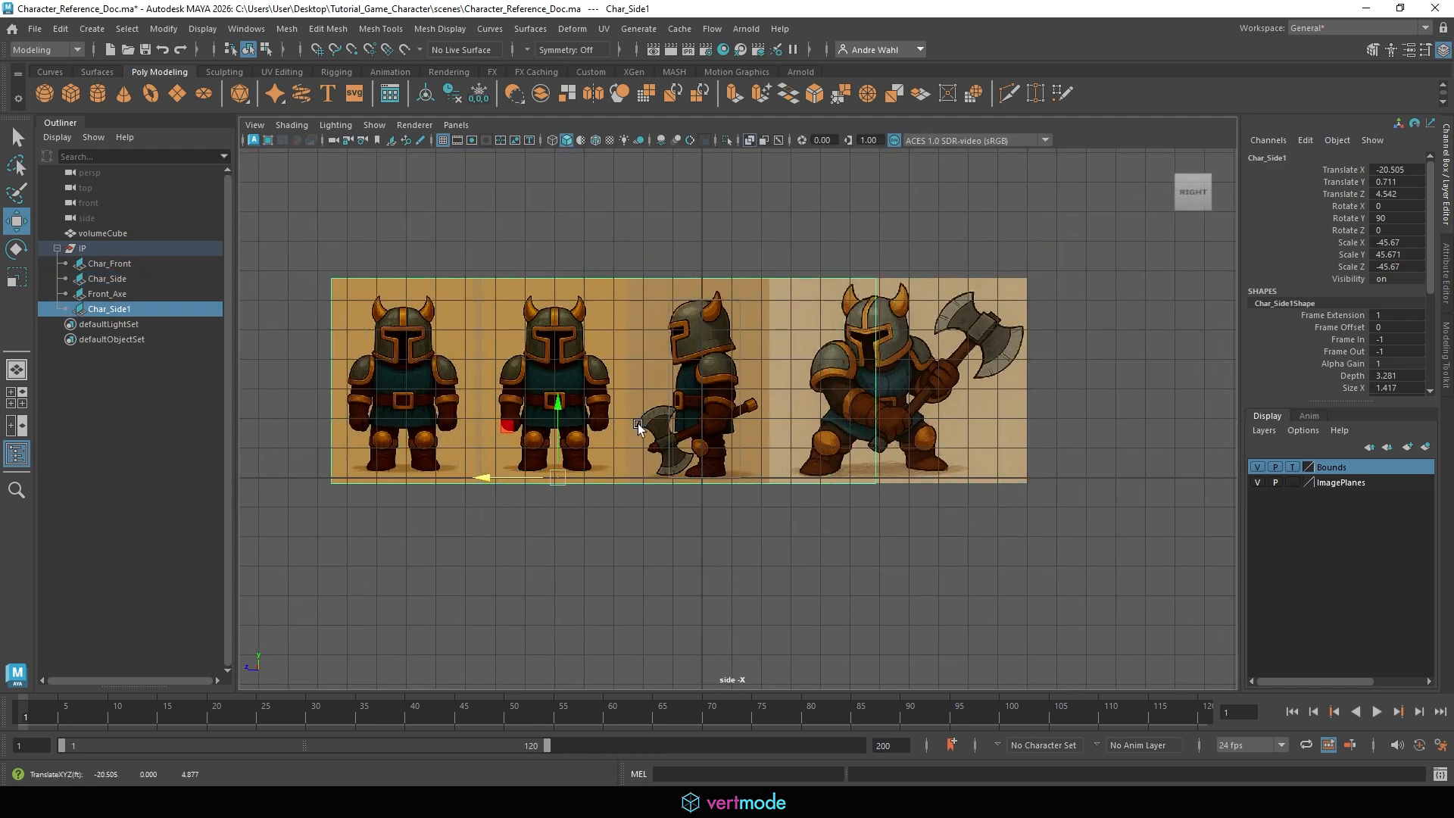
{"action": "key", "text": "space"}
{"action": "key", "text": "space"}
{"action": "scroll", "coordinate": [686, 309], "scroll_direction": "down", "scroll_amount": 2}
{"action": "left_click_drag", "start_coordinate": [443, 433], "coordinate": [509, 490]}
{"action": "key", "text": "space"}
{"action": "key", "text": "space"}
{"action": "right_click_drag", "start_coordinate": [509, 490], "coordinate": [921, 487], "text": "alt"}
Set the copy's pivot at the lower end of the axe handle and snap it to the central grid line, about 5.311 in Translate Z.
{"action": "key", "text": "d"}
{"action": "key", "text": "x"}
{"action": "middle_click_drag", "start_coordinate": [686, 476], "coordinate": [703, 467]}
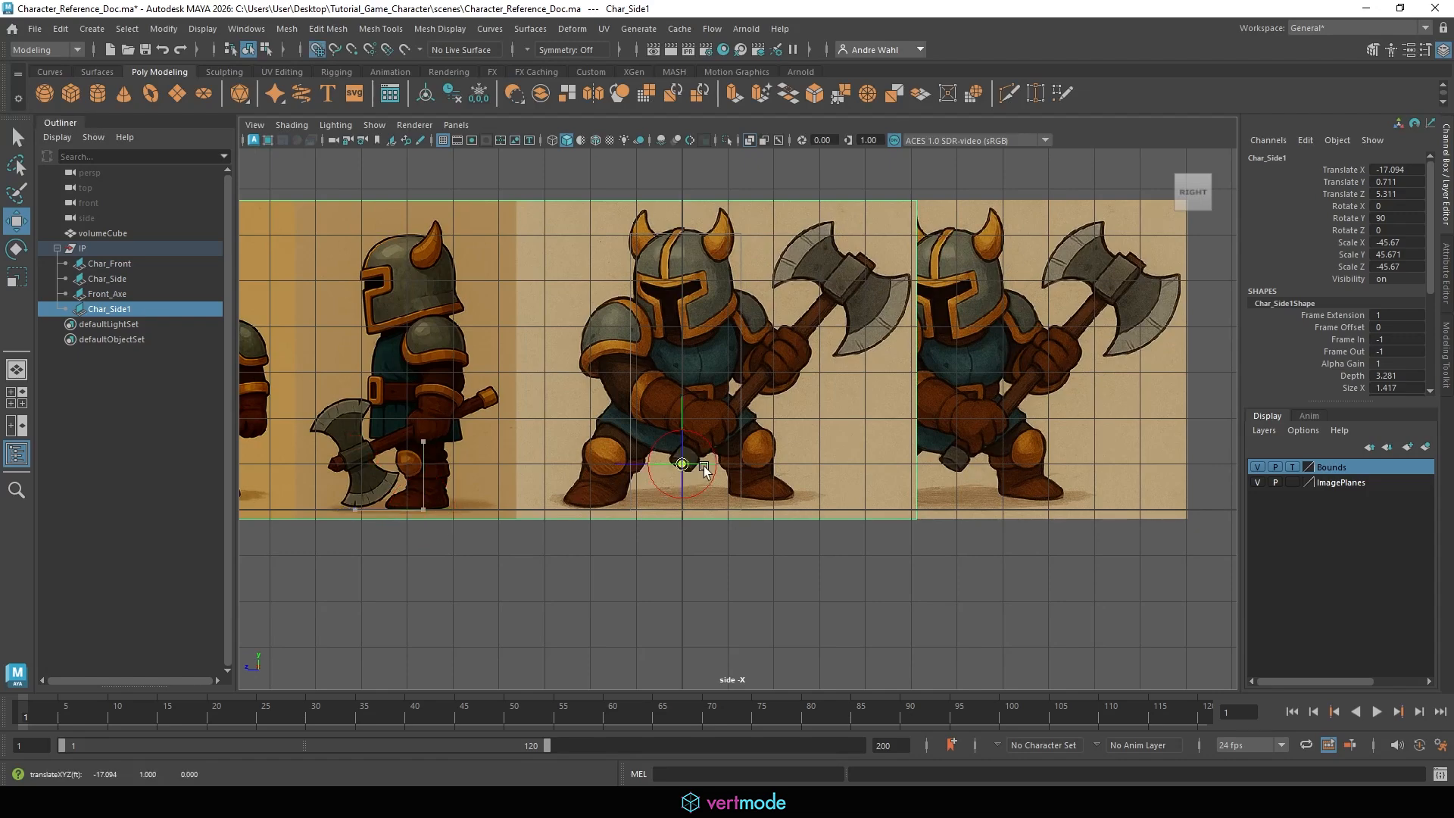
{"action": "key", "text": "d"}
Stand the copy's axe upright at about 46.138 in Rotate Y and nudge it to about 5.278 in Translate Z.
{"action": "key", "text": "e"}
{"action": "left_click_drag", "start_coordinate": [733, 433], "coordinate": [690, 405]}
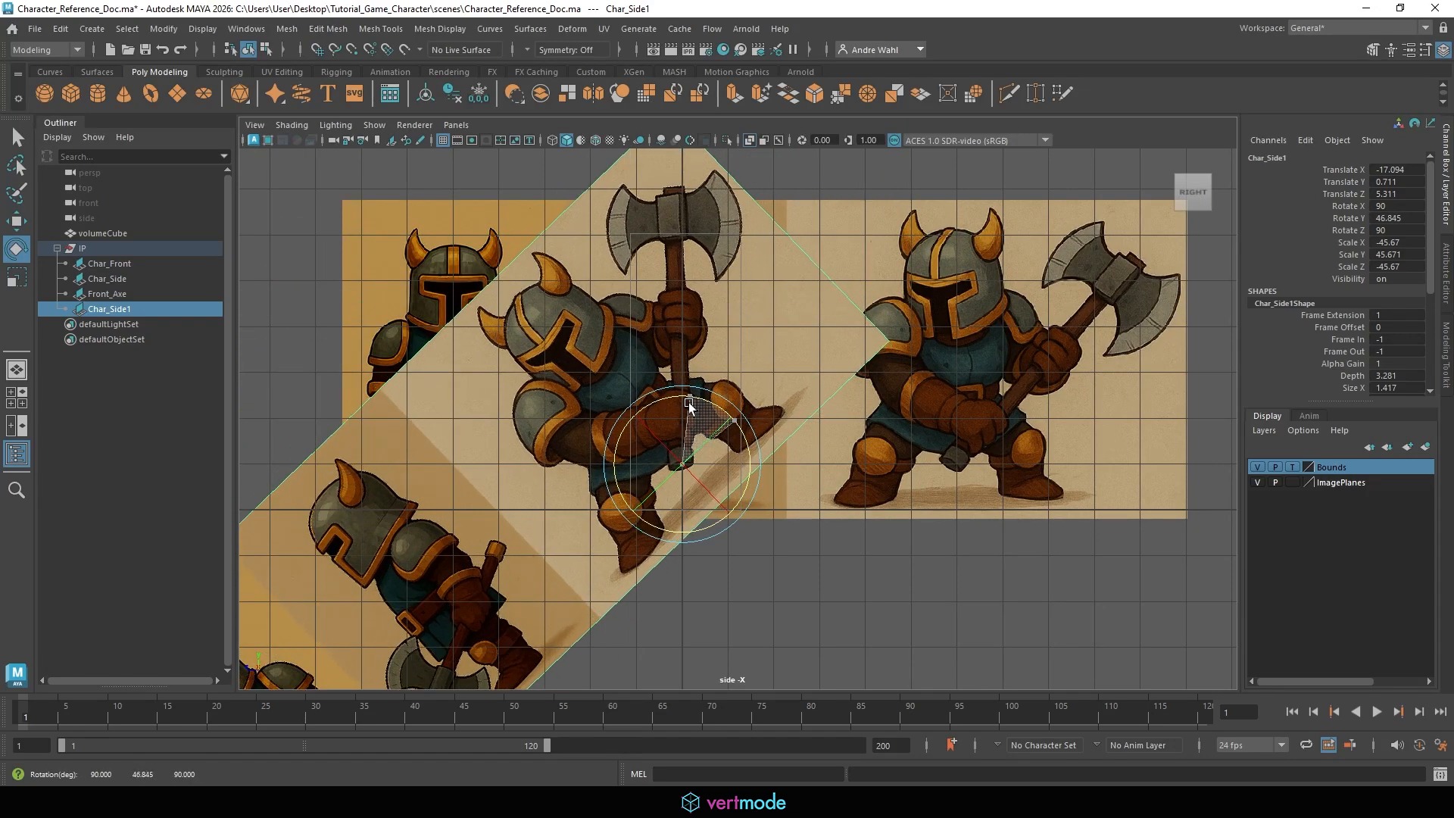
{"action": "key", "text": "w"}
{"action": "left_click_drag", "start_coordinate": [644, 464], "coordinate": [640, 463]}
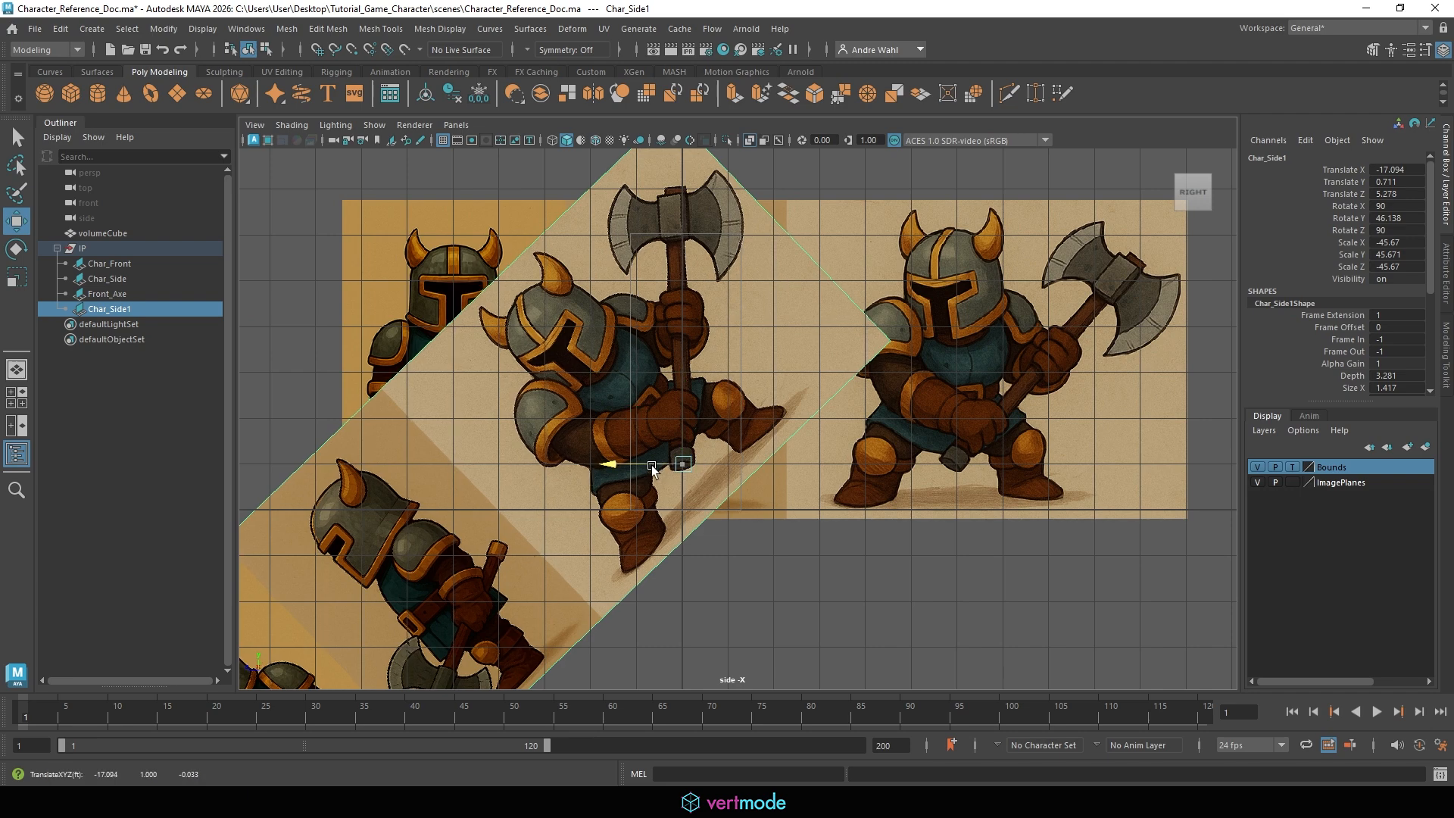
Check the rotated side-view copy in perspective and delete it.
{"action": "key", "text": "space"}
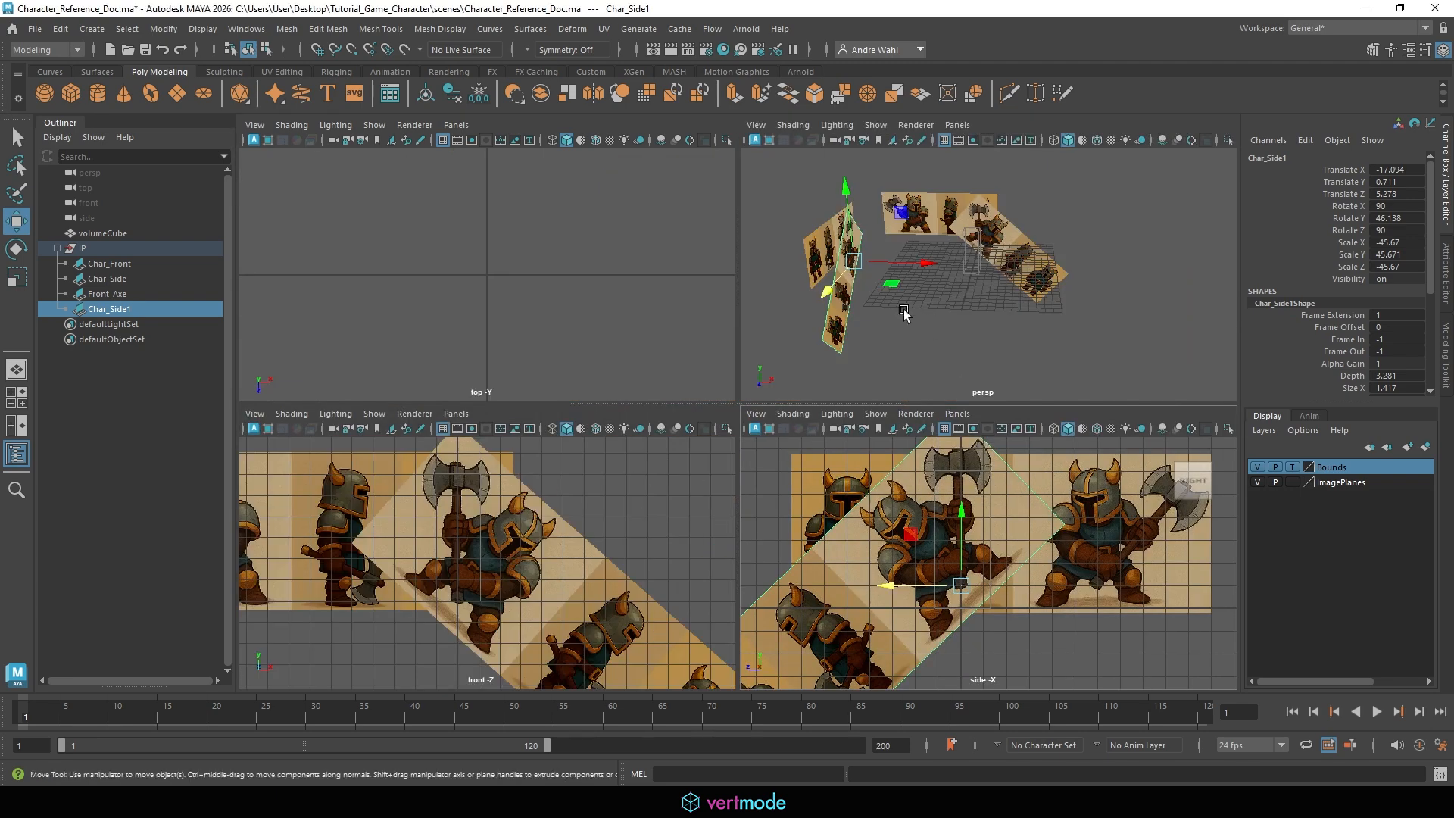
{"action": "key", "text": "space"}
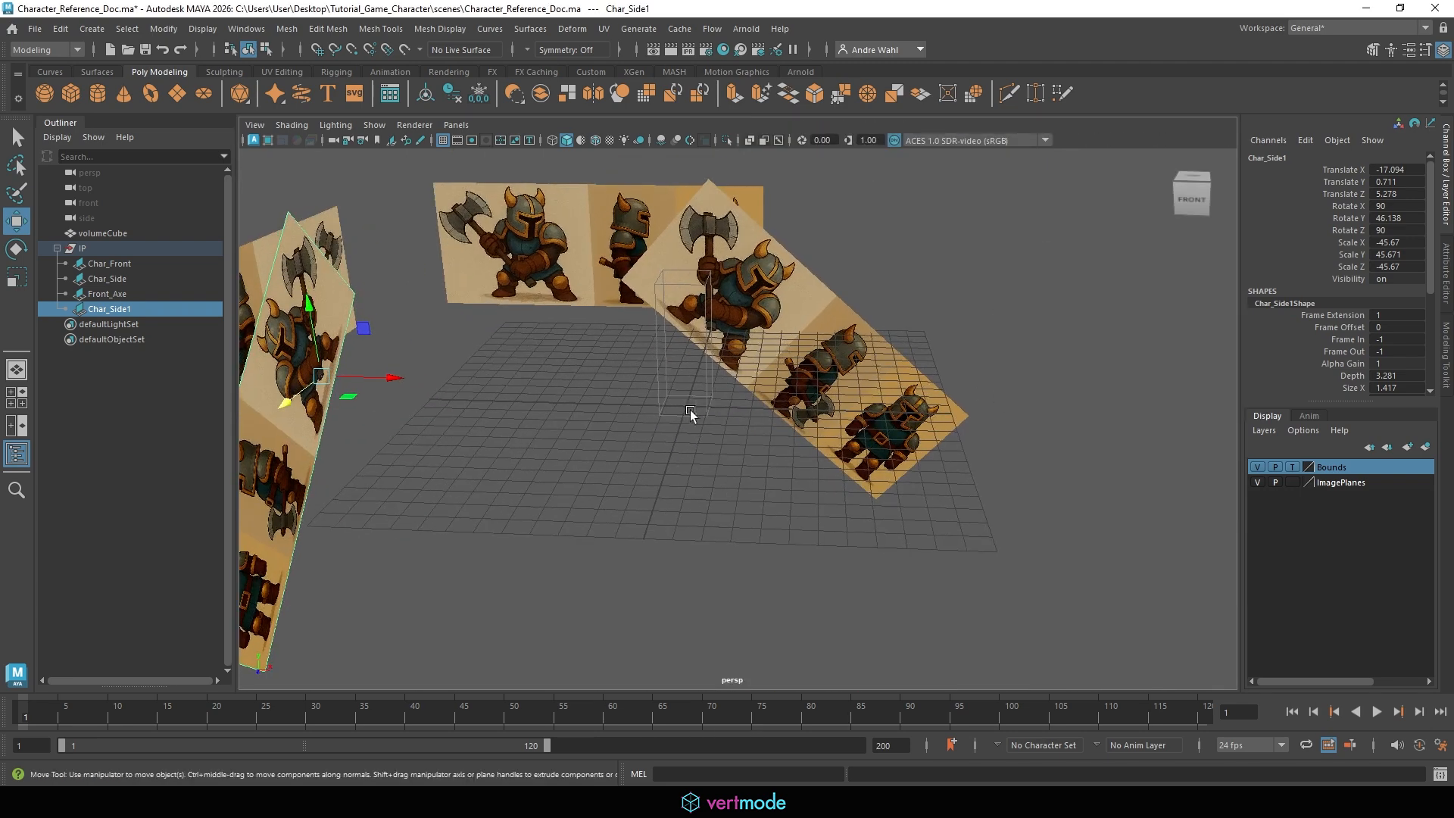
{"action": "scroll", "coordinate": [743, 392], "scroll_direction": "up", "scroll_amount": 2}
{"action": "middle_click_drag", "start_coordinate": [743, 392], "coordinate": [849, 394], "text": "alt"}
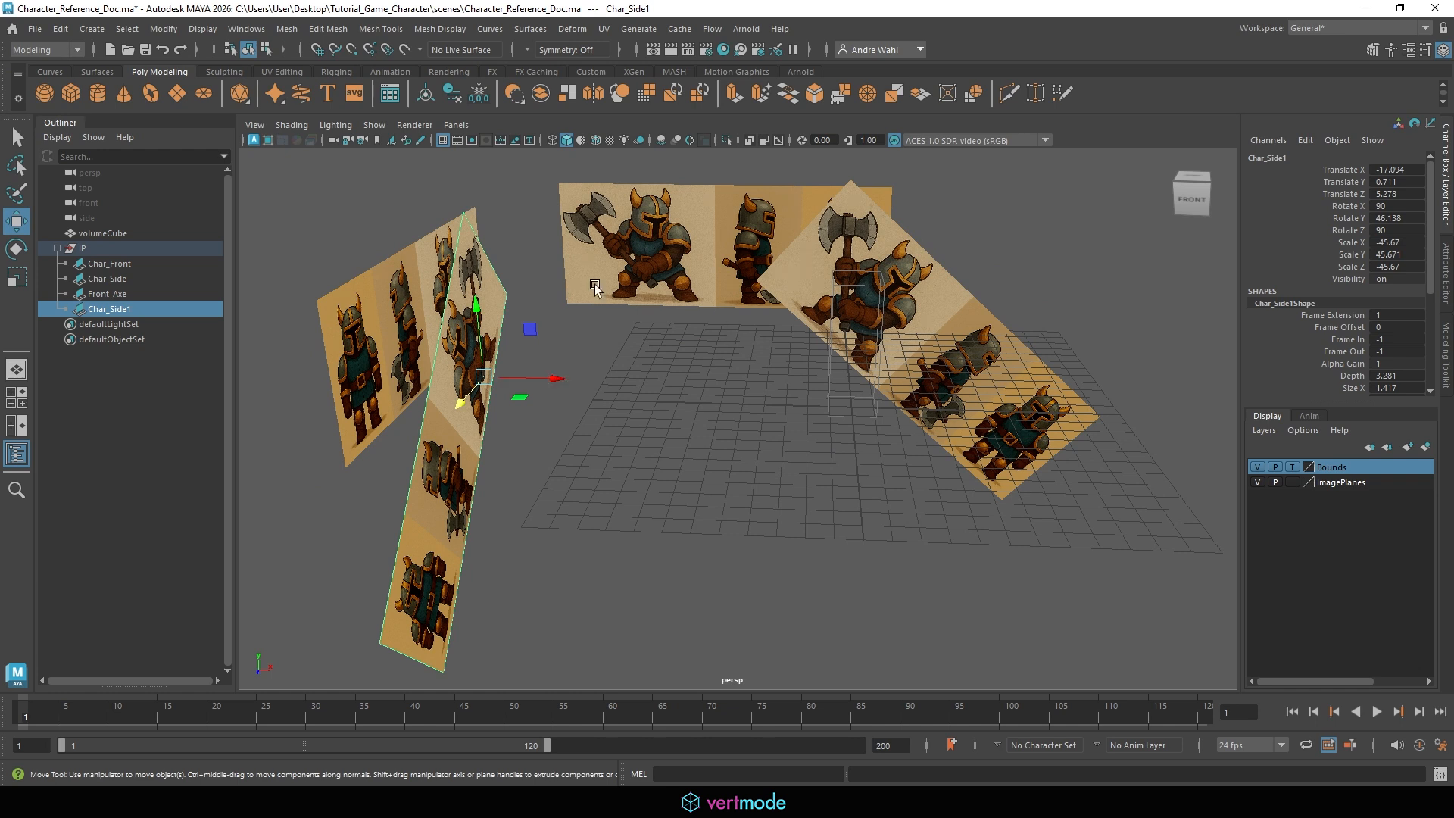
{"action": "left_click", "coordinate": [546, 366]}
{"action": "left_click", "coordinate": [466, 346]}
{"action": "key", "text": "Delete"}
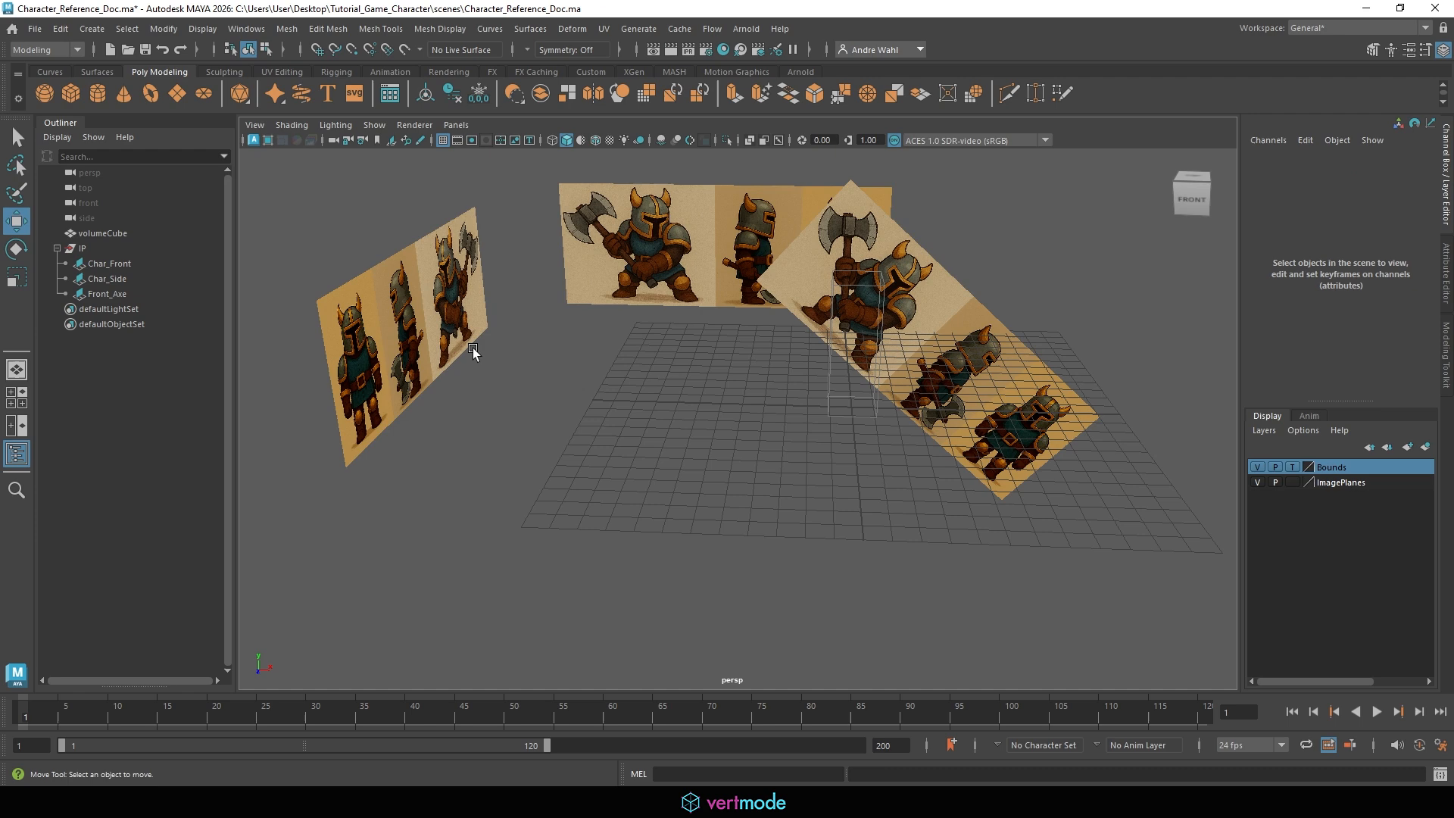
Examine the Front_Axe plane's placement in the front and perspective views and deselect it.
{"action": "left_click", "coordinate": [937, 346]}
{"action": "left_click_drag", "start_coordinate": [894, 356], "coordinate": [857, 401], "text": "alt"}
{"action": "key", "text": "space"}
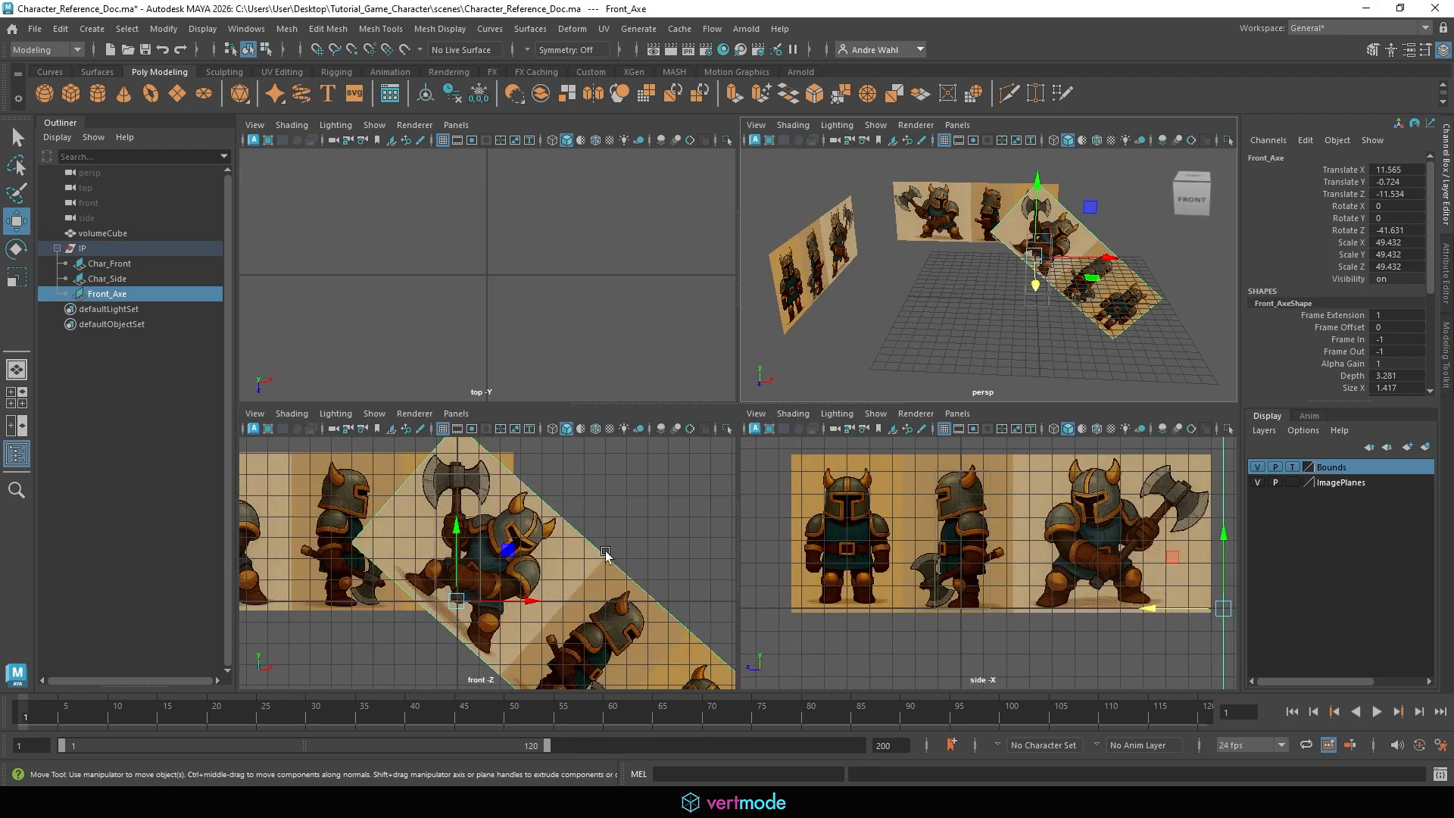
{"action": "key", "text": "space"}
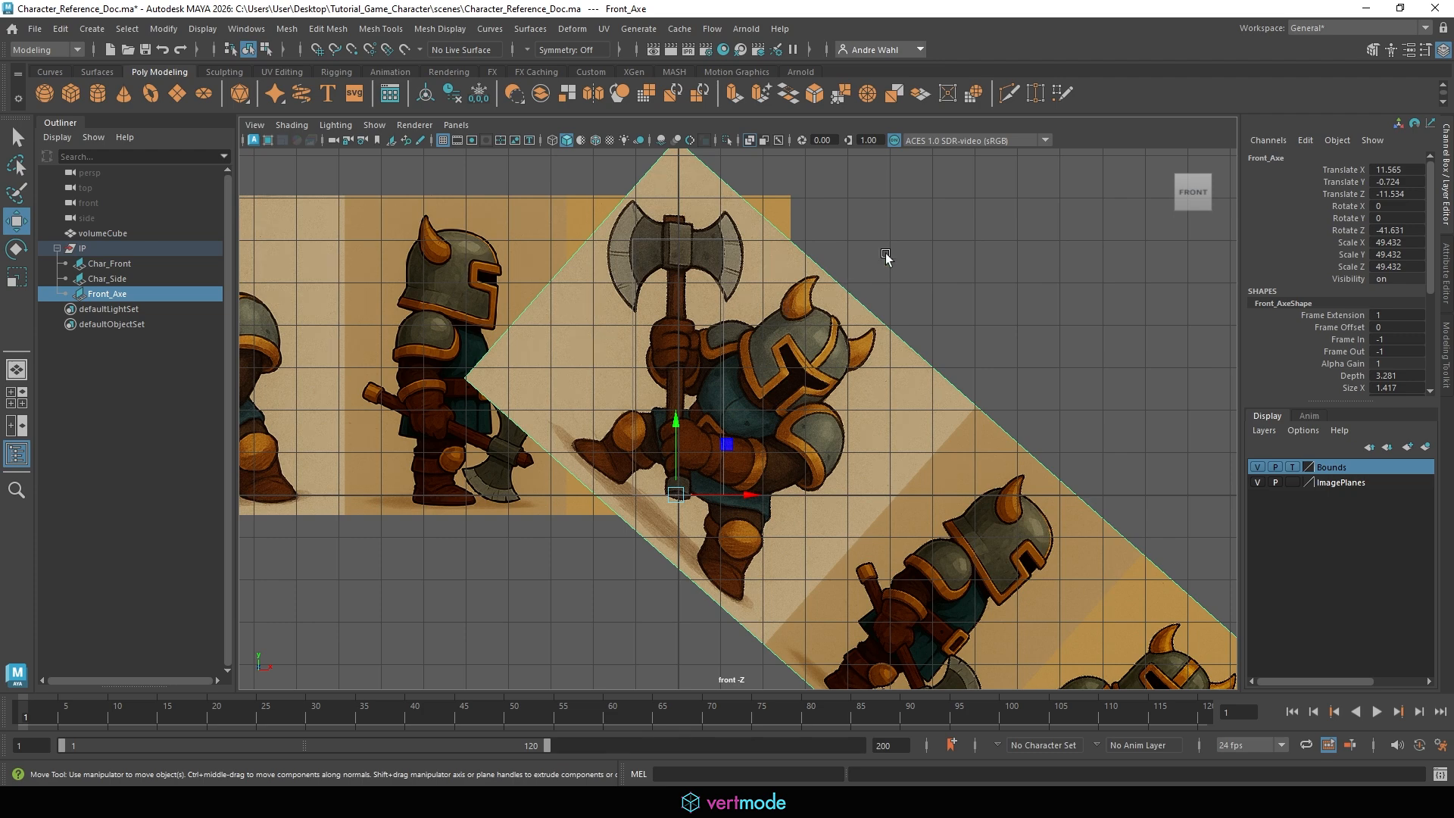
{"action": "left_click", "coordinate": [945, 234]}
{"action": "key", "text": "space"}
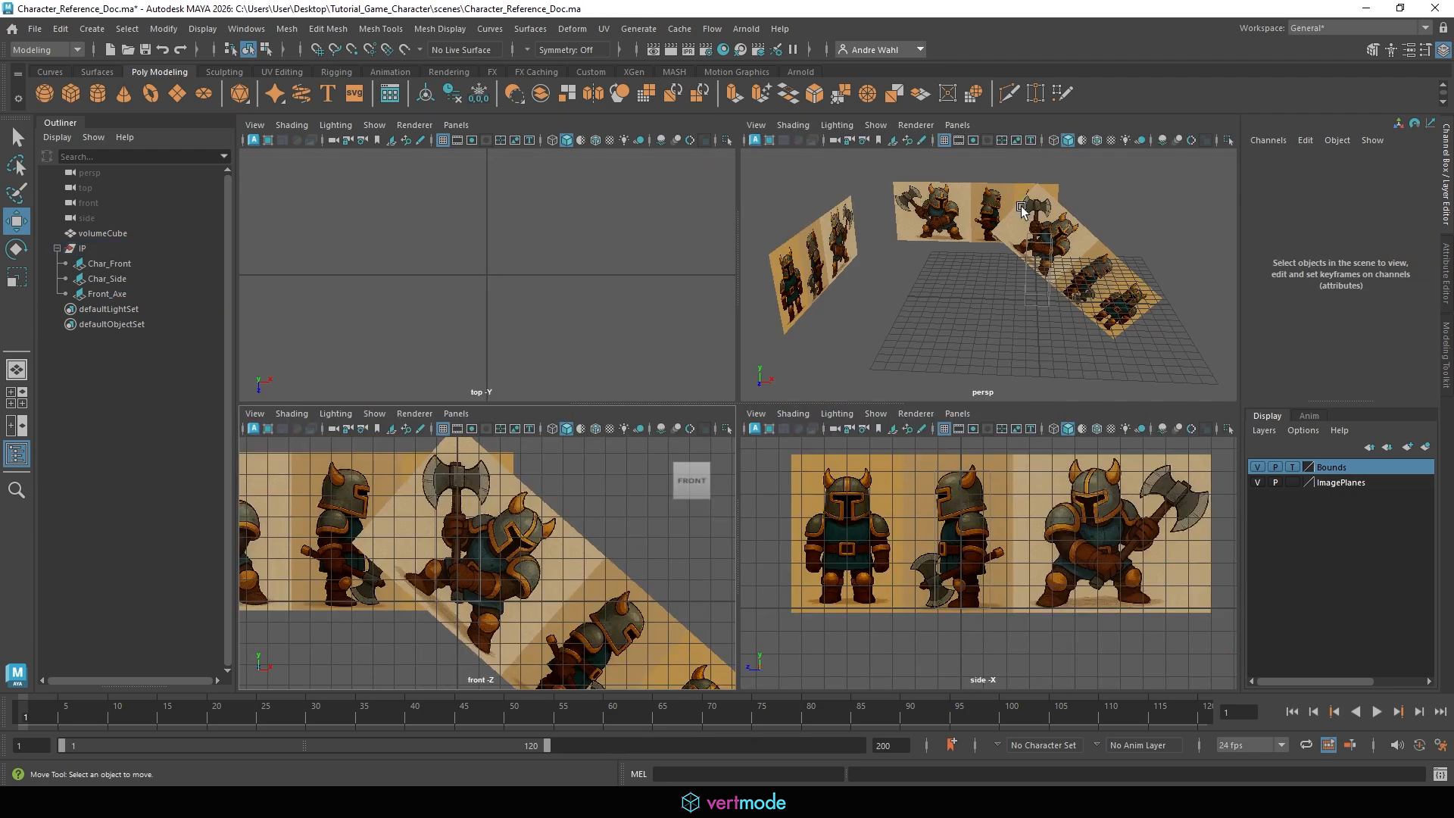
{"action": "key", "text": "space"}
{"action": "left_click_drag", "start_coordinate": [864, 280], "coordinate": [757, 250], "text": "alt"}
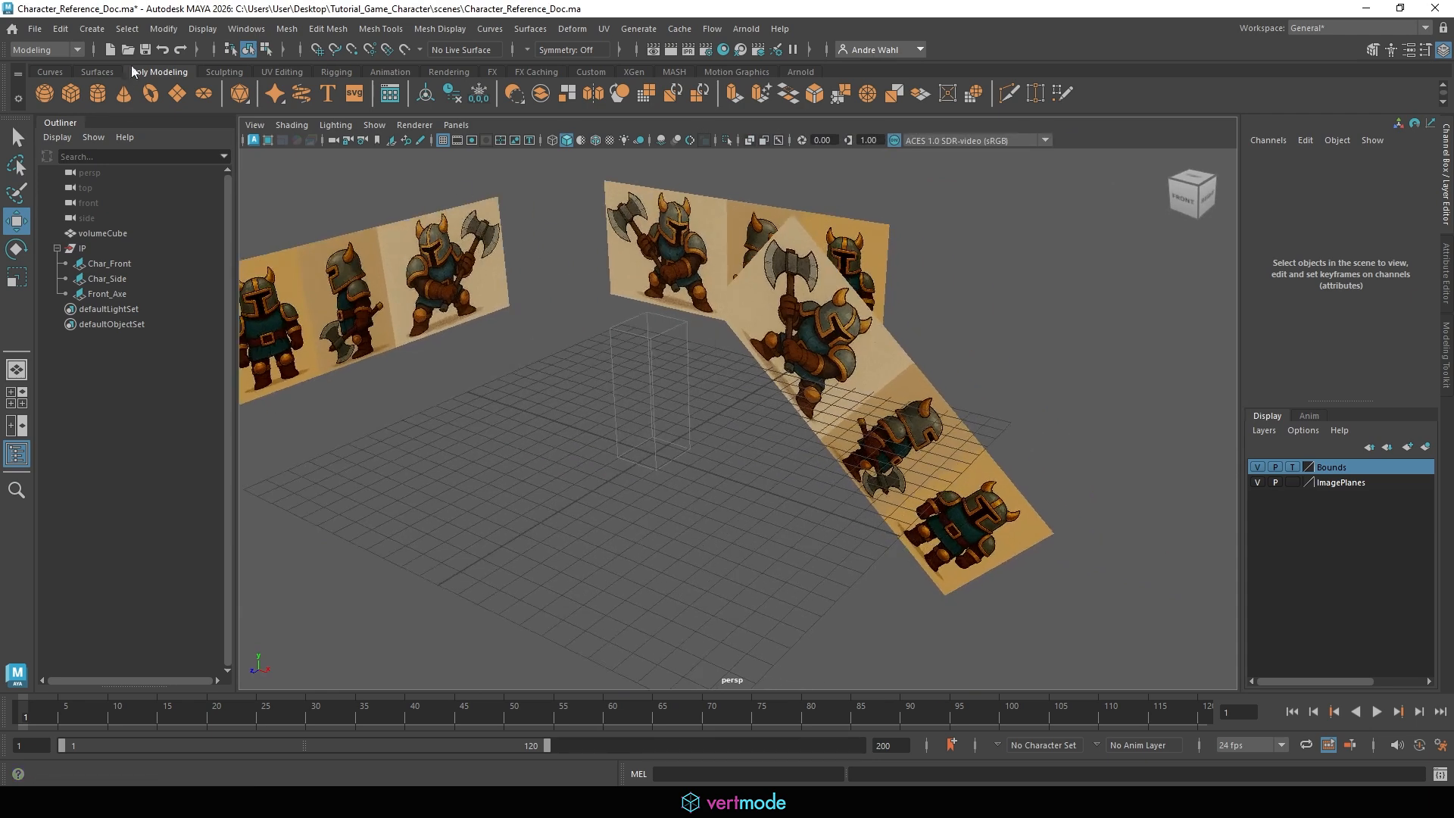
Save the scene under the file name Axe_01.ma.
{"action": "left_click", "coordinate": [45, 34]}
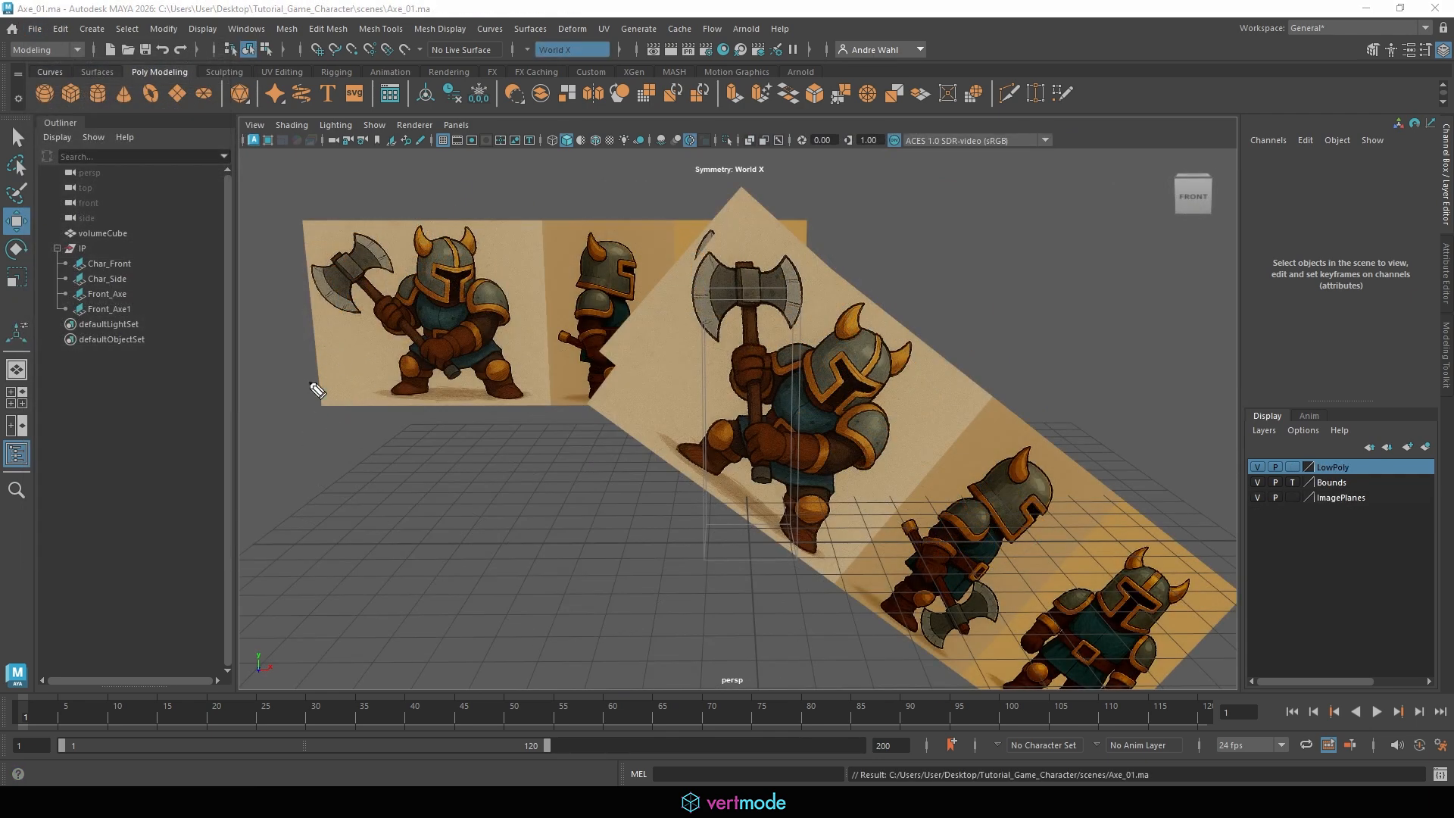
{"action": "left_click_drag", "start_coordinate": [313, 431], "coordinate": [316, 469]}
{"action": "mouse_move", "coordinate": [333, 454]}
{"action": "left_mouse_down"}
{"action": "mouse_move", "coordinate": [354, 465]}
{"action": "mouse_move", "coordinate": [368, 444]}
{"action": "mouse_move", "coordinate": [419, 465]}
{"action": "left_mouse_up"}
{"action": "left_click_drag", "start_coordinate": [426, 445], "coordinate": [438, 484]}
{"action": "mouse_move", "coordinate": [515, 447]}
{"action": "left_mouse_down"}
{"action": "mouse_move", "coordinate": [518, 461]}
{"action": "mouse_move", "coordinate": [529, 445]}
{"action": "mouse_move", "coordinate": [581, 454]}
{"action": "left_mouse_up"}
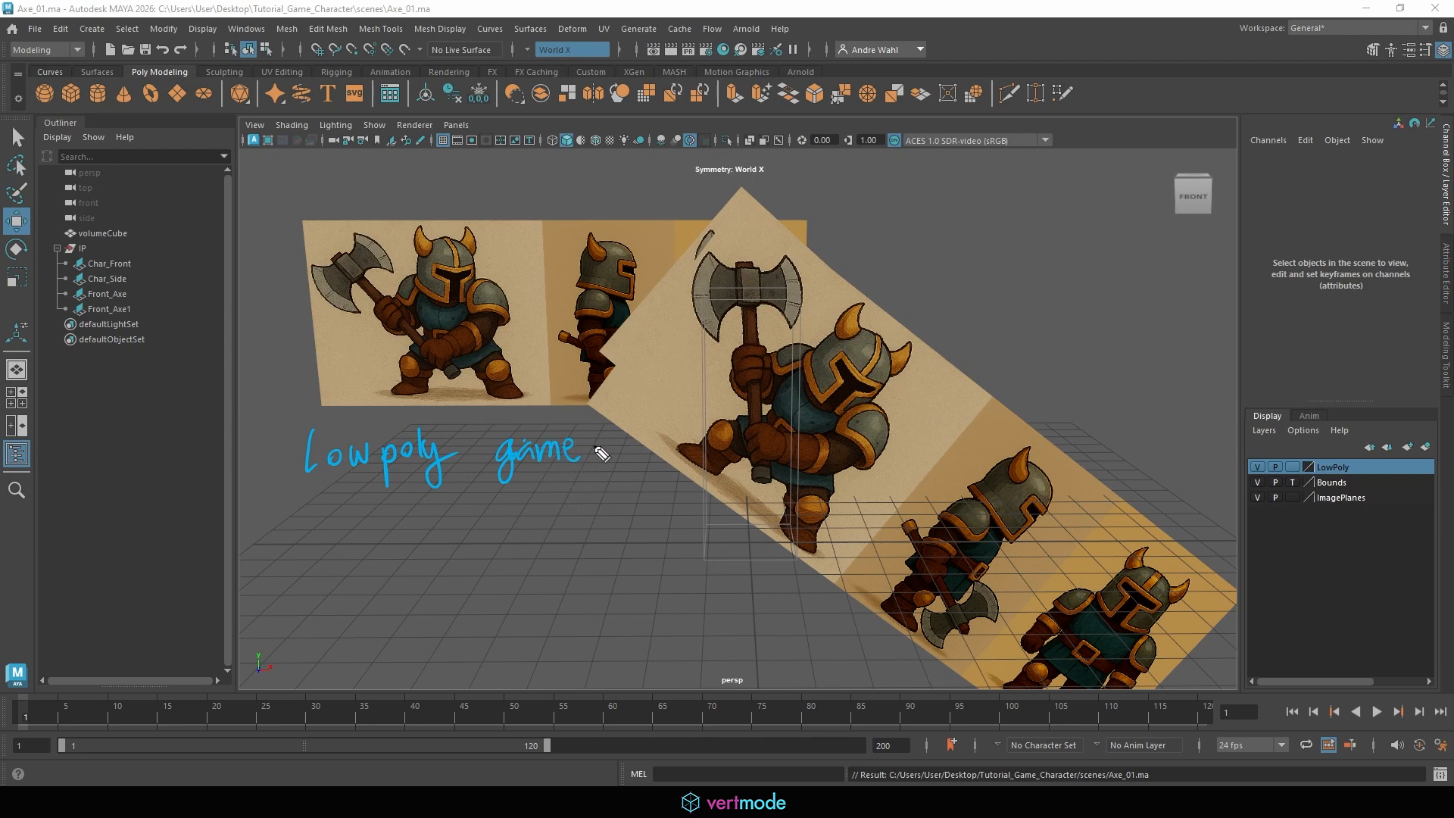
{"action": "mouse_move", "coordinate": [605, 440]}
{"action": "left_mouse_down"}
{"action": "mouse_move", "coordinate": [632, 459]}
{"action": "mouse_move", "coordinate": [678, 455]}
{"action": "left_mouse_up"}
{"action": "mouse_move", "coordinate": [321, 496]}
{"action": "left_mouse_down"}
{"action": "mouse_move", "coordinate": [322, 528]}
{"action": "mouse_move", "coordinate": [342, 528]}
{"action": "left_mouse_up"}
{"action": "left_click_drag", "start_coordinate": [321, 512], "coordinate": [349, 528]}
{"action": "mouse_move", "coordinate": [368, 512]}
{"action": "left_mouse_down"}
{"action": "mouse_move", "coordinate": [367, 552]}
{"action": "mouse_move", "coordinate": [353, 547]}
{"action": "mouse_move", "coordinate": [402, 520]}
{"action": "mouse_move", "coordinate": [430, 551]}
{"action": "left_mouse_up"}
{"action": "mouse_move", "coordinate": [484, 493]}
{"action": "left_mouse_down"}
{"action": "mouse_move", "coordinate": [486, 527]}
{"action": "mouse_move", "coordinate": [534, 530]}
{"action": "left_mouse_up"}
{"action": "mouse_move", "coordinate": [550, 503]}
{"action": "left_mouse_down"}
{"action": "mouse_move", "coordinate": [539, 520]}
{"action": "mouse_move", "coordinate": [554, 530]}
{"action": "left_mouse_up"}
{"action": "left_click_drag", "start_coordinate": [556, 514], "coordinate": [578, 519]}
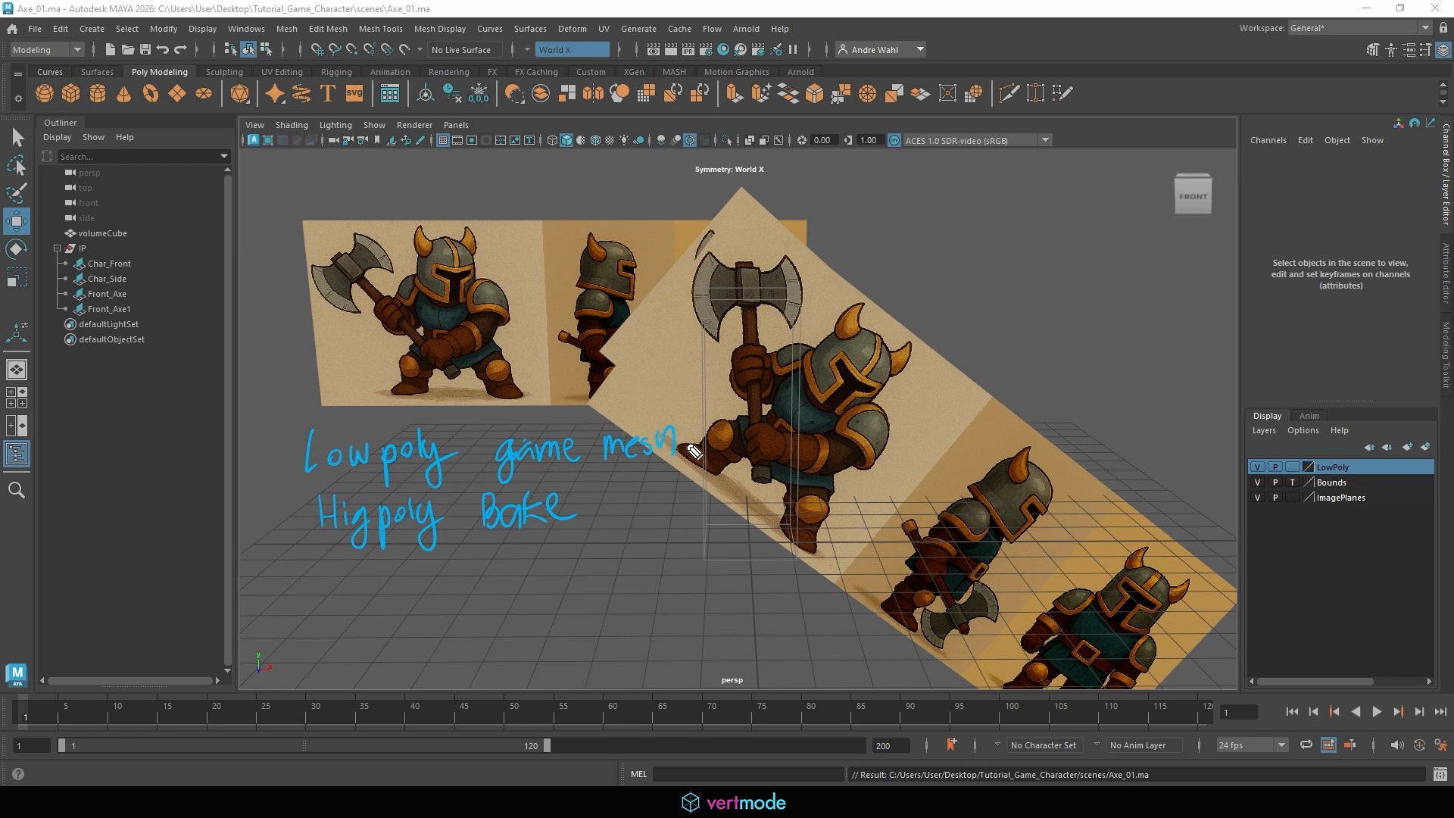
{"action": "mouse_move", "coordinate": [587, 498]}
{"action": "left_mouse_down"}
{"action": "mouse_move", "coordinate": [712, 489]}
{"action": "mouse_move", "coordinate": [699, 442]}
{"action": "mouse_move", "coordinate": [735, 481]}
{"action": "mouse_move", "coordinate": [755, 478]}
{"action": "left_mouse_up"}
{"action": "mouse_move", "coordinate": [759, 457]}
{"action": "left_mouse_down"}
{"action": "mouse_move", "coordinate": [767, 478]}
{"action": "mouse_move", "coordinate": [777, 456]}
{"action": "left_mouse_up"}
{"action": "left_click_drag", "start_coordinate": [723, 485], "coordinate": [788, 489]}
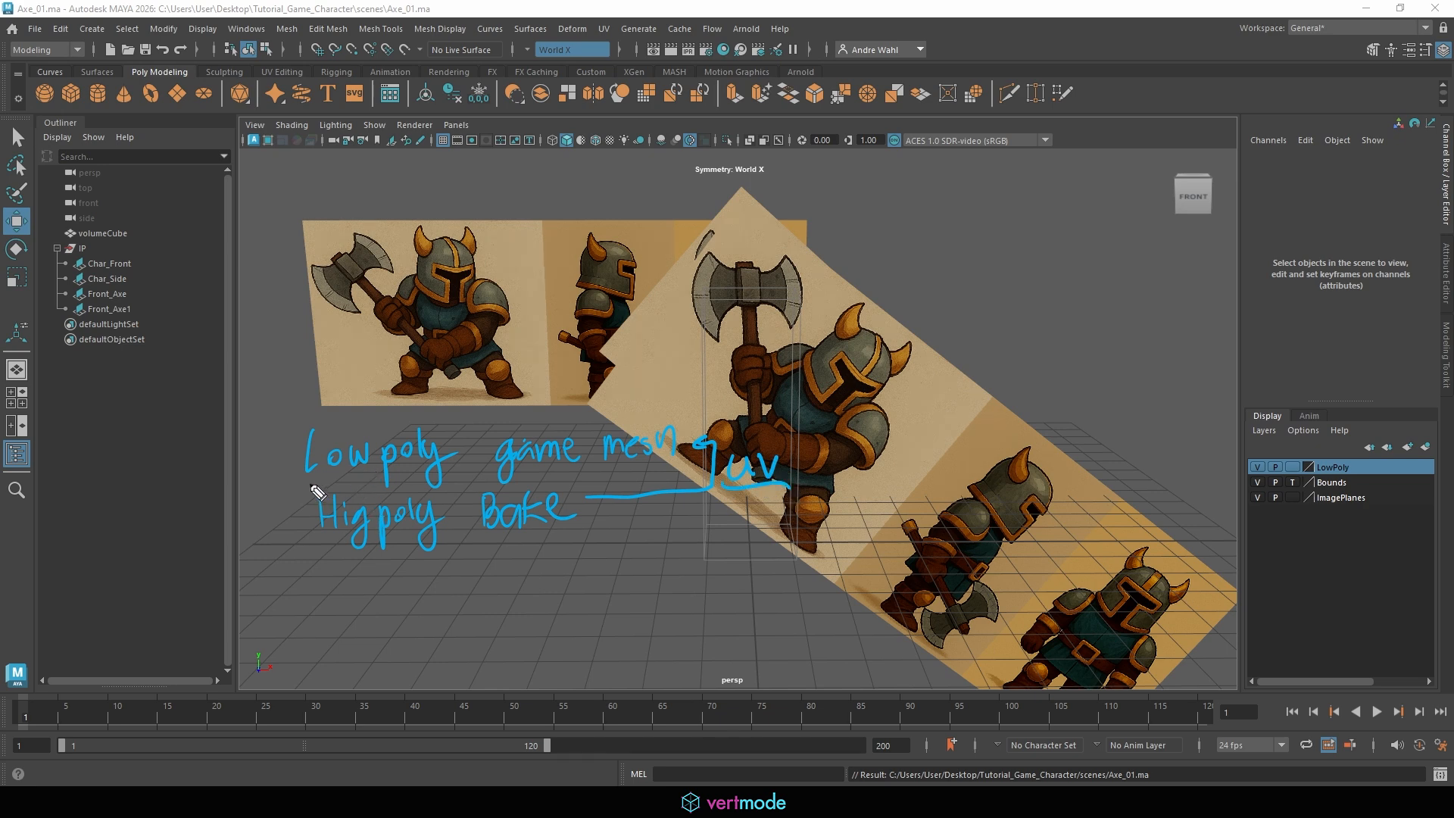
{"action": "mouse_move", "coordinate": [310, 483]}
{"action": "left_mouse_down"}
{"action": "mouse_move", "coordinate": [413, 484]}
{"action": "mouse_move", "coordinate": [428, 503]}
{"action": "mouse_move", "coordinate": [464, 478]}
{"action": "mouse_move", "coordinate": [530, 497]}
{"action": "mouse_move", "coordinate": [624, 476]}
{"action": "left_mouse_up"}
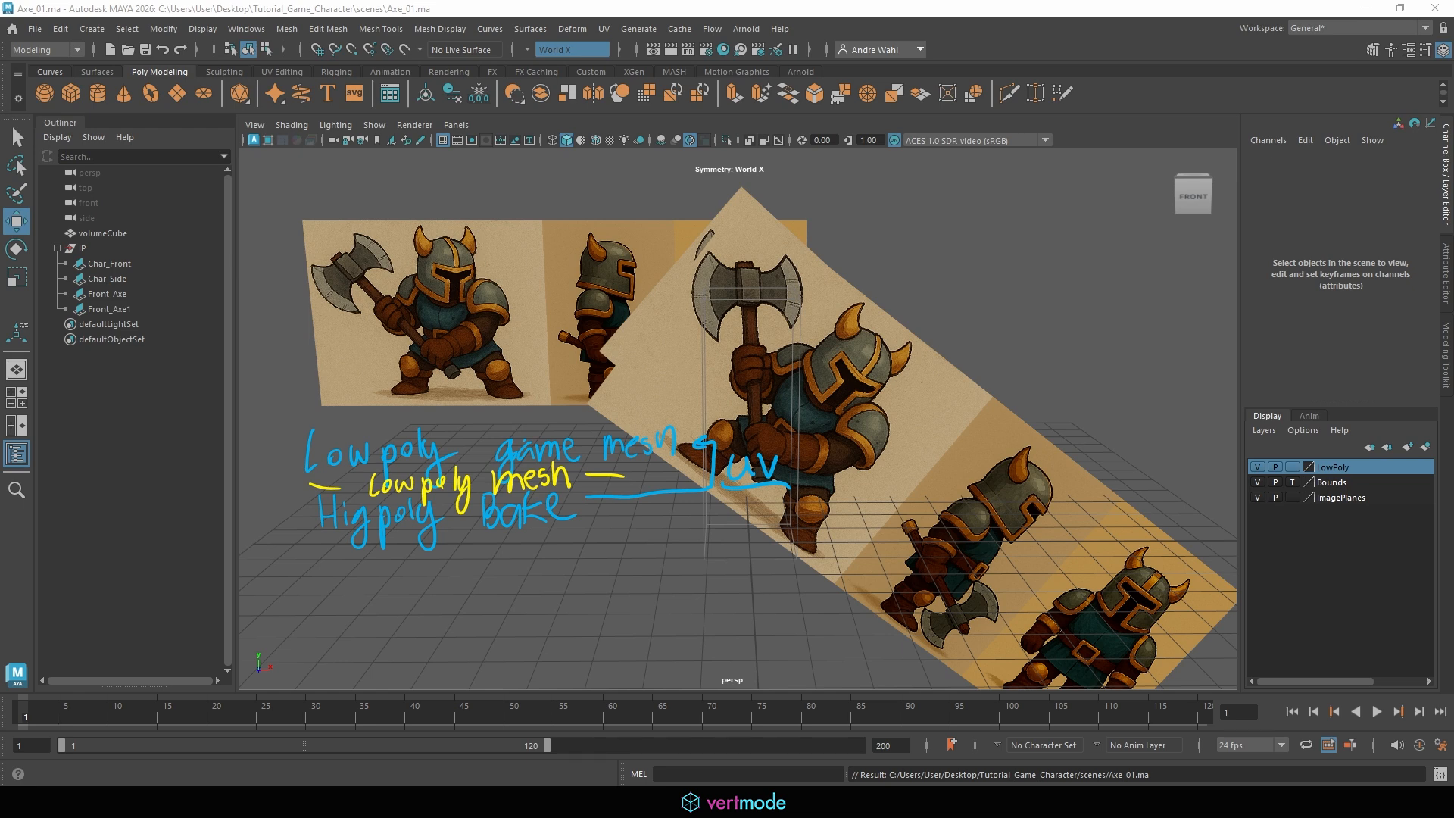
{"action": "key", "text": "Escape"}
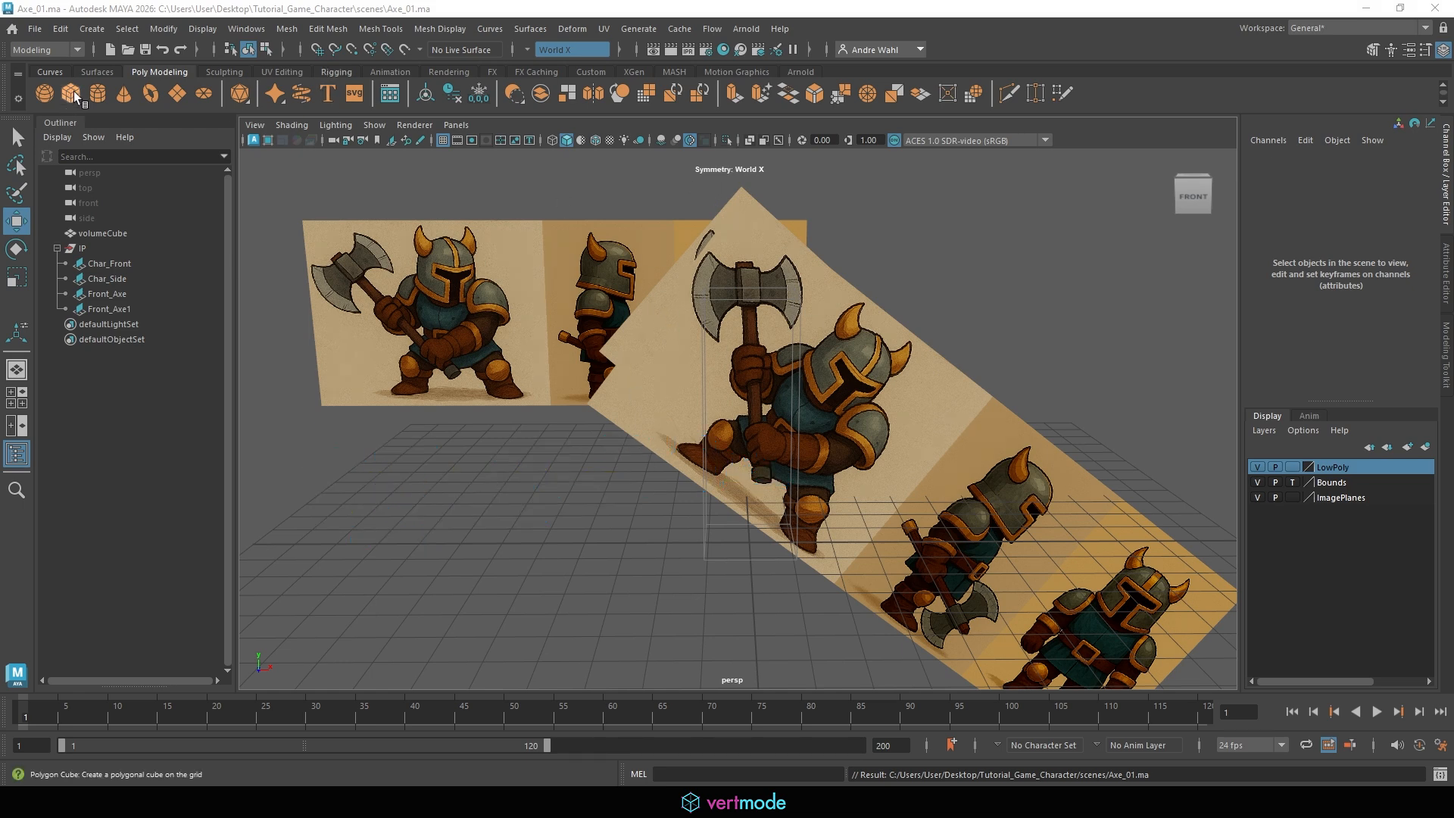
Create a polygon cylinder, move it along negative X away from the axe reference, and deselect it.
{"action": "left_click", "coordinate": [98, 89]}
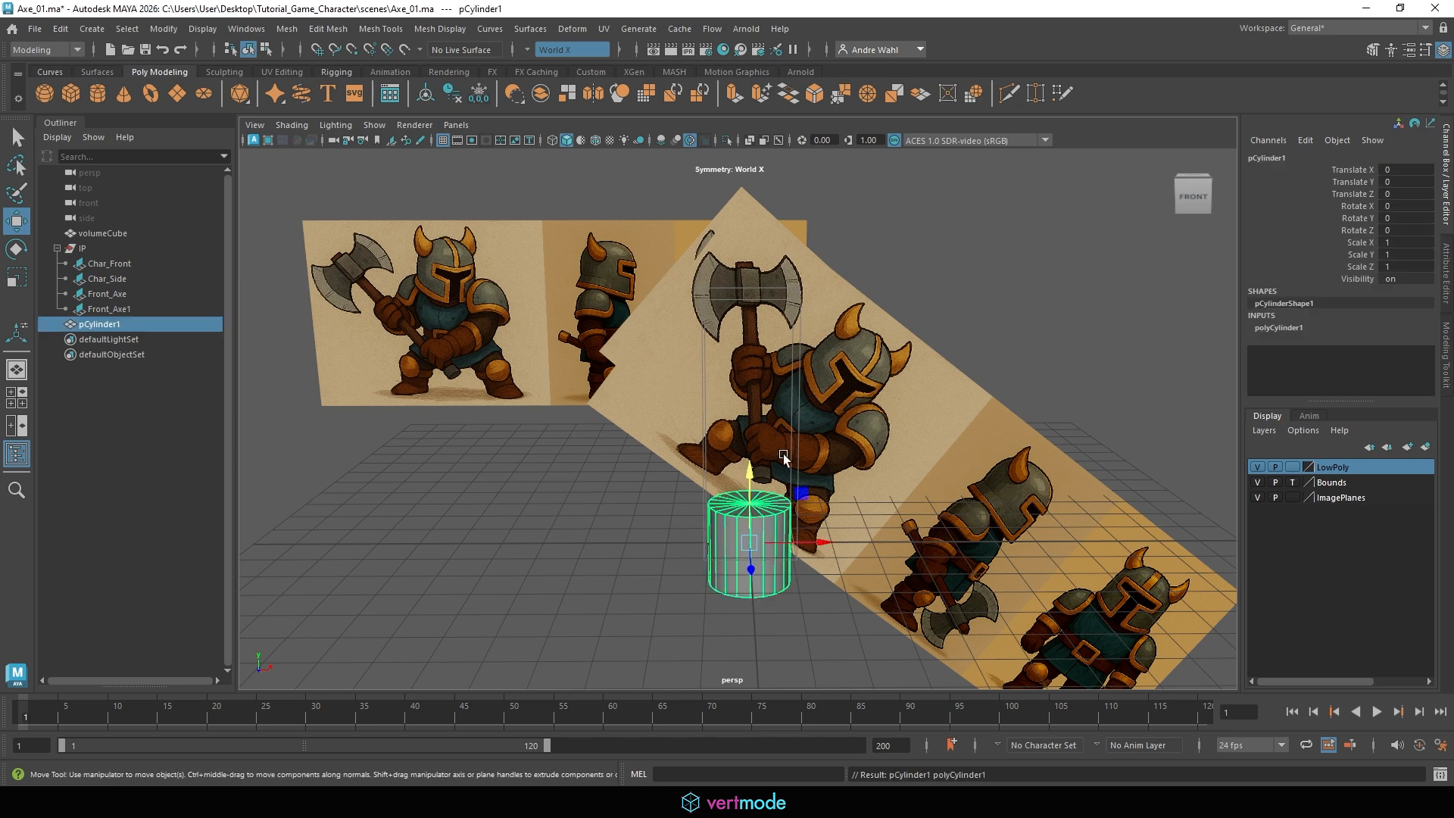
{"action": "left_click_drag", "start_coordinate": [818, 527], "coordinate": [524, 528]}
{"action": "left_click", "coordinate": [617, 530]}
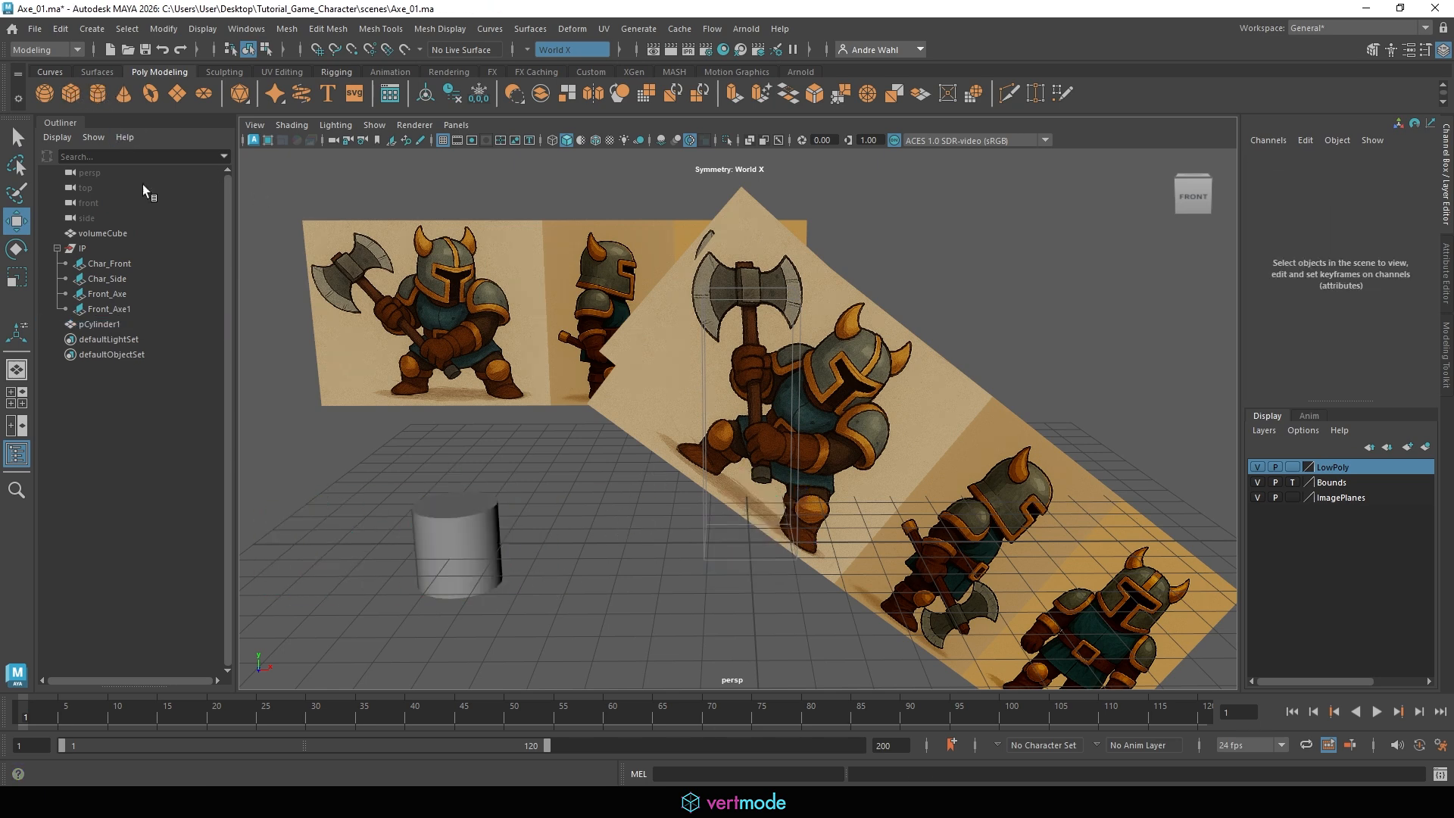
Create a polygon cube, move it to -4 in Translate X and stretch it to about 2.158 in Scale Y.
{"action": "left_click", "coordinate": [70, 92]}
{"action": "left_click_drag", "start_coordinate": [812, 538], "coordinate": [647, 539]}
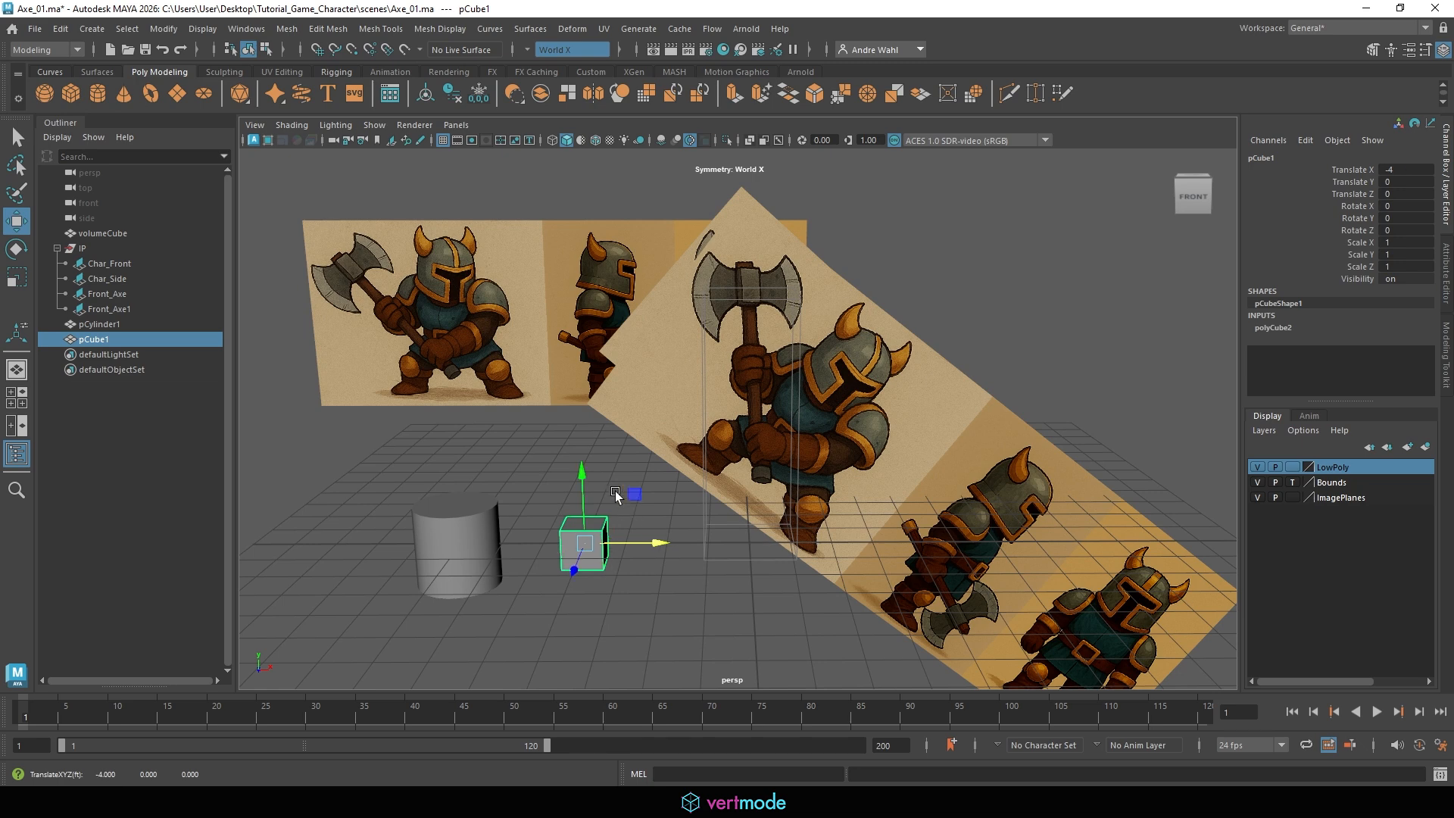
{"action": "key", "text": "r"}
{"action": "left_click_drag", "start_coordinate": [583, 472], "coordinate": [589, 394]}
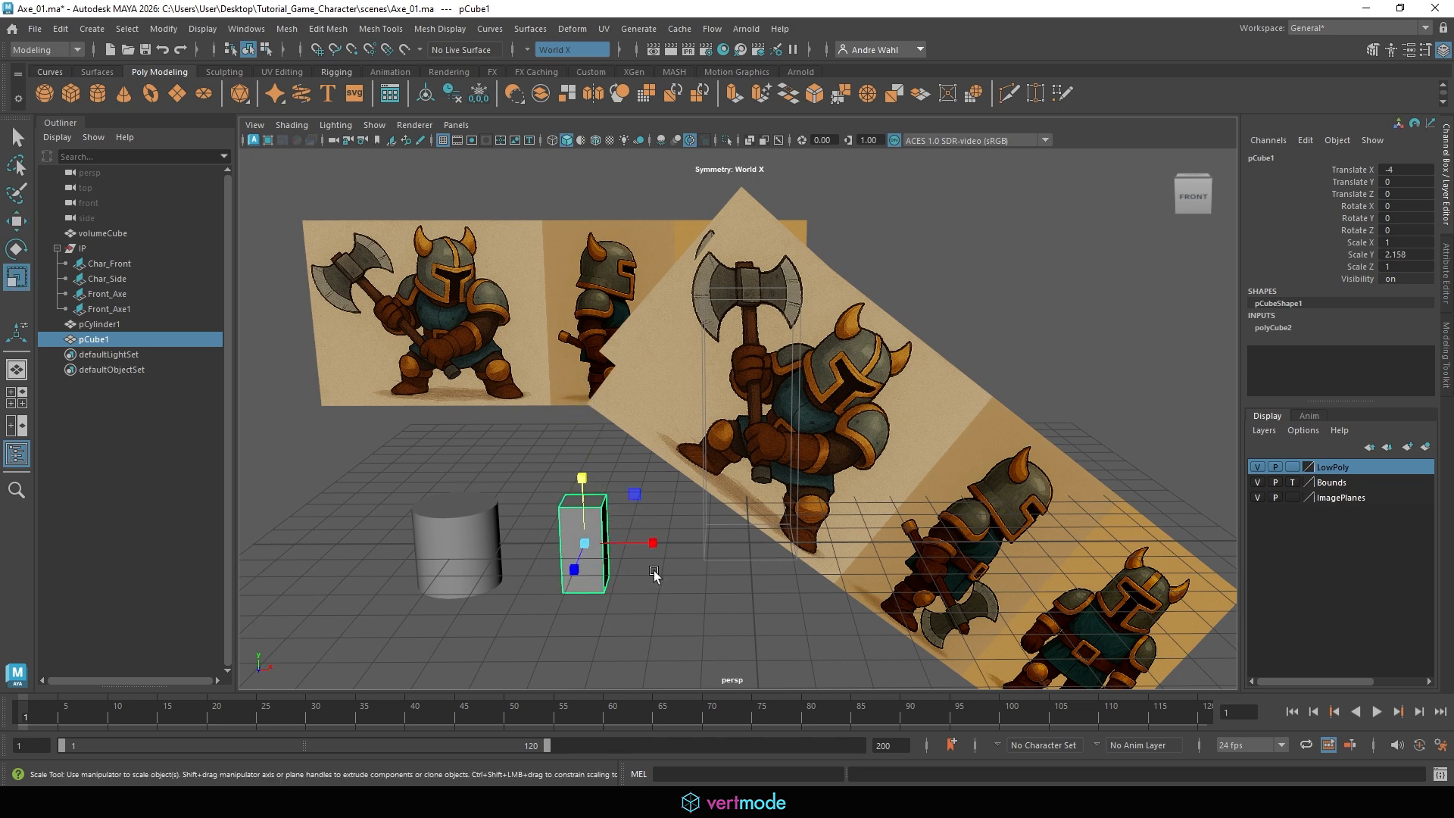
Soften the stretched cube's edges and deselect it.
{"action": "left_click", "coordinate": [438, 28]}
{"action": "left_click", "coordinate": [490, 171]}
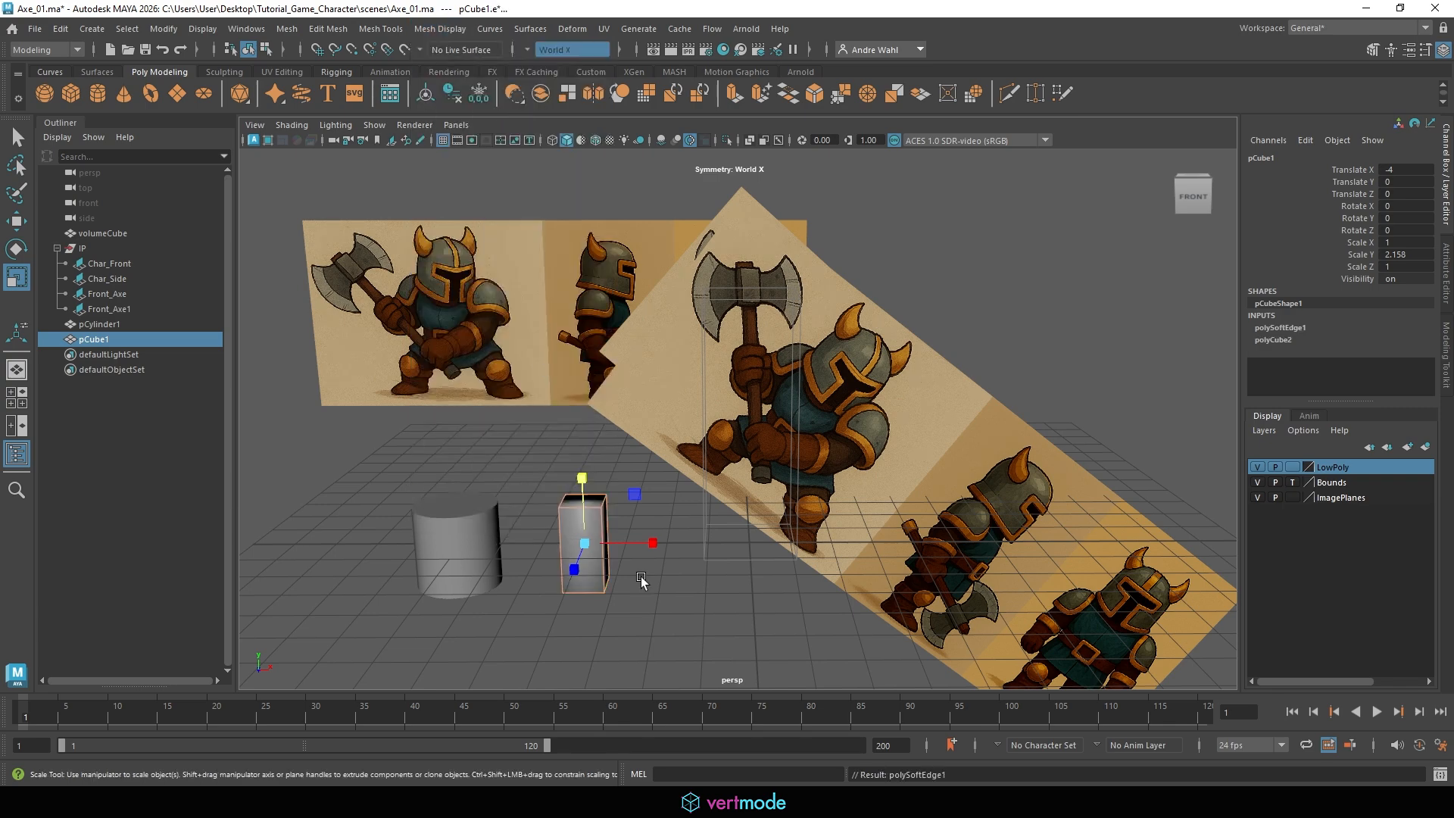
{"action": "left_click", "coordinate": [644, 582]}
Add an Arnold Skydome Light to the scene.
{"action": "middle_click_drag", "start_coordinate": [646, 571], "coordinate": [677, 421], "text": "alt"}
{"action": "left_click_drag", "start_coordinate": [675, 519], "coordinate": [627, 478], "text": "alt"}
{"action": "right_click_drag", "start_coordinate": [627, 477], "coordinate": [288, 494], "text": "alt"}
{"action": "left_click_drag", "start_coordinate": [287, 493], "coordinate": [441, 547], "text": "alt"}
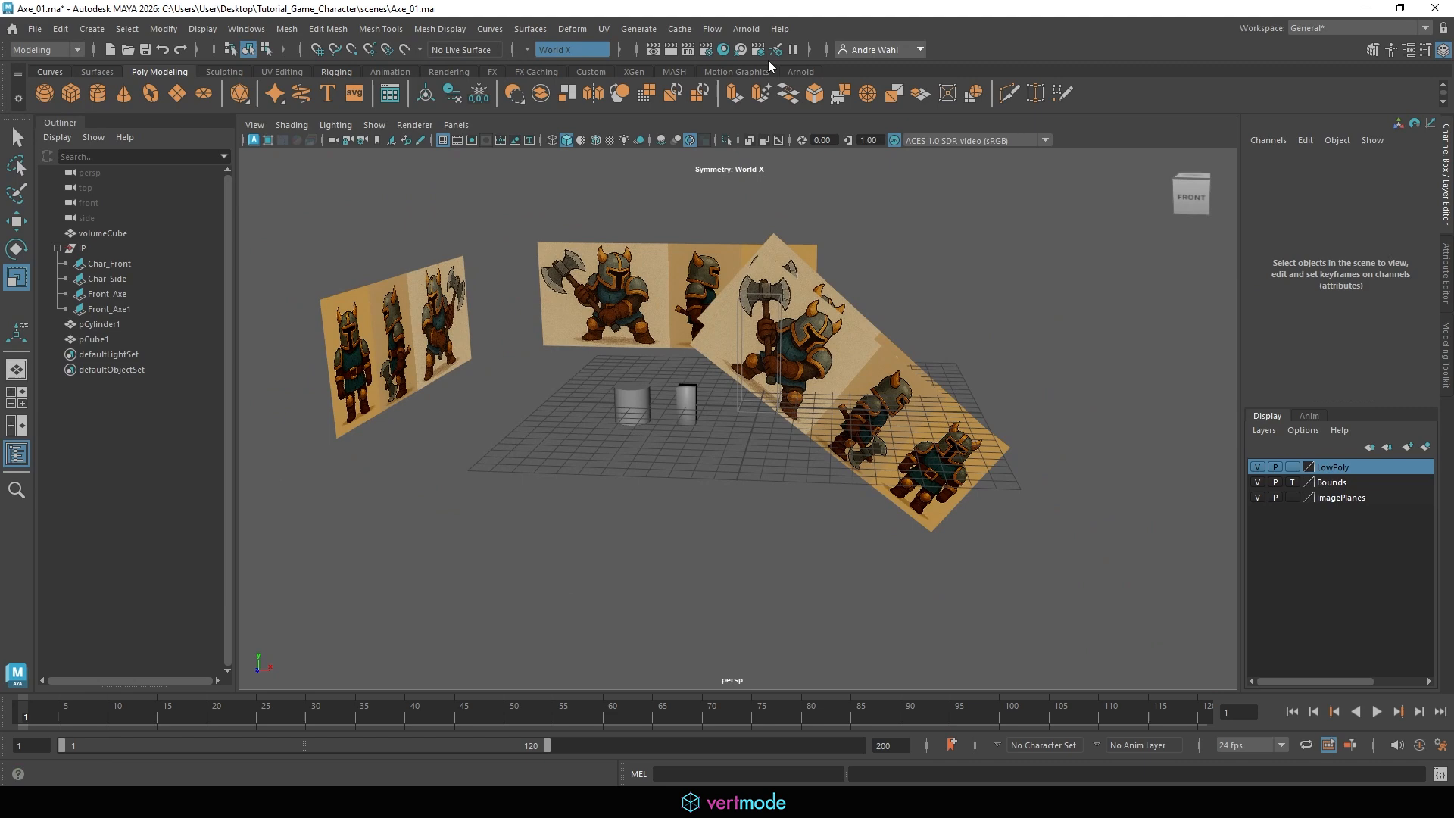
{"action": "left_click", "coordinate": [746, 28]}
{"action": "mouse_move", "coordinate": [871, 124]}
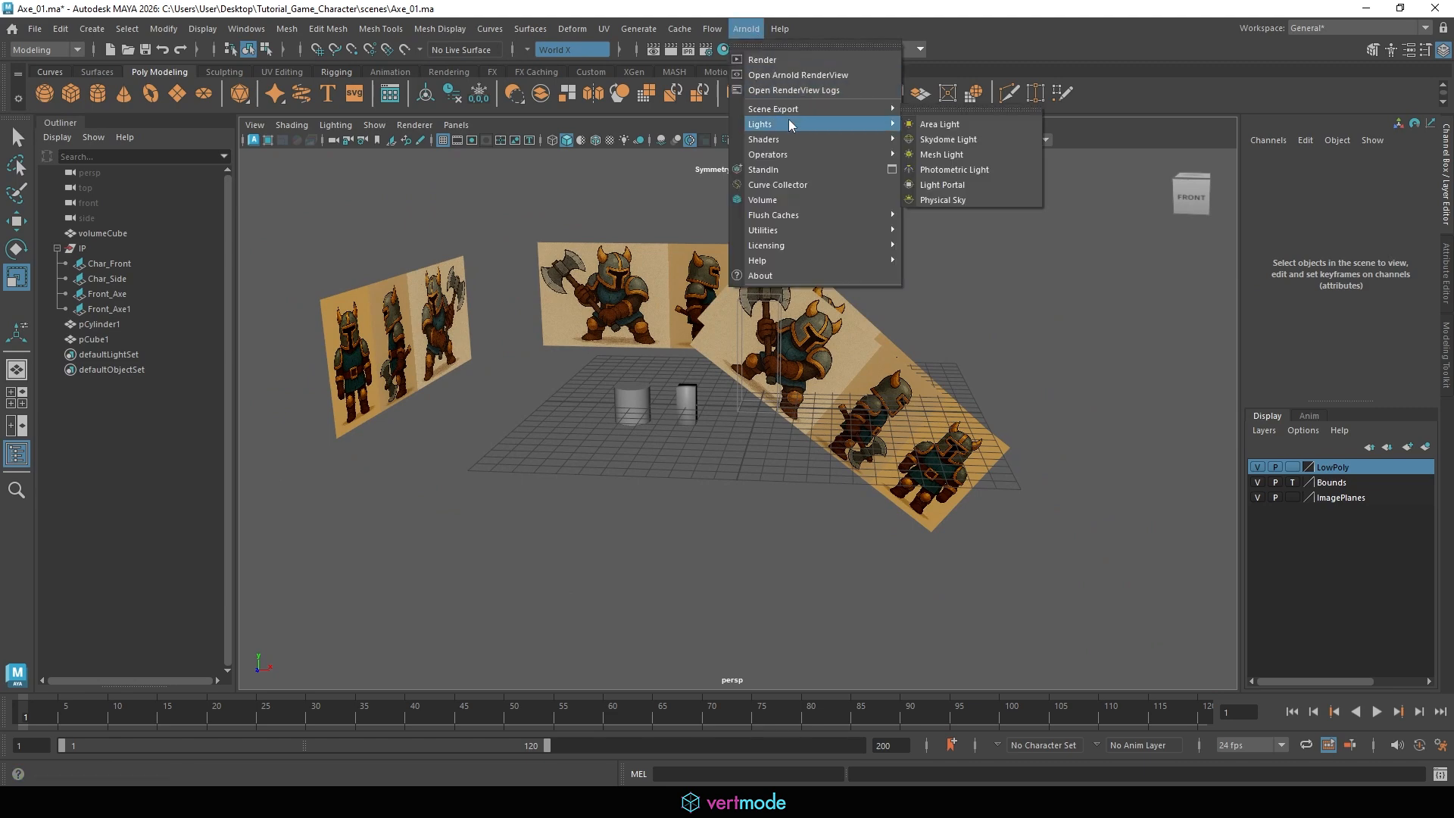
{"action": "left_click", "coordinate": [948, 139]}
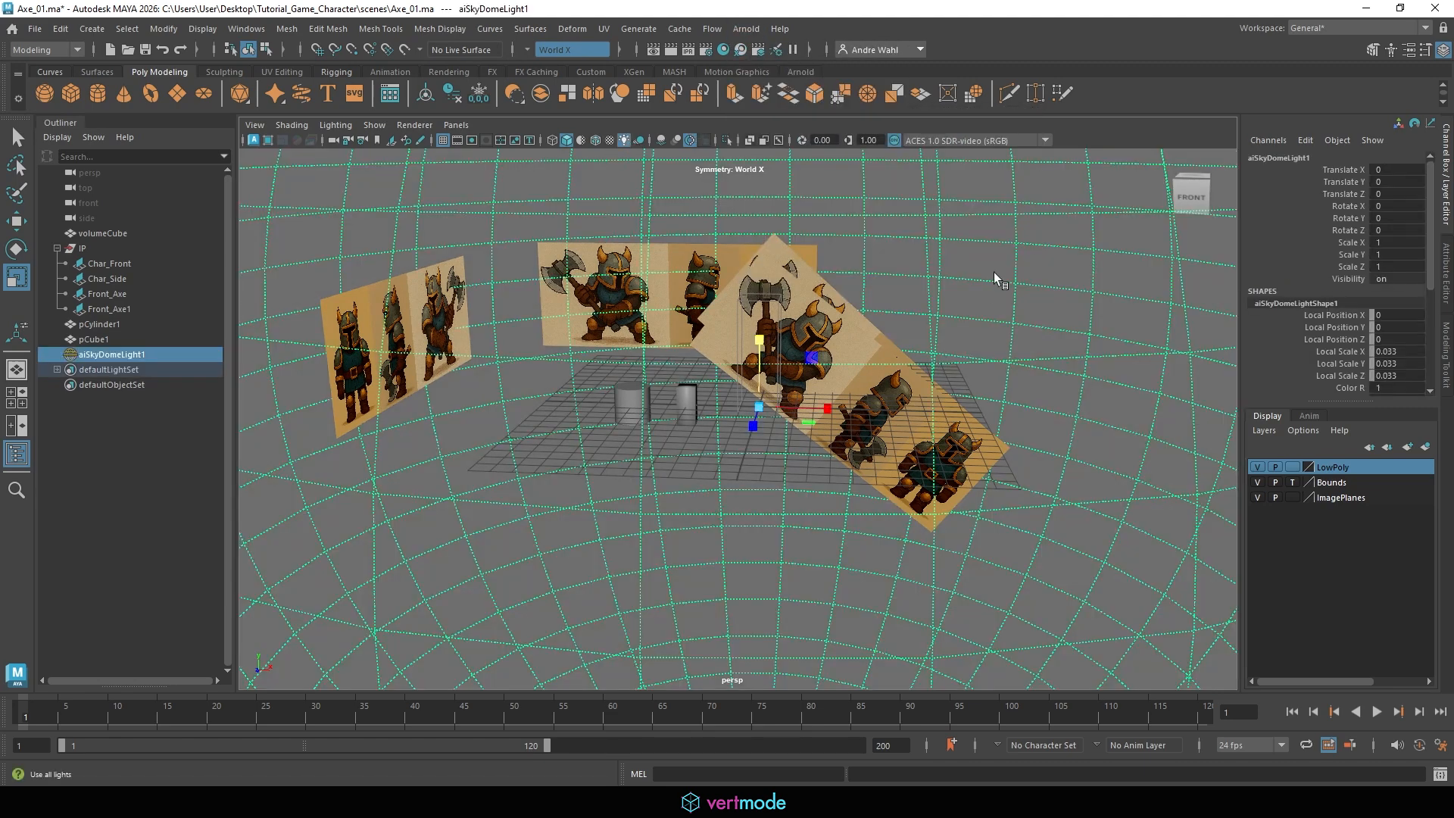
Inspect the cylinder and cube under the skydome light and undo the light's creation.
{"action": "left_click", "coordinate": [936, 326]}
{"action": "left_click_drag", "start_coordinate": [837, 299], "coordinate": [592, 352], "text": "alt"}
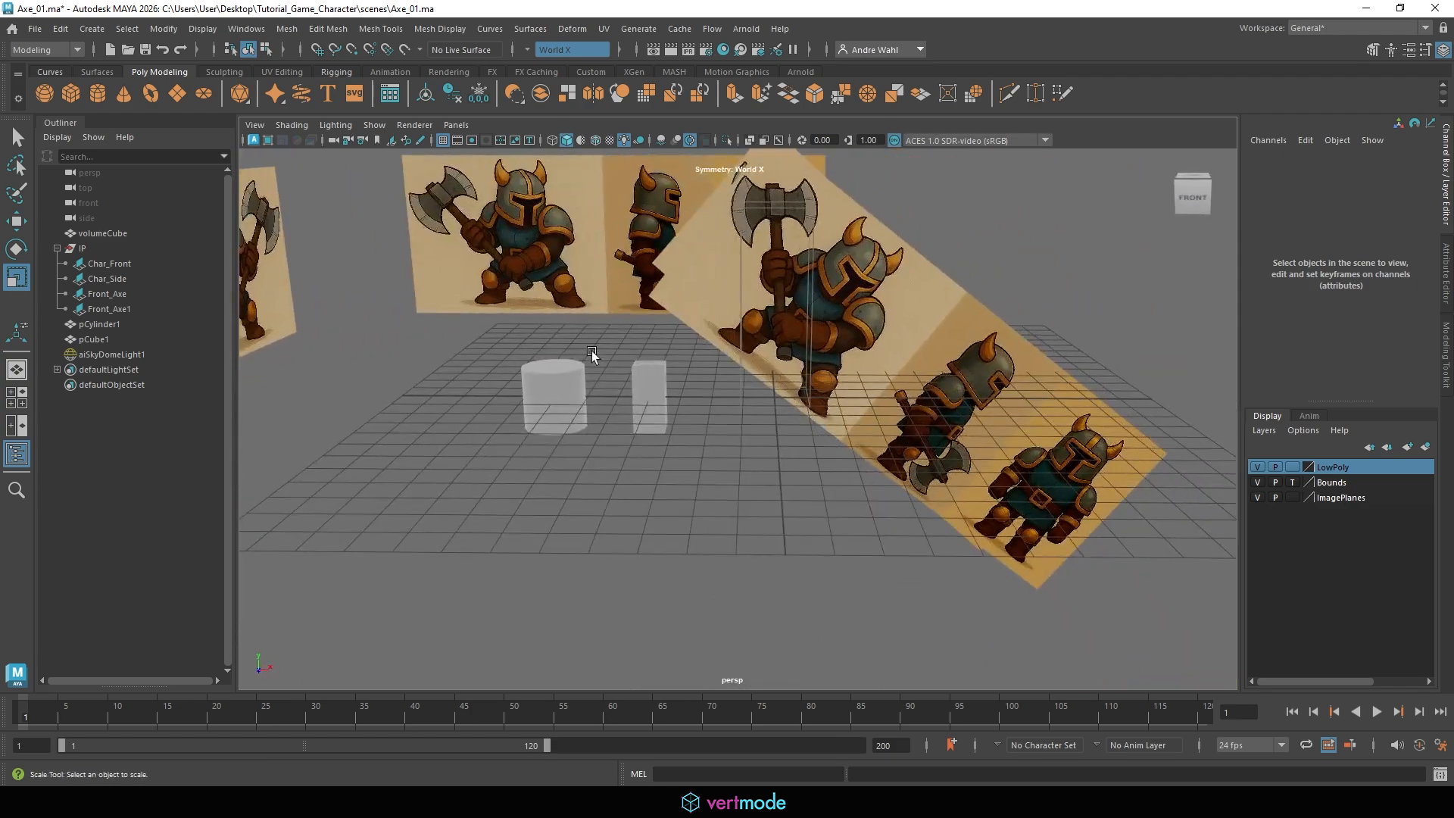
{"action": "key", "text": "ctrl+z"}
{"action": "key", "text": "Delete"}
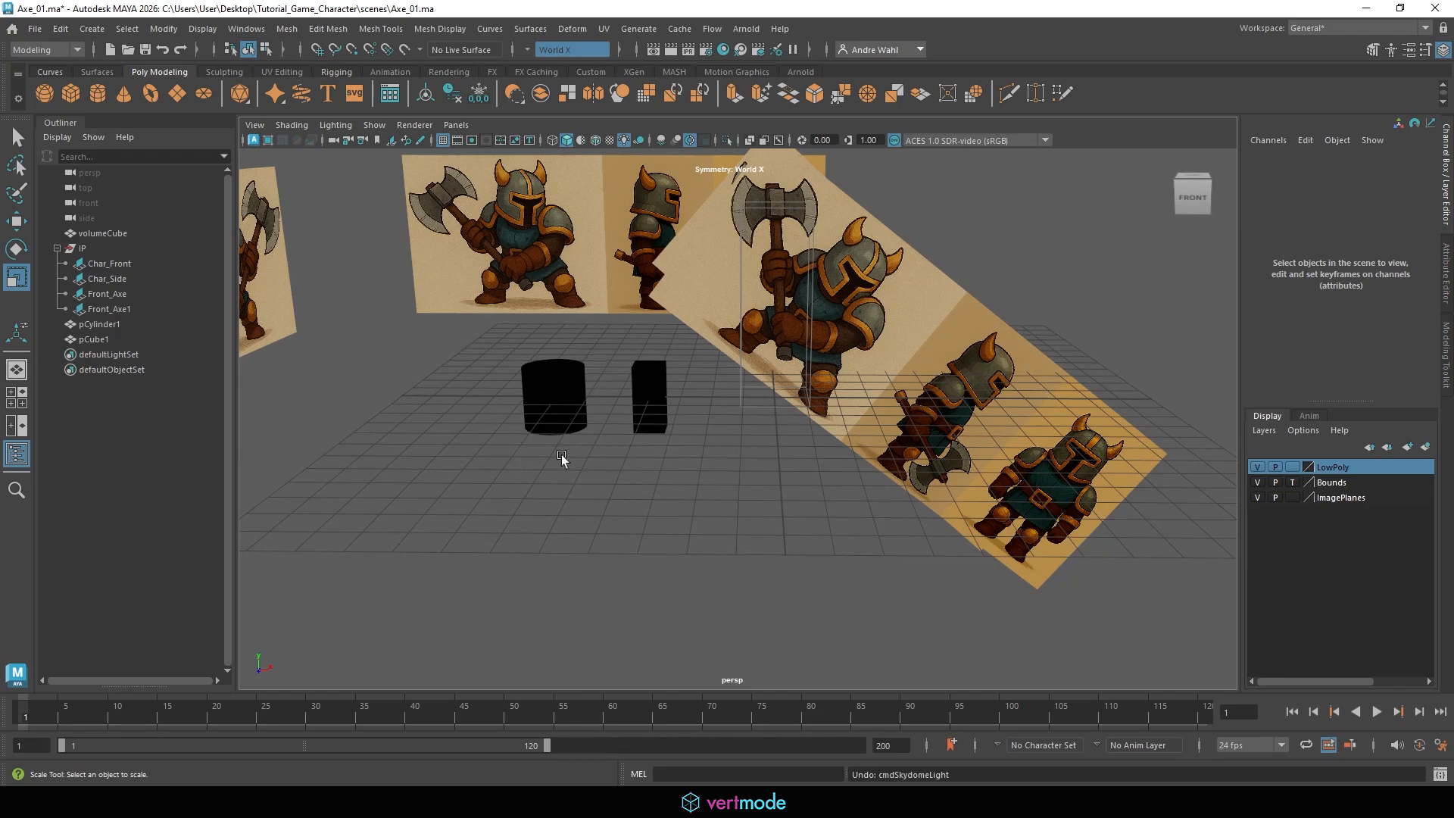
Delete the test cylinder and cube and create a new polygon cylinder at the origin.
{"action": "left_click_drag", "start_coordinate": [520, 467], "coordinate": [695, 326]}
{"action": "key", "text": "Delete"}
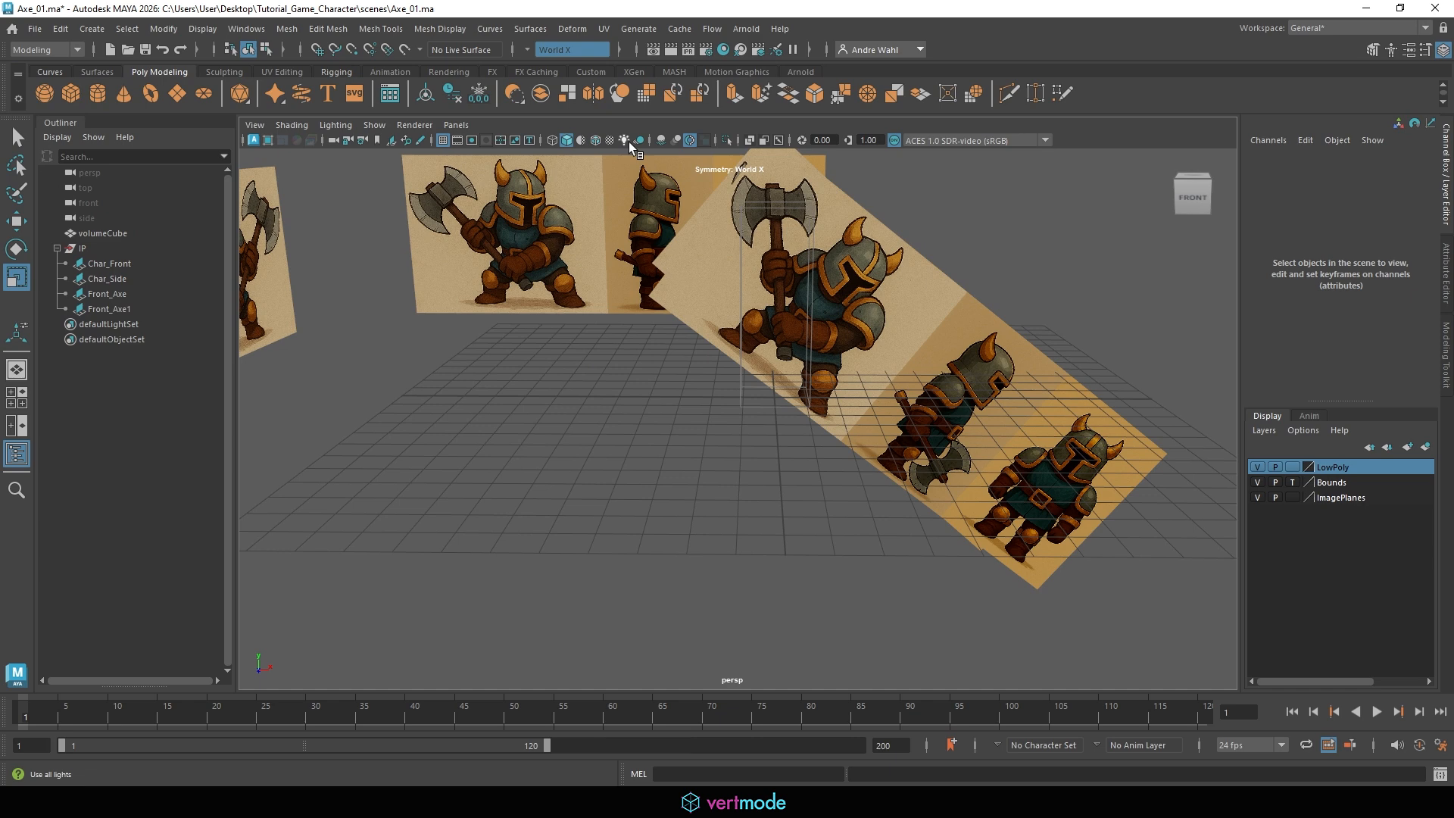
{"action": "left_click", "coordinate": [98, 93]}
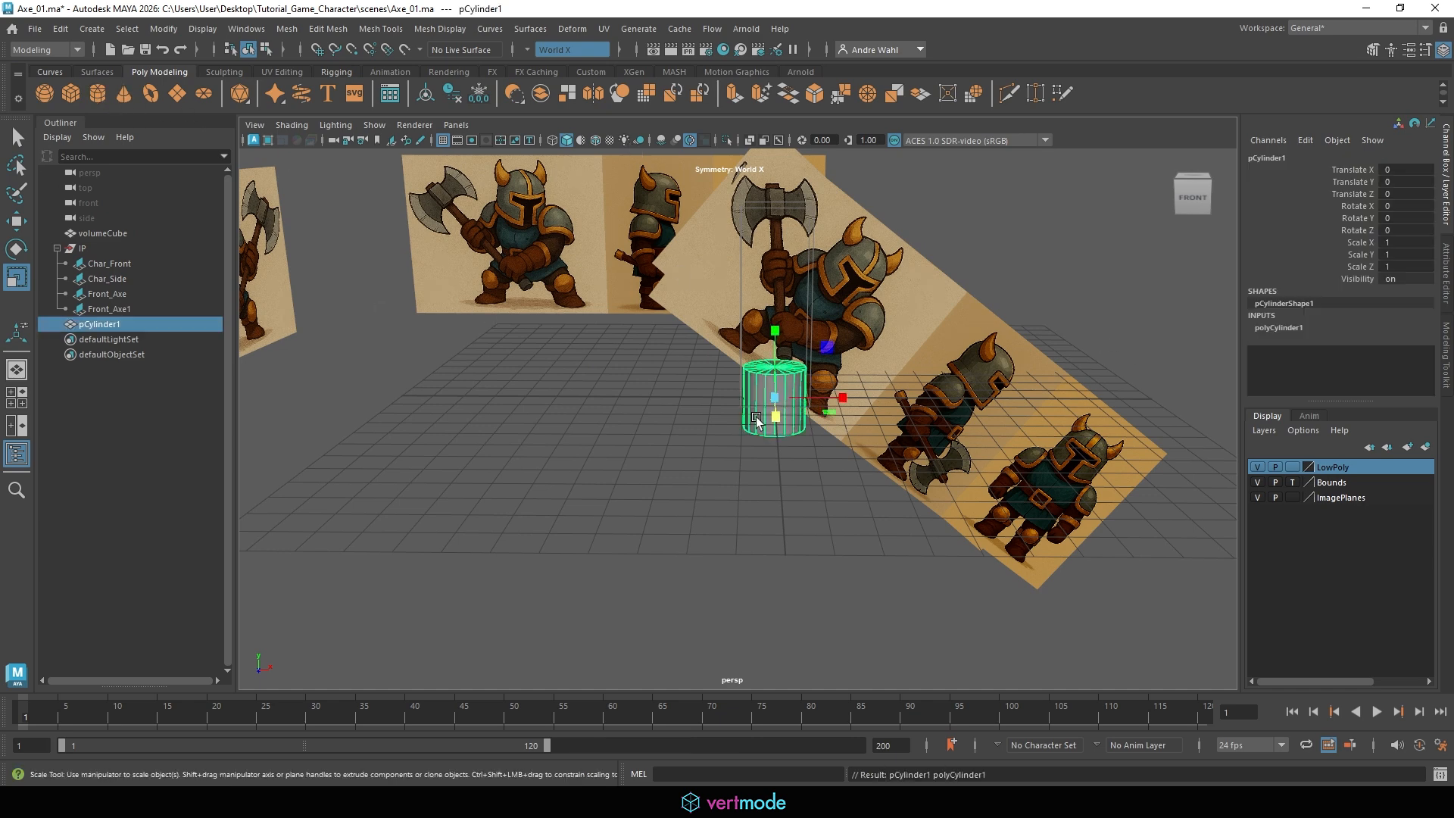
Set the new cylinder's Subdivisions Axis to 12.
{"action": "left_click_drag", "start_coordinate": [756, 416], "coordinate": [657, 411], "text": "alt"}
{"action": "key", "text": "r"}
{"action": "scroll", "coordinate": [753, 350], "scroll_direction": "up", "scroll_amount": 5}
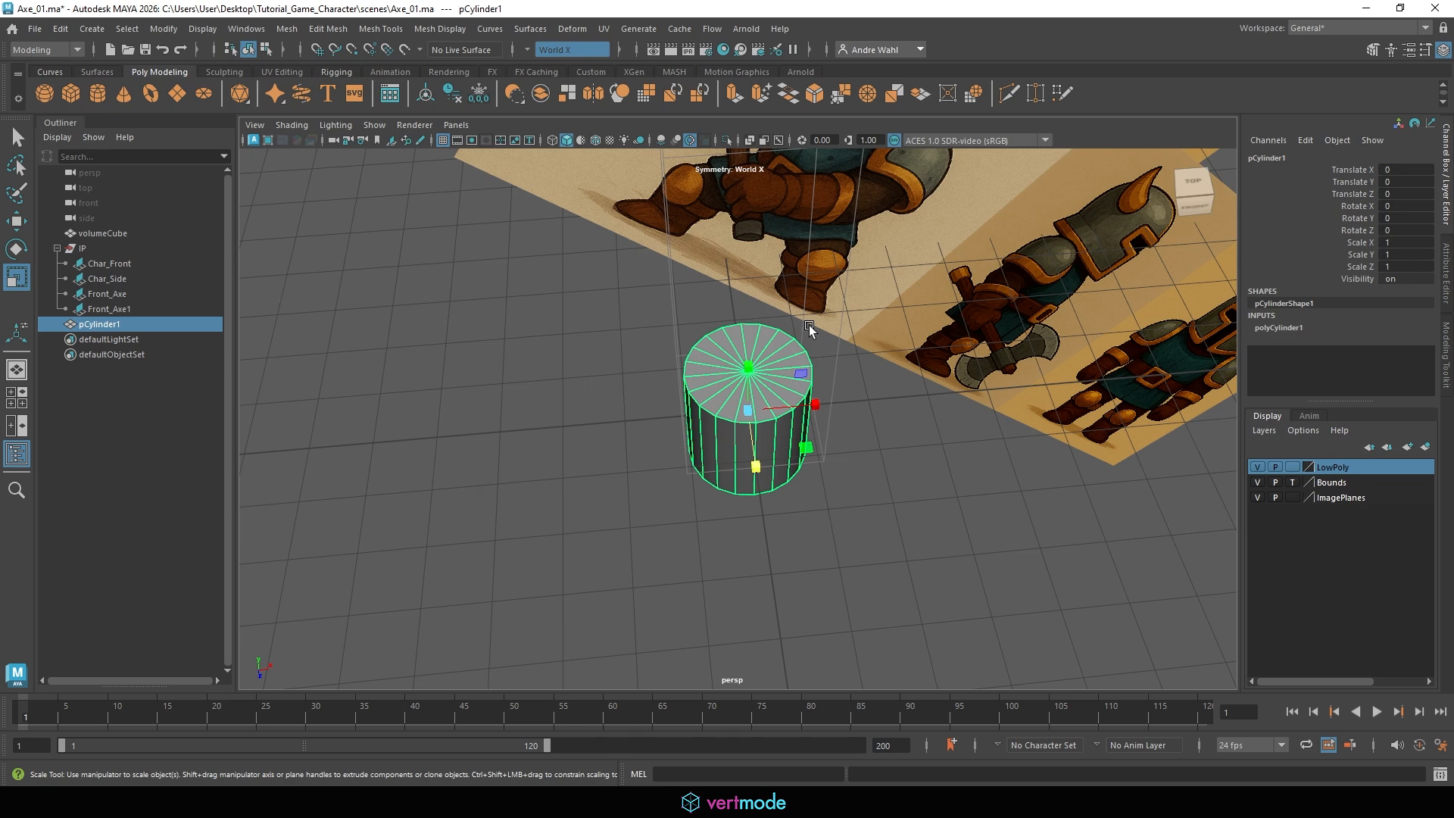
{"action": "middle_click_drag", "start_coordinate": [640, 433], "coordinate": [597, 412], "text": "alt"}
{"action": "scroll", "coordinate": [597, 412], "scroll_direction": "up", "scroll_amount": 2}
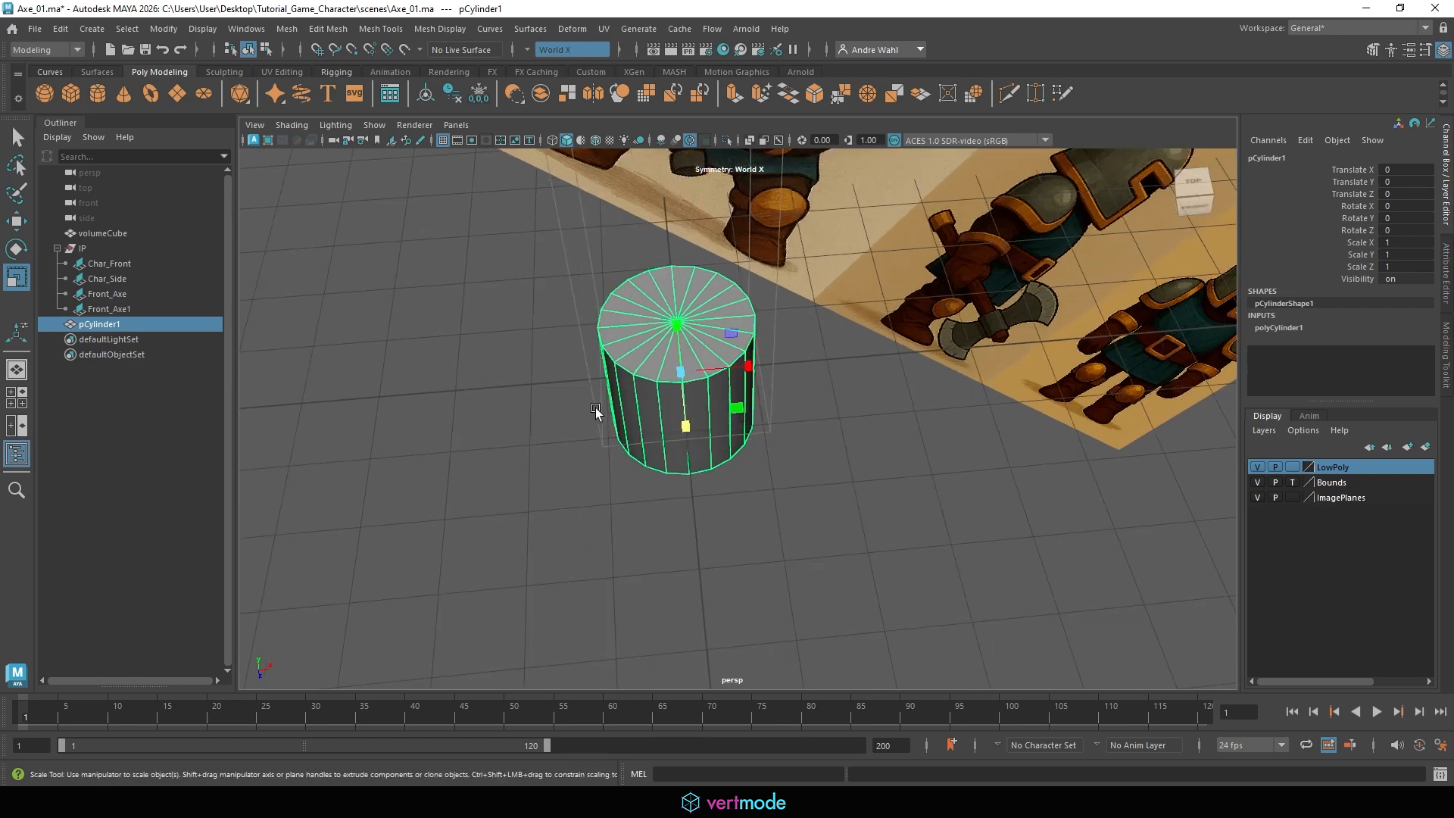
{"action": "key", "text": "t"}
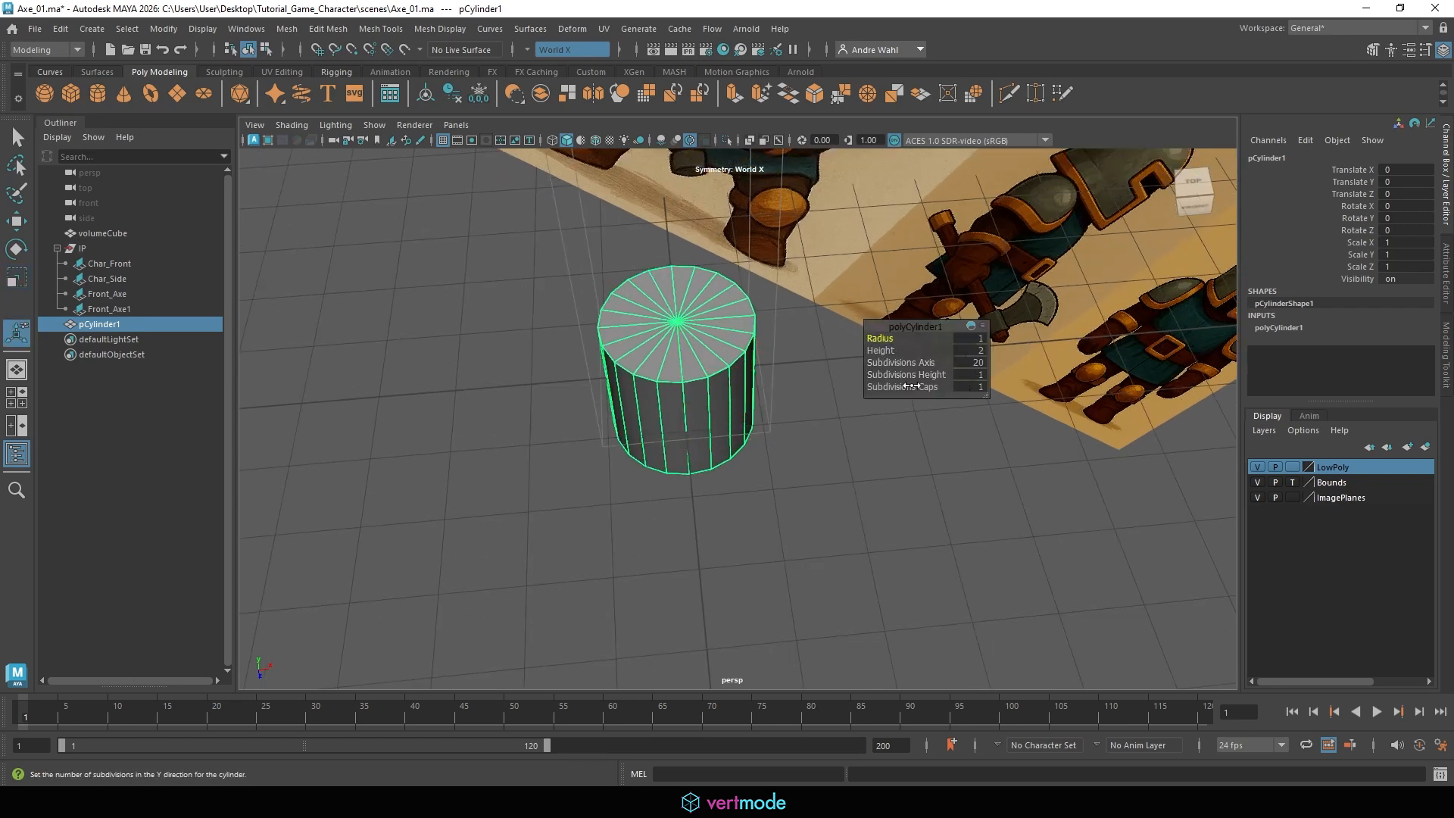
{"action": "left_click", "coordinate": [977, 362]}
{"action": "type", "text": "12"}
{"action": "key", "text": "Return"}
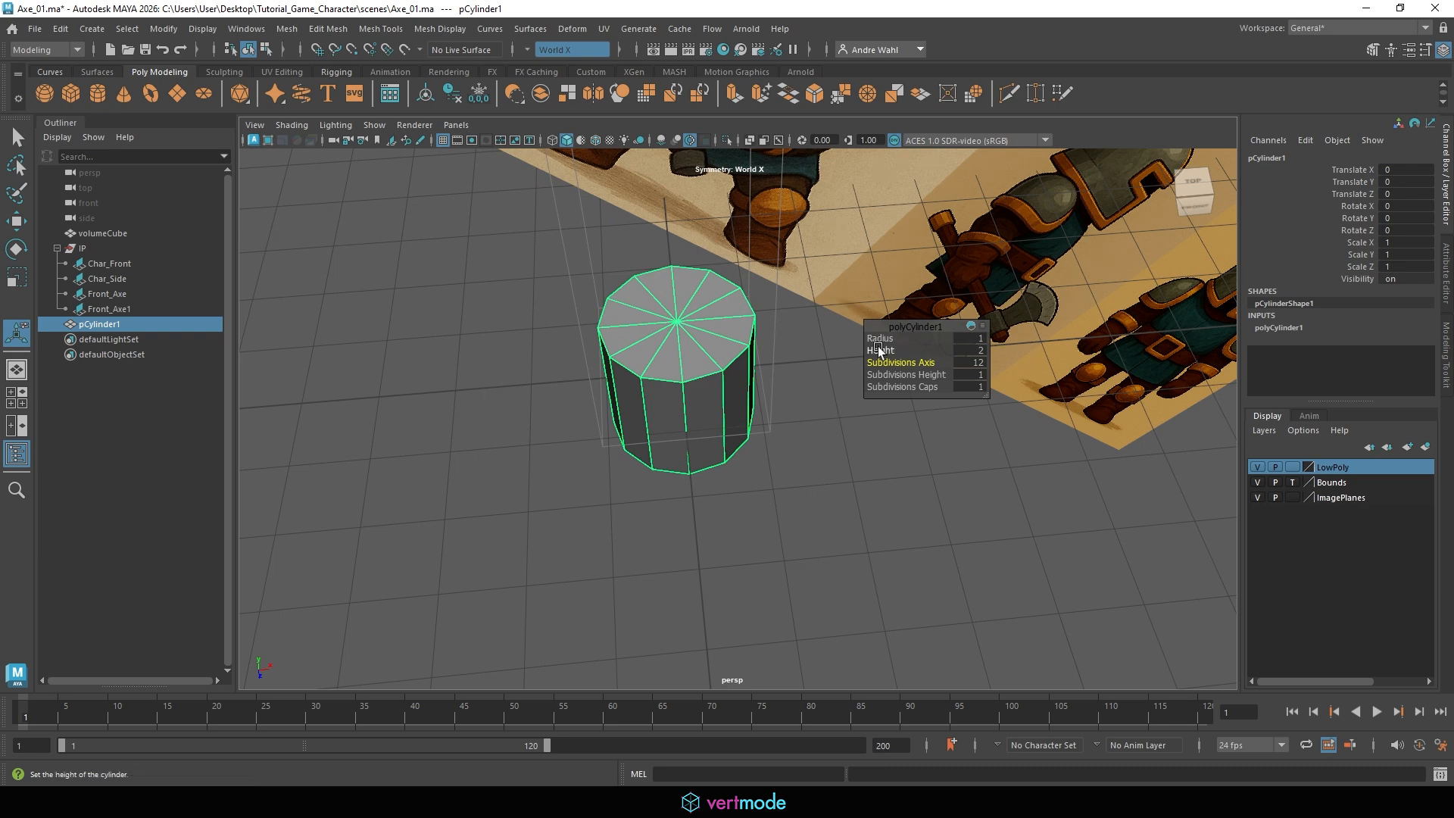
{"action": "left_click", "coordinate": [821, 447]}
{"action": "left_click", "coordinate": [735, 341]}
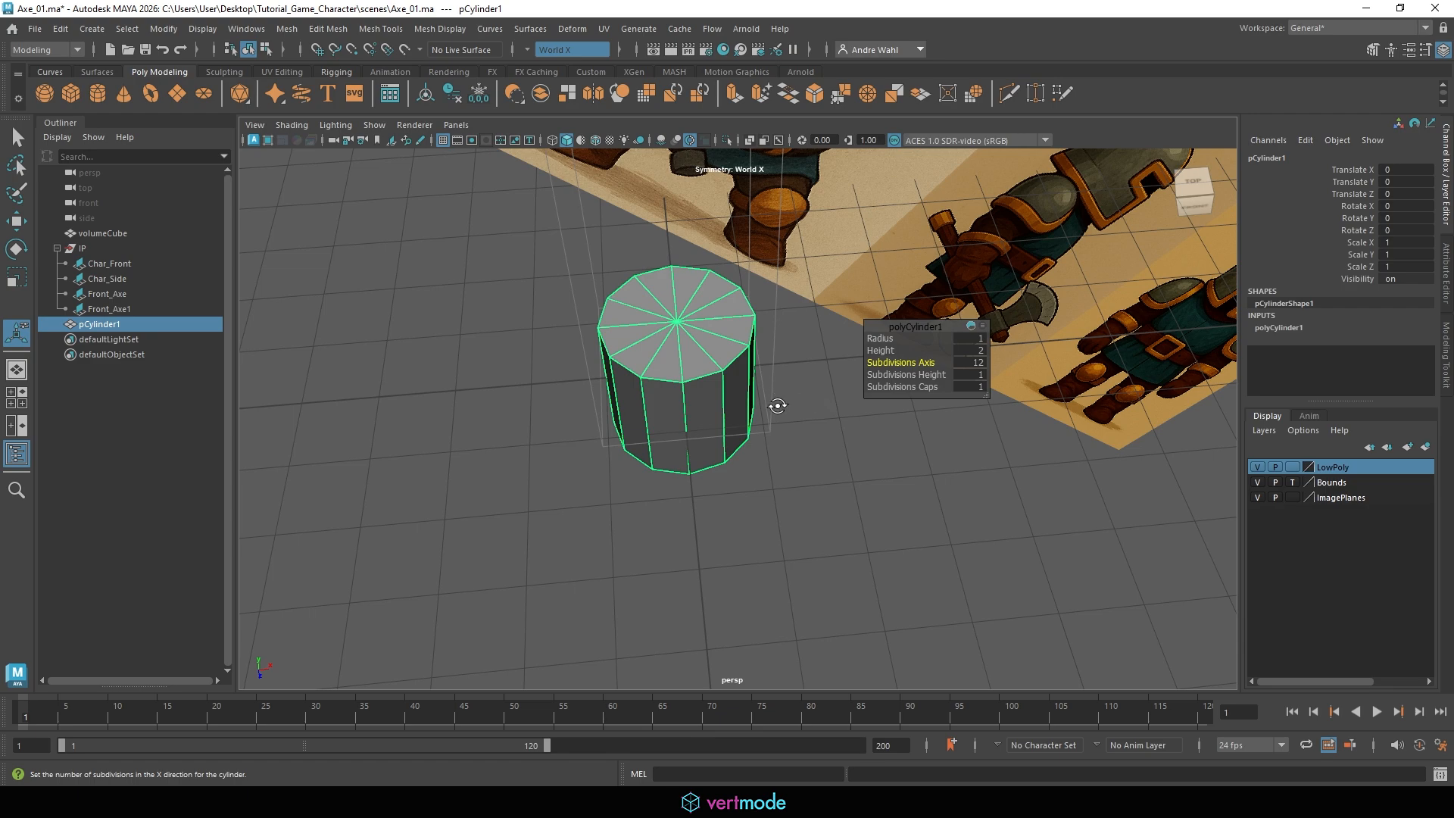
{"action": "left_click_drag", "start_coordinate": [772, 405], "coordinate": [743, 427], "text": "alt"}
{"action": "left_click", "coordinate": [795, 445]}
{"action": "left_click", "coordinate": [730, 406]}
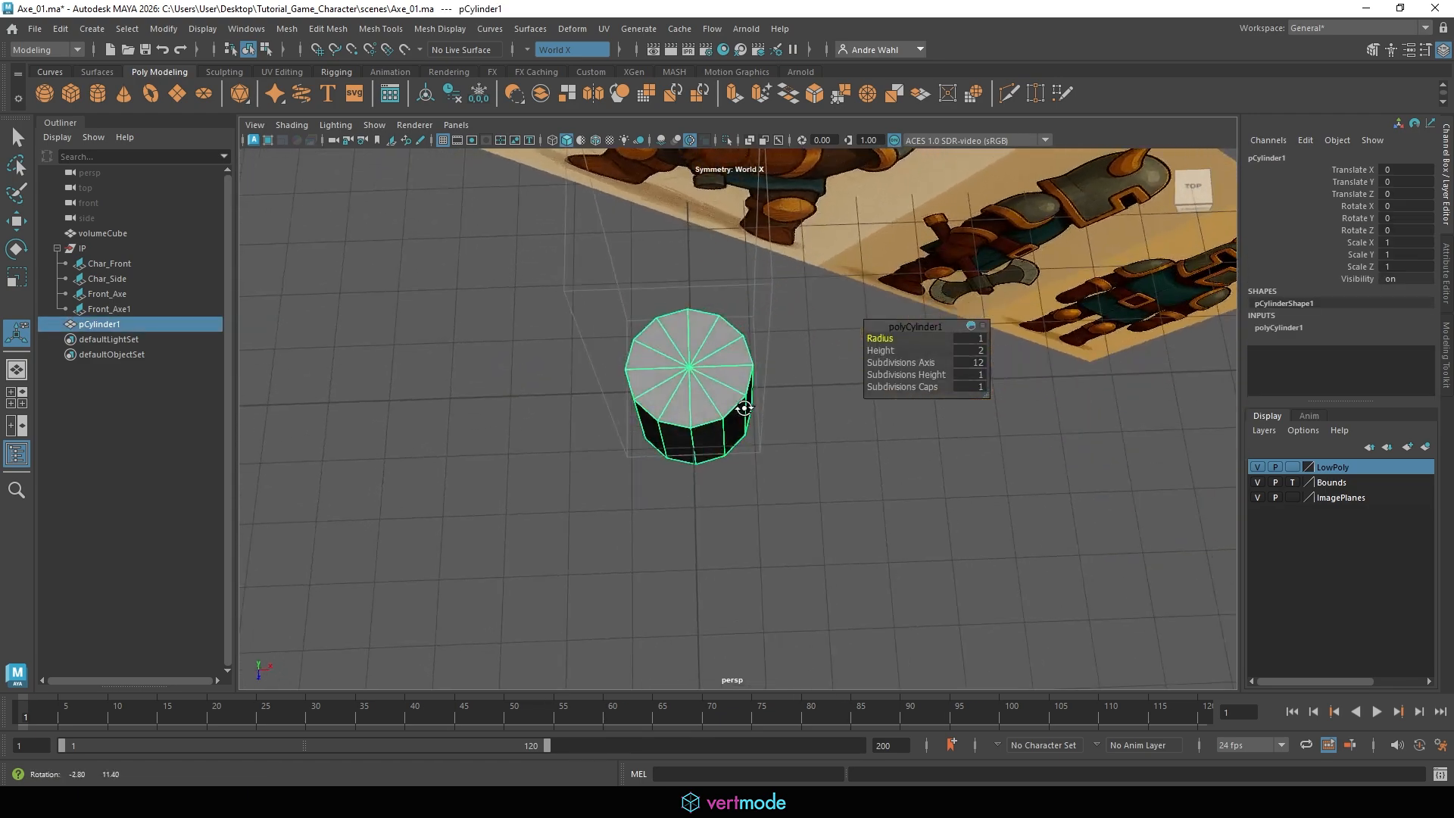
Raise the cylinder in the front view to about 2.091 in Translate Y, beside the axe handle.
{"action": "key", "text": "space"}
{"action": "key", "text": "space"}
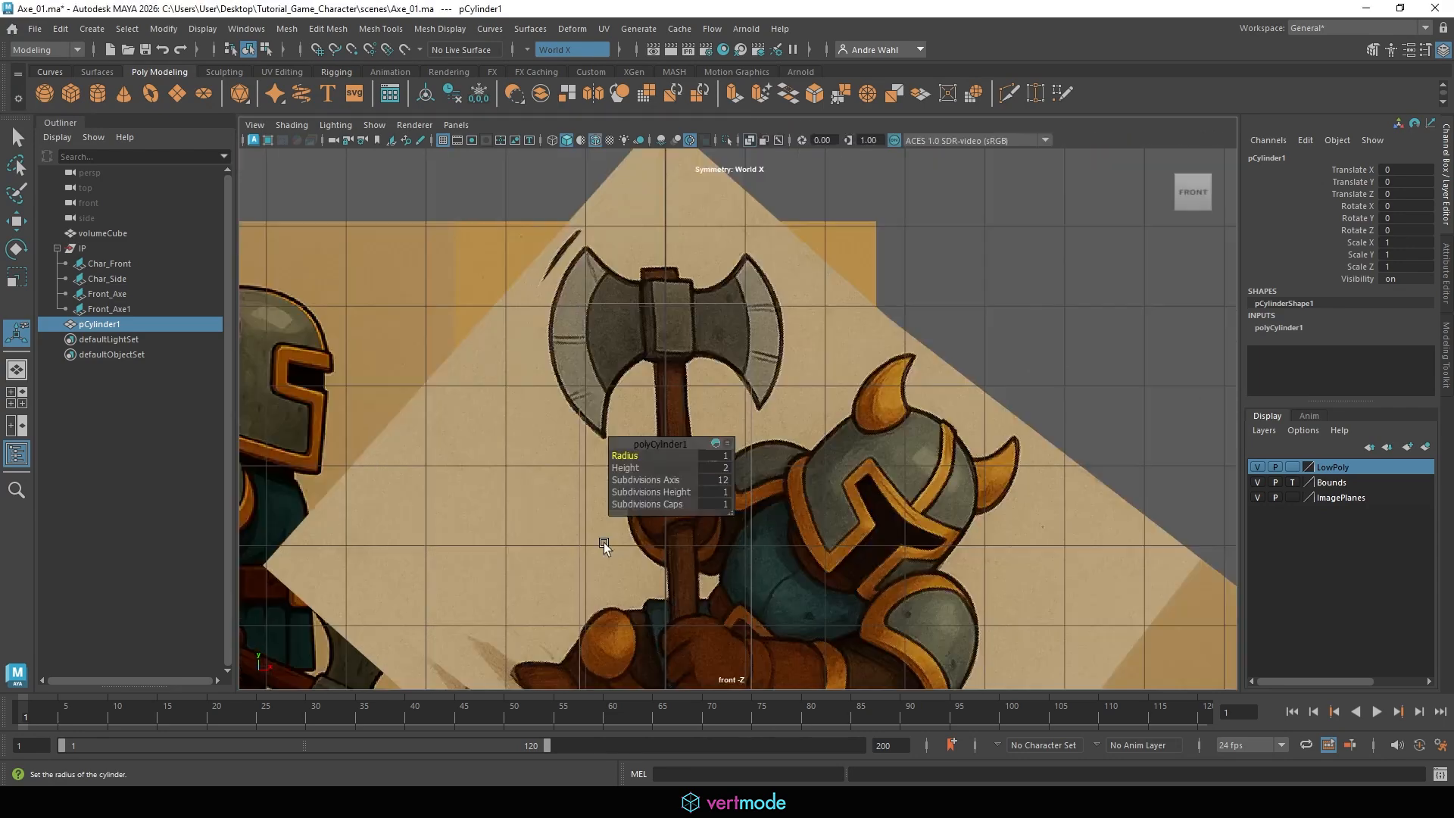
{"action": "middle_click_drag", "start_coordinate": [603, 542], "coordinate": [609, 349], "text": "alt"}
{"action": "right_click_drag", "start_coordinate": [708, 493], "coordinate": [677, 424], "text": "alt"}
{"action": "key", "text": "w"}
{"action": "left_click_drag", "start_coordinate": [670, 496], "coordinate": [670, 348]}
Straighten the Front_Axe1 image plane to about -40.729 in Rotate Z and shift it to about 11.564 in Translate X.
{"action": "left_click", "coordinate": [918, 161]}
{"action": "right_click_drag", "start_coordinate": [836, 219], "coordinate": [736, 289], "text": "alt"}
{"action": "left_click", "coordinate": [748, 290]}
{"action": "key", "text": "space"}
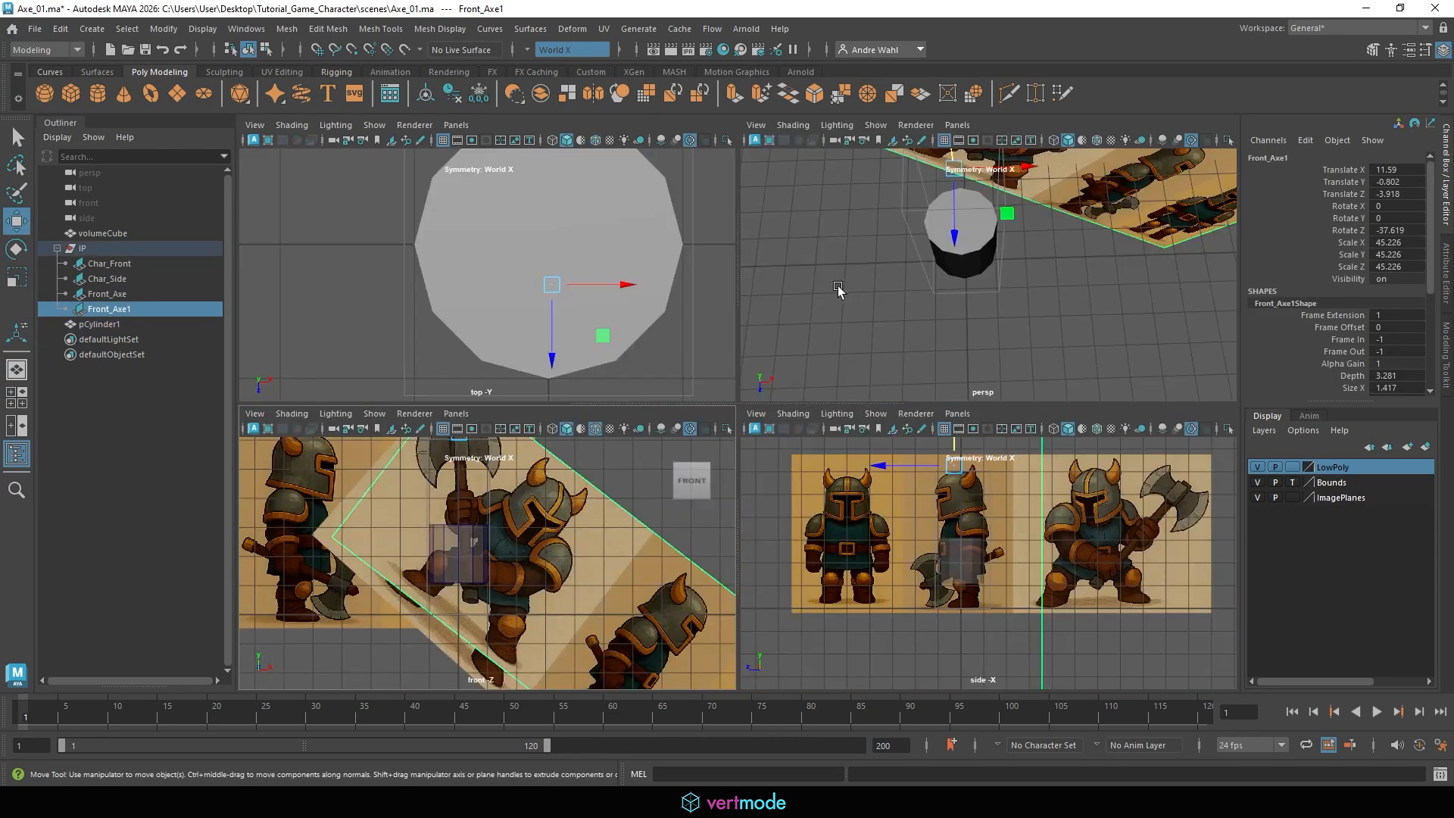
{"action": "key", "text": "space"}
{"action": "middle_click_drag", "start_coordinate": [729, 175], "coordinate": [722, 295], "text": "alt"}
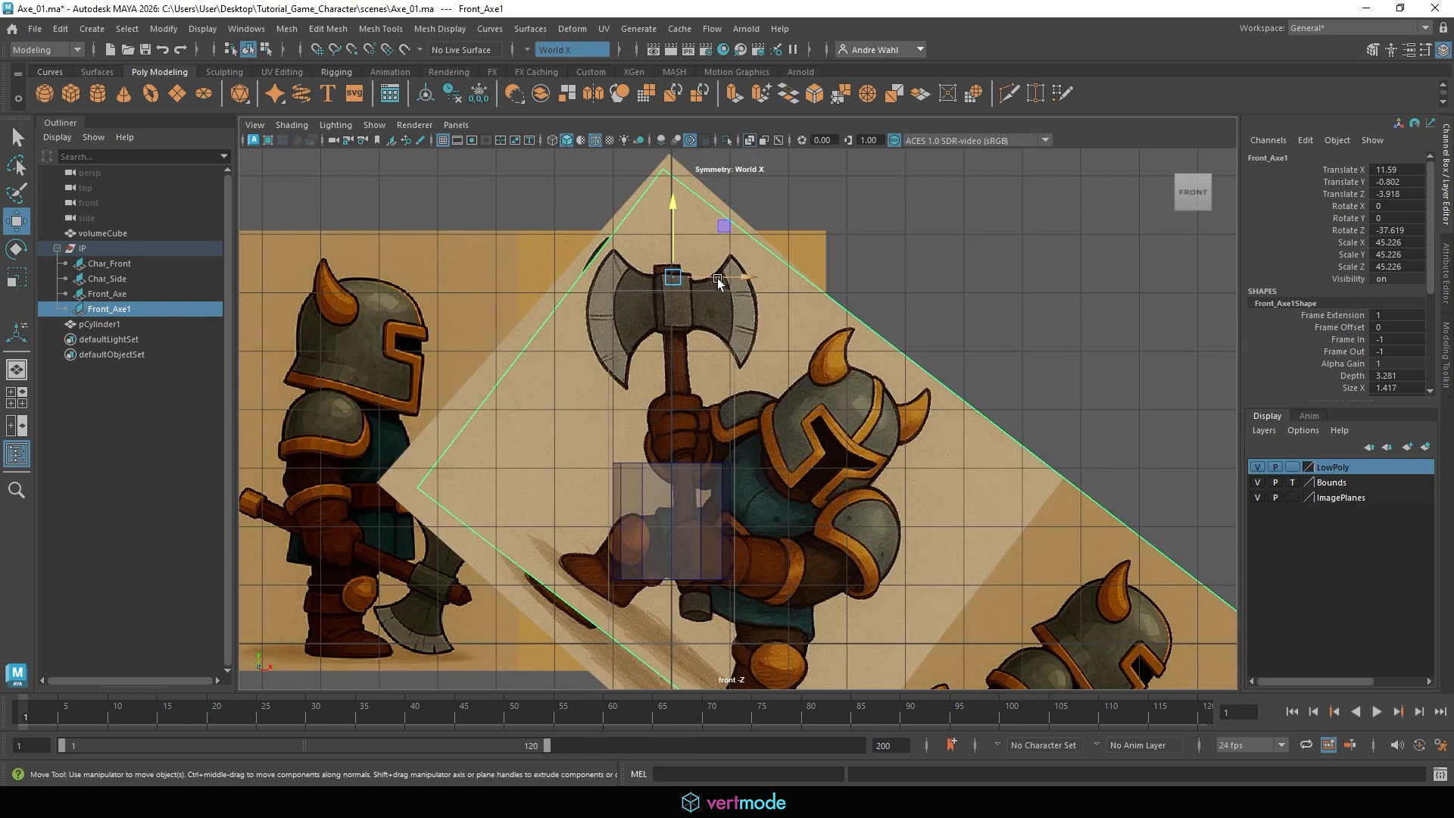
{"action": "left_click_drag", "start_coordinate": [716, 279], "coordinate": [714, 331]}
{"action": "key", "text": "e"}
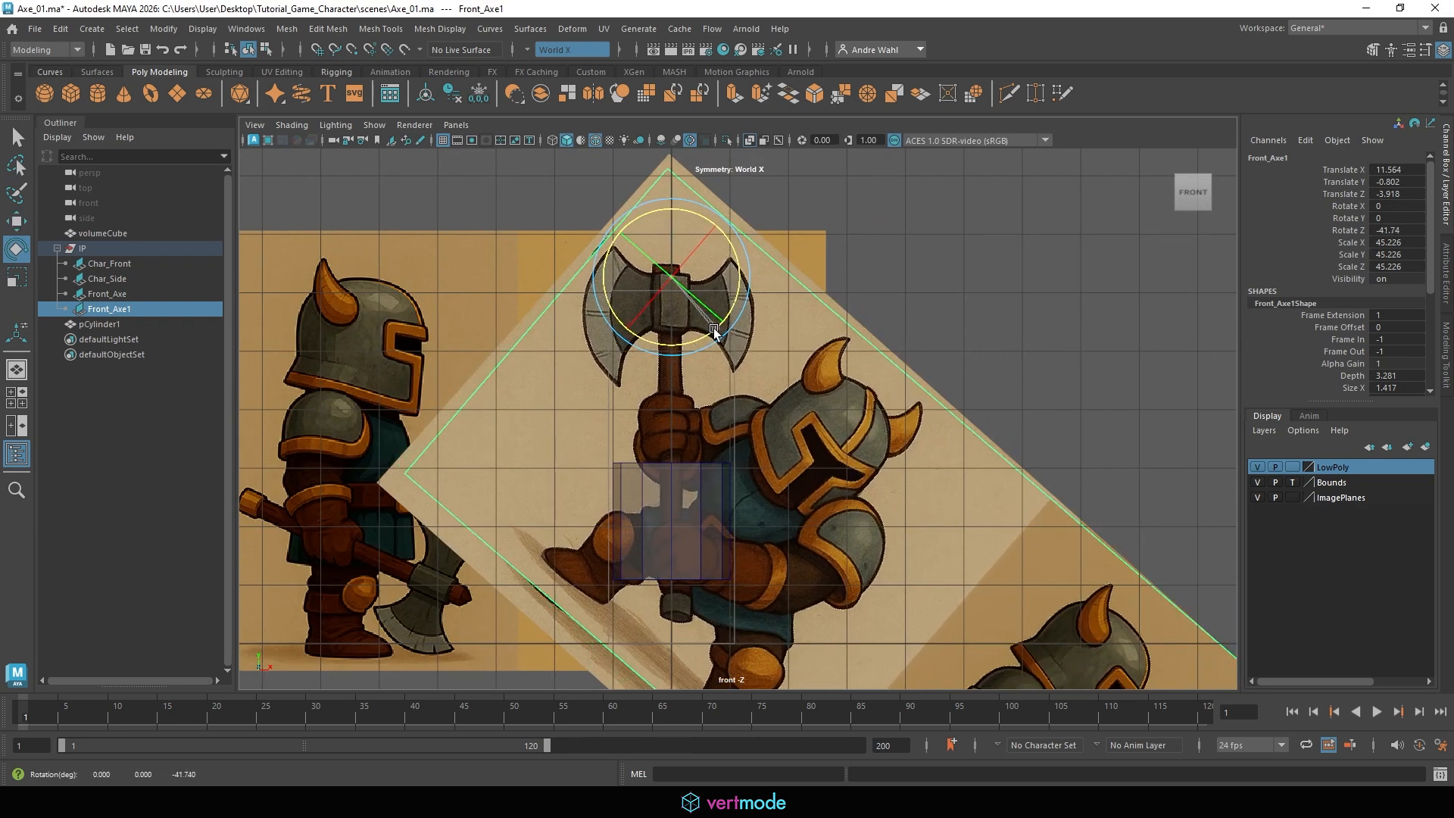
{"action": "key", "text": "w"}
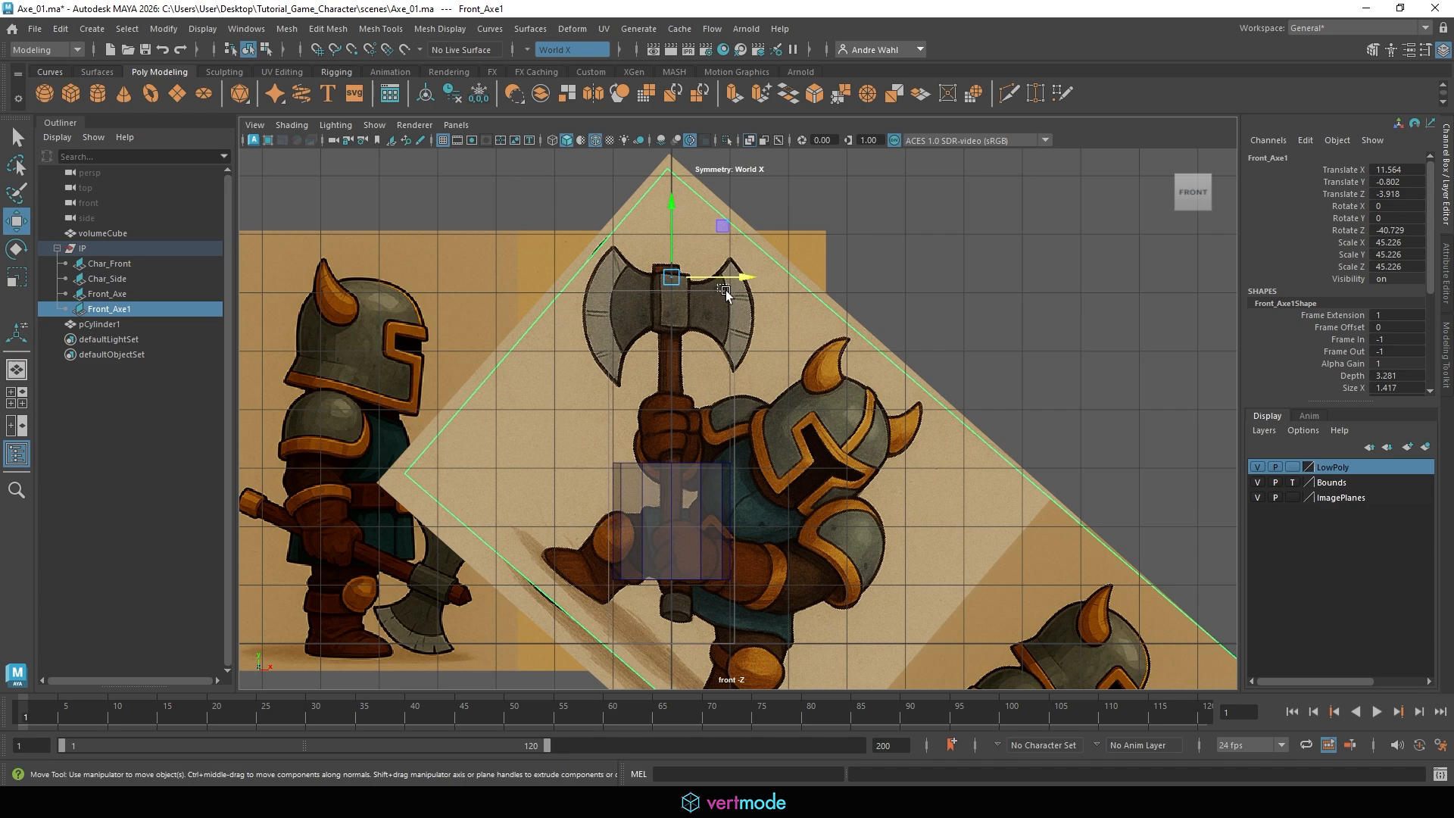
Scale the cylinder uniformly to about 0.176 to match the width of the axe handle.
{"action": "left_click", "coordinate": [663, 568]}
{"action": "key", "text": "f"}
{"action": "key", "text": "r"}
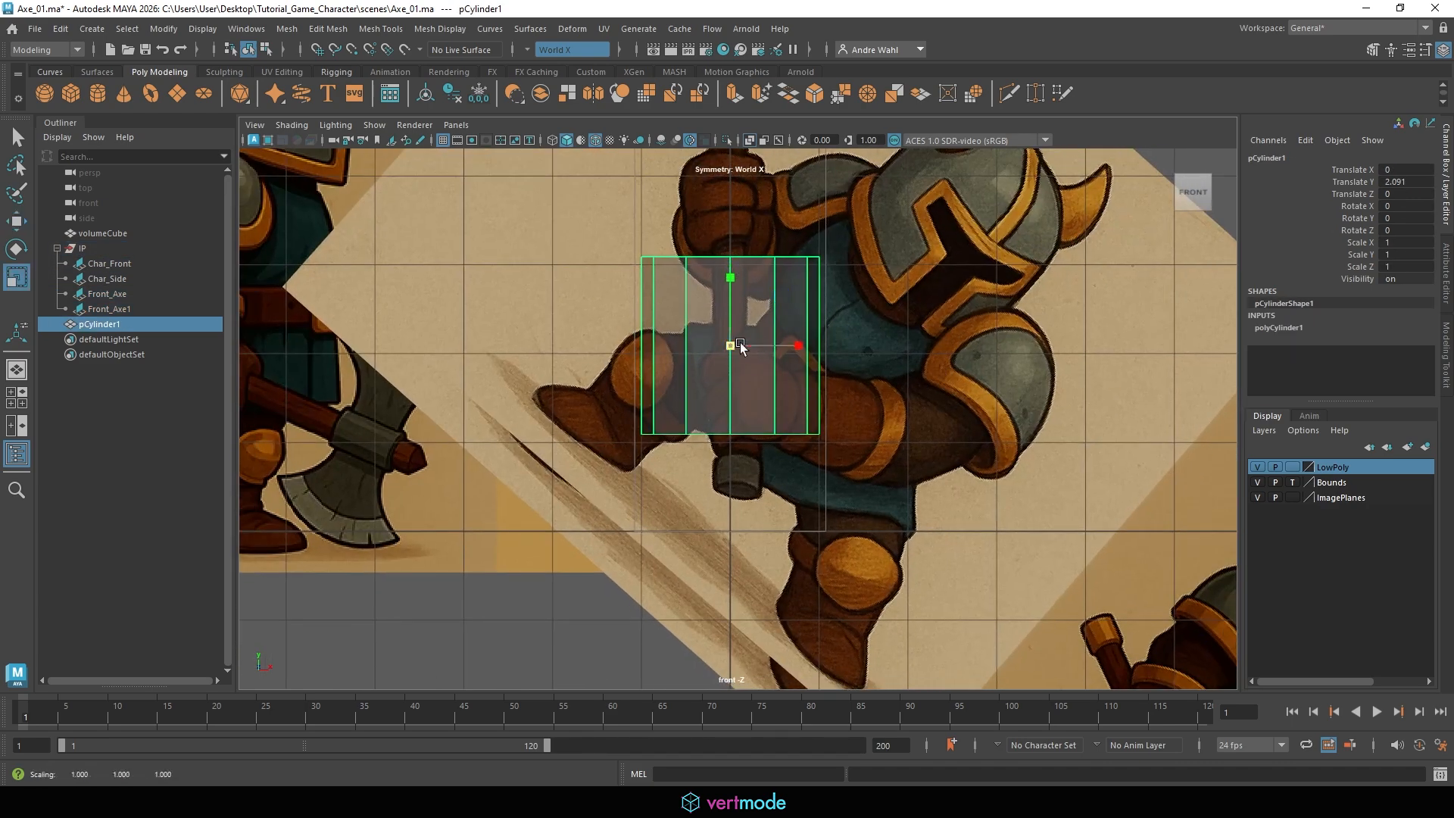
{"action": "left_click_drag", "start_coordinate": [746, 346], "coordinate": [619, 334]}
{"action": "key", "text": "w"}
{"action": "scroll", "coordinate": [667, 409], "scroll_direction": "up", "scroll_amount": 5}
{"action": "middle_click_drag", "start_coordinate": [701, 492], "coordinate": [985, 487], "text": "alt"}
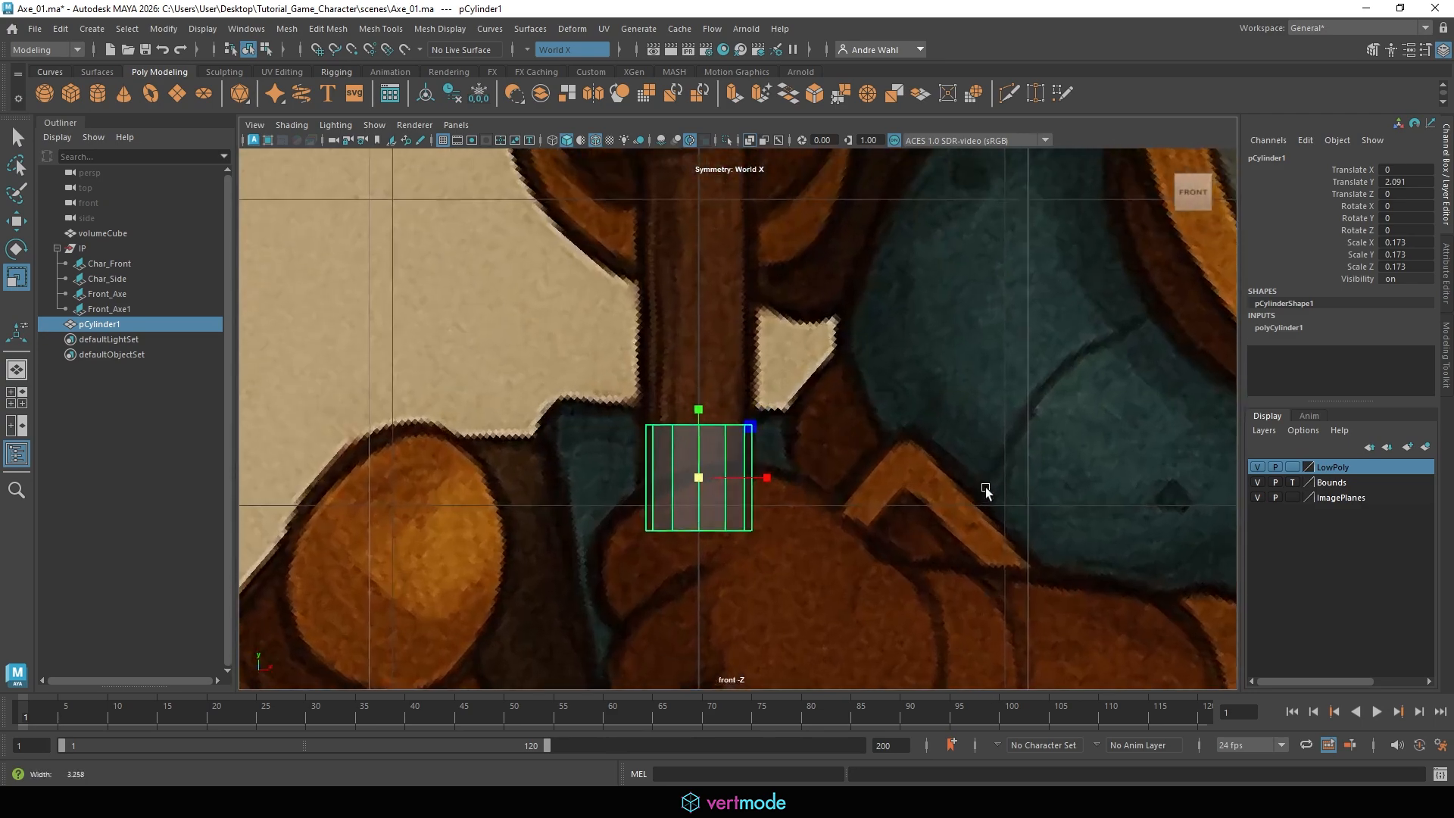
{"action": "key", "text": "r"}
{"action": "left_click_drag", "start_coordinate": [701, 480], "coordinate": [708, 496]}
{"action": "right_click_drag", "start_coordinate": [708, 496], "coordinate": [305, 447], "text": "alt"}
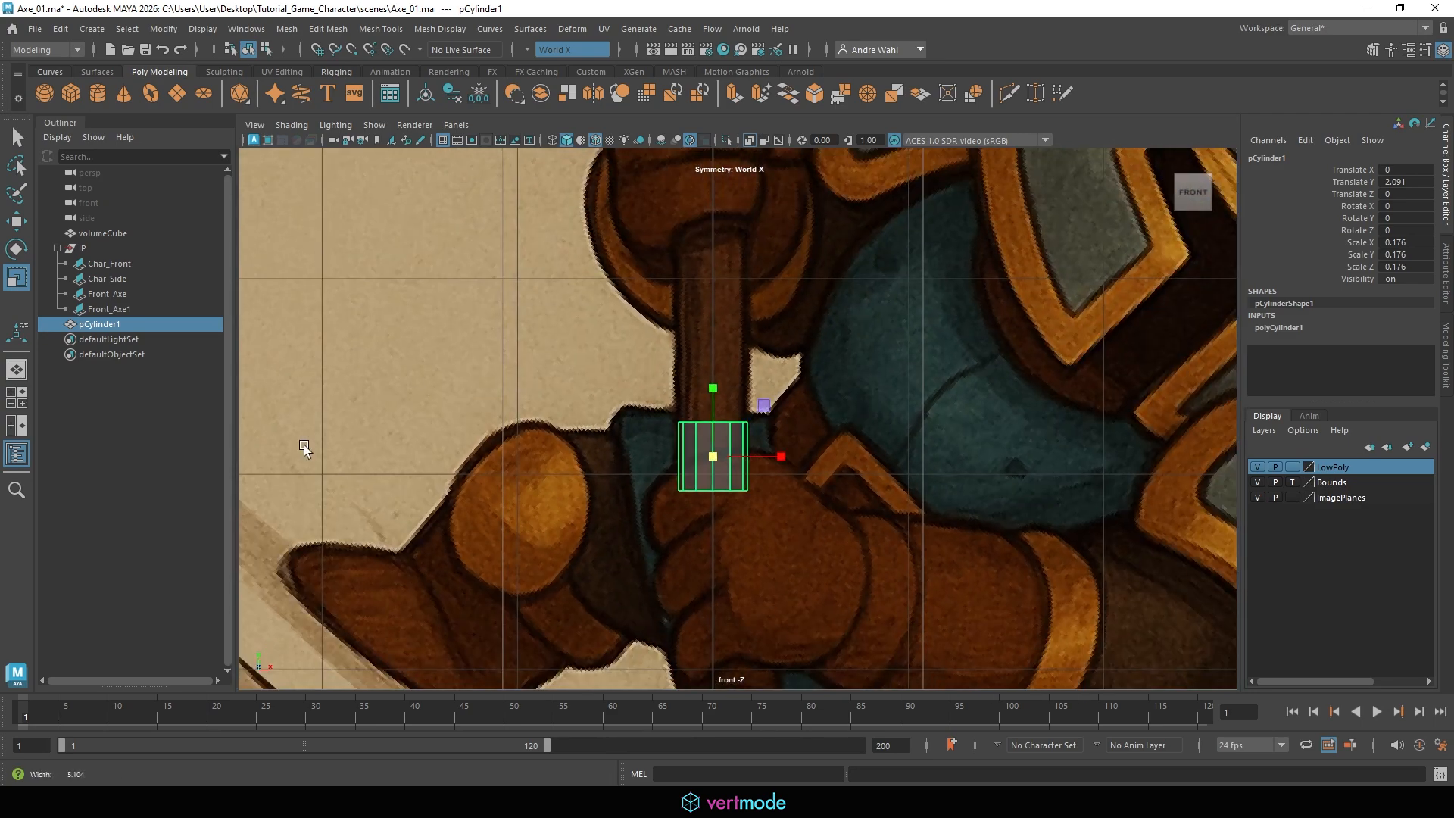
Move the cylinder's upper vertices up to the top of the axe head in the reference.
{"action": "middle_click_drag", "start_coordinate": [703, 462], "coordinate": [704, 297], "text": "alt"}
{"action": "right_click_drag", "start_coordinate": [724, 283], "coordinate": [659, 286]}
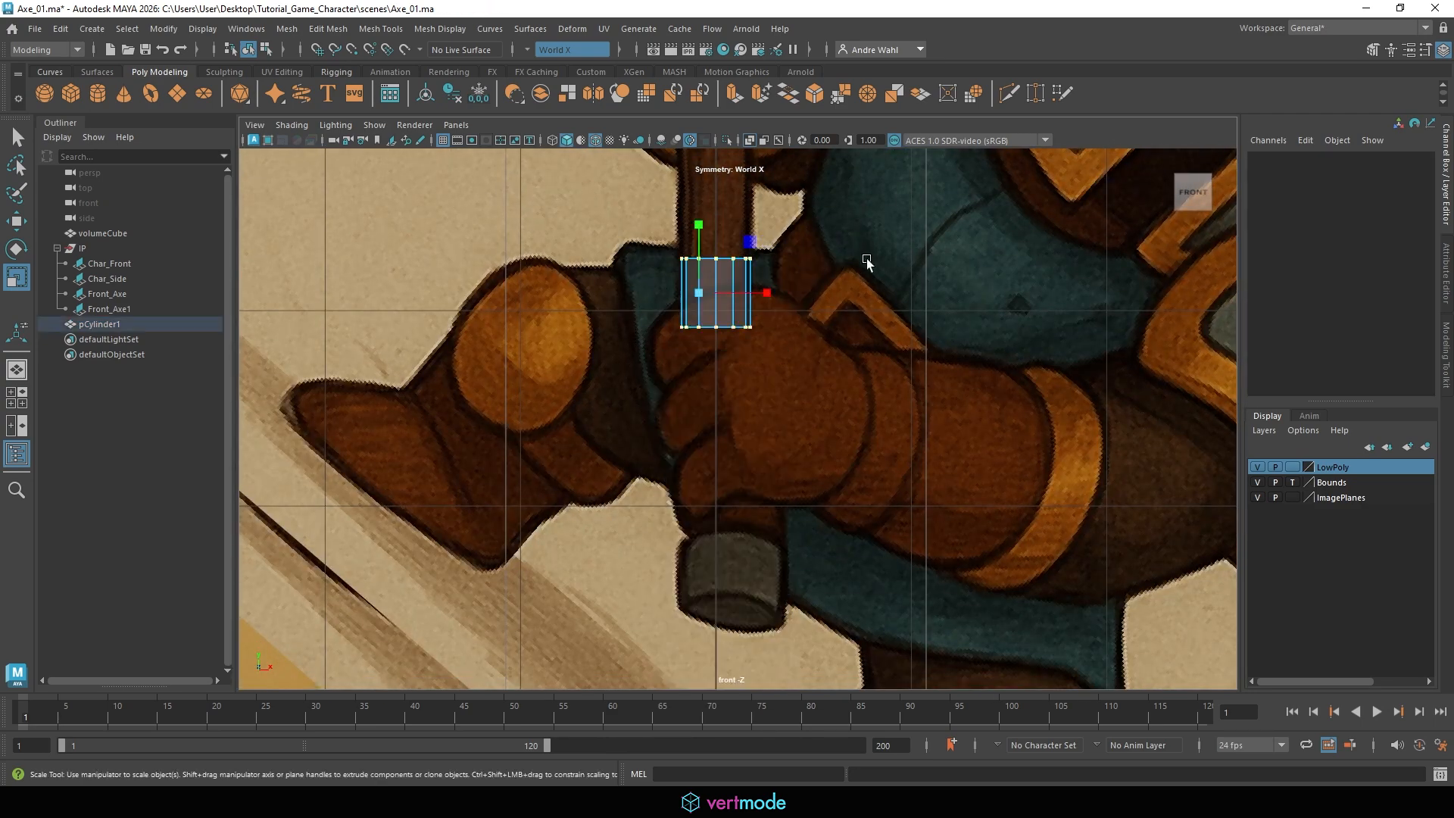
{"action": "scroll", "coordinate": [867, 257], "scroll_direction": "down", "scroll_amount": 6}
{"action": "left_click", "coordinate": [700, 425]}
{"action": "left_click", "coordinate": [725, 373]}
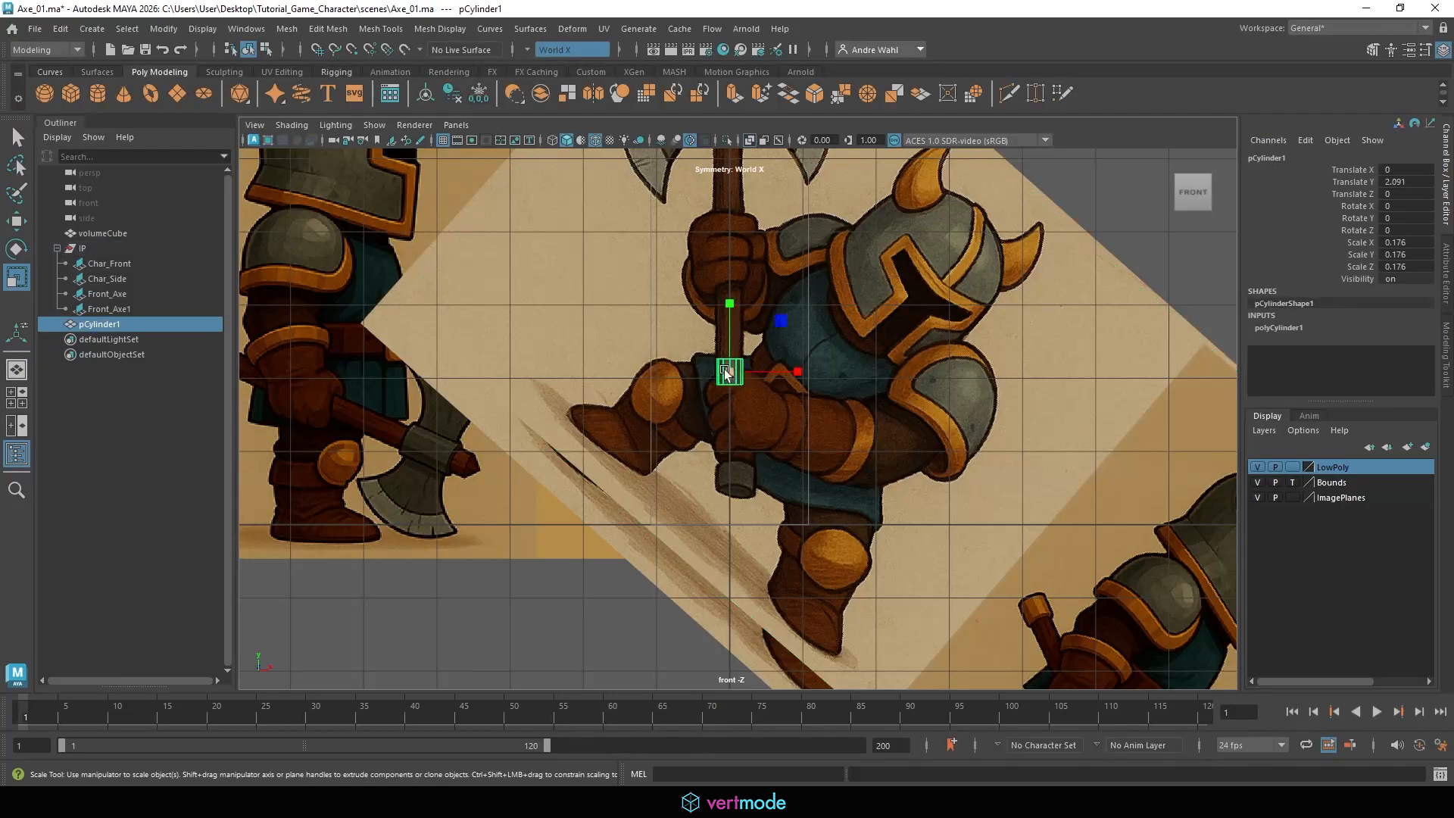
{"action": "right_click_drag", "start_coordinate": [731, 373], "coordinate": [666, 353]}
{"action": "left_click_drag", "start_coordinate": [671, 366], "coordinate": [870, 325]}
{"action": "middle_click_drag", "start_coordinate": [680, 324], "coordinate": [704, 467], "text": "alt"}
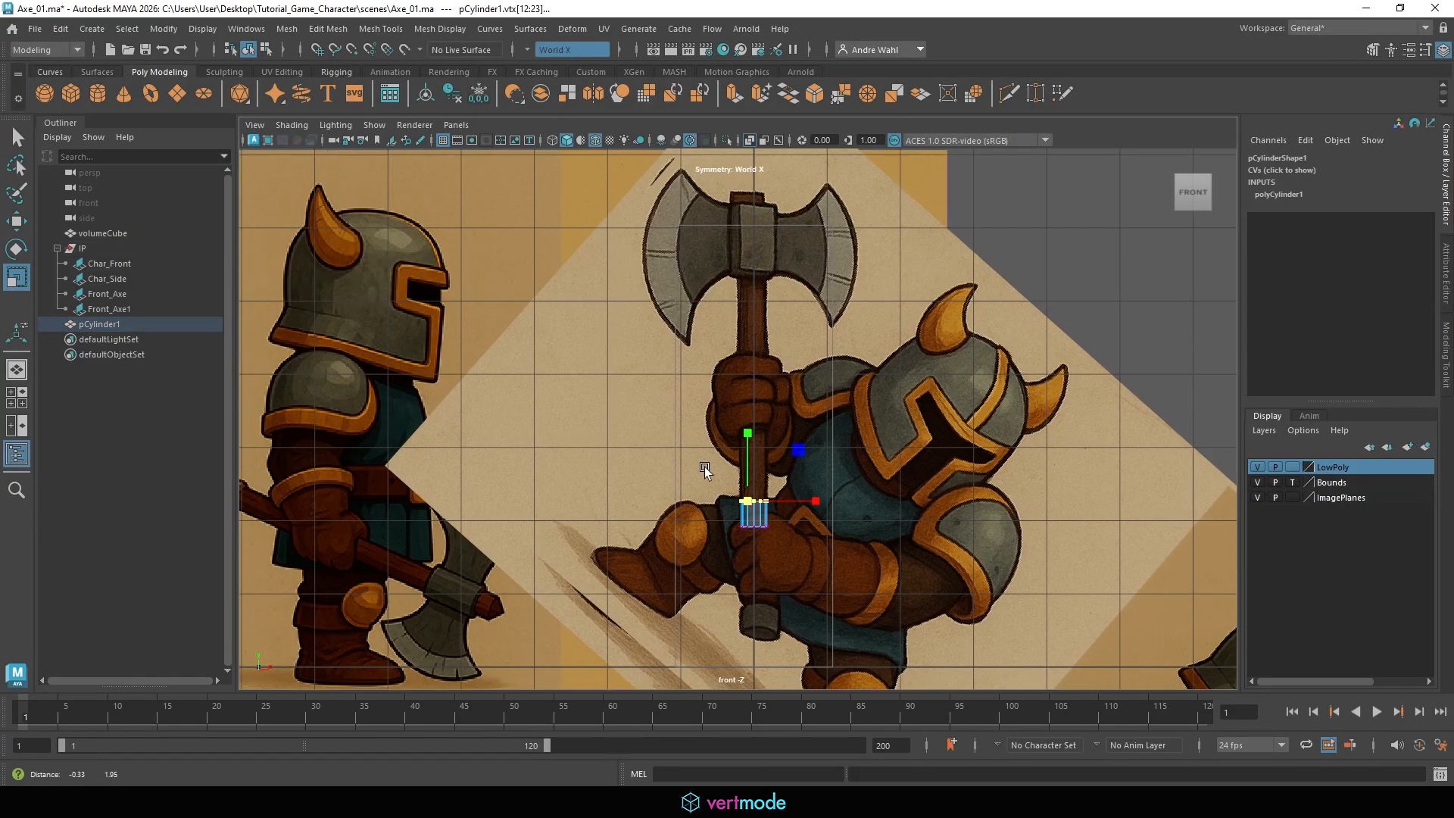
{"action": "key", "text": "w"}
{"action": "left_click_drag", "start_coordinate": [744, 453], "coordinate": [780, 151]}
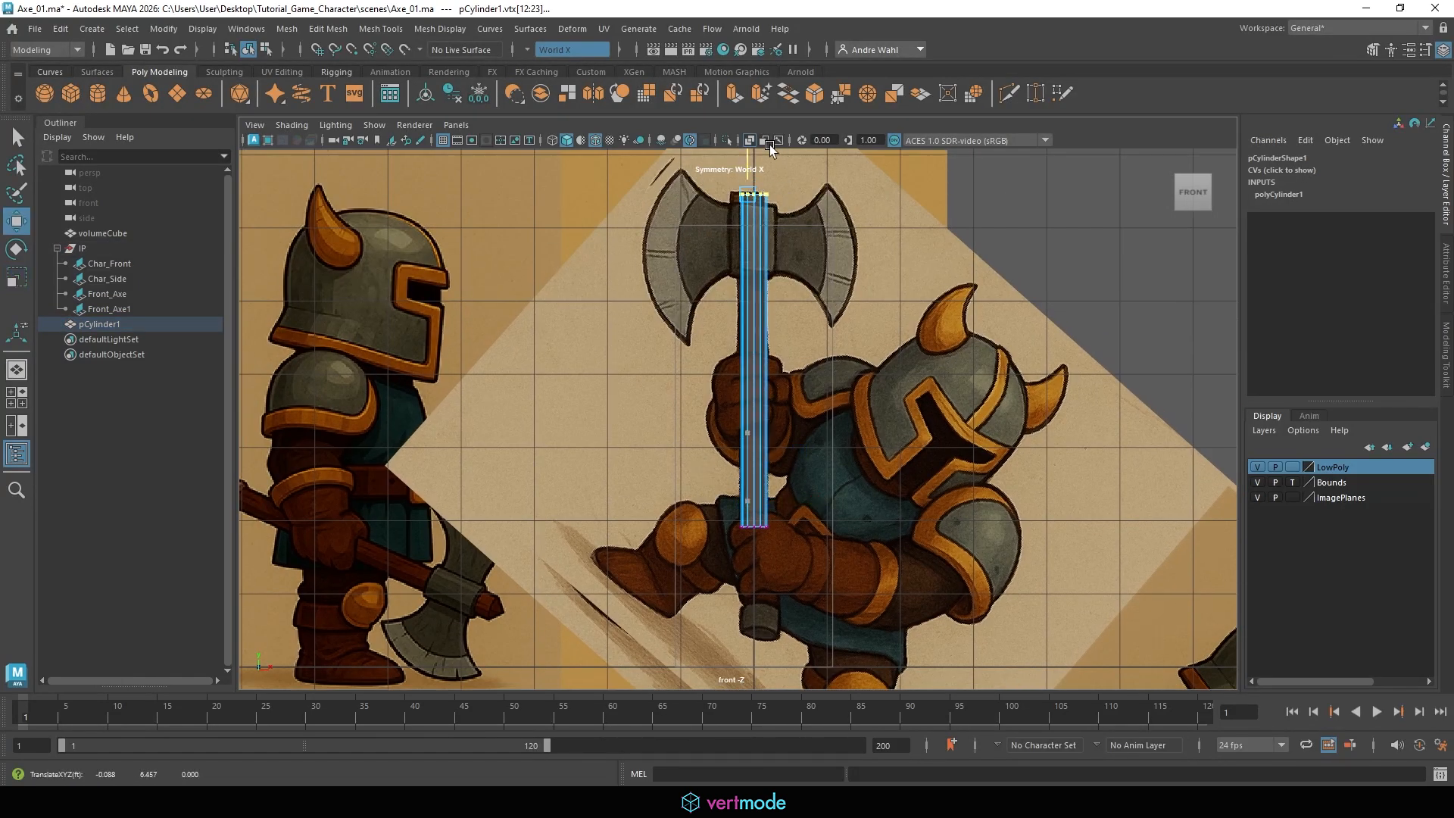
Lower the cylinder's bottom vertices to the pommel at the end of the handle.
{"action": "left_click_drag", "start_coordinate": [732, 498], "coordinate": [893, 559]}
{"action": "middle_click_drag", "start_coordinate": [745, 534], "coordinate": [739, 418], "text": "alt"}
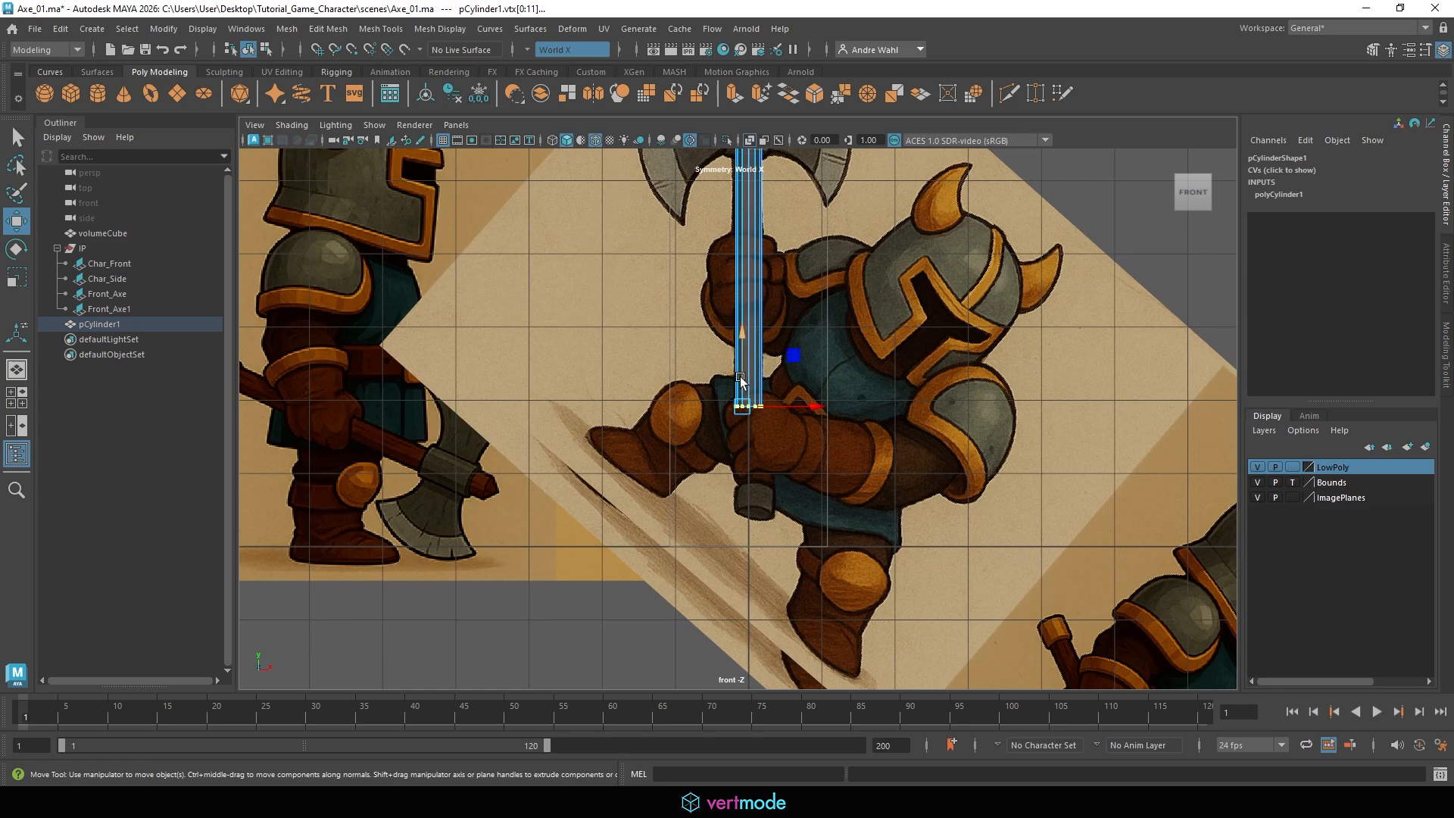
{"action": "left_click_drag", "start_coordinate": [741, 378], "coordinate": [741, 479]}
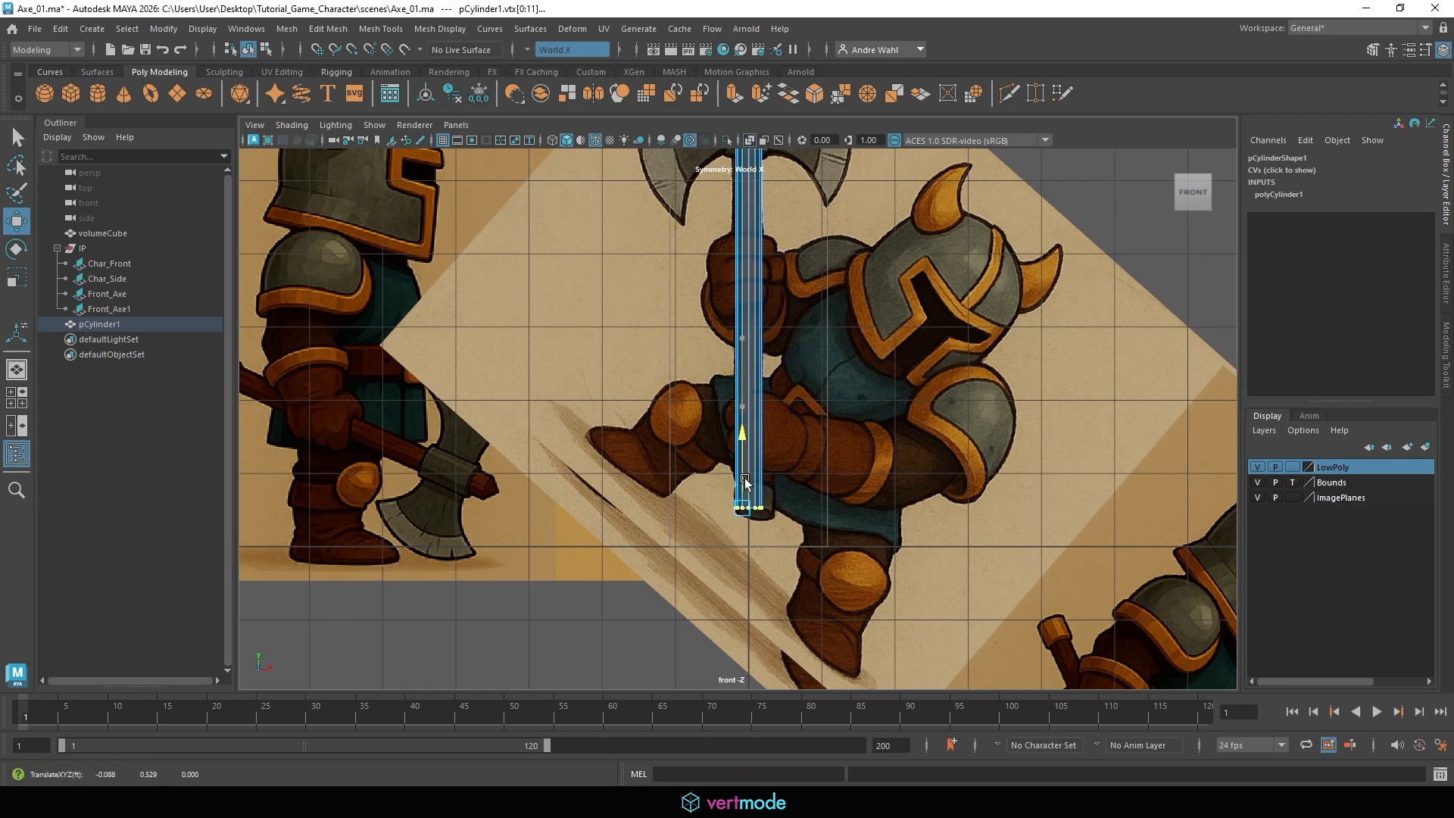
Return to object mode and snap the cylinder's pivot to the centre vertex of its bottom cap.
{"action": "key", "text": "space"}
{"action": "key", "text": "space"}
{"action": "left_click_drag", "start_coordinate": [871, 284], "coordinate": [674, 289], "text": "alt"}
{"action": "key", "text": "F8"}
{"action": "key", "text": "d"}
{"action": "left_click", "coordinate": [700, 285]}
{"action": "key", "text": "v"}
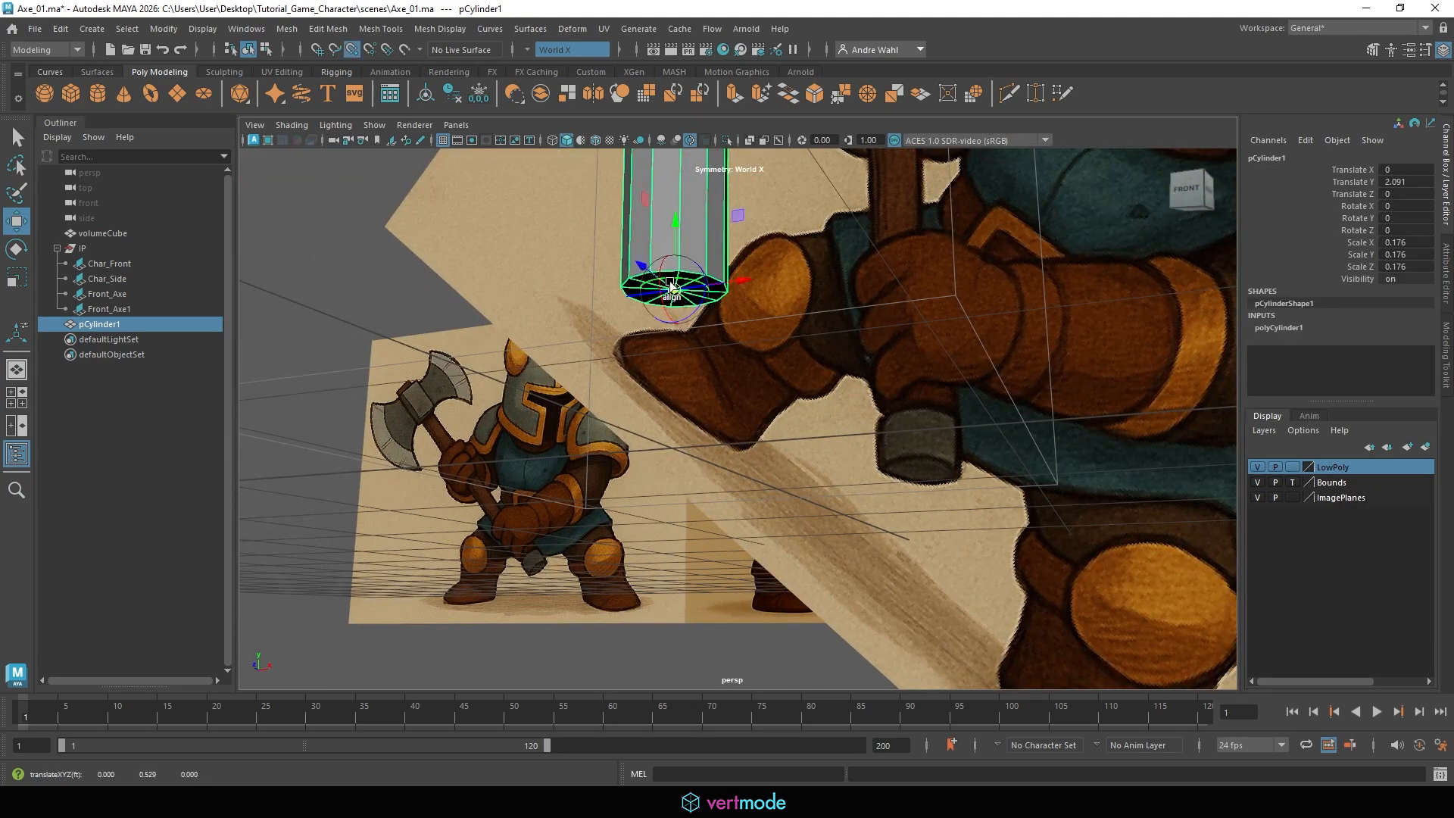
Move the cylinder down to 1.562 in Translate Y so its base sits on the grid.
{"action": "right_click_drag", "start_coordinate": [675, 290], "coordinate": [341, 265], "text": "alt"}
{"action": "left_click_drag", "start_coordinate": [716, 296], "coordinate": [734, 365], "text": "alt"}
{"action": "left_click_drag", "start_coordinate": [705, 316], "coordinate": [709, 429]}
Lower the Front_Axe1 image plane to about -1.362 in Translate Y to align the axe with the cylinder.
{"action": "left_click", "coordinate": [1094, 300]}
{"action": "right_click_drag", "start_coordinate": [1094, 300], "coordinate": [885, 344], "text": "alt"}
{"action": "key", "text": "space"}
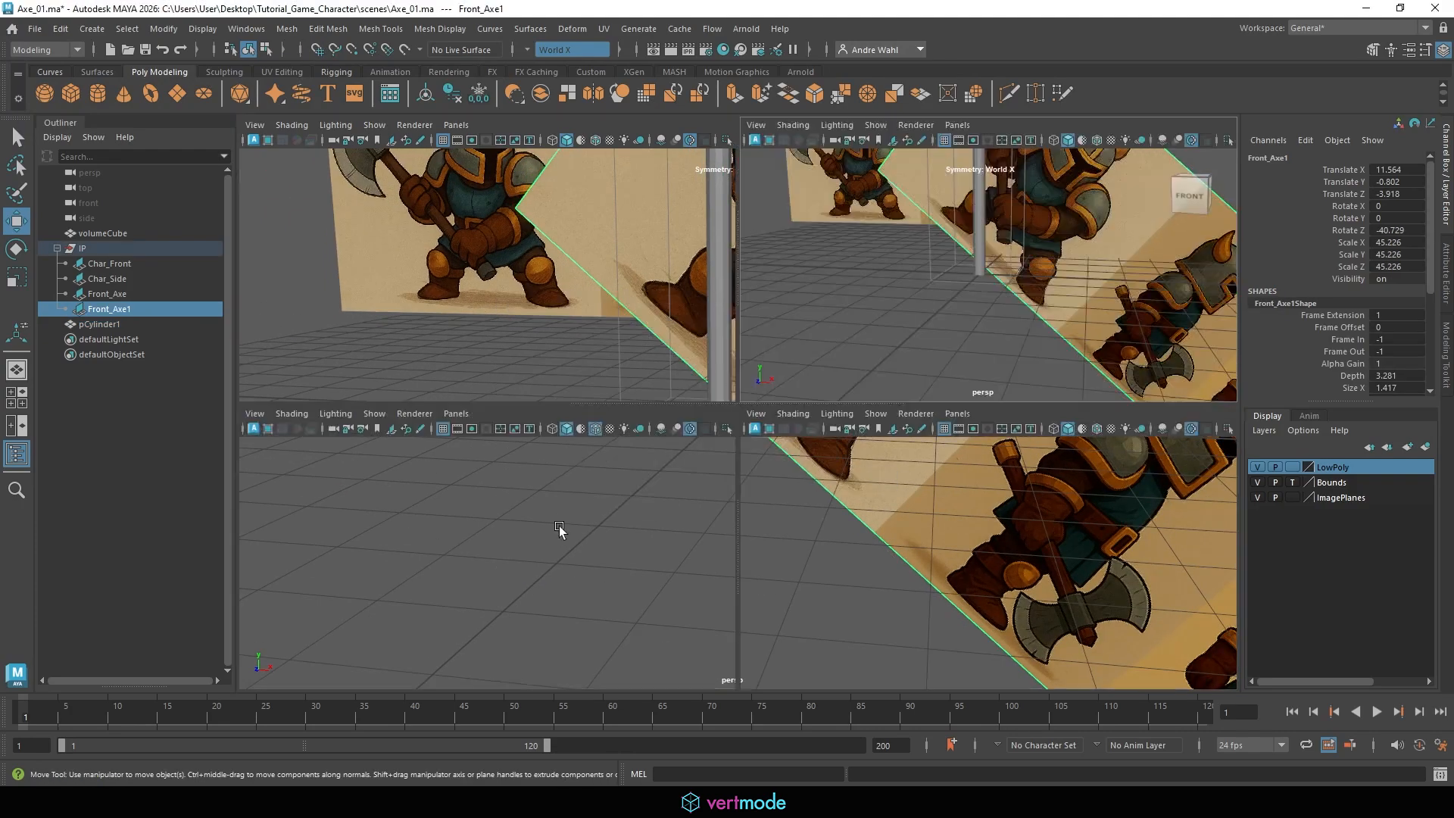
{"action": "key", "text": "space"}
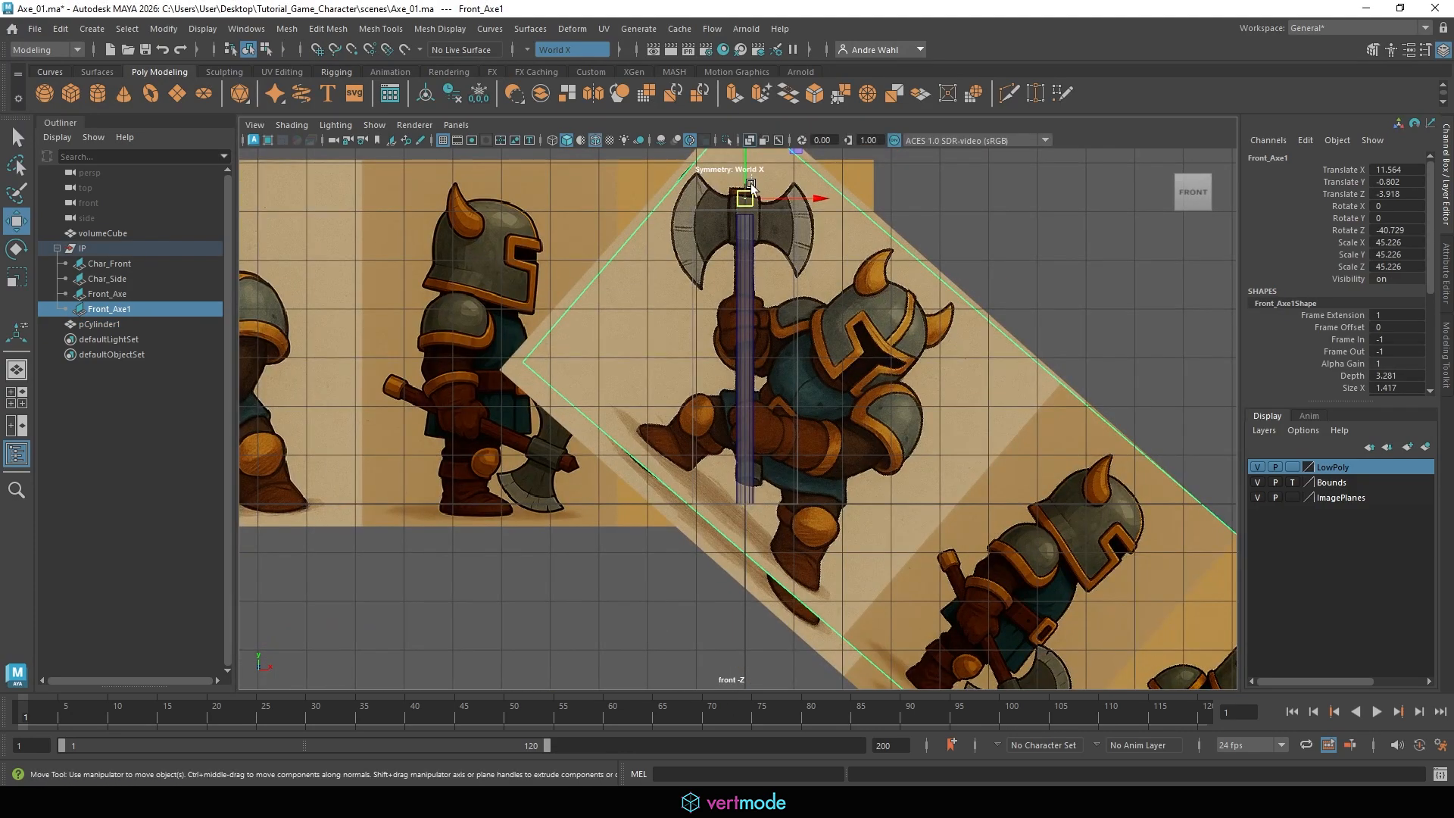
{"action": "left_click_drag", "start_coordinate": [750, 187], "coordinate": [752, 201]}
{"action": "key", "text": "ctrl+z"}
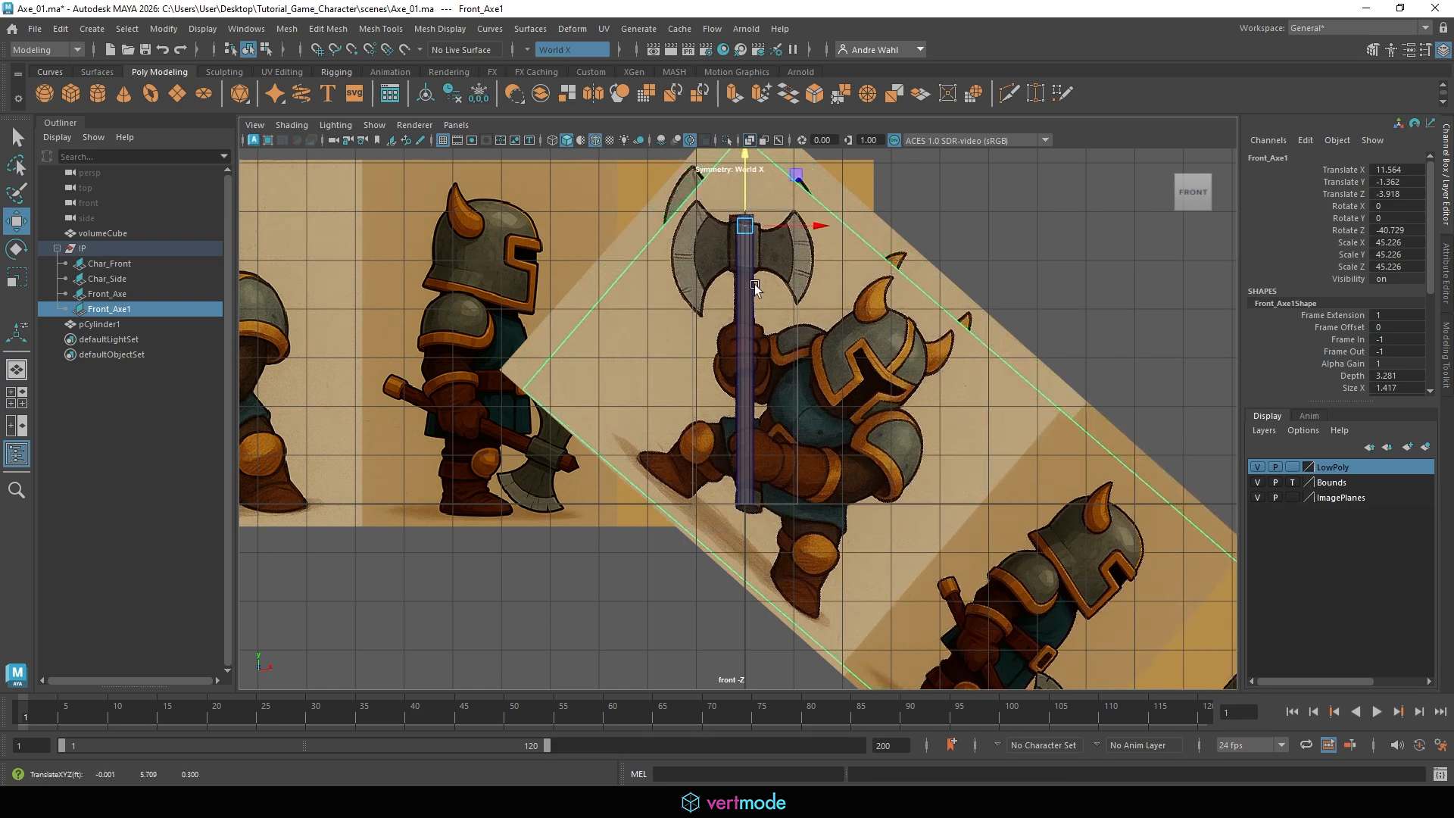
{"action": "left_click", "coordinate": [754, 284]}
Shift the Front_Axe1 image plane to about 11.493 in Translate X to centre the axe on the cylinder.
{"action": "right_click_drag", "start_coordinate": [752, 287], "coordinate": [870, 285], "text": "alt"}
{"action": "middle_click_drag", "start_coordinate": [717, 250], "coordinate": [704, 340], "text": "alt"}
{"action": "right_click_drag", "start_coordinate": [704, 340], "coordinate": [966, 338], "text": "alt"}
{"action": "left_click", "coordinate": [907, 306]}
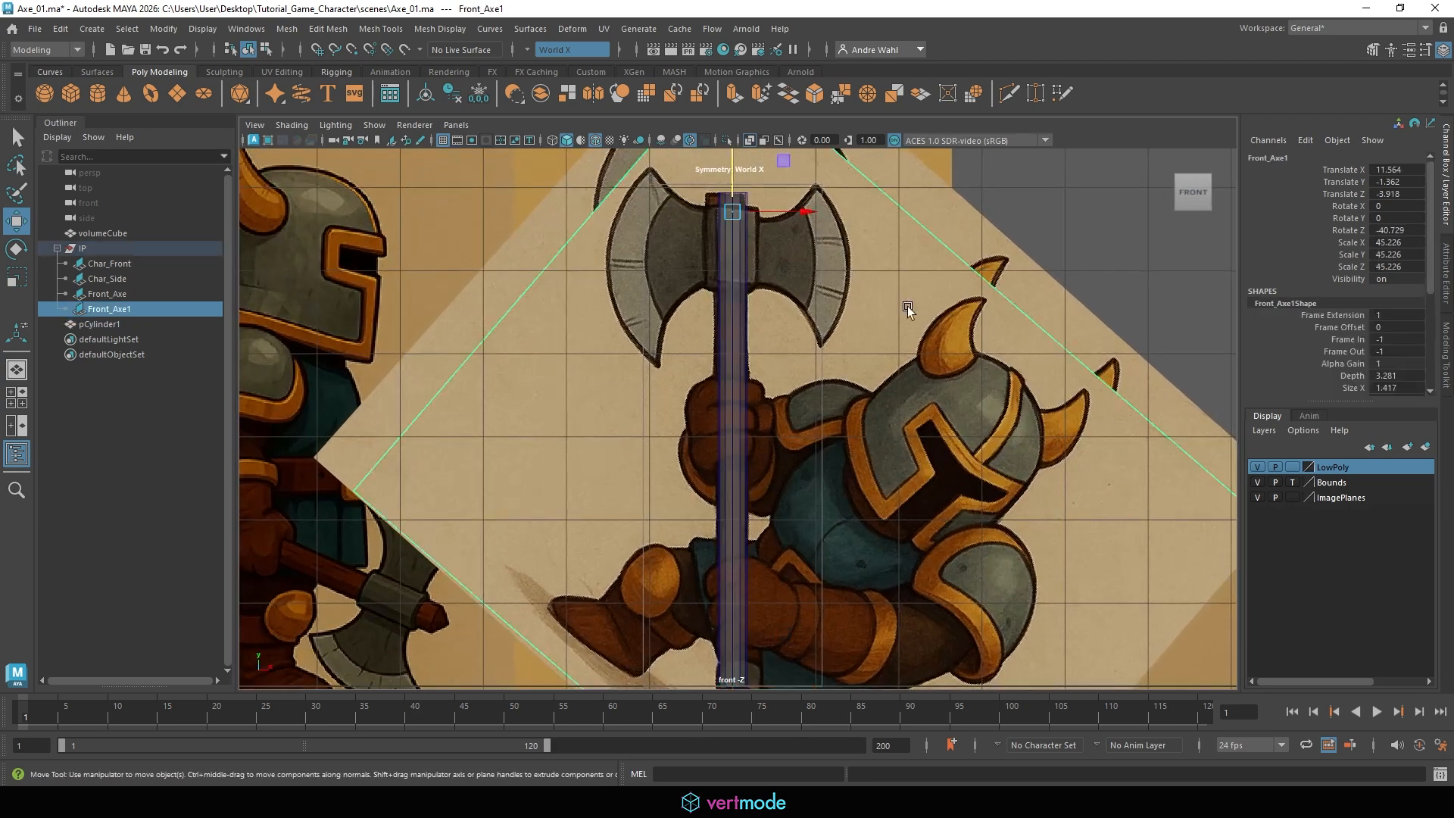
{"action": "mouse_move", "coordinate": [789, 254]}
{"action": "middle_mouse_down", "text": "alt"}
{"action": "mouse_move", "coordinate": [753, 139]}
{"action": "mouse_move", "coordinate": [762, 253]}
{"action": "middle_mouse_up", "text": "alt"}
{"action": "left_click_drag", "start_coordinate": [752, 209], "coordinate": [755, 210]}
{"action": "middle_click_drag", "start_coordinate": [683, 549], "coordinate": [643, 302], "text": "alt"}
{"action": "right_click_drag", "start_coordinate": [720, 393], "coordinate": [773, 399], "text": "alt"}
{"action": "left_click_drag", "start_coordinate": [773, 399], "coordinate": [751, 406]}
{"action": "scroll", "coordinate": [751, 406], "scroll_direction": "up", "scroll_amount": 6}
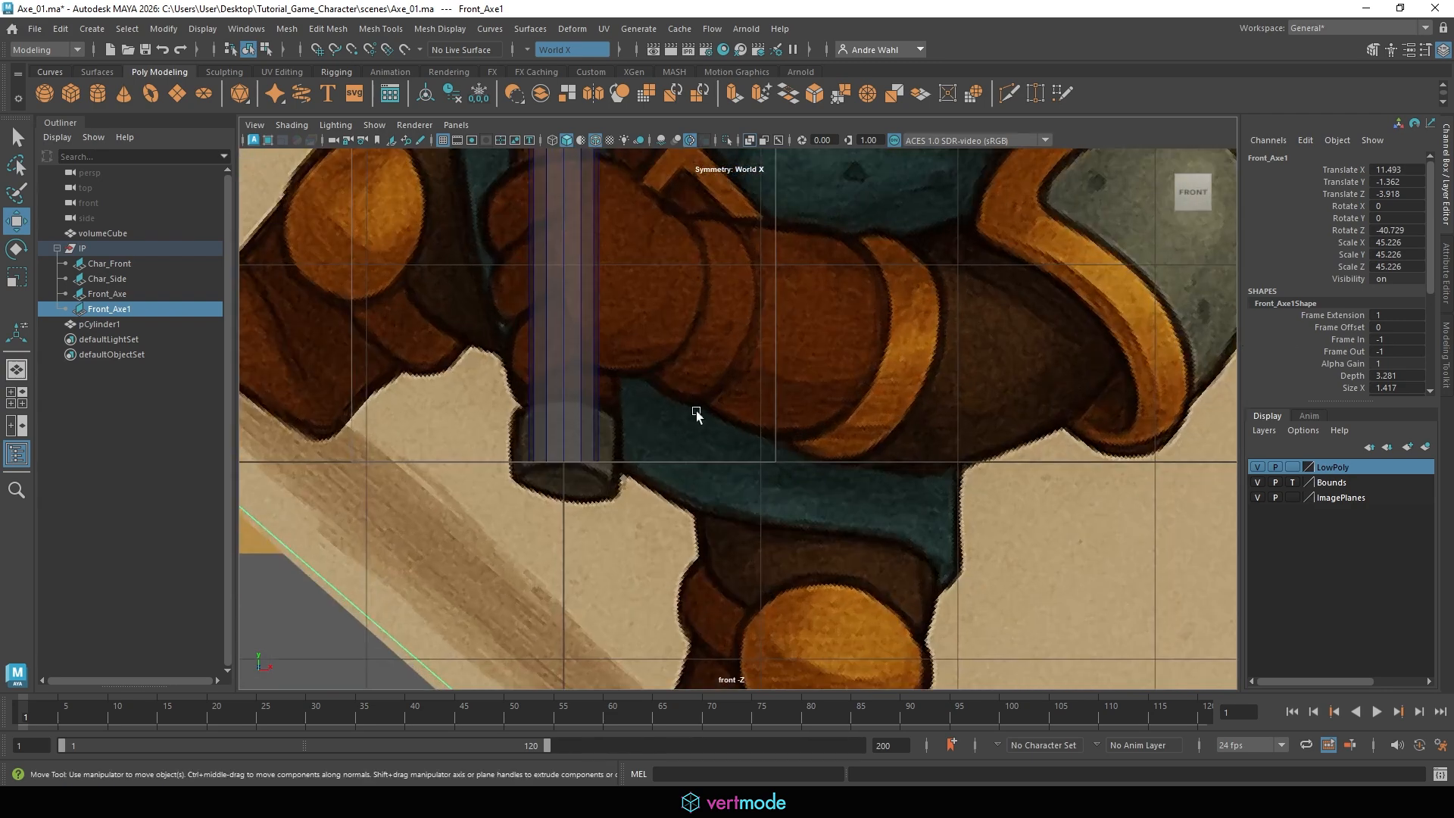
Insert a Multi-Cut edge loop around the cylinder at the upper edge of the pommel.
{"action": "left_click", "coordinate": [606, 333]}
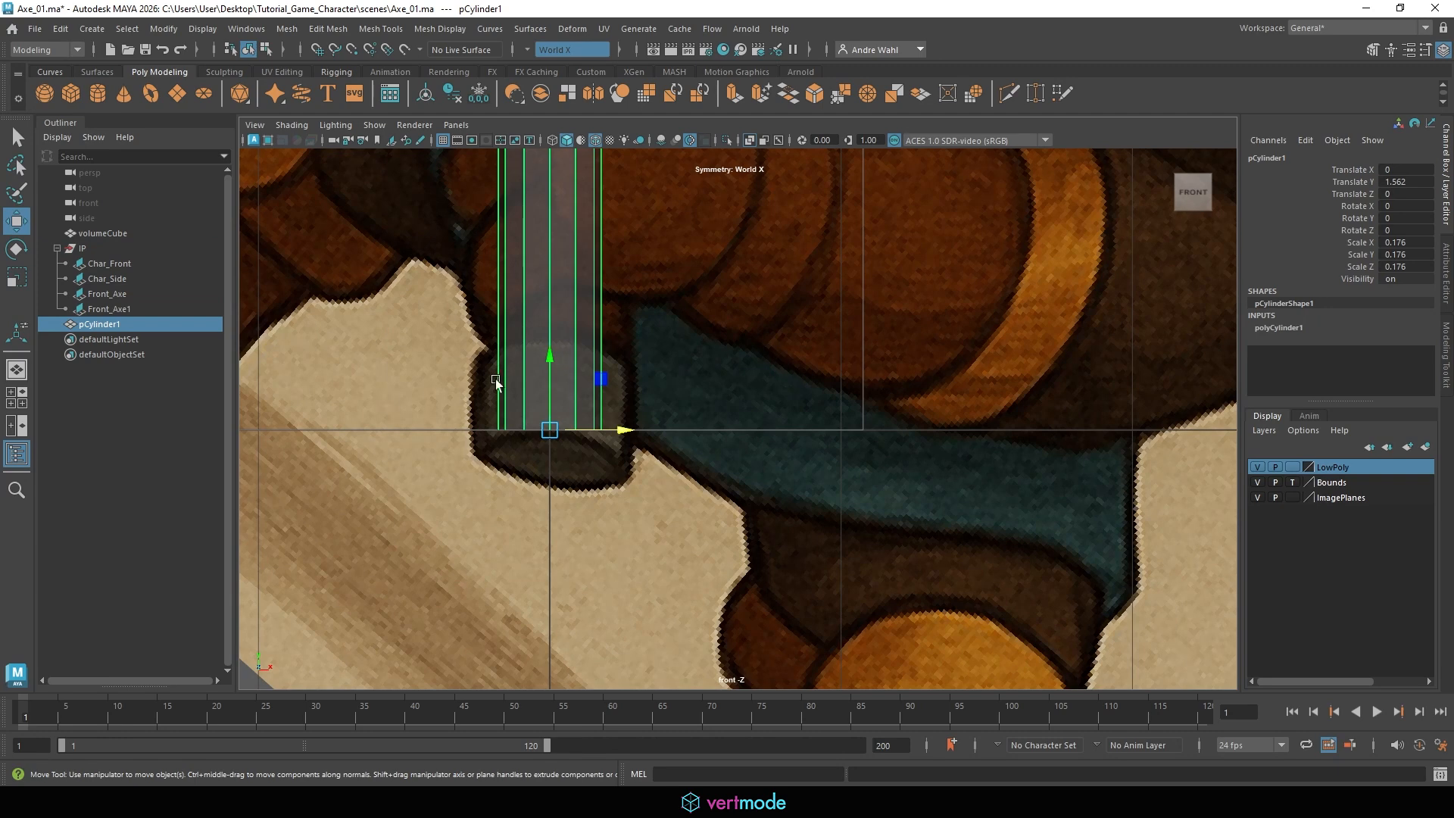
{"action": "left_click", "coordinate": [1370, 53]}
{"action": "left_click", "coordinate": [1291, 604]}
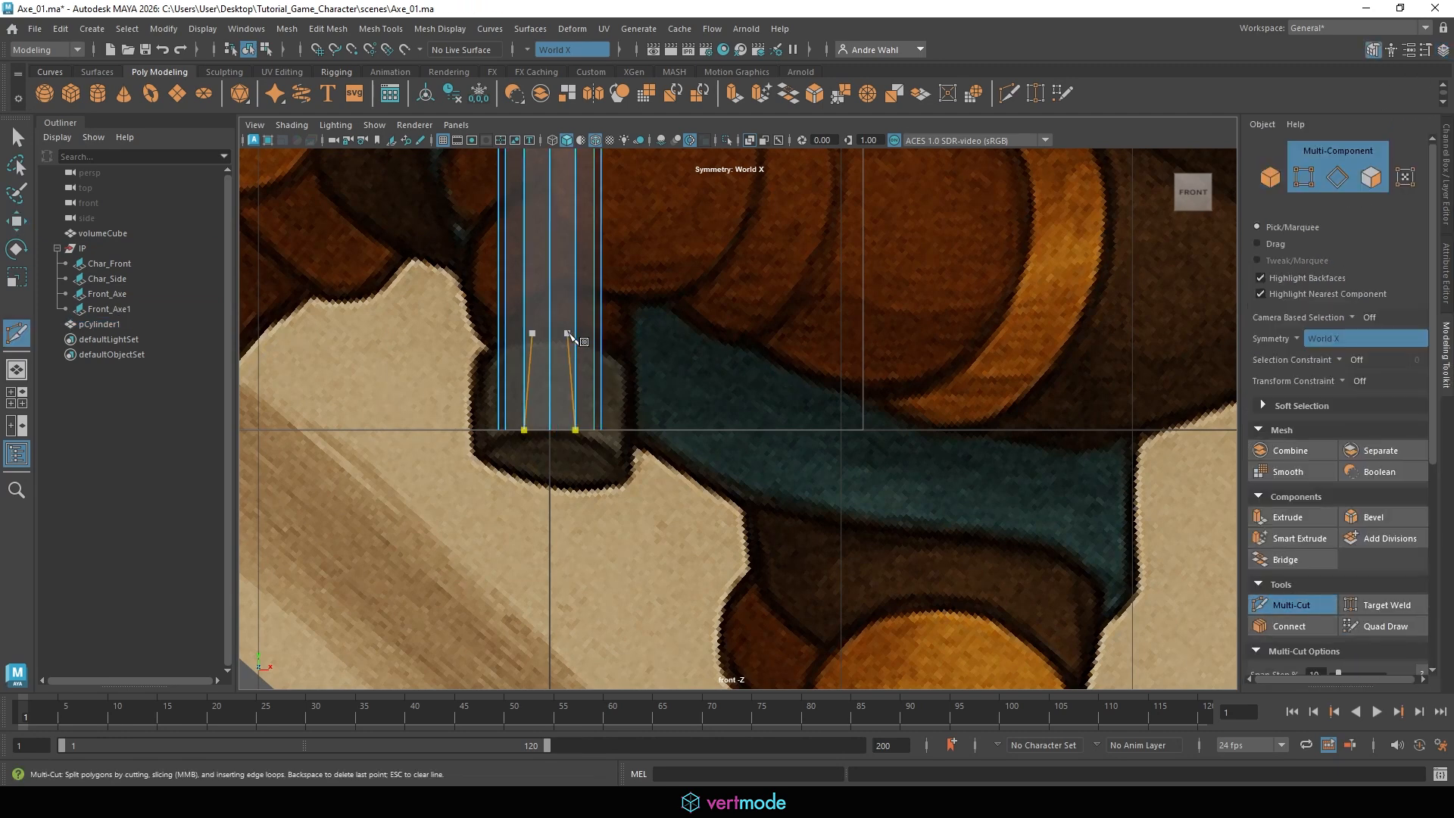
{"action": "left_click", "coordinate": [576, 339], "text": "ctrl"}
{"action": "key", "text": "q"}
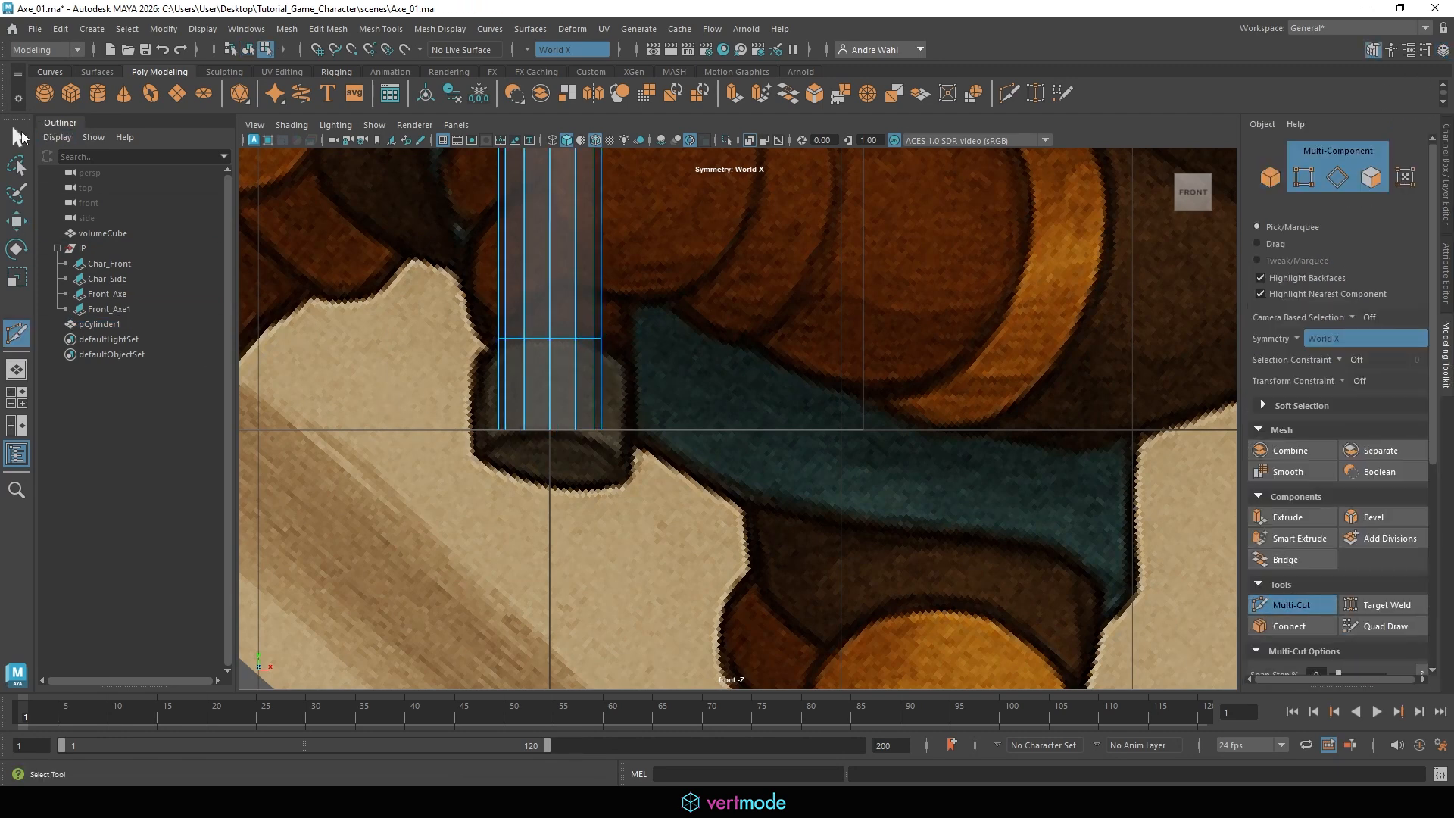
Turn symmetry off and select all 12 side faces of the handle below the pommel's edge loop.
{"action": "right_click_drag", "start_coordinate": [502, 356], "coordinate": [503, 397]}
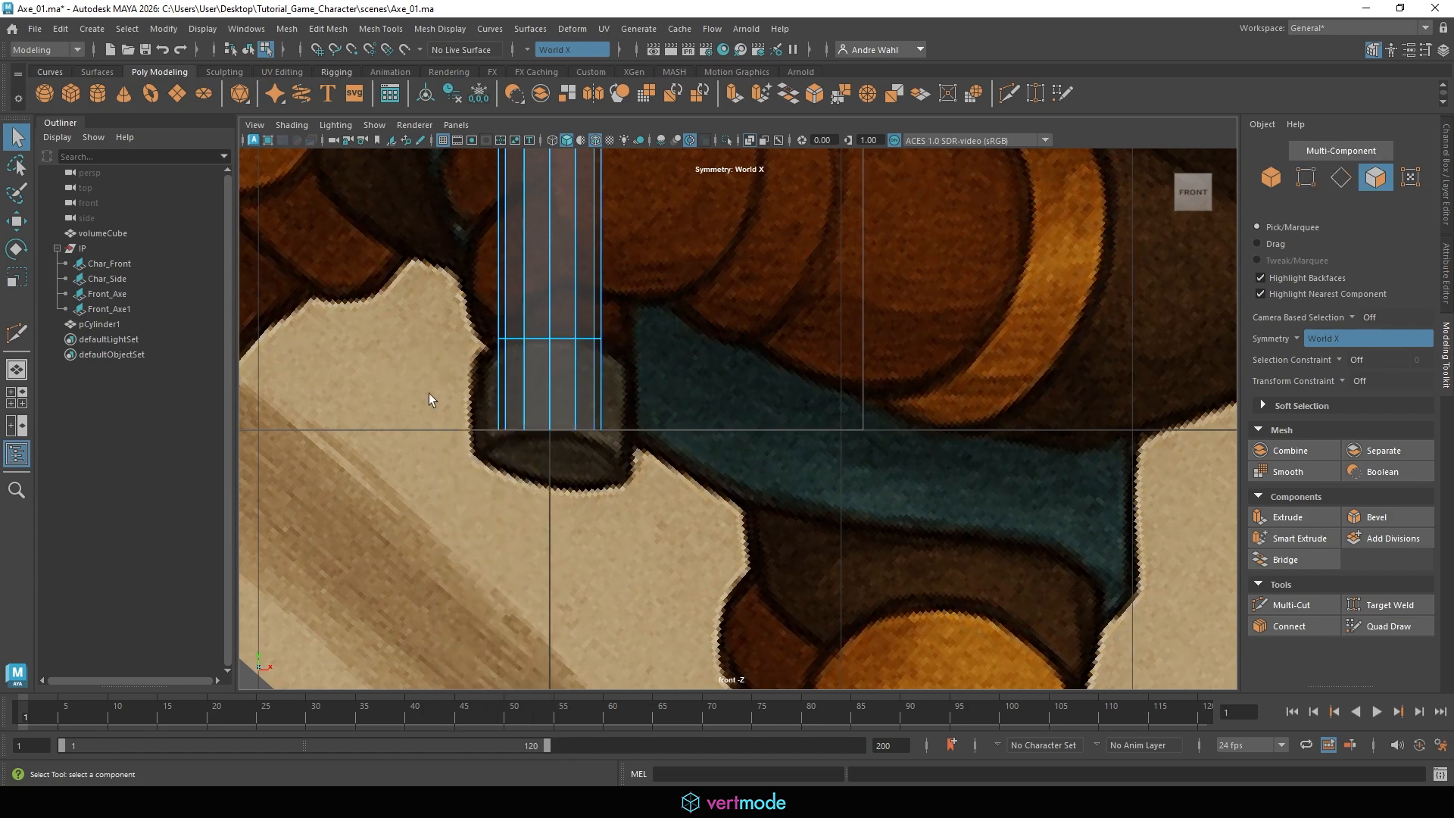
{"action": "left_click_drag", "start_coordinate": [429, 393], "coordinate": [679, 378]}
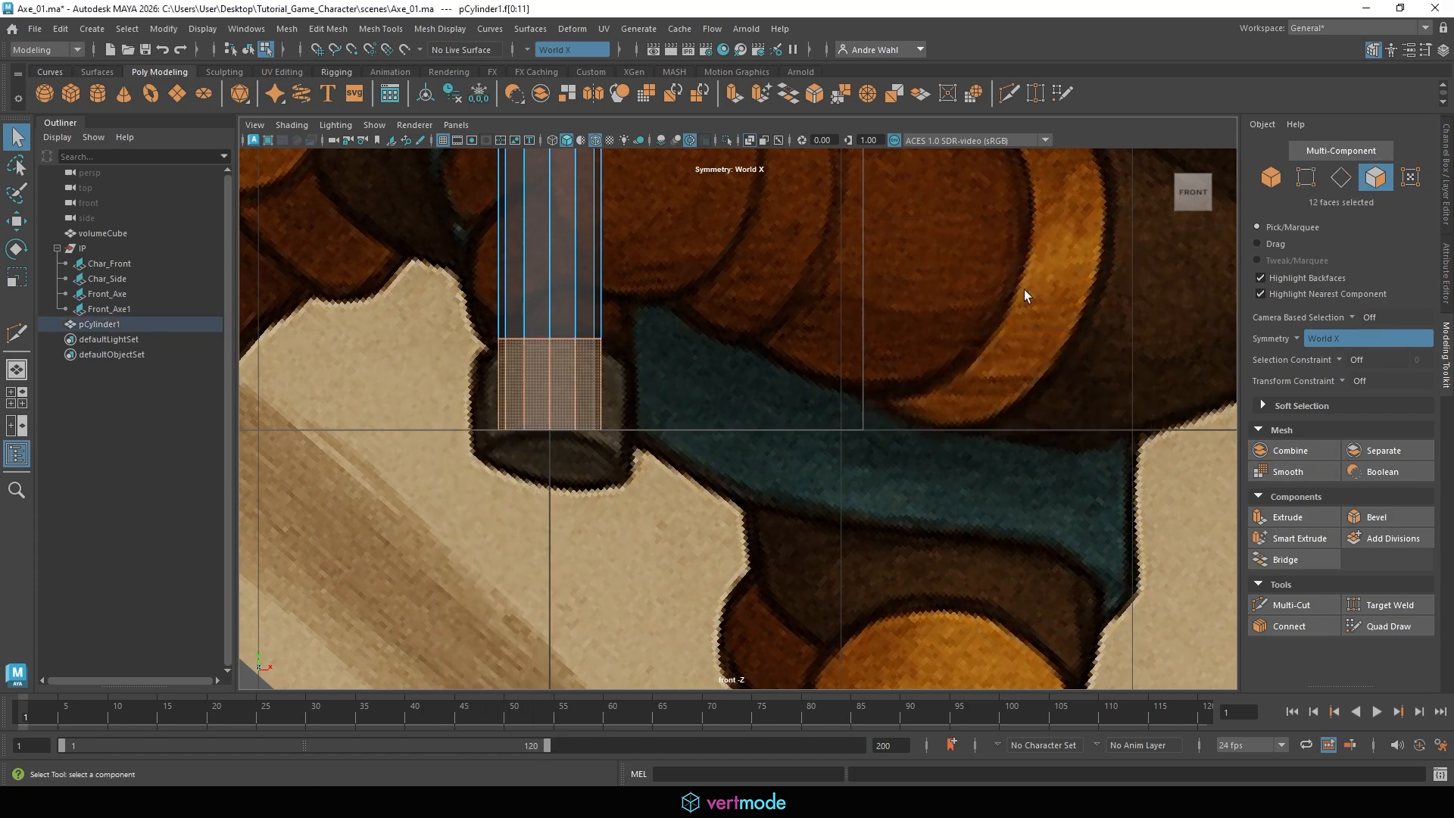
{"action": "key", "text": "space"}
{"action": "key", "text": "space"}
{"action": "right_click_drag", "start_coordinate": [978, 292], "coordinate": [1220, 329], "text": "alt"}
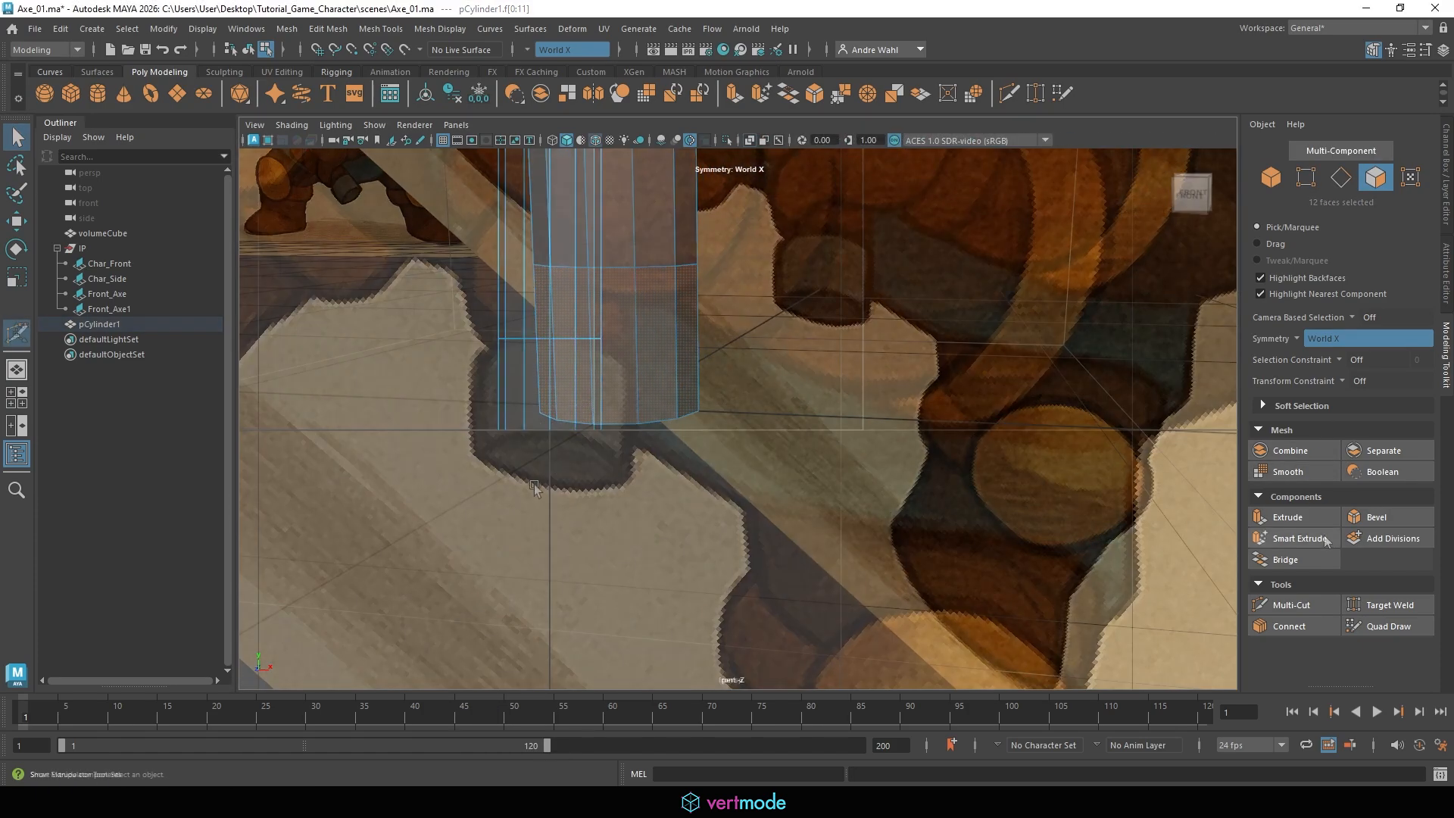
{"action": "left_click", "coordinate": [565, 406]}
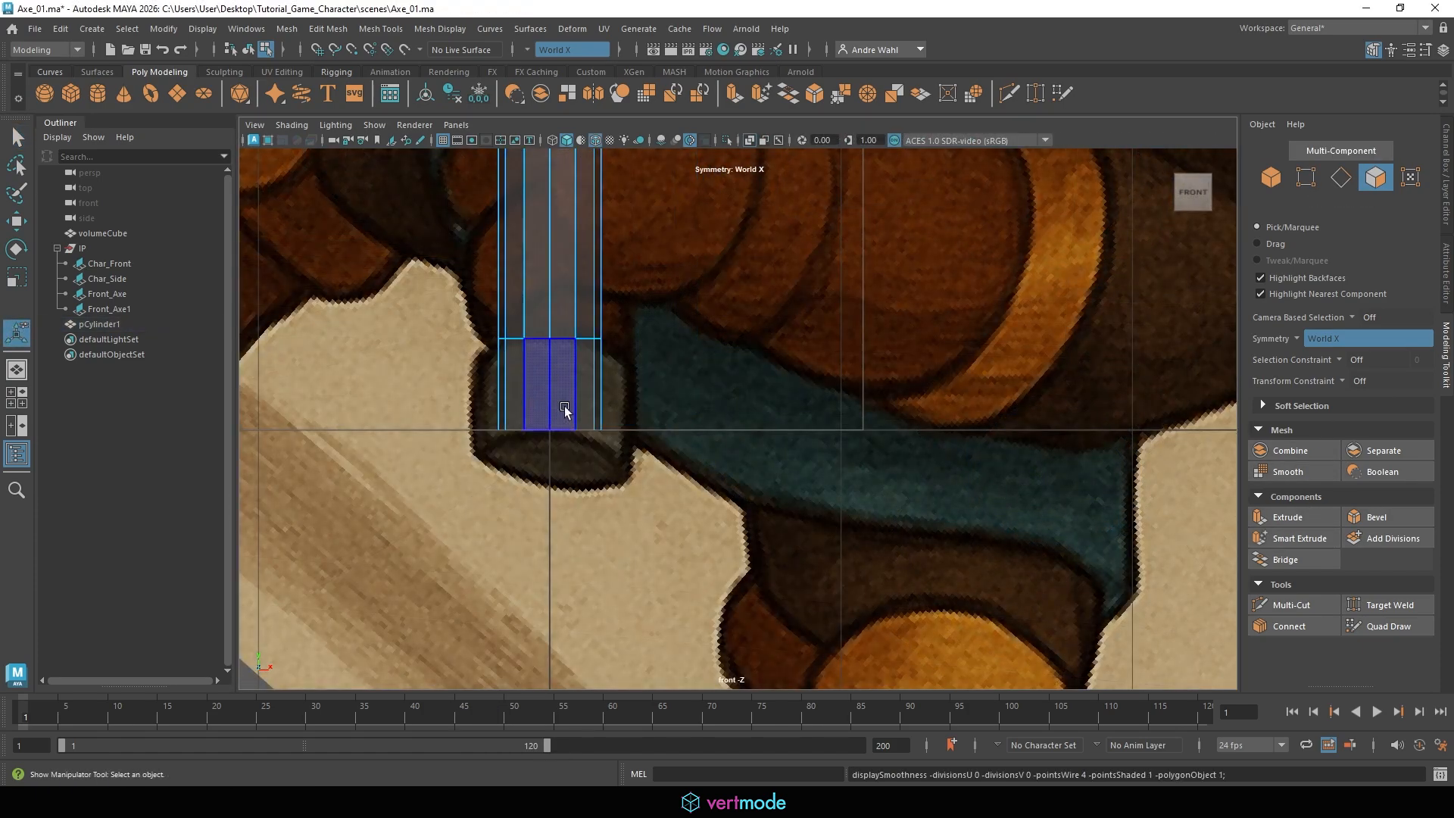
{"action": "left_click", "coordinate": [526, 47]}
{"action": "left_click", "coordinate": [558, 59]}
{"action": "left_click_drag", "start_coordinate": [454, 403], "coordinate": [739, 364]}
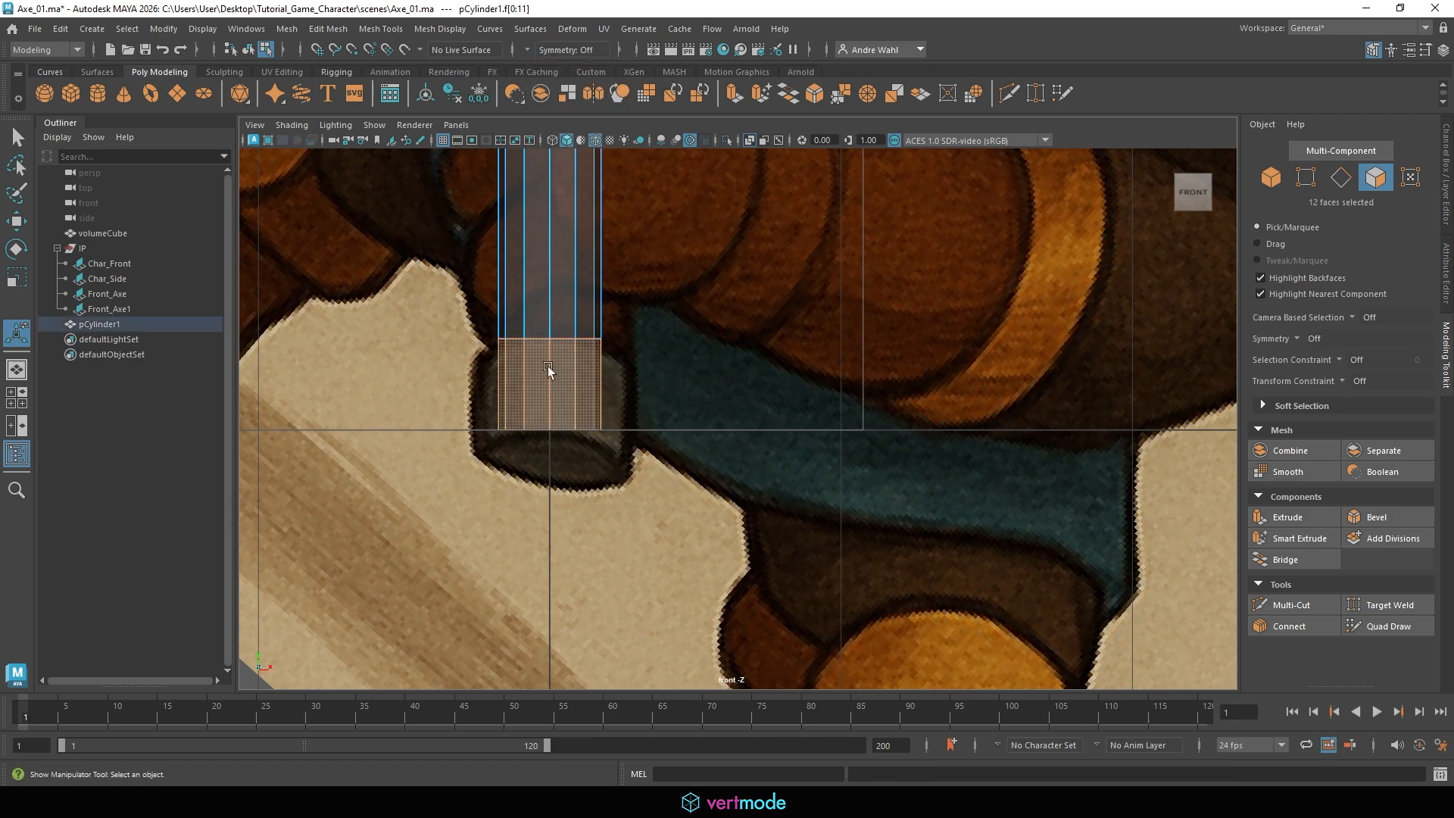
Extrude the pommel faces outward by about 0.091 in Local Translate Z to thicken the handle's base, and return to object selection.
{"action": "left_click", "coordinate": [1288, 517]}
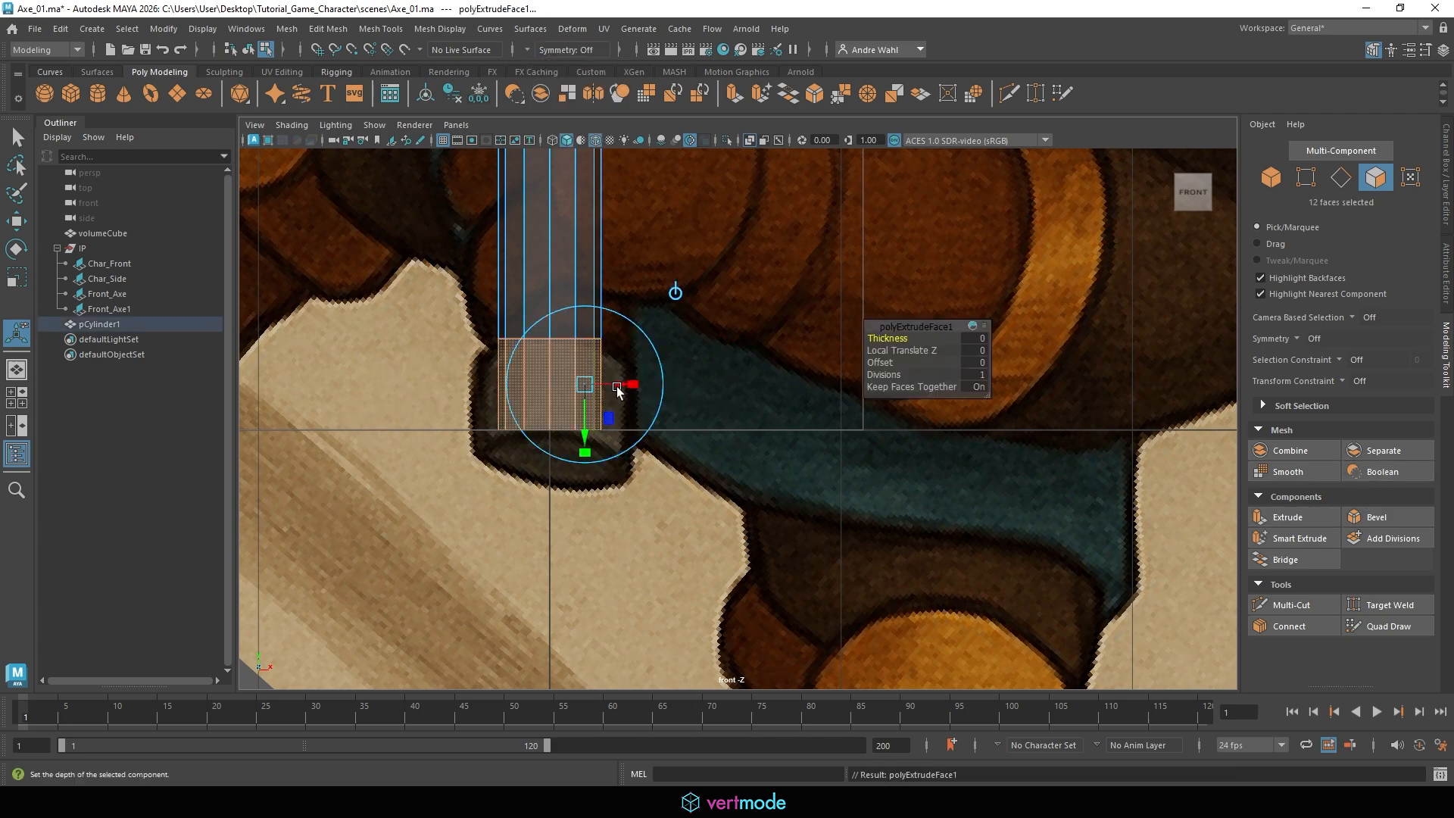
{"action": "key", "text": "space"}
{"action": "scroll", "coordinate": [972, 285], "scroll_direction": "up", "scroll_amount": 5}
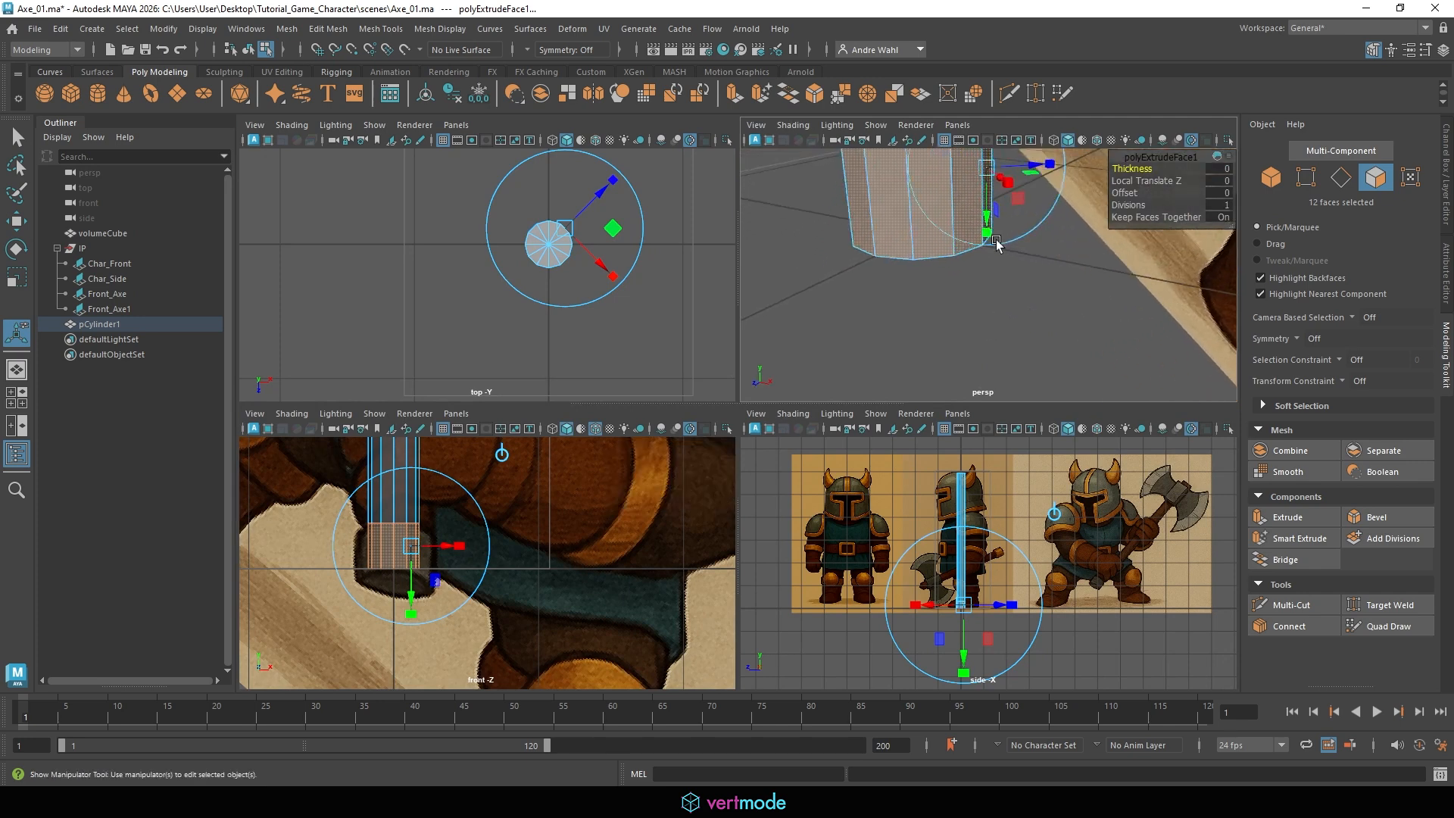
{"action": "left_click_drag", "start_coordinate": [1003, 262], "coordinate": [1034, 274]}
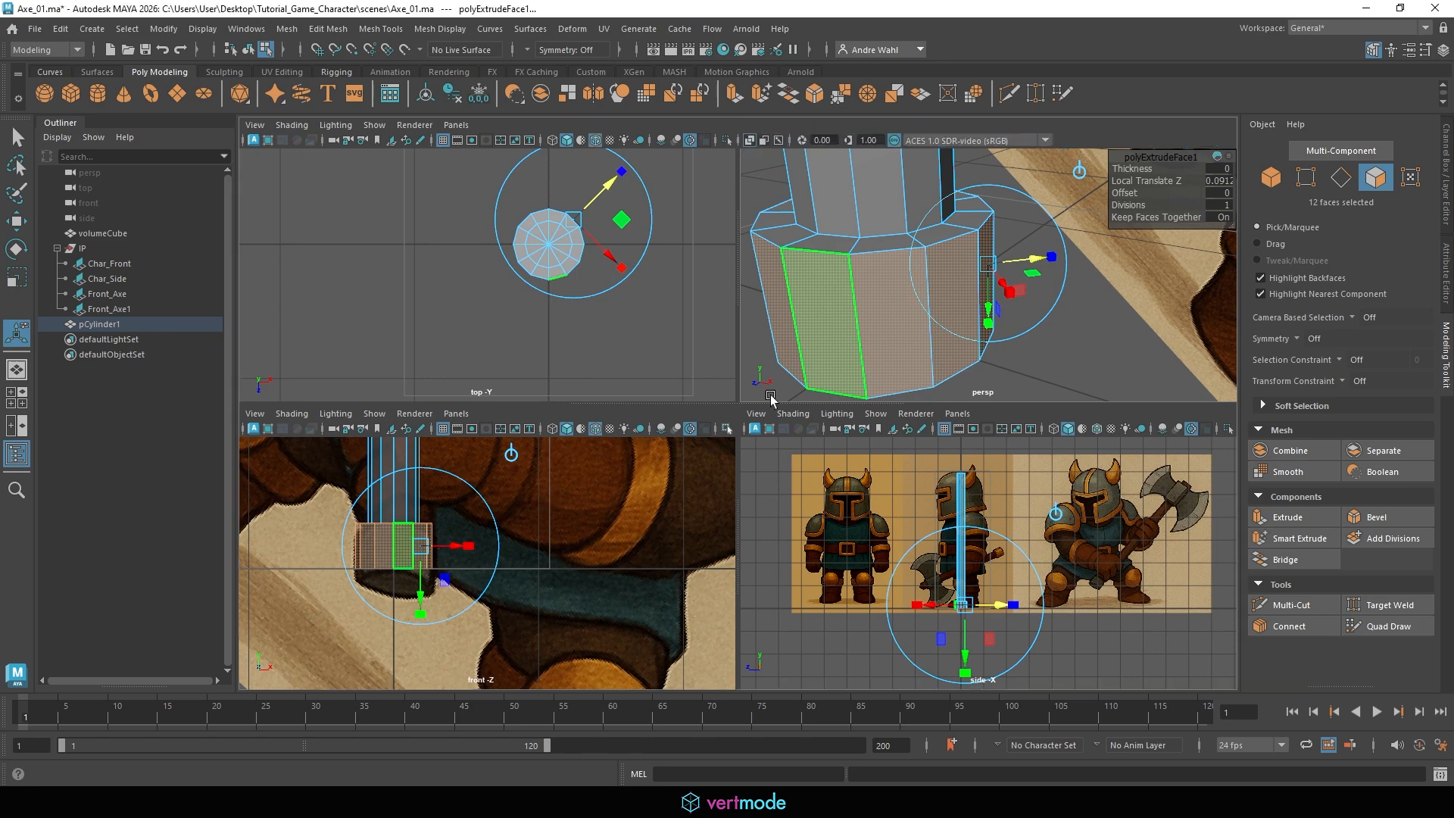
{"action": "key", "text": "space"}
{"action": "scroll", "coordinate": [672, 244], "scroll_direction": "up", "scroll_amount": 2}
{"action": "right_click_drag", "start_coordinate": [673, 244], "coordinate": [801, 185]}
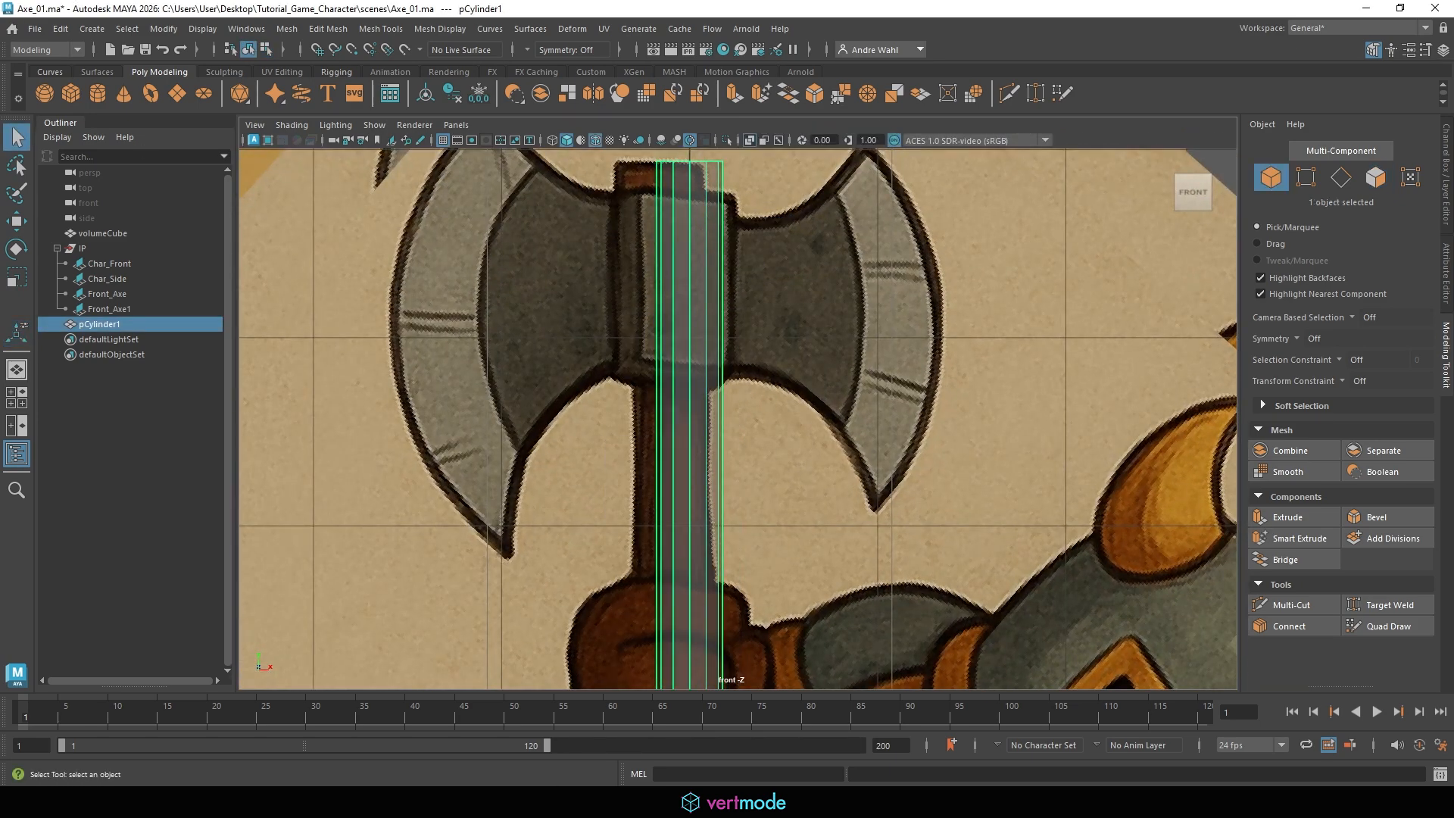
Switch to the reference image board and examine how the axe head, collar and handle are shaped in the character illustrations.
{"action": "right_click_drag", "start_coordinate": [0, 318], "coordinate": [832, 260]}
{"action": "scroll", "coordinate": [766, 365], "scroll_direction": "down", "scroll_amount": 3}
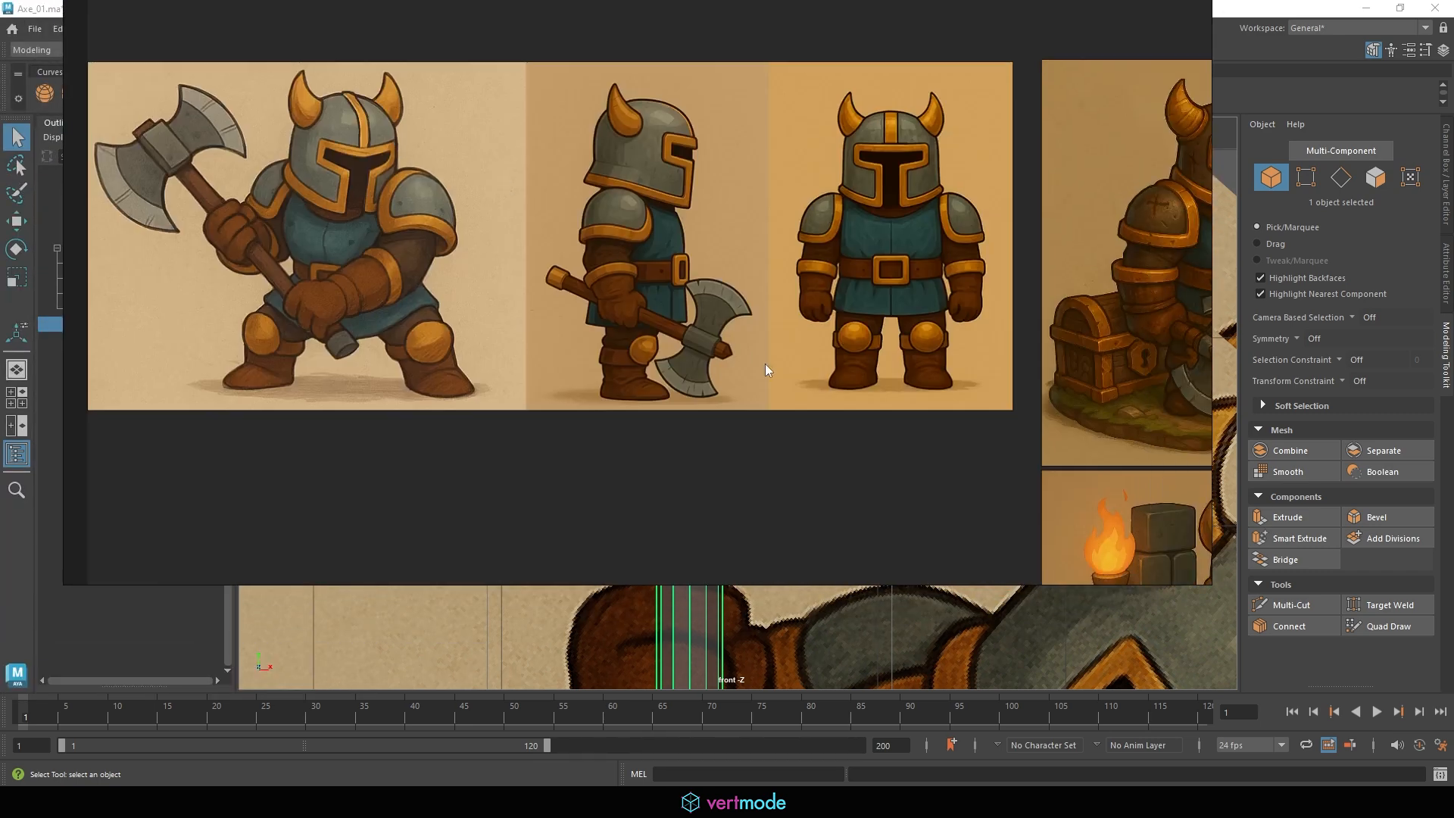
{"action": "scroll", "coordinate": [691, 300], "scroll_direction": "up", "scroll_amount": 5}
{"action": "scroll", "coordinate": [714, 323], "scroll_direction": "down", "scroll_amount": 5}
{"action": "middle_click_drag", "start_coordinate": [1051, 338], "coordinate": [678, 305]}
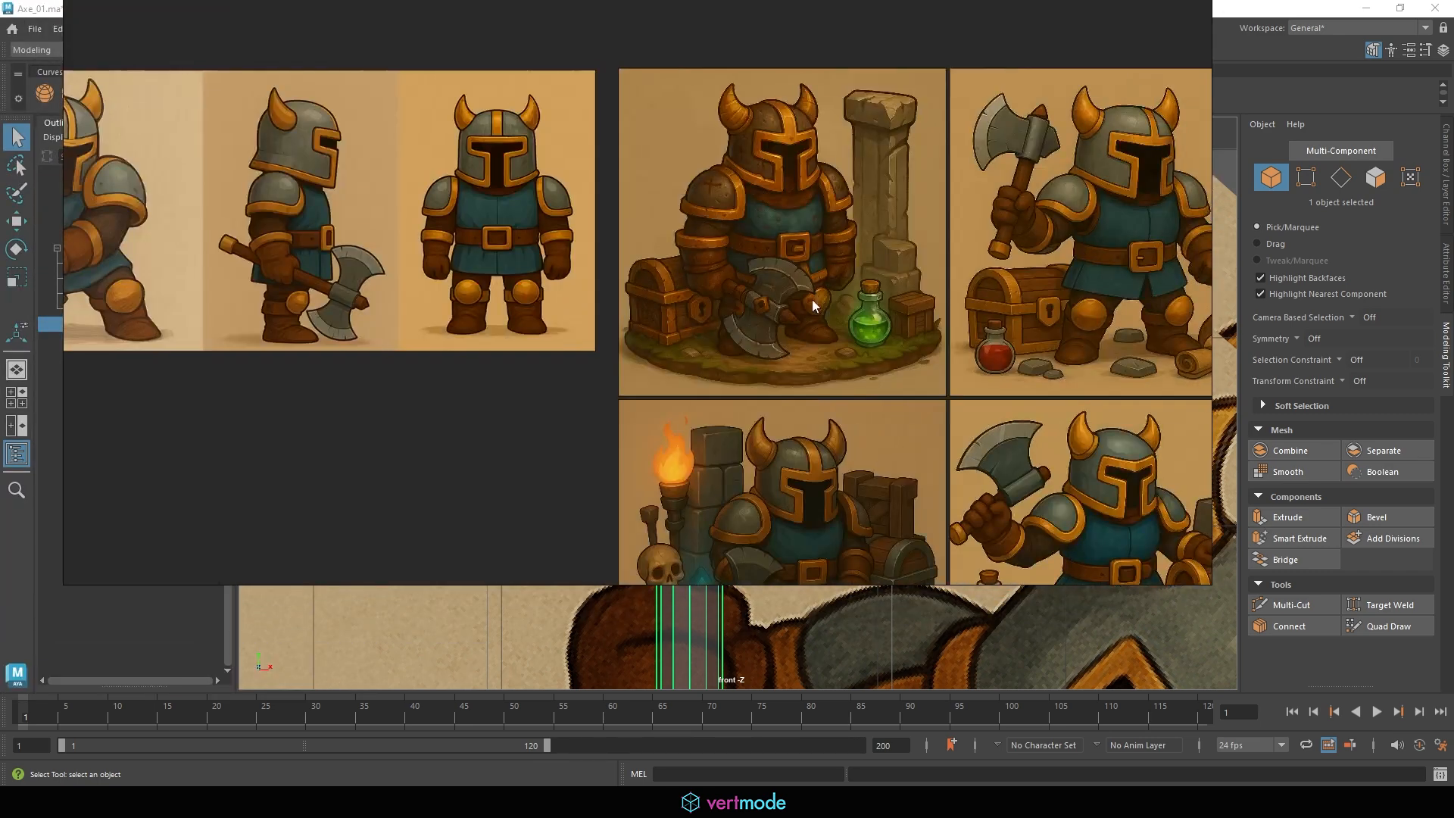
{"action": "scroll", "coordinate": [812, 299], "scroll_direction": "up", "scroll_amount": 5}
{"action": "scroll", "coordinate": [823, 303], "scroll_direction": "down", "scroll_amount": 3}
{"action": "scroll", "coordinate": [748, 306], "scroll_direction": "up", "scroll_amount": 4}
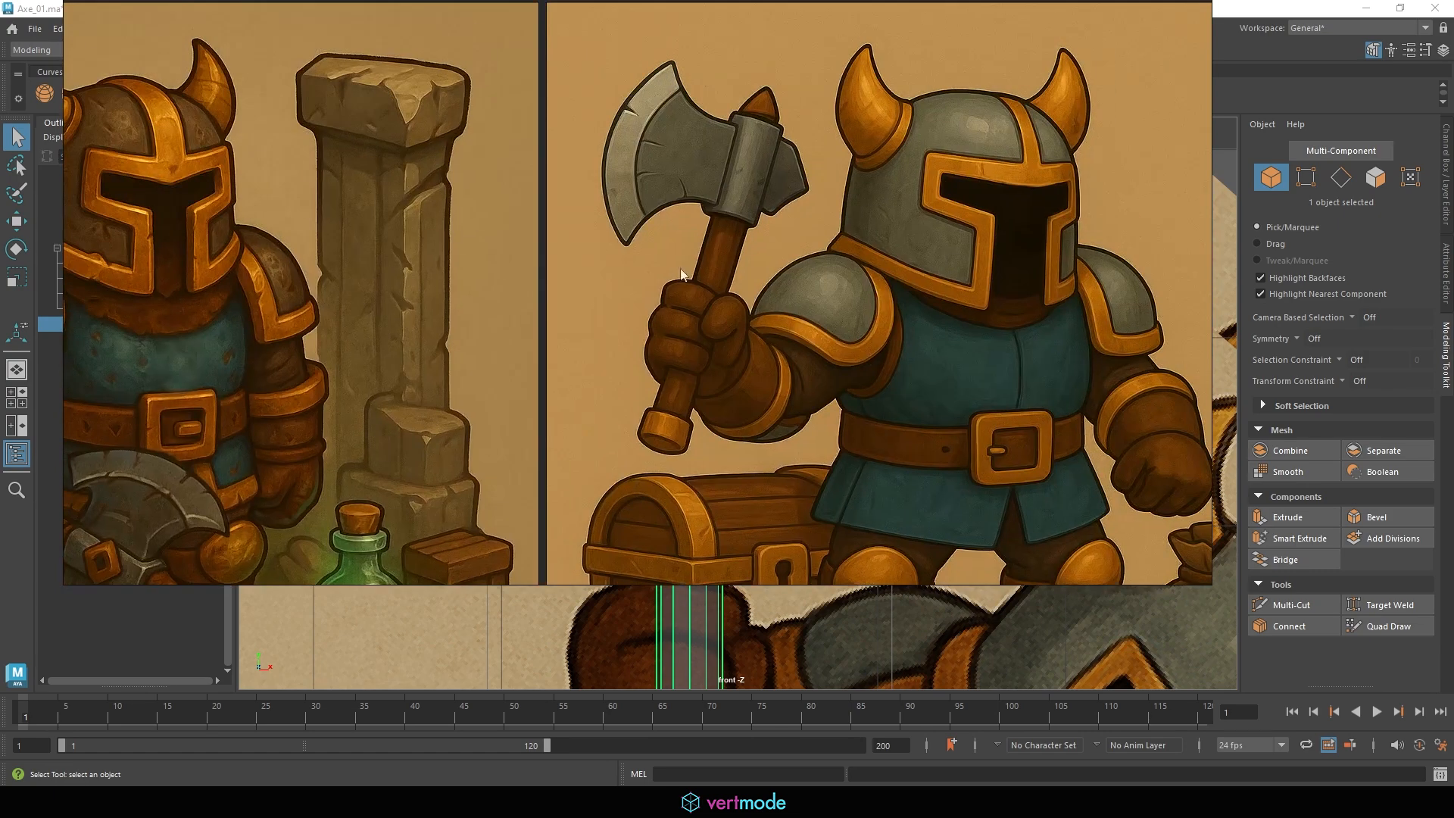
{"action": "scroll", "coordinate": [833, 253], "scroll_direction": "down", "scroll_amount": 4}
{"action": "scroll", "coordinate": [773, 245], "scroll_direction": "up", "scroll_amount": 3}
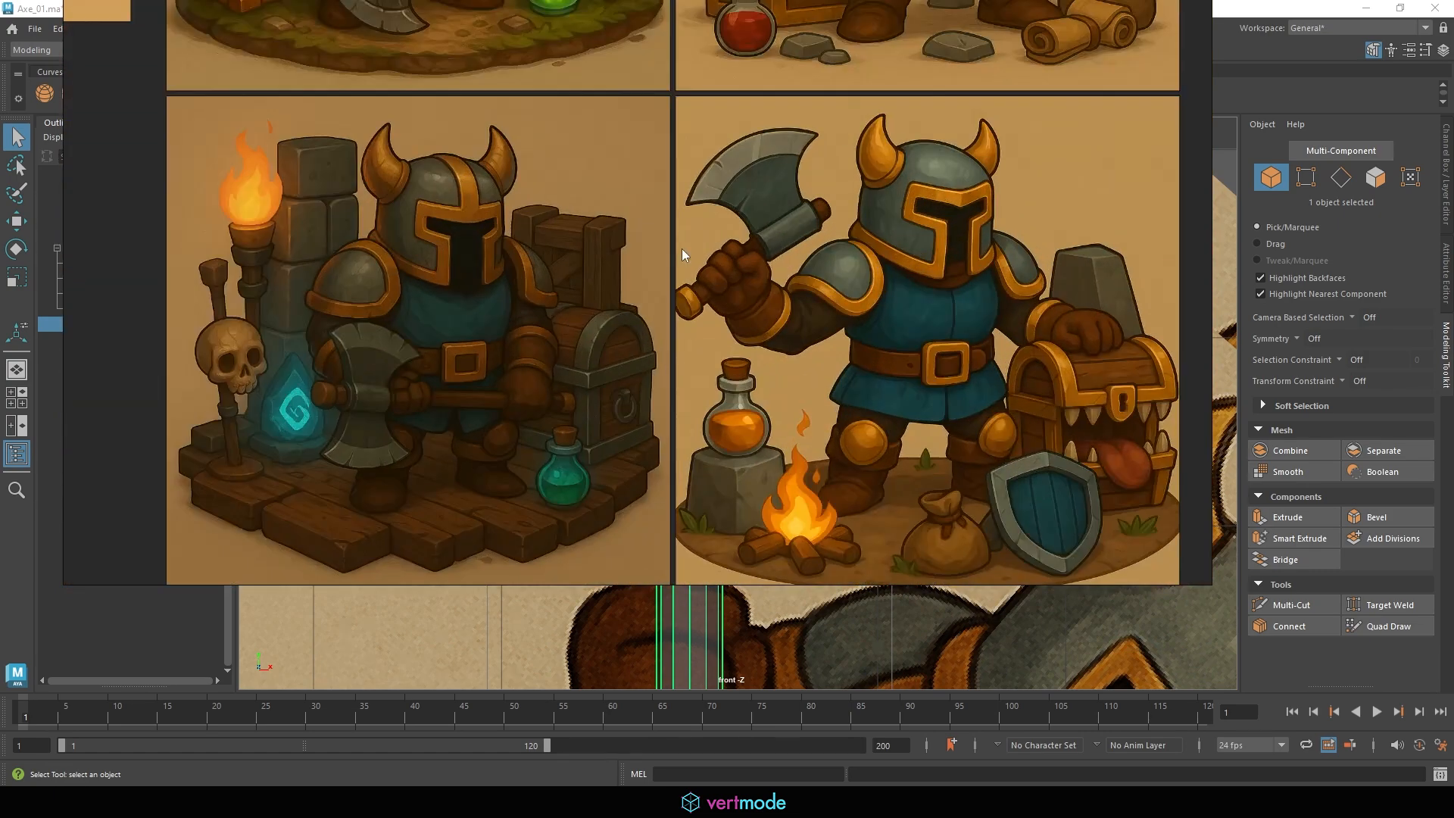
{"action": "scroll", "coordinate": [682, 249], "scroll_direction": "down", "scroll_amount": 4}
{"action": "middle_click_drag", "start_coordinate": [480, 234], "coordinate": [743, 384]}
{"action": "scroll", "coordinate": [807, 328], "scroll_direction": "up", "scroll_amount": 6}
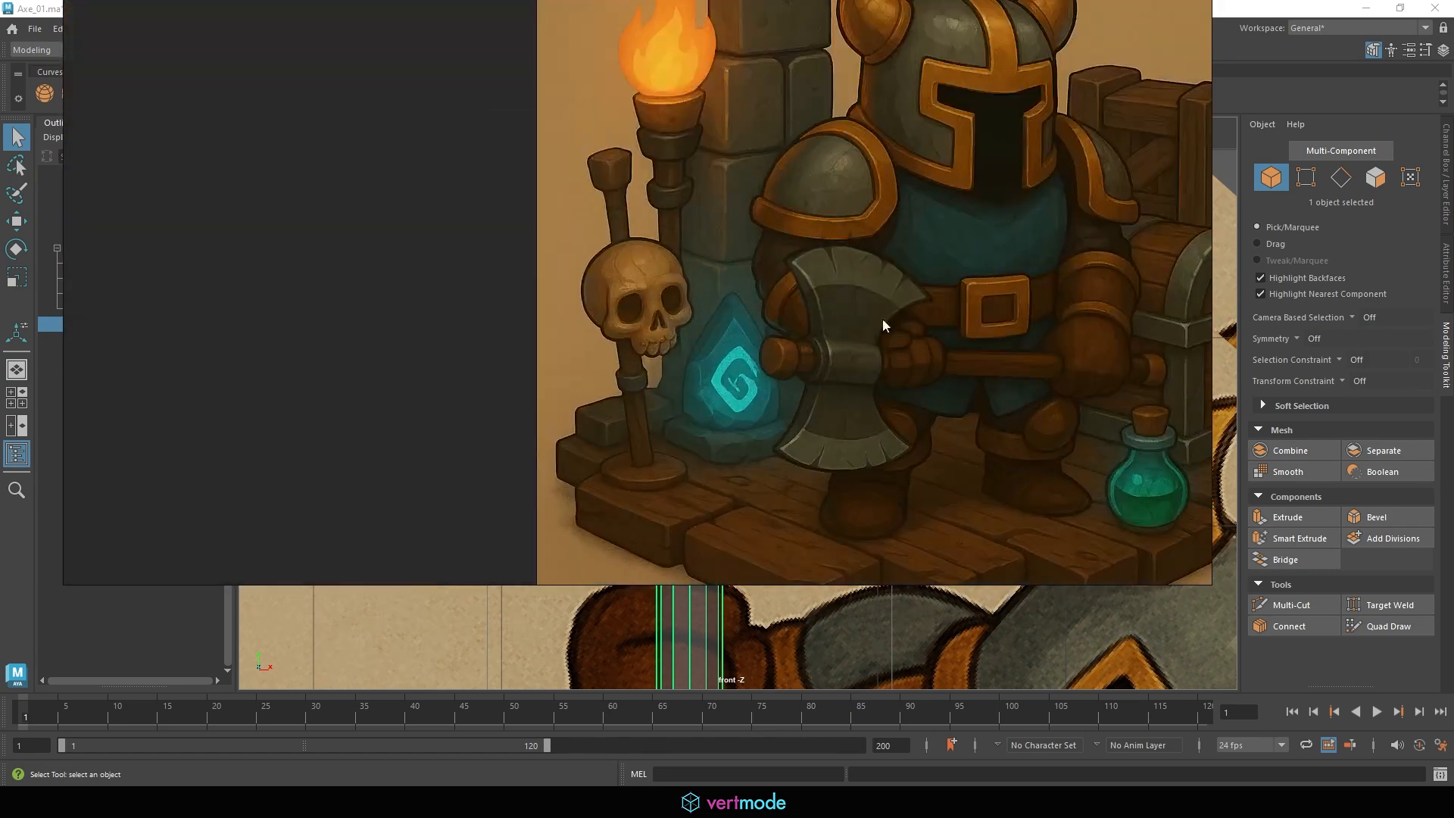
{"action": "key", "text": "alt+Tab"}
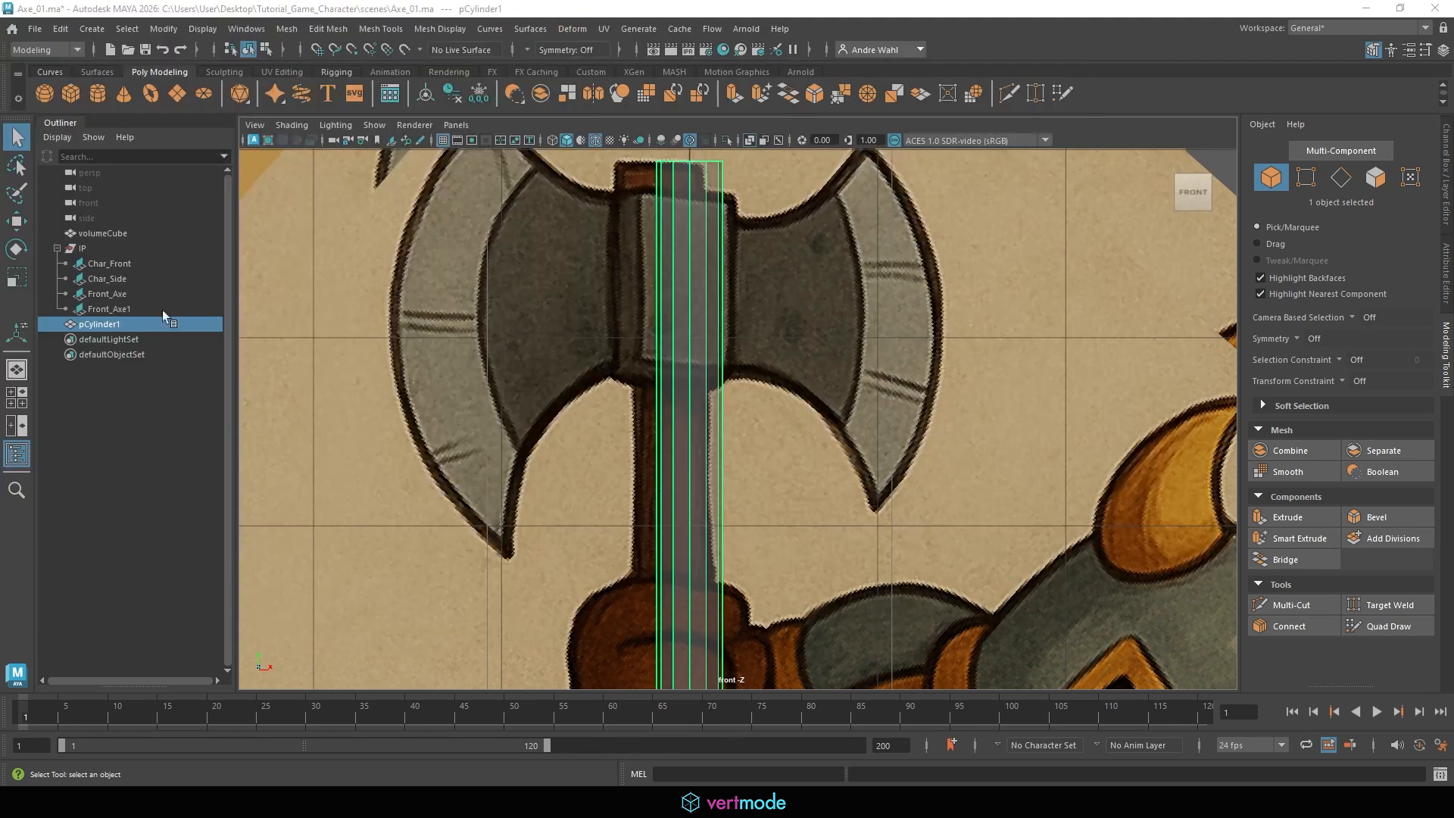
Insert two Multi-Cut edge loops around the handle at the lower and upper edges of the axe head's central collar.
{"action": "left_click", "coordinate": [1310, 603]}
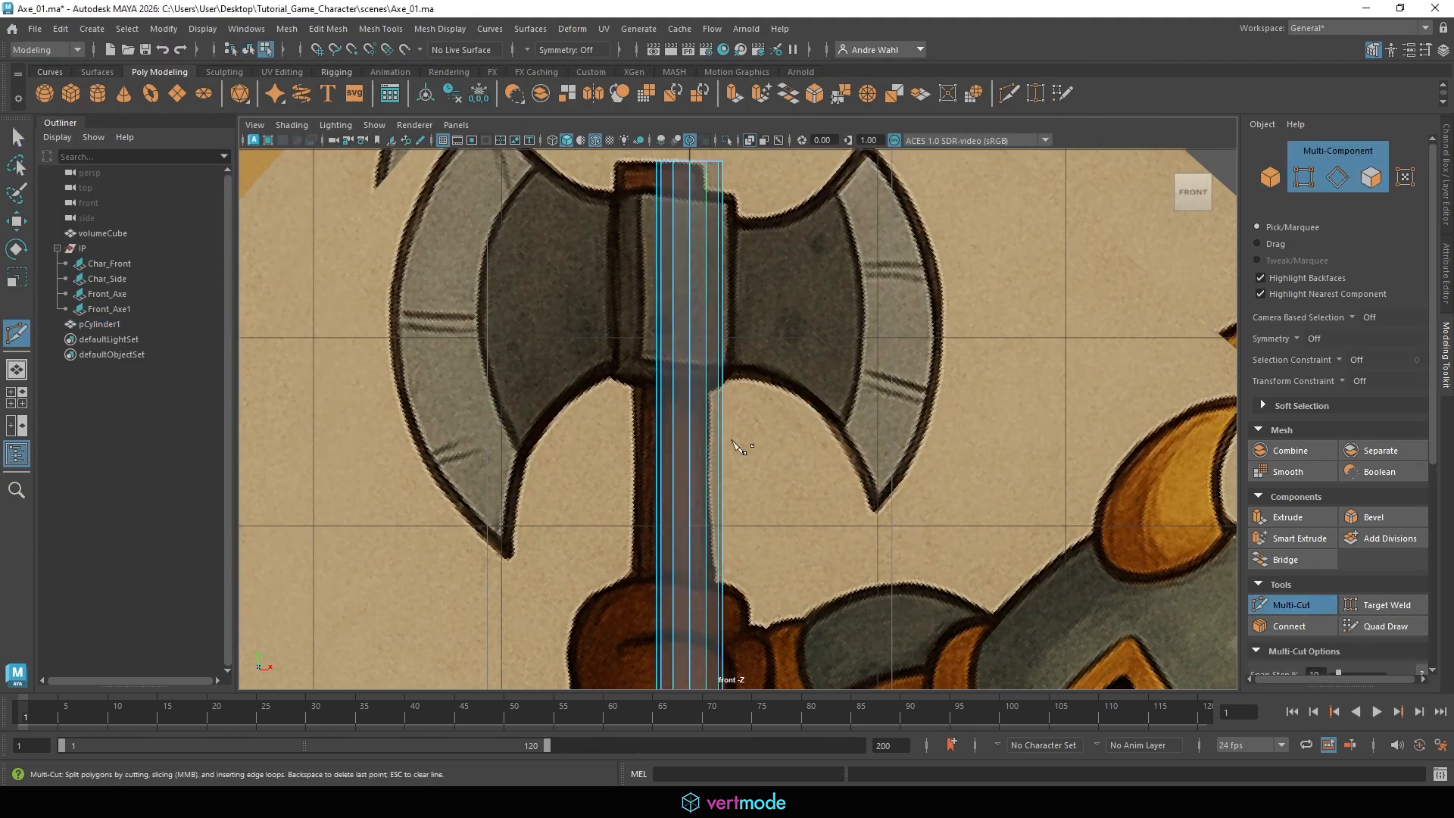
{"action": "left_click", "coordinate": [679, 381], "text": "ctrl"}
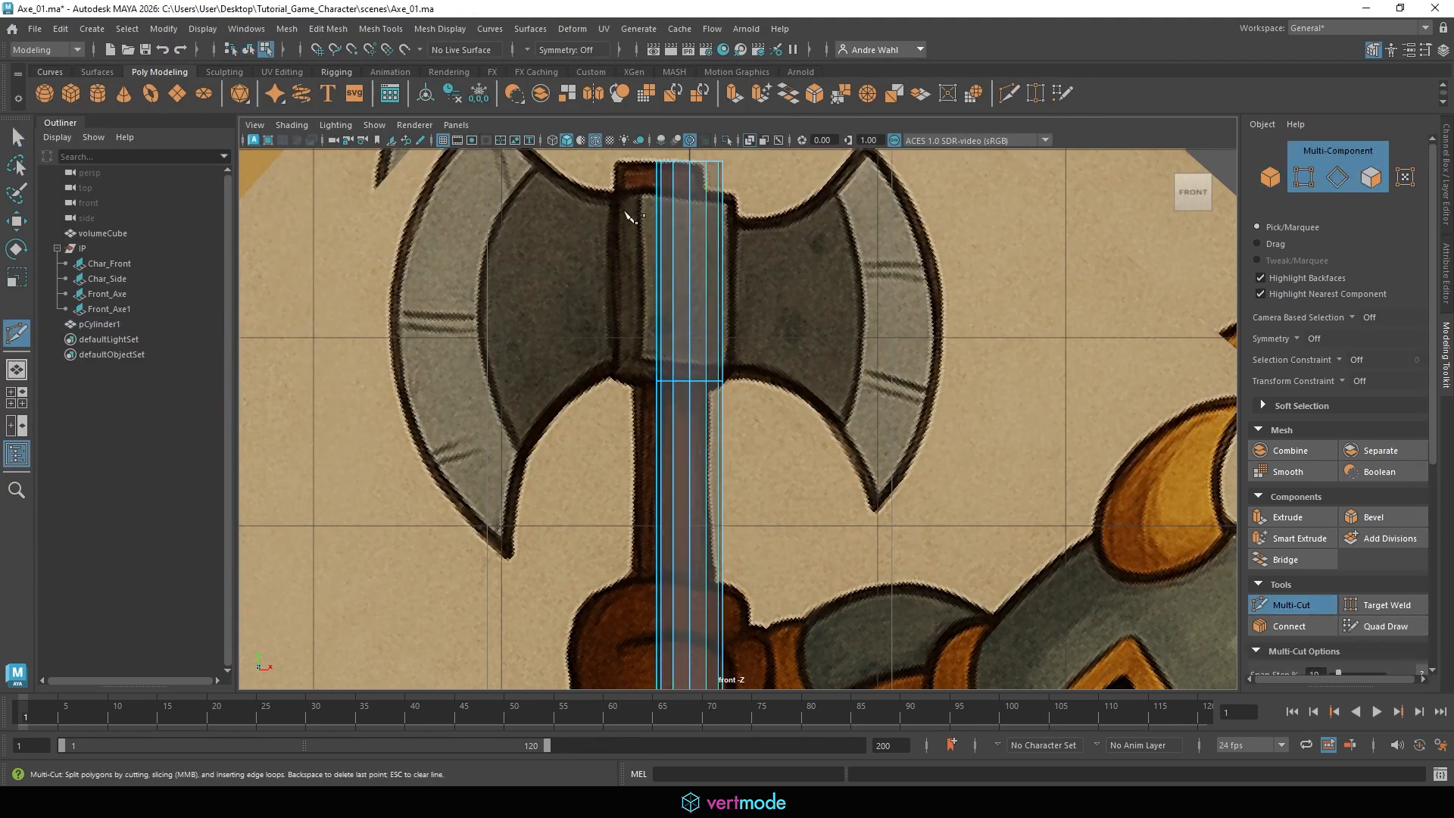
{"action": "left_click", "coordinate": [674, 196], "text": "ctrl"}
{"action": "key", "text": "q"}
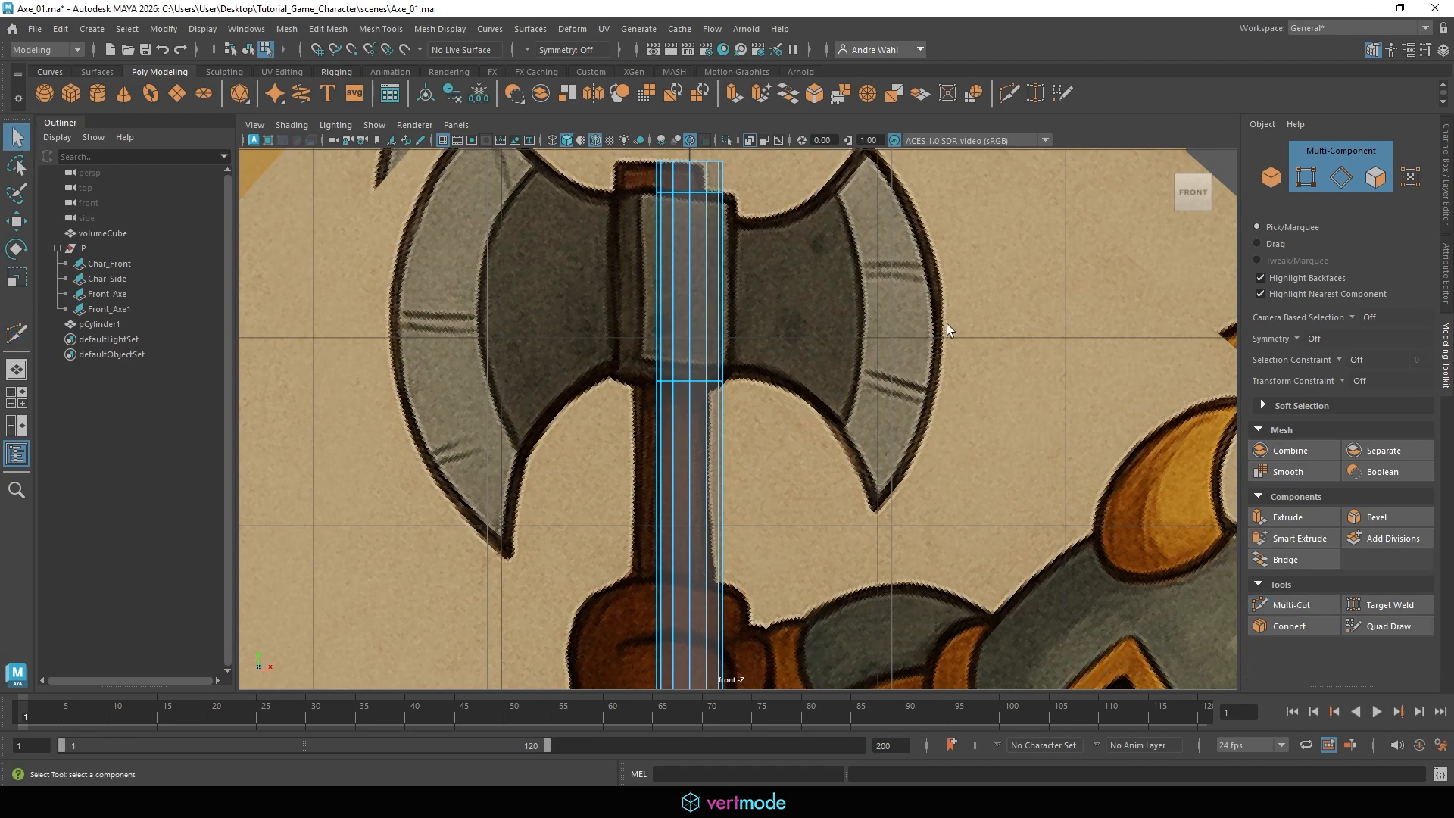
{"action": "right_click_drag", "start_coordinate": [946, 325], "coordinate": [1028, 291]}
{"action": "right_click_drag", "start_coordinate": [826, 335], "coordinate": [704, 249]}
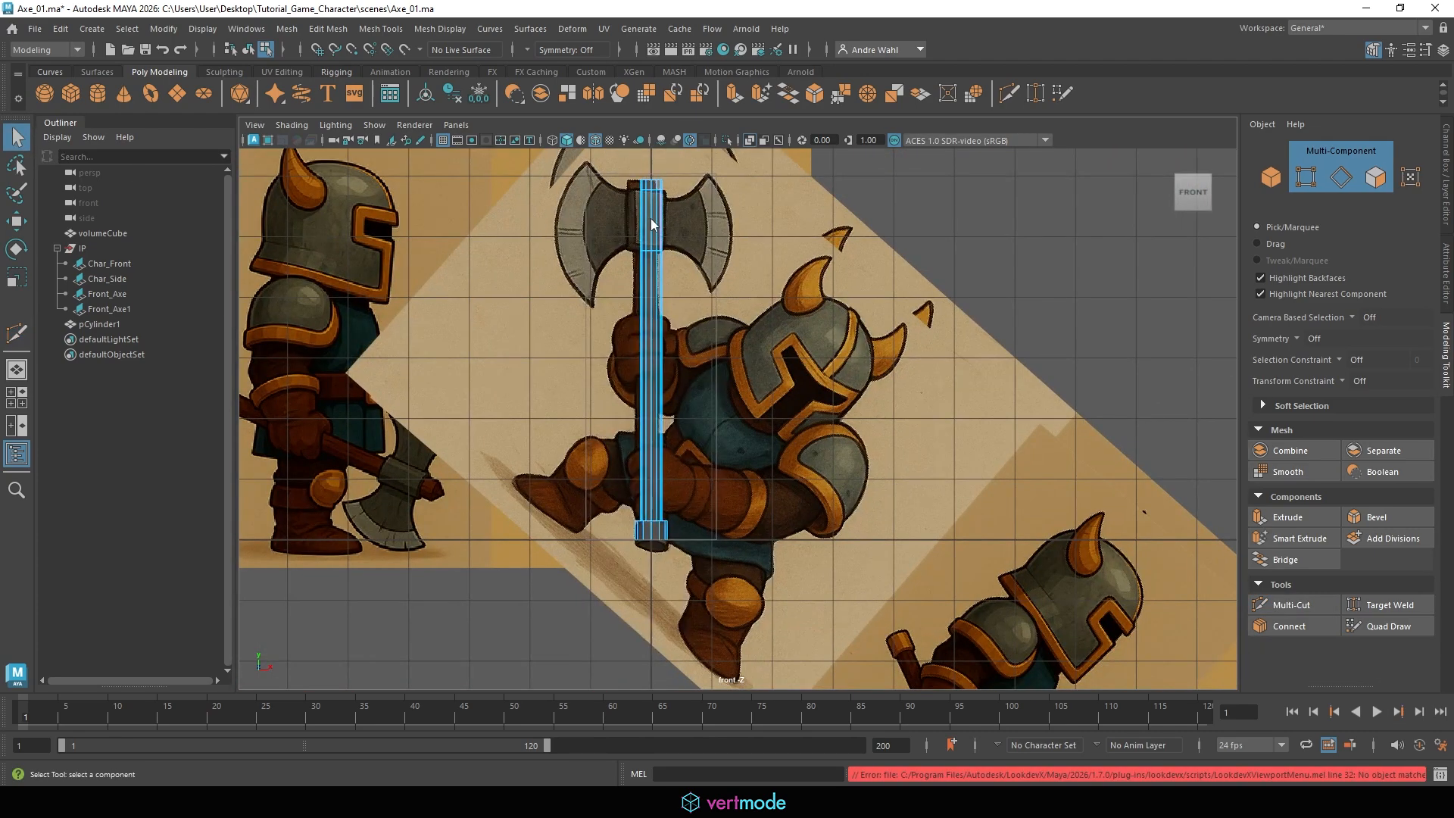
Shift the Front_Axe1 image plane sideways to about 0.84 in X to centre the axe head on the handle.
{"action": "key", "text": "F8"}
{"action": "left_click", "coordinate": [807, 283]}
{"action": "key", "text": "w"}
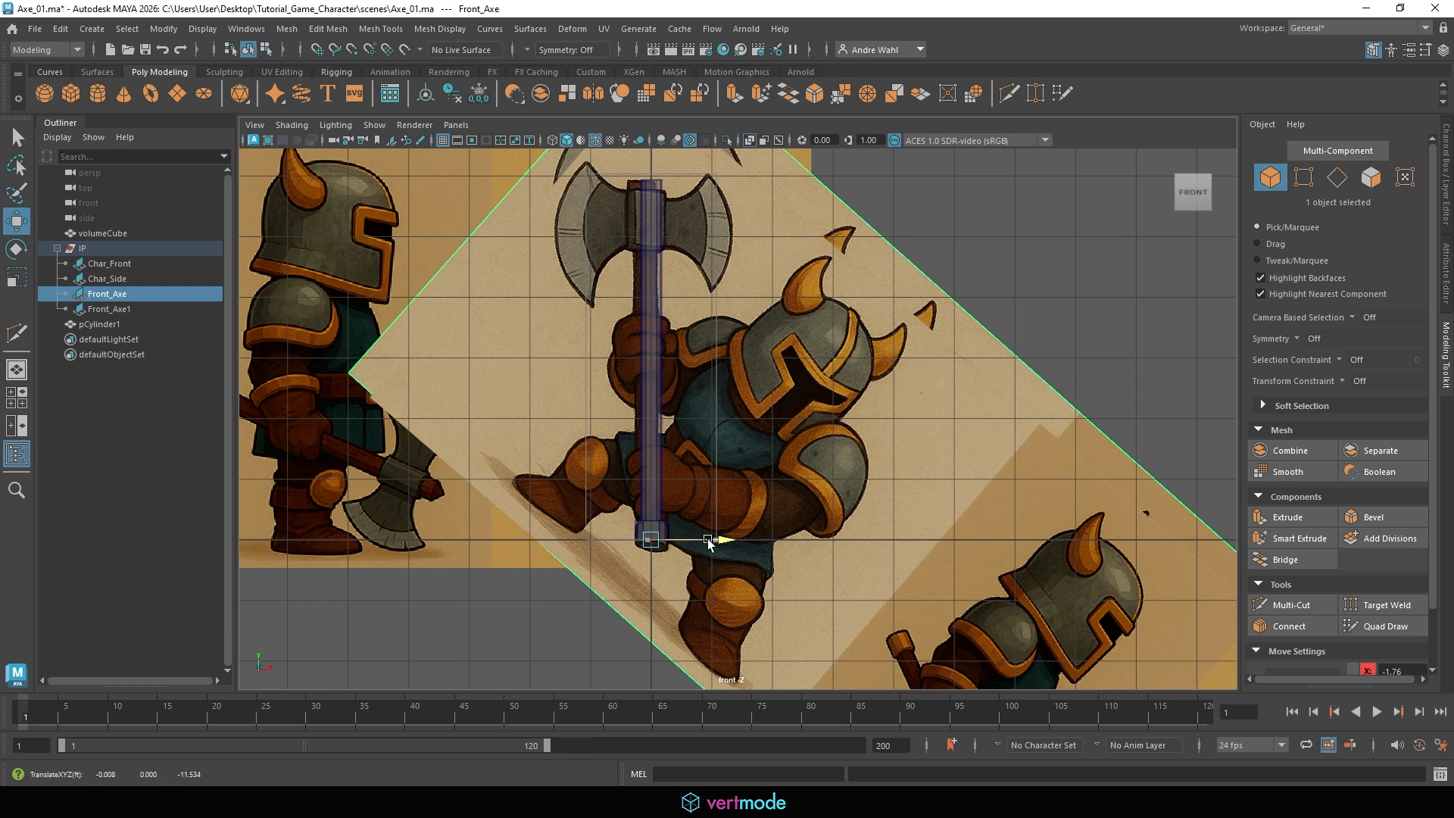
{"action": "left_click", "coordinate": [774, 367]}
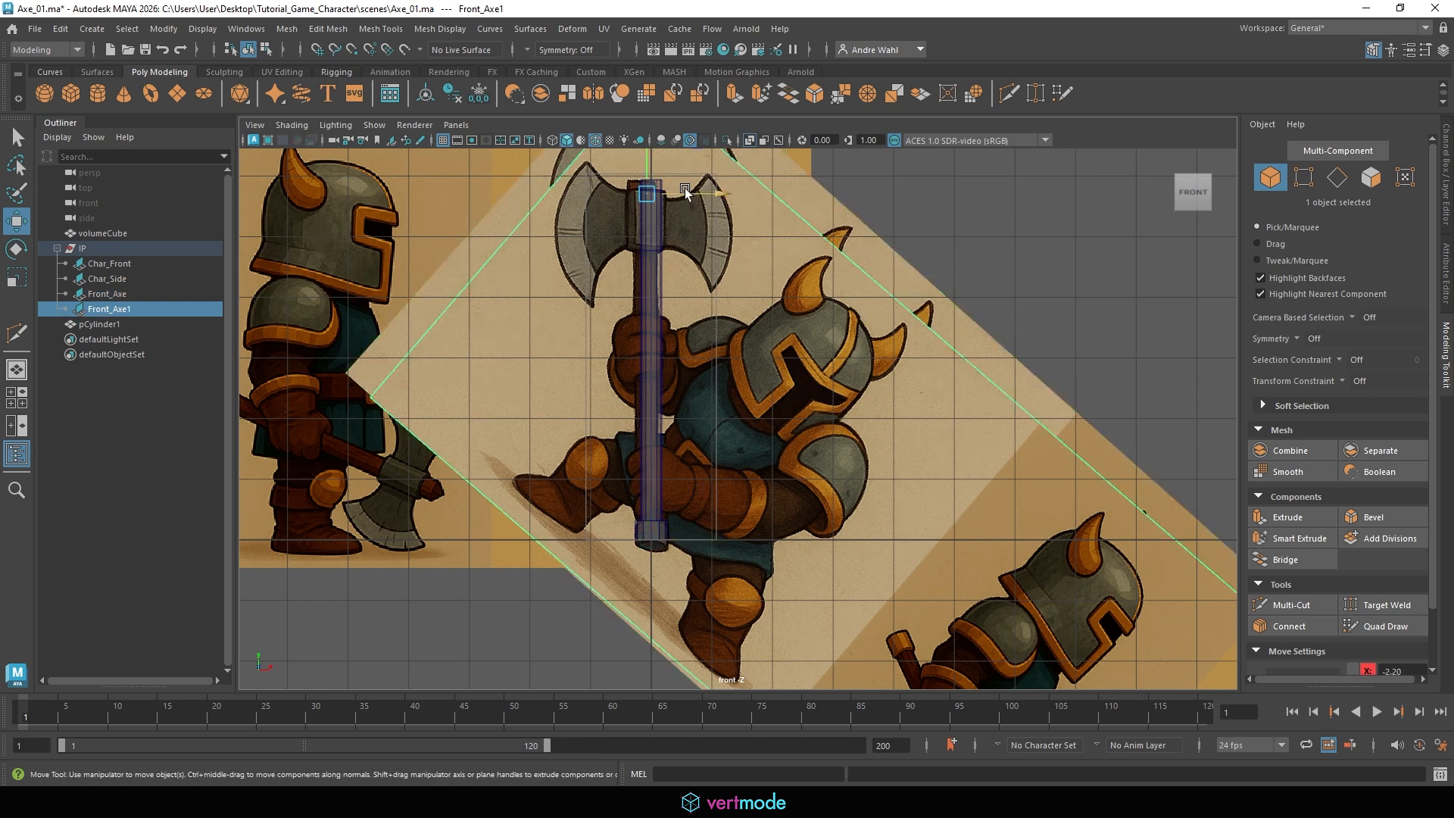
{"action": "left_click_drag", "start_coordinate": [685, 188], "coordinate": [697, 194]}
{"action": "middle_click_drag", "start_coordinate": [662, 275], "coordinate": [692, 389], "text": "alt"}
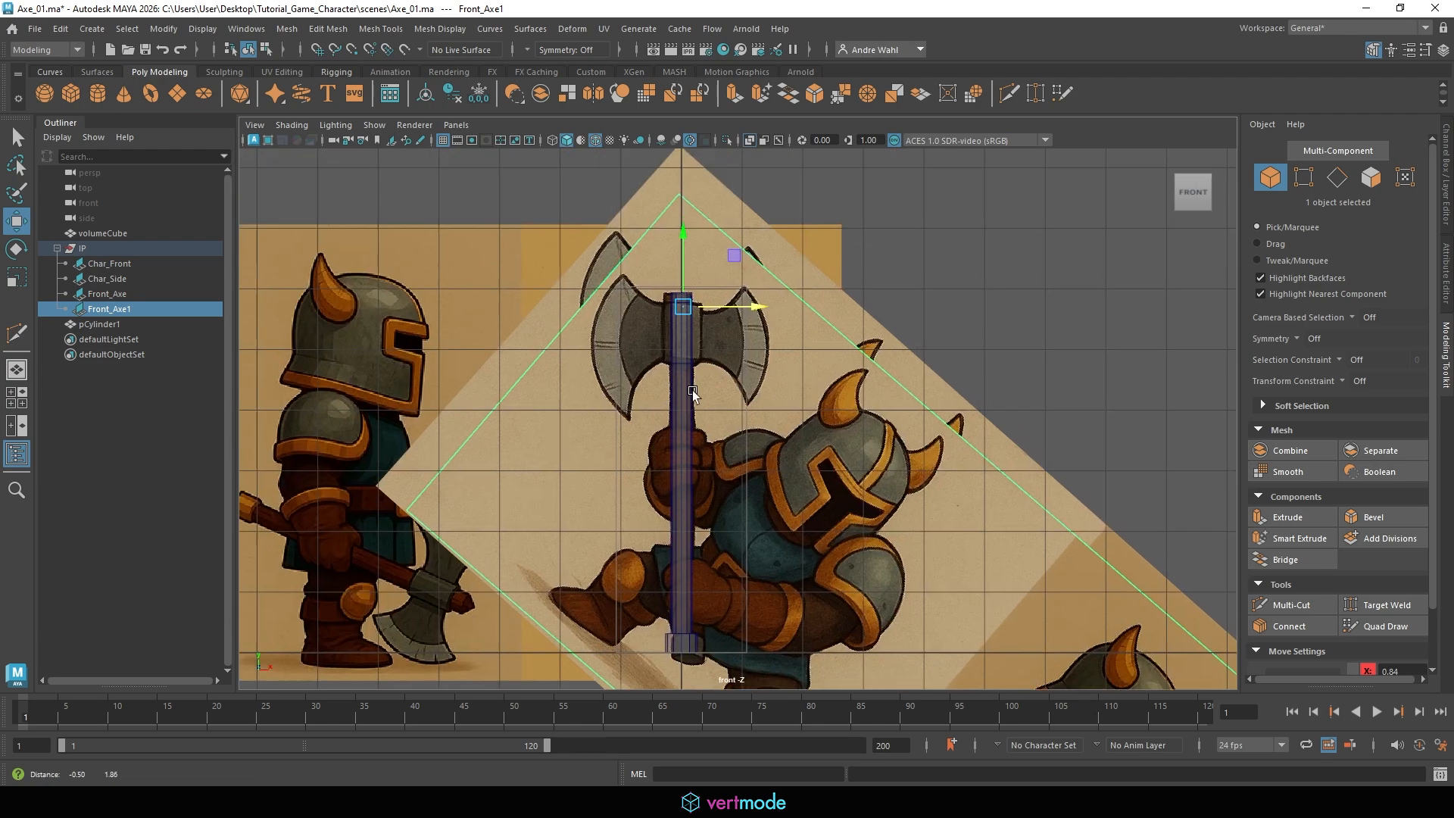
Extrude the 12 handle faces between the two upper edge loops outward by about 0.14 in Local Translate Z to form the collar.
{"action": "scroll", "coordinate": [692, 389], "scroll_direction": "up", "scroll_amount": 4}
{"action": "left_click", "coordinate": [619, 279]}
{"action": "right_click_drag", "start_coordinate": [623, 251], "coordinate": [623, 294]}
{"action": "left_click_drag", "start_coordinate": [571, 251], "coordinate": [670, 275]}
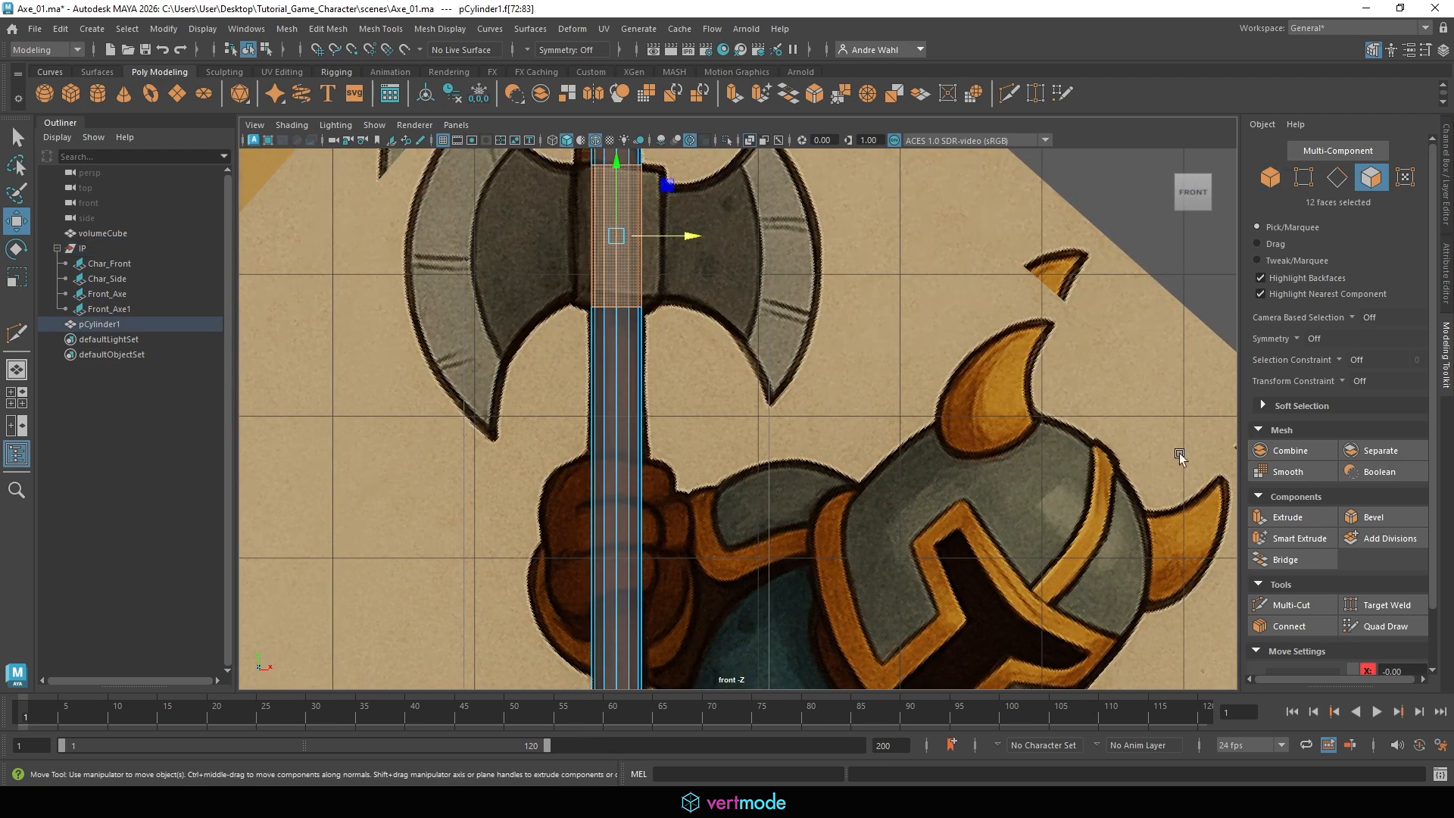
{"action": "left_click", "coordinate": [1287, 517]}
{"action": "scroll", "coordinate": [940, 364], "scroll_direction": "up", "scroll_amount": 3}
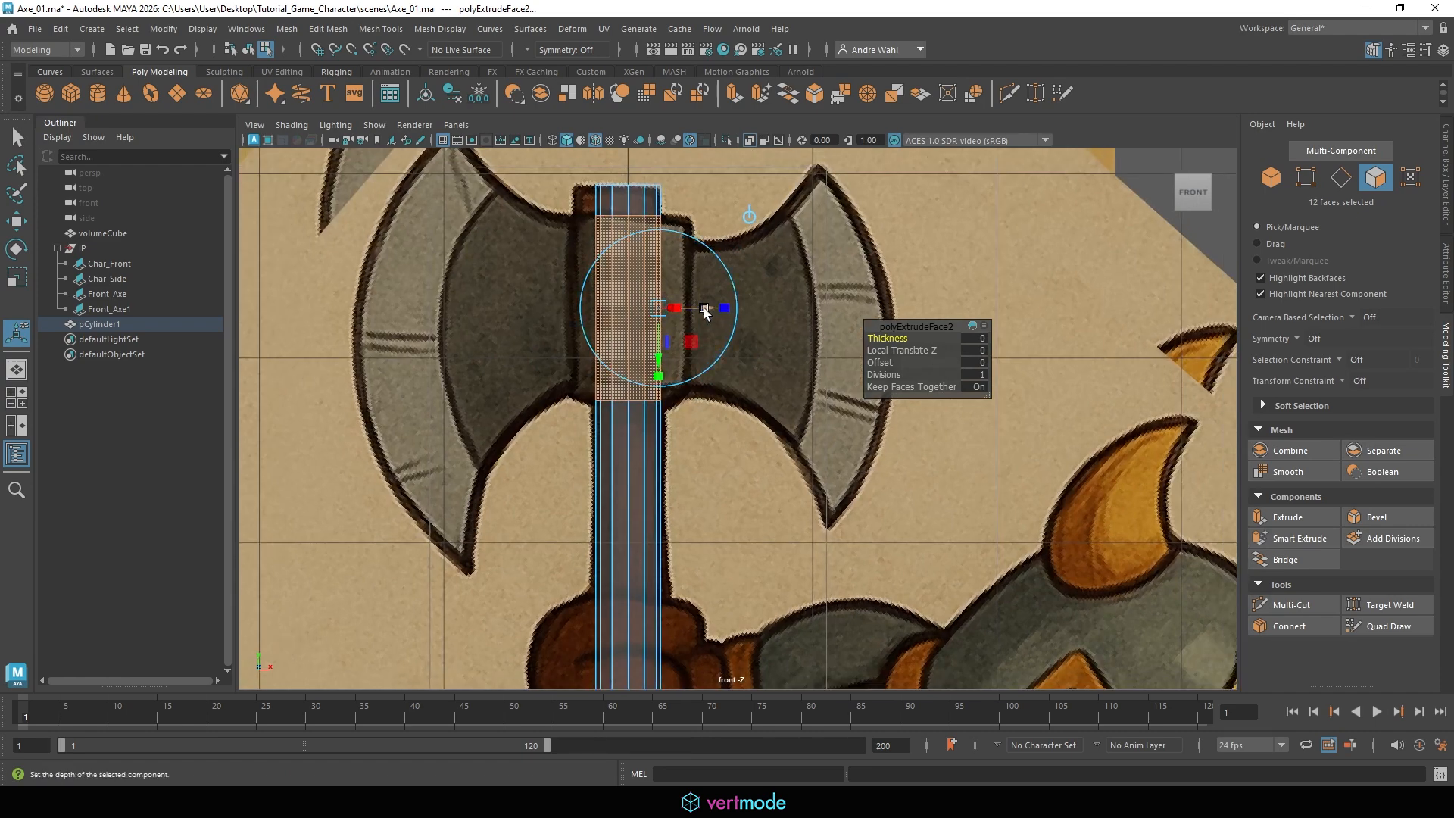
{"action": "left_click_drag", "start_coordinate": [703, 308], "coordinate": [728, 329]}
Inspect the extruded collar in perspective and compare it with the axe head on the reference image board.
{"action": "key", "text": "space"}
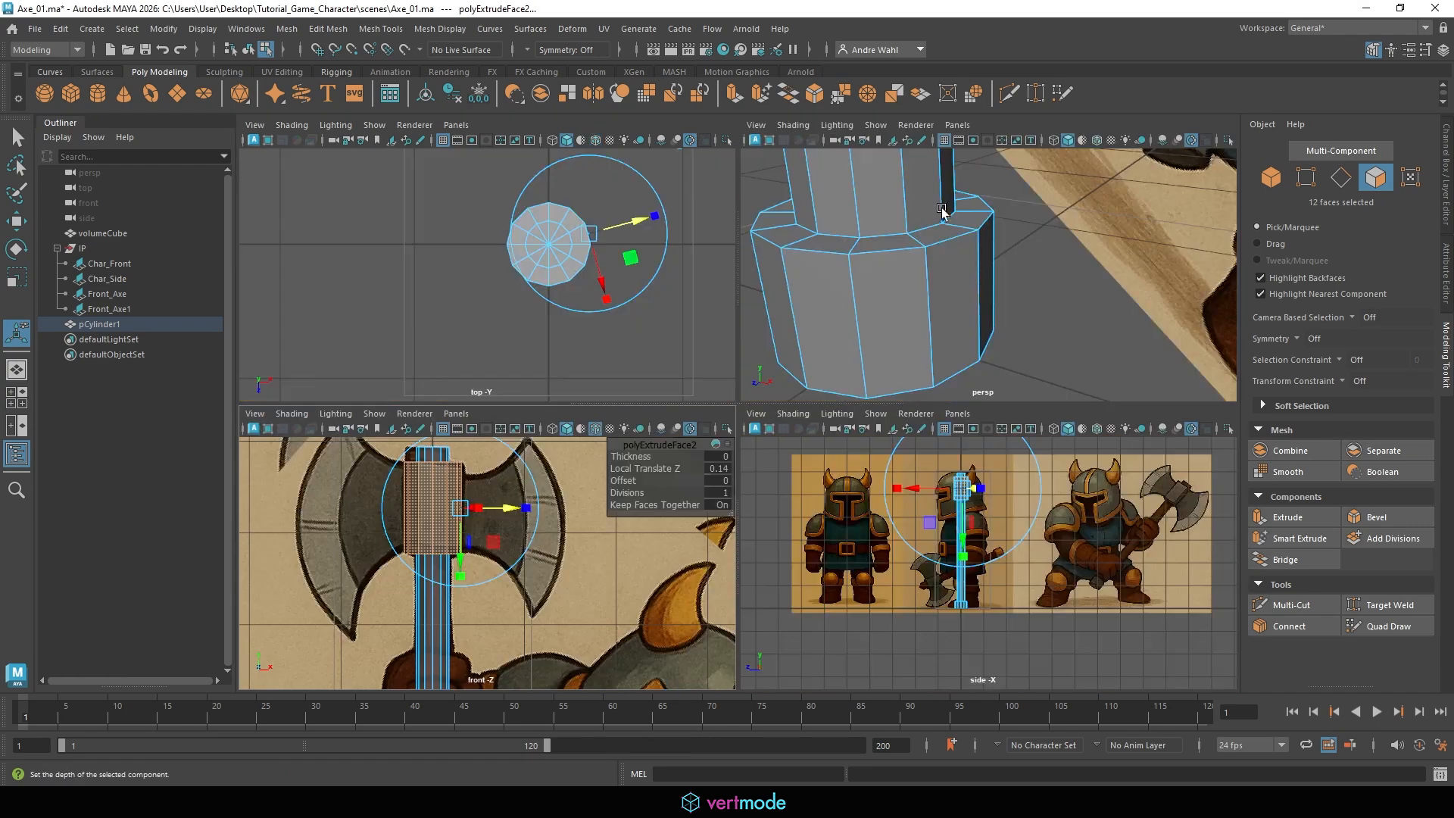
{"action": "key", "text": "space"}
{"action": "scroll", "coordinate": [740, 570], "scroll_direction": "down", "scroll_amount": 5}
{"action": "left_click_drag", "start_coordinate": [778, 524], "coordinate": [839, 347], "text": "alt"}
{"action": "right_click_drag", "start_coordinate": [896, 271], "coordinate": [1012, 240]}
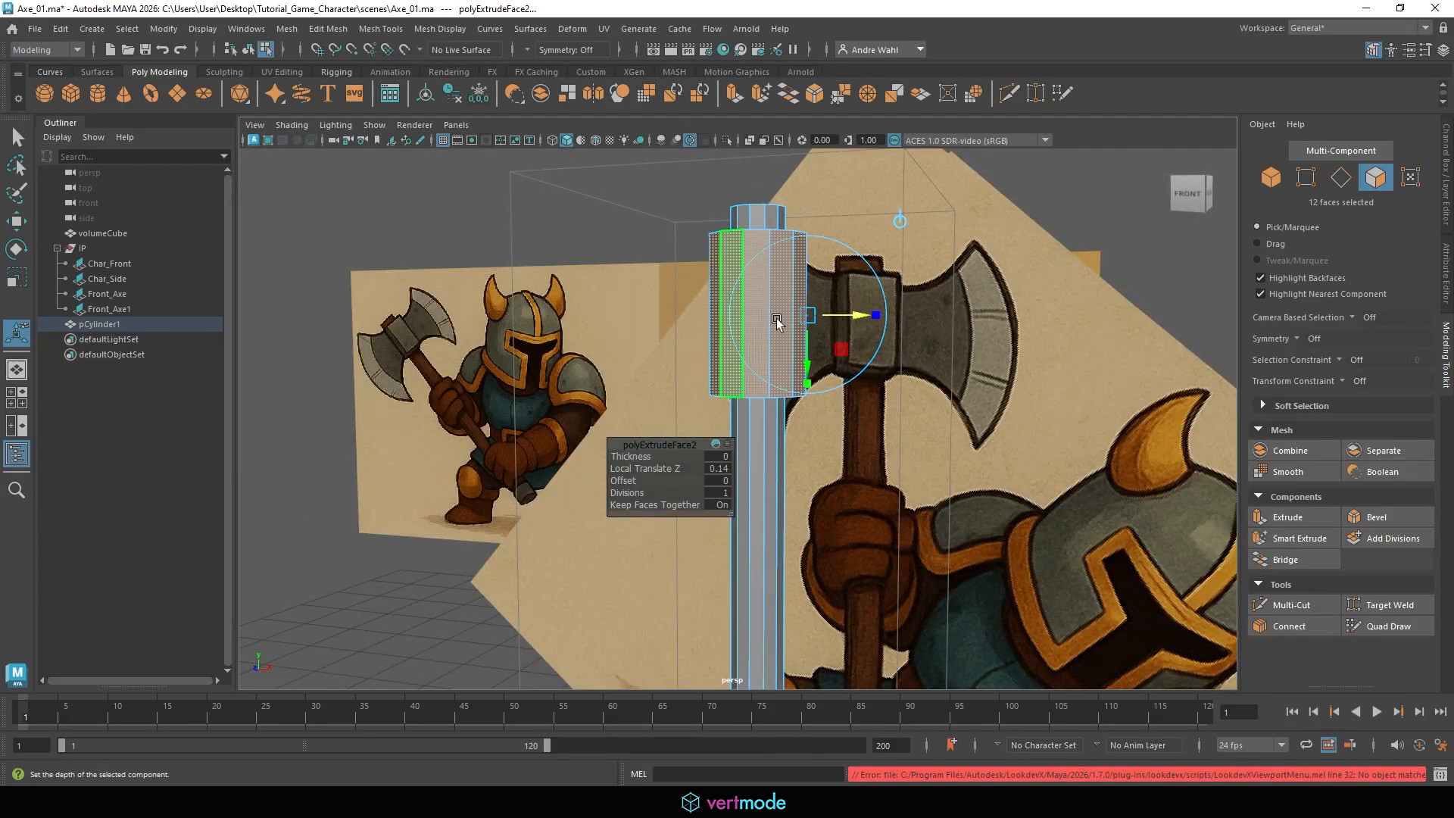
{"action": "right_click_drag", "start_coordinate": [753, 324], "coordinate": [868, 285]}
{"action": "left_click", "coordinate": [1020, 302]}
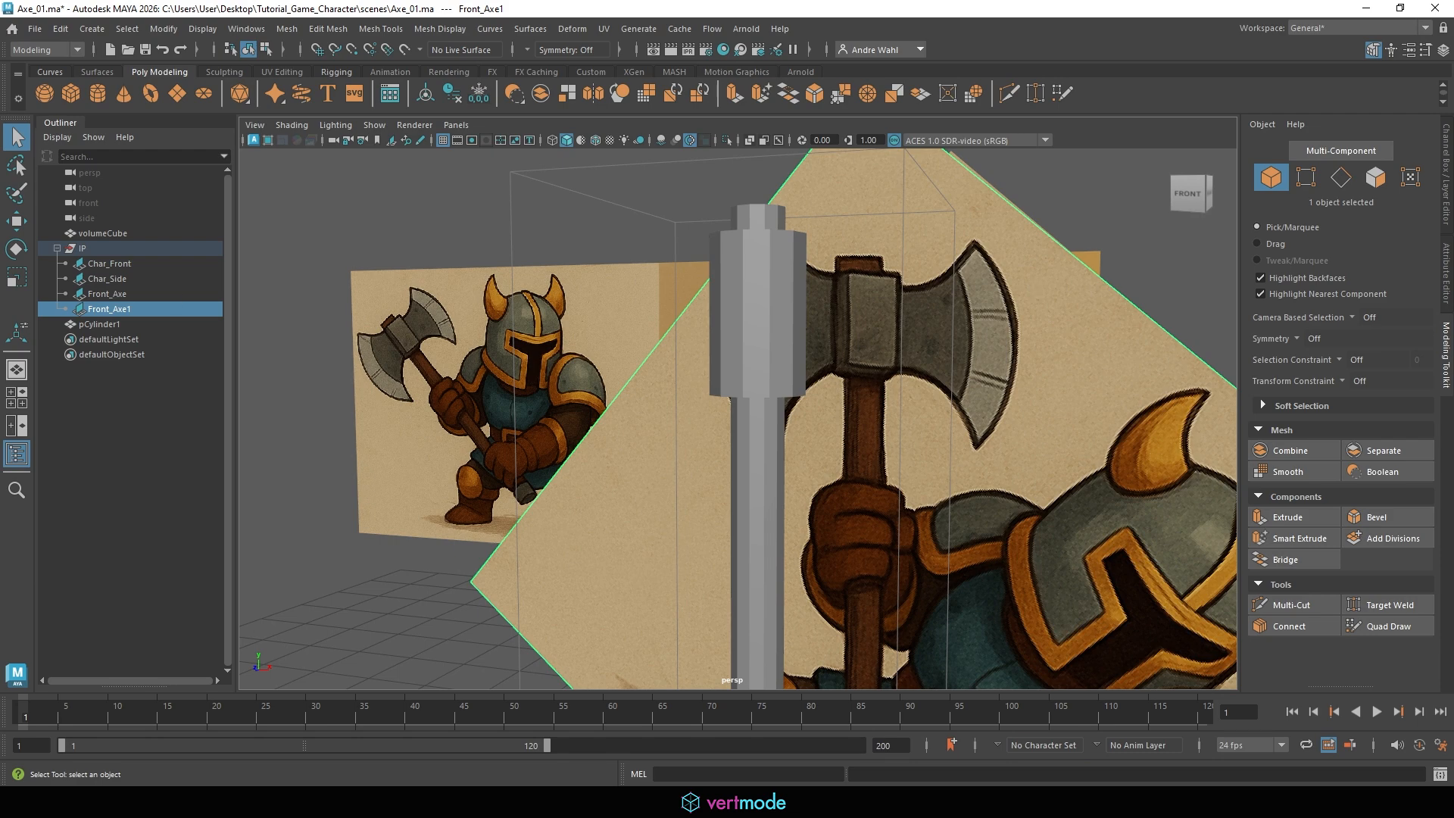
{"action": "key", "text": "alt+Tab"}
{"action": "scroll", "coordinate": [758, 285], "scroll_direction": "up", "scroll_amount": 6}
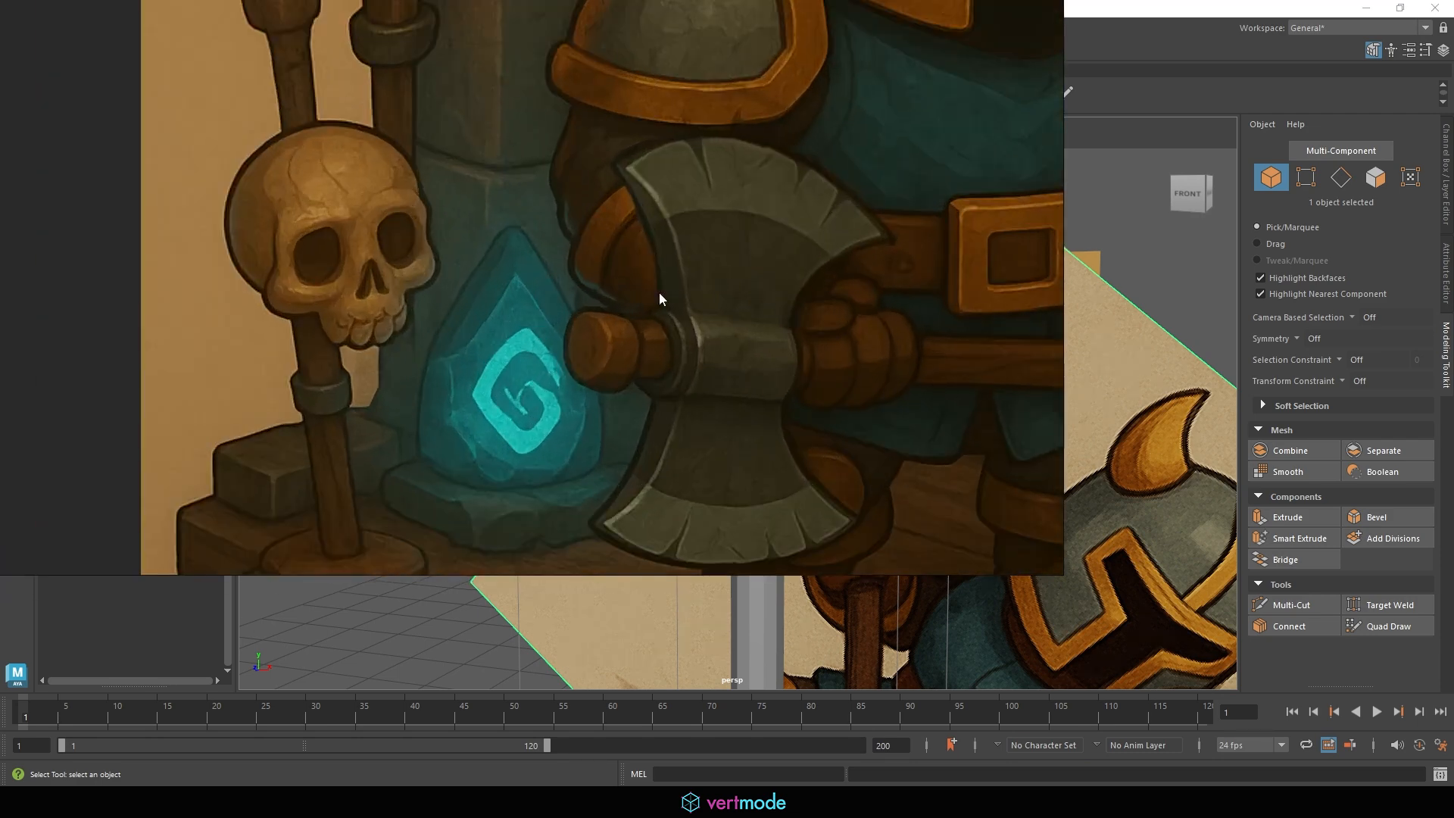
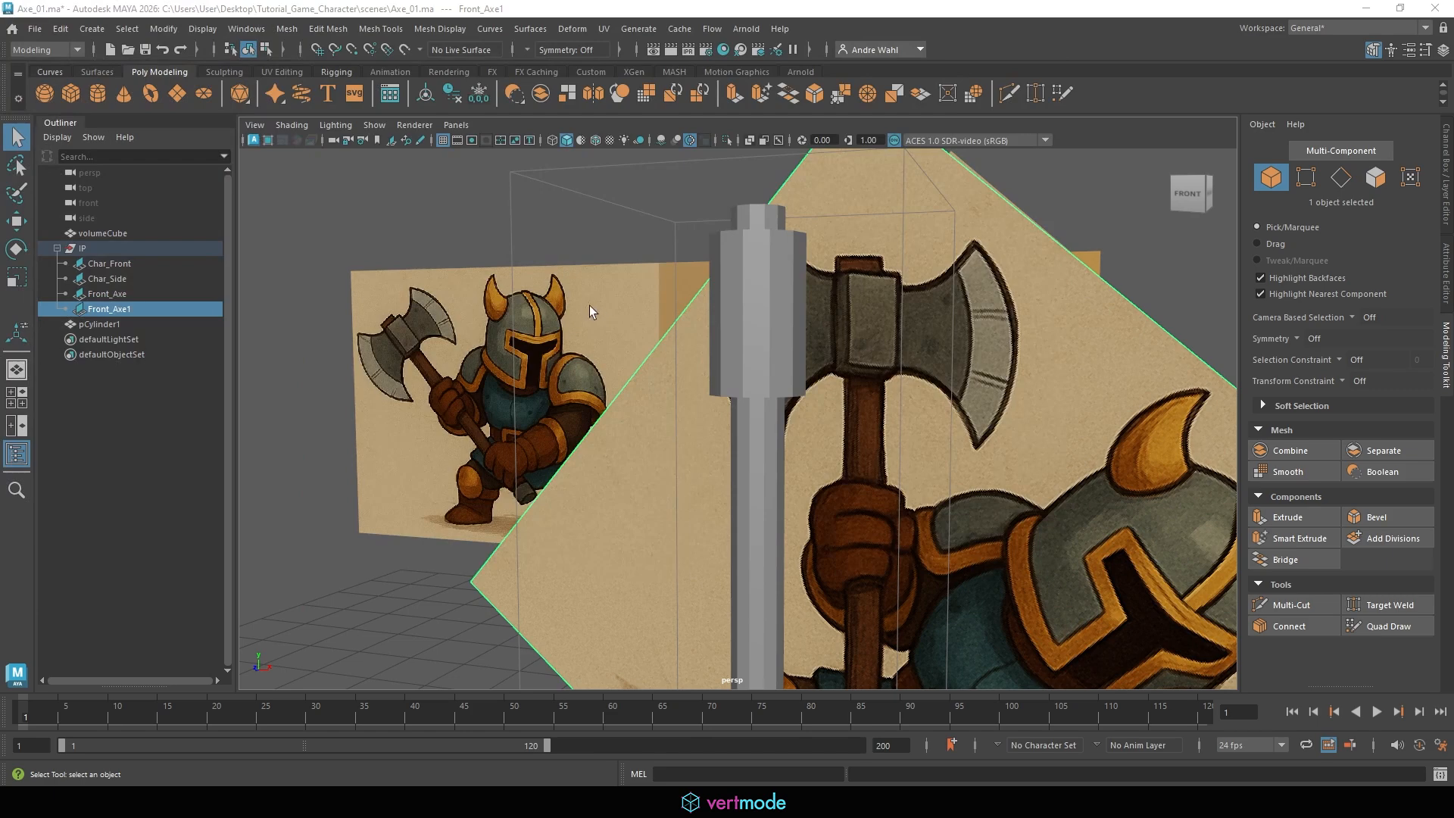
Shorten the collar in the front view by moving its upper vertex ring down and its lower ring up, and frame the handle in perspective.
{"action": "left_click", "coordinate": [792, 287]}
{"action": "key", "text": "f"}
{"action": "key", "text": "space"}
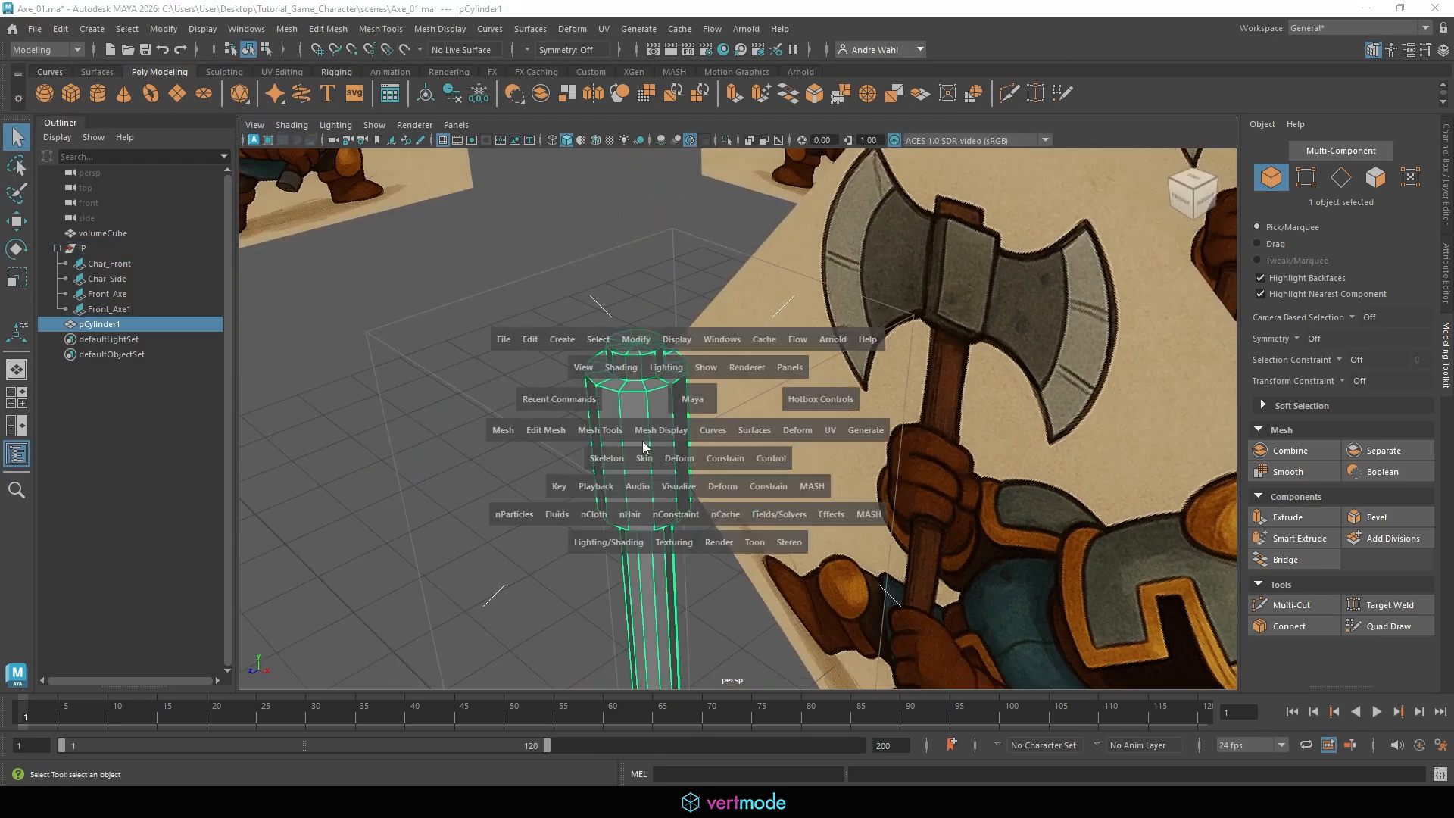
{"action": "key", "text": "space"}
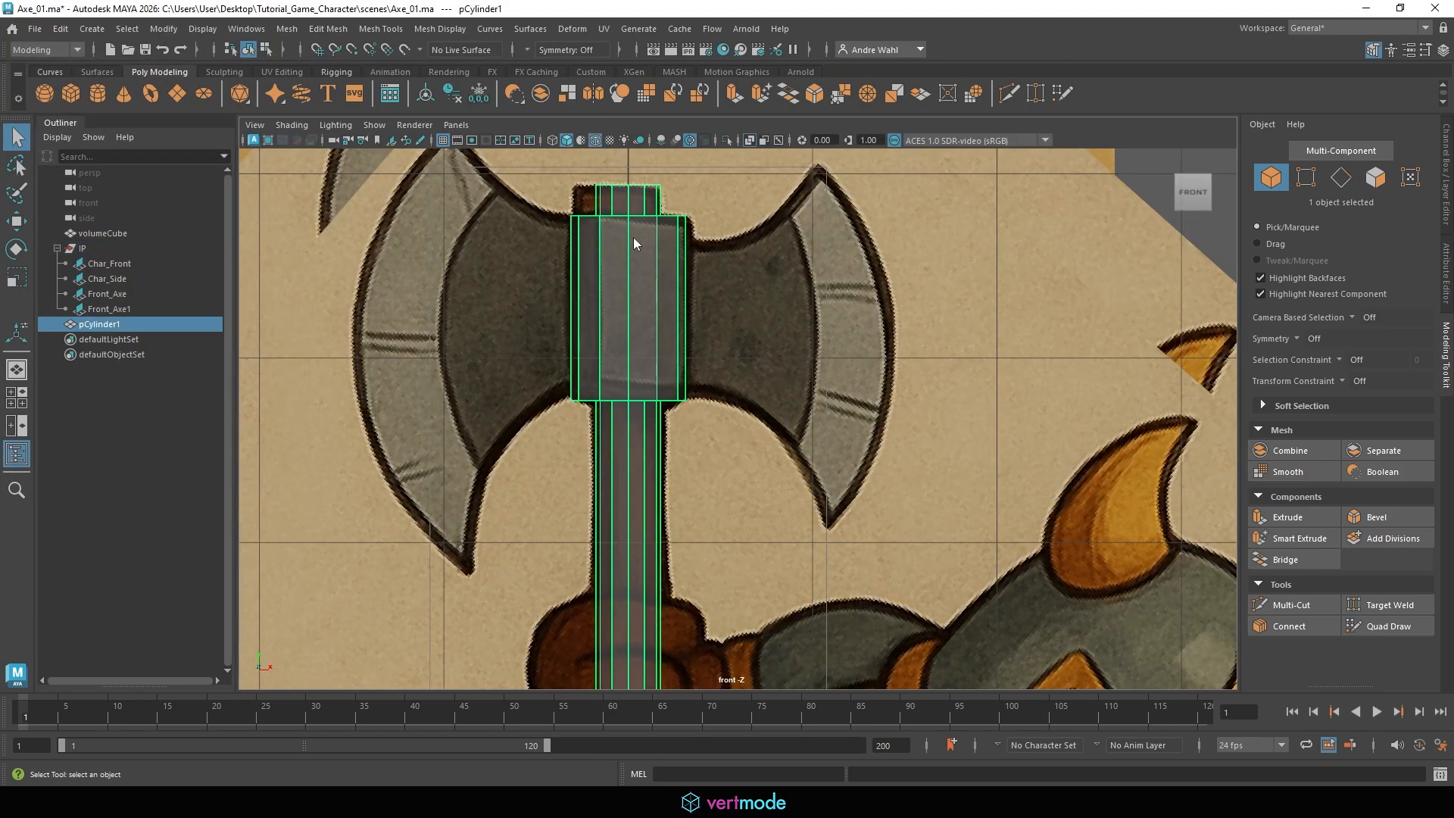
{"action": "right_click_drag", "start_coordinate": [633, 238], "coordinate": [545, 237]}
{"action": "left_click_drag", "start_coordinate": [523, 239], "coordinate": [757, 203]}
{"action": "key", "text": "w"}
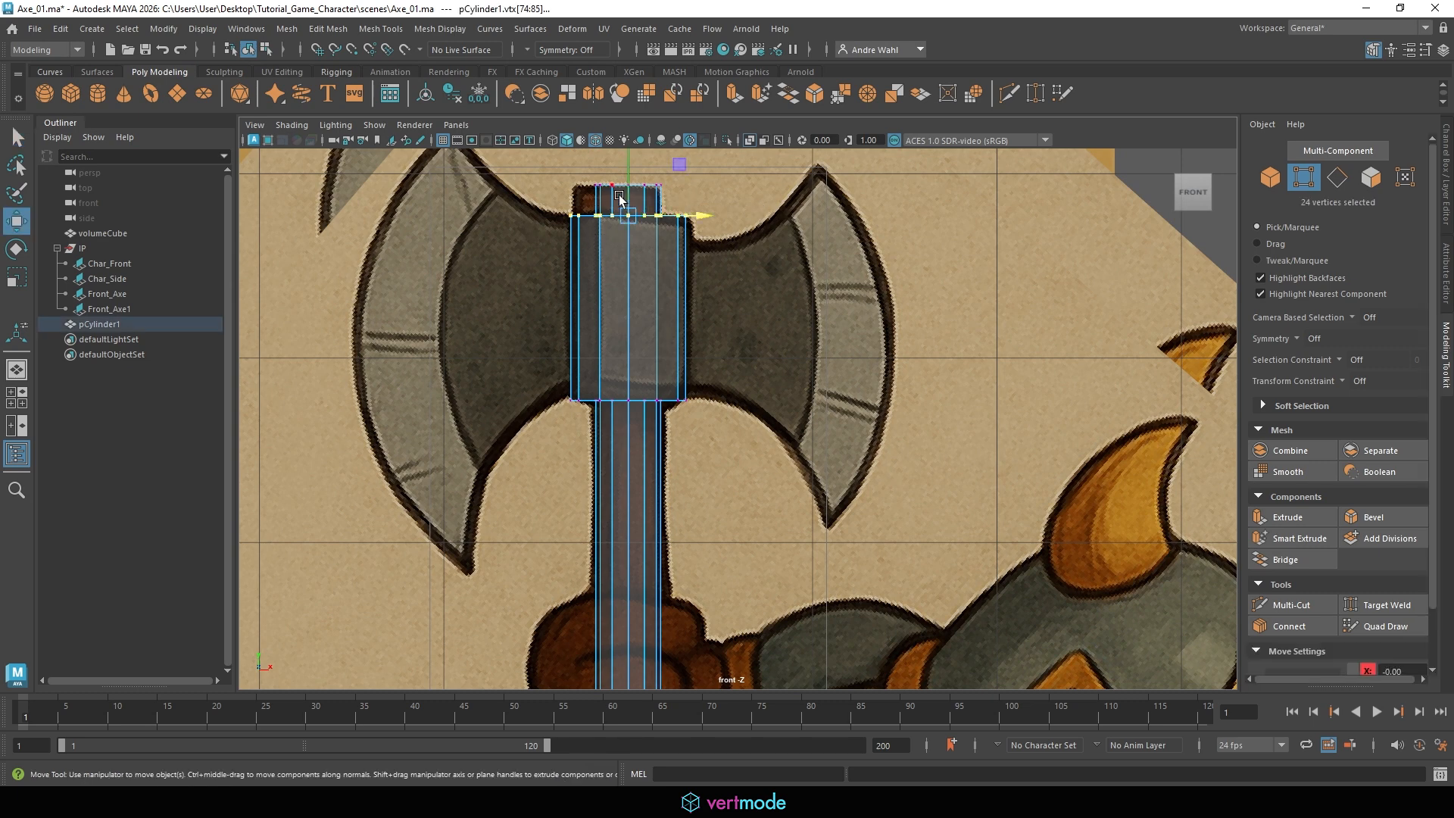
{"action": "left_click", "coordinate": [624, 201]}
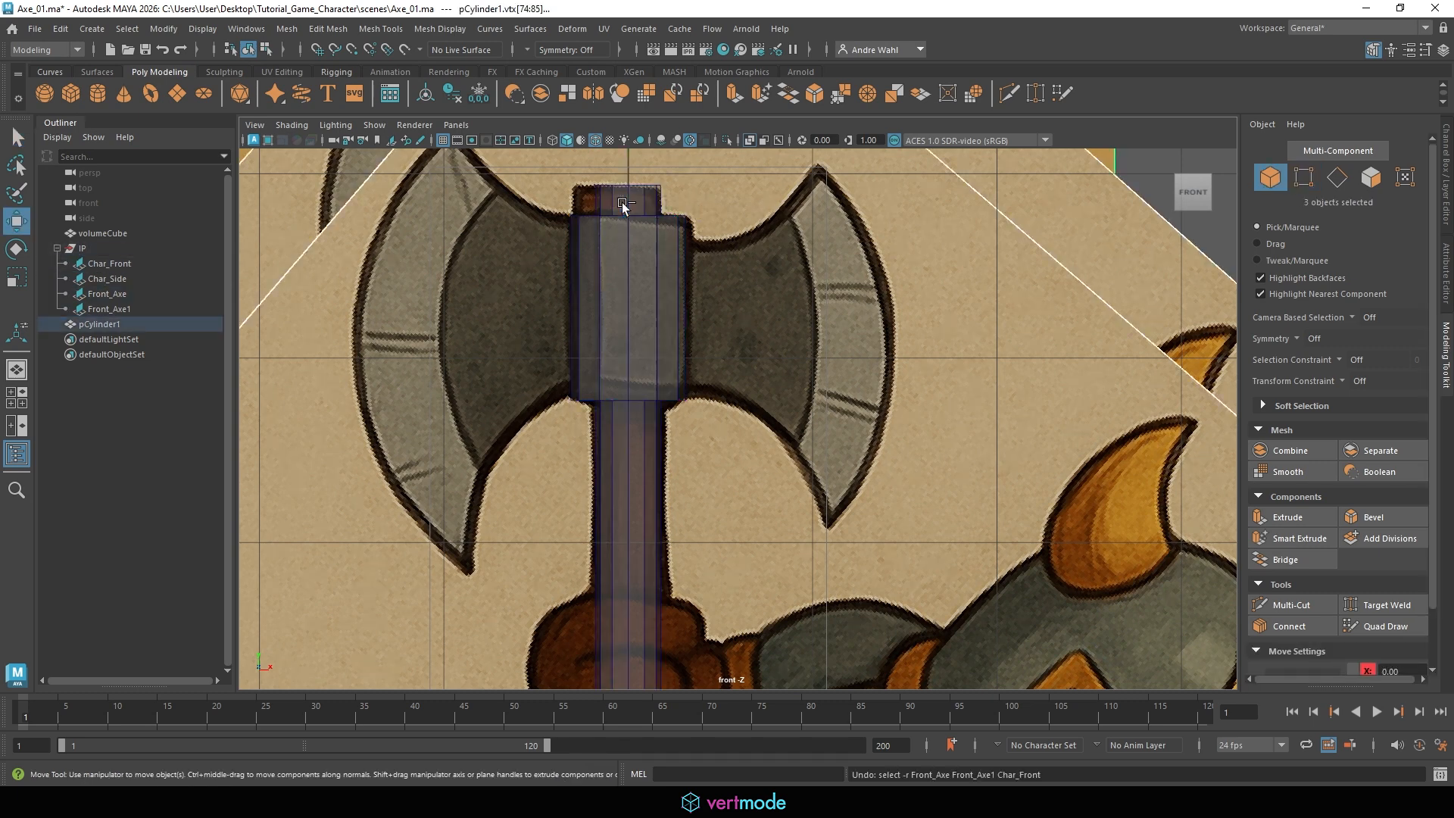
{"action": "key", "text": "ctrl+z"}
{"action": "left_click_drag", "start_coordinate": [625, 197], "coordinate": [630, 362]}
{"action": "key", "text": "F8"}
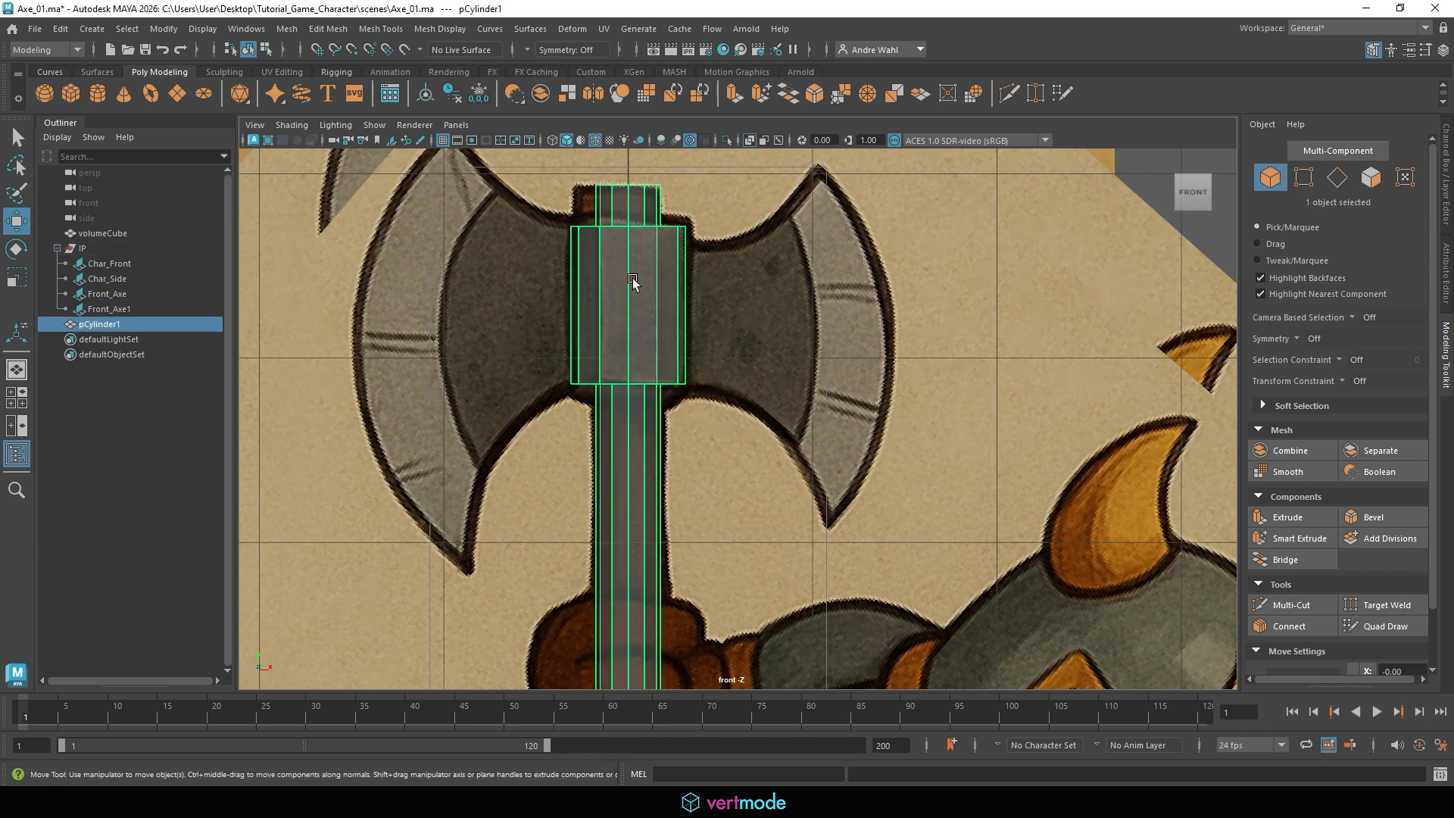
{"action": "key", "text": "space"}
{"action": "key", "text": "space"}
{"action": "key", "text": "f"}
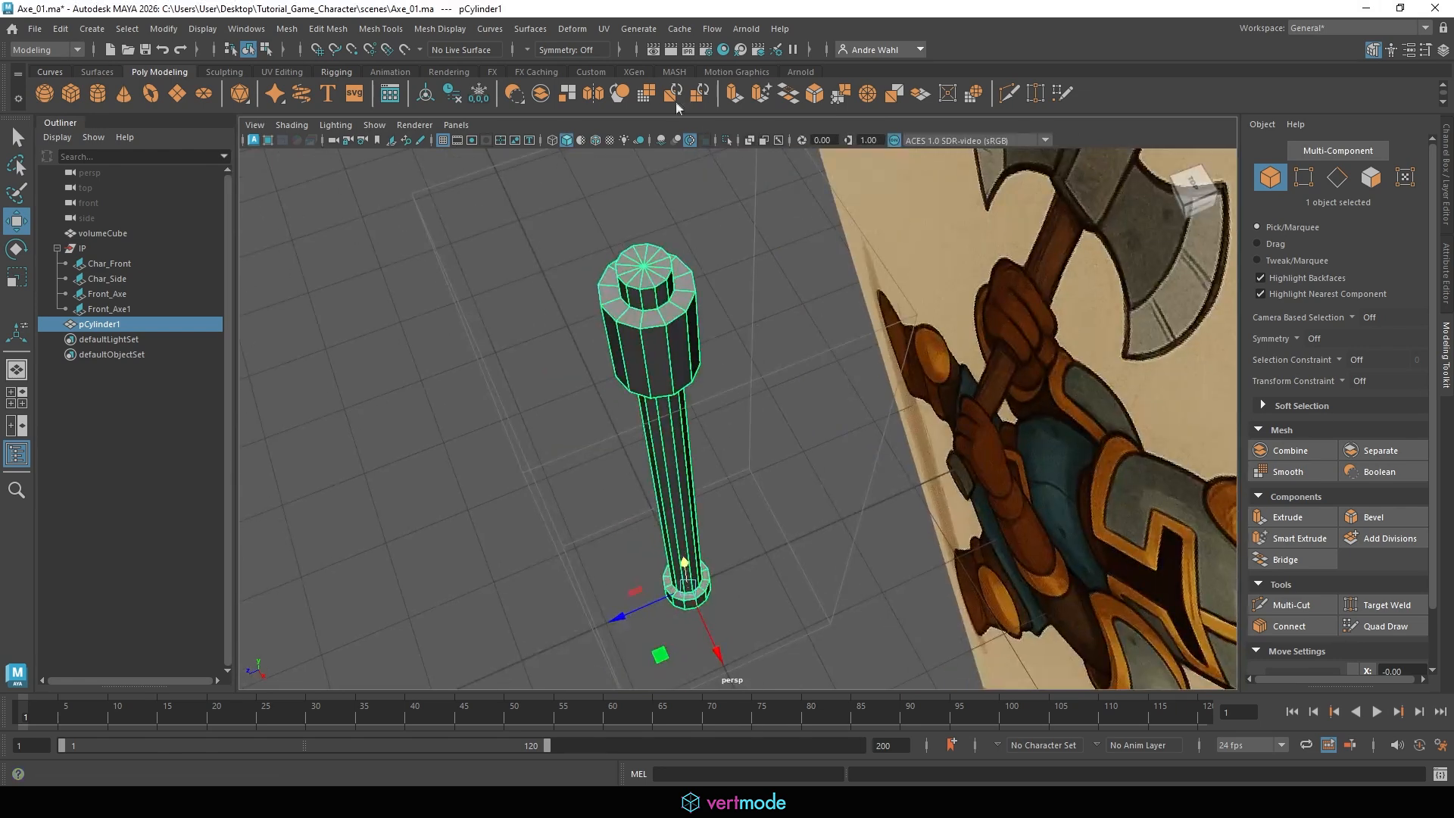
Turn on World X symmetry and select the two adjacent side faces of the collar where the axe blade attaches.
{"action": "left_click", "coordinate": [536, 50]}
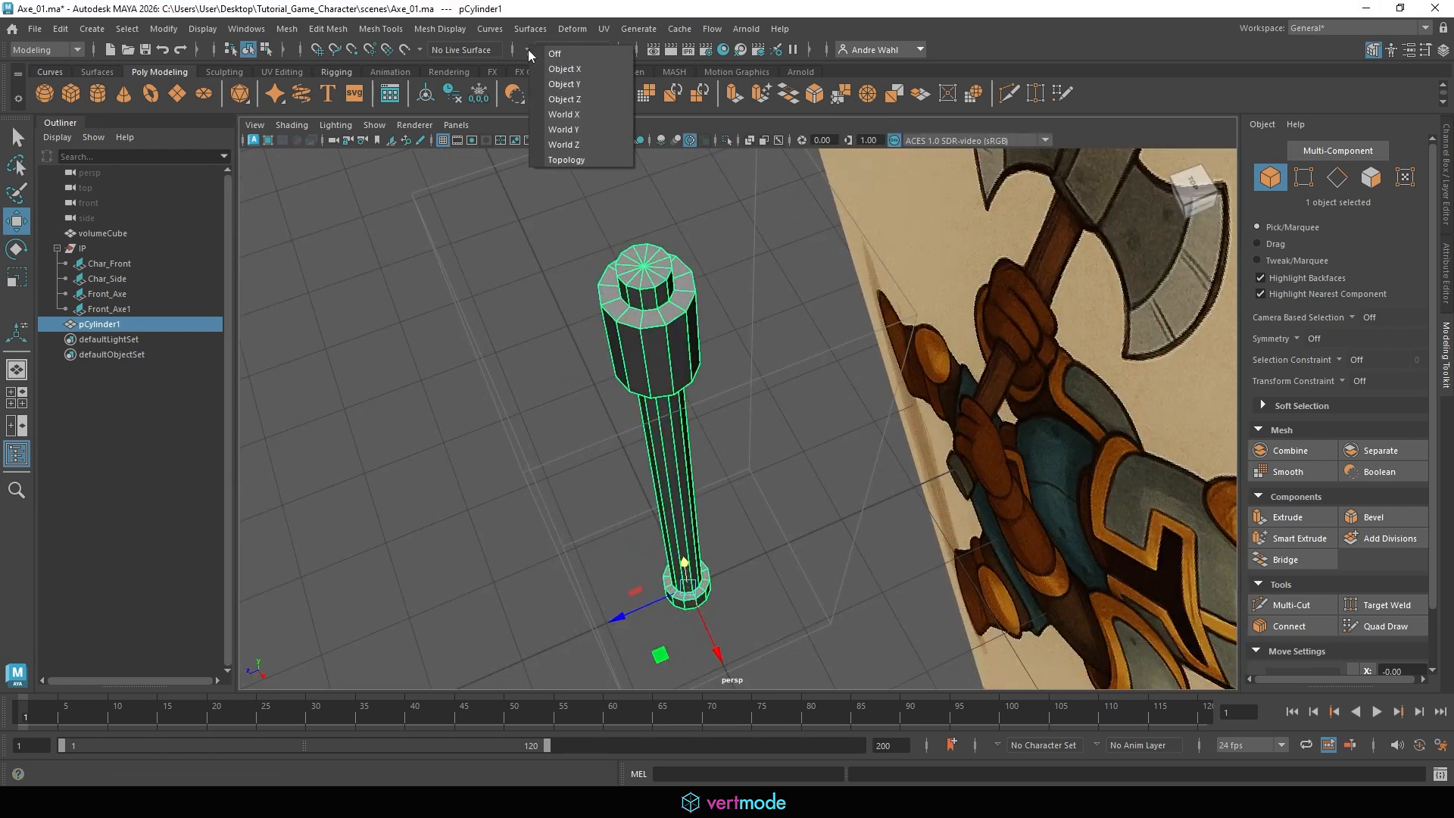
{"action": "left_click", "coordinate": [563, 115]}
{"action": "right_click_drag", "start_coordinate": [691, 329], "coordinate": [696, 391]}
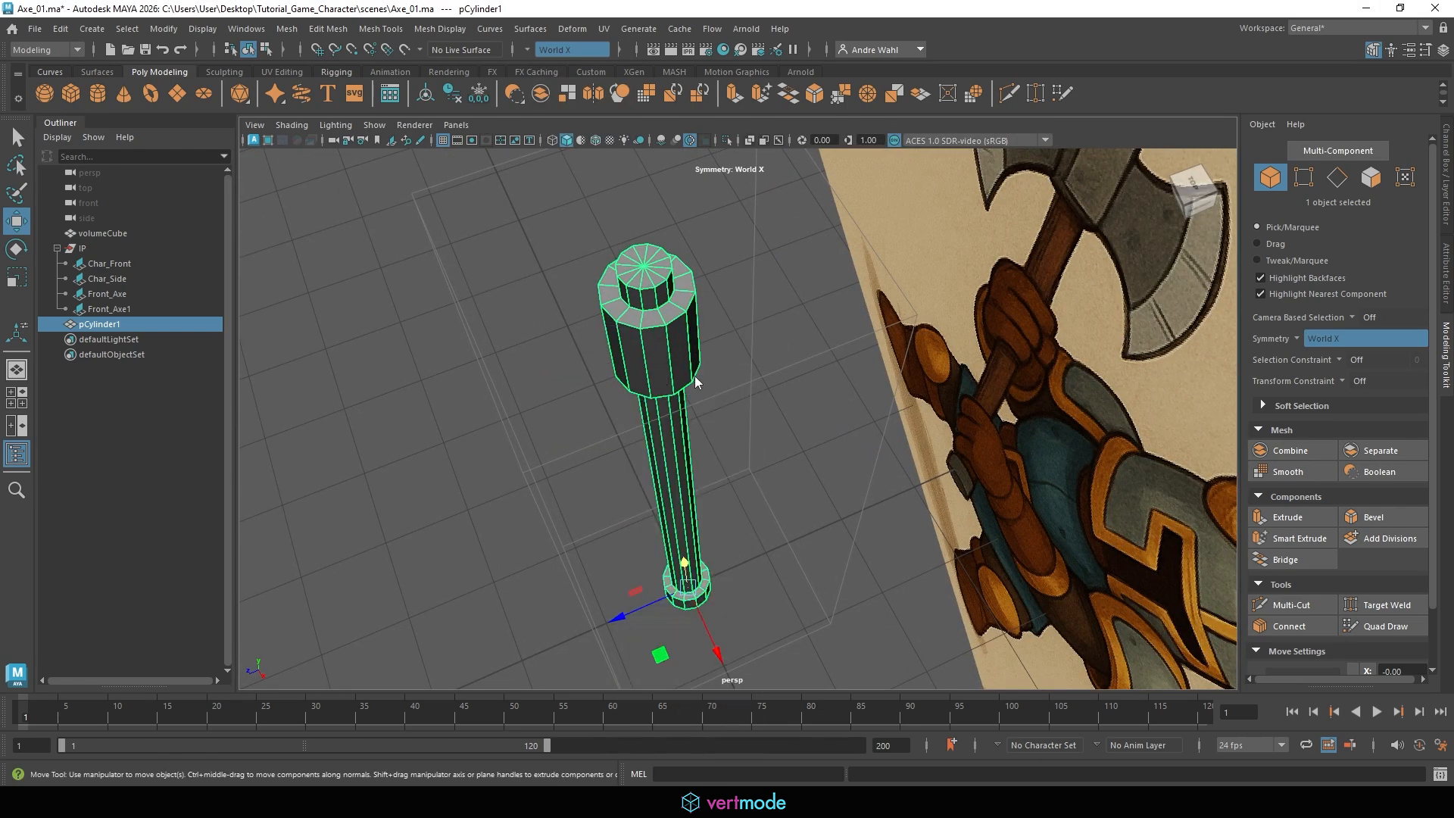
{"action": "left_click_drag", "start_coordinate": [693, 376], "coordinate": [621, 424], "text": "alt"}
{"action": "right_click_drag", "start_coordinate": [621, 424], "coordinate": [810, 358], "text": "alt"}
{"action": "left_click", "coordinate": [802, 360]}
{"action": "left_click", "coordinate": [649, 394]}
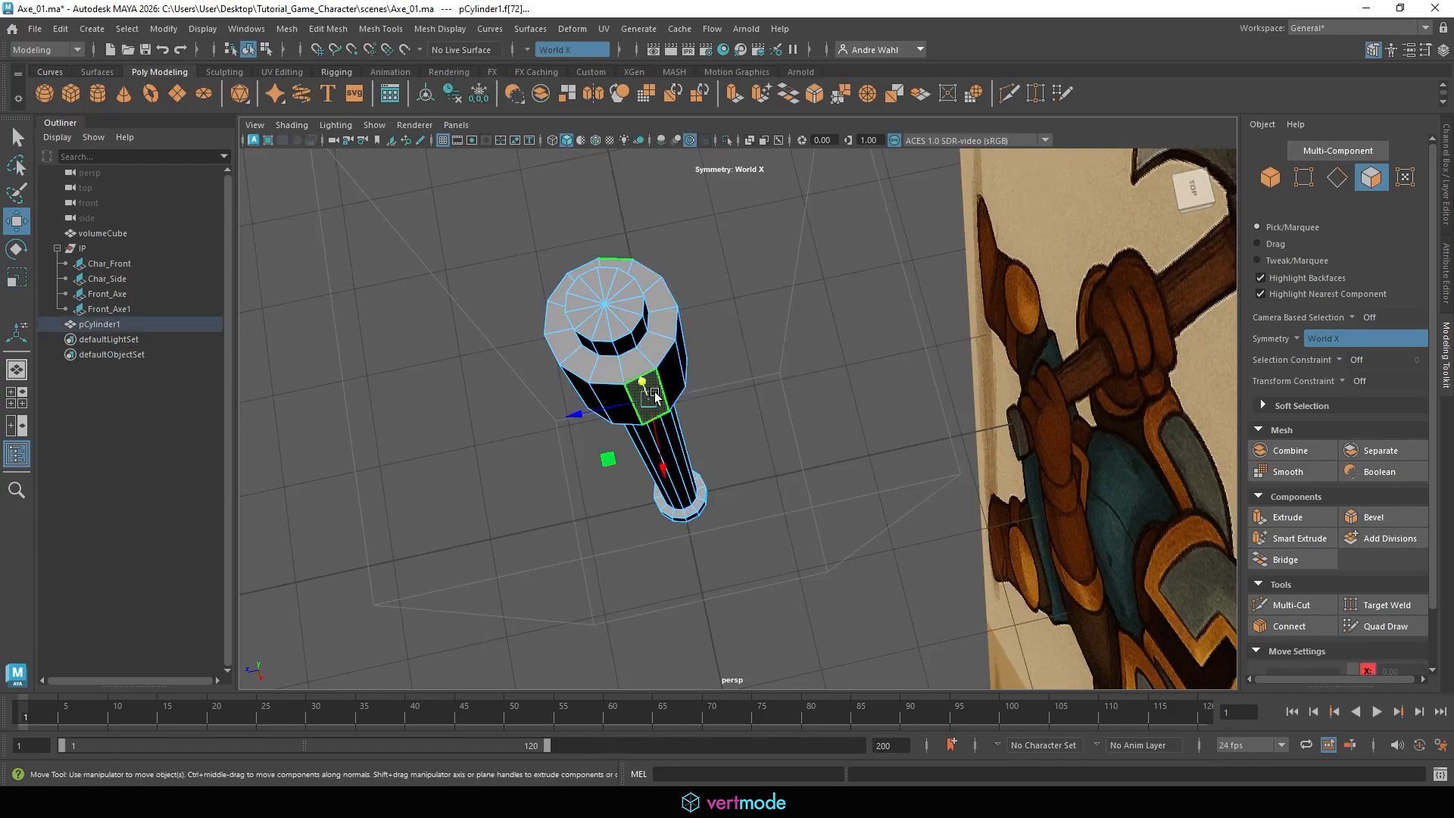
{"action": "left_click", "coordinate": [609, 398], "text": "shift"}
Examine the selected collar faces from the perspective and orthographic views and study the blade outline in the front view.
{"action": "left_click_drag", "start_coordinate": [905, 407], "coordinate": [945, 366], "text": "alt"}
{"action": "right_click_drag", "start_coordinate": [944, 366], "coordinate": [1318, 359], "text": "alt"}
{"action": "left_click_drag", "start_coordinate": [1045, 375], "coordinate": [960, 386], "text": "alt"}
{"action": "key", "text": "space"}
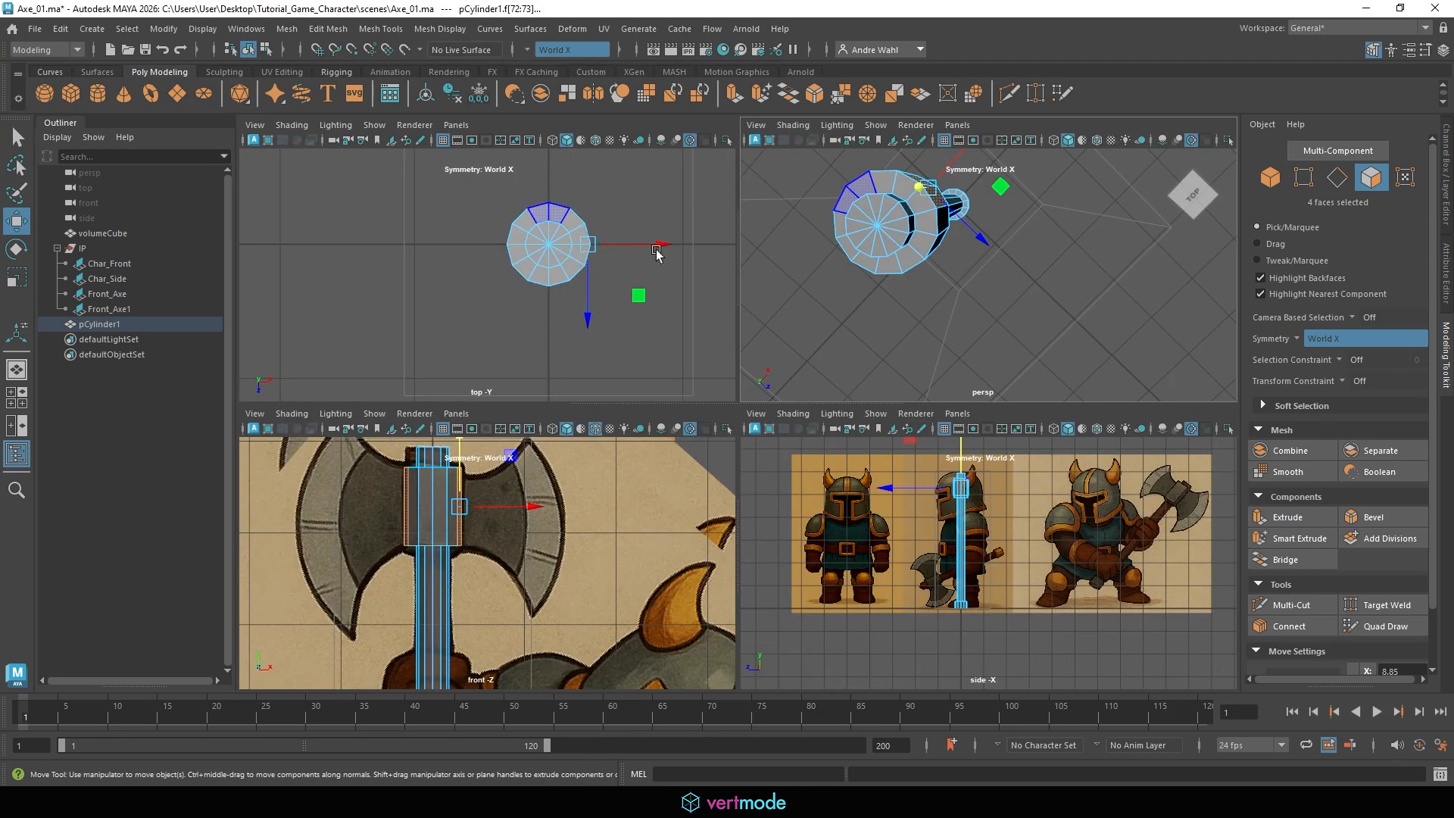
{"action": "key", "text": "space"}
{"action": "left_click_drag", "start_coordinate": [882, 345], "coordinate": [650, 318], "text": "alt"}
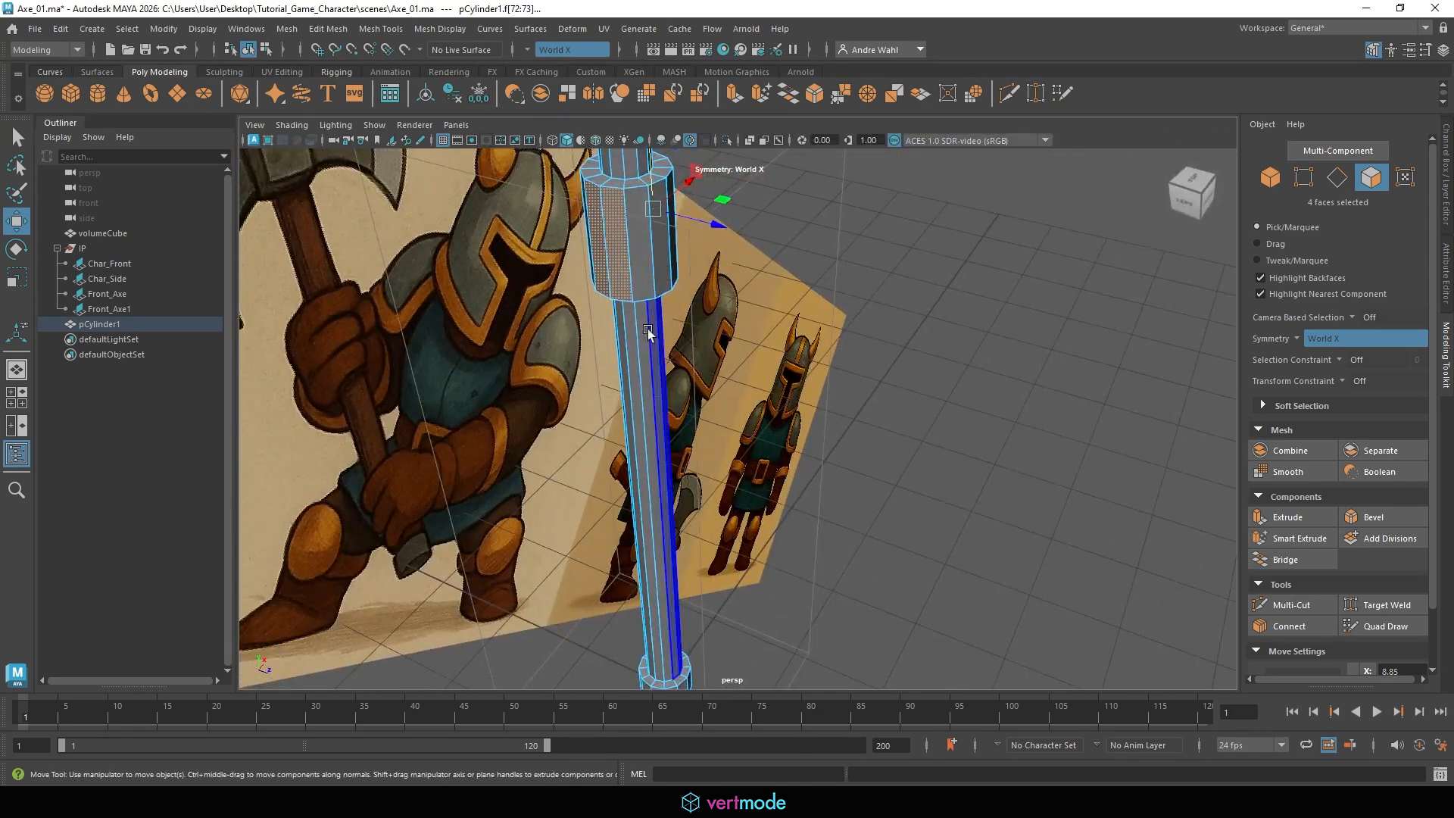
{"action": "key", "text": "space"}
{"action": "key", "text": "space"}
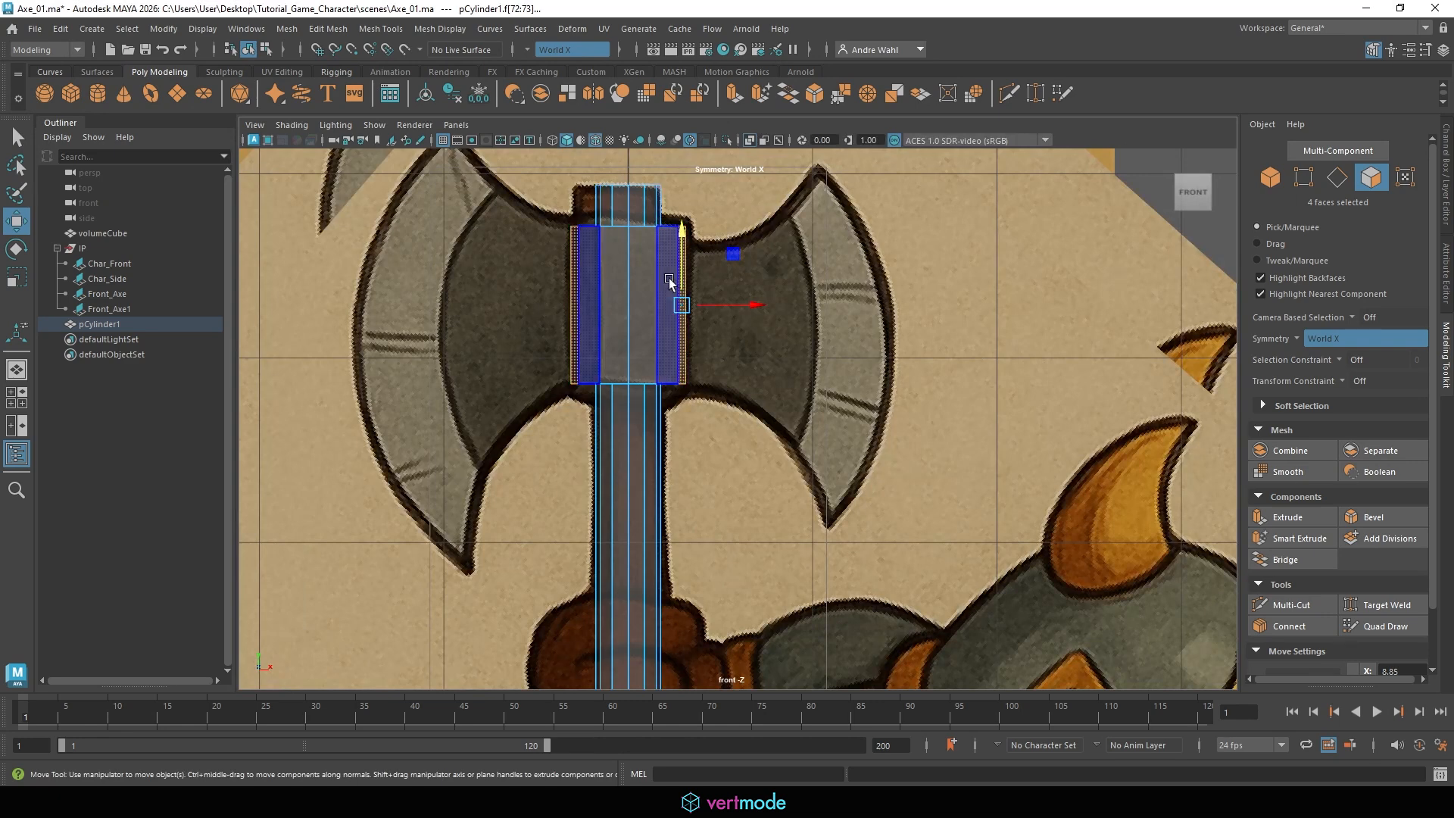
{"action": "middle_click_drag", "start_coordinate": [669, 282], "coordinate": [694, 390], "text": "alt"}
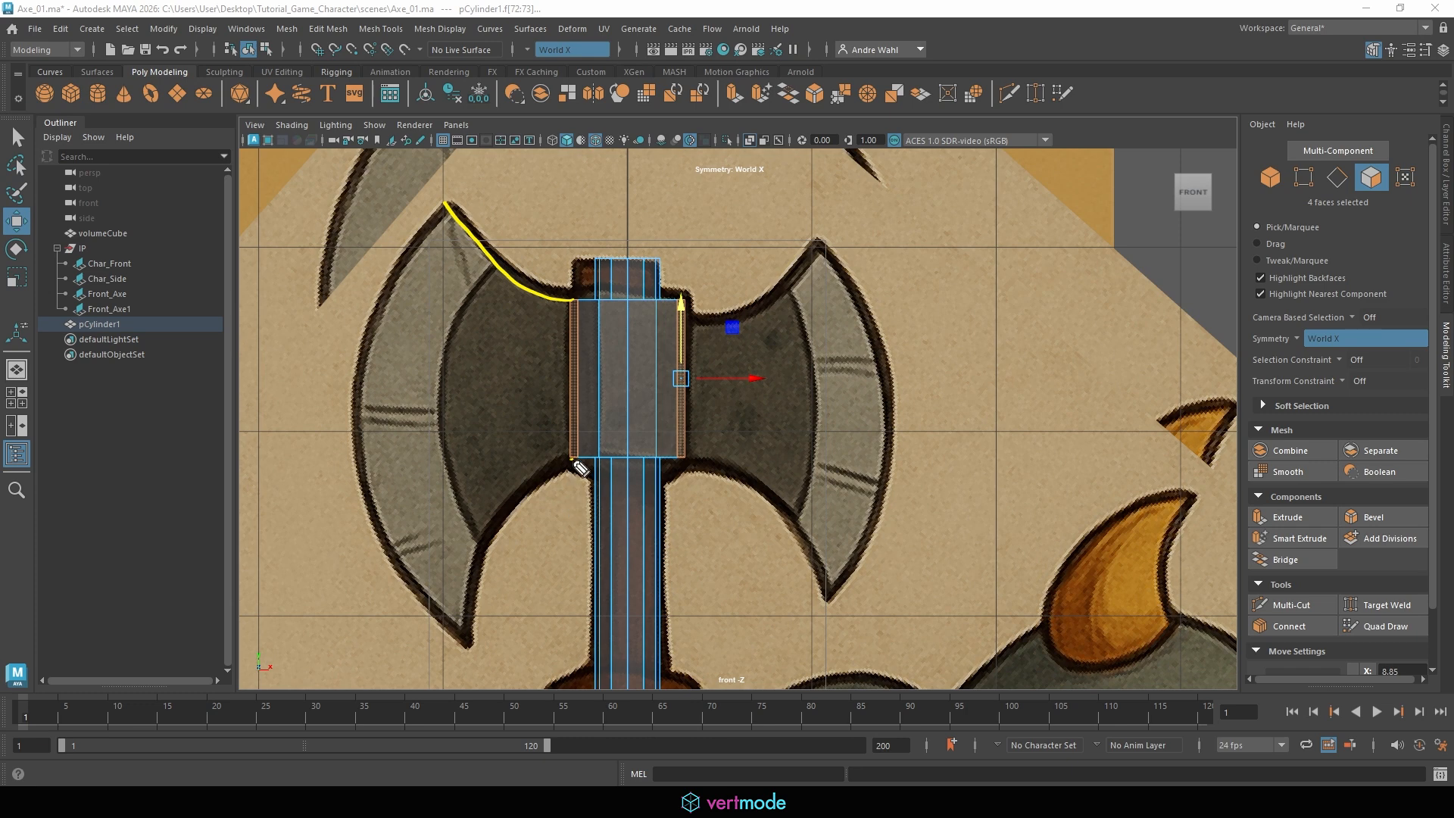
{"action": "mouse_move", "coordinate": [573, 461]}
{"action": "left_mouse_down"}
{"action": "mouse_move", "coordinate": [491, 522]}
{"action": "mouse_move", "coordinate": [459, 646]}
{"action": "left_mouse_up"}
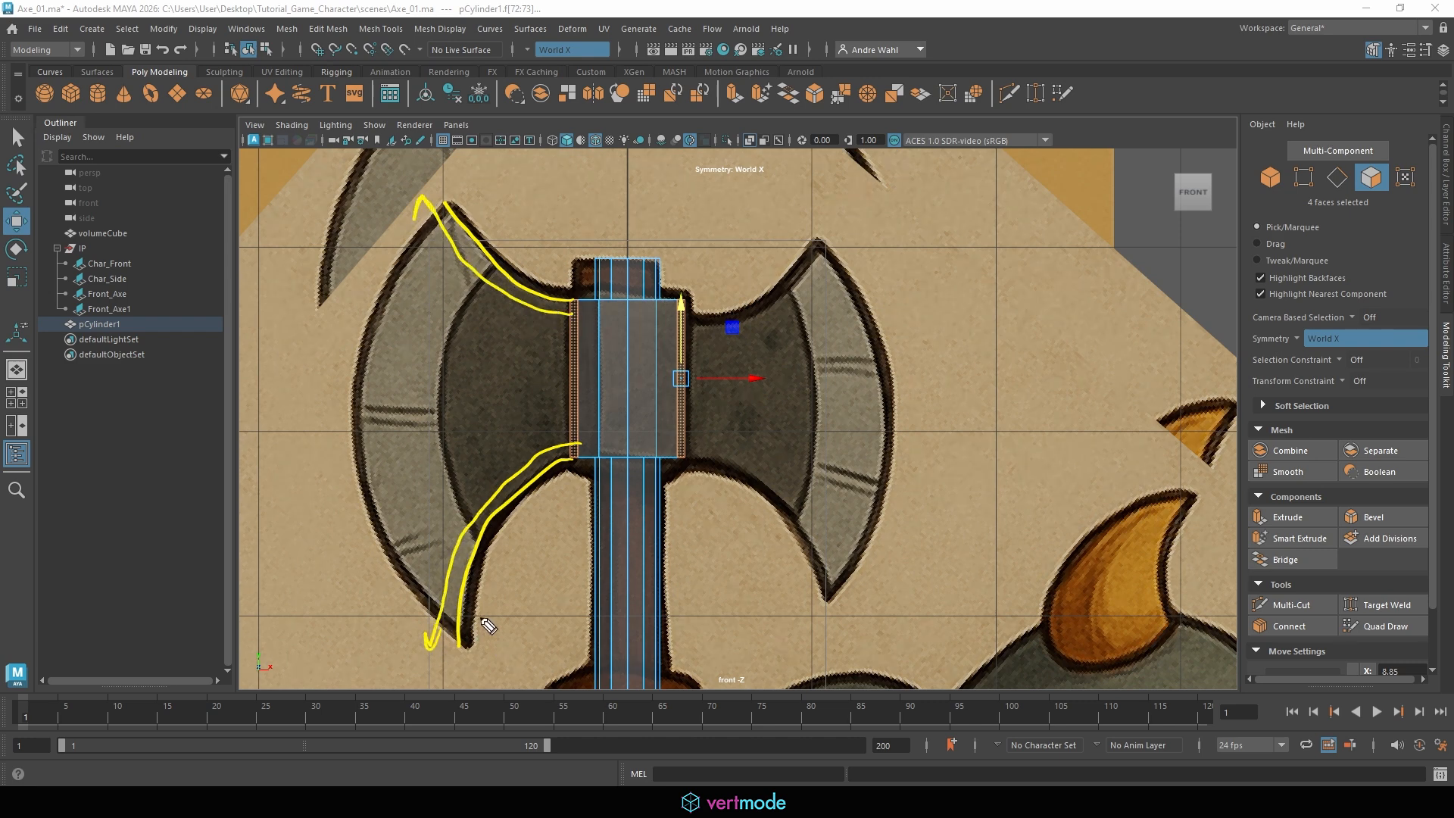
{"action": "mouse_move", "coordinate": [428, 562]}
{"action": "left_mouse_down"}
{"action": "mouse_move", "coordinate": [383, 409]}
{"action": "mouse_move", "coordinate": [471, 242]}
{"action": "left_mouse_up"}
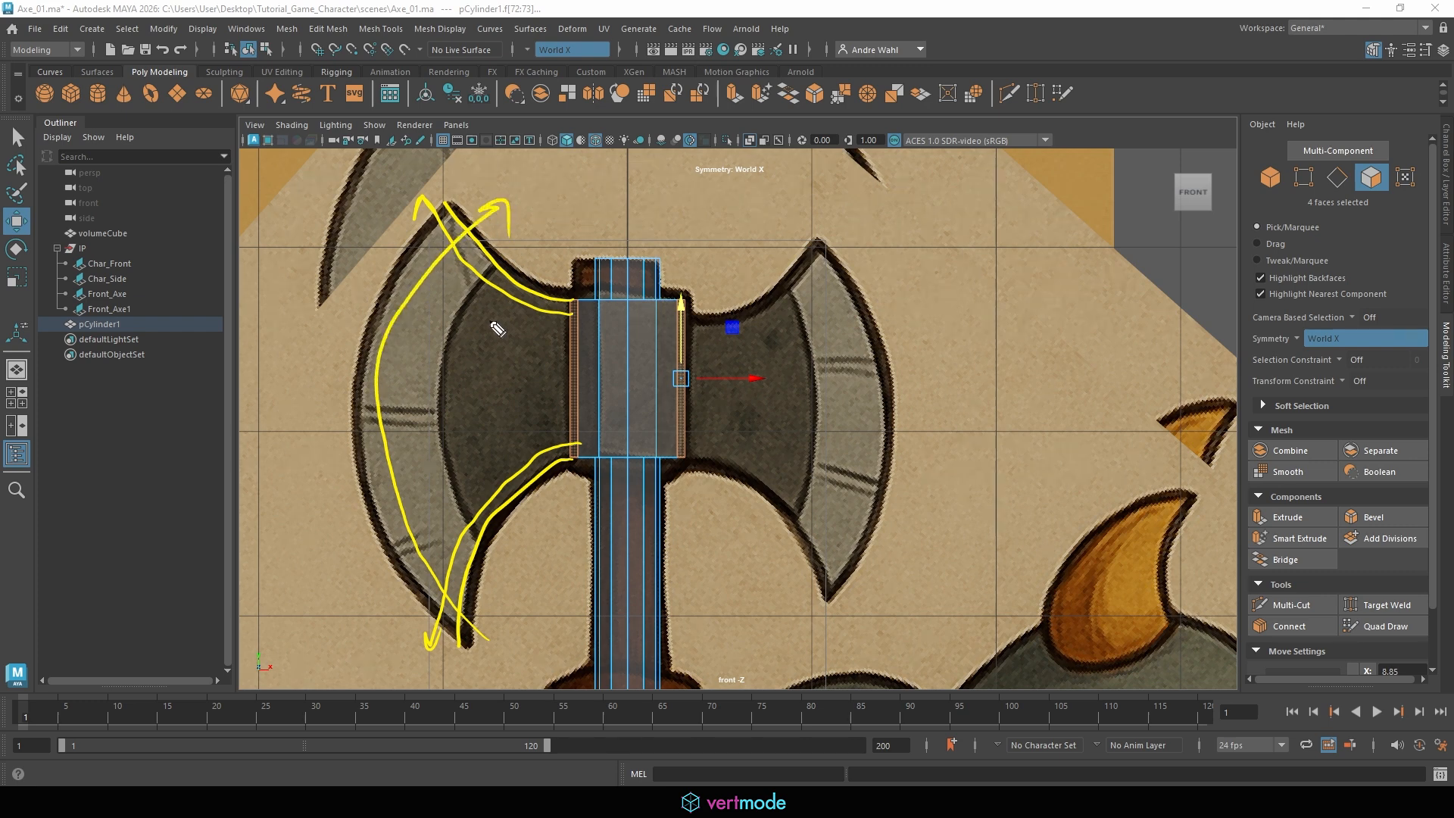
{"action": "key", "text": "Escape"}
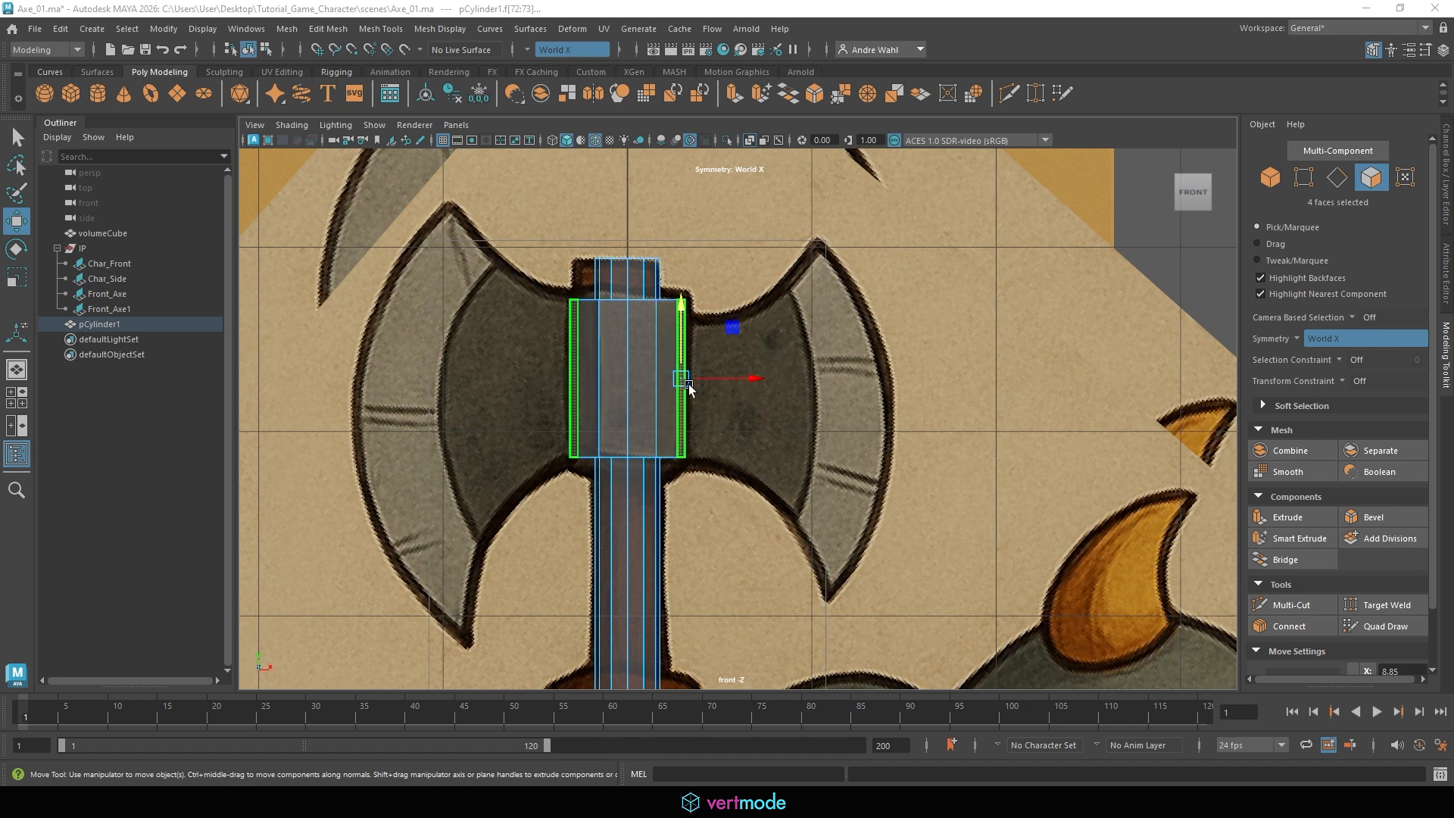
Extrude the selected collar faces outward in X and flatten the new end faces by scaling them in X.
{"action": "key", "text": "shift"}
{"action": "left_click_drag", "start_coordinate": [711, 382], "coordinate": [736, 388], "text": "shift"}
{"action": "key", "text": "r"}
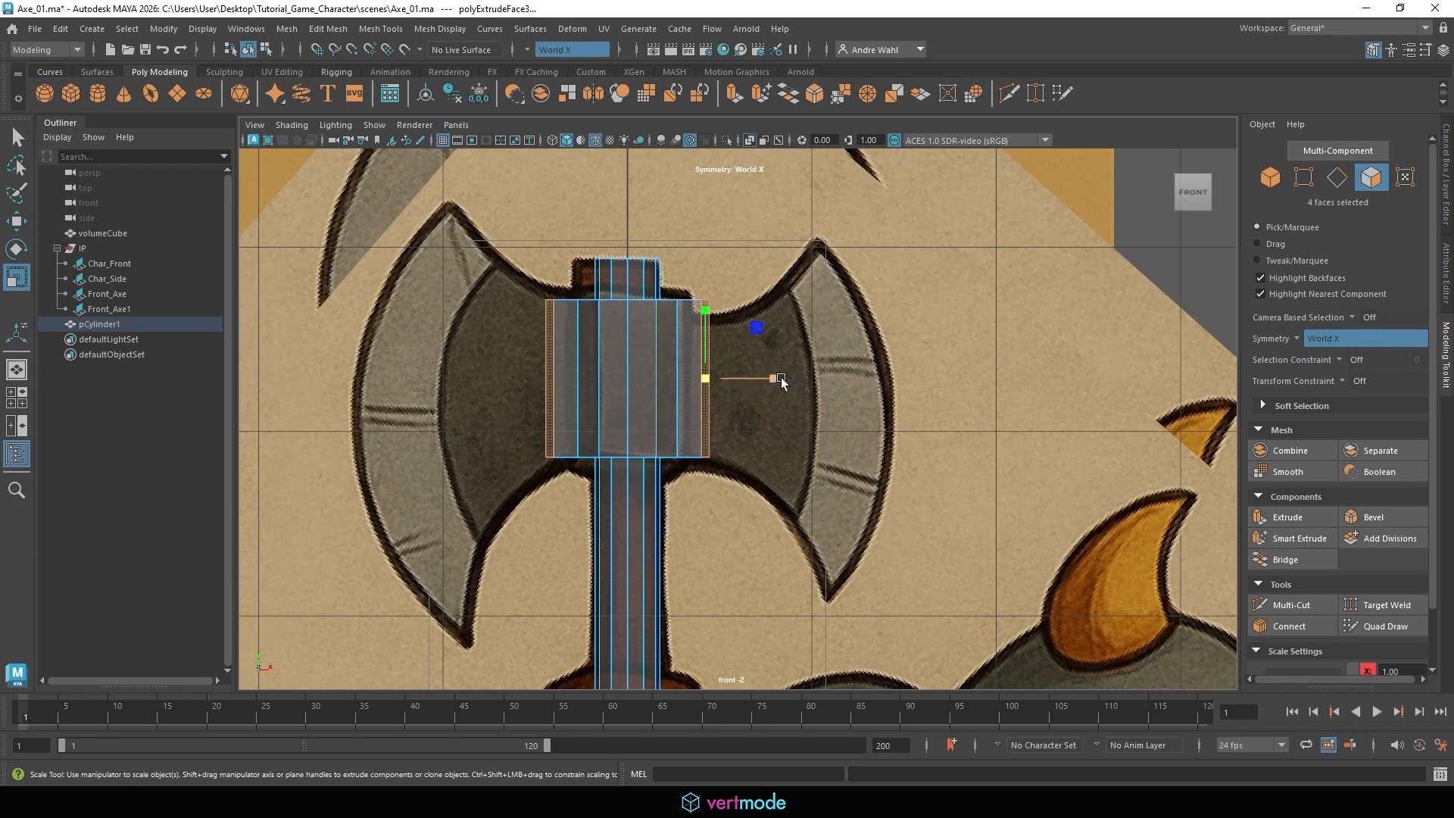
{"action": "left_click", "coordinate": [774, 378]}
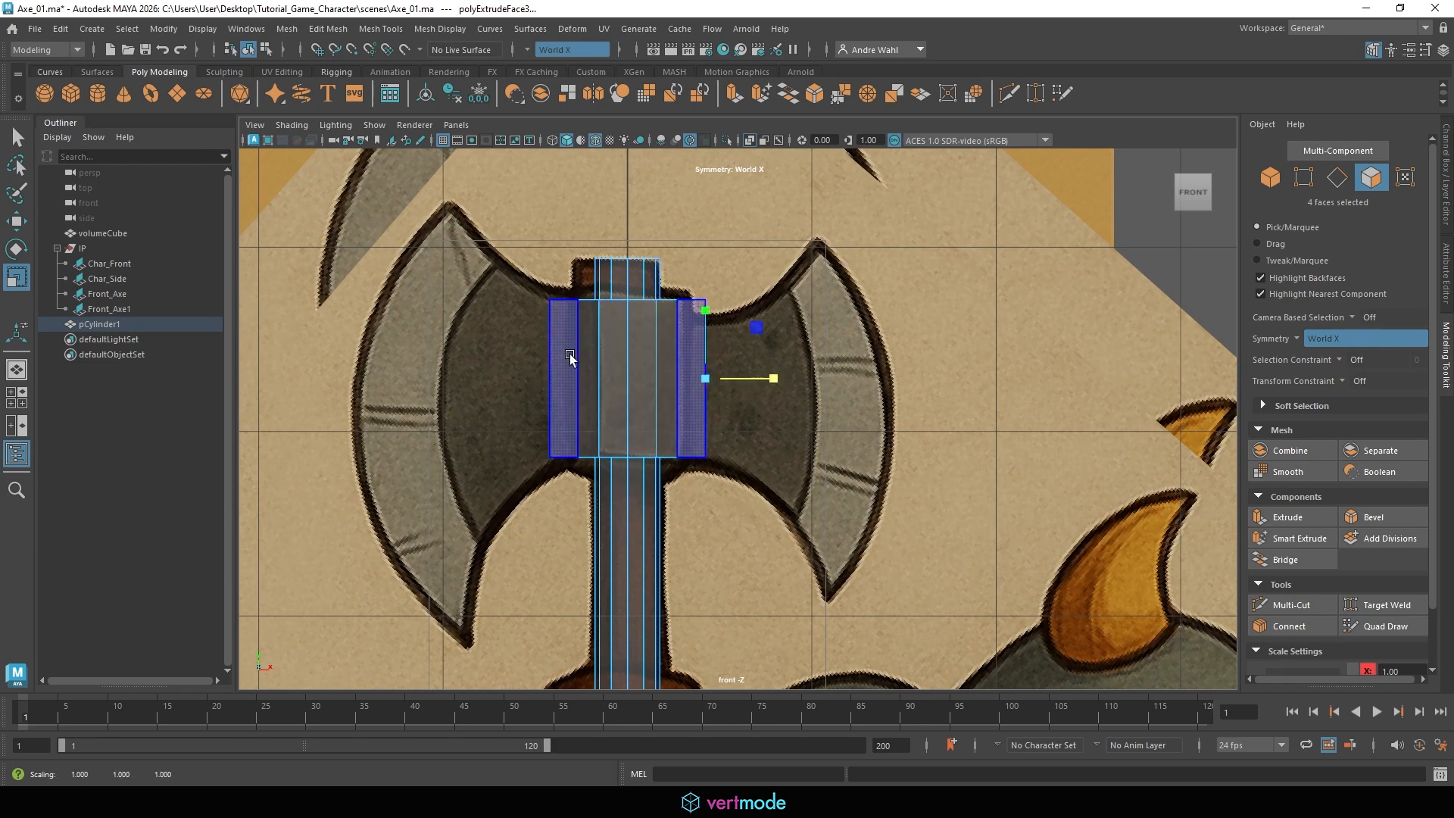
{"action": "left_click", "coordinate": [705, 378]}
Move the flattened end faces back inward to about 11.11 in X and scale their height by about 1.07.
{"action": "key", "text": "w"}
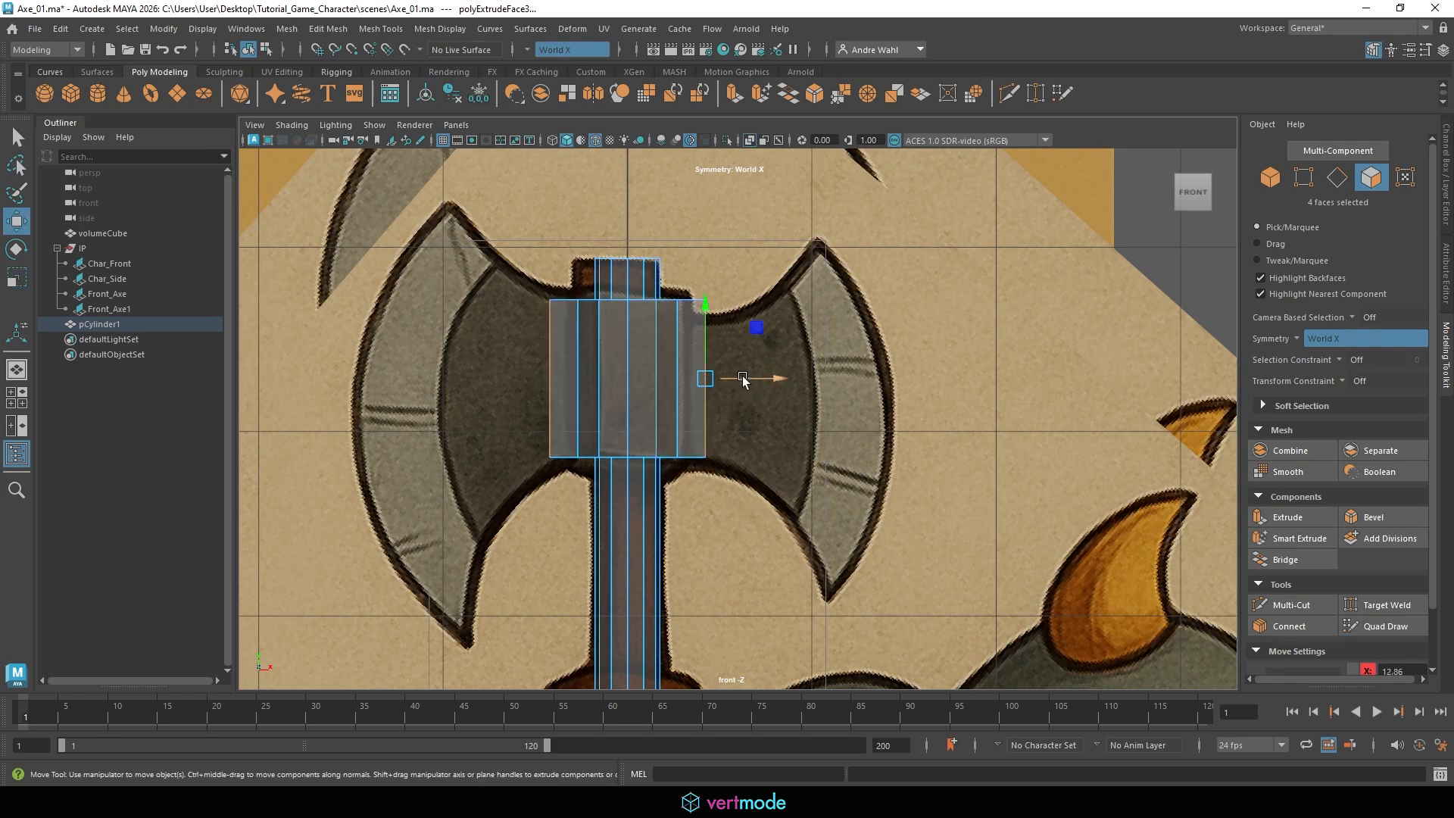
{"action": "left_click_drag", "start_coordinate": [758, 379], "coordinate": [733, 379]}
{"action": "key", "text": "r"}
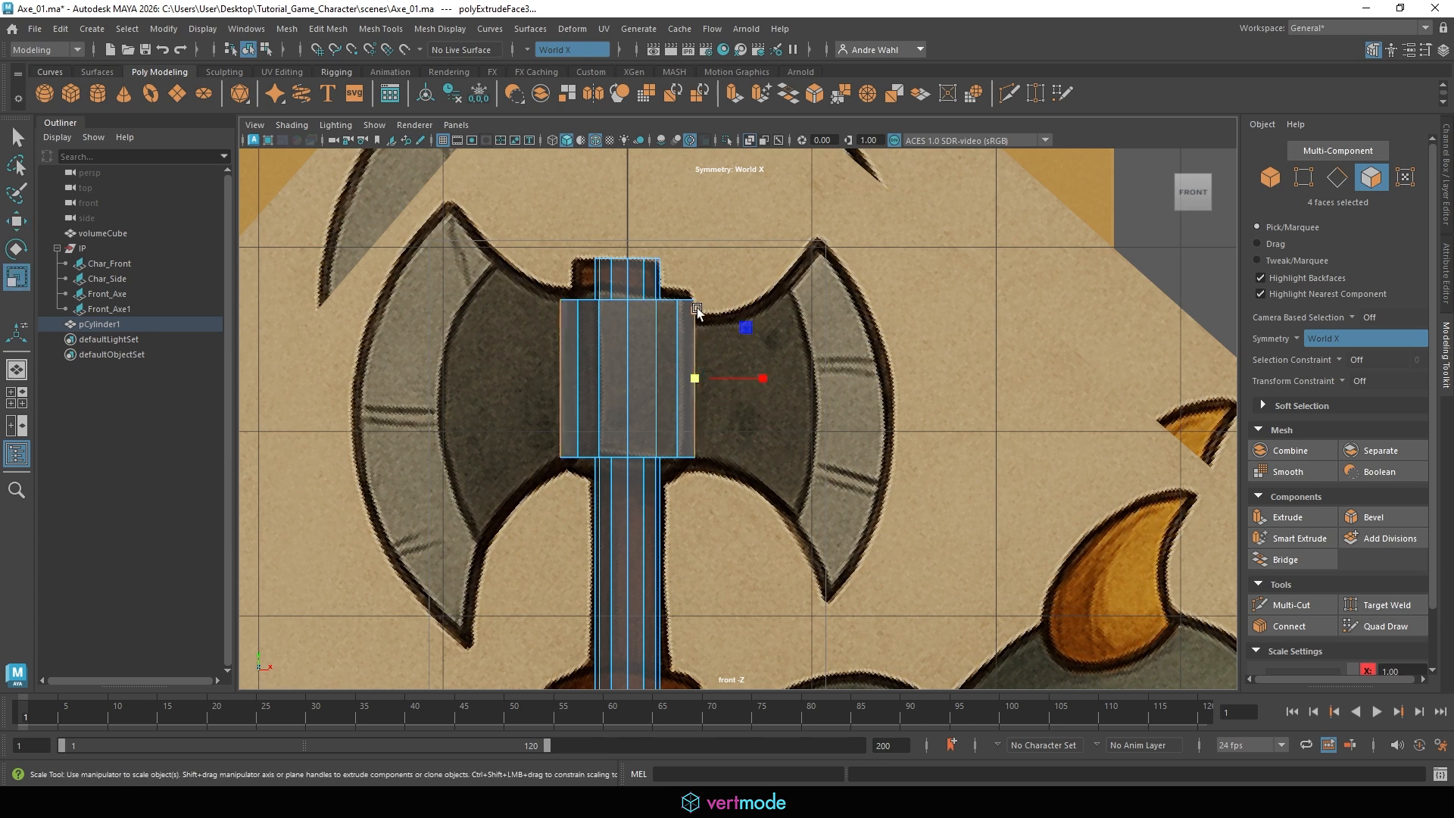
{"action": "left_click_drag", "start_coordinate": [691, 307], "coordinate": [689, 303]}
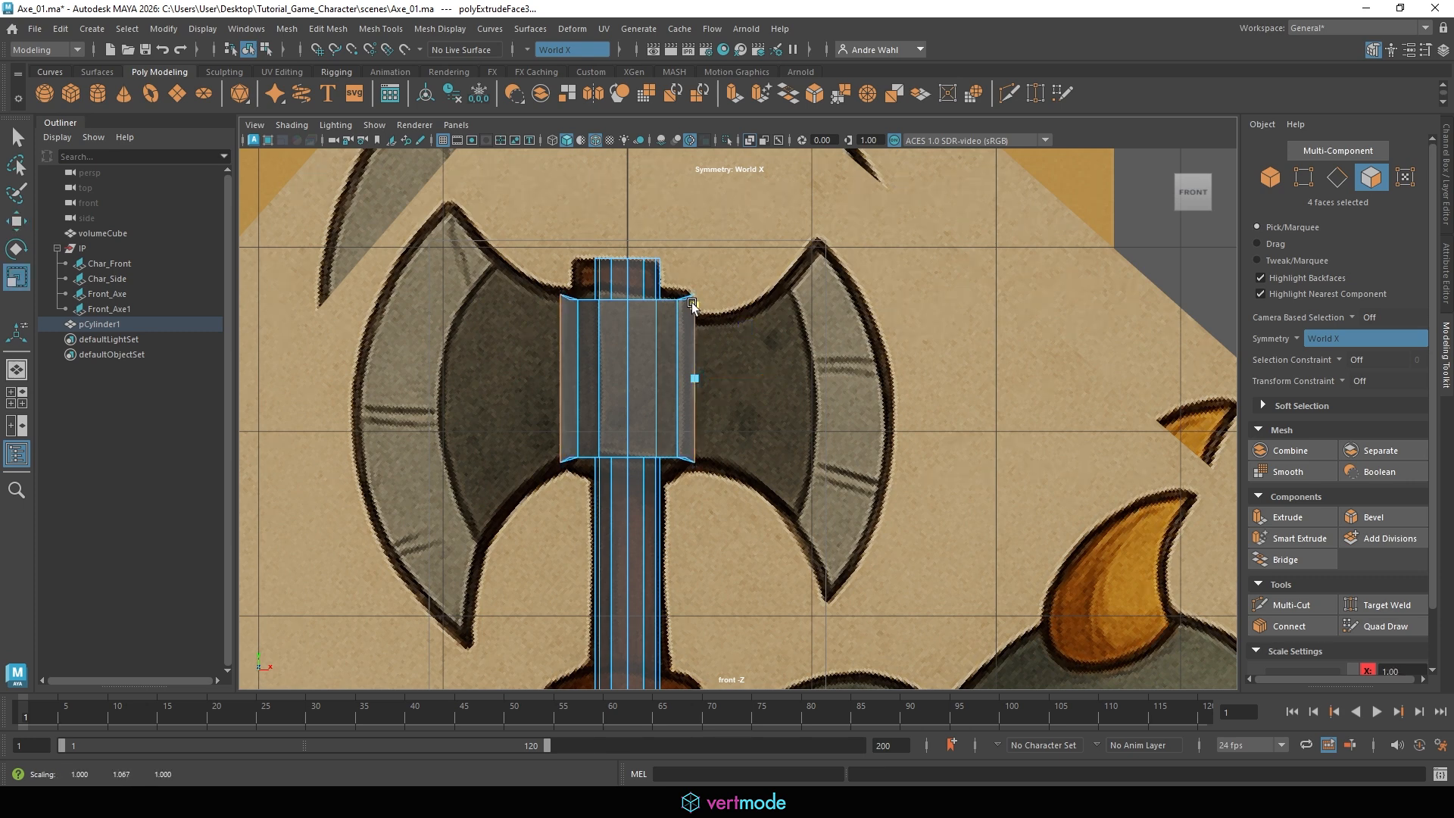
Extrude the end faces outward to about 17.99 in X and scale them taller to follow the blade's flaring outline.
{"action": "key", "text": "w"}
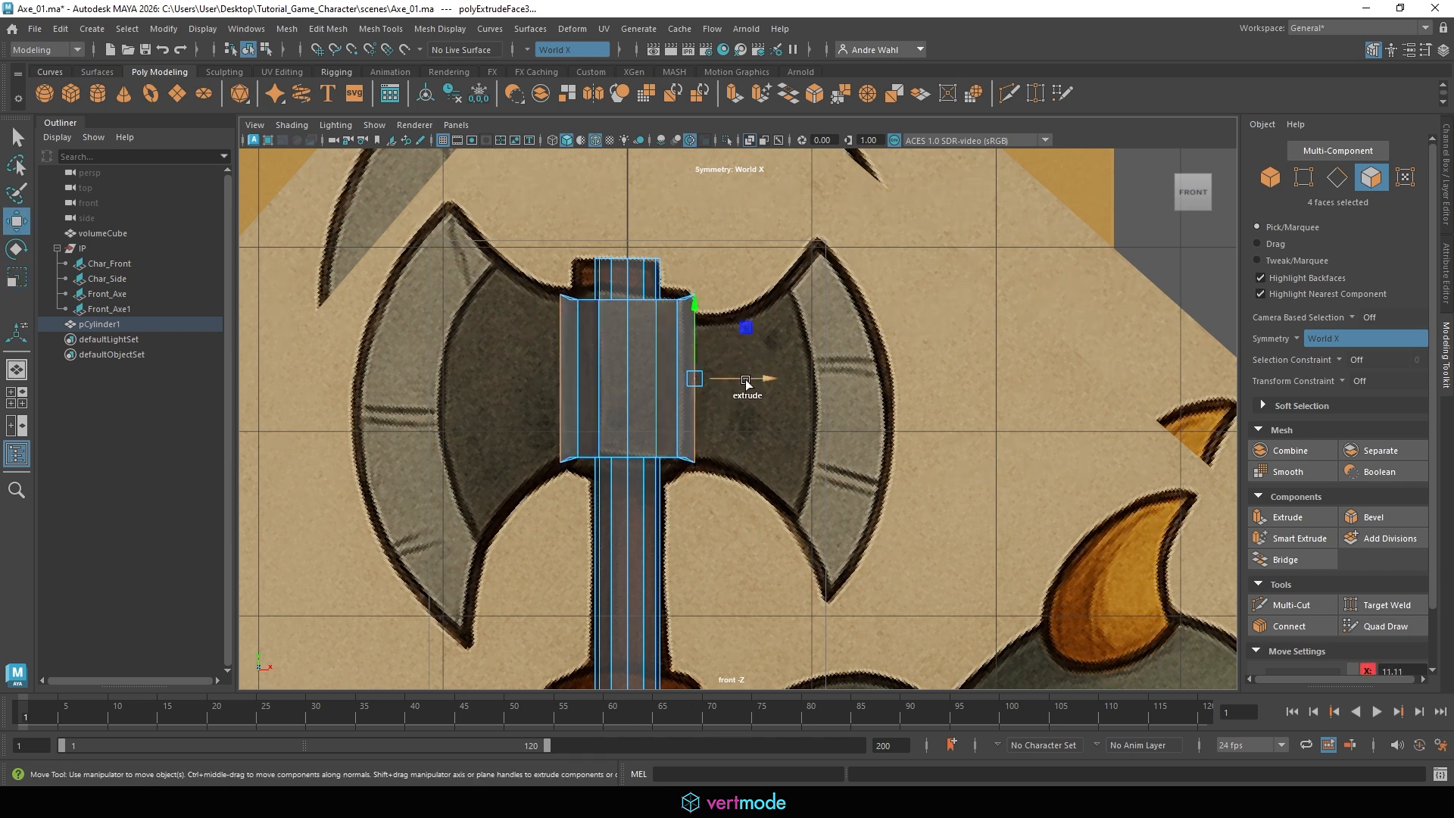
{"action": "left_click_drag", "start_coordinate": [735, 376], "coordinate": [777, 376], "text": "shift"}
{"action": "key", "text": "r"}
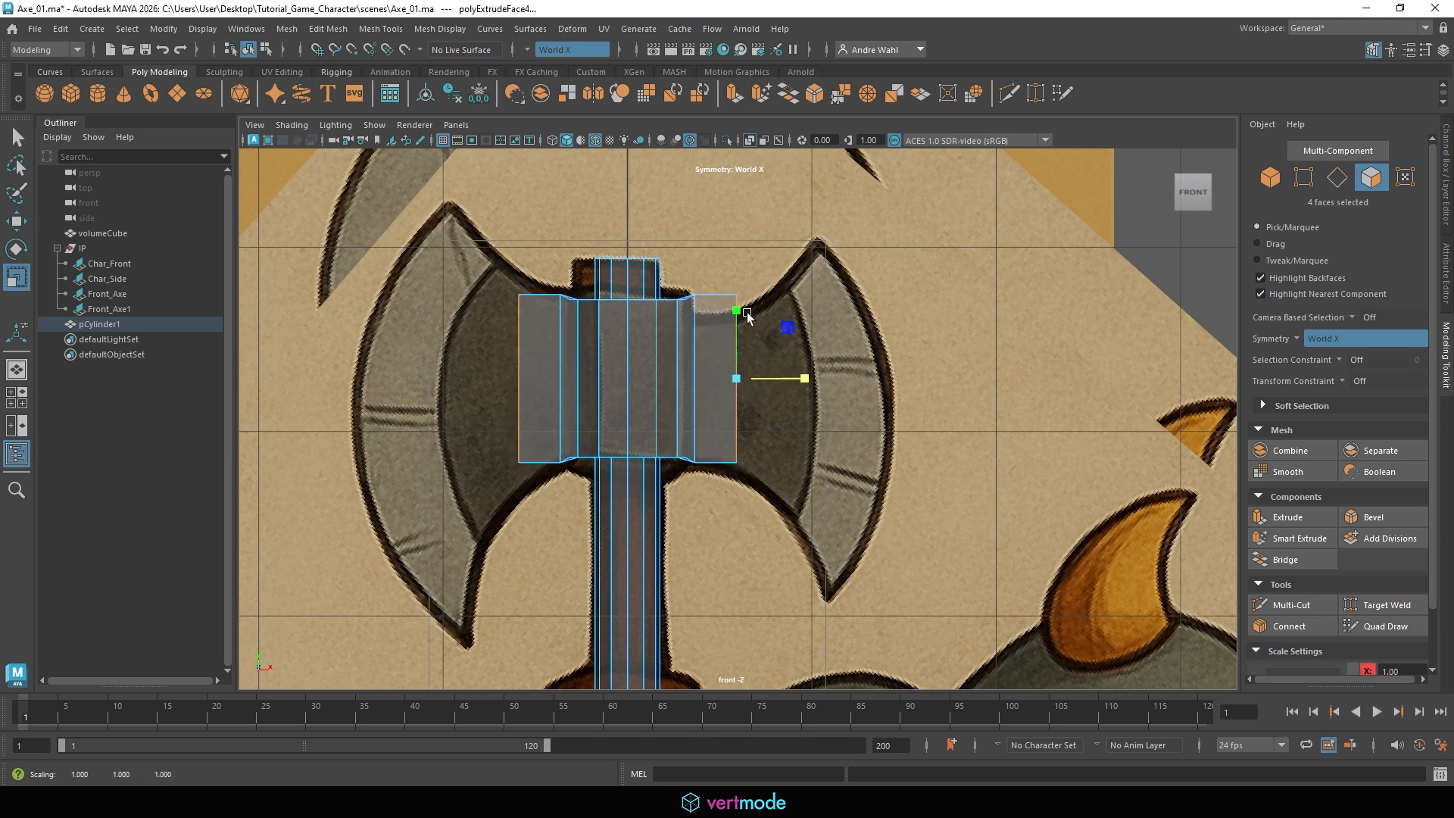
{"action": "left_click_drag", "start_coordinate": [737, 318], "coordinate": [730, 297]}
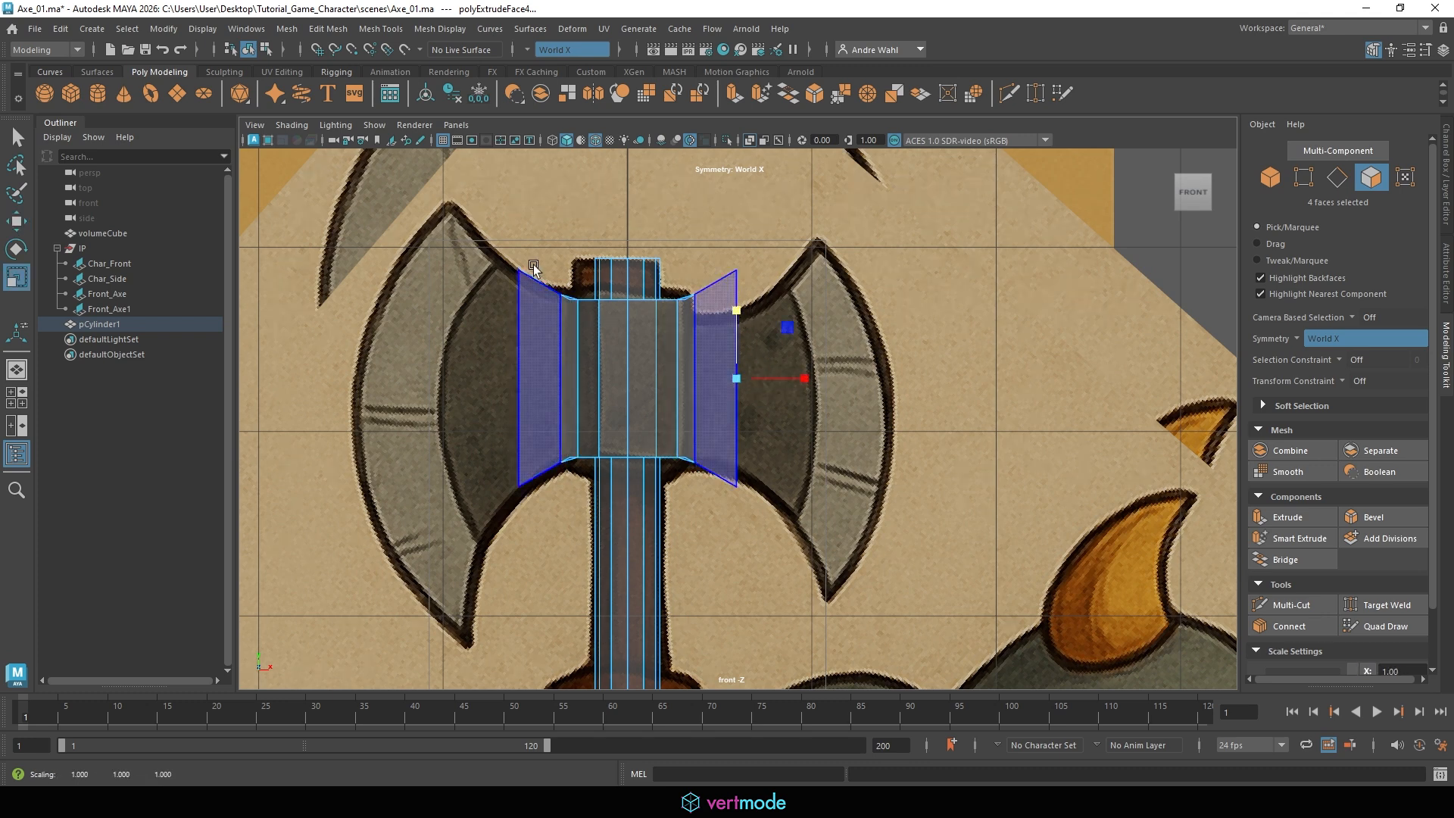
Extrude another blade segment outward to about 24.88 in X and scale its end faces taller toward the blade outline.
{"action": "key", "text": "w"}
{"action": "left_click_drag", "start_coordinate": [767, 374], "coordinate": [809, 376], "text": "shift"}
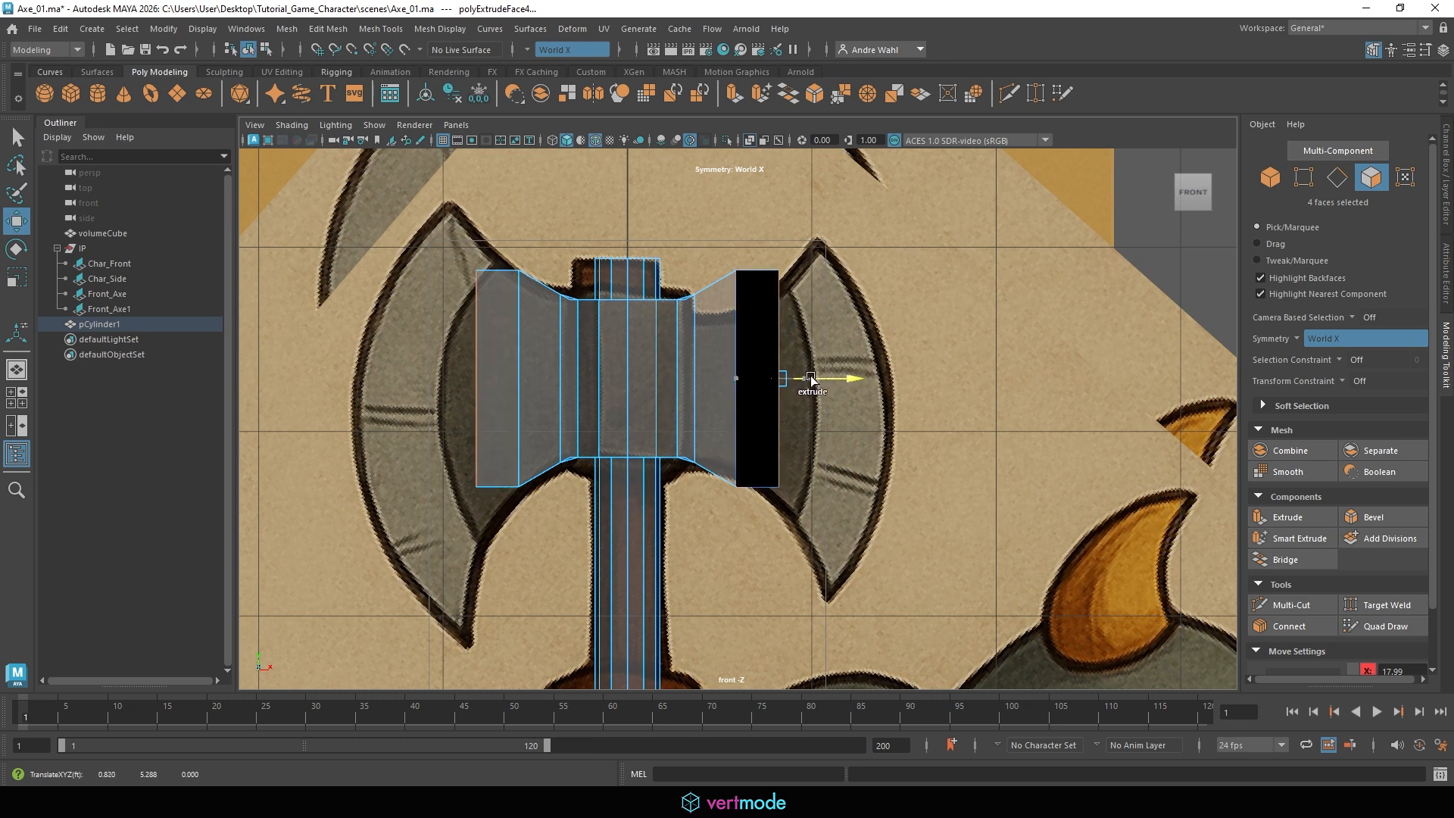
{"action": "key", "text": "r"}
{"action": "left_click_drag", "start_coordinate": [776, 319], "coordinate": [752, 277]}
Lower the upper outer corner vertices of the blade to the reference outline, undoing the extra inward and downward moves.
{"action": "right_click_drag", "start_coordinate": [485, 219], "coordinate": [454, 220]}
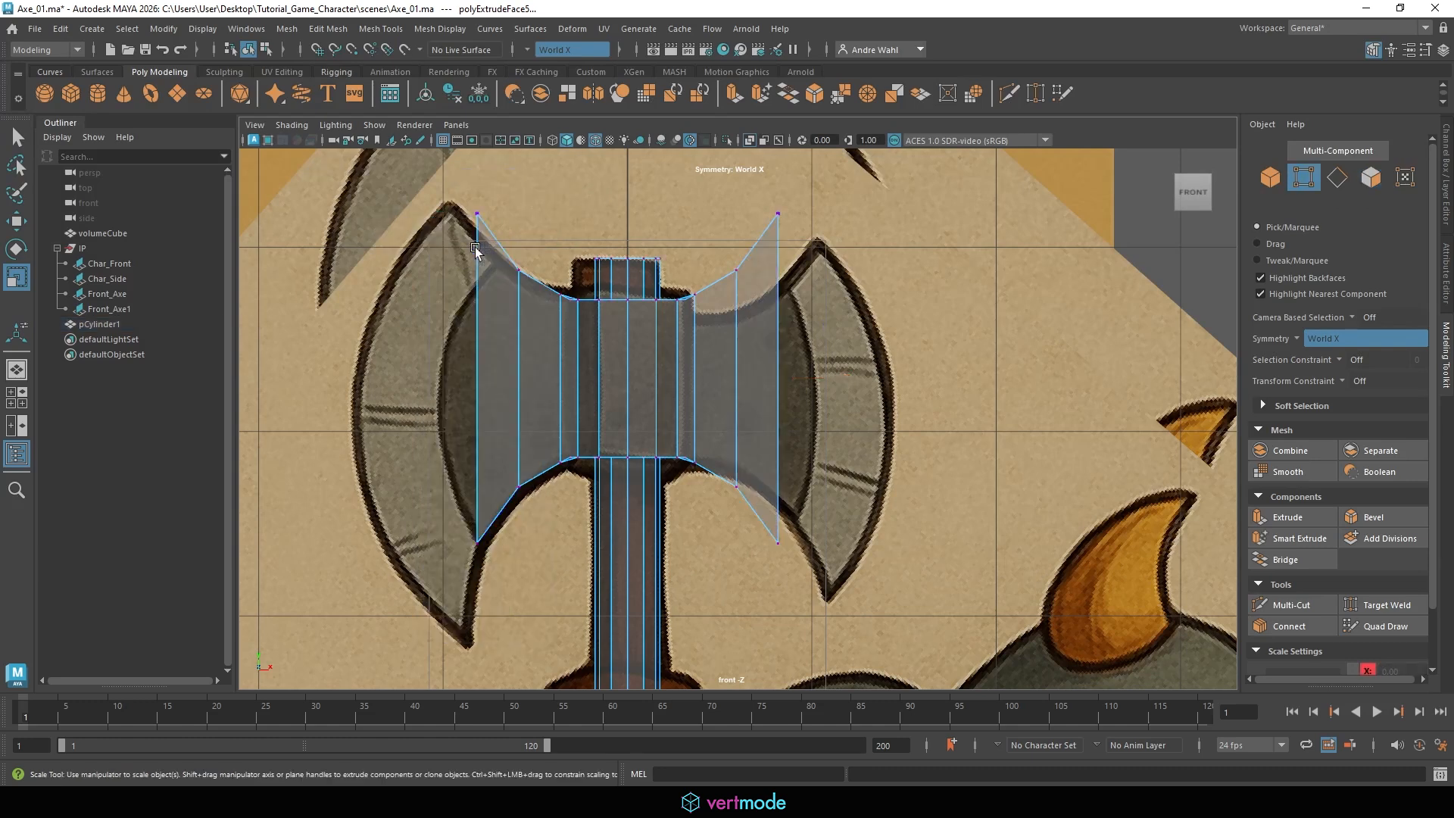
{"action": "left_click_drag", "start_coordinate": [460, 237], "coordinate": [538, 244]}
{"action": "key", "text": "w"}
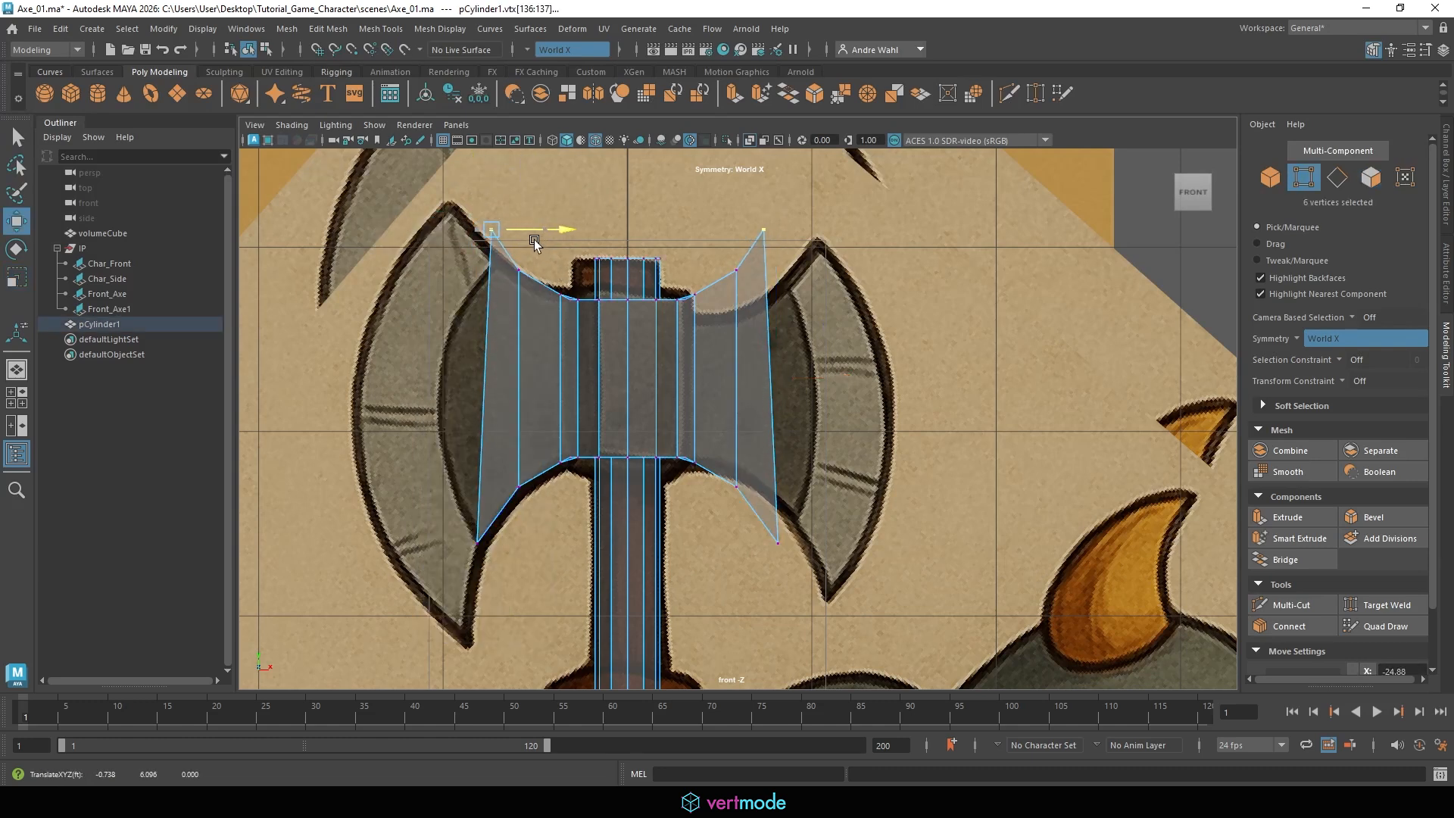
{"action": "mouse_move", "coordinate": [497, 184]}
{"action": "left_mouse_down"}
{"action": "mouse_move", "coordinate": [494, 218]}
{"action": "mouse_move", "coordinate": [496, 206]}
{"action": "left_mouse_up"}
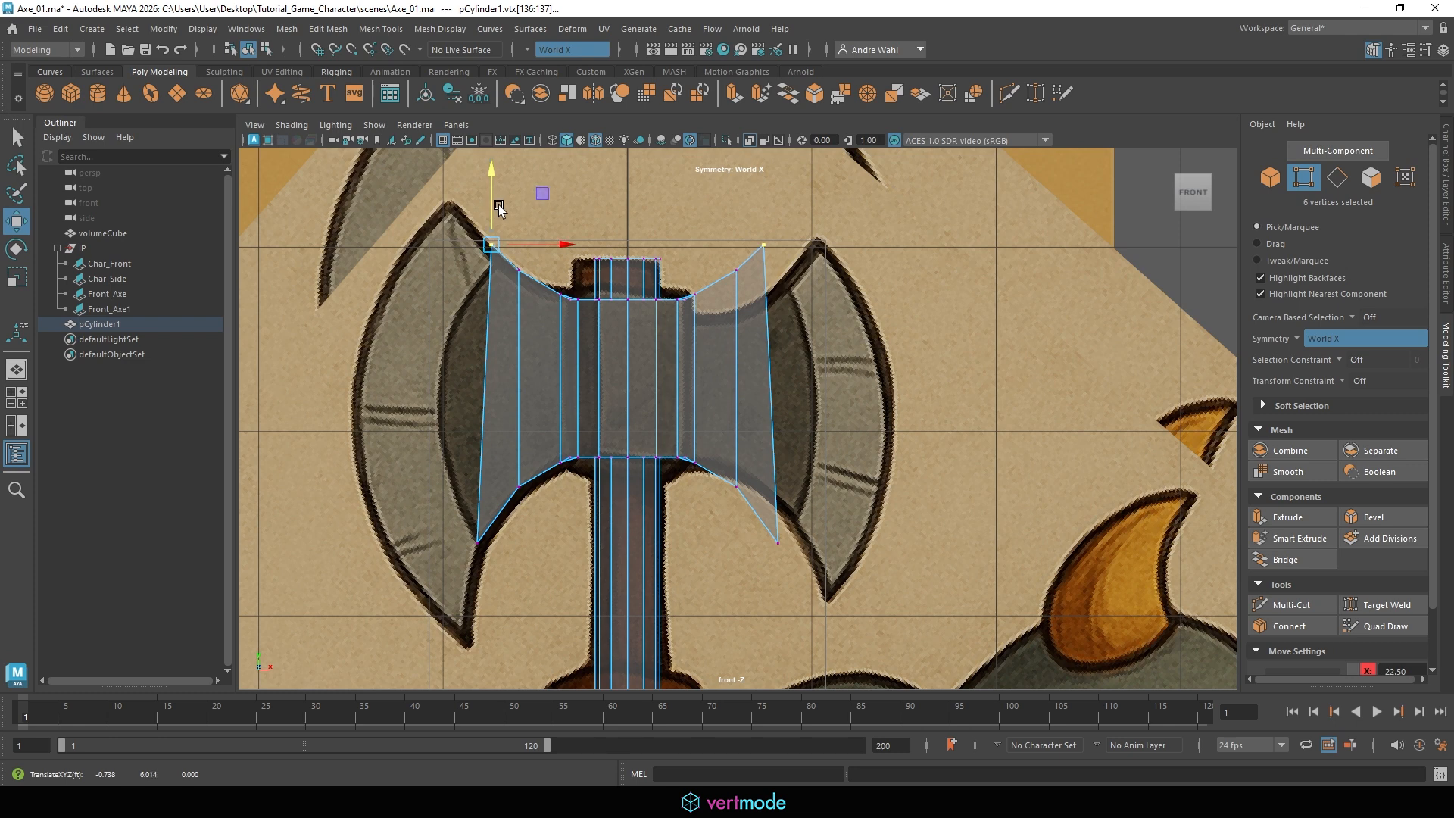
{"action": "key", "text": "ctrl+z"}
{"action": "key", "text": "ctrl+z"}
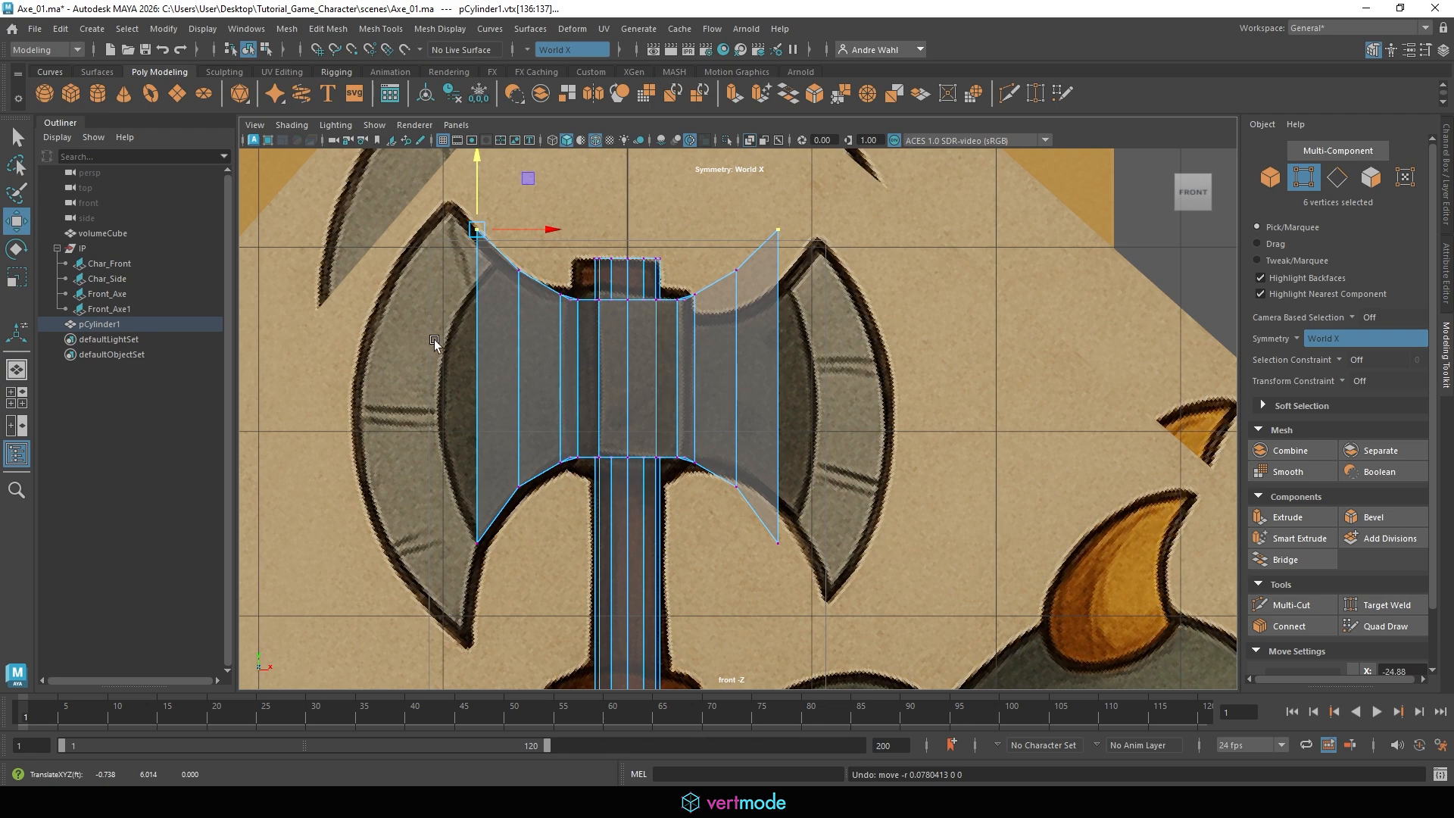
Select the two outer end faces of the blade in the perspective view.
{"action": "key", "text": "space"}
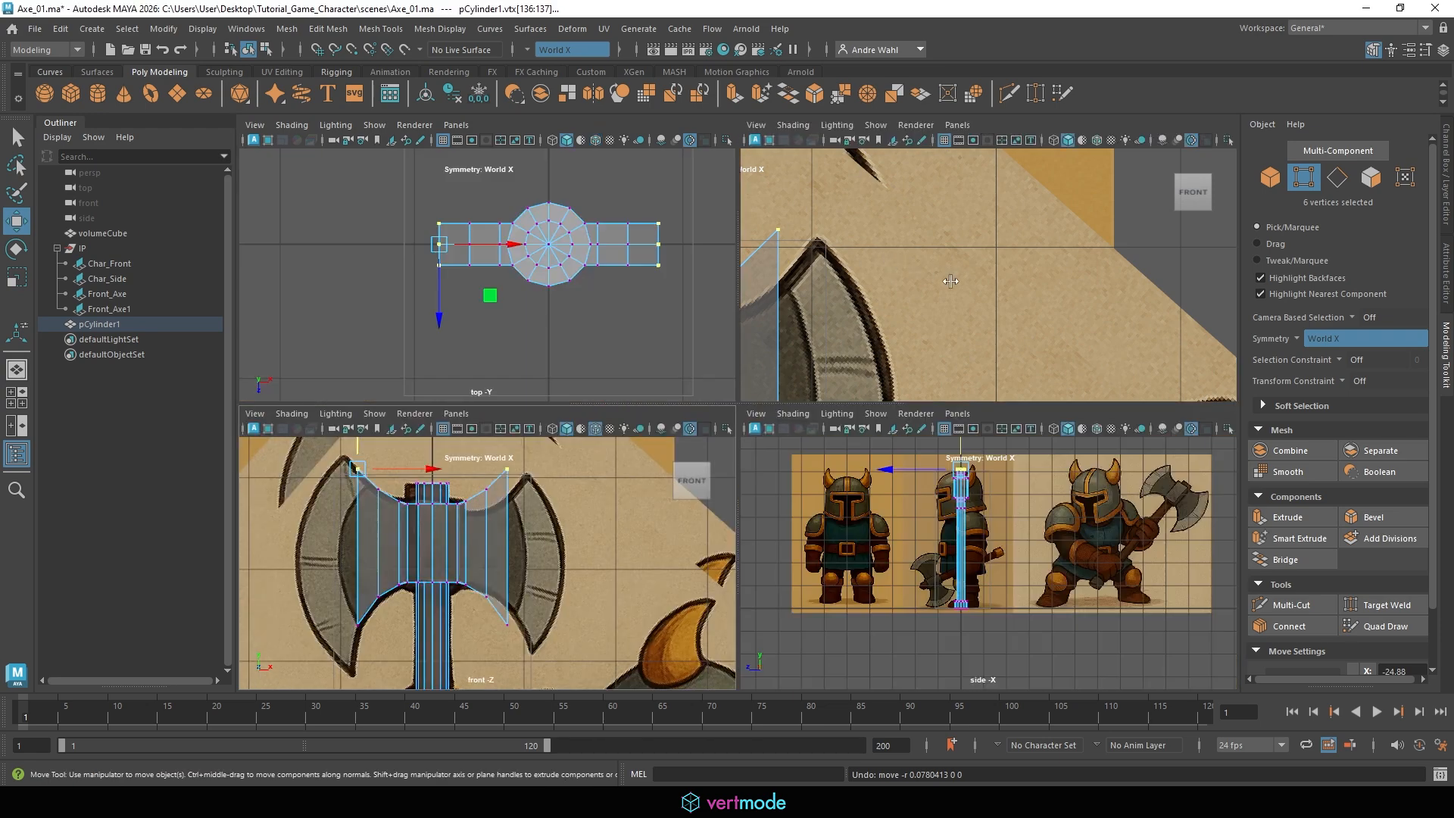
{"action": "key", "text": "space"}
{"action": "left_click_drag", "start_coordinate": [902, 292], "coordinate": [721, 297], "text": "alt"}
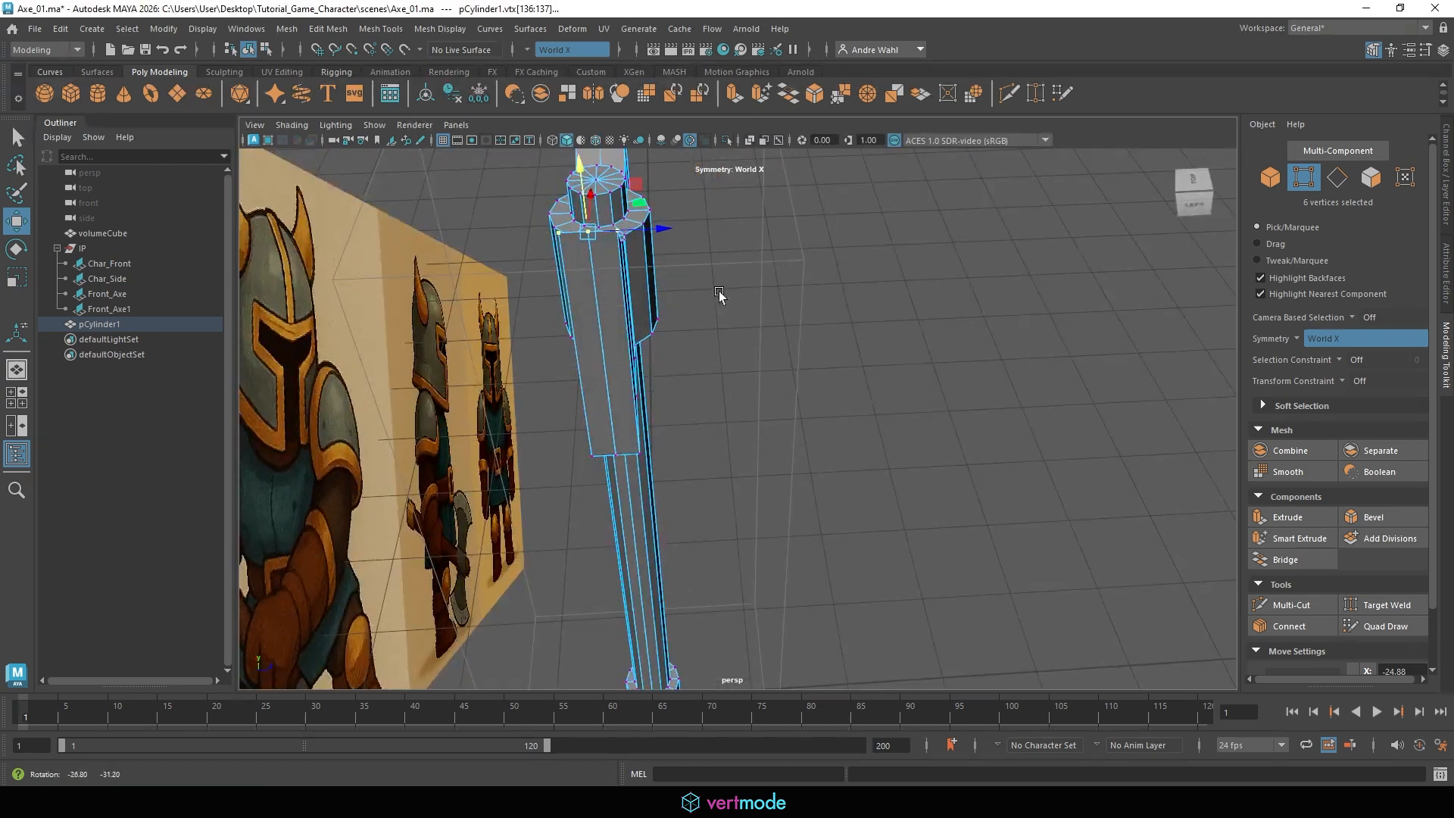
{"action": "right_click_drag", "start_coordinate": [649, 286], "coordinate": [652, 330]}
{"action": "left_click", "coordinate": [802, 350]}
{"action": "left_click", "coordinate": [618, 313]}
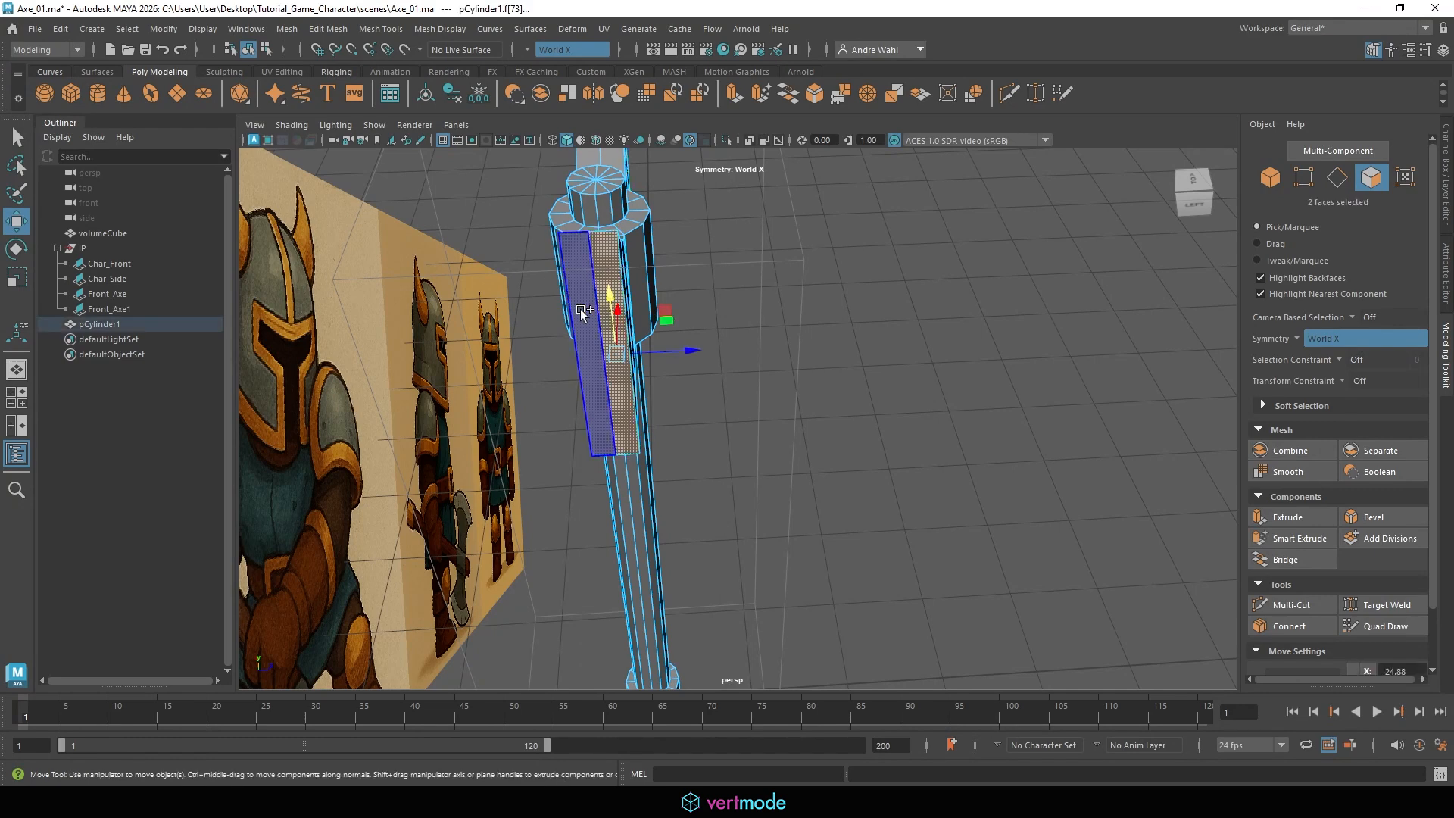
{"action": "left_click", "coordinate": [580, 309], "text": "shift"}
Extrude the blade's end faces outward to about 30.26 from centre in X and scale their height by about 1.24.
{"action": "key", "text": "space"}
{"action": "key", "text": "space"}
{"action": "middle_click_drag", "start_coordinate": [448, 443], "coordinate": [630, 424], "text": "alt"}
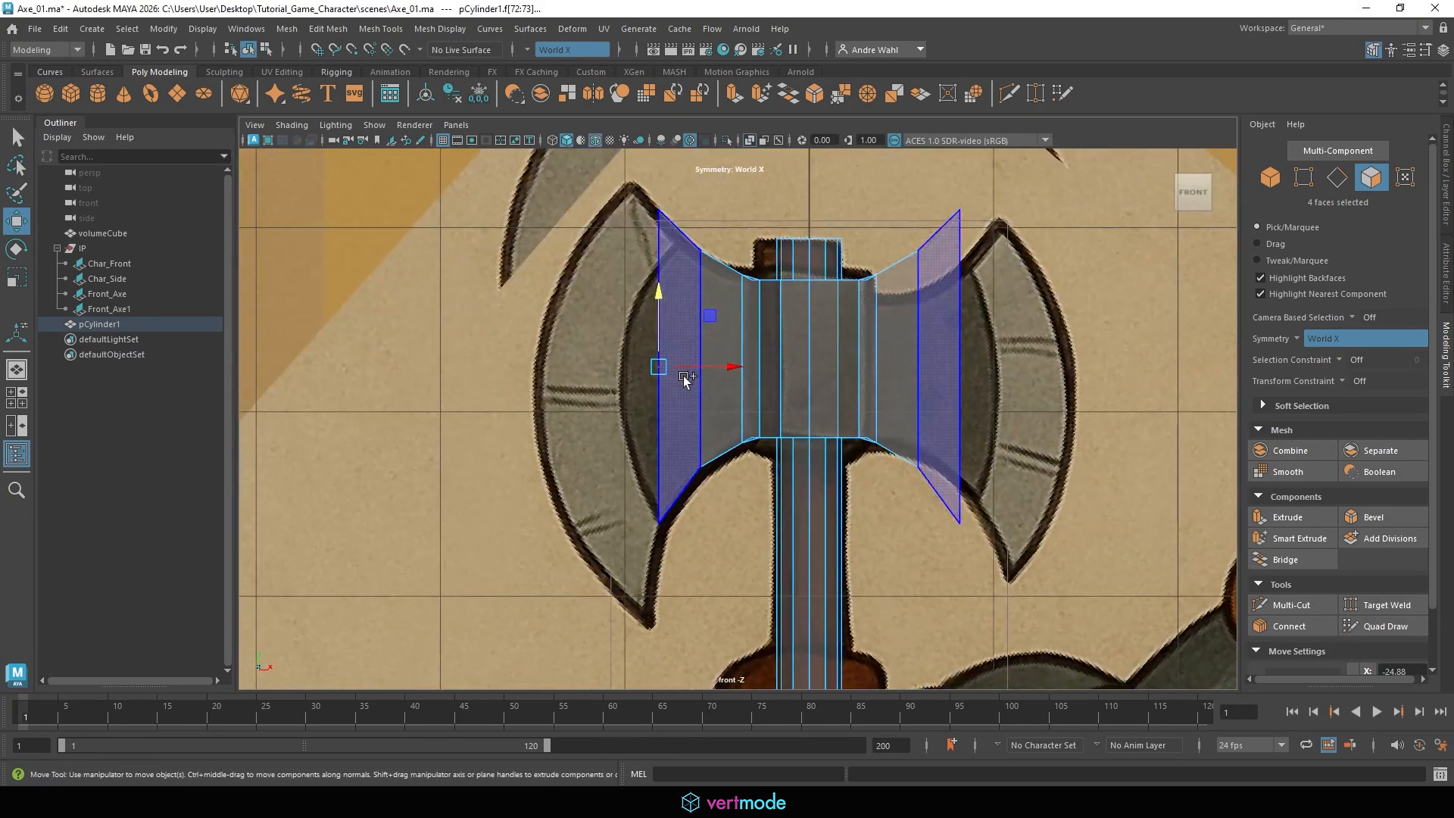
{"action": "left_click_drag", "start_coordinate": [683, 367], "coordinate": [650, 359], "text": "shift"}
{"action": "key", "text": "r"}
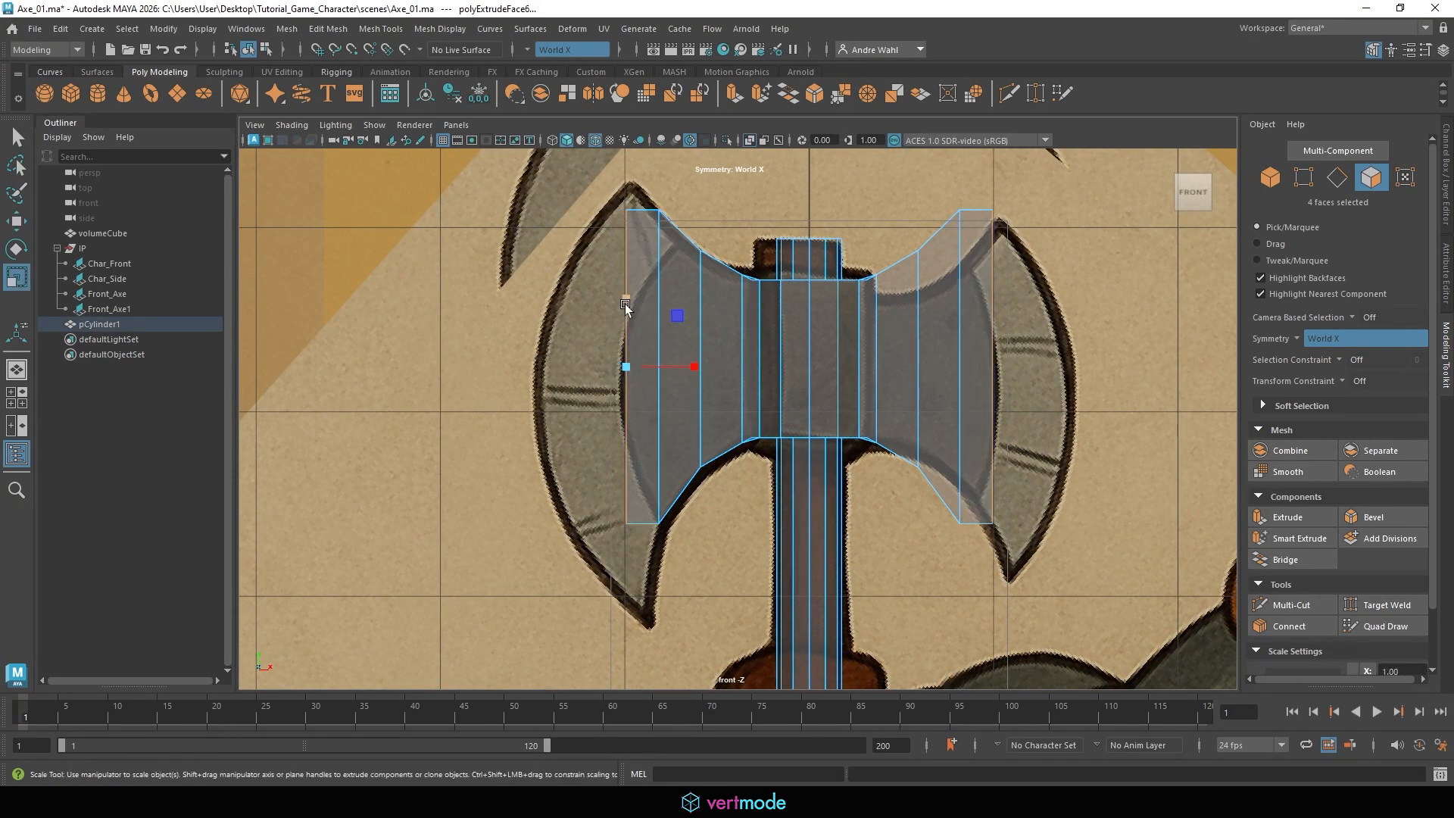
{"action": "left_click_drag", "start_coordinate": [625, 303], "coordinate": [618, 294]}
Try to fit the outermost lower and upper corner vertices to the blade tips in the reference.
{"action": "right_click_drag", "start_coordinate": [630, 336], "coordinate": [590, 342]}
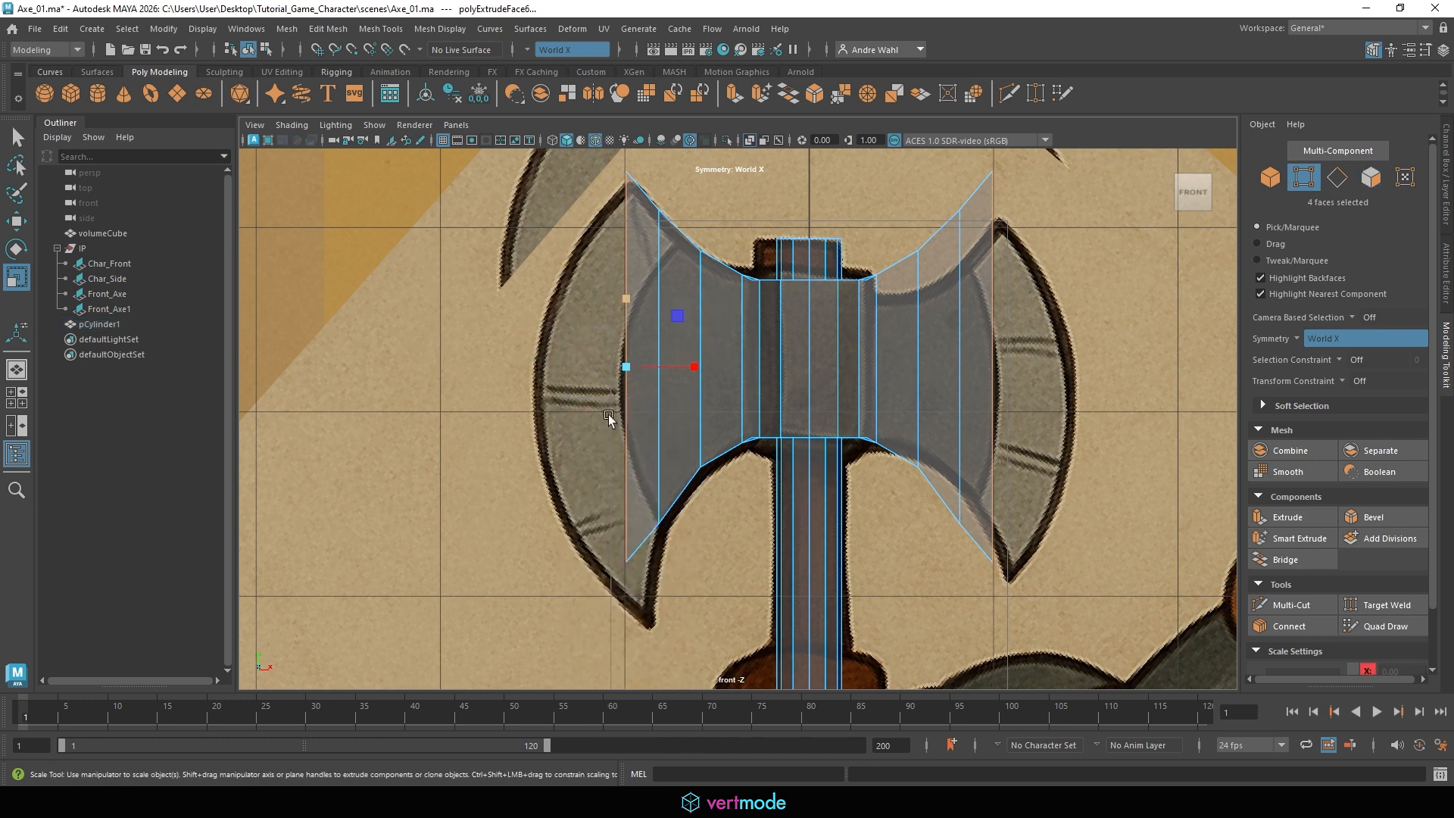
{"action": "left_click_drag", "start_coordinate": [648, 587], "coordinate": [678, 607]}
{"action": "key", "text": "w"}
{"action": "left_click_drag", "start_coordinate": [643, 558], "coordinate": [643, 558]}
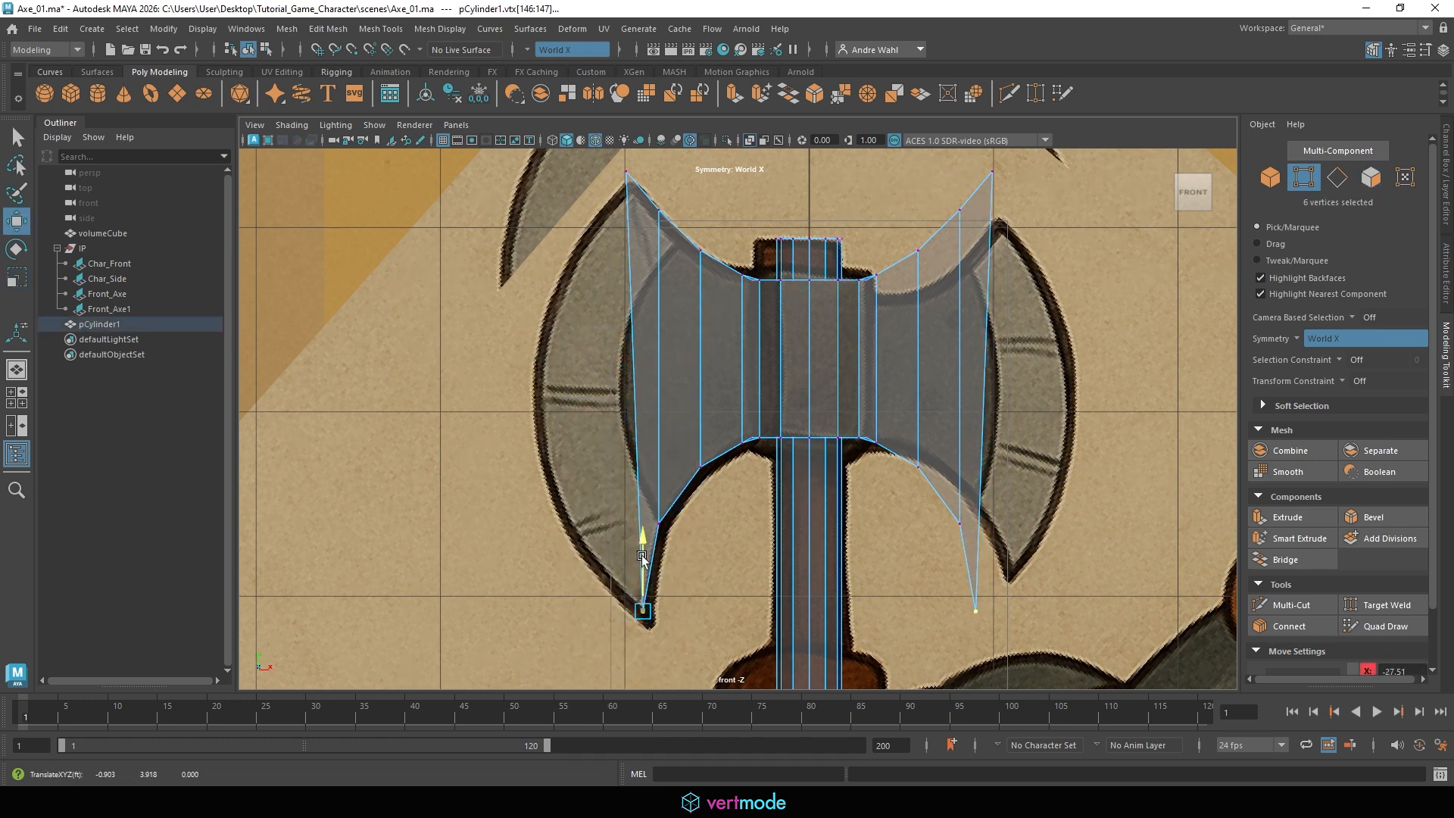
{"action": "left_click_drag", "start_coordinate": [608, 211], "coordinate": [634, 158]}
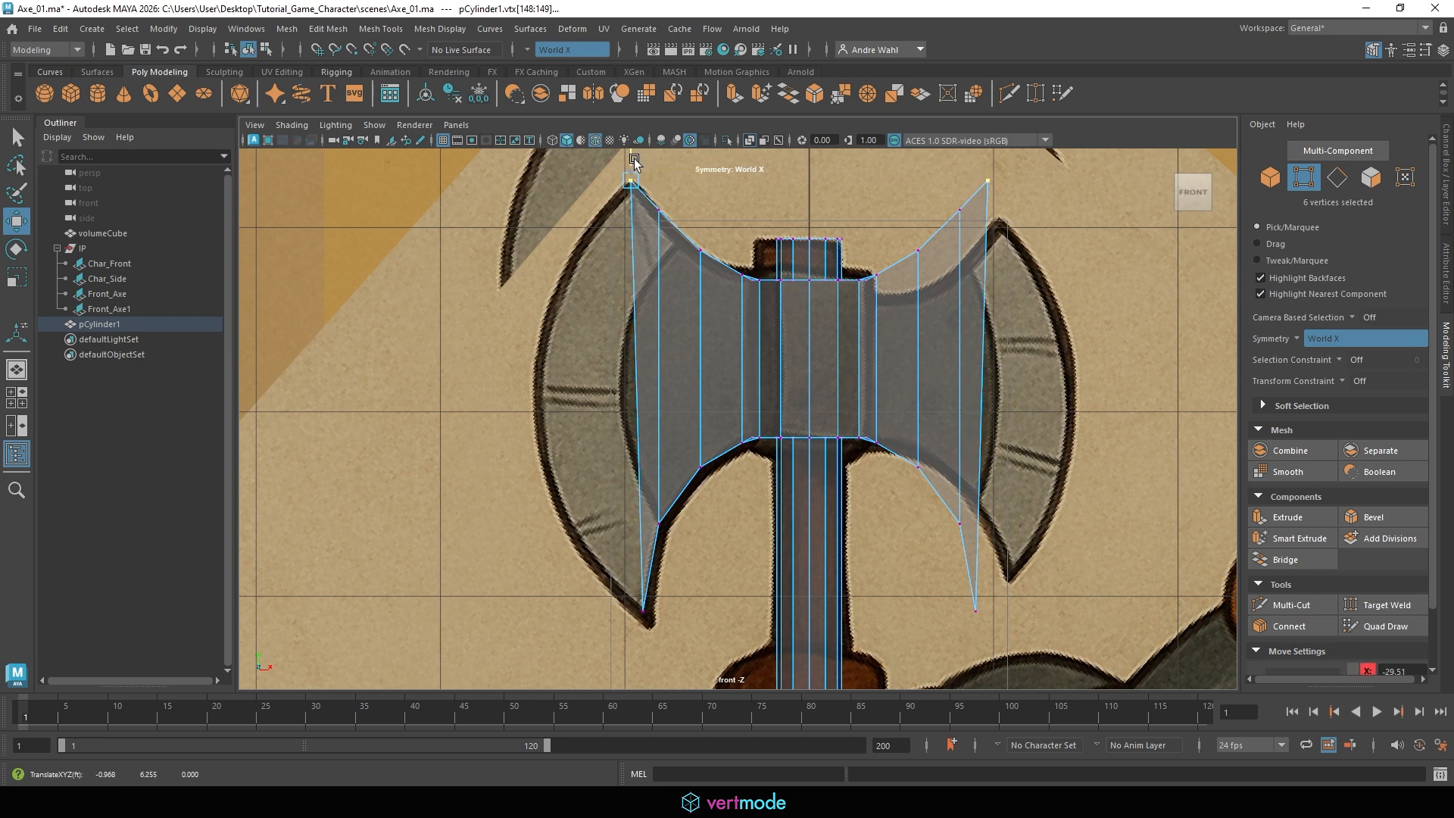
{"action": "left_click", "coordinate": [649, 555]}
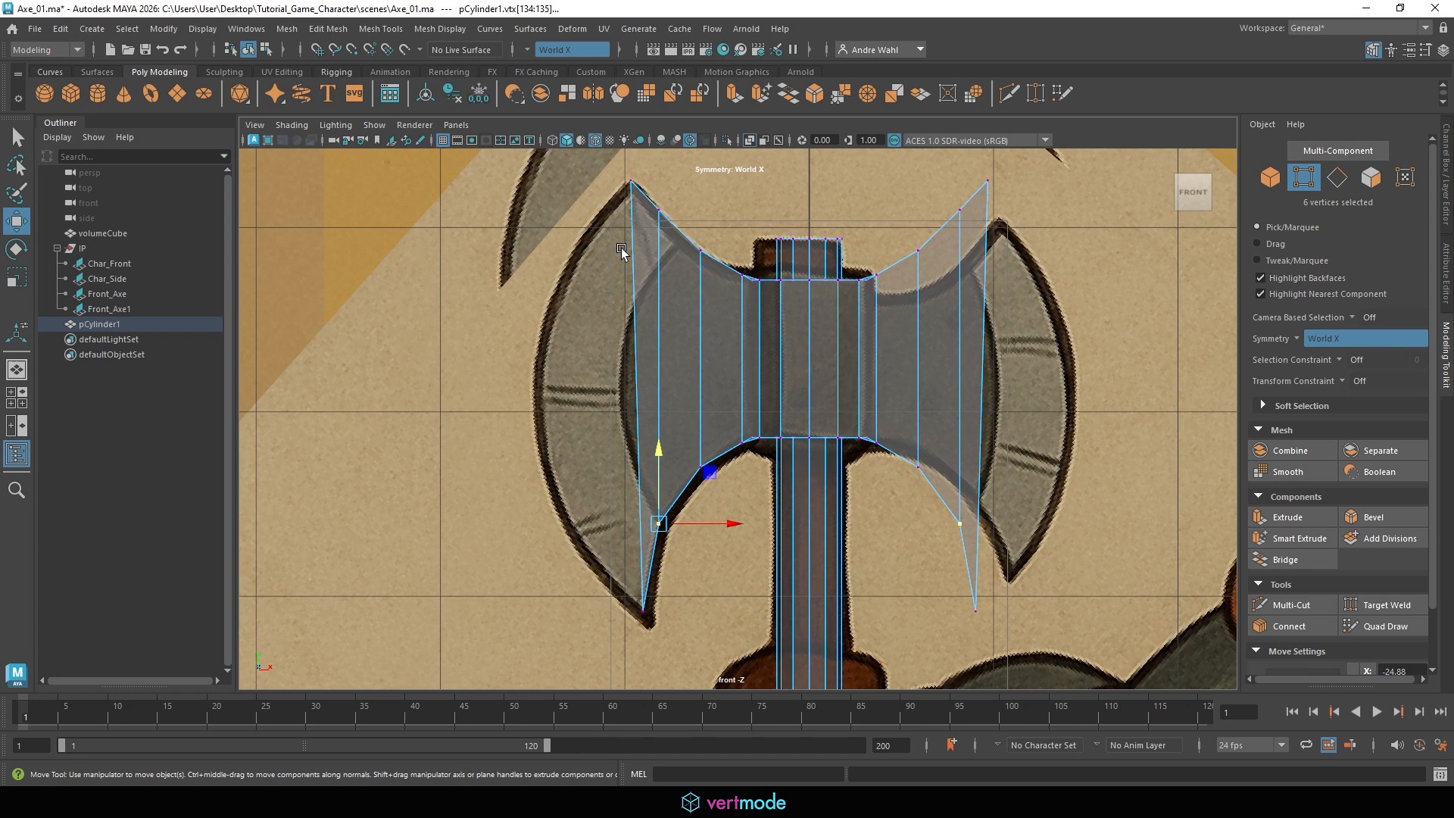
Undo the corner vertex moves, the height scaling and the last blade extrusion, and return to the upper outer corner vertices.
{"action": "key", "text": "ctrl+z"}
{"action": "key", "text": "ctrl+z"}
{"action": "key", "text": "ctrl+z"}
{"action": "key", "text": "ctrl+z"}
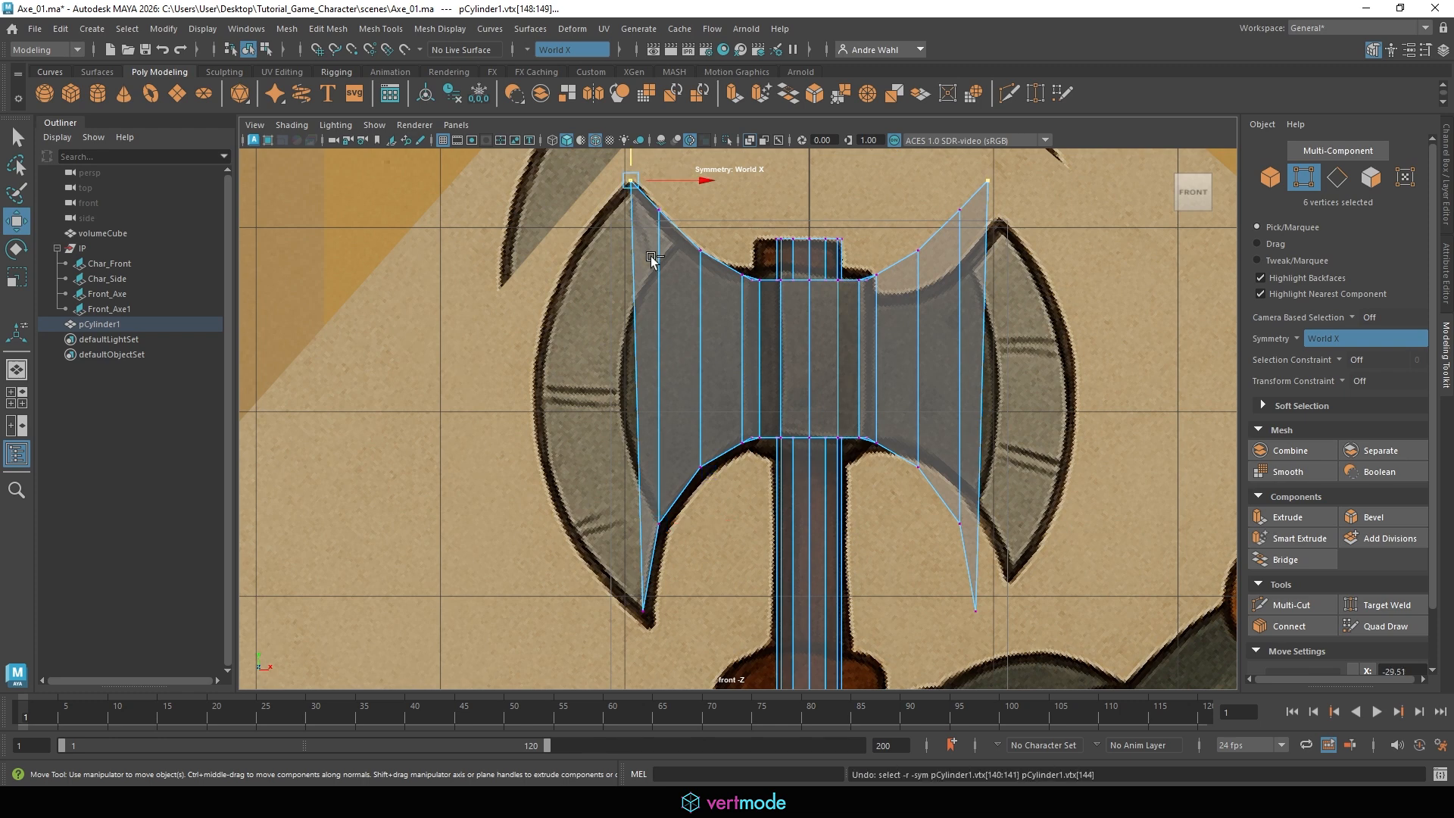
{"action": "key", "text": "ctrl+z"}
{"action": "key", "text": "ctrl+z"}
{"action": "key", "text": "ctrl+z"}
{"action": "key", "text": "ctrl+z"}
{"action": "key", "text": "ctrl+z"}
{"action": "key", "text": "ctrl+z"}
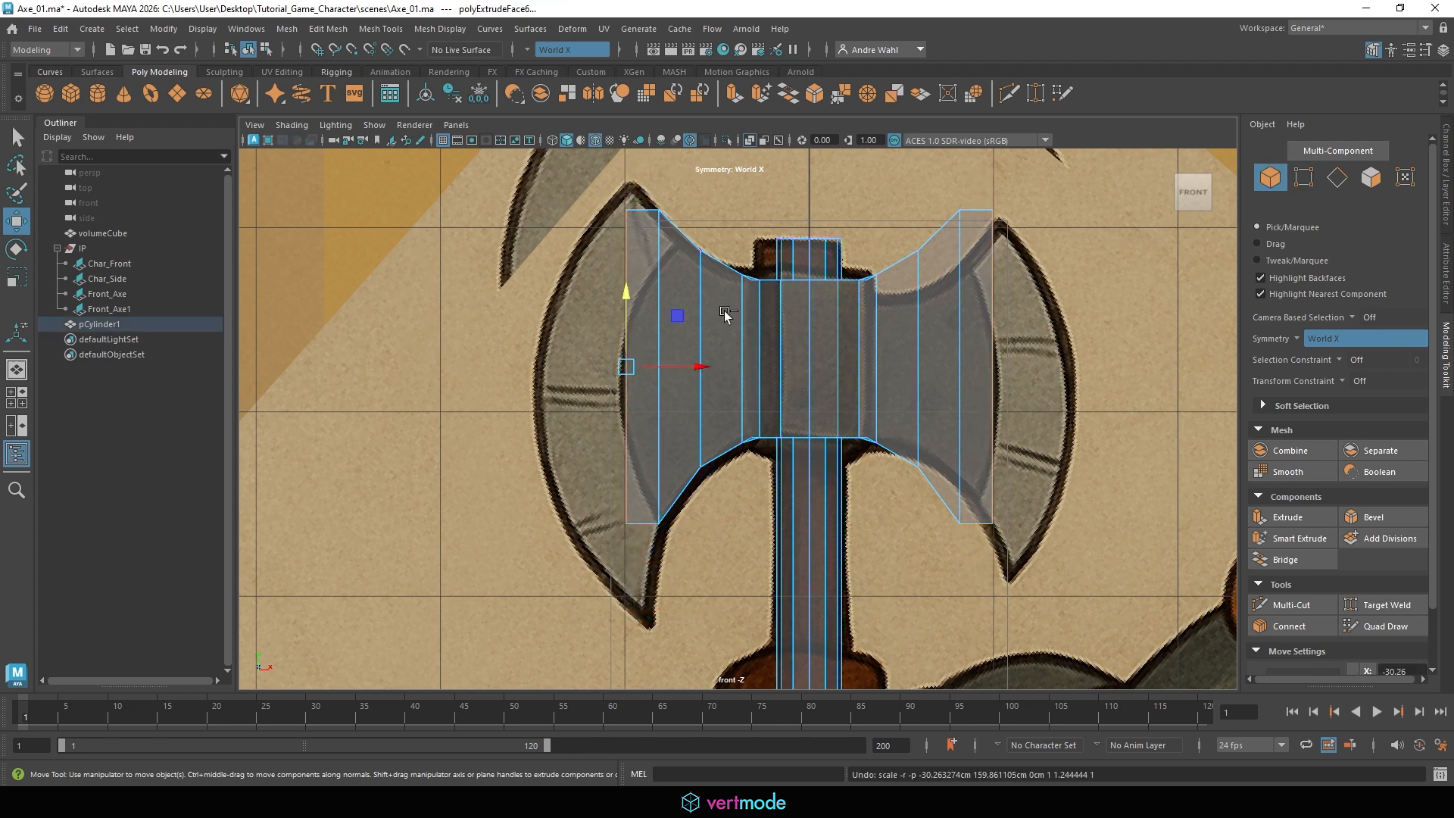
{"action": "right_click_drag", "start_coordinate": [690, 202], "coordinate": [610, 223]}
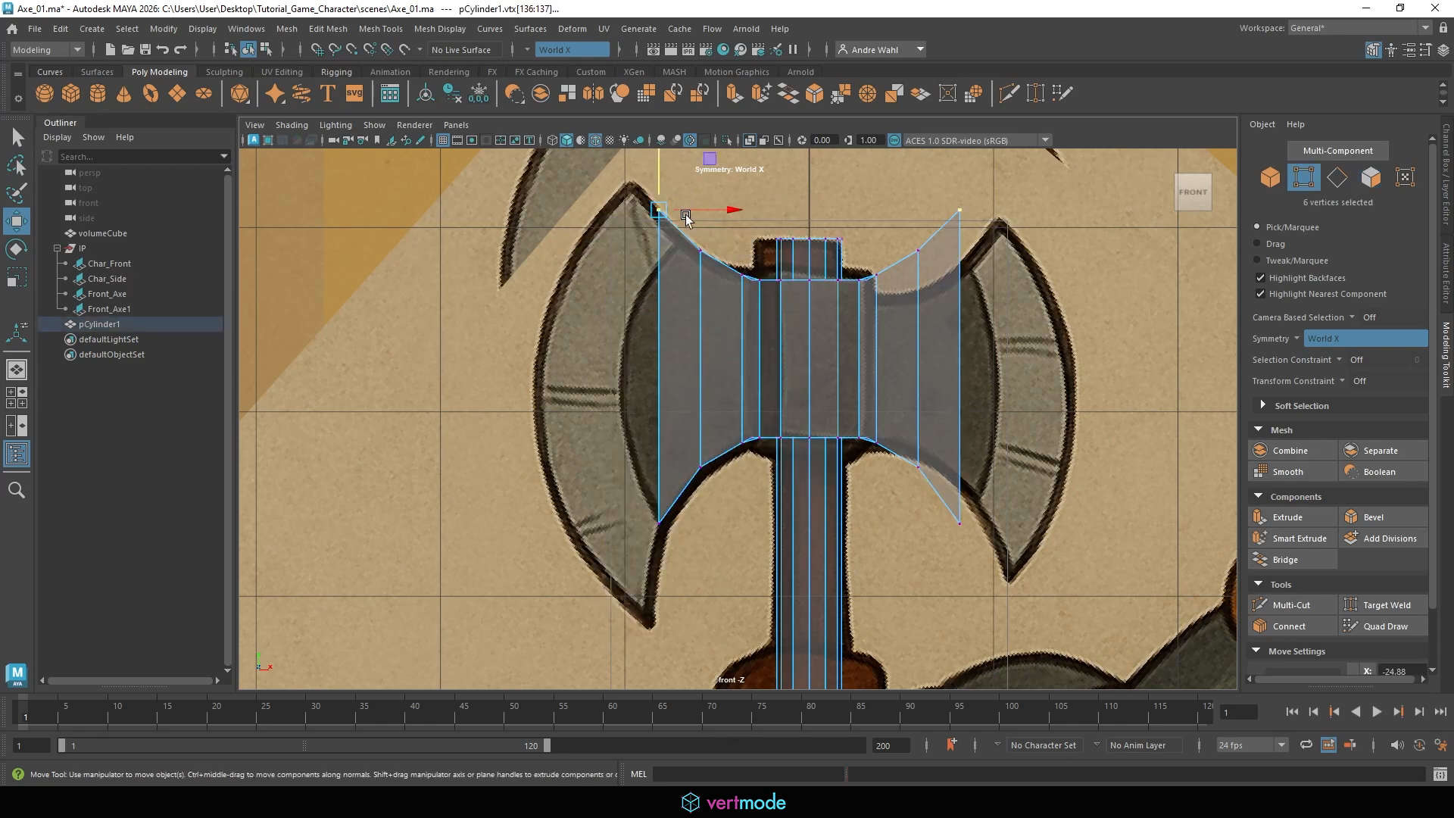
Move the blade's upper outer corner vertices to about X -20.62 and shift the neighbouring upper vertices inward along the reference curve.
{"action": "mouse_move", "coordinate": [694, 226]}
{"action": "left_mouse_down"}
{"action": "mouse_move", "coordinate": [719, 229]}
{"action": "mouse_move", "coordinate": [686, 206]}
{"action": "mouse_move", "coordinate": [719, 241]}
{"action": "mouse_move", "coordinate": [705, 232]}
{"action": "left_mouse_up"}
{"action": "key", "text": "ctrl+z"}
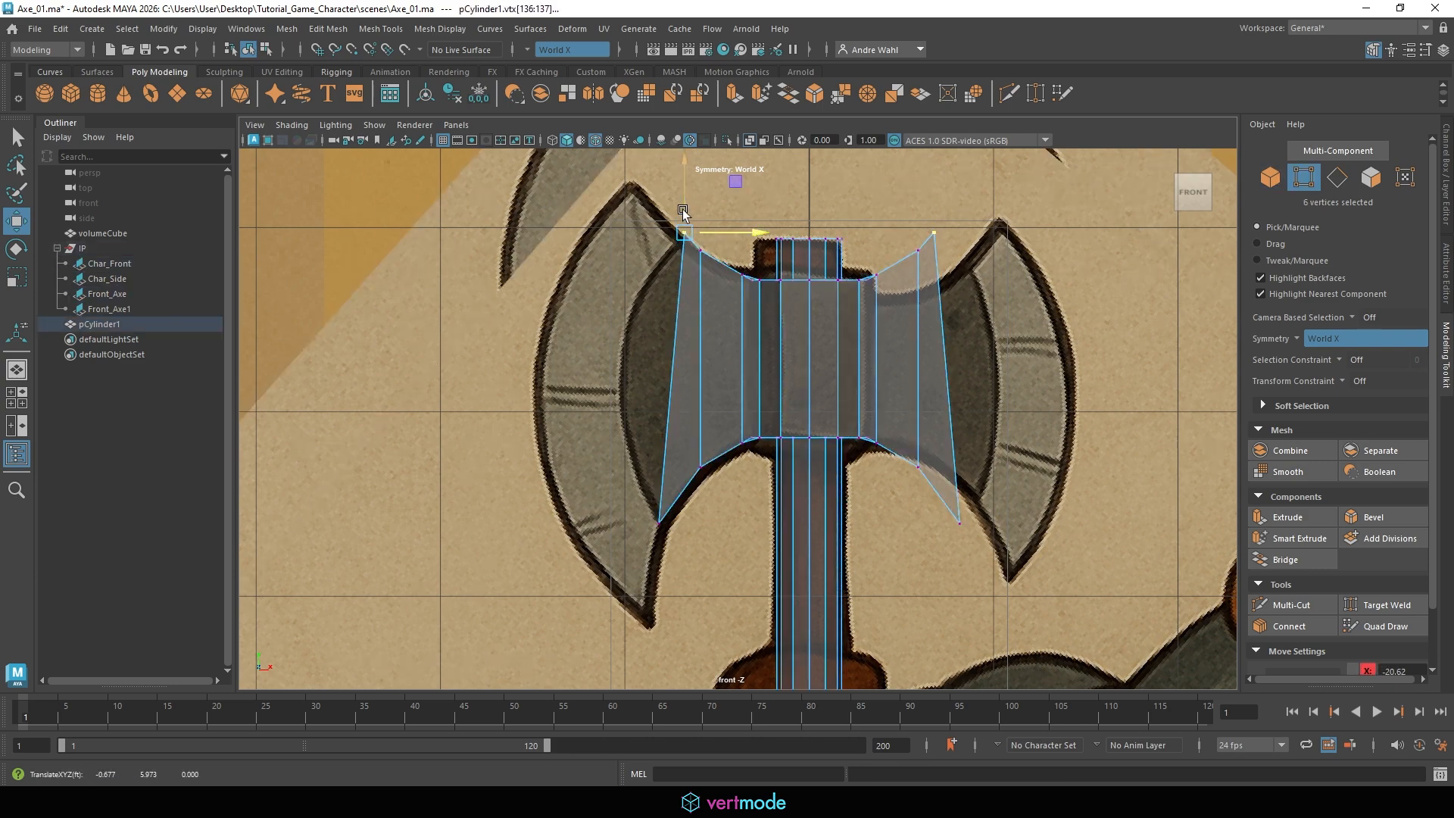
{"action": "scroll", "coordinate": [693, 276], "scroll_direction": "up", "scroll_amount": 2}
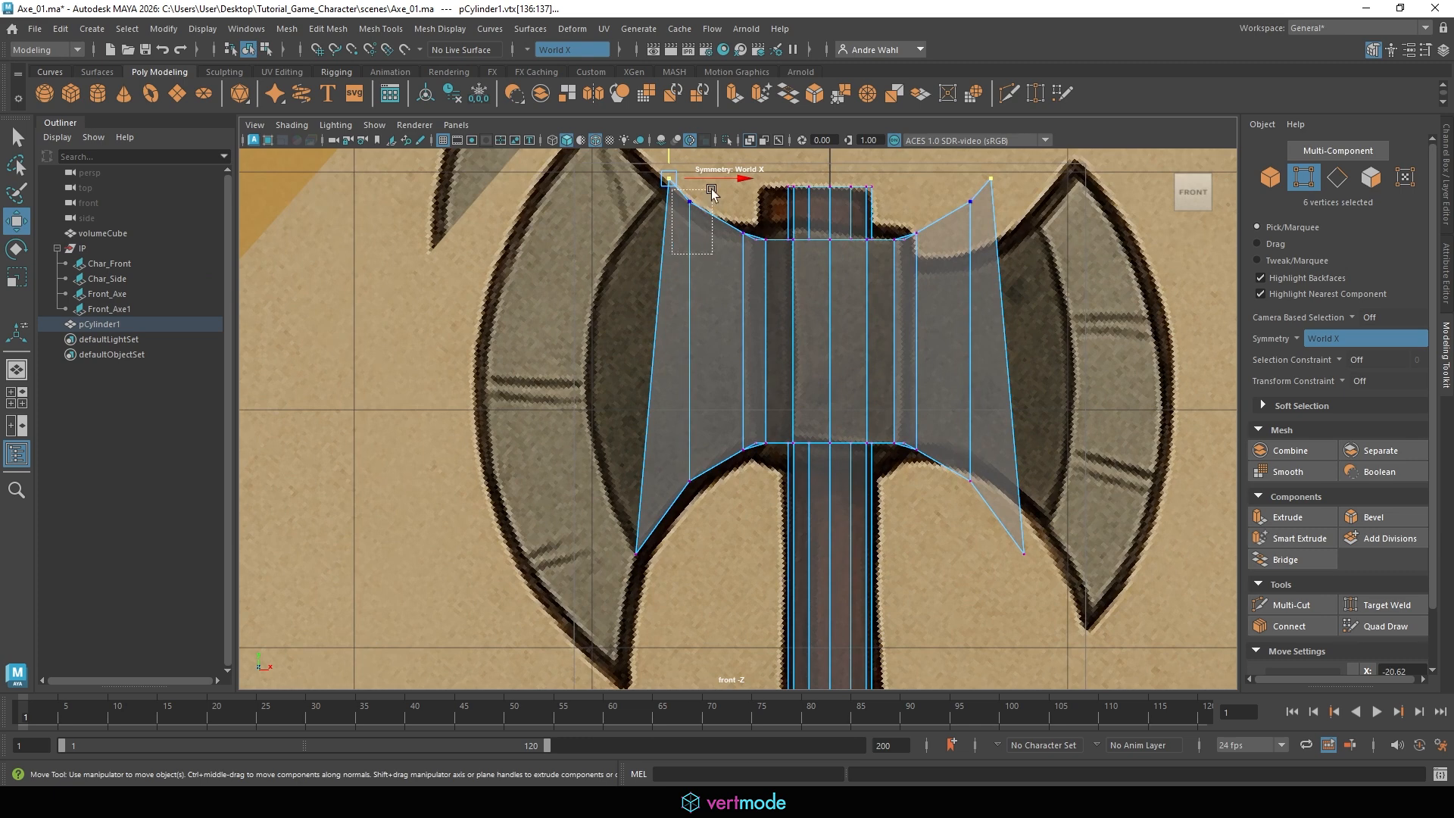
{"action": "left_click_drag", "start_coordinate": [712, 189], "coordinate": [693, 160]}
{"action": "middle_click_drag", "start_coordinate": [669, 168], "coordinate": [674, 198], "text": "alt"}
{"action": "left_click_drag", "start_coordinate": [674, 180], "coordinate": [675, 185]}
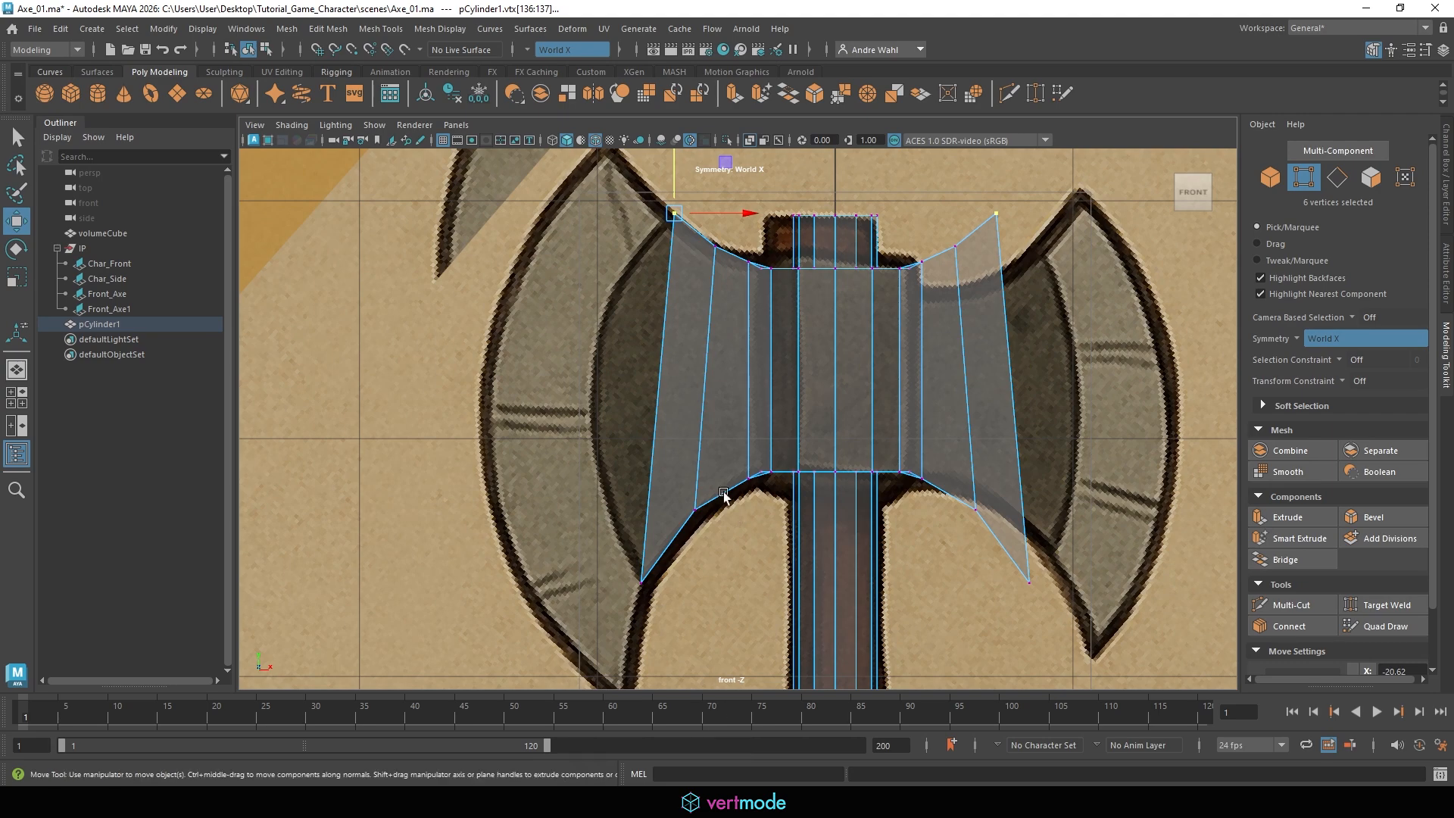
Extrude the blade's two outer end faces outward to the reference's inner blade line and scale down their height.
{"action": "key", "text": "space"}
{"action": "key", "text": "space"}
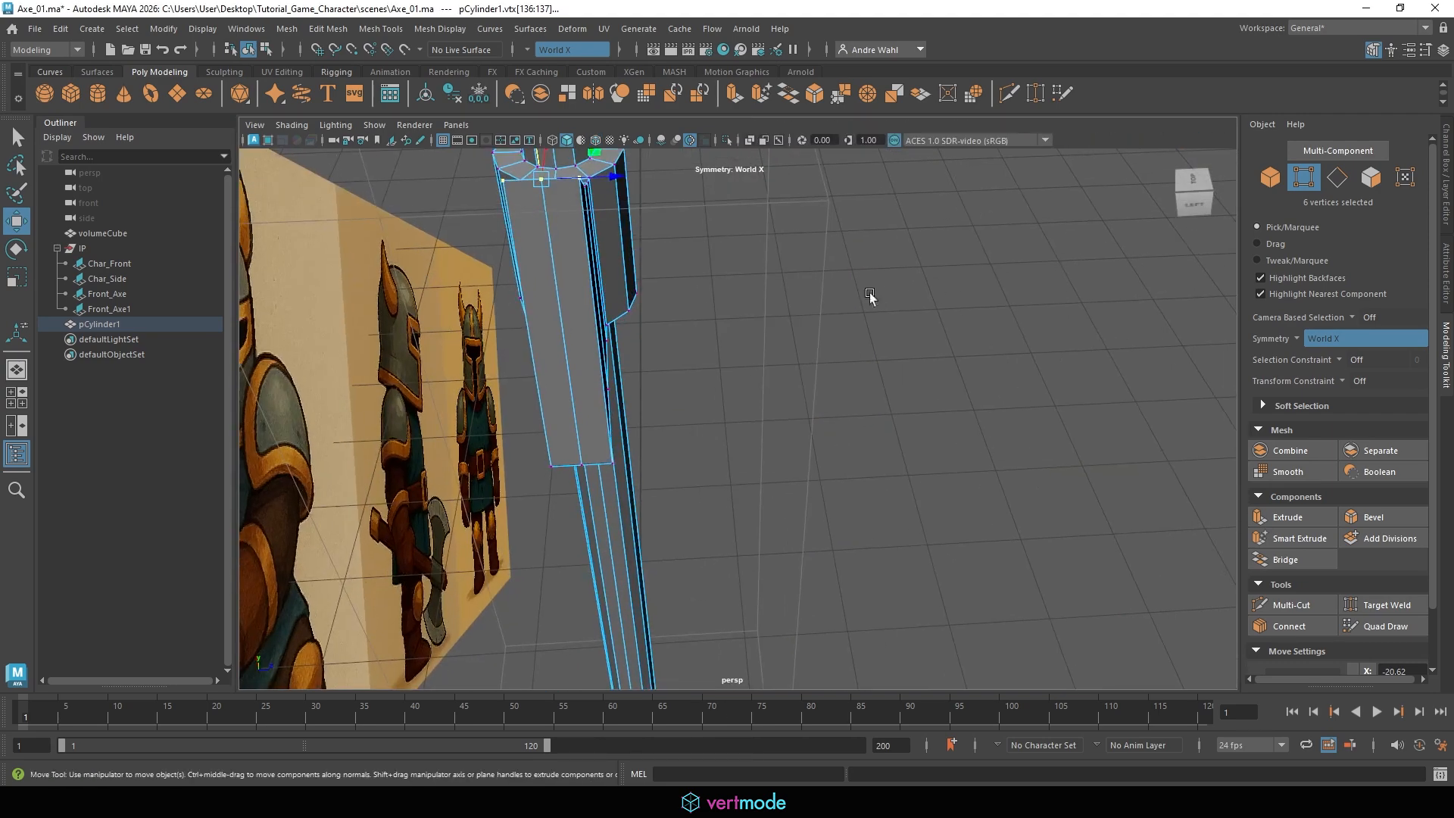
{"action": "left_click_drag", "start_coordinate": [870, 298], "coordinate": [582, 235], "text": "alt"}
{"action": "right_click_drag", "start_coordinate": [550, 247], "coordinate": [517, 225]}
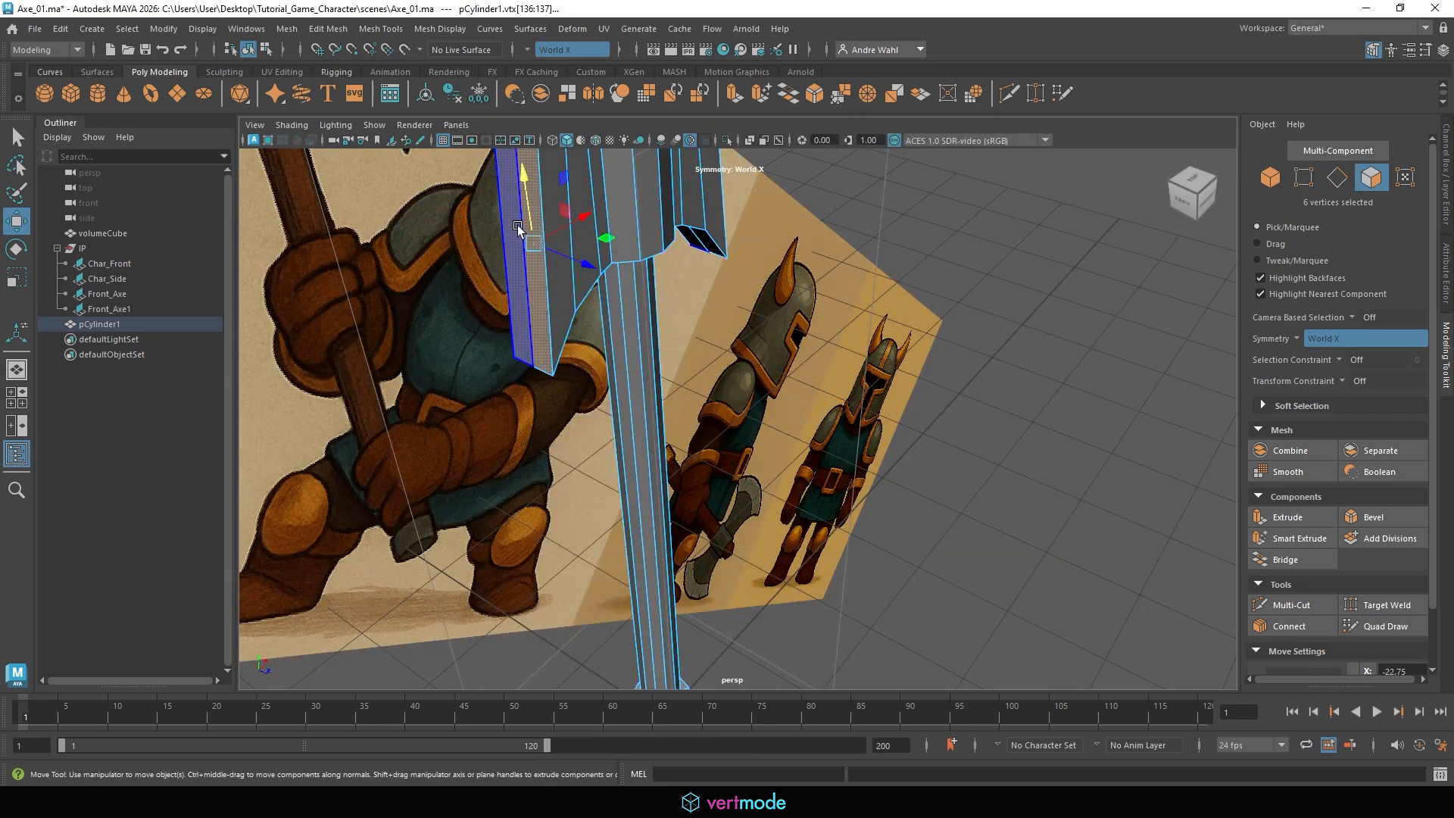
{"action": "key", "text": "space"}
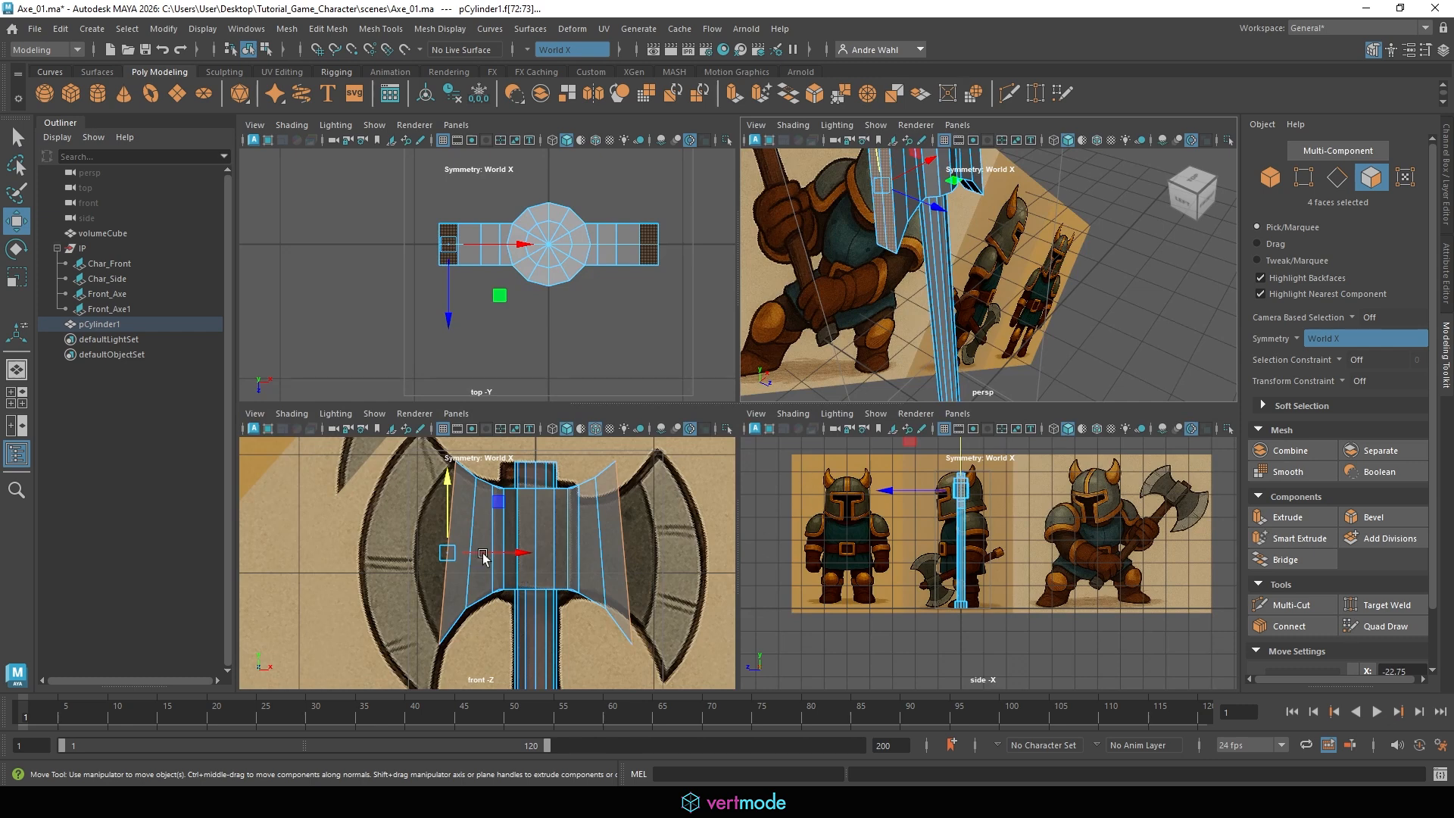
{"action": "key", "text": "space"}
{"action": "left_click_drag", "start_coordinate": [702, 397], "coordinate": [635, 395], "text": "shift"}
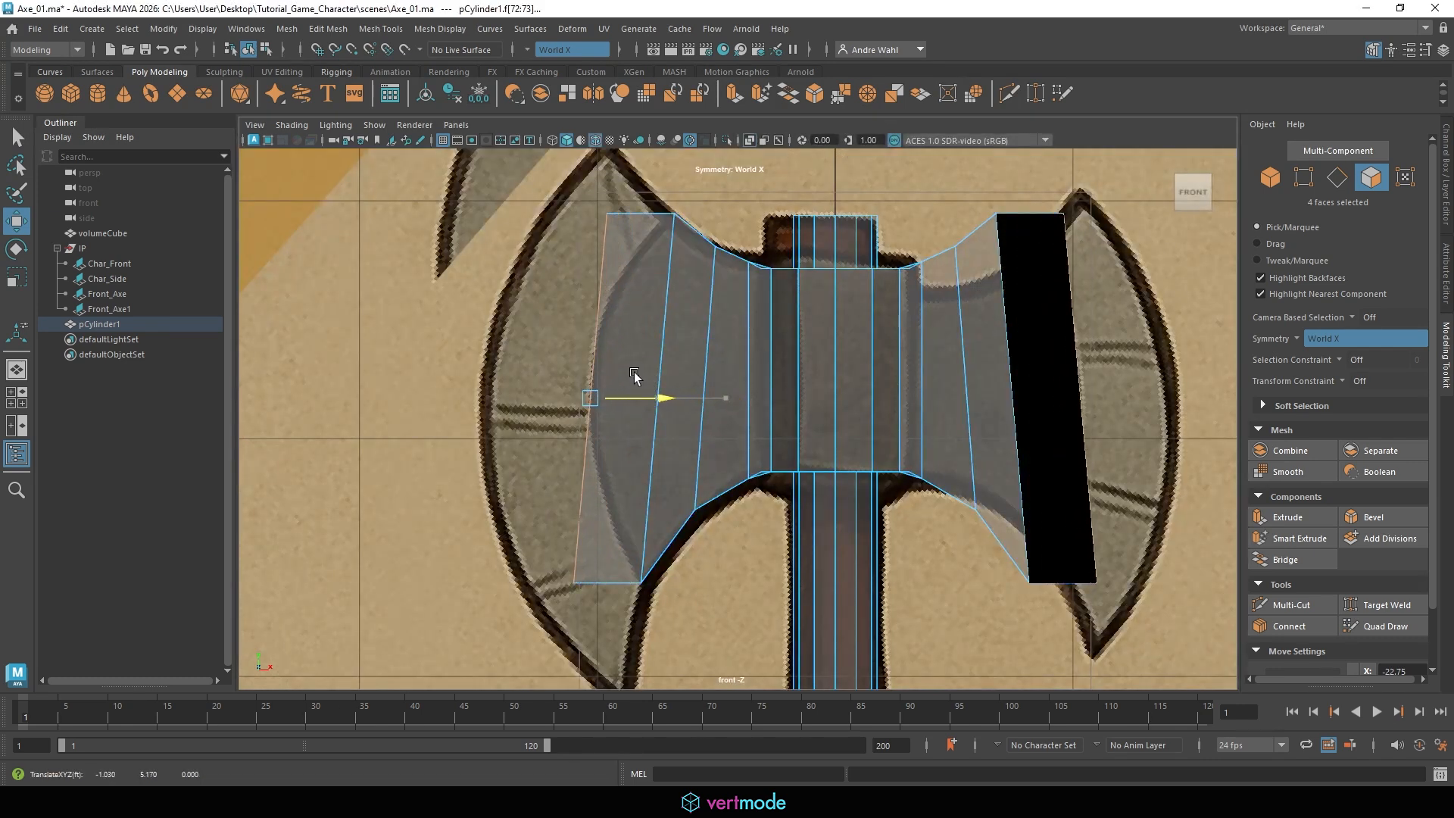
{"action": "key", "text": "r"}
{"action": "left_click_drag", "start_coordinate": [592, 331], "coordinate": [585, 388]}
Fit the new upper and lower outer vertices to the curved inner blade line, placing the upper ones at about X -30.33.
{"action": "right_click_drag", "start_coordinate": [617, 334], "coordinate": [583, 336]}
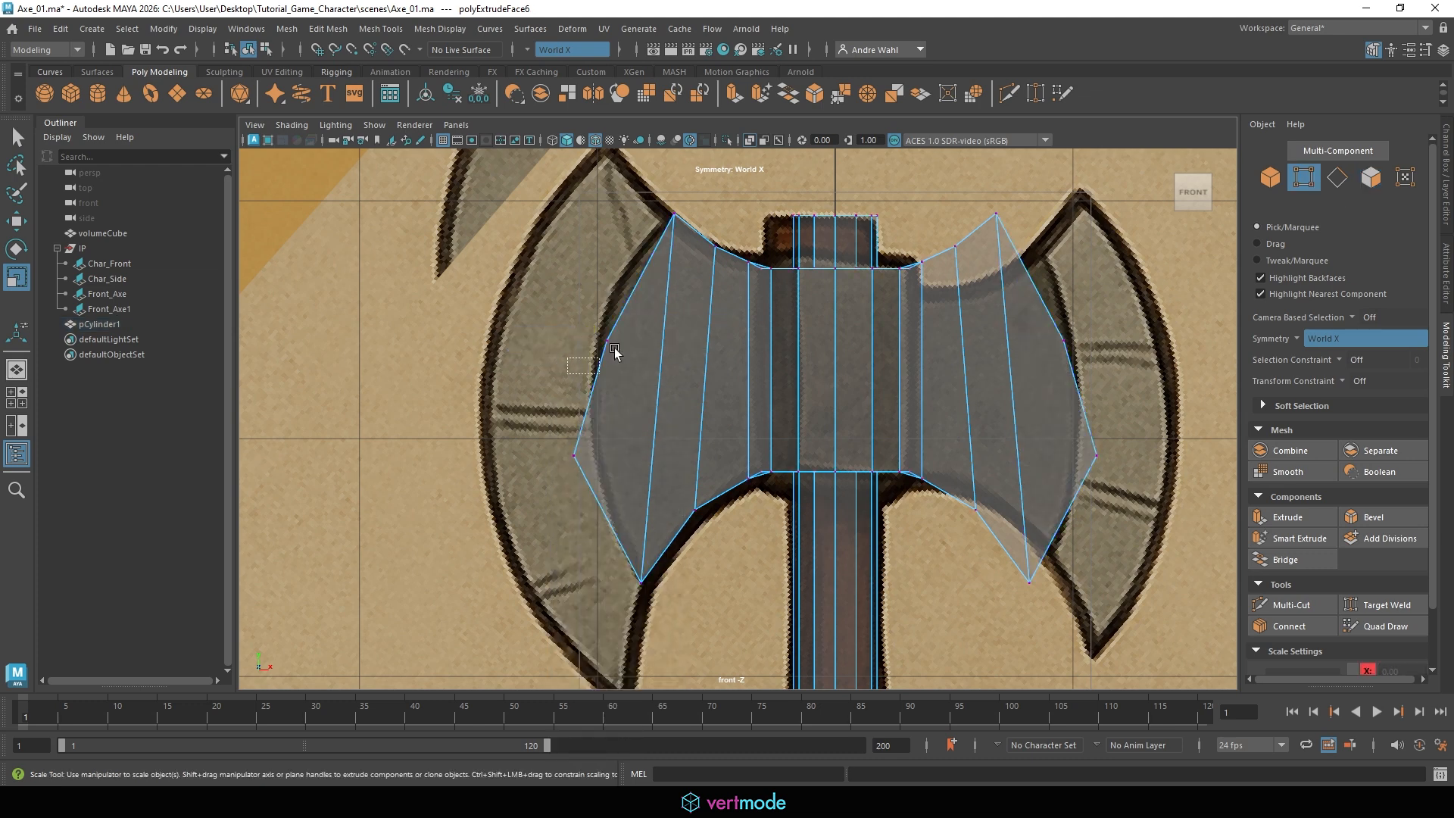
{"action": "left_click_drag", "start_coordinate": [622, 326], "coordinate": [582, 361]}
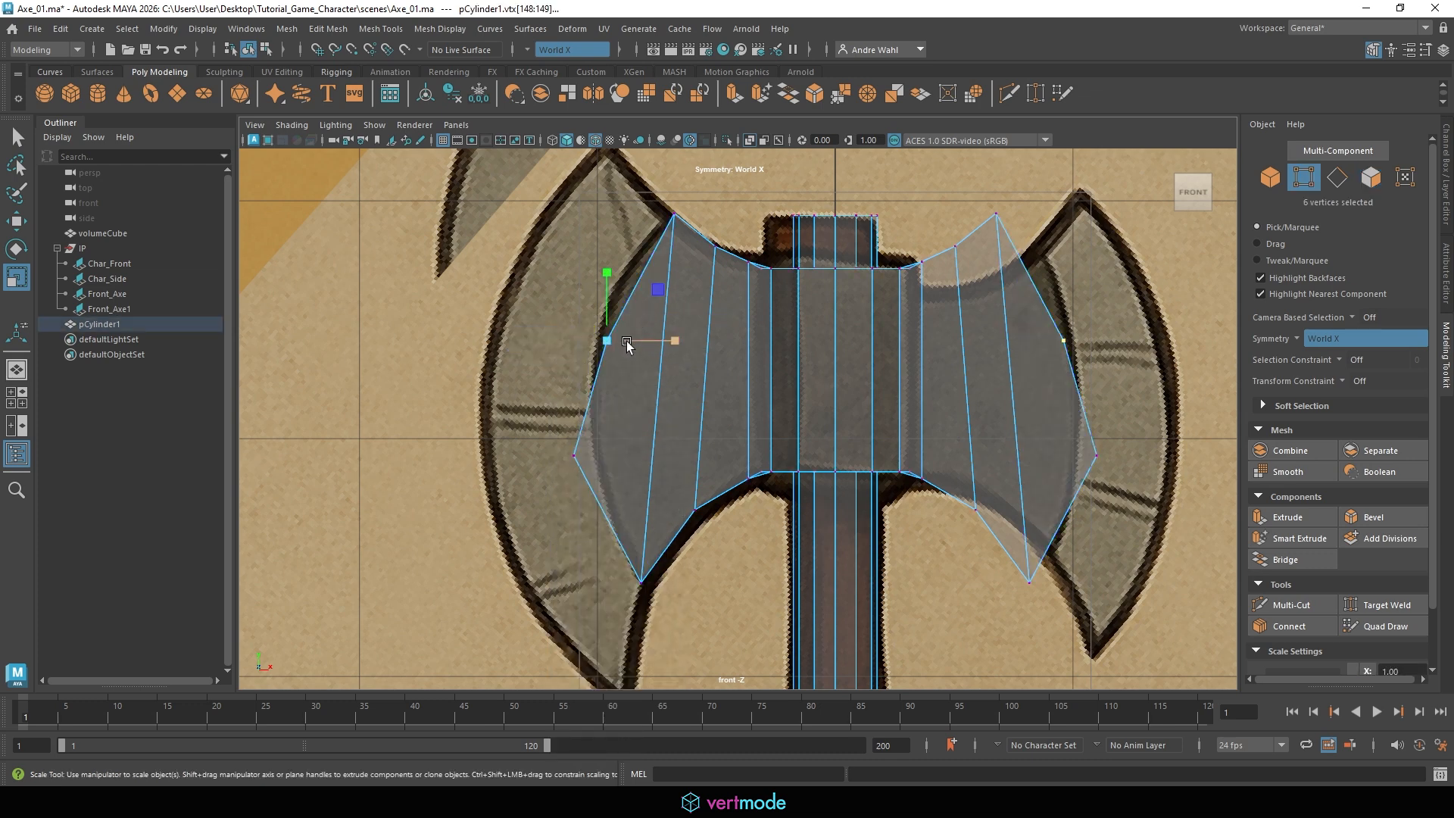
{"action": "key", "text": "w"}
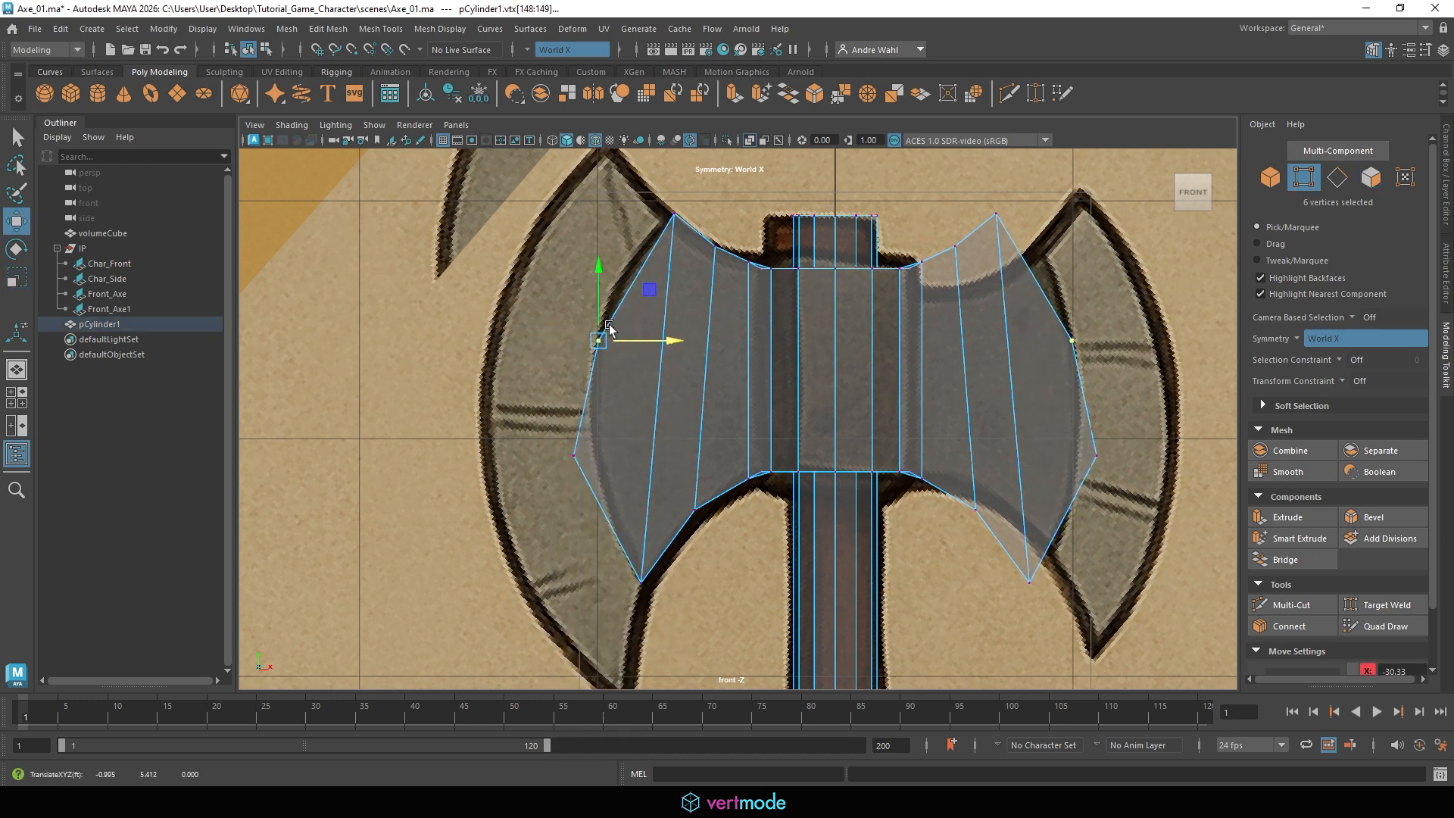
{"action": "left_click_drag", "start_coordinate": [606, 337], "coordinate": [604, 306]}
{"action": "left_click", "coordinate": [574, 455]}
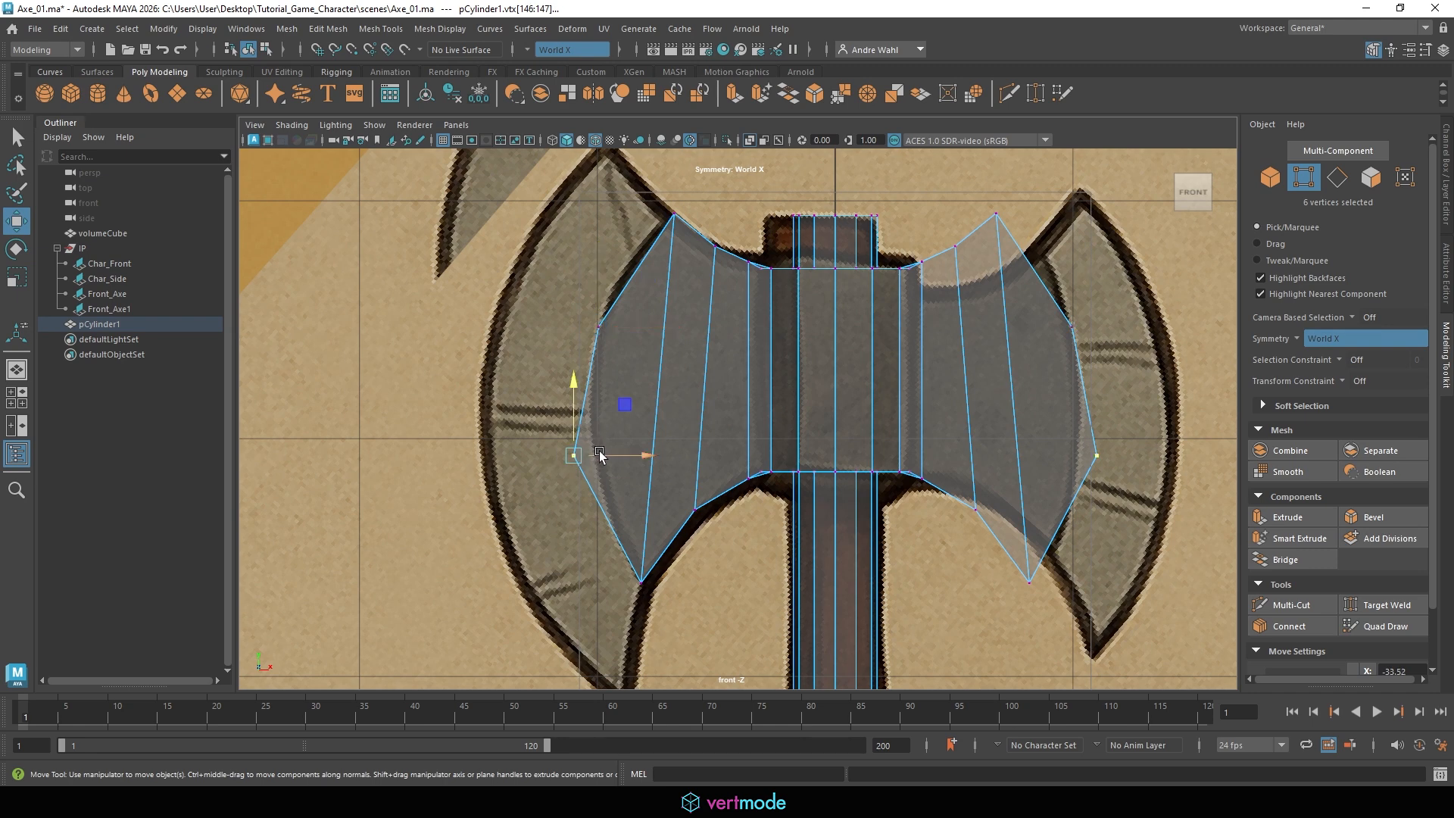
{"action": "left_click_drag", "start_coordinate": [591, 455], "coordinate": [609, 455]}
{"action": "left_click_drag", "start_coordinate": [635, 275], "coordinate": [602, 268]}
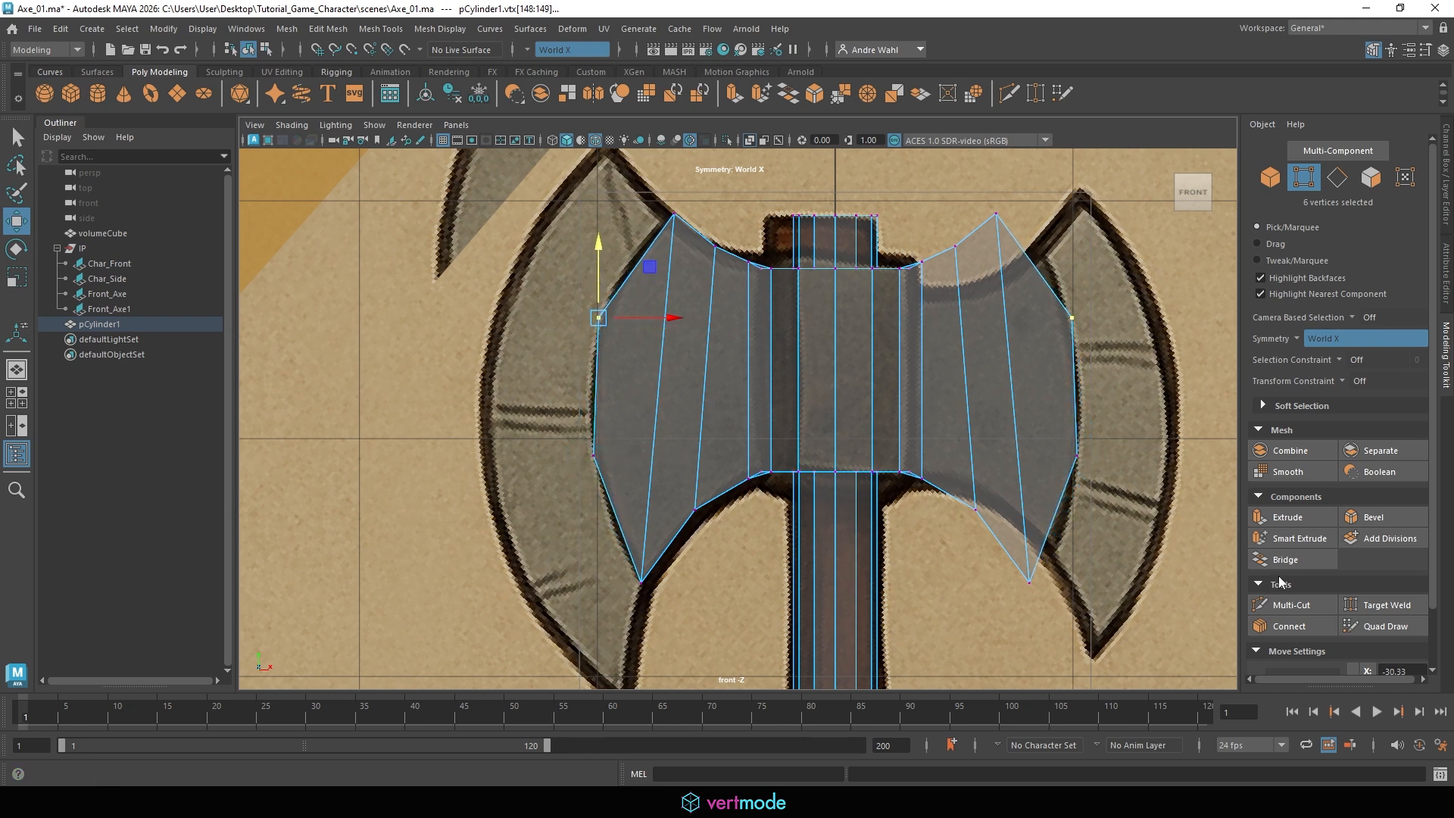
Insert a horizontal edge loop about halfway up the blades and collar with Multi-Cut, and flatten it vertically into a straight line.
{"action": "left_click", "coordinate": [1289, 606]}
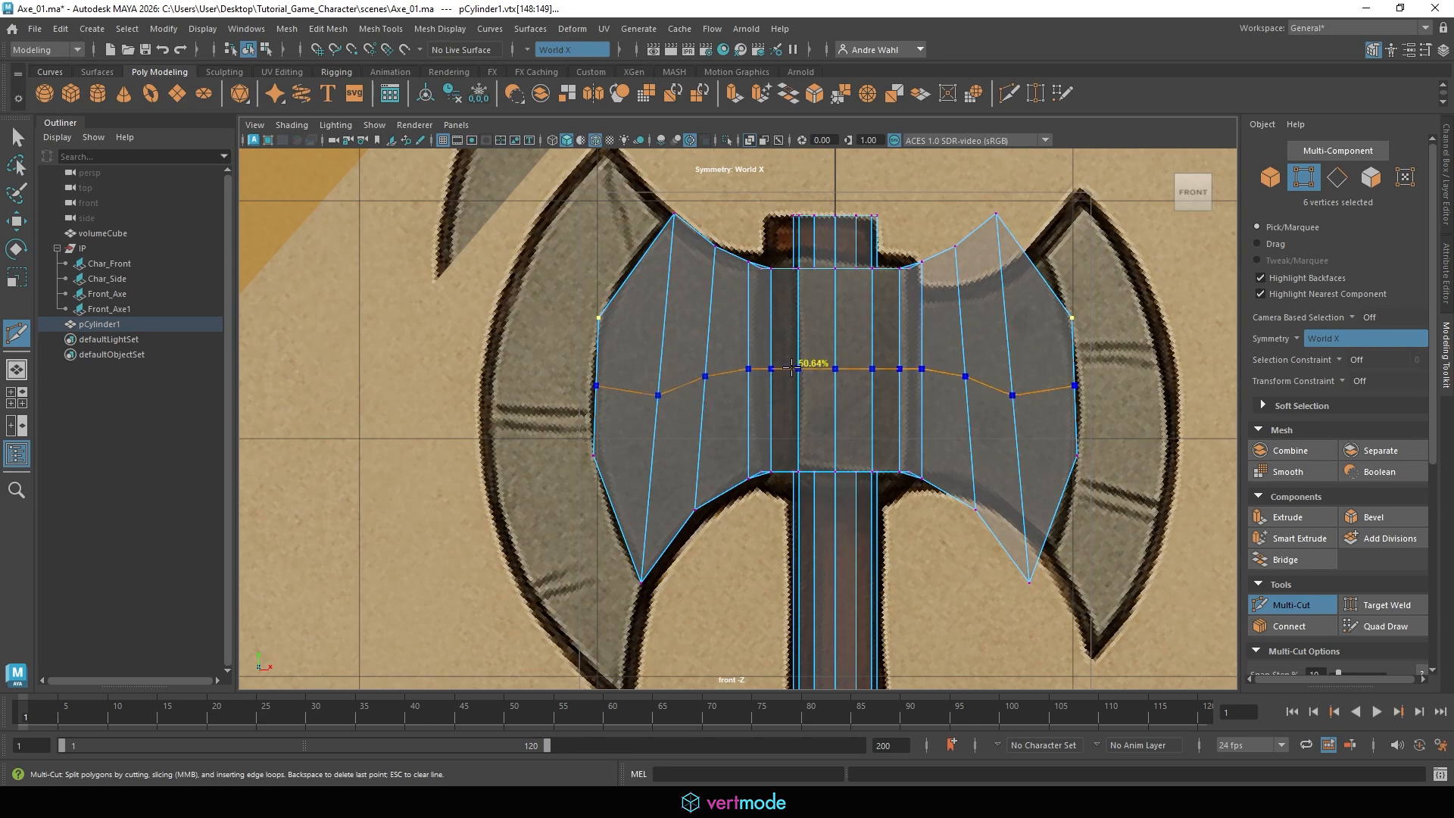
{"action": "left_click", "coordinate": [792, 369], "text": "ctrl"}
{"action": "key", "text": "q"}
{"action": "right_click_drag", "start_coordinate": [725, 297], "coordinate": [726, 267]}
{"action": "key", "text": "t"}
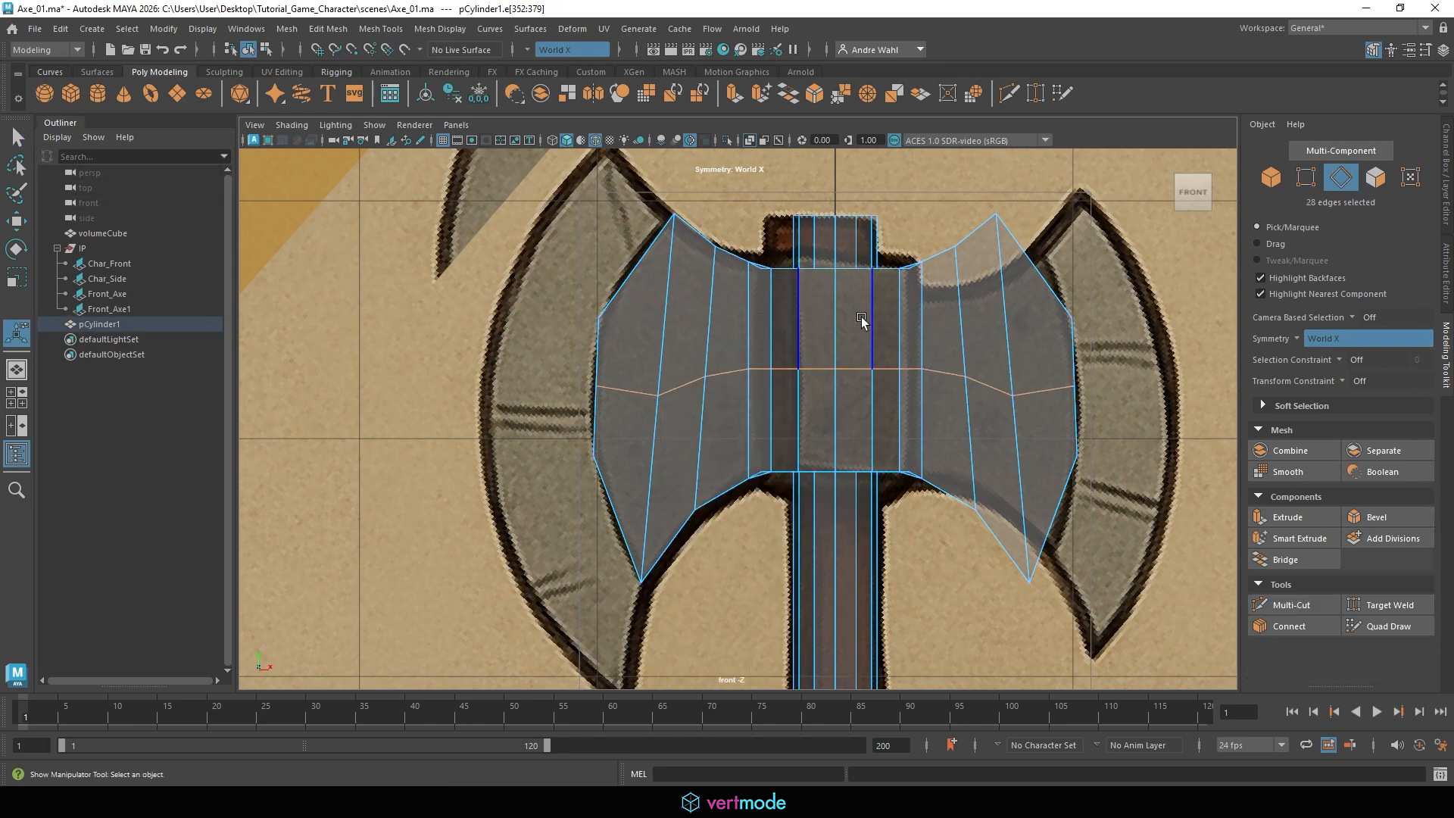
{"action": "key", "text": "r"}
{"action": "left_click_drag", "start_coordinate": [716, 319], "coordinate": [733, 431]}
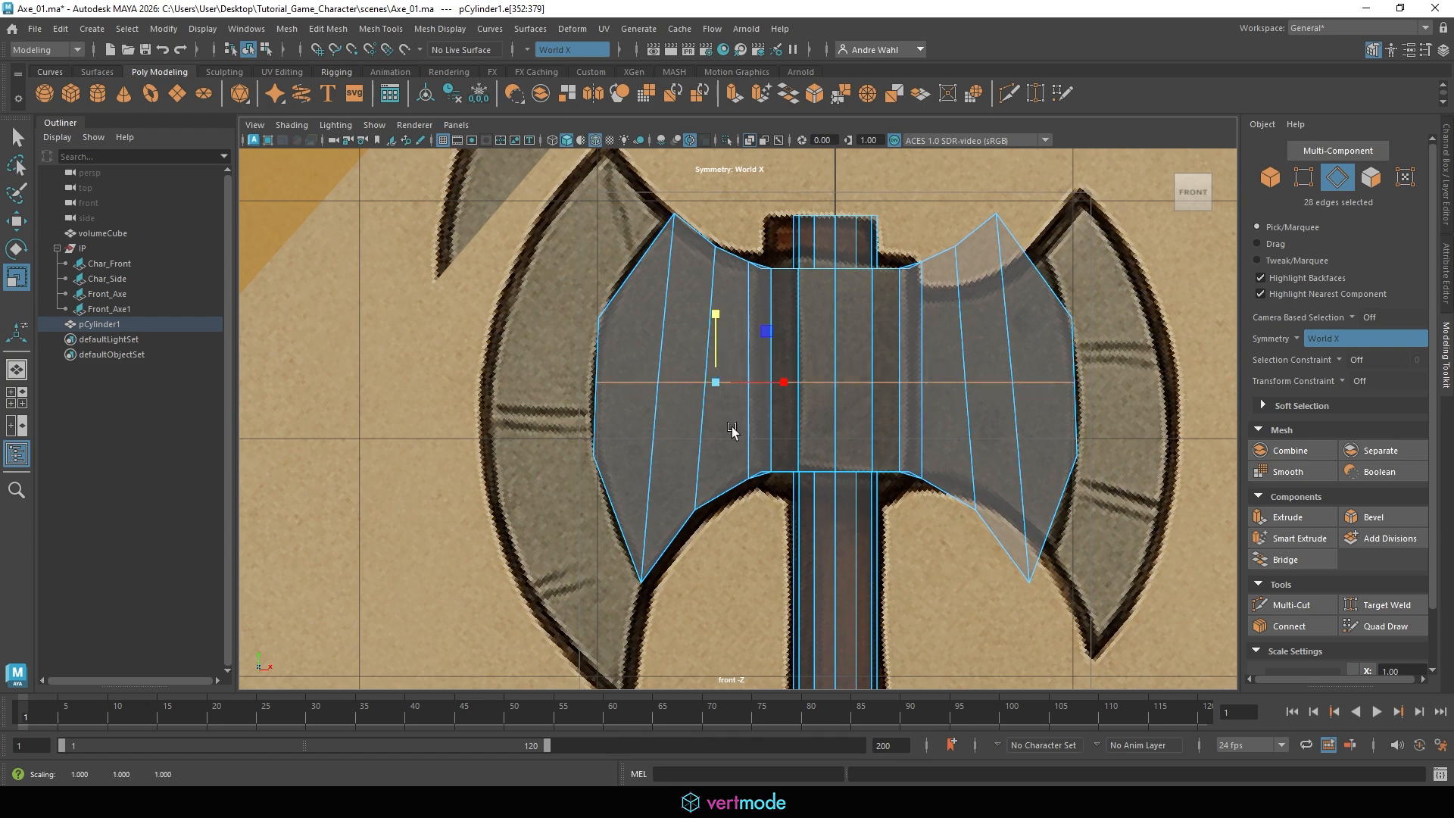
Move the middle vertices of the blade's outer ends outward to about 31.63 from centre in X.
{"action": "right_click_drag", "start_coordinate": [672, 386], "coordinate": [586, 355]}
{"action": "left_click_drag", "start_coordinate": [570, 402], "coordinate": [663, 382]}
{"action": "key", "text": "w"}
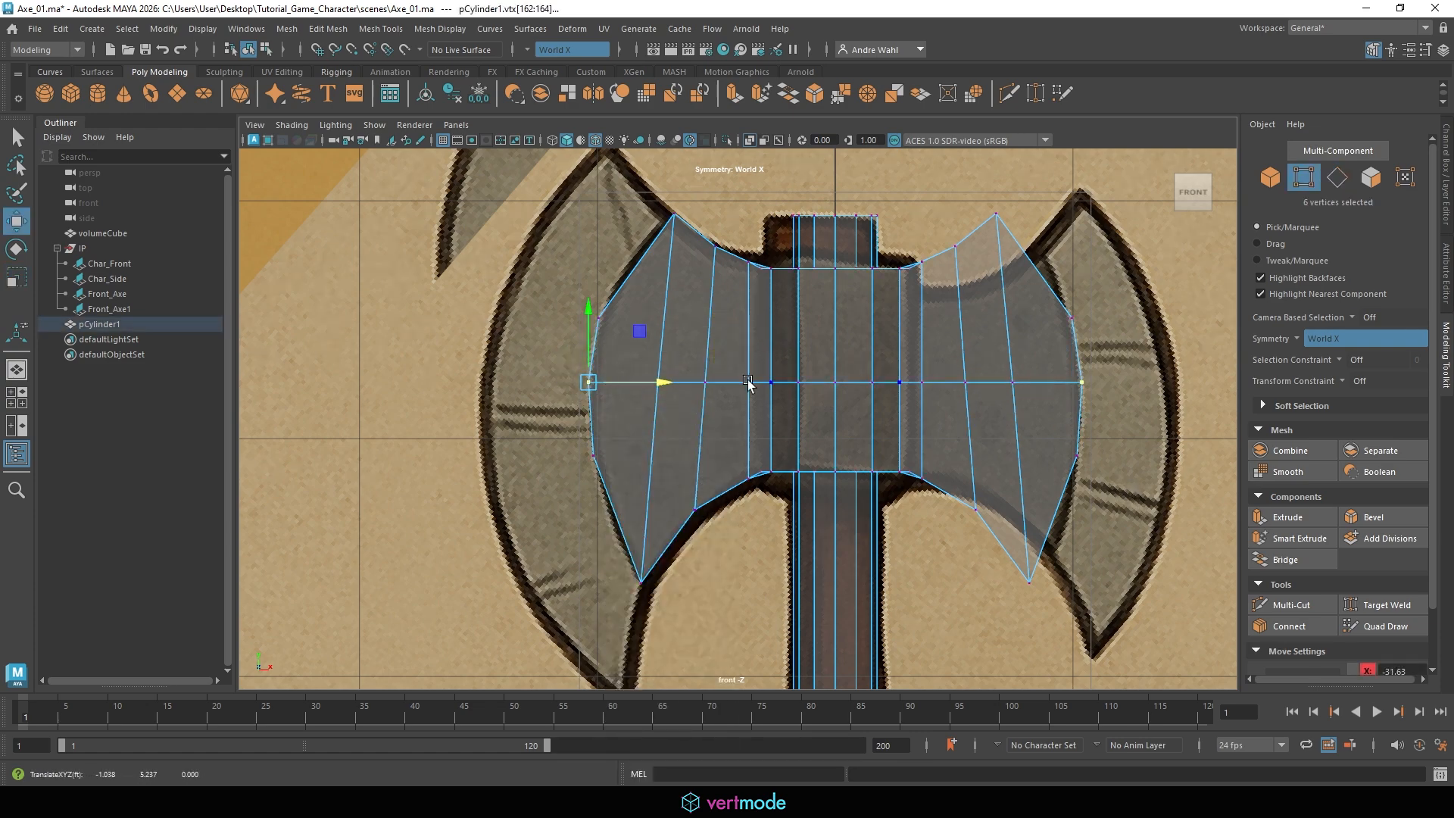
Select the narrow faces along the outer rim of both axe blades in the perspective view.
{"action": "key", "text": "space"}
{"action": "key", "text": "space"}
{"action": "key", "text": "f"}
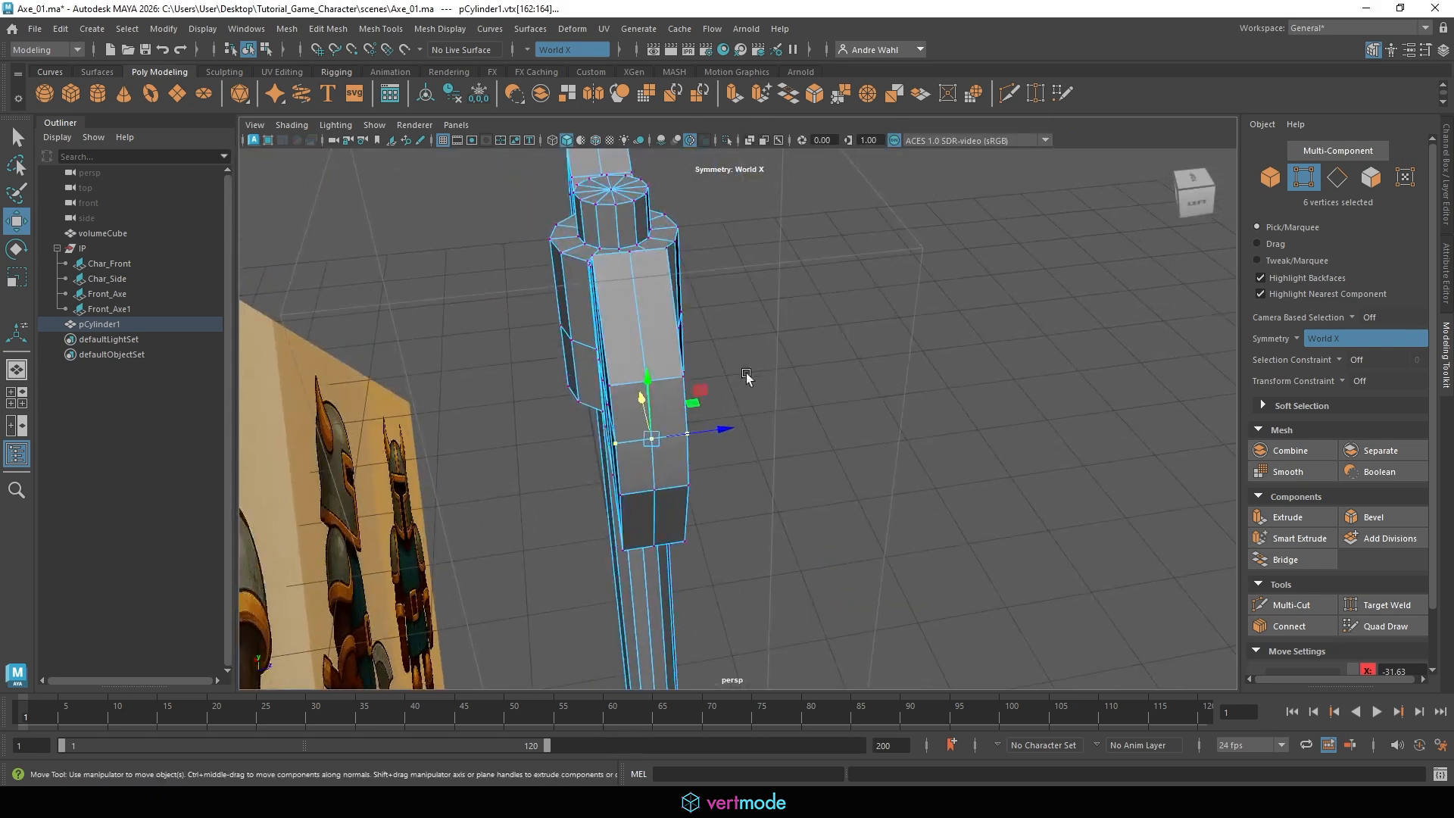
{"action": "left_click_drag", "start_coordinate": [747, 378], "coordinate": [862, 355], "text": "alt"}
{"action": "right_click_drag", "start_coordinate": [849, 271], "coordinate": [849, 305]}
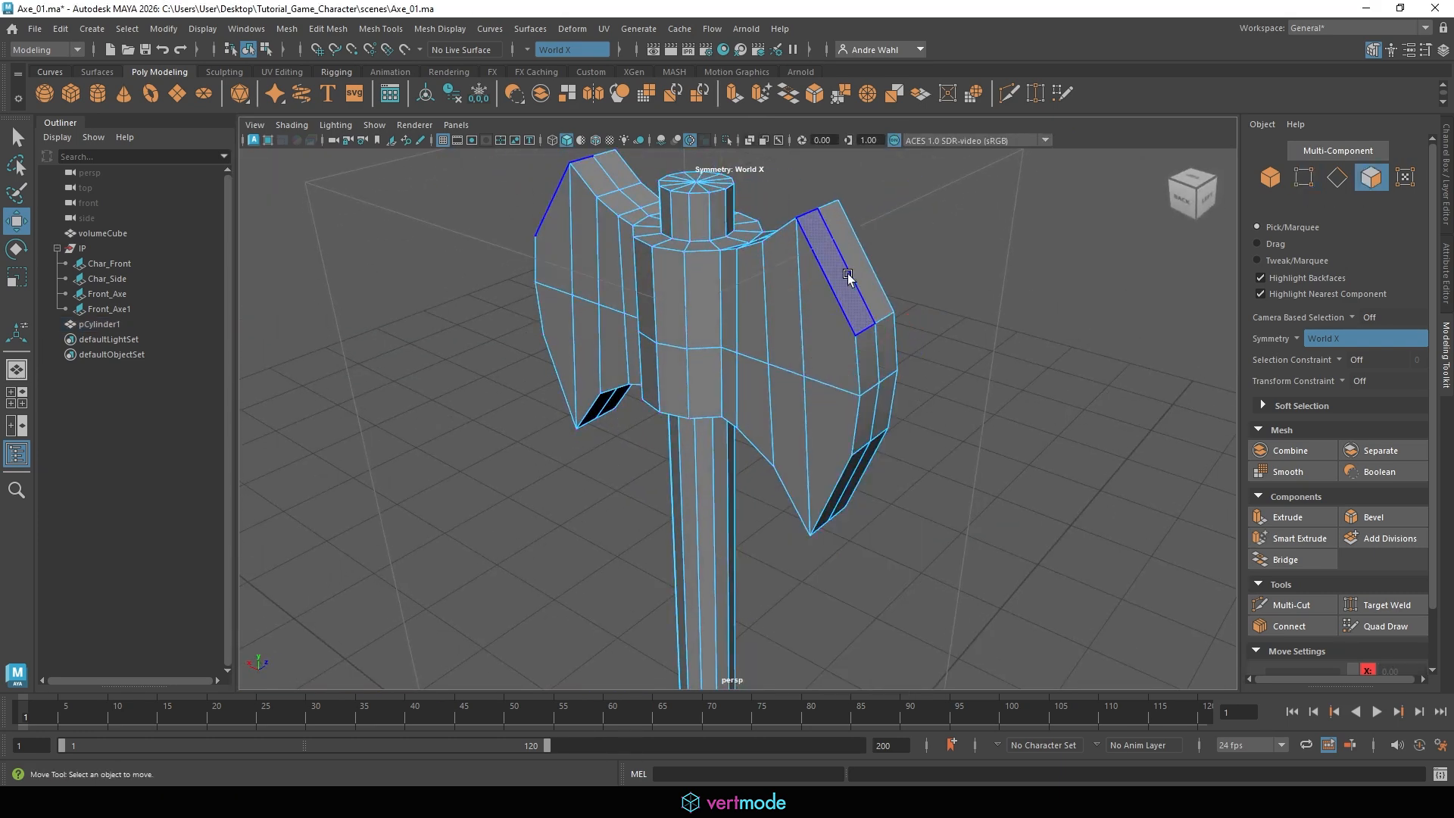
{"action": "left_click", "coordinate": [848, 274]}
{"action": "left_click", "coordinate": [875, 284], "text": "shift"}
{"action": "left_click", "coordinate": [881, 353], "text": "shift"}
{"action": "left_click", "coordinate": [869, 359], "text": "shift"}
{"action": "left_click", "coordinate": [869, 405], "text": "shift"}
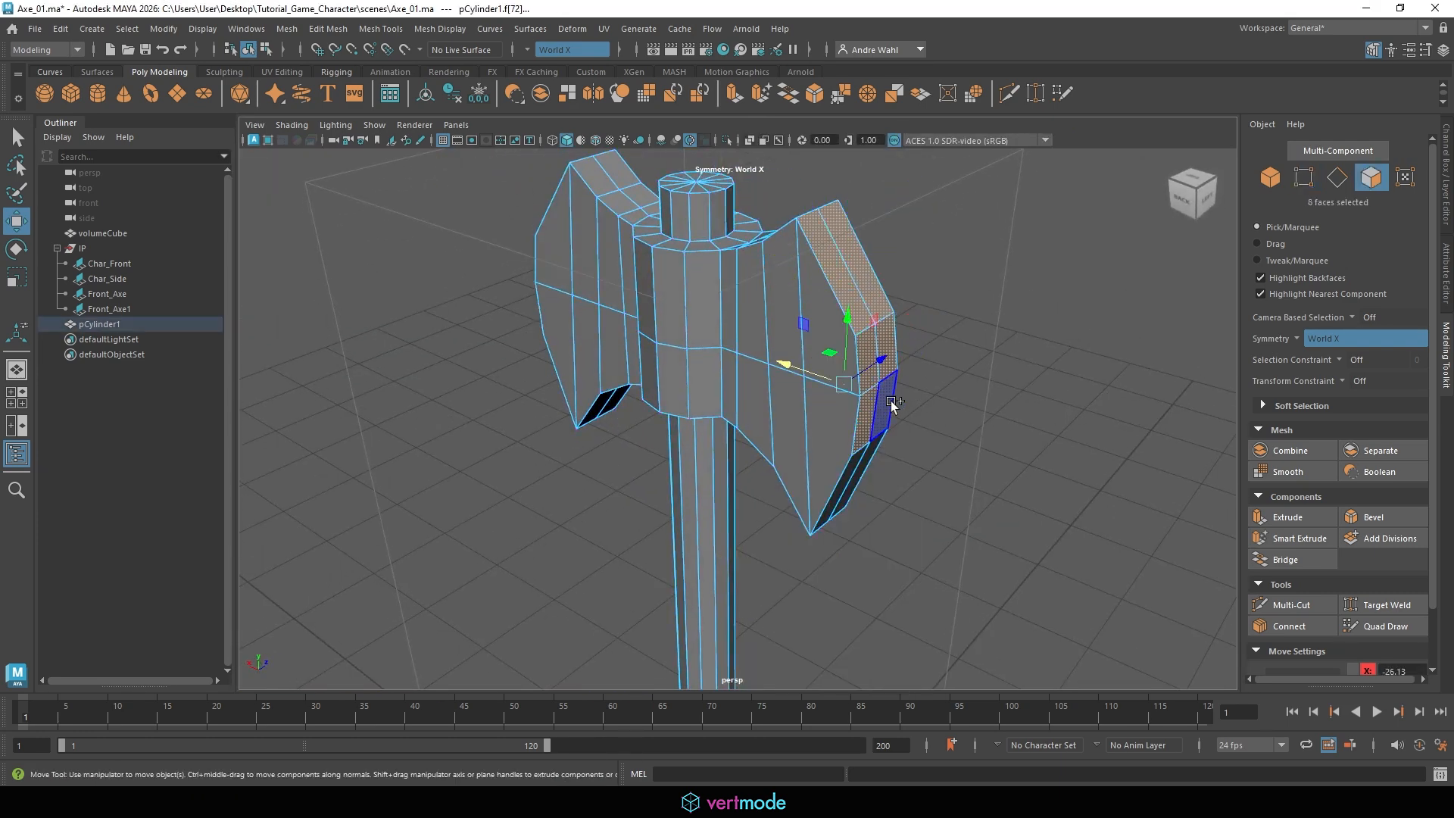
{"action": "left_click", "coordinate": [890, 402], "text": "shift"}
{"action": "left_click", "coordinate": [862, 467], "text": "shift"}
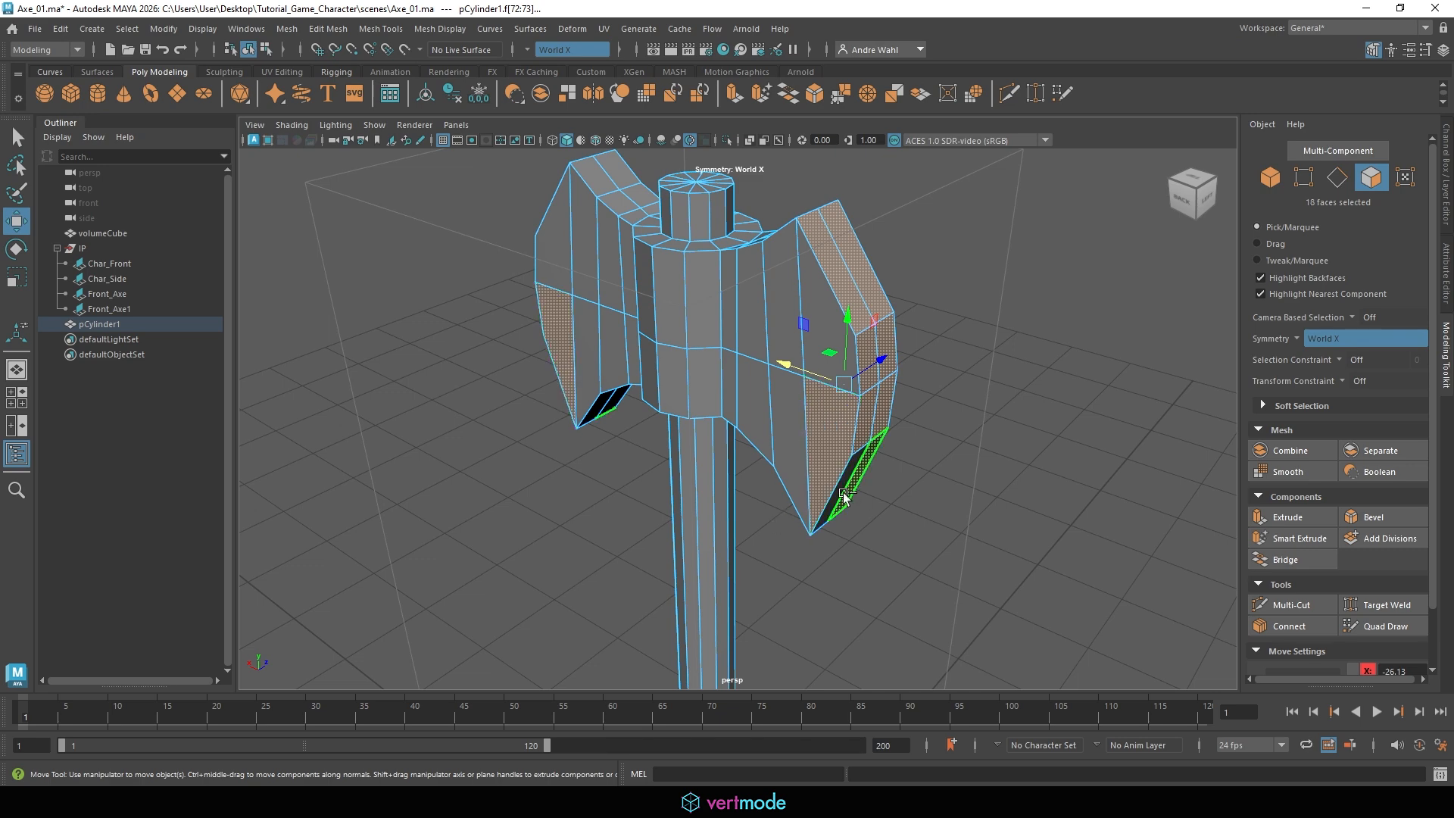
Extrude the selected rim faces outward from both blades in the front view.
{"action": "key", "text": "space"}
{"action": "key", "text": "space"}
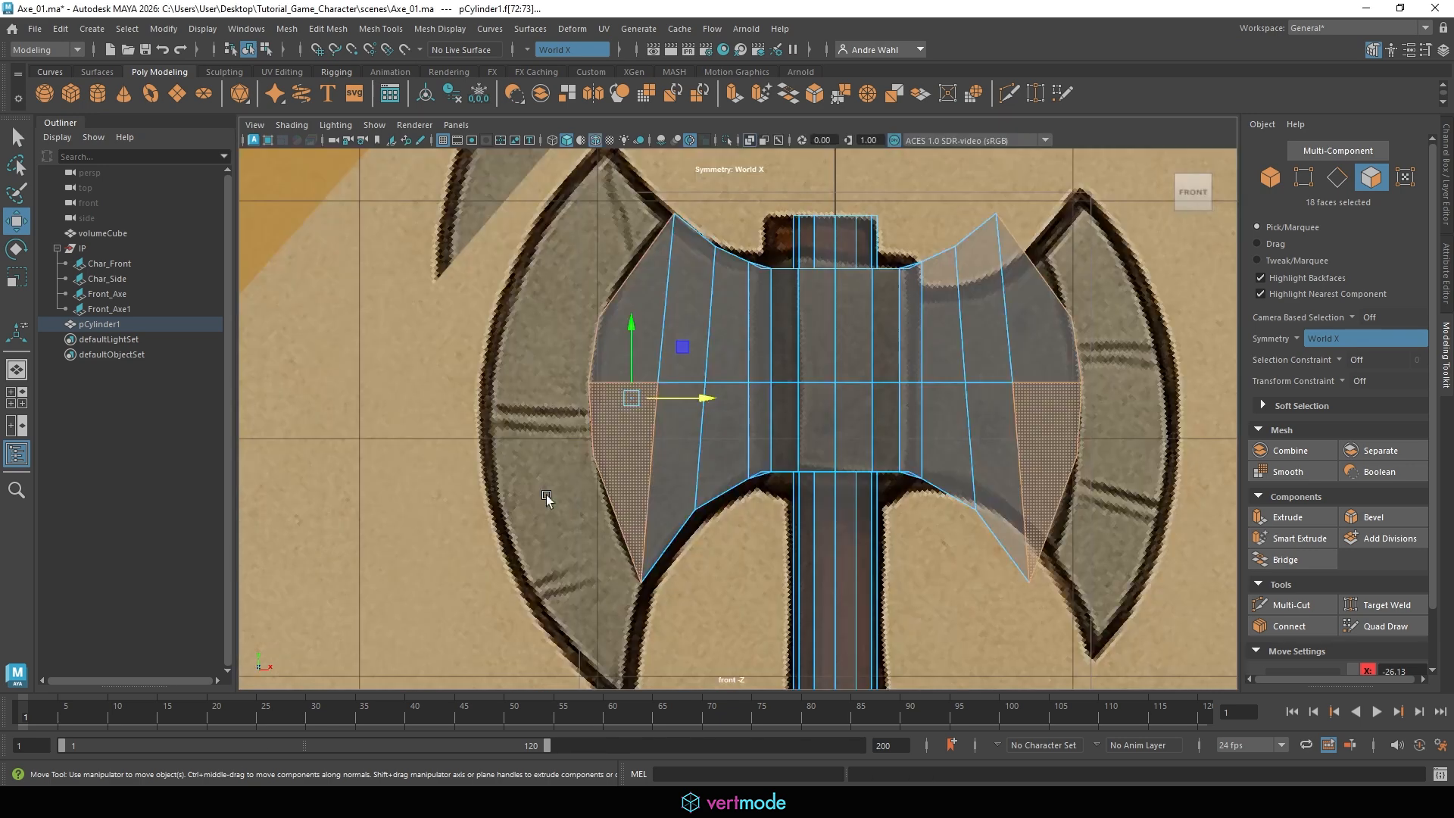
{"action": "scroll", "coordinate": [548, 495], "scroll_direction": "down", "scroll_amount": 1}
{"action": "middle_click_drag", "start_coordinate": [590, 456], "coordinate": [710, 434], "text": "alt"}
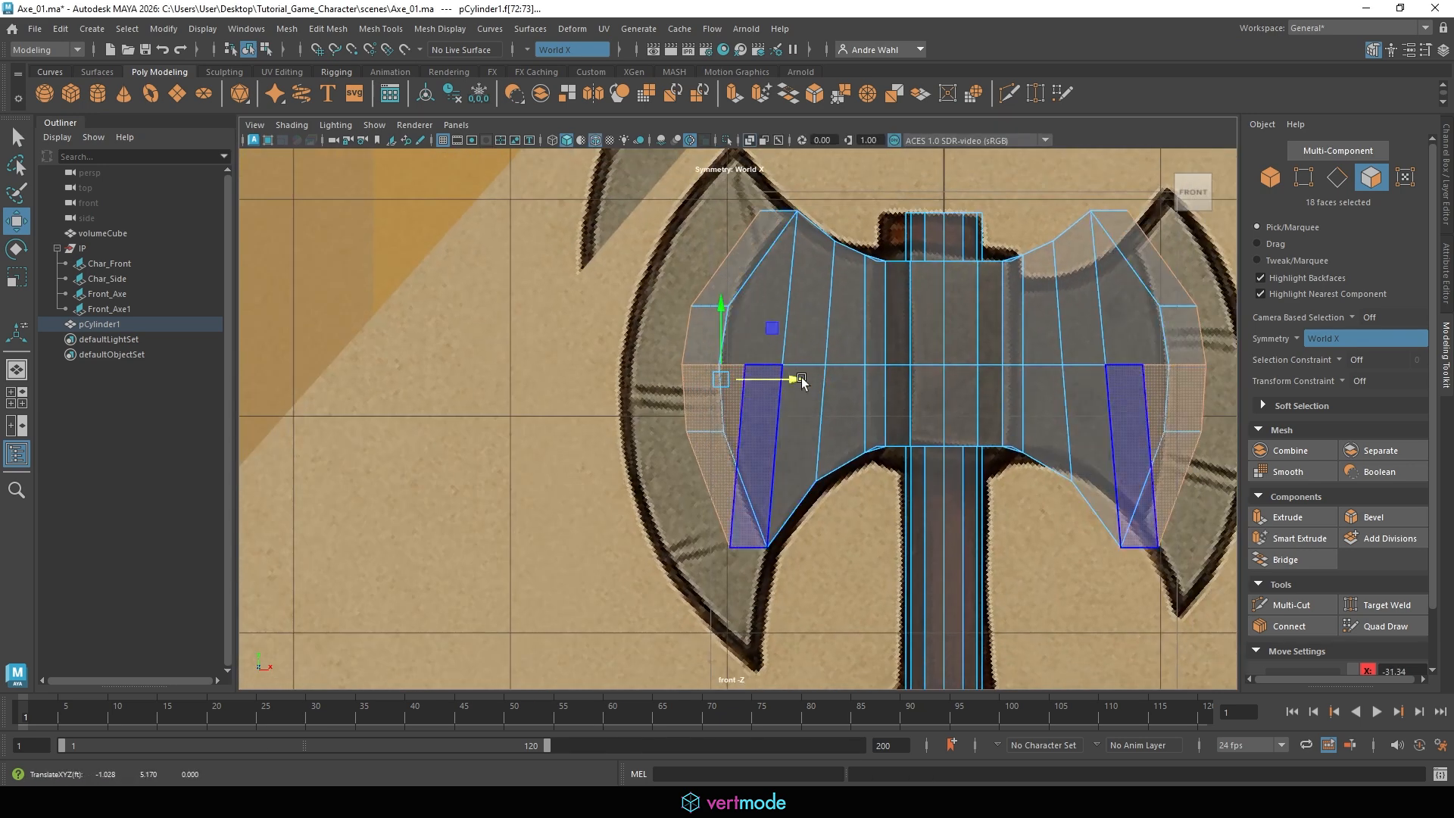
{"action": "left_click", "coordinate": [741, 448], "text": "ctrl"}
{"action": "left_click_drag", "start_coordinate": [814, 388], "coordinate": [748, 365], "text": "shift"}
Move the upper and lower corner vertices of the extruded blades onto the pointed blade tips in the reference.
{"action": "middle_click_drag", "start_coordinate": [730, 232], "coordinate": [723, 292], "text": "alt"}
{"action": "right_click_drag", "start_coordinate": [722, 283], "coordinate": [649, 284]}
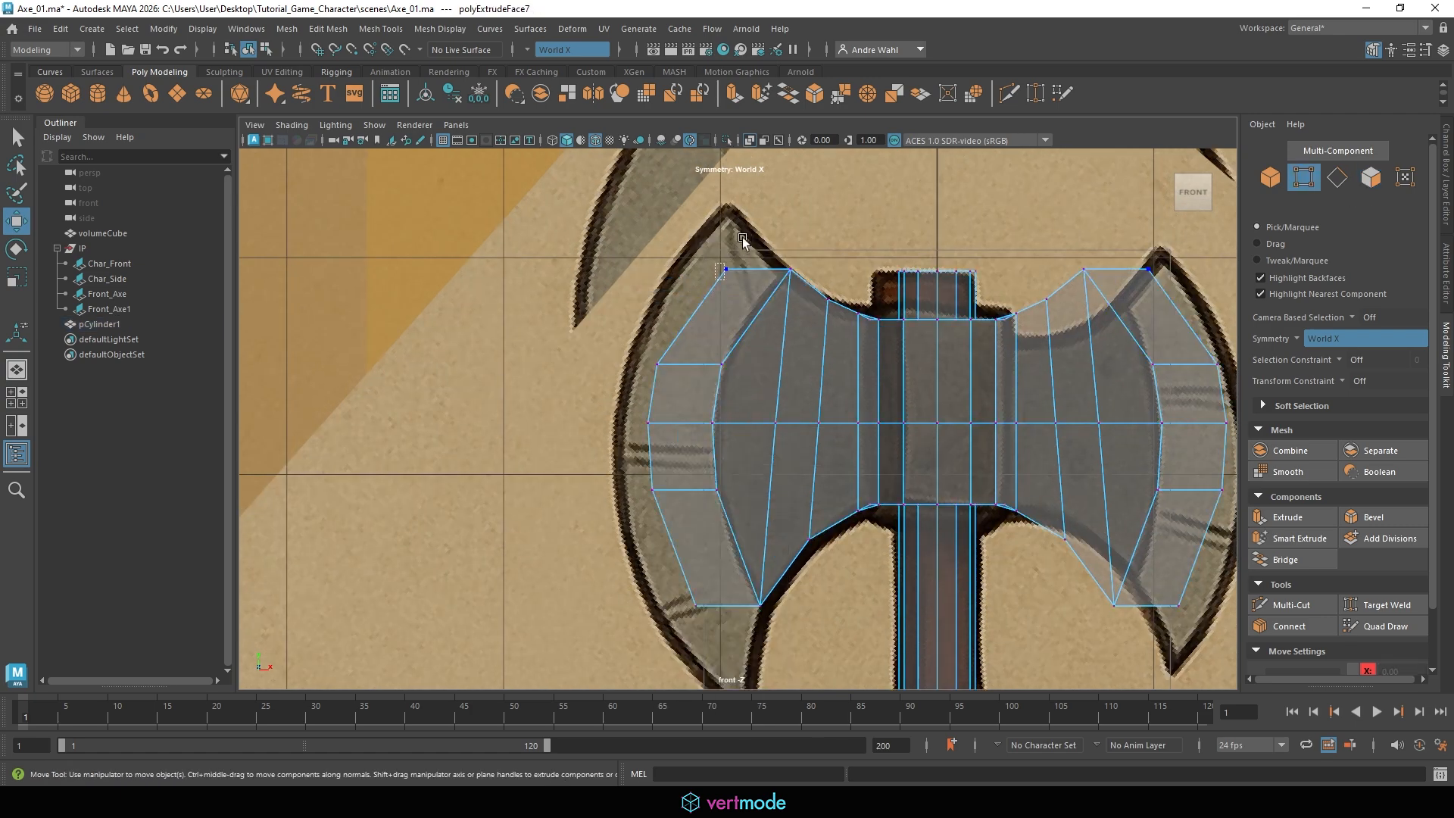
{"action": "left_click_drag", "start_coordinate": [742, 233], "coordinate": [726, 169]}
{"action": "middle_click_drag", "start_coordinate": [722, 442], "coordinate": [747, 242], "text": "alt"}
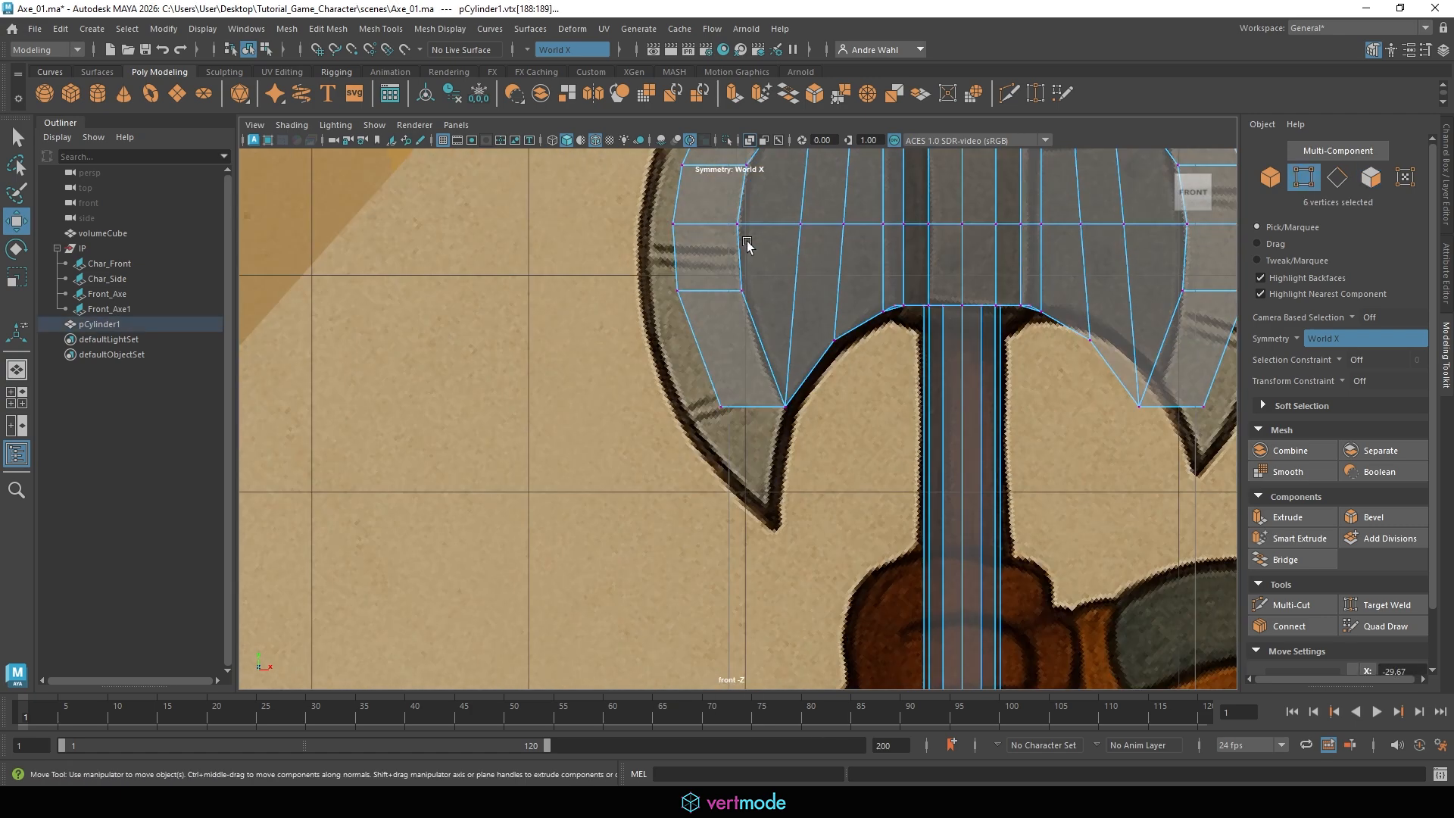
{"action": "left_click_drag", "start_coordinate": [746, 373], "coordinate": [745, 371]}
{"action": "middle_click_drag", "start_coordinate": [788, 406], "coordinate": [791, 493]}
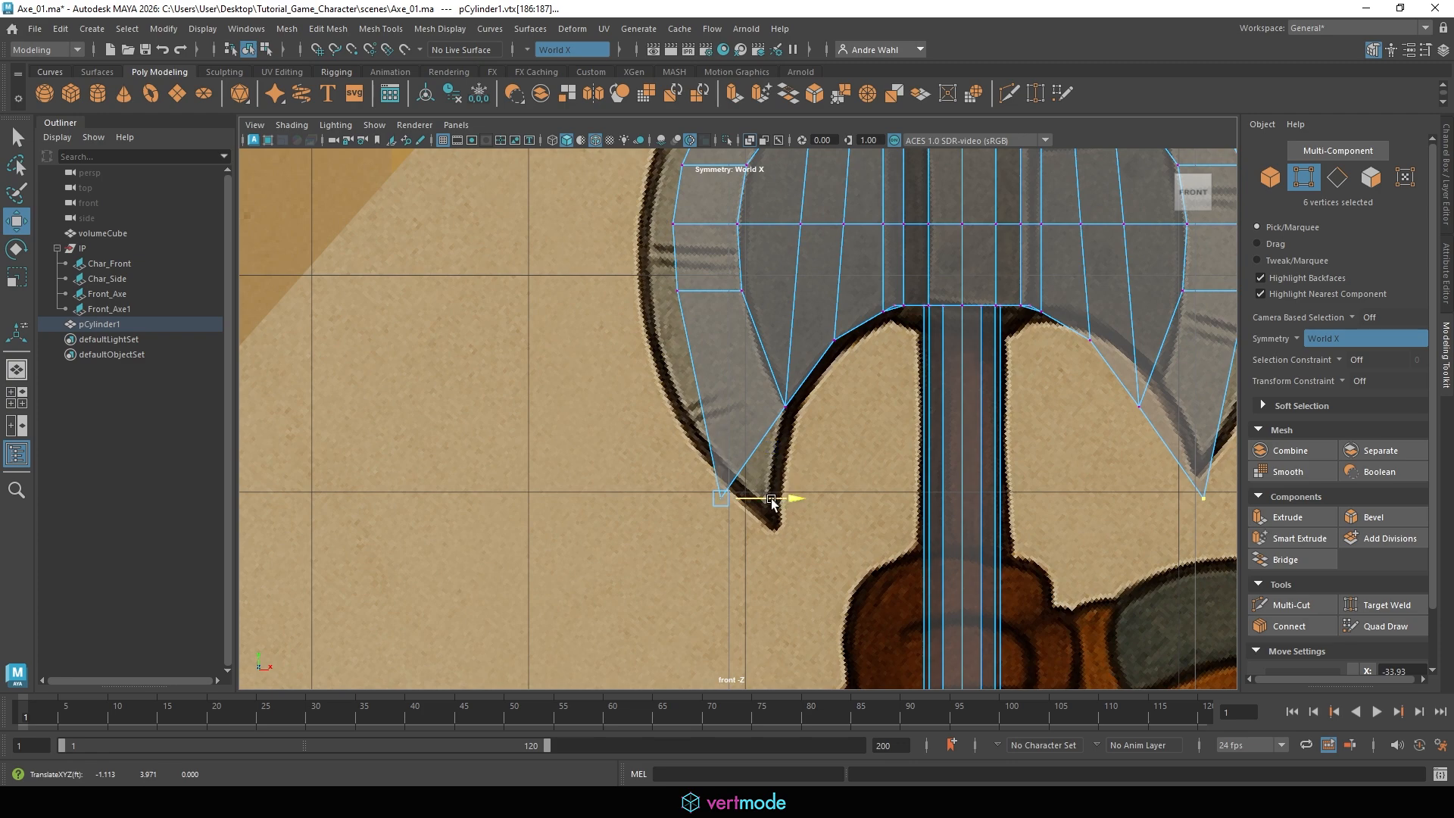
{"action": "left_click_drag", "start_coordinate": [772, 504], "coordinate": [824, 504]}
{"action": "left_click_drag", "start_coordinate": [777, 455], "coordinate": [777, 481]}
Move the lower, middle and upper outer-edge vertices of the blades onto the curved cutting edge in the reference.
{"action": "middle_click_drag", "start_coordinate": [618, 354], "coordinate": [633, 434], "text": "alt"}
{"action": "left_click_drag", "start_coordinate": [657, 416], "coordinate": [700, 349]}
{"action": "left_click_drag", "start_coordinate": [718, 371], "coordinate": [686, 371]}
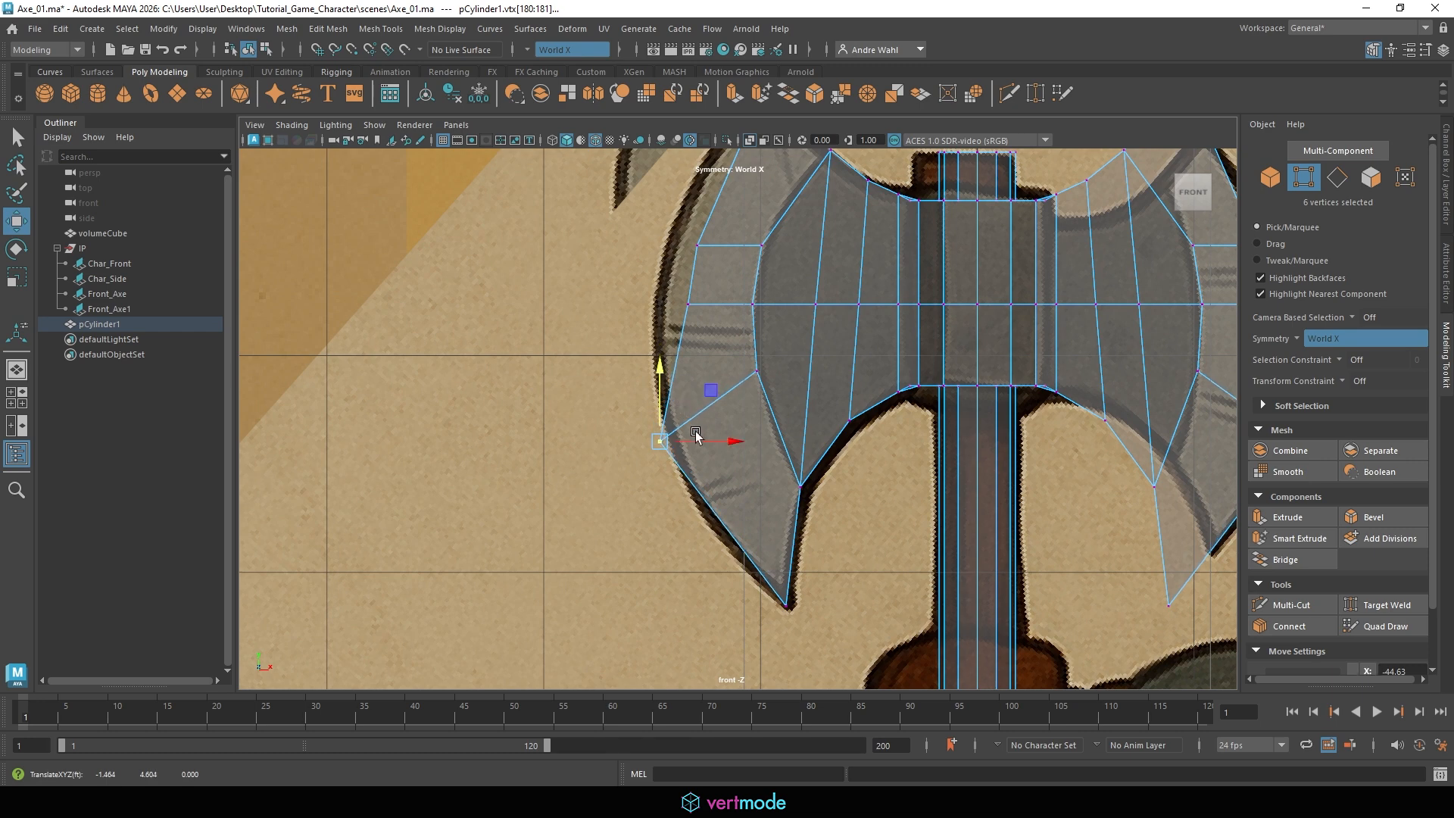
{"action": "mouse_move", "coordinate": [696, 434]}
{"action": "left_mouse_down"}
{"action": "mouse_move", "coordinate": [720, 450]}
{"action": "mouse_move", "coordinate": [705, 449]}
{"action": "left_mouse_up"}
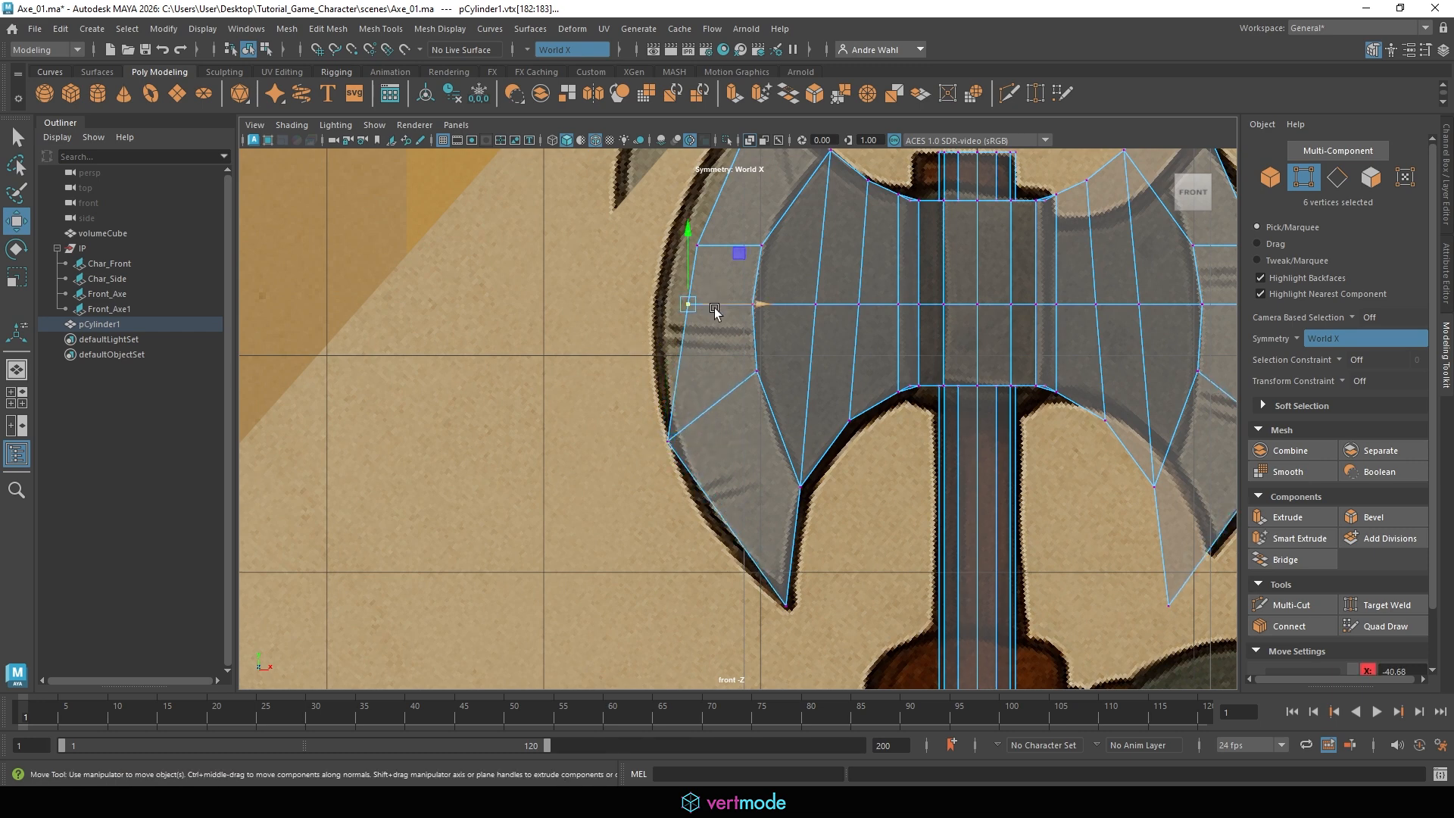
{"action": "left_click_drag", "start_coordinate": [714, 308], "coordinate": [680, 297]}
{"action": "middle_click_drag", "start_coordinate": [635, 238], "coordinate": [635, 341], "text": "alt"}
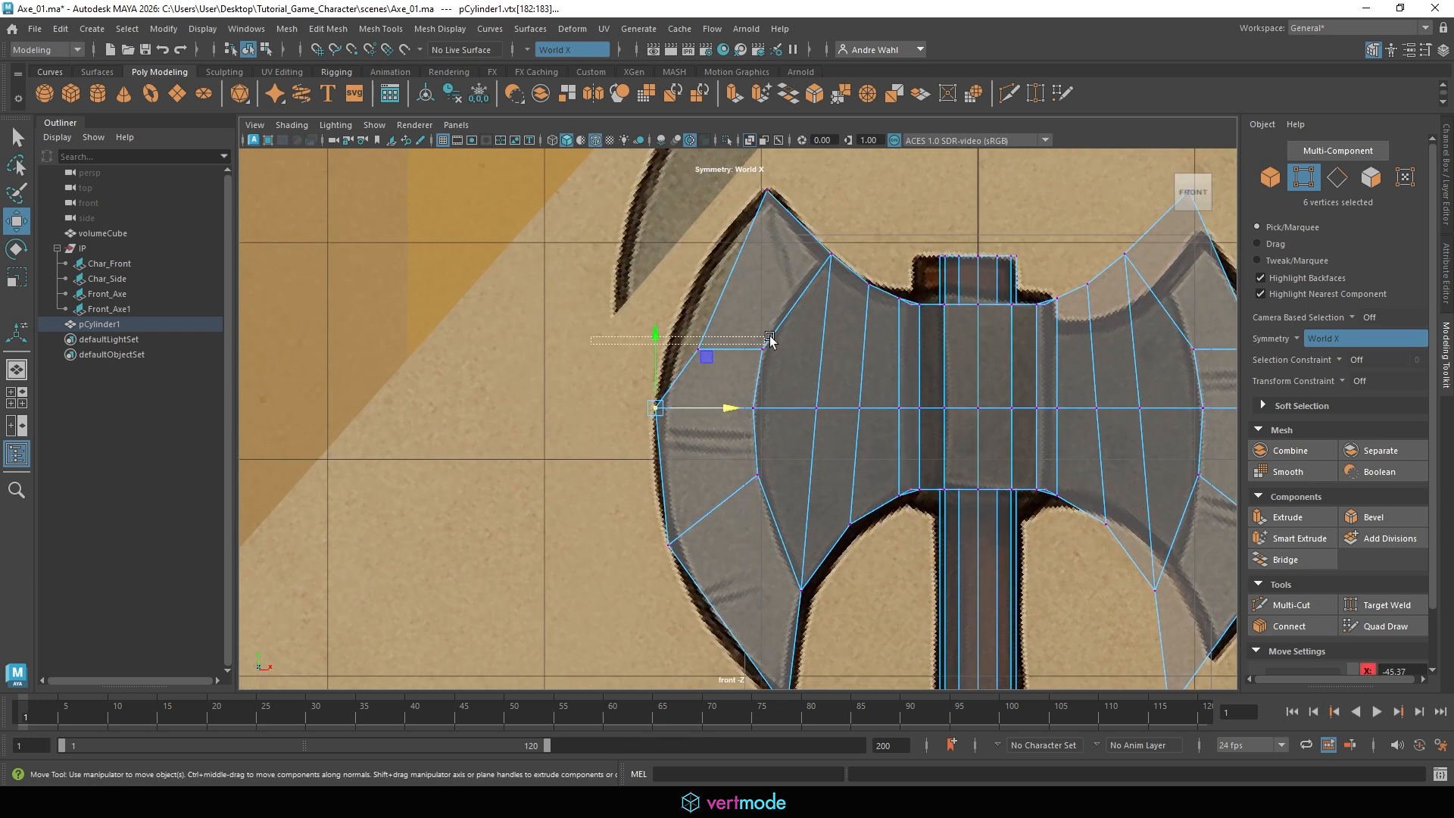
{"action": "left_click_drag", "start_coordinate": [698, 308], "coordinate": [695, 246]}
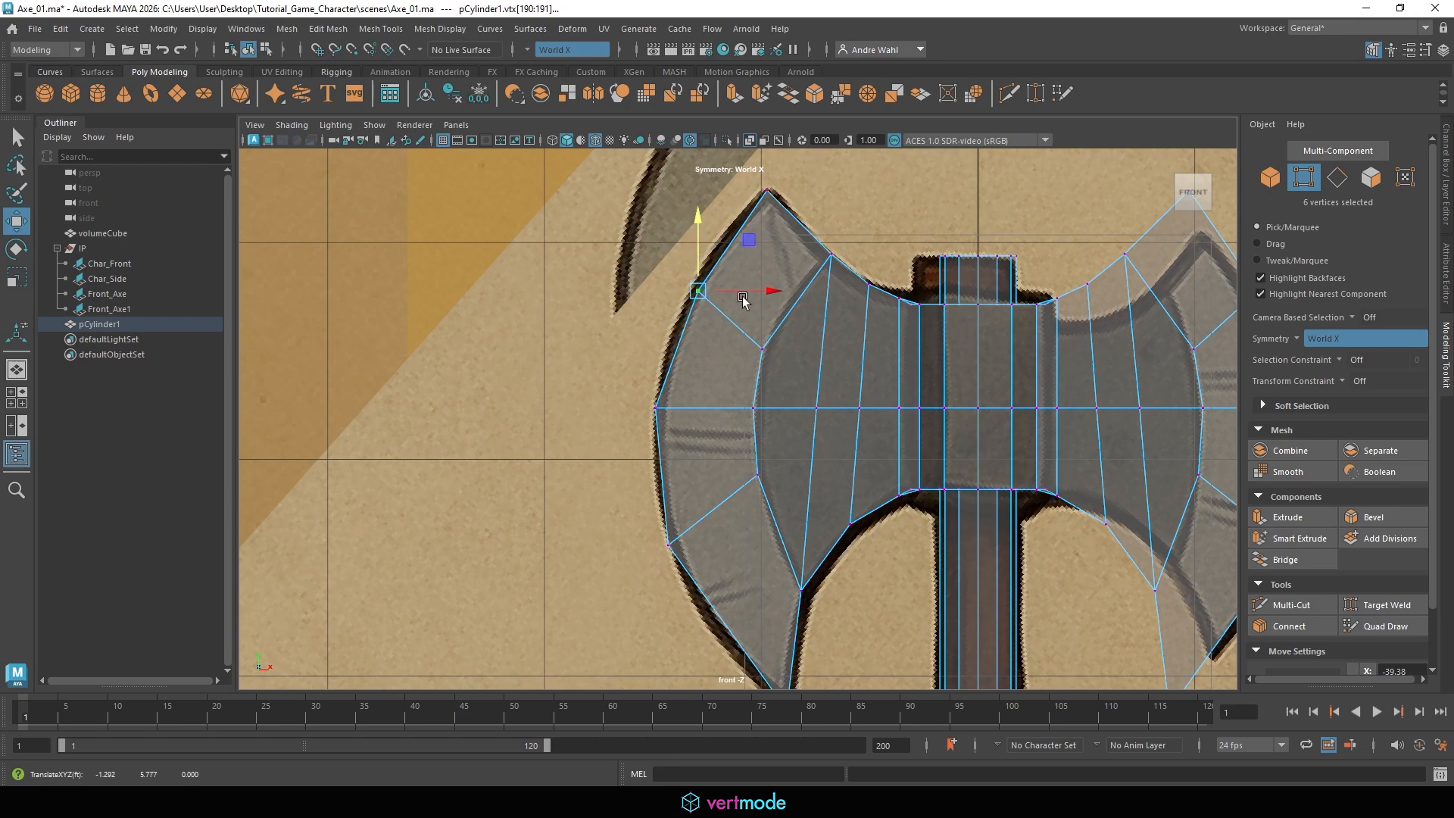
{"action": "left_click_drag", "start_coordinate": [742, 301], "coordinate": [740, 234]}
{"action": "middle_click_drag", "start_coordinate": [850, 364], "coordinate": [775, 225], "text": "alt"}
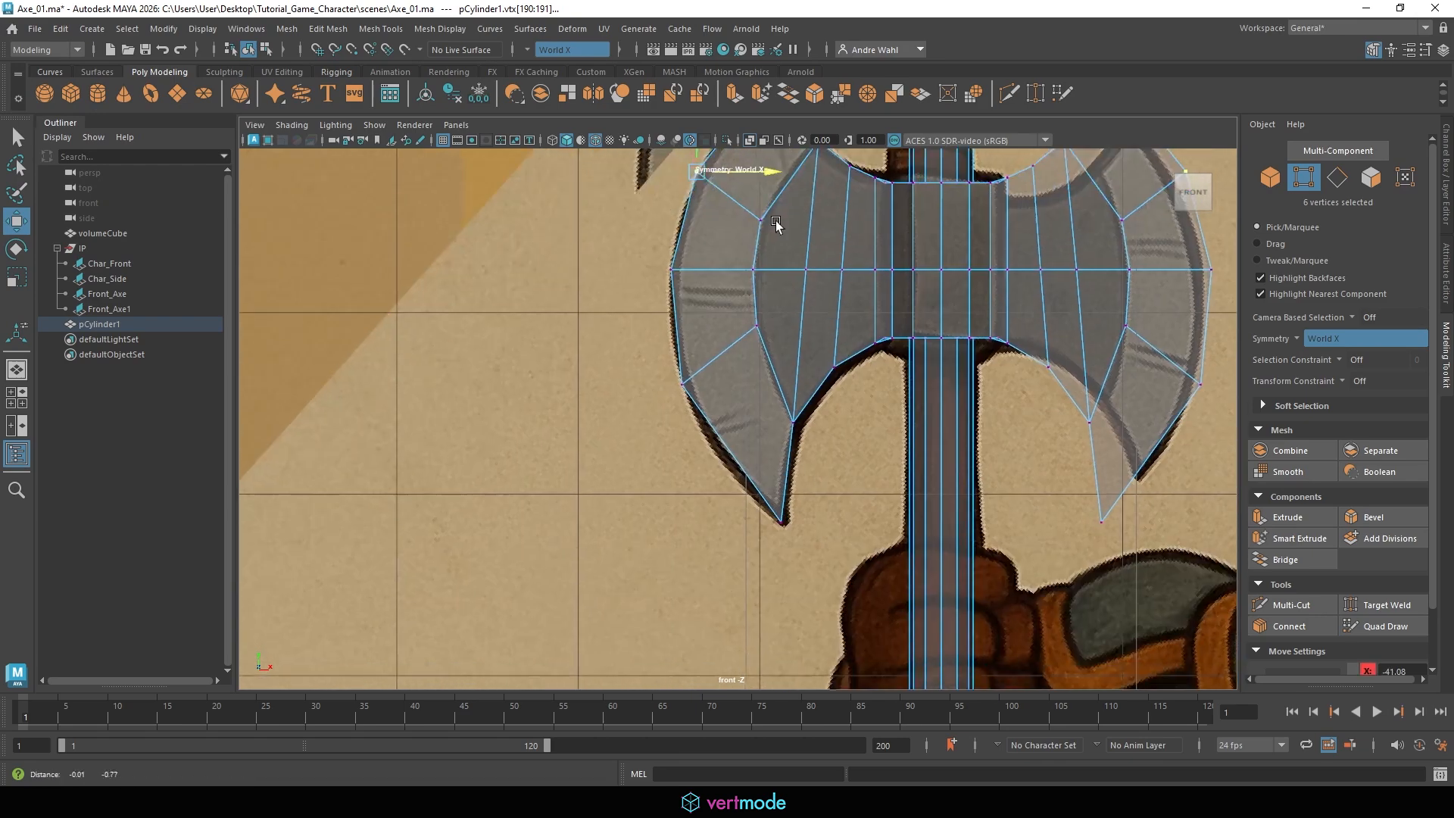
{"action": "left_click_drag", "start_coordinate": [665, 426], "coordinate": [735, 383]}
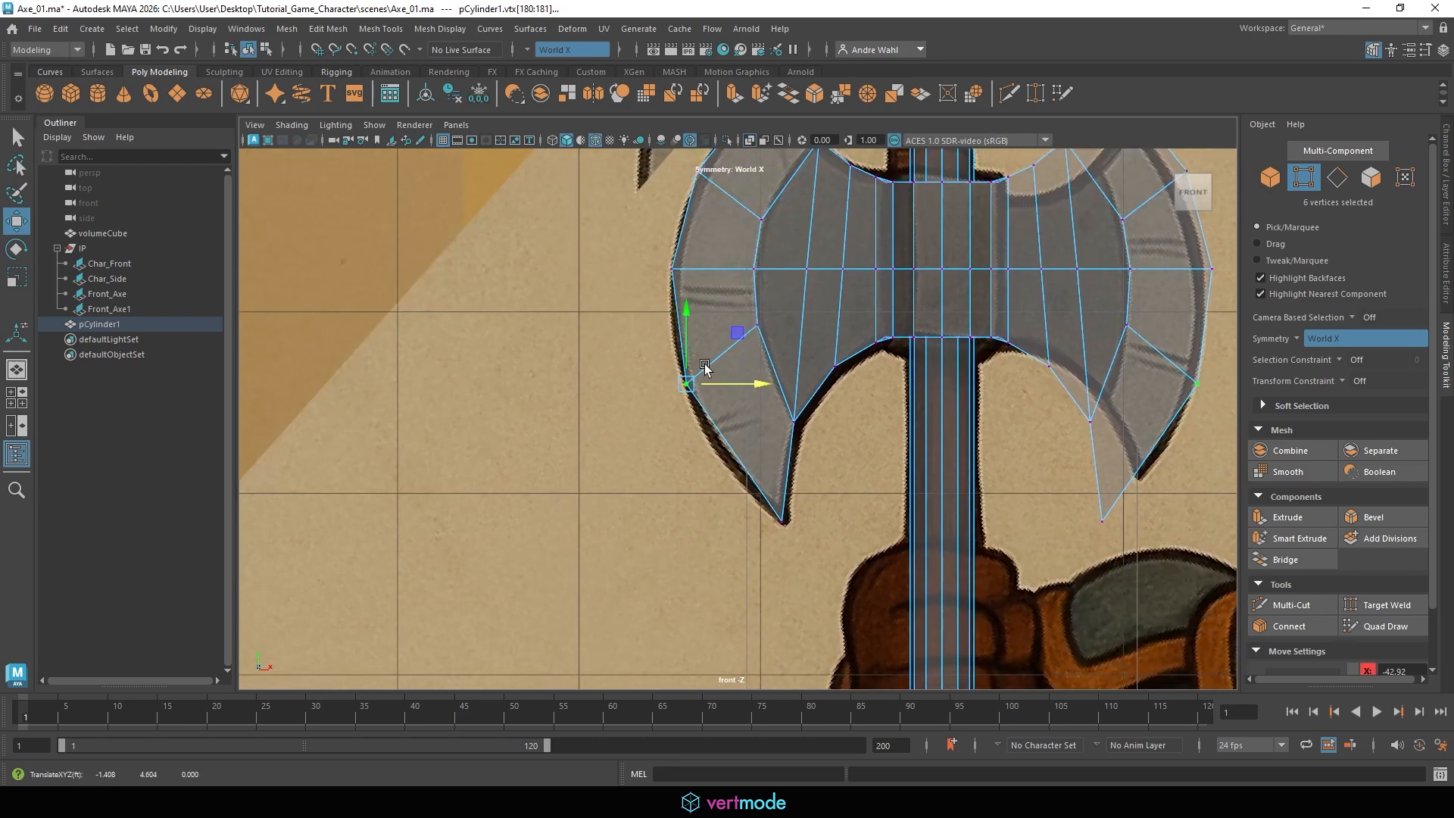
Examine the whole axe in object mode from several angles and compare its outline with the front reference.
{"action": "key", "text": "space"}
{"action": "key", "text": "space"}
{"action": "left_click_drag", "start_coordinate": [986, 322], "coordinate": [946, 341], "text": "alt"}
{"action": "key", "text": "F8"}
{"action": "left_click", "coordinate": [554, 371]}
{"action": "left_click_drag", "start_coordinate": [554, 370], "coordinate": [768, 391], "text": "alt"}
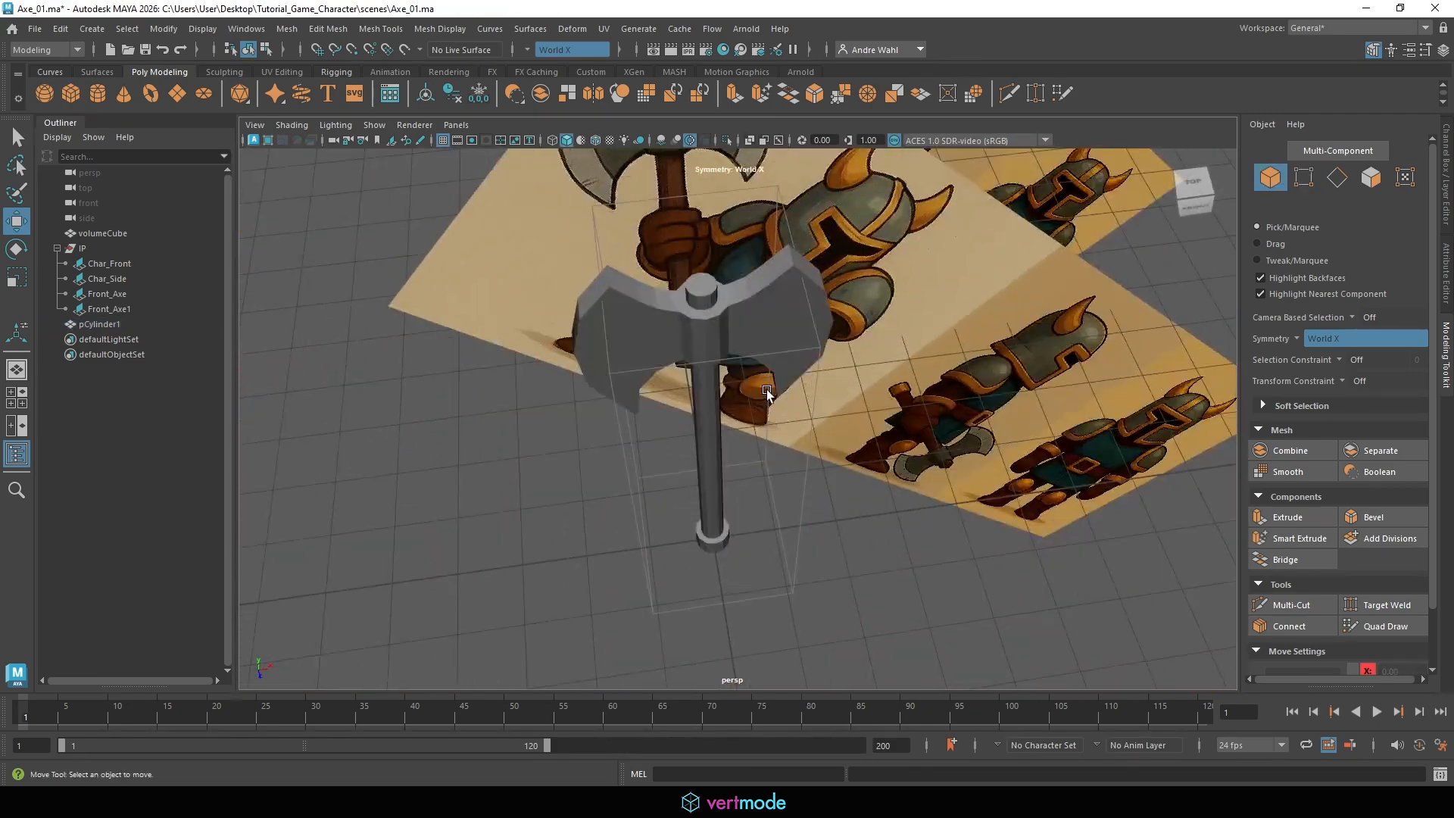
{"action": "left_click", "coordinate": [680, 321]}
{"action": "left_click_drag", "start_coordinate": [680, 322], "coordinate": [753, 266], "text": "alt"}
{"action": "key", "text": "space"}
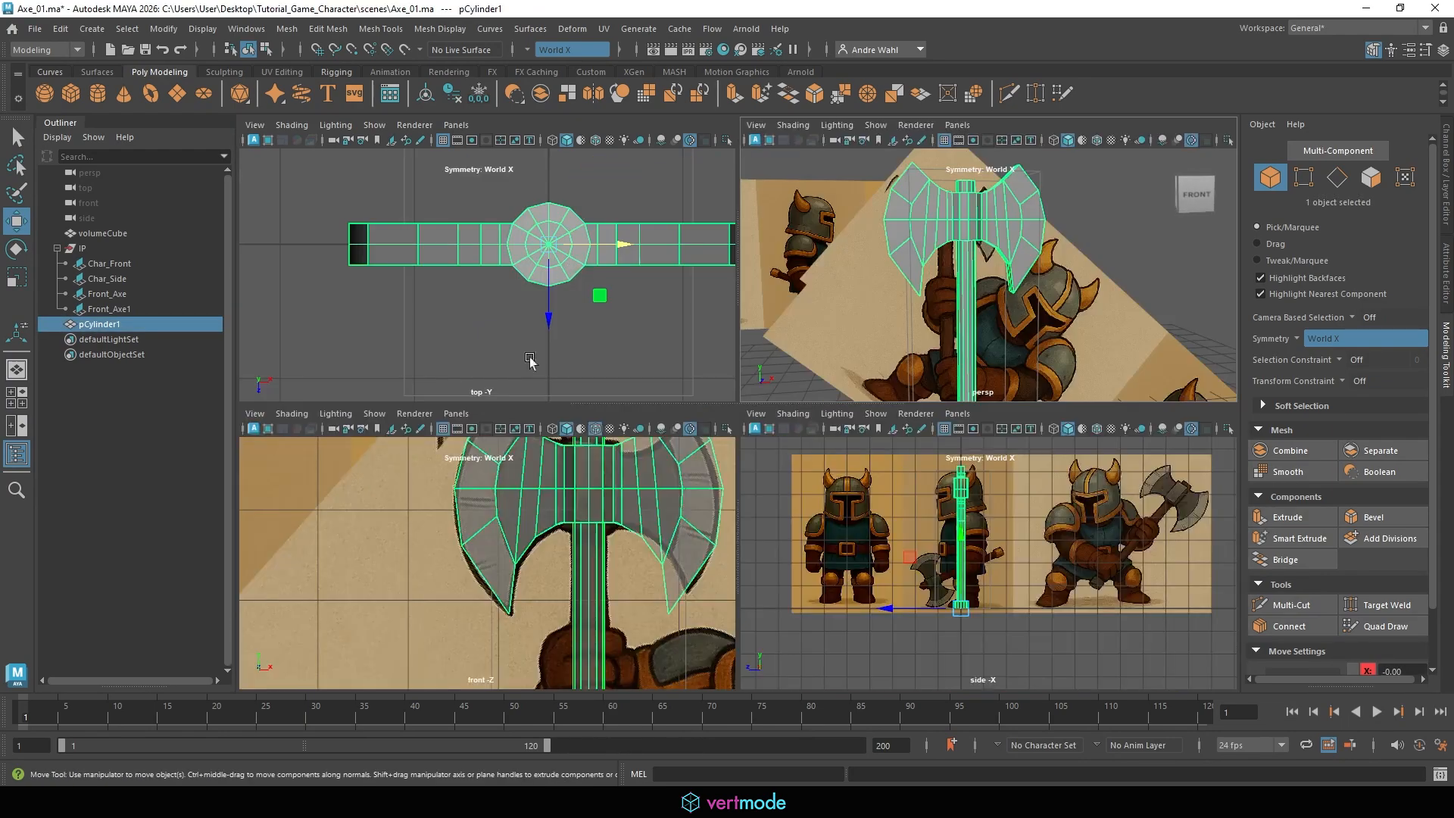
{"action": "key", "text": "space"}
{"action": "middle_click_drag", "start_coordinate": [656, 384], "coordinate": [648, 488], "text": "alt"}
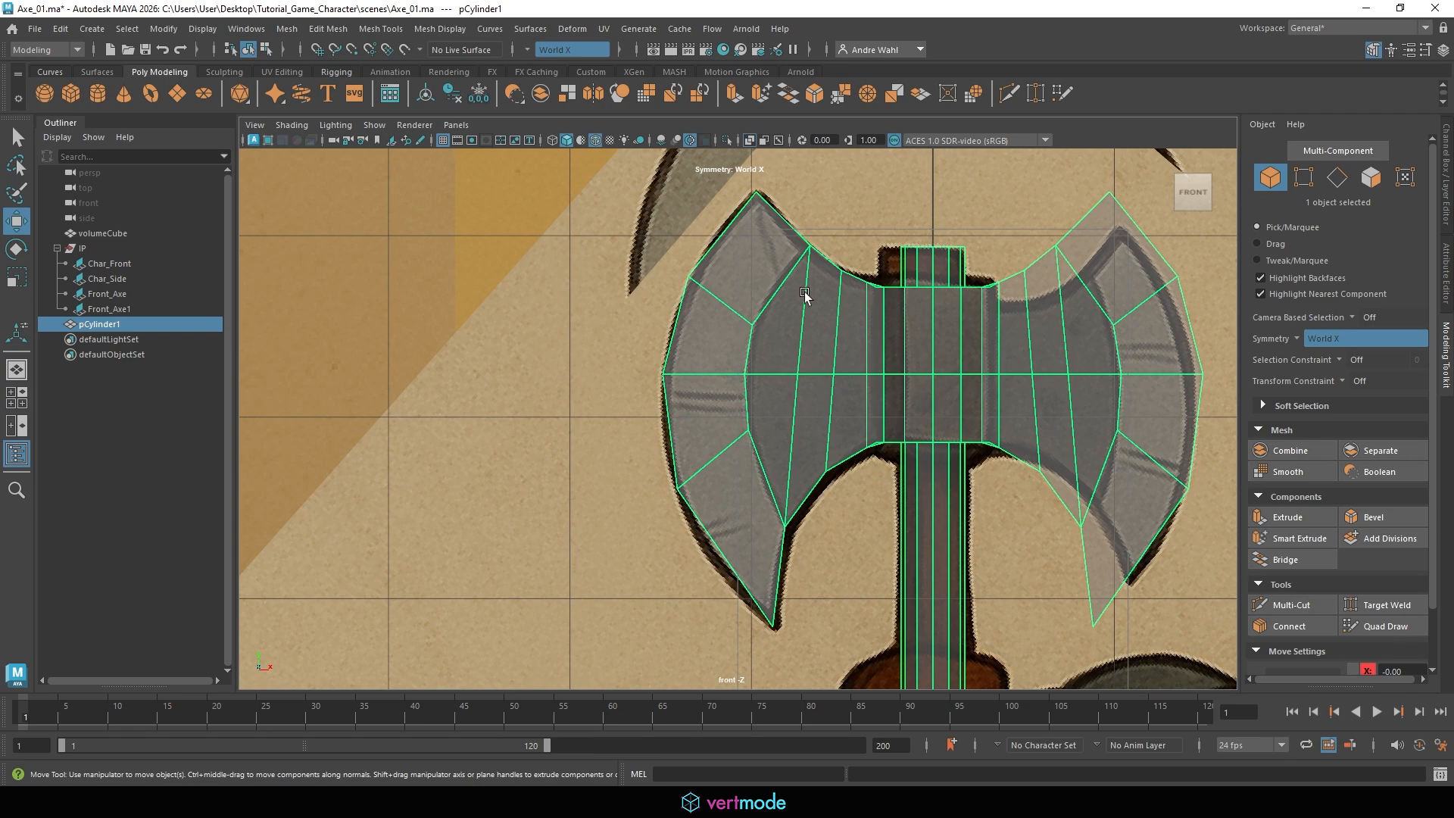
{"action": "right_click_drag", "start_coordinate": [805, 299], "coordinate": [880, 318], "text": "alt"}
{"action": "key", "text": "space"}
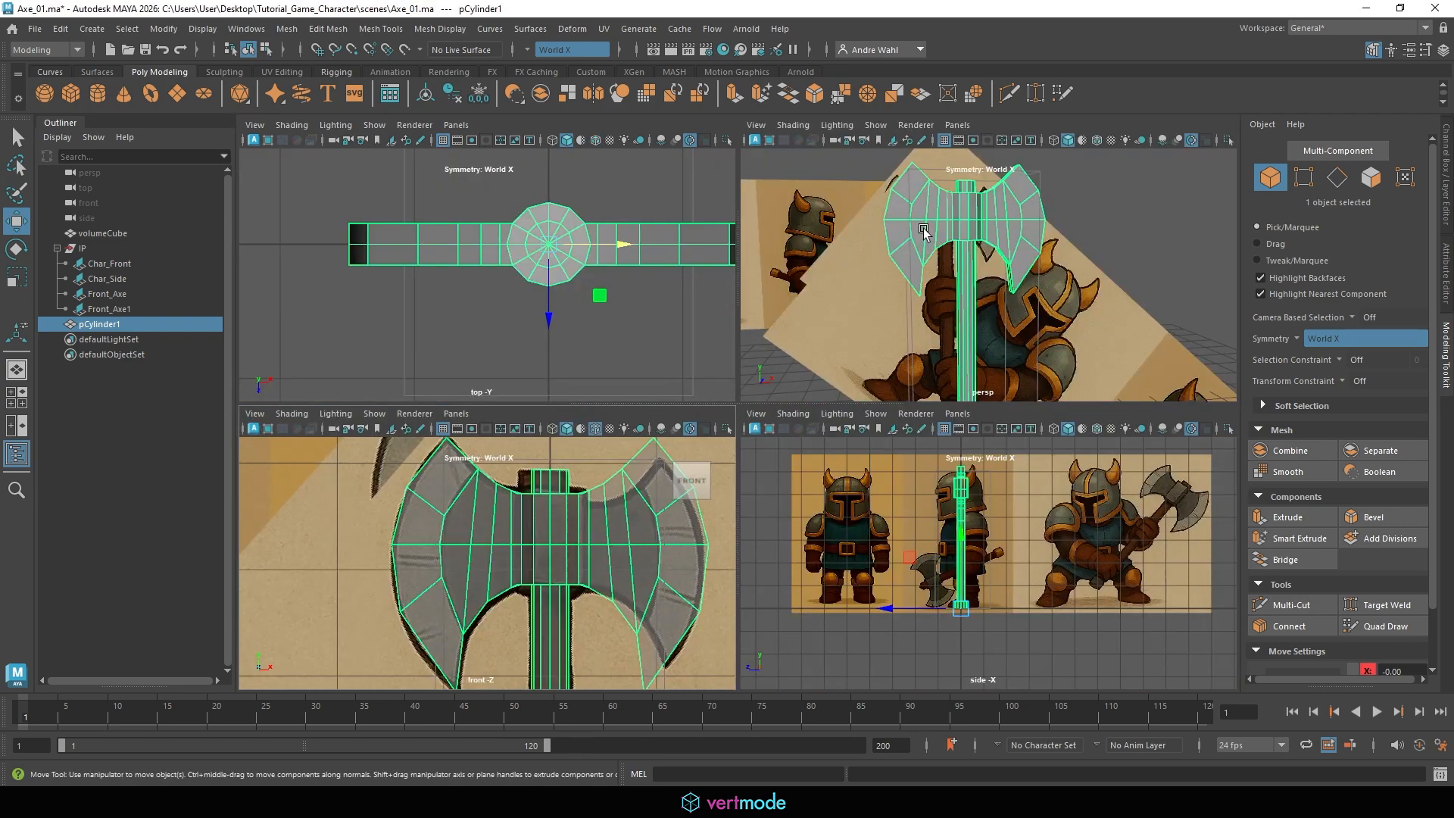
{"action": "key", "text": "space"}
{"action": "right_click_drag", "start_coordinate": [1060, 325], "coordinate": [1191, 353], "text": "alt"}
{"action": "key", "text": "f"}
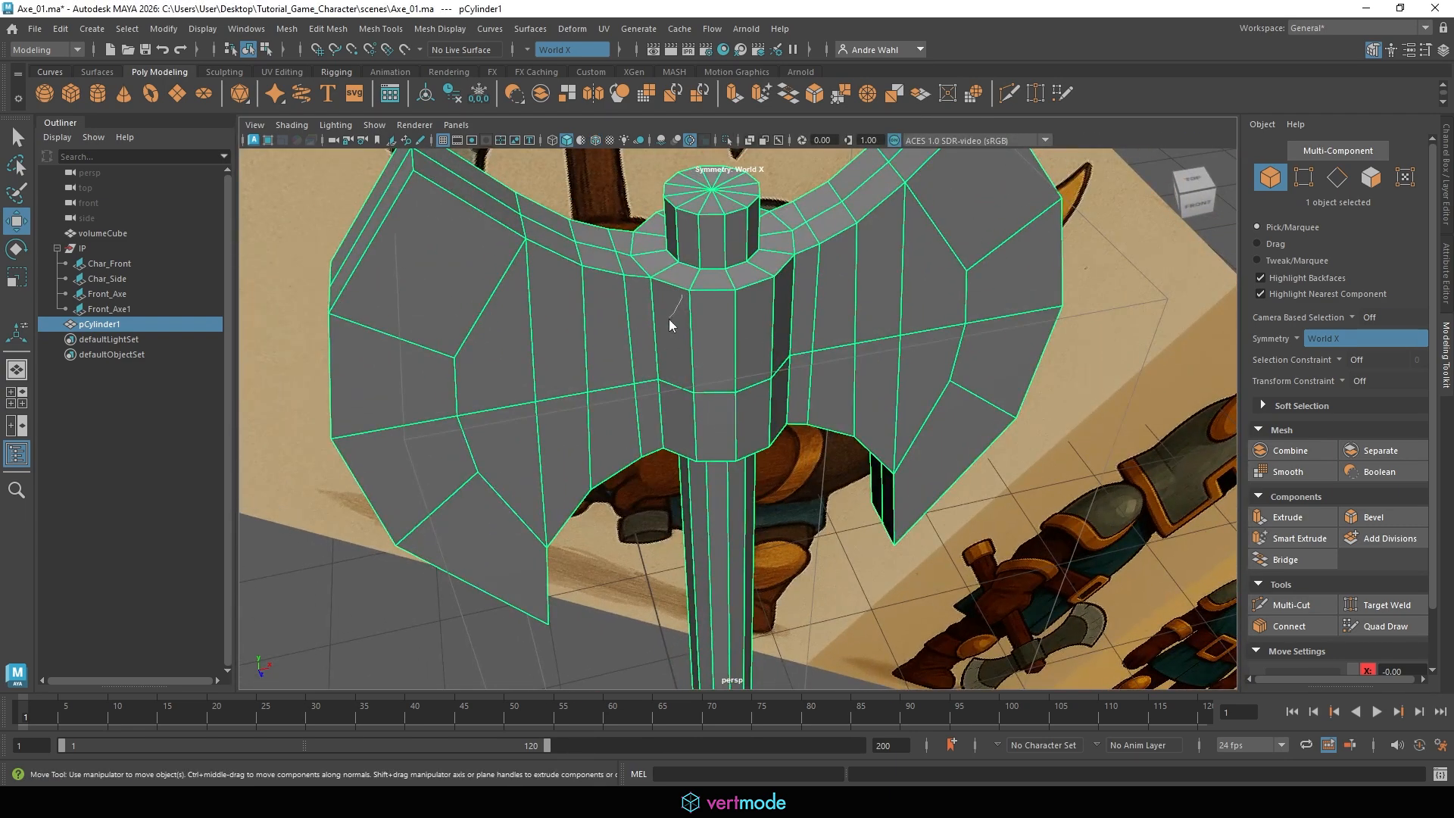
Select the ring of faces on top of the axe head's central collar.
{"action": "right_click_drag", "start_coordinate": [670, 326], "coordinate": [674, 333]}
{"action": "left_click", "coordinate": [698, 265]}
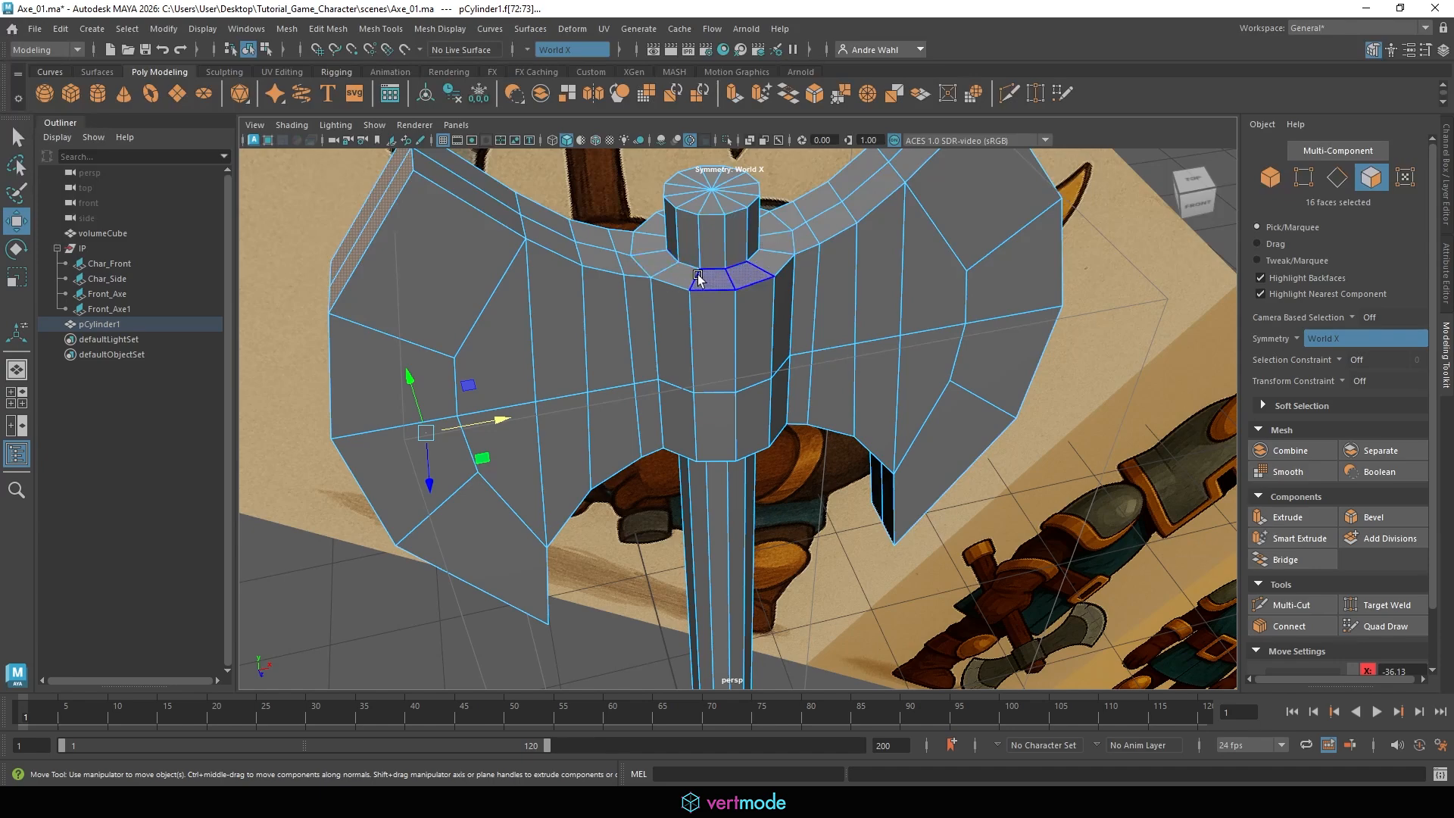
{"action": "left_click", "coordinate": [700, 278]}
{"action": "left_click", "coordinate": [676, 274], "text": "shift"}
{"action": "left_click", "coordinate": [649, 250], "text": "shift"}
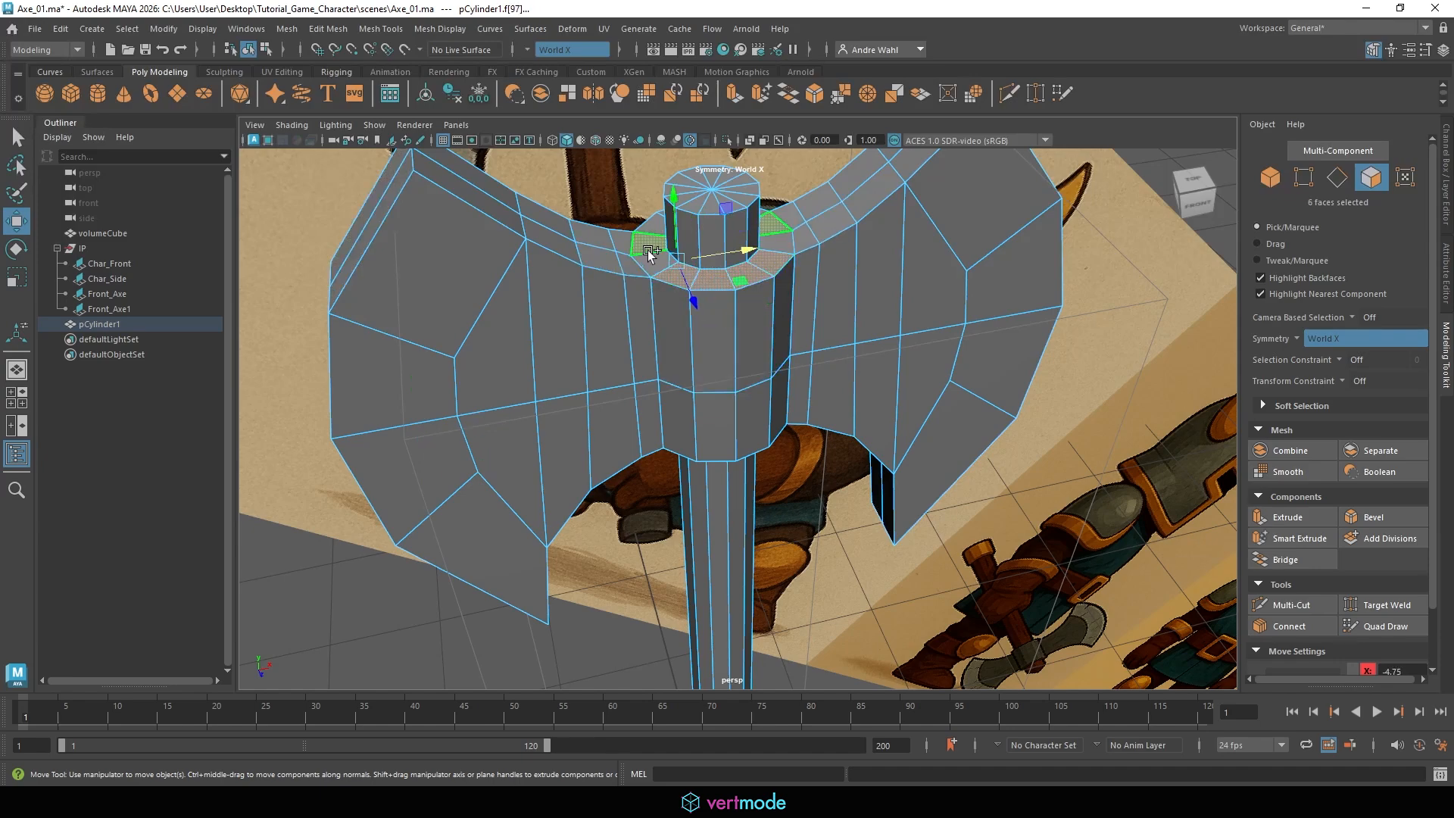
{"action": "left_click", "coordinate": [653, 230], "text": "shift"}
{"action": "left_click_drag", "start_coordinate": [652, 229], "coordinate": [974, 346], "text": "alt"}
{"action": "left_click", "coordinate": [808, 346], "text": "shift"}
{"action": "left_click_drag", "start_coordinate": [830, 302], "coordinate": [866, 323], "text": "alt"}
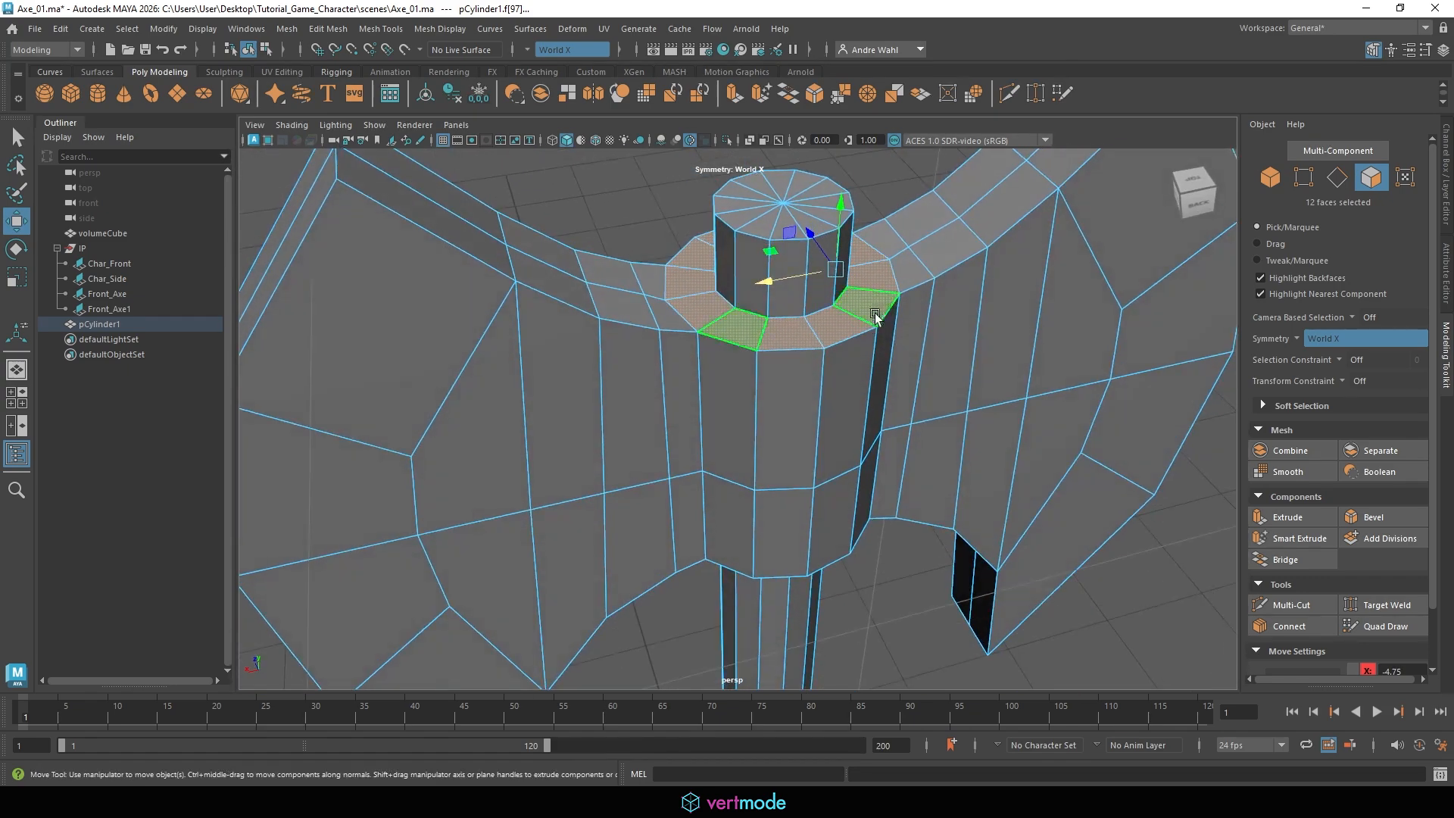
Switch to the reference artwork to study the axe head, and compare it with the model from several angles.
{"action": "key", "text": "alt+Tab"}
{"action": "right_click_drag", "start_coordinate": [340, 341], "coordinate": [1066, 329]}
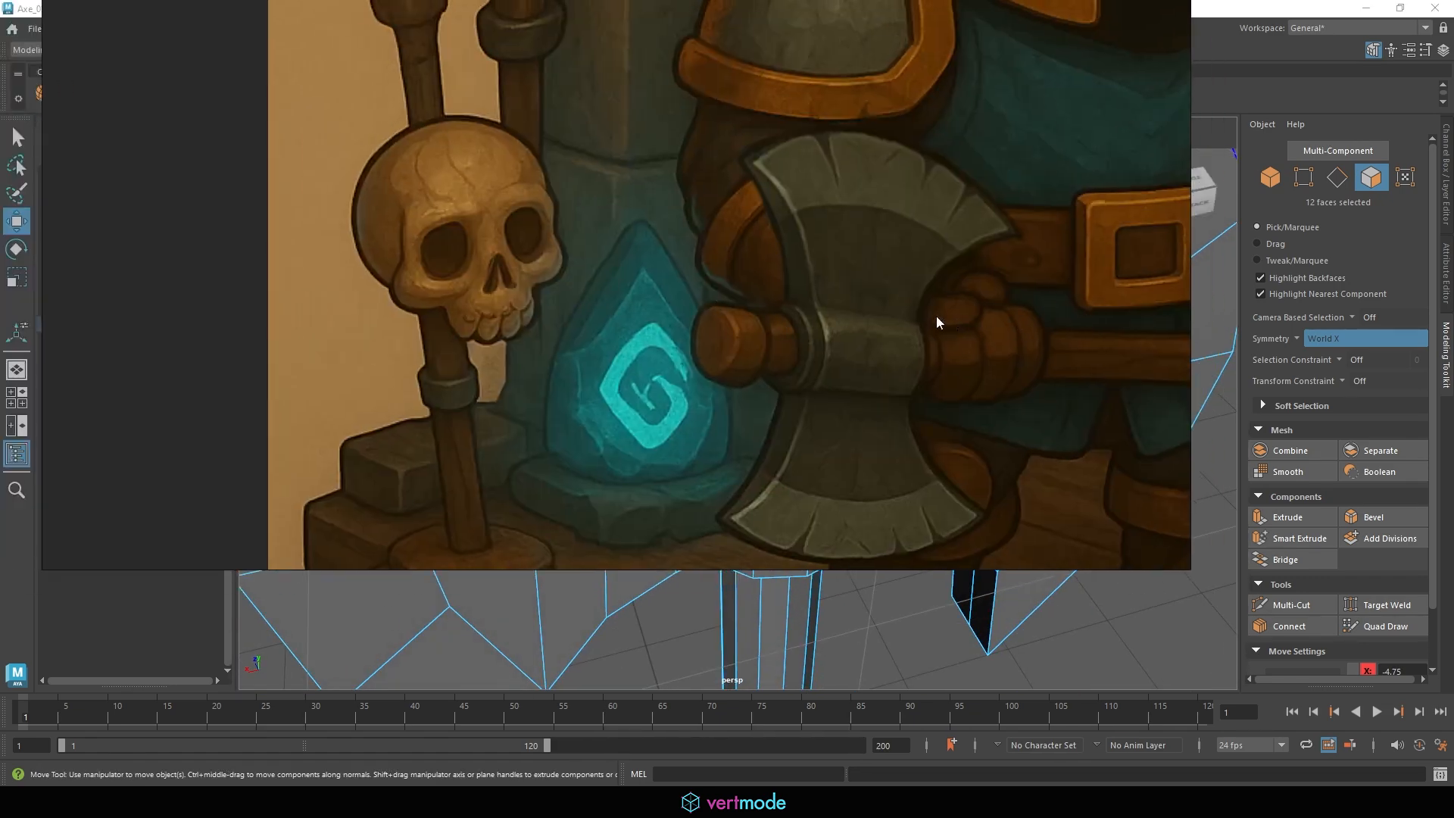
{"action": "right_click_drag", "start_coordinate": [936, 317], "coordinate": [0, 309]}
{"action": "left_click_drag", "start_coordinate": [827, 279], "coordinate": [829, 334], "text": "alt"}
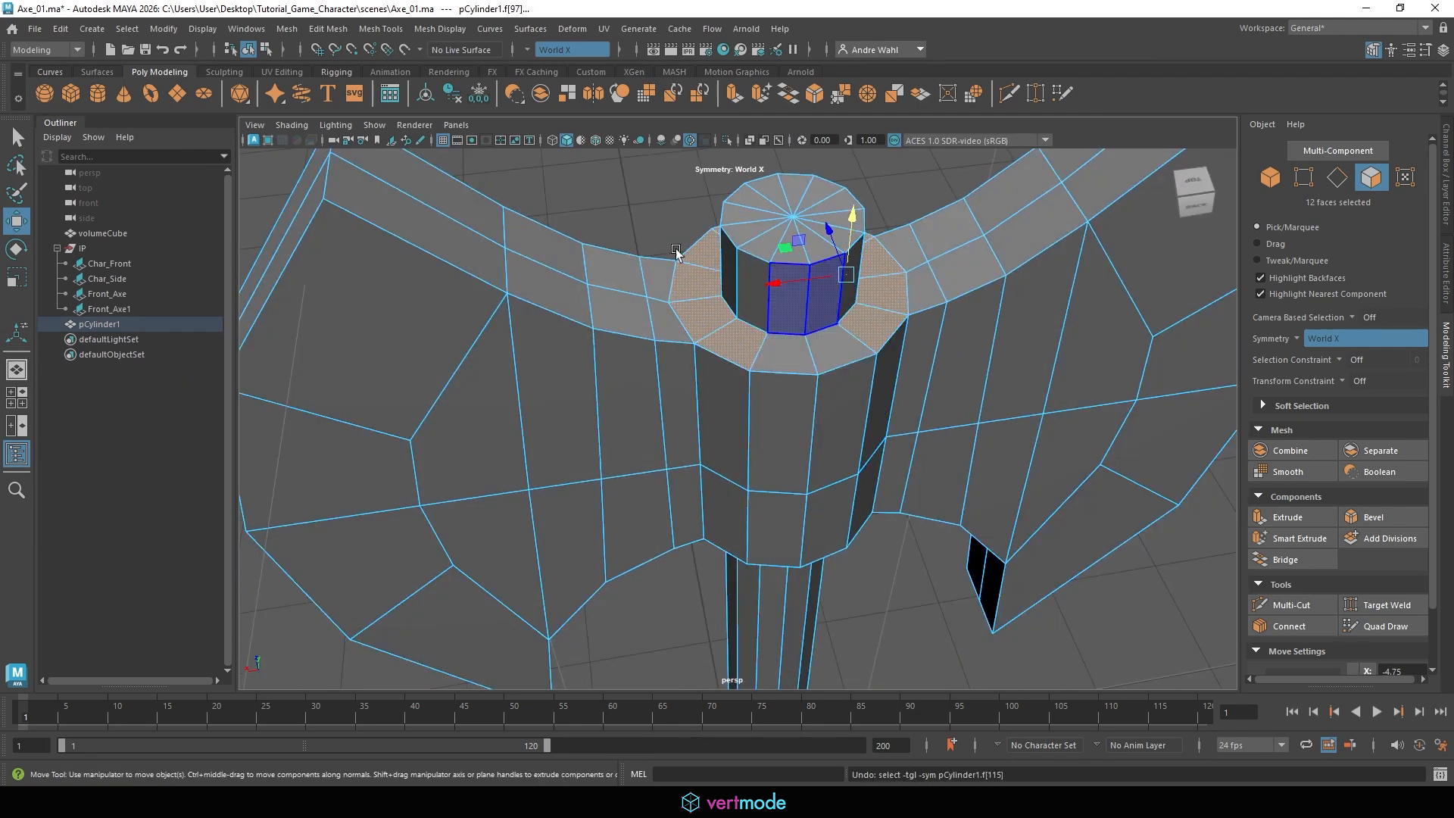
{"action": "left_click", "coordinate": [827, 286]}
{"action": "left_click_drag", "start_coordinate": [828, 286], "coordinate": [799, 242], "text": "alt"}
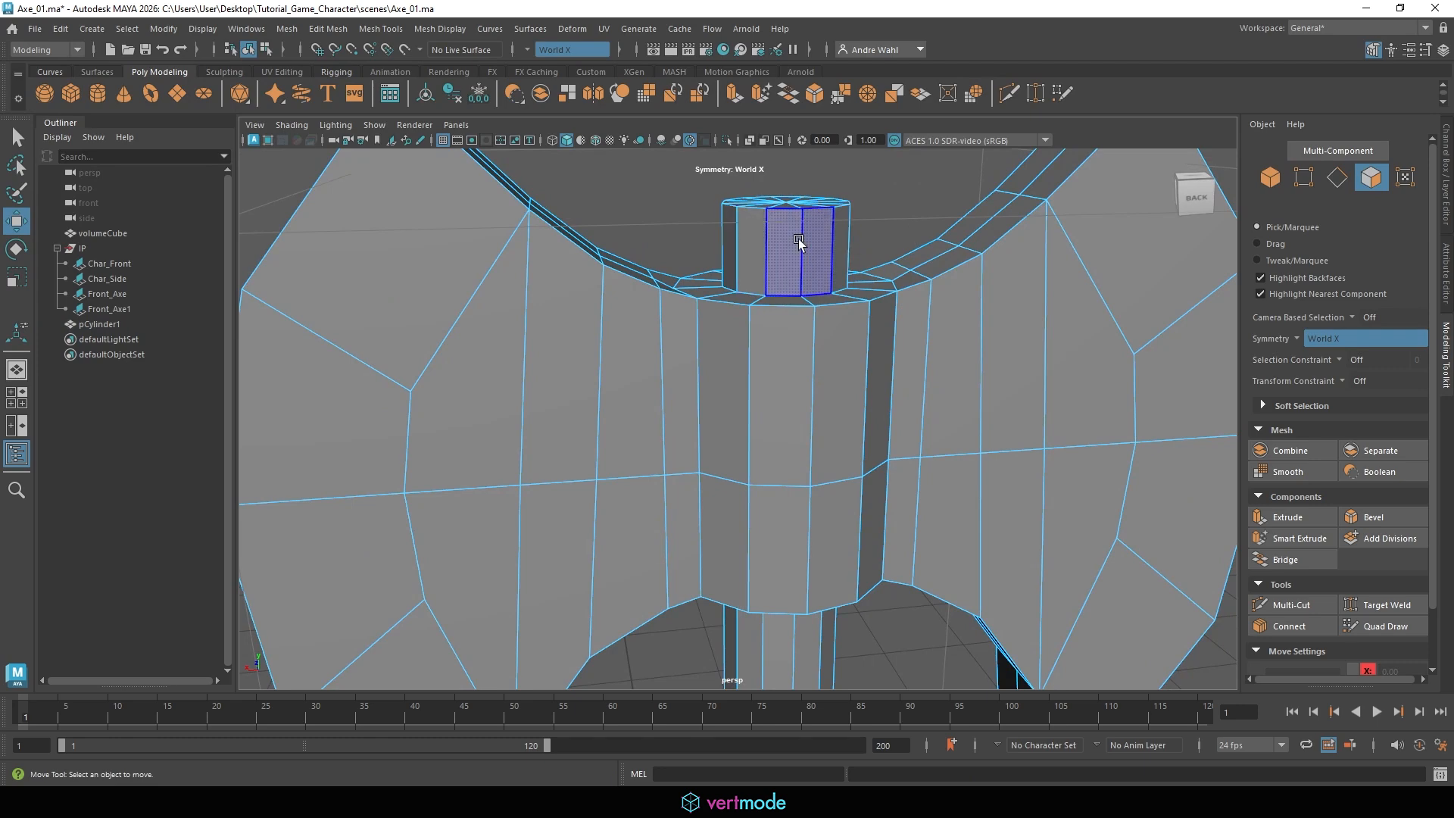
{"action": "left_click_drag", "start_coordinate": [837, 259], "coordinate": [710, 265], "text": "alt"}
{"action": "left_click_drag", "start_coordinate": [799, 318], "coordinate": [1097, 316], "text": "alt"}
{"action": "scroll", "coordinate": [1097, 316], "scroll_direction": "down", "scroll_amount": 5}
{"action": "left_click", "coordinate": [1191, 191]}
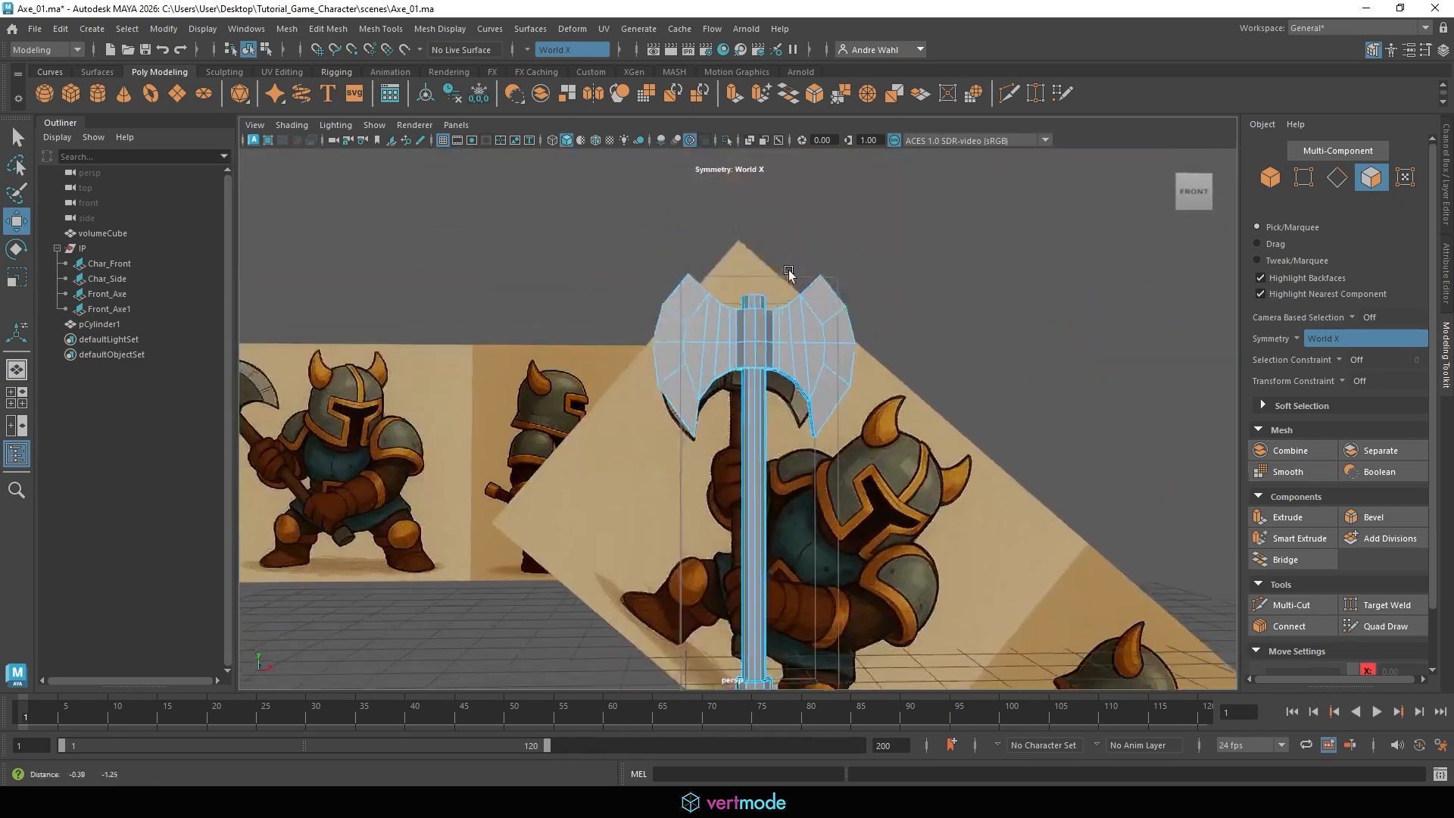
Select all outer cutting-edge faces of both blades and scale them thinner to taper the blades to a sharp edge.
{"action": "left_click_drag", "start_coordinate": [817, 363], "coordinate": [845, 320], "text": "alt"}
{"action": "right_click_drag", "start_coordinate": [788, 281], "coordinate": [793, 326]}
{"action": "left_click", "coordinate": [788, 281]}
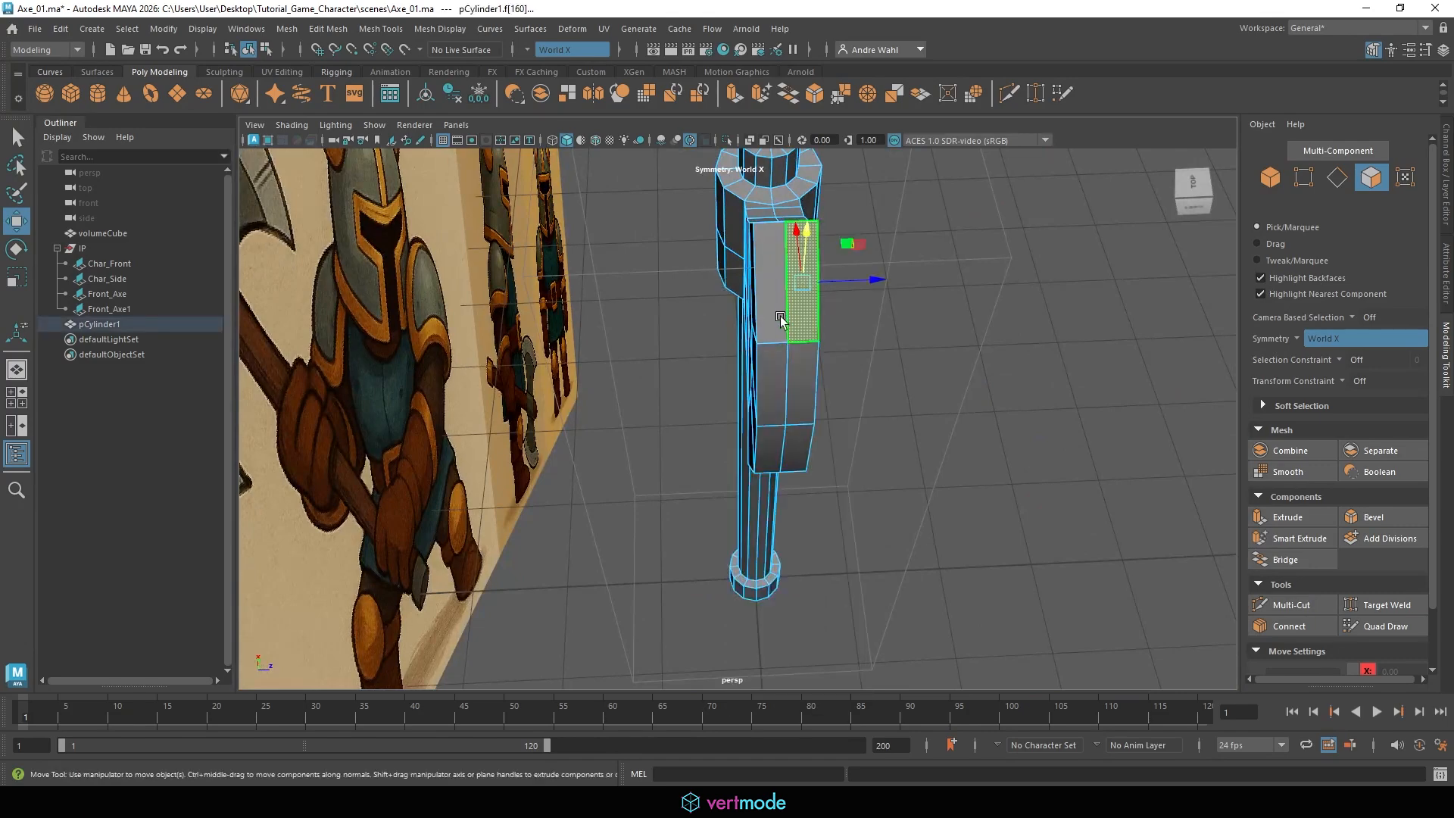
{"action": "left_click_drag", "start_coordinate": [811, 437], "coordinate": [595, 290], "text": "alt"}
{"action": "left_click", "coordinate": [793, 388], "text": "shift"}
{"action": "left_click", "coordinate": [773, 395], "text": "shift"}
{"action": "left_click", "coordinate": [696, 301], "text": "shift"}
{"action": "key", "text": "r"}
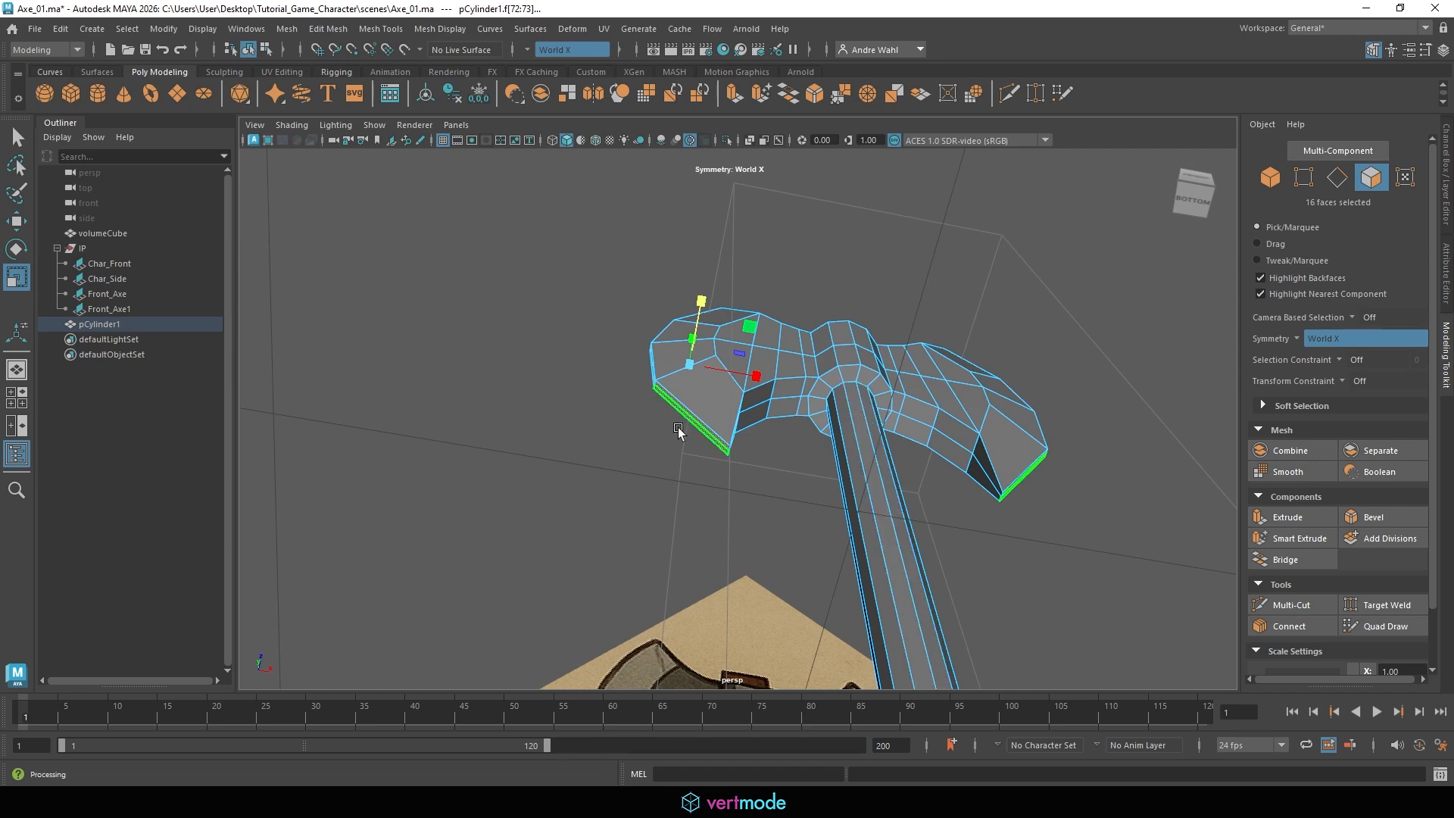
{"action": "left_click_drag", "start_coordinate": [784, 448], "coordinate": [842, 491], "text": "alt"}
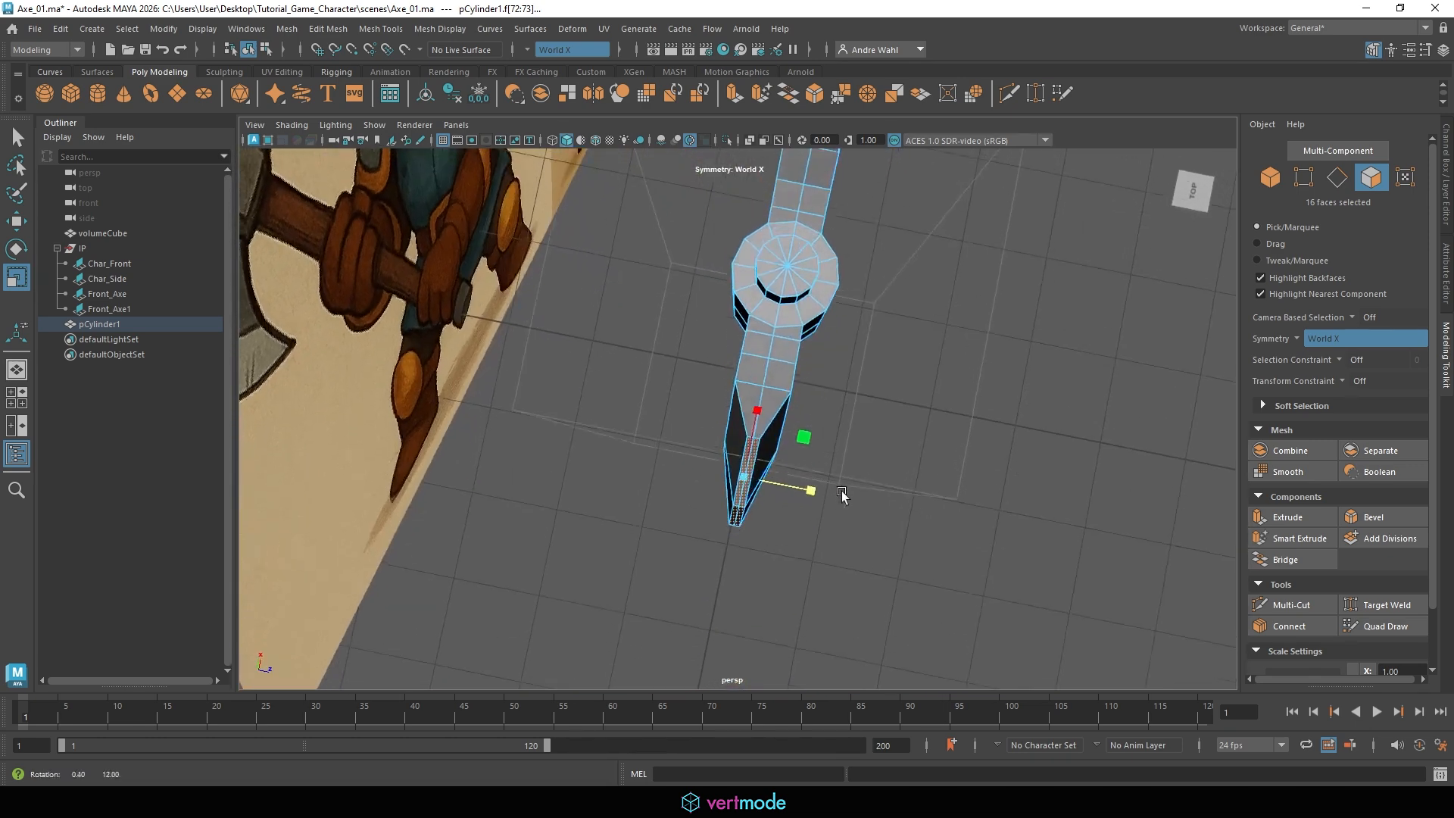
Toggle the smooth preview in the top view and select the blade vertices inside the tapered edges.
{"action": "key", "text": "space"}
{"action": "key", "text": "space"}
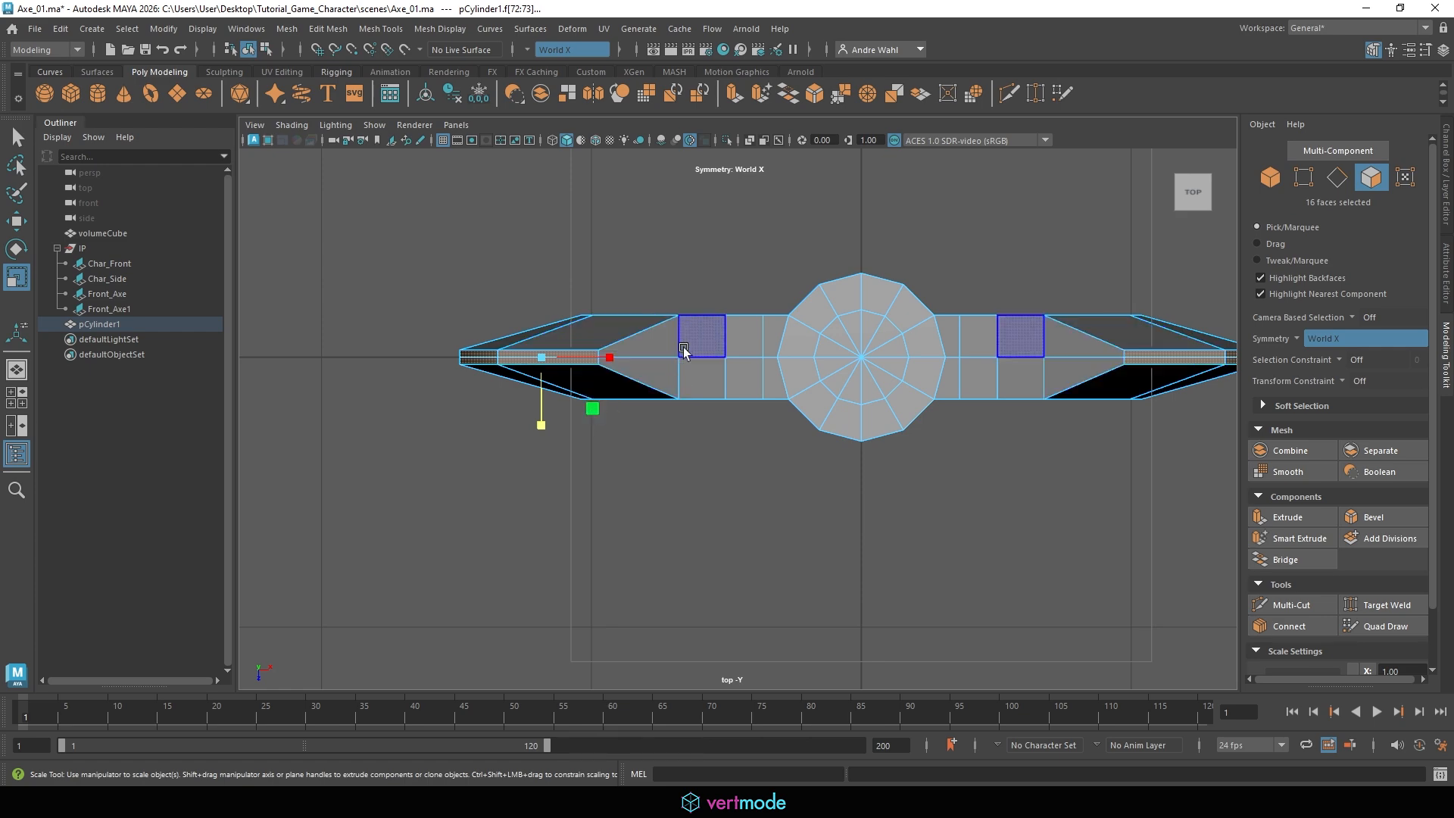
{"action": "key", "text": "3"}
{"action": "key", "text": "1"}
{"action": "right_click", "coordinate": [718, 336]}
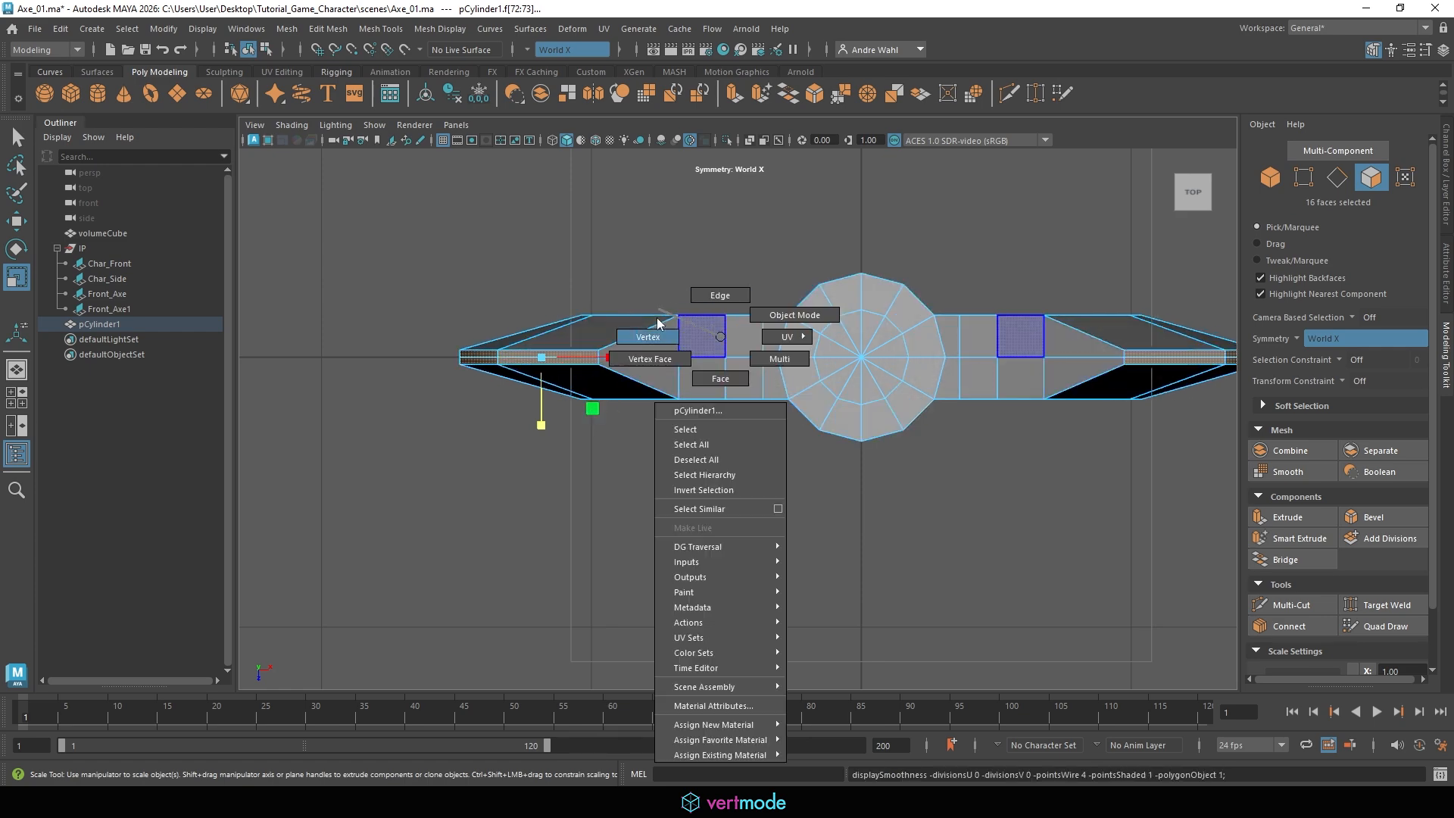
{"action": "right_click_drag", "start_coordinate": [657, 324], "coordinate": [647, 336]}
{"action": "left_click_drag", "start_coordinate": [639, 237], "coordinate": [720, 464]}
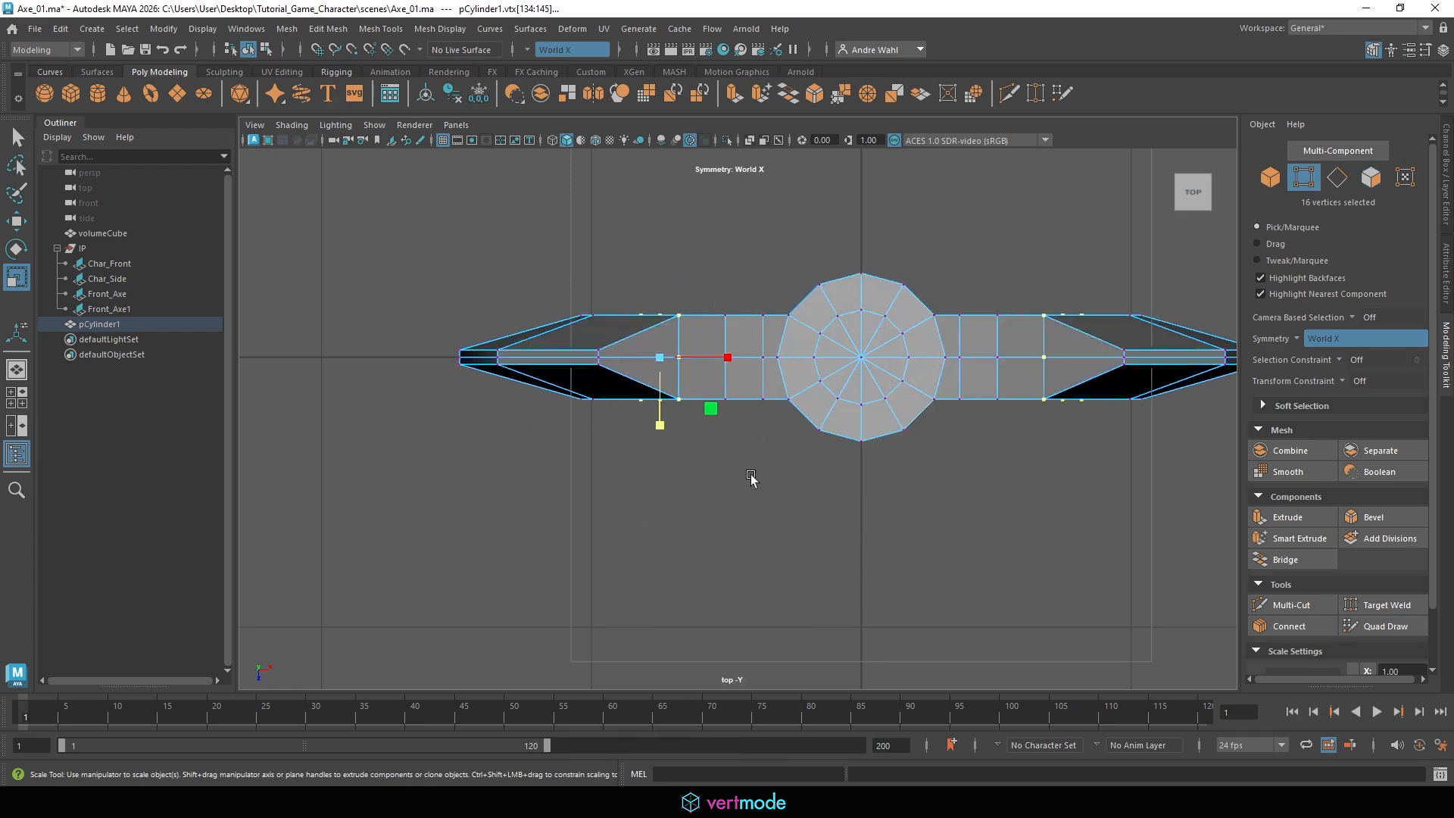
{"action": "key", "text": "space"}
{"action": "key", "text": "space"}
{"action": "left_click_drag", "start_coordinate": [924, 340], "coordinate": [778, 234], "text": "alt"}
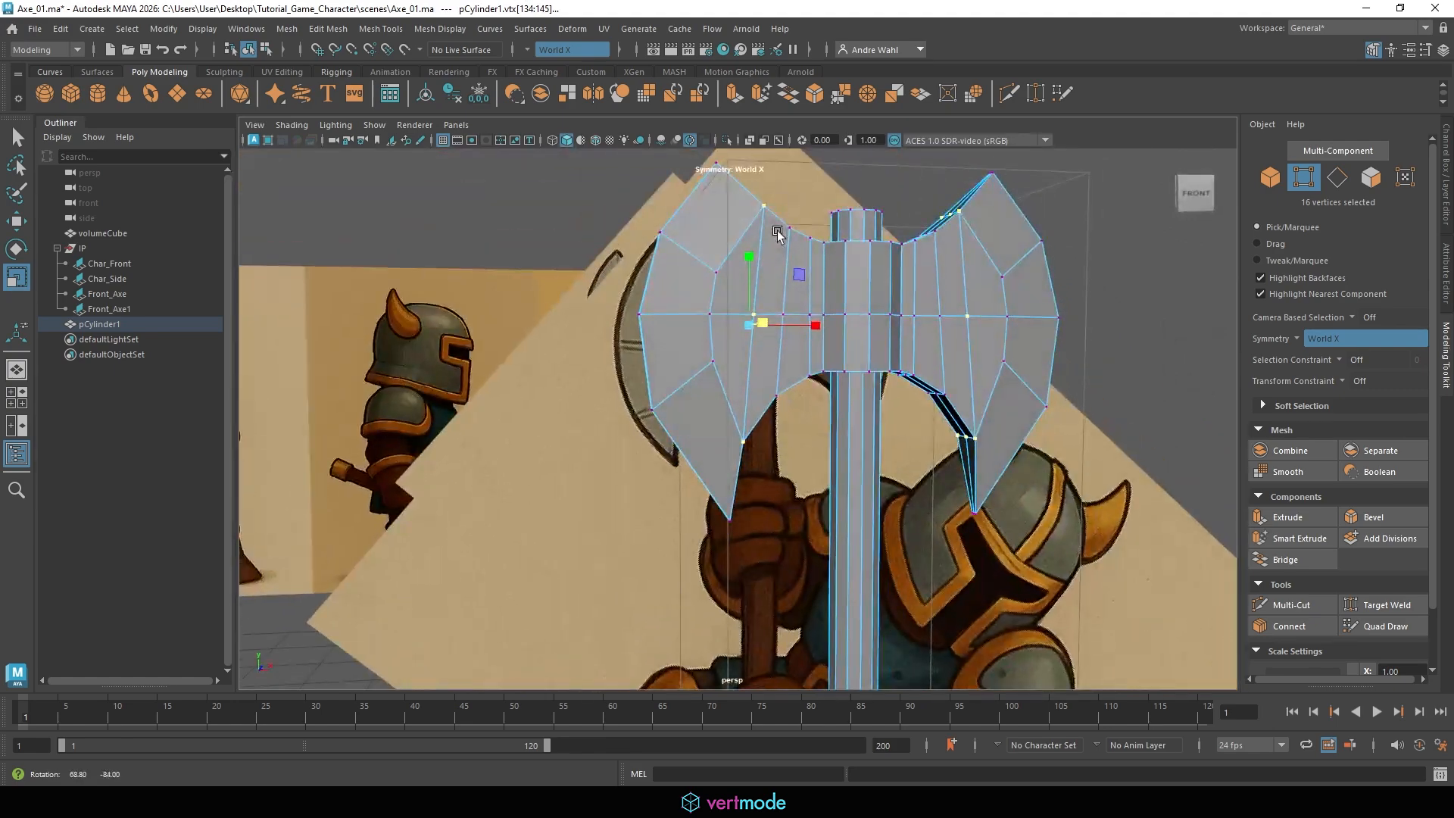
{"action": "right_click_drag", "start_coordinate": [757, 318], "coordinate": [757, 356]}
{"action": "left_click", "coordinate": [739, 280]}
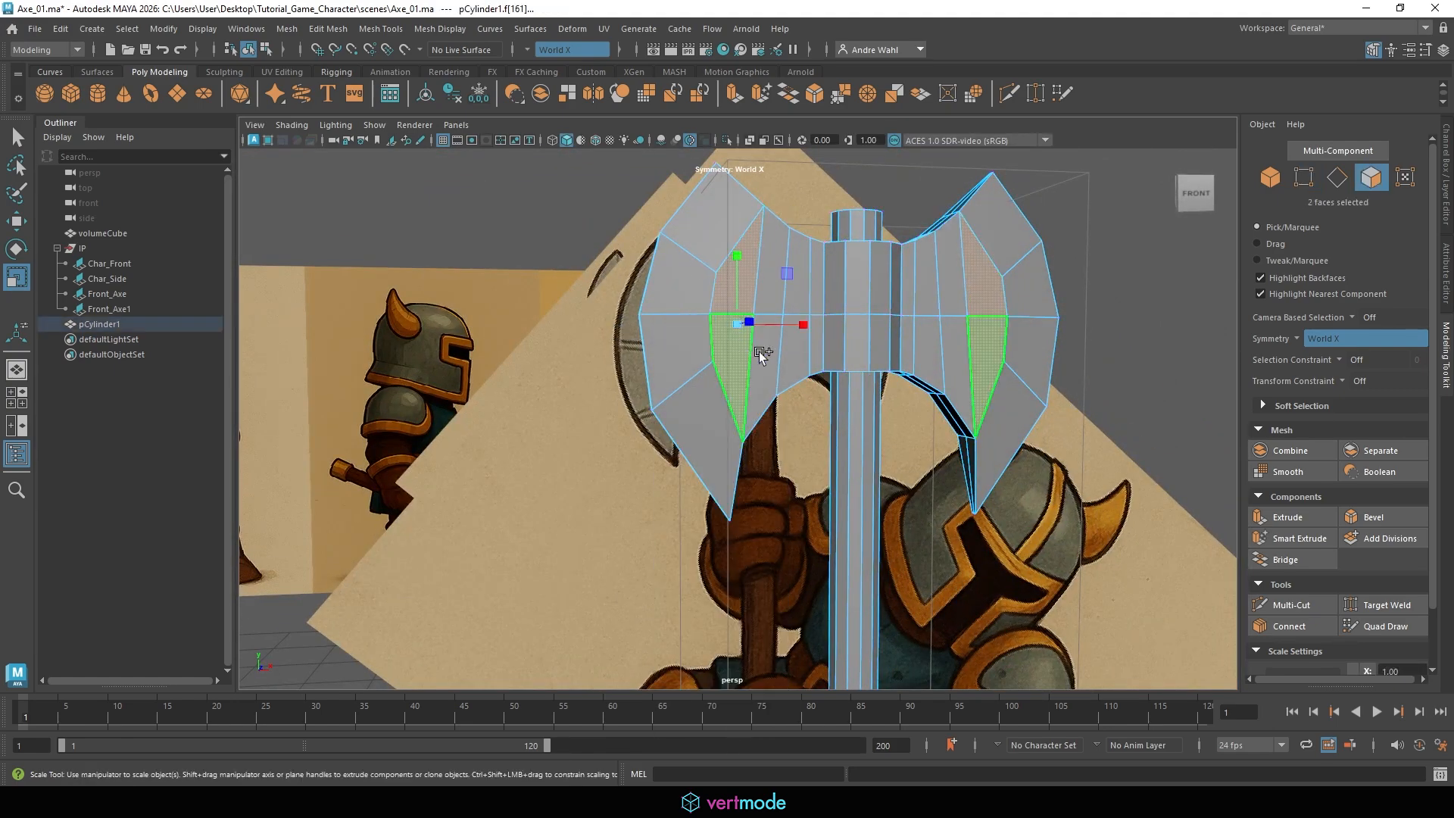
{"action": "left_click_drag", "start_coordinate": [761, 356], "coordinate": [1060, 409], "text": "alt"}
{"action": "key", "text": "ctrl+e"}
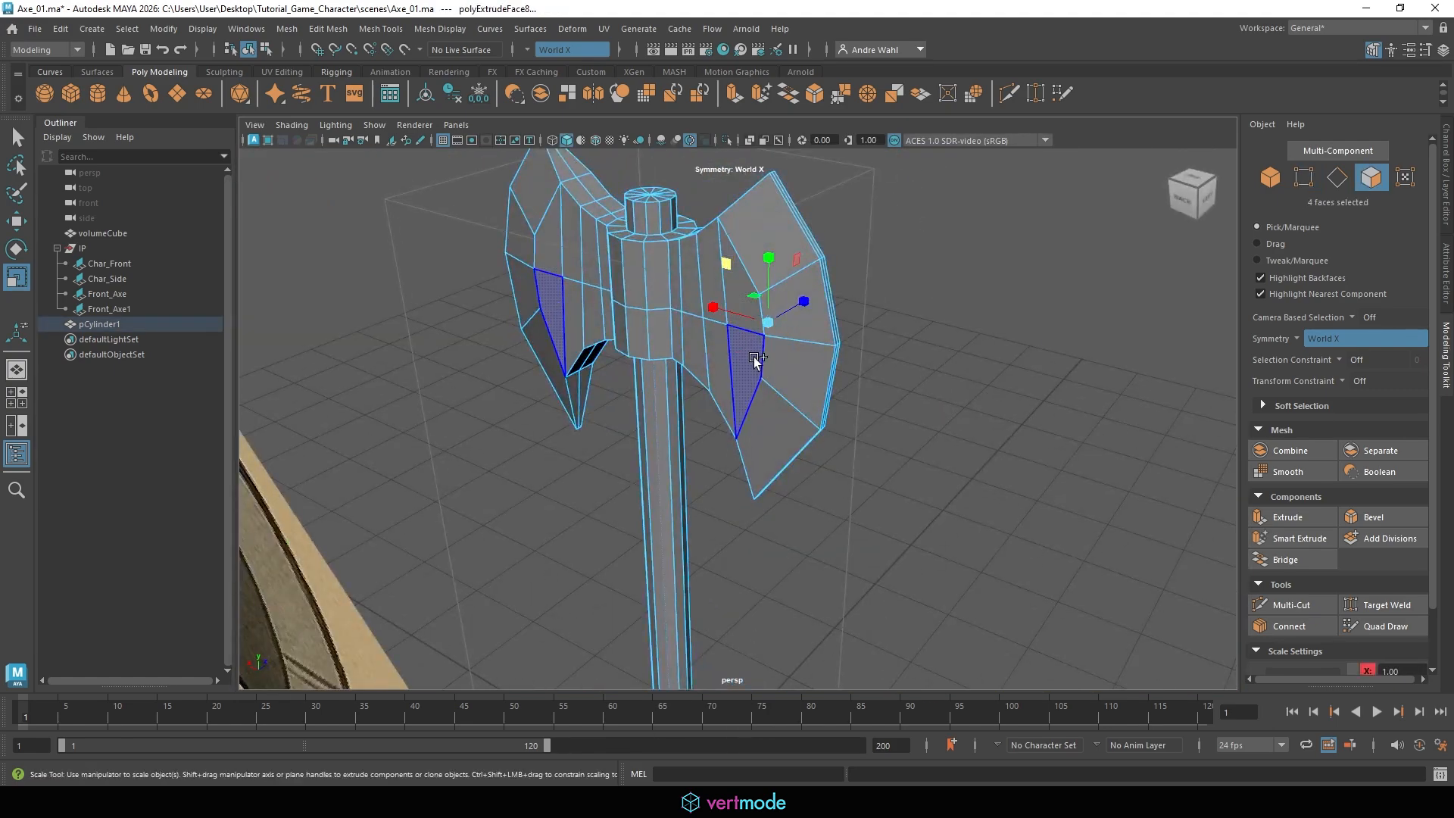
{"action": "left_click", "coordinate": [748, 287], "text": "shift"}
{"action": "left_click_drag", "start_coordinate": [748, 288], "coordinate": [951, 393], "text": "alt"}
{"action": "left_click", "coordinate": [899, 380]}
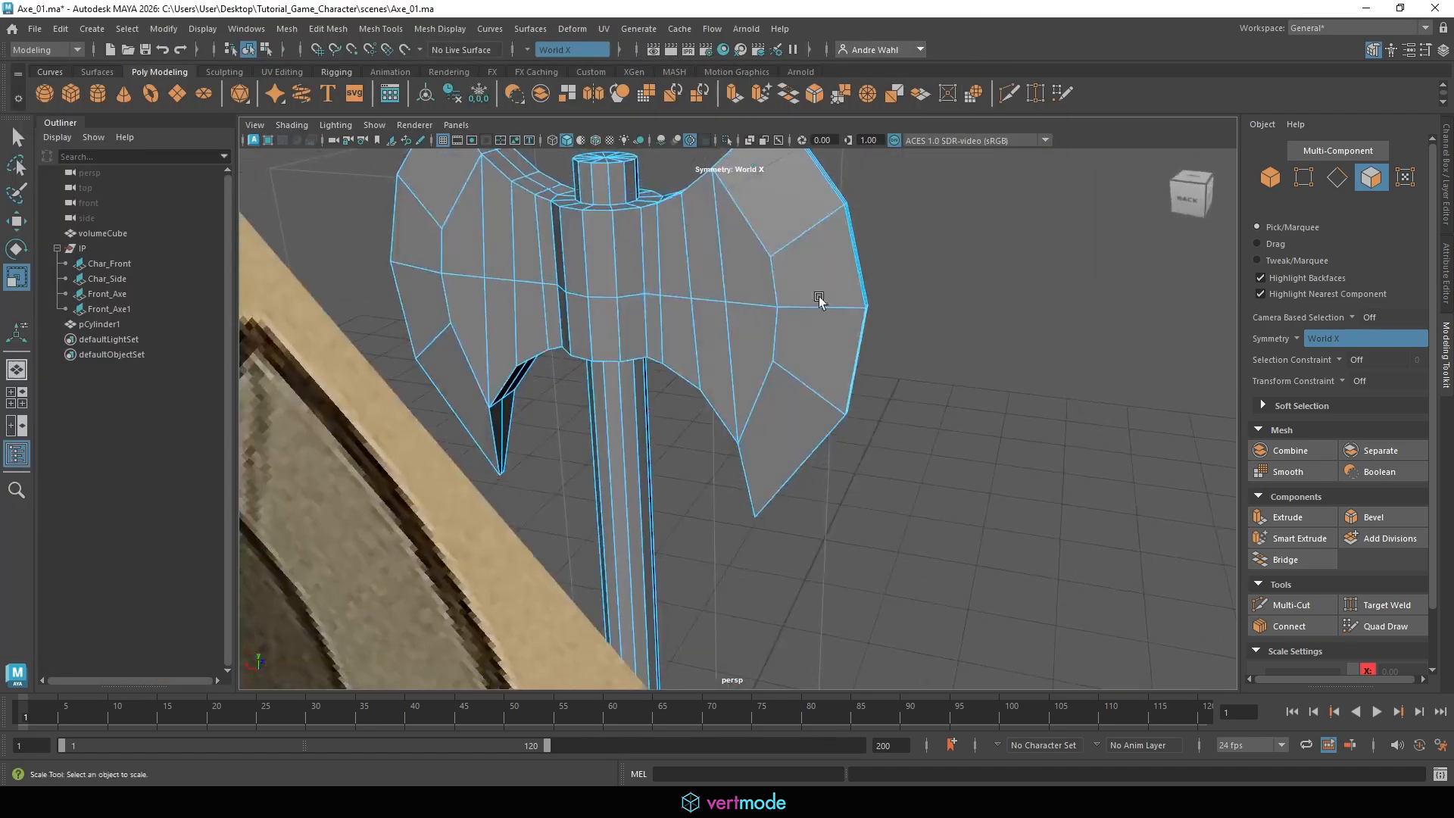
{"action": "left_click", "coordinate": [749, 285]}
{"action": "left_click", "coordinate": [753, 349], "text": "shift"}
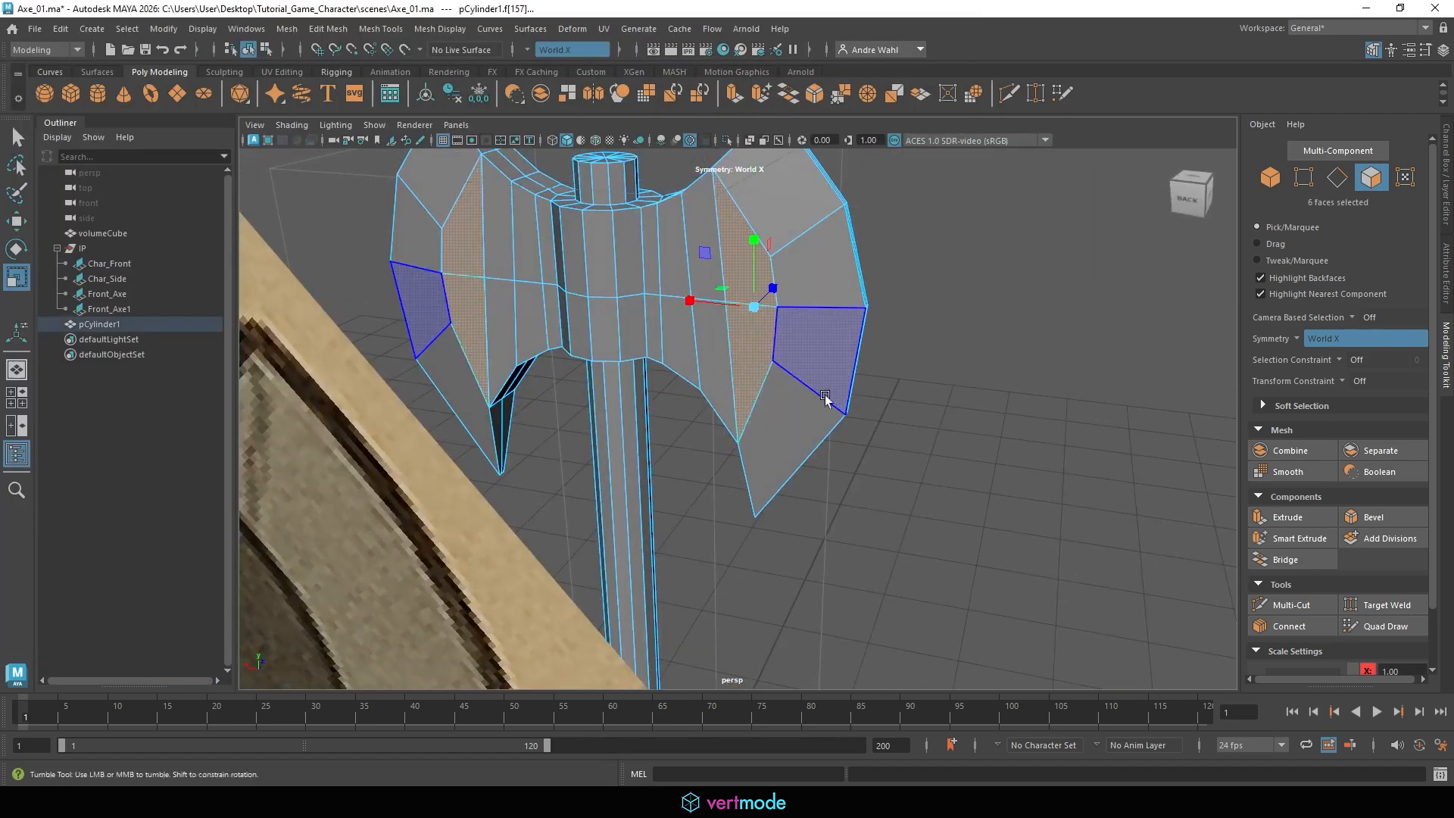
{"action": "left_click_drag", "start_coordinate": [826, 393], "coordinate": [723, 378], "text": "alt"}
{"action": "left_click", "coordinate": [742, 286], "text": "shift"}
{"action": "left_click", "coordinate": [743, 387], "text": "shift"}
{"action": "left_click_drag", "start_coordinate": [839, 384], "coordinate": [821, 369], "text": "alt"}
{"action": "right_click_drag", "start_coordinate": [822, 371], "coordinate": [1082, 377], "text": "alt"}
{"action": "key", "text": "ctrl+z"}
{"action": "key", "text": "ctrl+z"}
{"action": "key", "text": "ctrl+z"}
{"action": "key", "text": "ctrl+z"}
{"action": "key", "text": "ctrl+z"}
{"action": "key", "text": "ctrl+z"}
{"action": "key", "text": "ctrl+z"}
{"action": "left_click", "coordinate": [891, 367]}
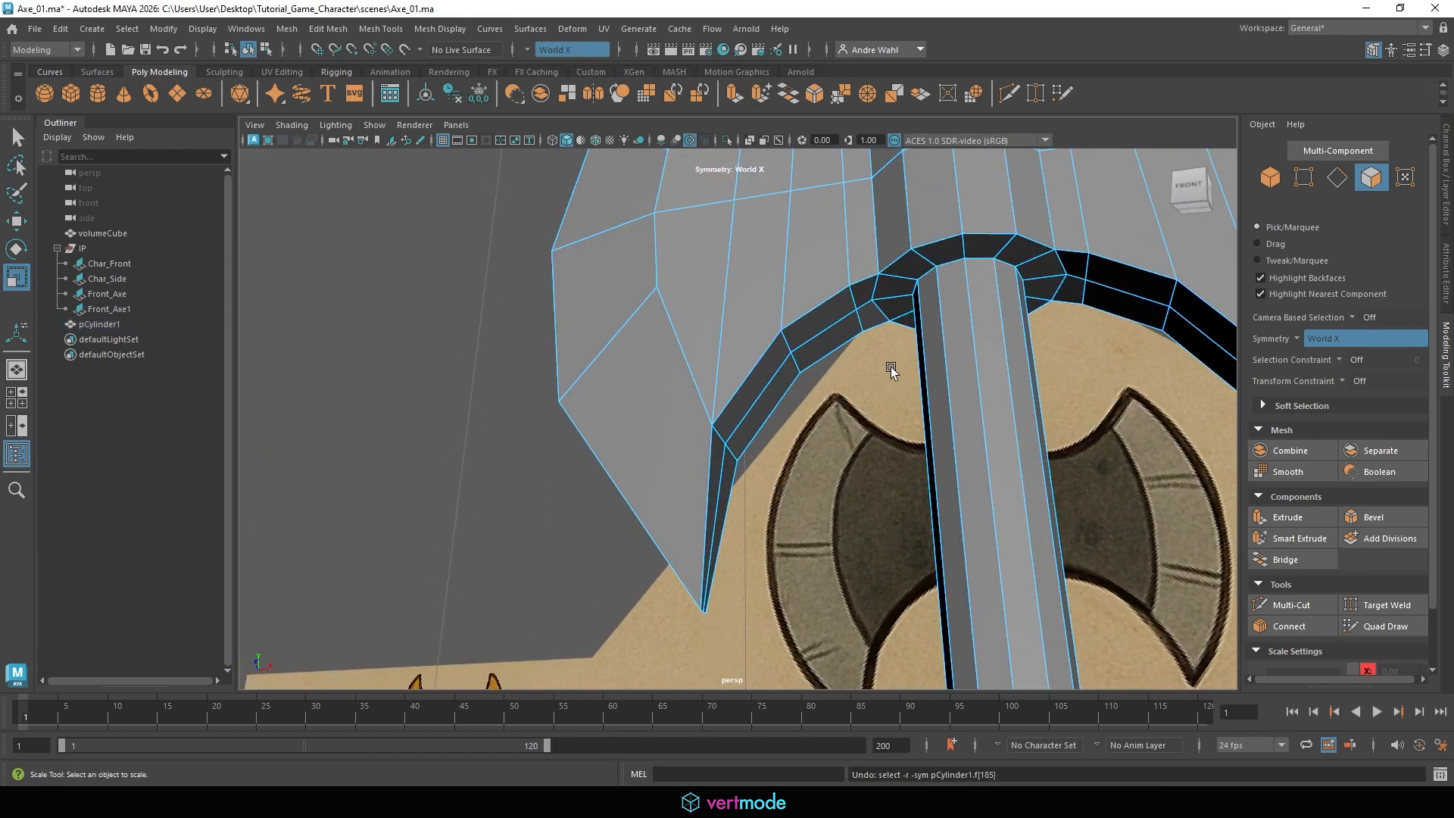
Select the crescent-shaped inner faces on the front and back of both blades and scale them thinner in the top view.
{"action": "right_click_drag", "start_coordinate": [890, 367], "coordinate": [760, 435], "text": "alt"}
{"action": "left_click_drag", "start_coordinate": [759, 435], "coordinate": [746, 424], "text": "alt"}
{"action": "left_click", "coordinate": [716, 344]}
{"action": "left_click_drag", "start_coordinate": [717, 244], "coordinate": [830, 333], "text": "alt"}
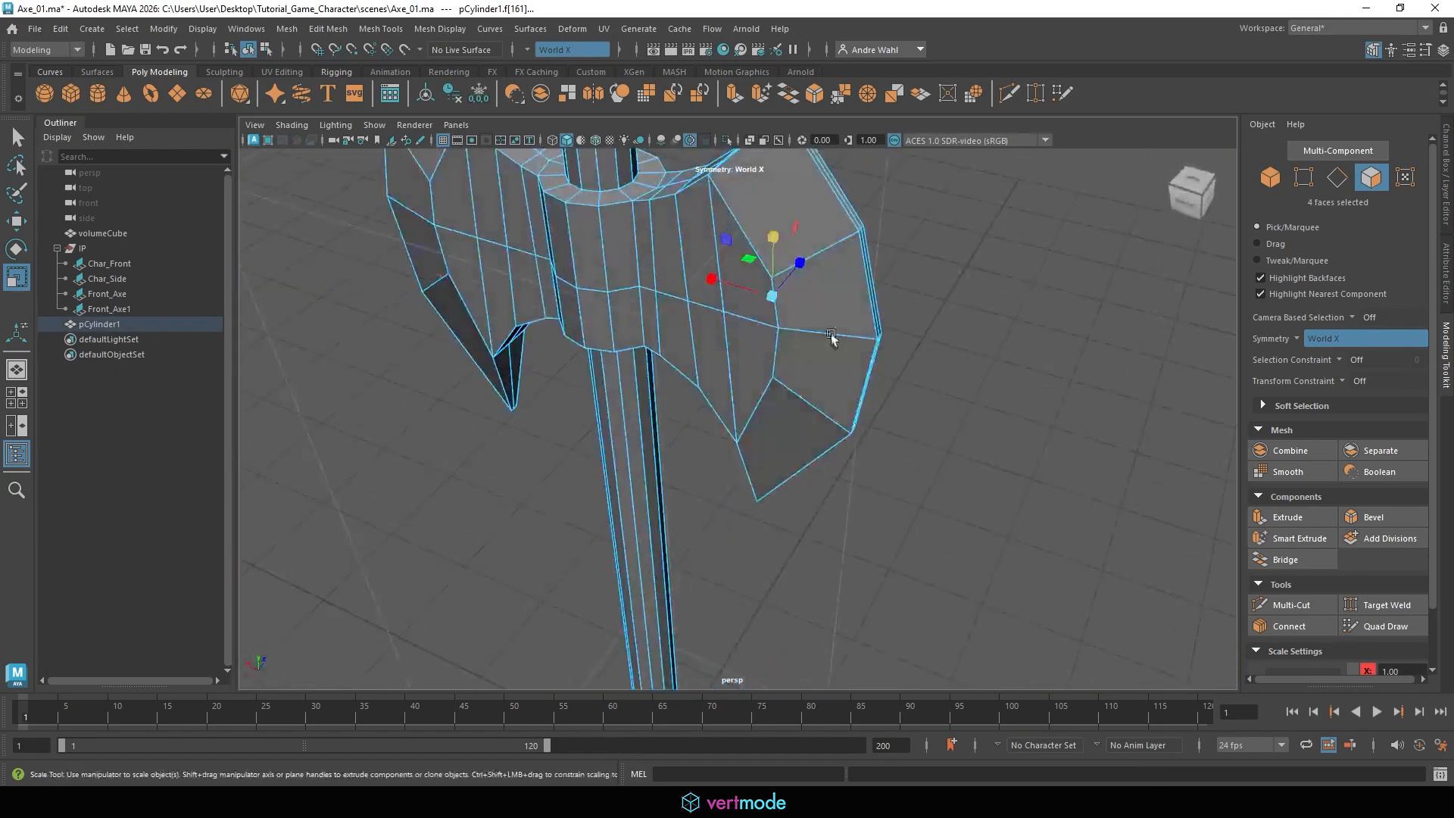
{"action": "left_click", "coordinate": [744, 310], "text": "shift"}
{"action": "left_click", "coordinate": [740, 384], "text": "shift"}
{"action": "key", "text": "space"}
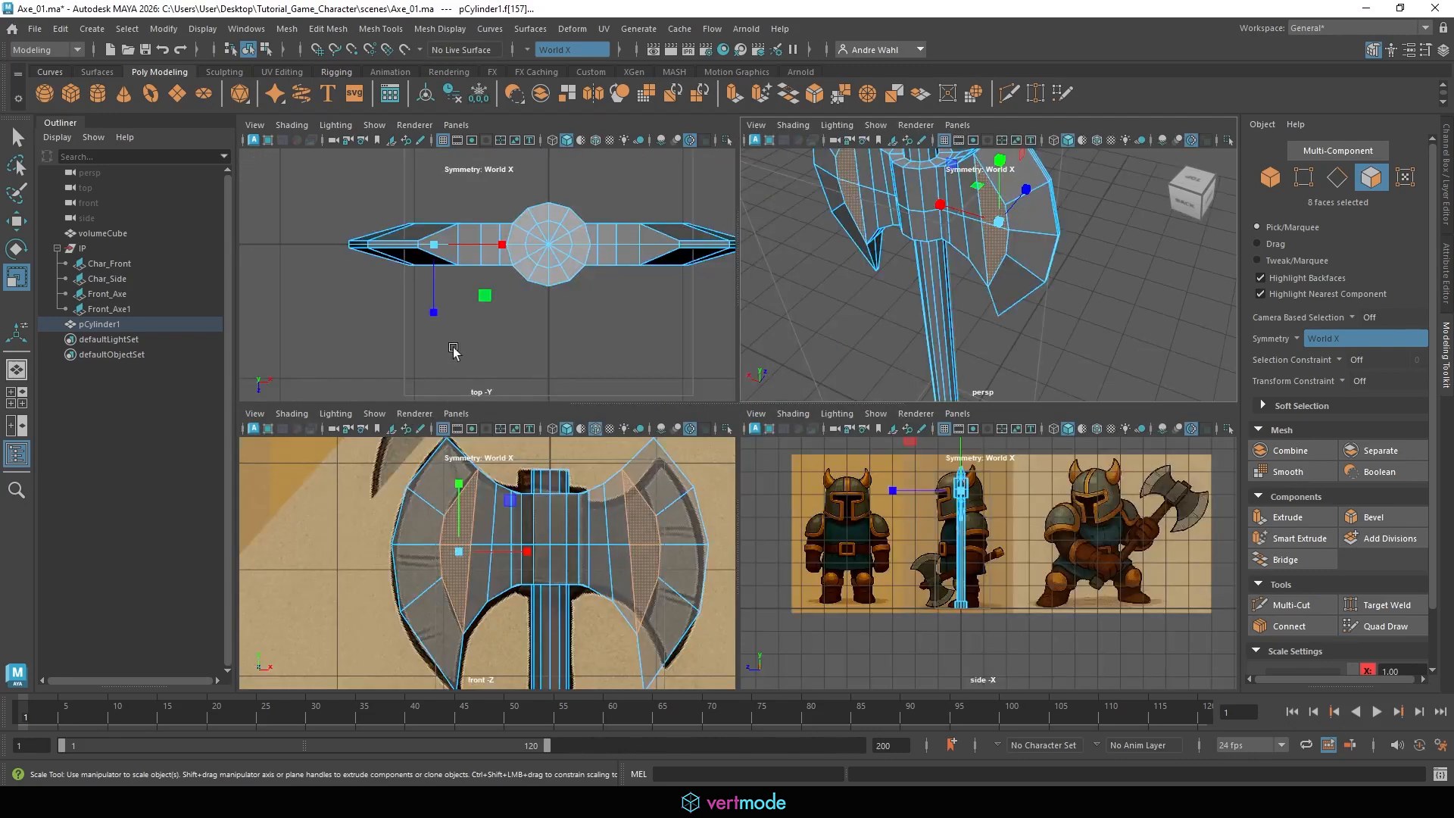
{"action": "key", "text": "space"}
{"action": "left_click_drag", "start_coordinate": [625, 429], "coordinate": [631, 395]}
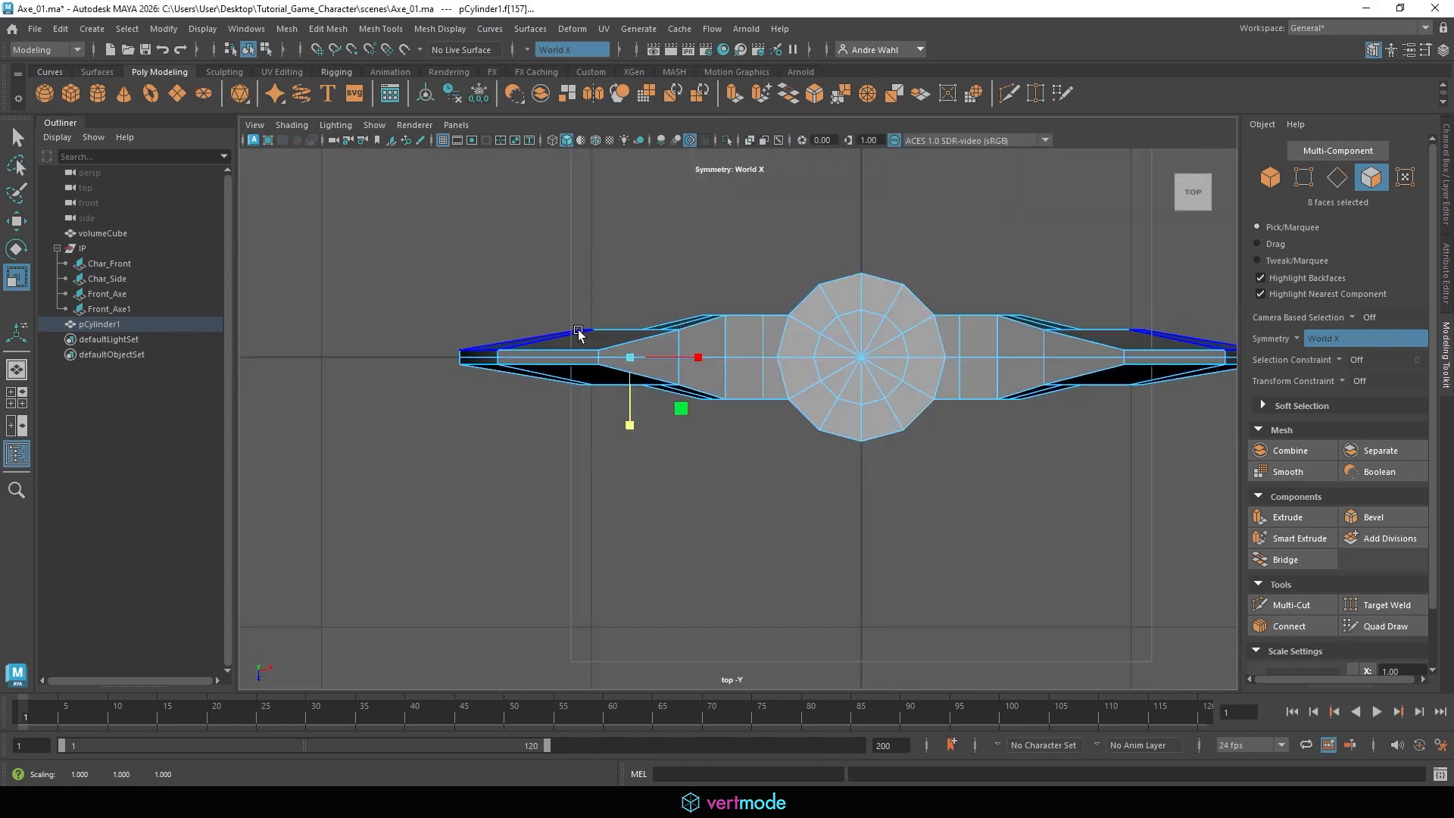
Select the vertices just inside the cutting edges on both sides of the blades and scale their thickness to about 0.73.
{"action": "right_click_drag", "start_coordinate": [578, 334], "coordinate": [567, 337]}
{"action": "left_click_drag", "start_coordinate": [624, 313], "coordinate": [624, 313]}
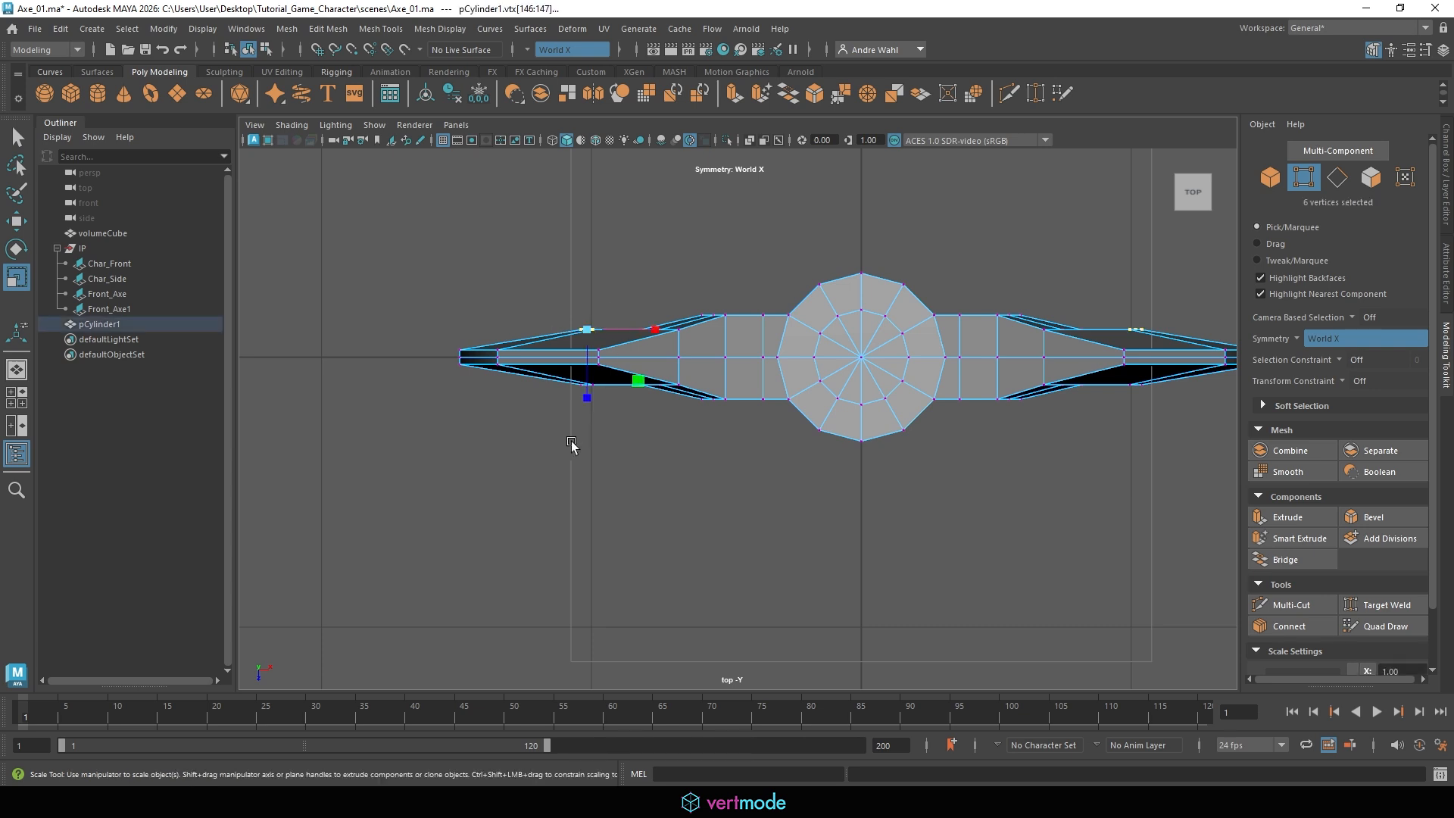
{"action": "mouse_move", "coordinate": [597, 421]}
{"action": "left_mouse_down"}
{"action": "mouse_move", "coordinate": [580, 391]}
{"action": "mouse_move", "coordinate": [590, 403]}
{"action": "left_mouse_up"}
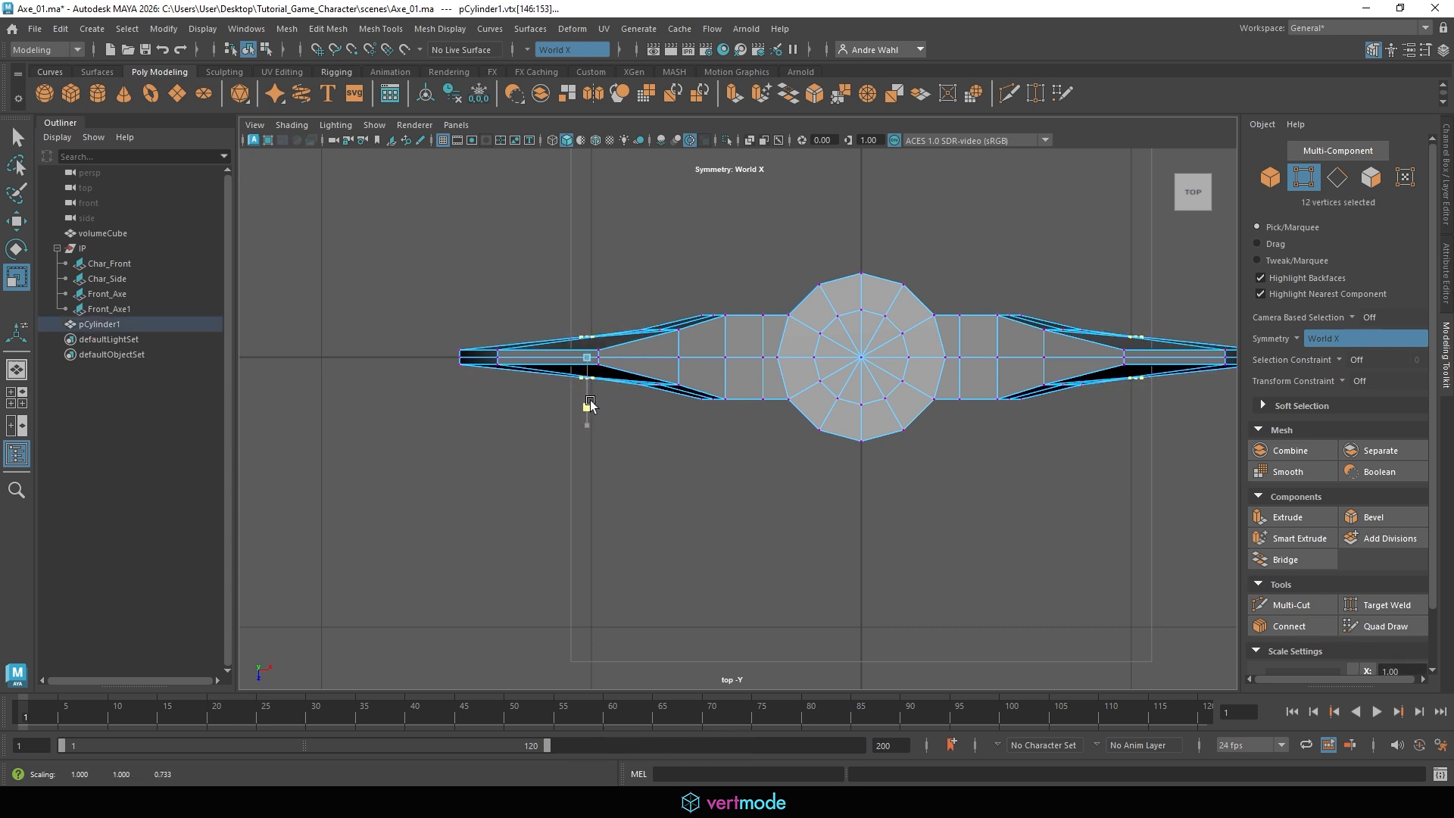
Select the edge loop midway between the collar and each blade's inner crescent and scale it thinner.
{"action": "right_click_drag", "start_coordinate": [674, 381], "coordinate": [681, 334]}
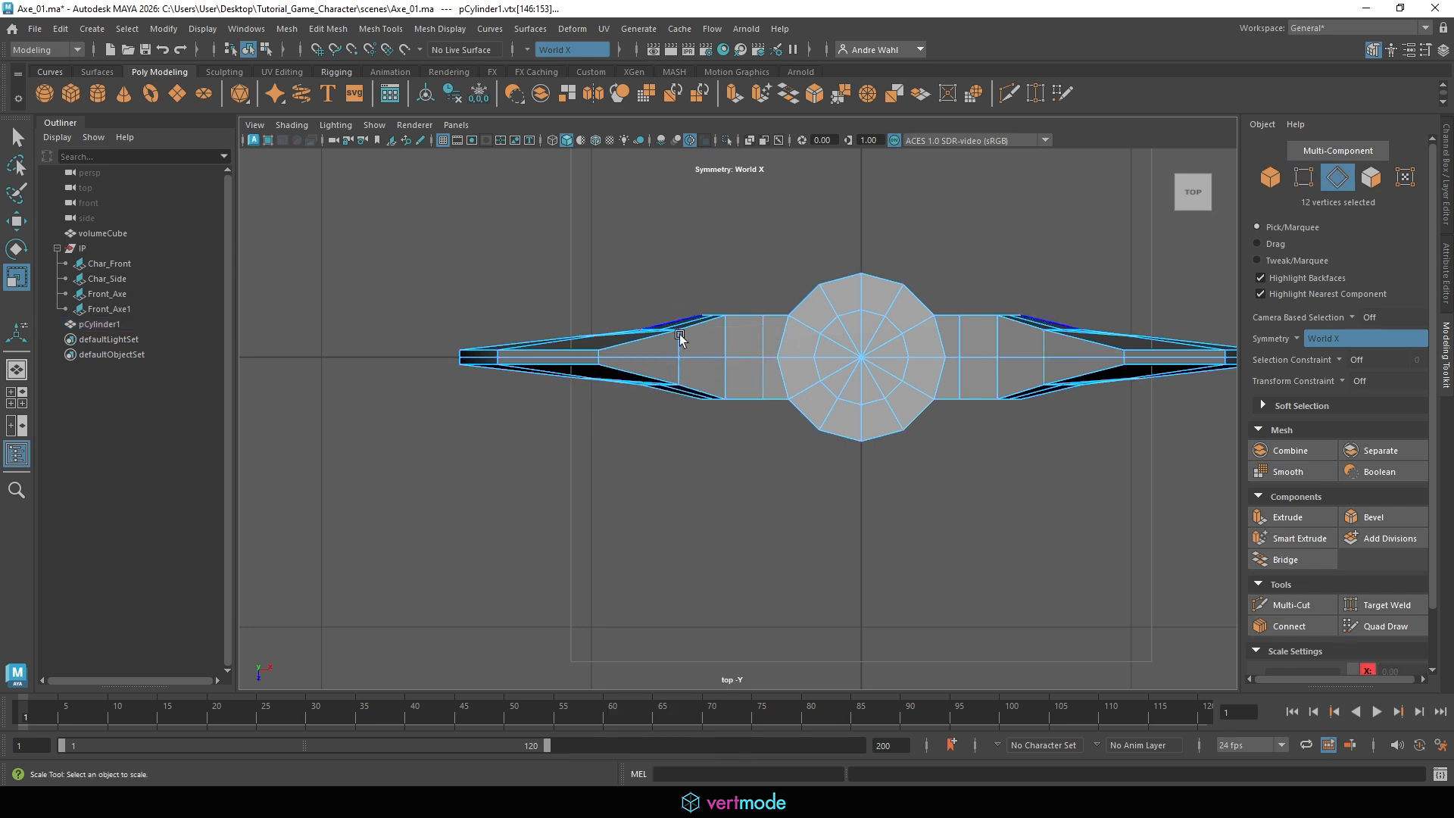
{"action": "left_click", "coordinate": [682, 333]}
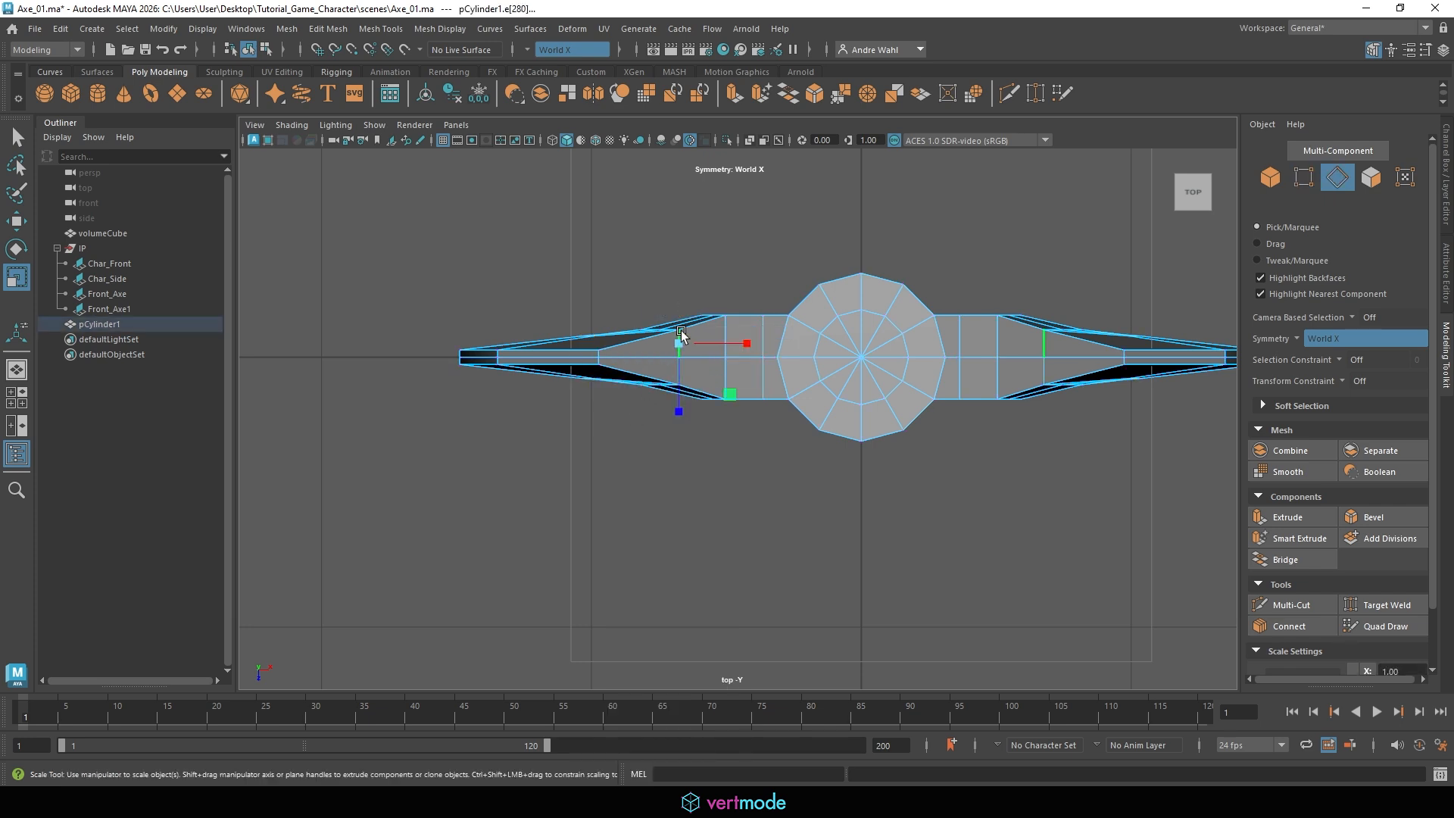
{"action": "left_click", "coordinate": [722, 330]}
{"action": "double_click", "coordinate": [718, 386]}
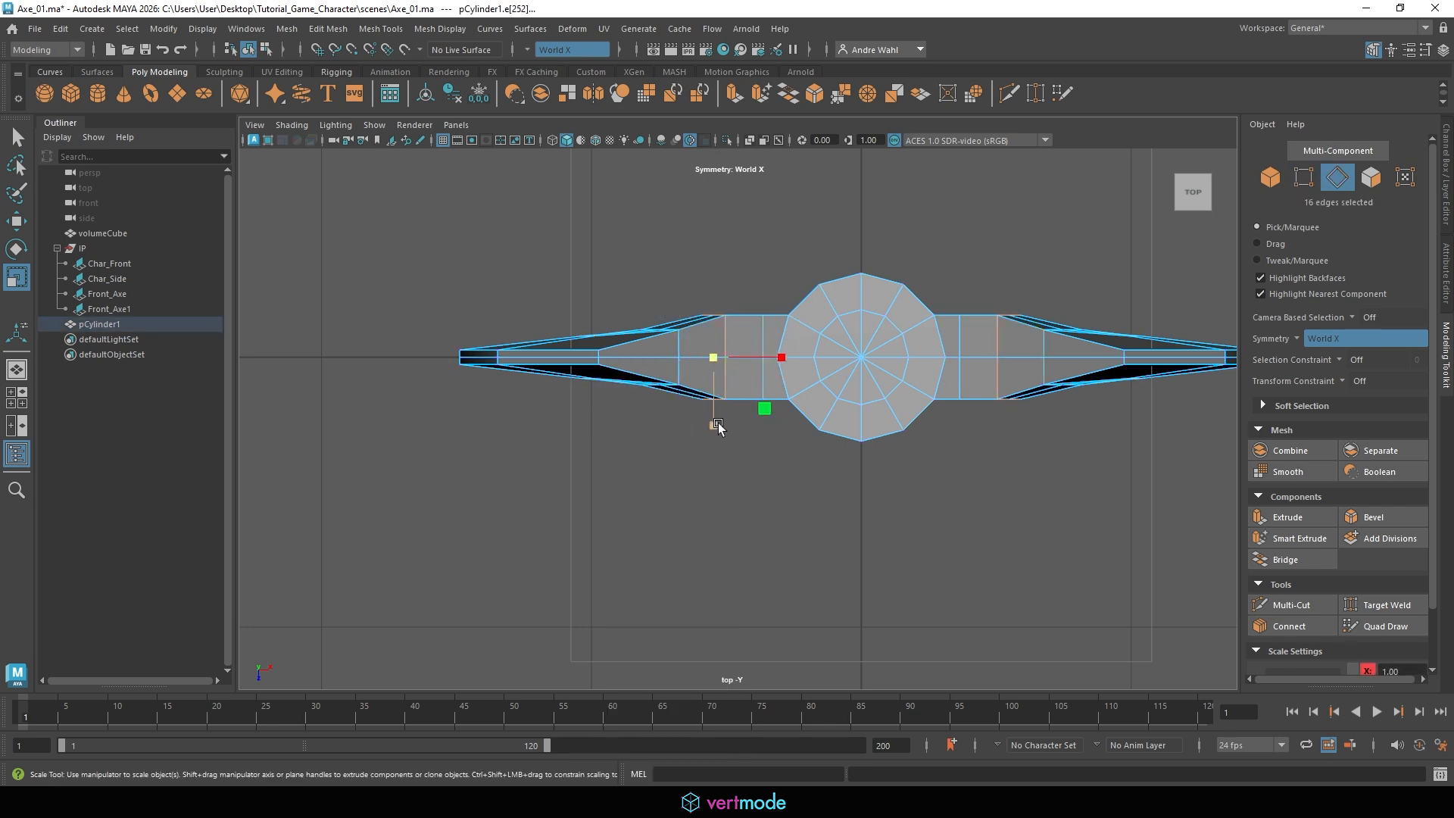
{"action": "left_click_drag", "start_coordinate": [718, 429], "coordinate": [756, 403]}
Scale the edge loop nearest the collar to about 0.9 in thickness and thicken the adjacent loop to about 1.03.
{"action": "double_click", "coordinate": [764, 329]}
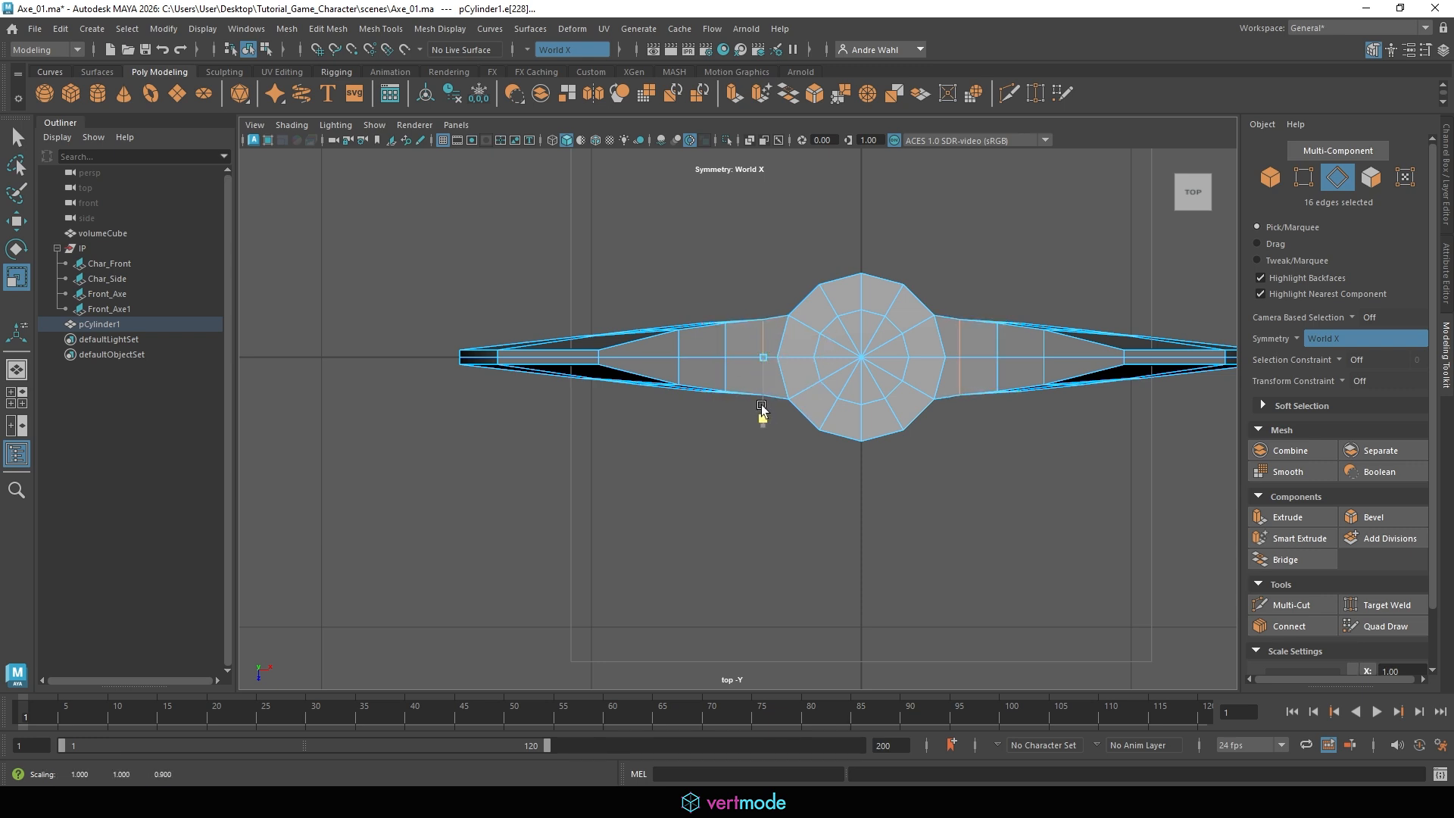
{"action": "left_click", "coordinate": [715, 384]}
{"action": "double_click", "coordinate": [732, 369]}
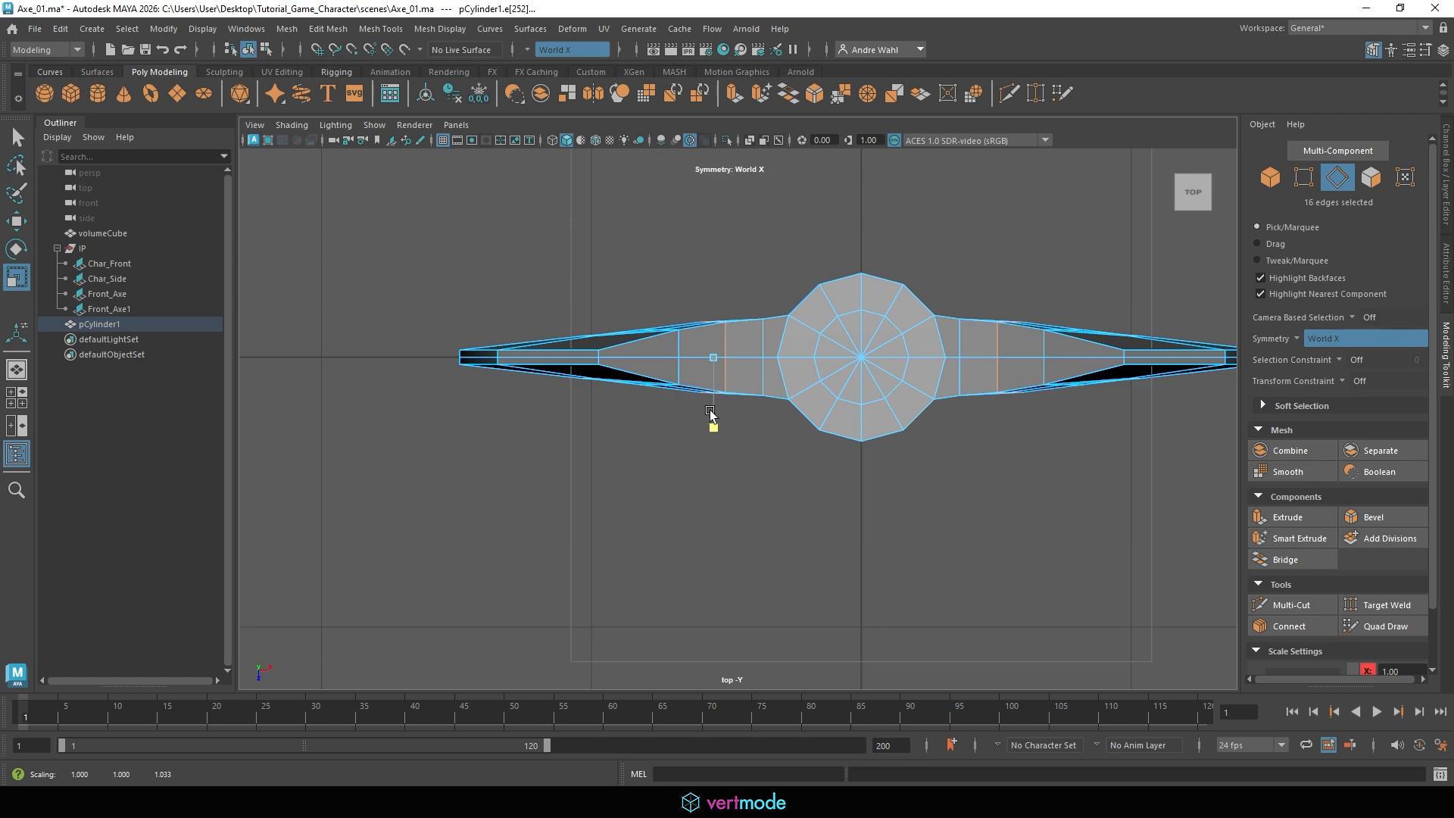
{"action": "left_click", "coordinate": [680, 368]}
Return to the perspective view in object mode, frame the axe, and examine the blade taper from several angles.
{"action": "mouse_move", "coordinate": [667, 478]}
{"action": "left_mouse_down", "text": "alt"}
{"action": "mouse_move", "coordinate": [663, 442]}
{"action": "mouse_move", "coordinate": [682, 454]}
{"action": "left_mouse_up", "text": "alt"}
{"action": "key", "text": "space"}
{"action": "key", "text": "space"}
{"action": "key", "text": "space"}
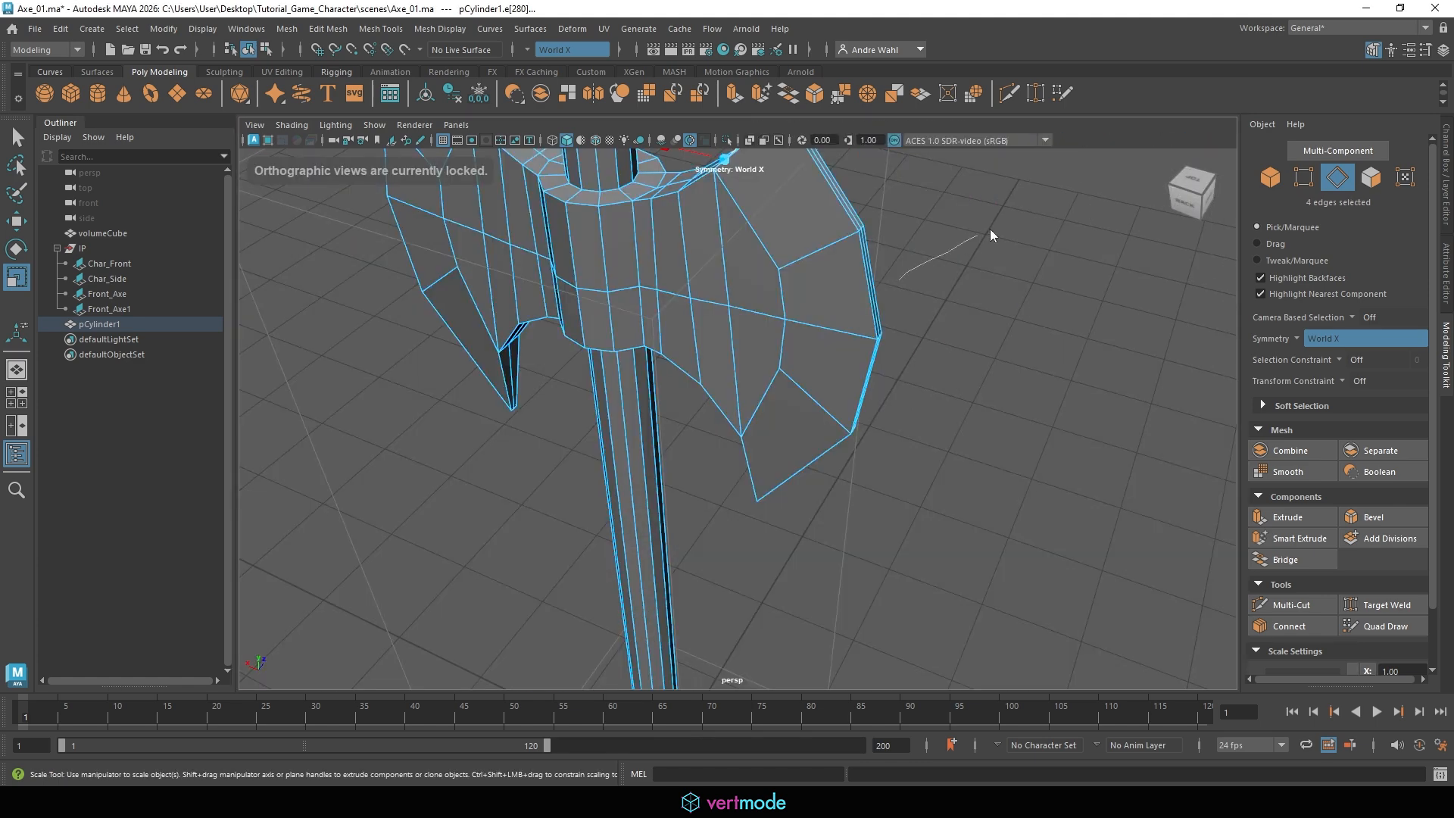
{"action": "key", "text": "F8"}
{"action": "left_click", "coordinate": [984, 239]}
{"action": "left_click", "coordinate": [790, 318]}
{"action": "key", "text": "f"}
{"action": "left_click_drag", "start_coordinate": [793, 321], "coordinate": [356, 296], "text": "alt"}
{"action": "left_click", "coordinate": [919, 243]}
{"action": "left_click_drag", "start_coordinate": [919, 243], "coordinate": [805, 294], "text": "alt"}
{"action": "left_click", "coordinate": [810, 297]}
{"action": "right_click_drag", "start_coordinate": [810, 297], "coordinate": [871, 303], "text": "alt"}
{"action": "left_click_drag", "start_coordinate": [871, 303], "coordinate": [640, 282], "text": "alt"}
{"action": "left_click", "coordinate": [948, 423]}
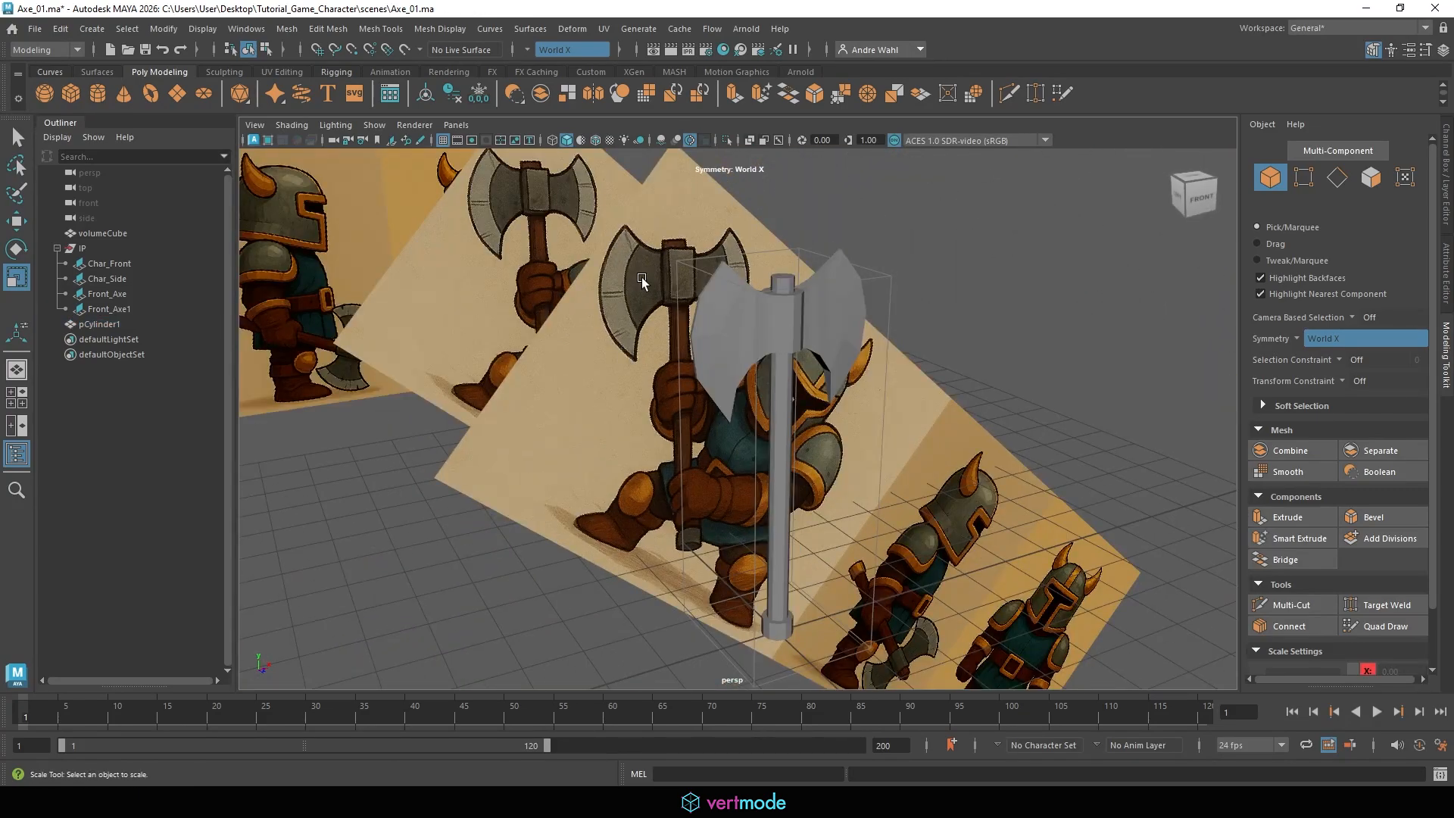
Compare the axe head's front silhouette and overall proportions with the reference artwork.
{"action": "left_click", "coordinate": [784, 333]}
{"action": "left_click_drag", "start_coordinate": [784, 333], "coordinate": [954, 353], "text": "alt"}
{"action": "left_click", "coordinate": [954, 354]}
{"action": "middle_click_drag", "start_coordinate": [694, 348], "coordinate": [695, 374], "text": "alt"}
{"action": "left_click_drag", "start_coordinate": [694, 374], "coordinate": [855, 388], "text": "alt"}
{"action": "left_click", "coordinate": [824, 364]}
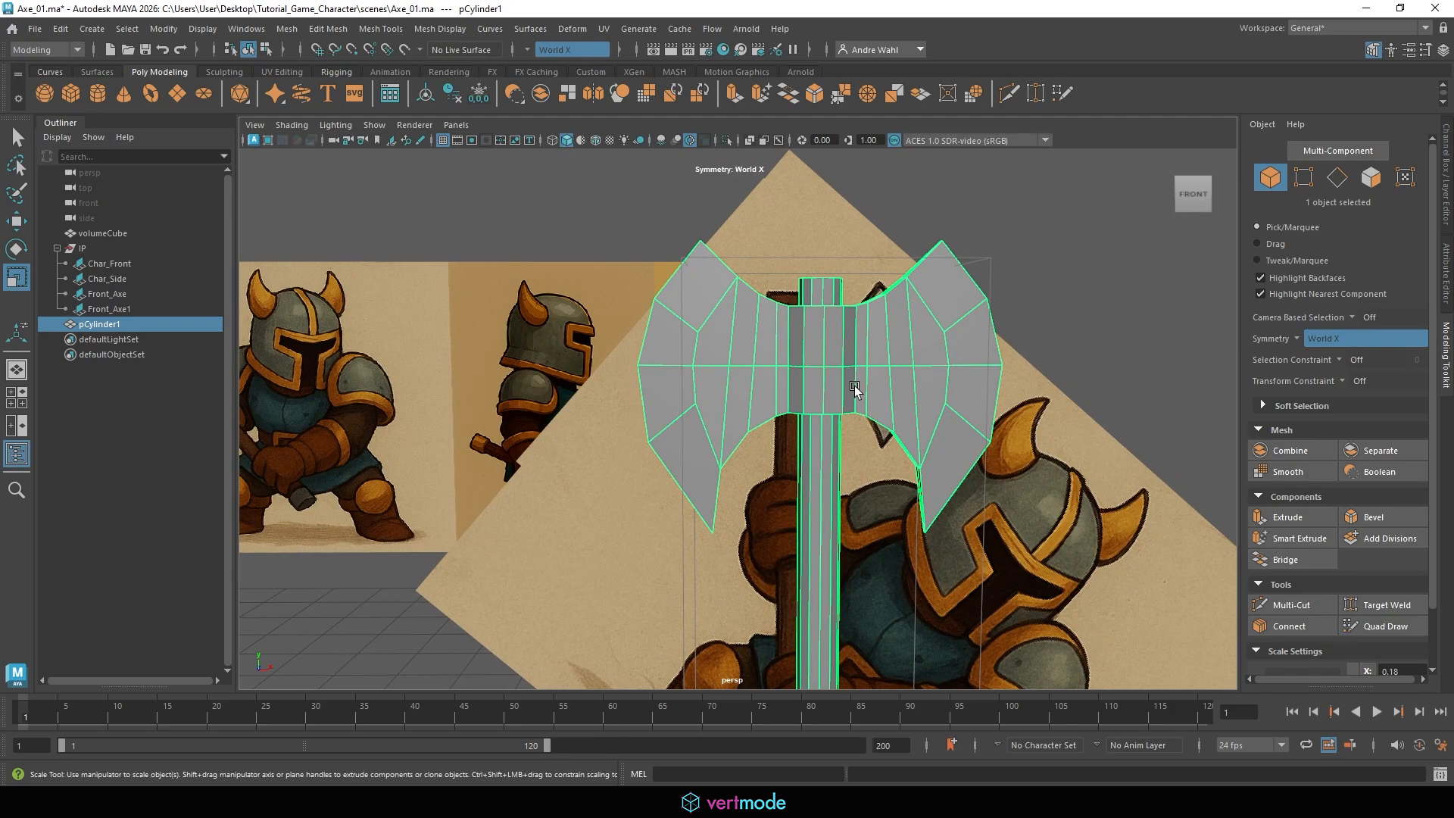
{"action": "left_click_drag", "start_coordinate": [855, 388], "coordinate": [765, 356], "text": "alt"}
{"action": "left_click", "coordinate": [465, 388]}
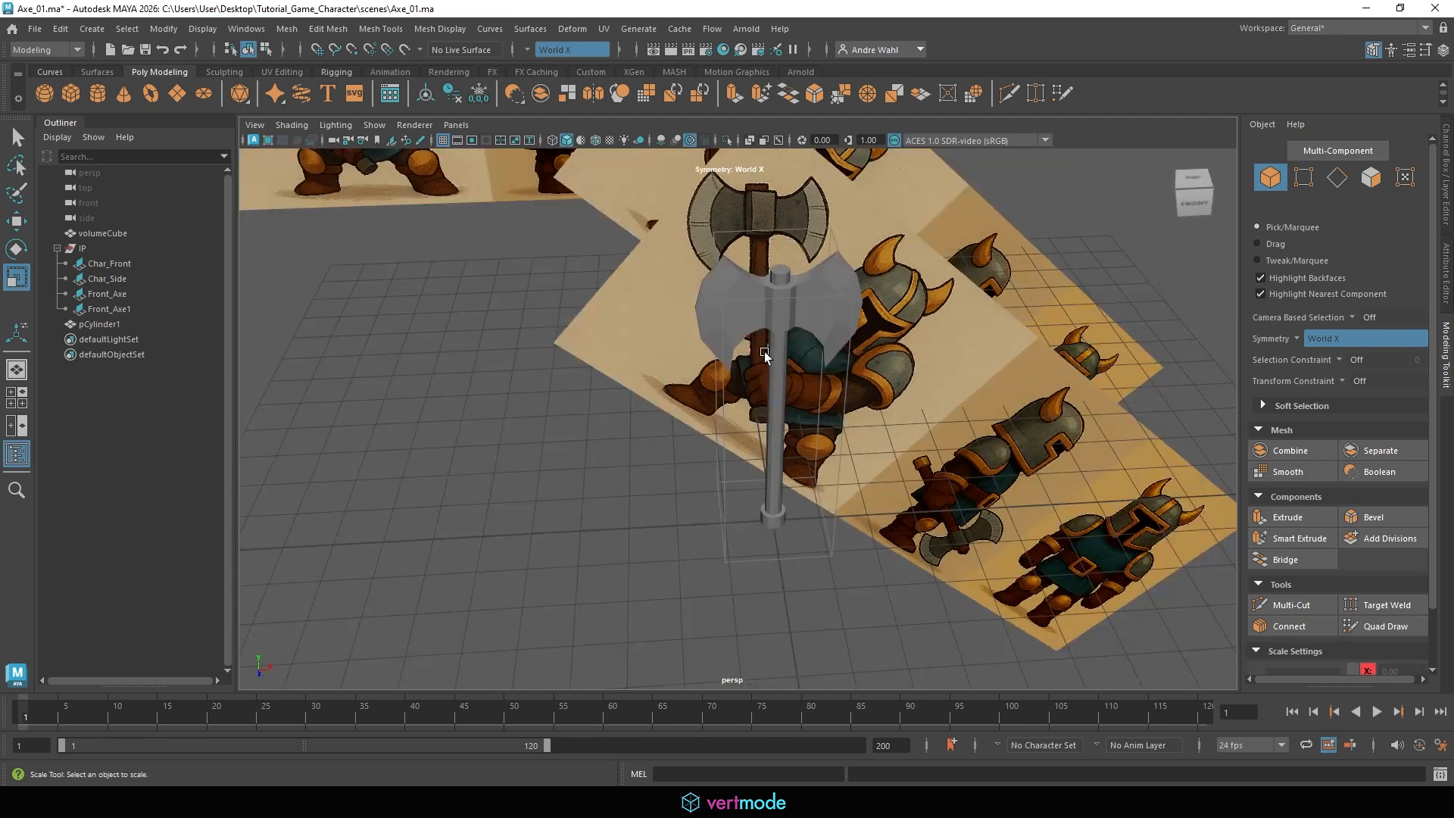
Select the axe and save the scene under the new name Axe_Low in the project's scenes folder.
{"action": "left_click", "coordinate": [786, 293]}
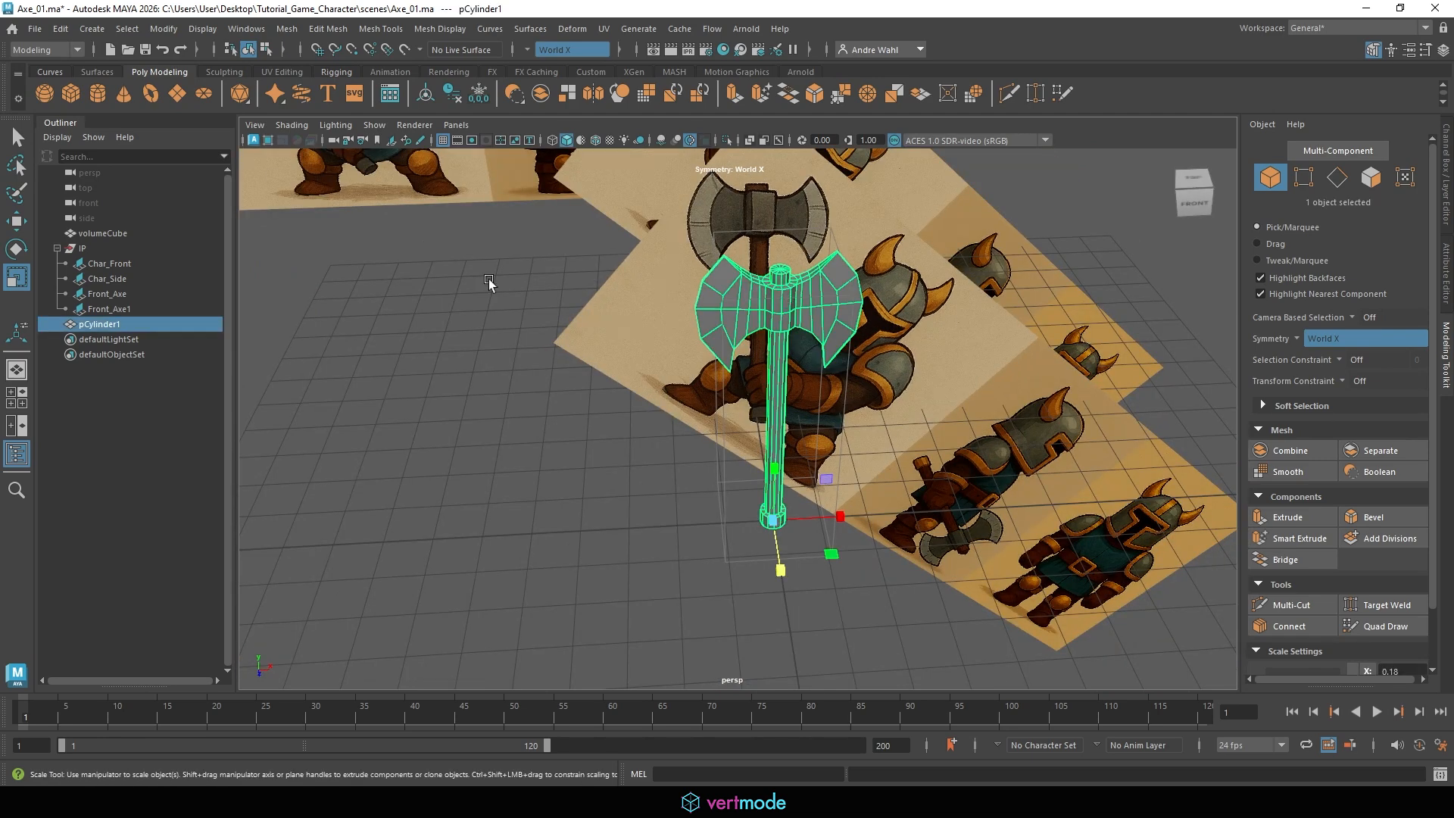
{"action": "left_click", "coordinate": [35, 30]}
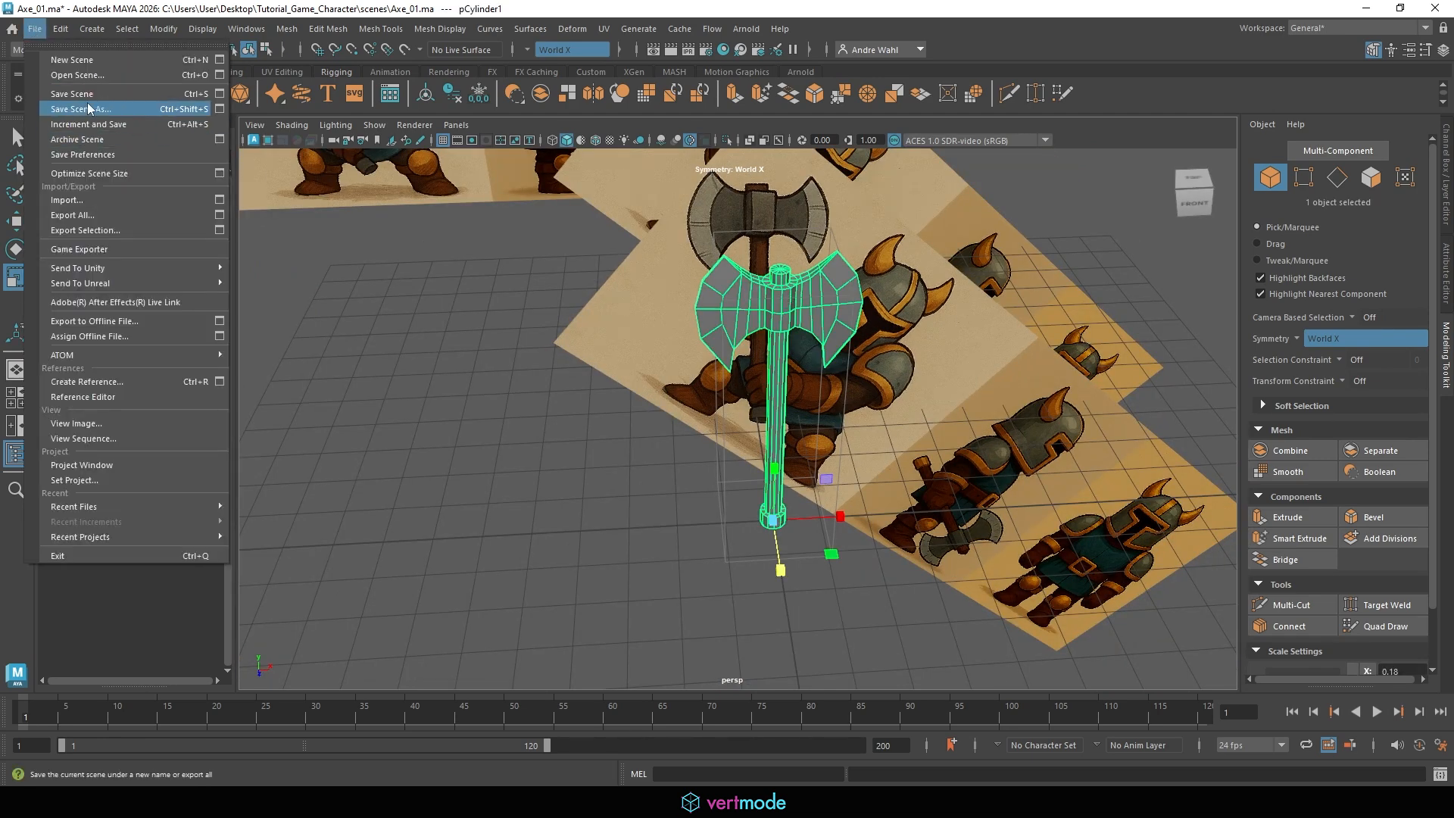
{"action": "left_click", "coordinate": [72, 107]}
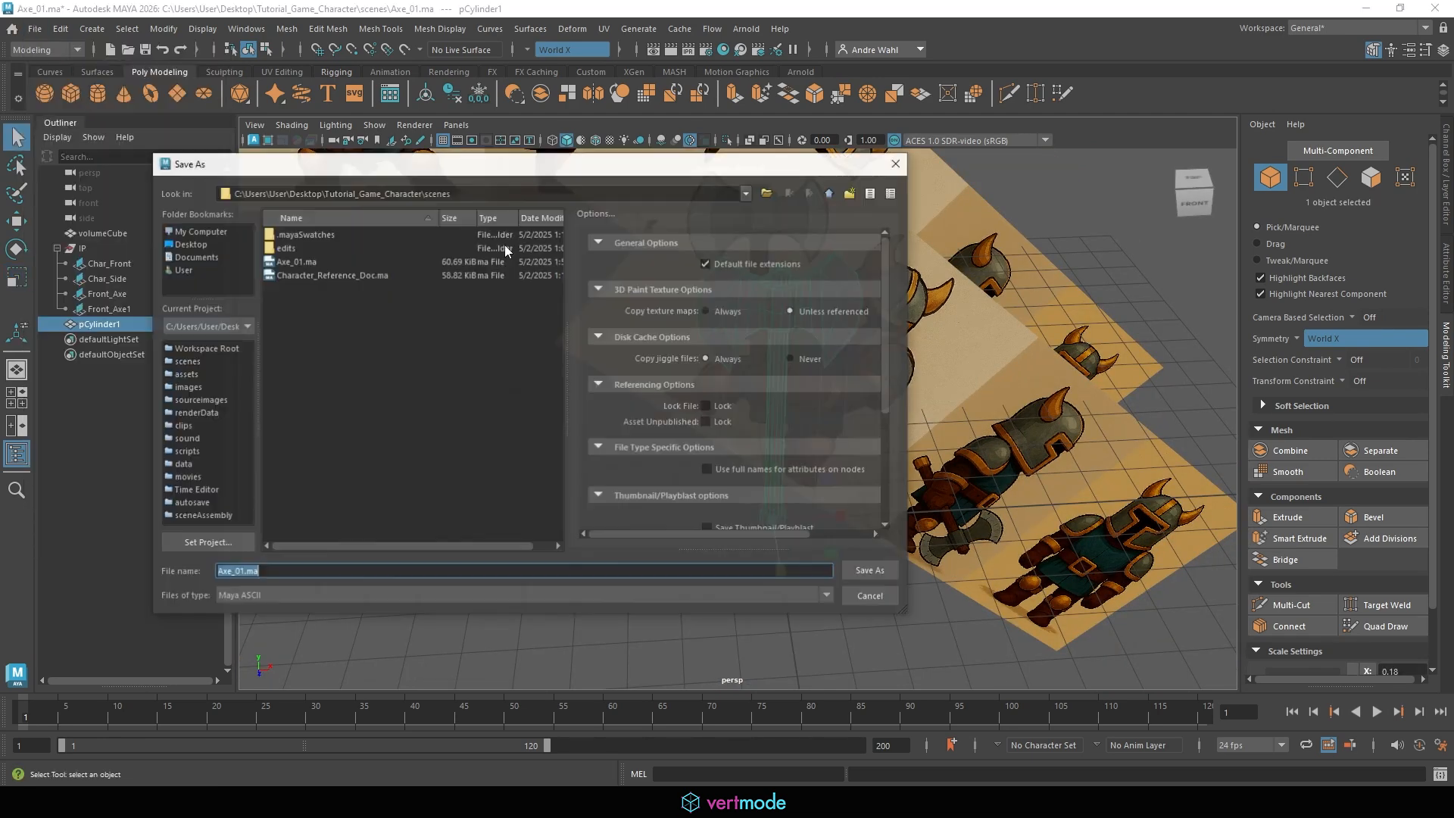
{"action": "left_click", "coordinate": [303, 261]}
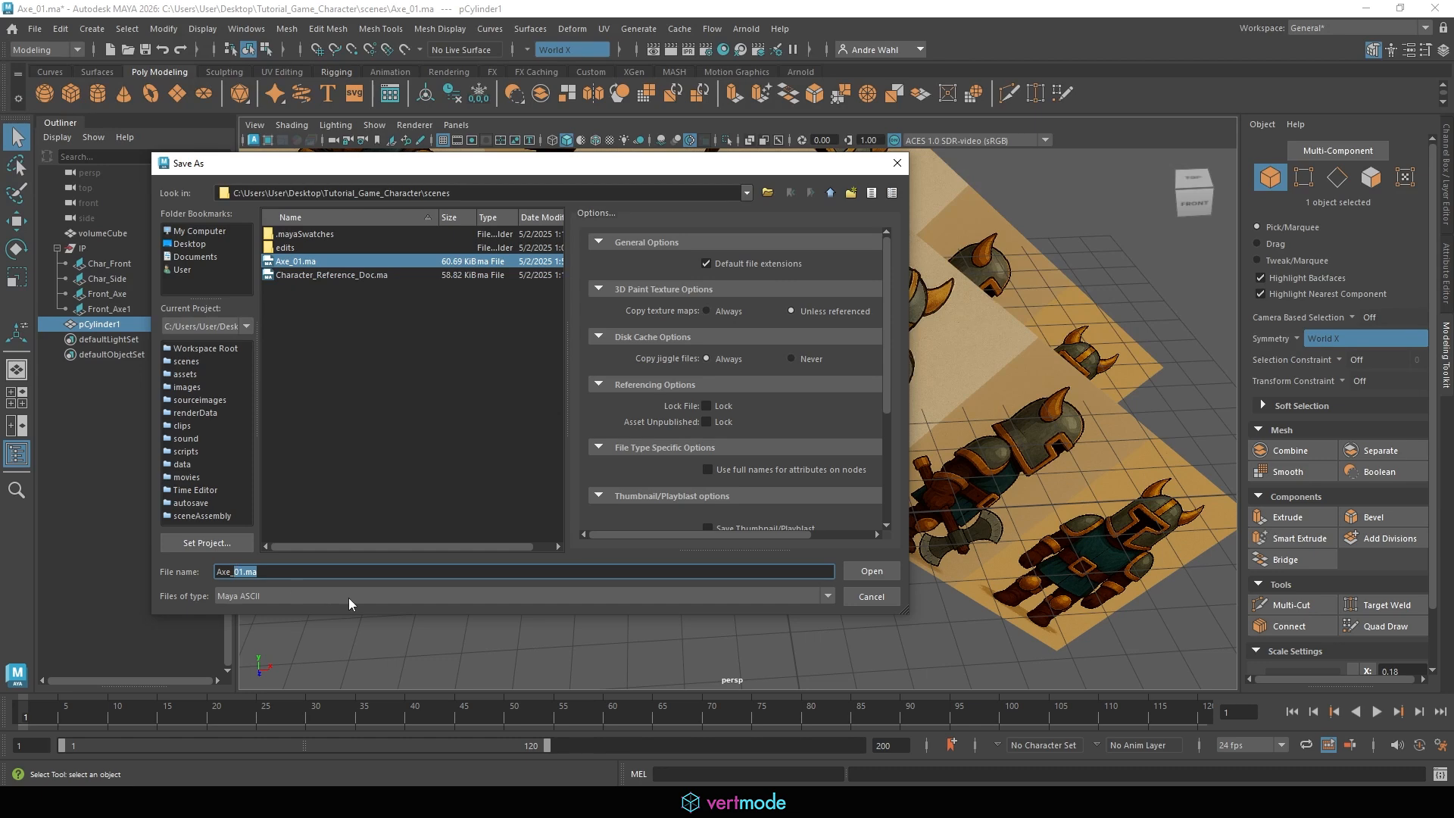
{"action": "type", "text": "Low"}
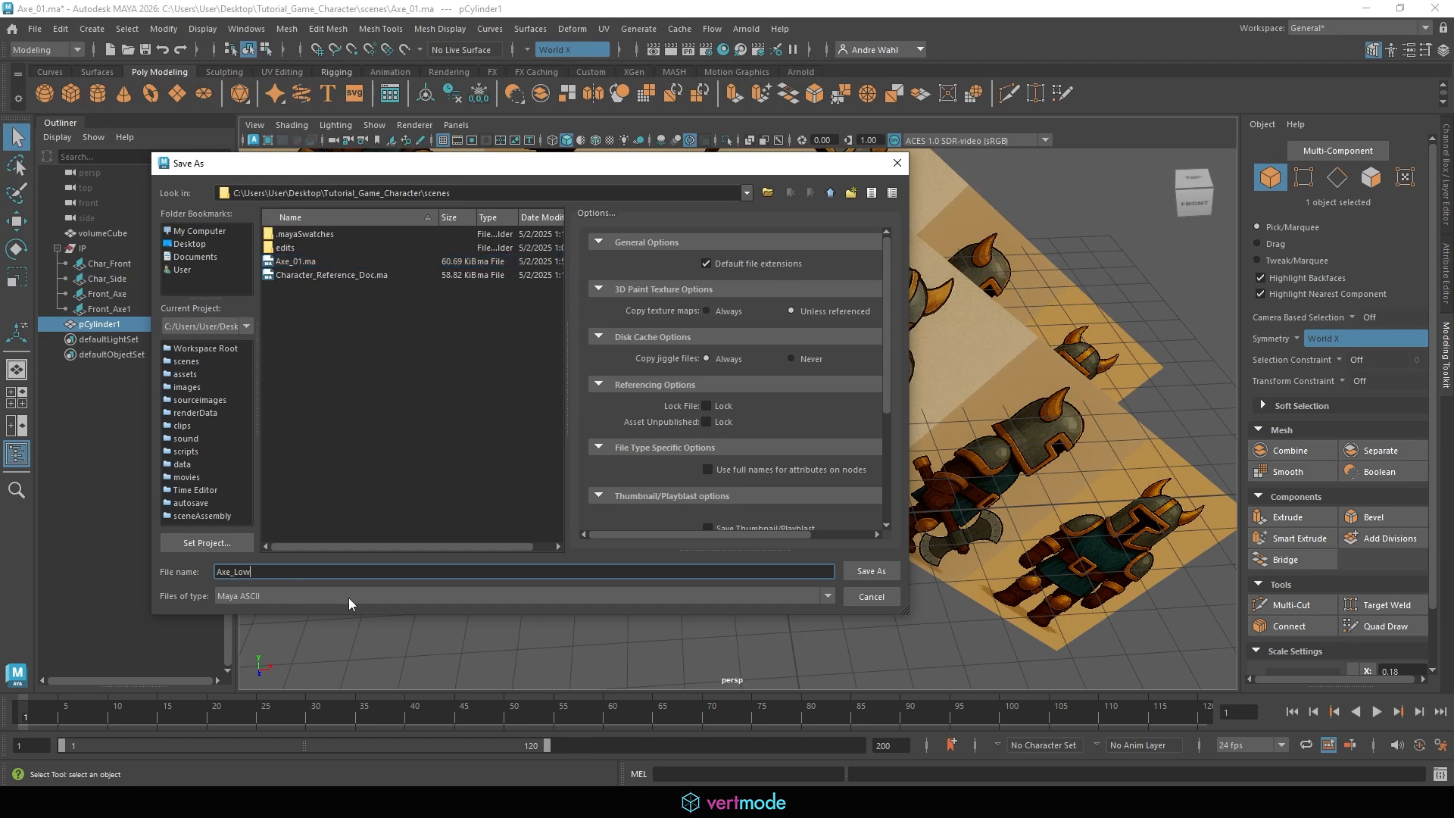
{"action": "key", "text": "Return"}
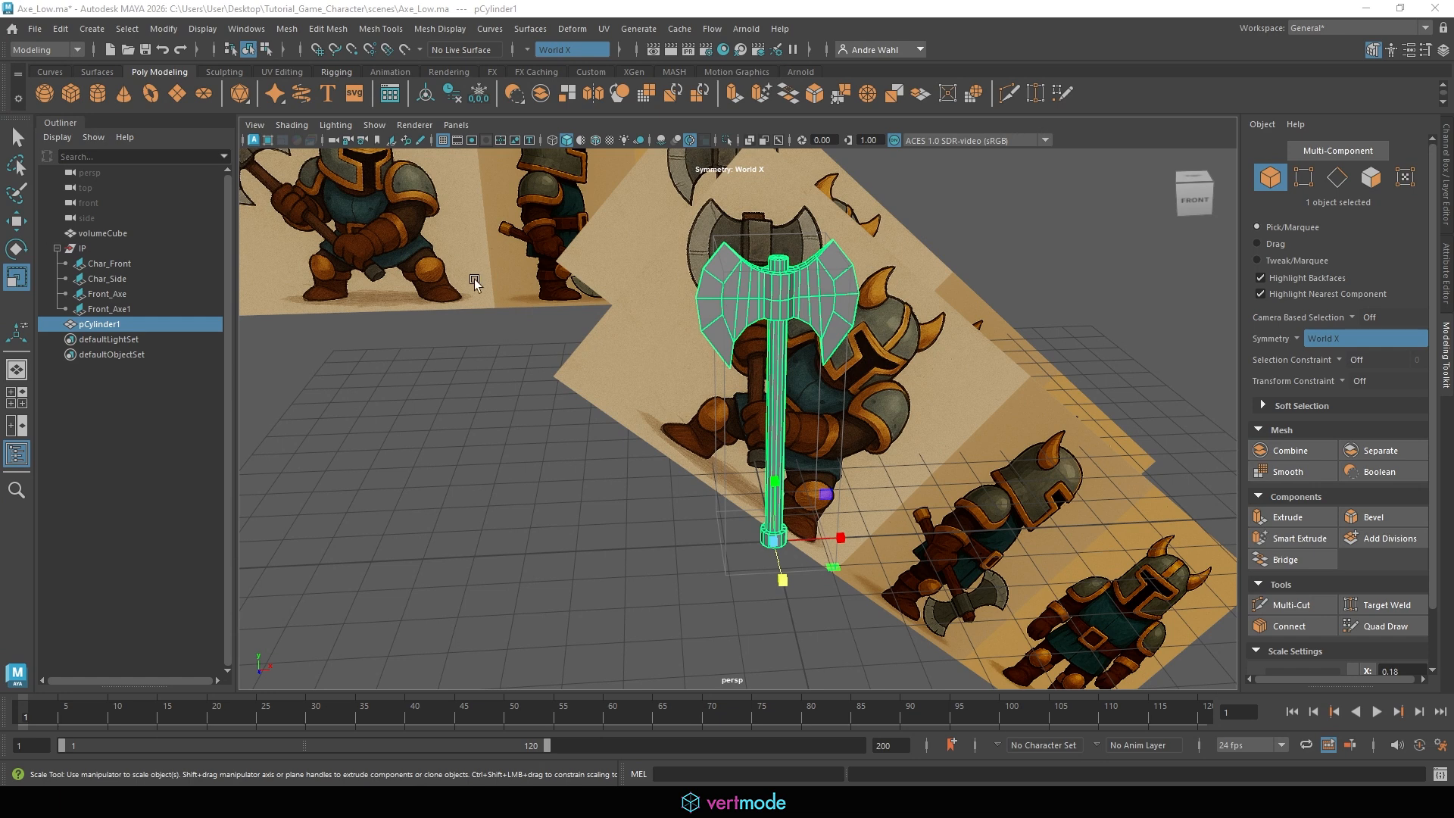
Rename the axe object pCylinder1 to Axe_low.
{"action": "double_click", "coordinate": [107, 324]}
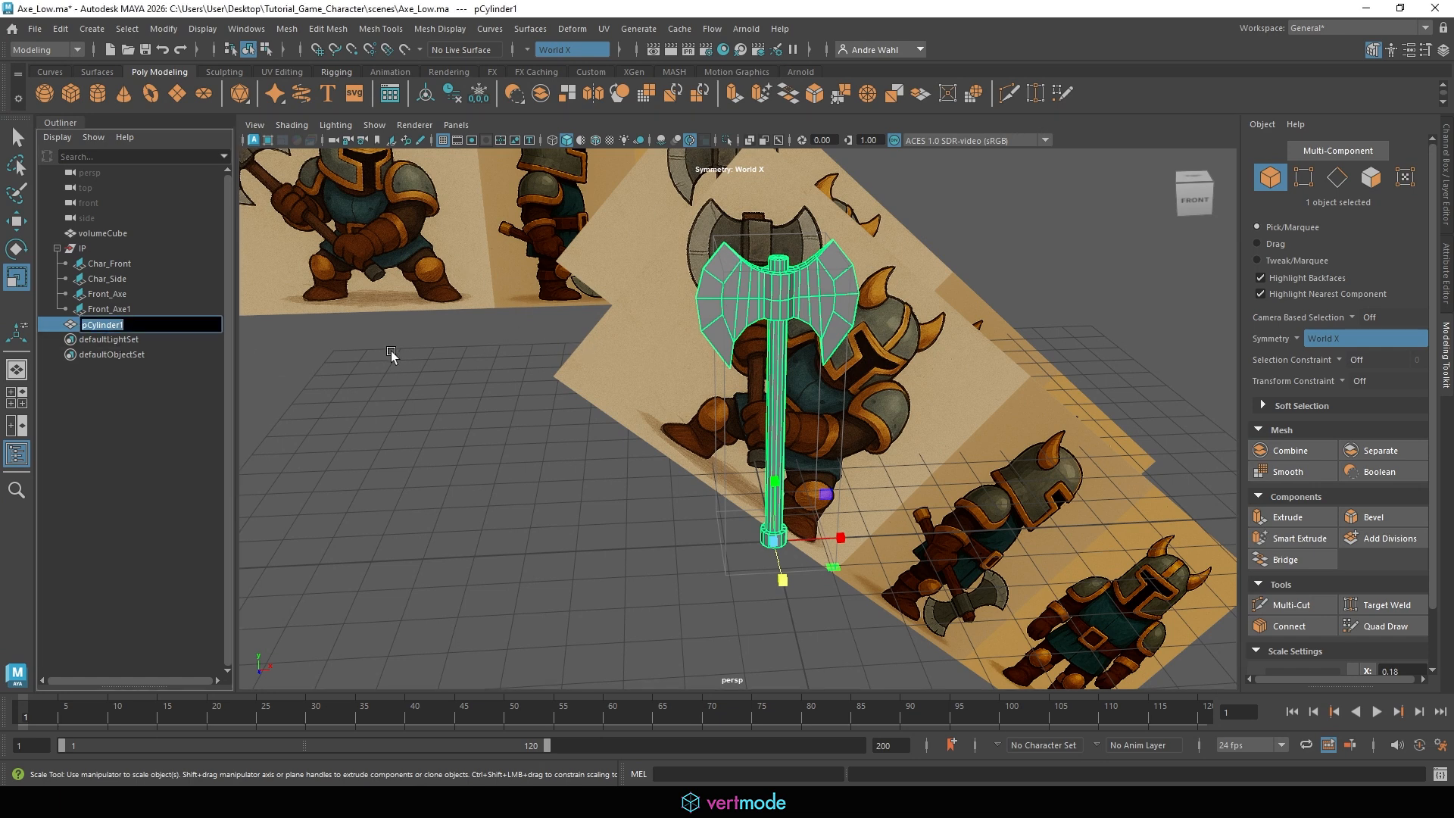
{"action": "type", "text": "Axe_low"}
{"action": "key", "text": "Return"}
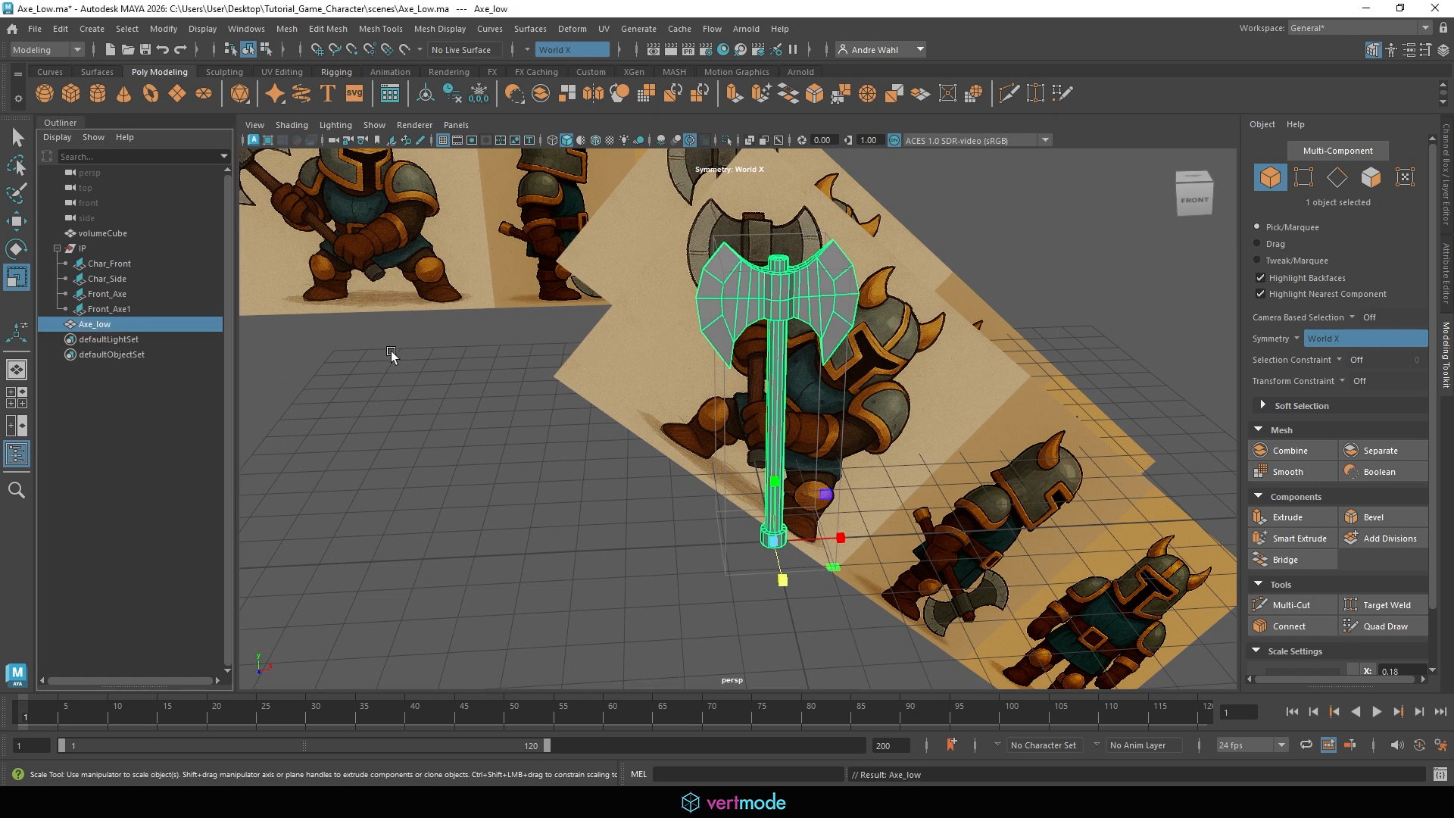
Duplicate the low-poly axe and name the copy Axe_high.
{"action": "key", "text": "ctrl+d"}
{"action": "double_click", "coordinate": [117, 340]}
{"action": "left_click", "coordinate": [149, 335]}
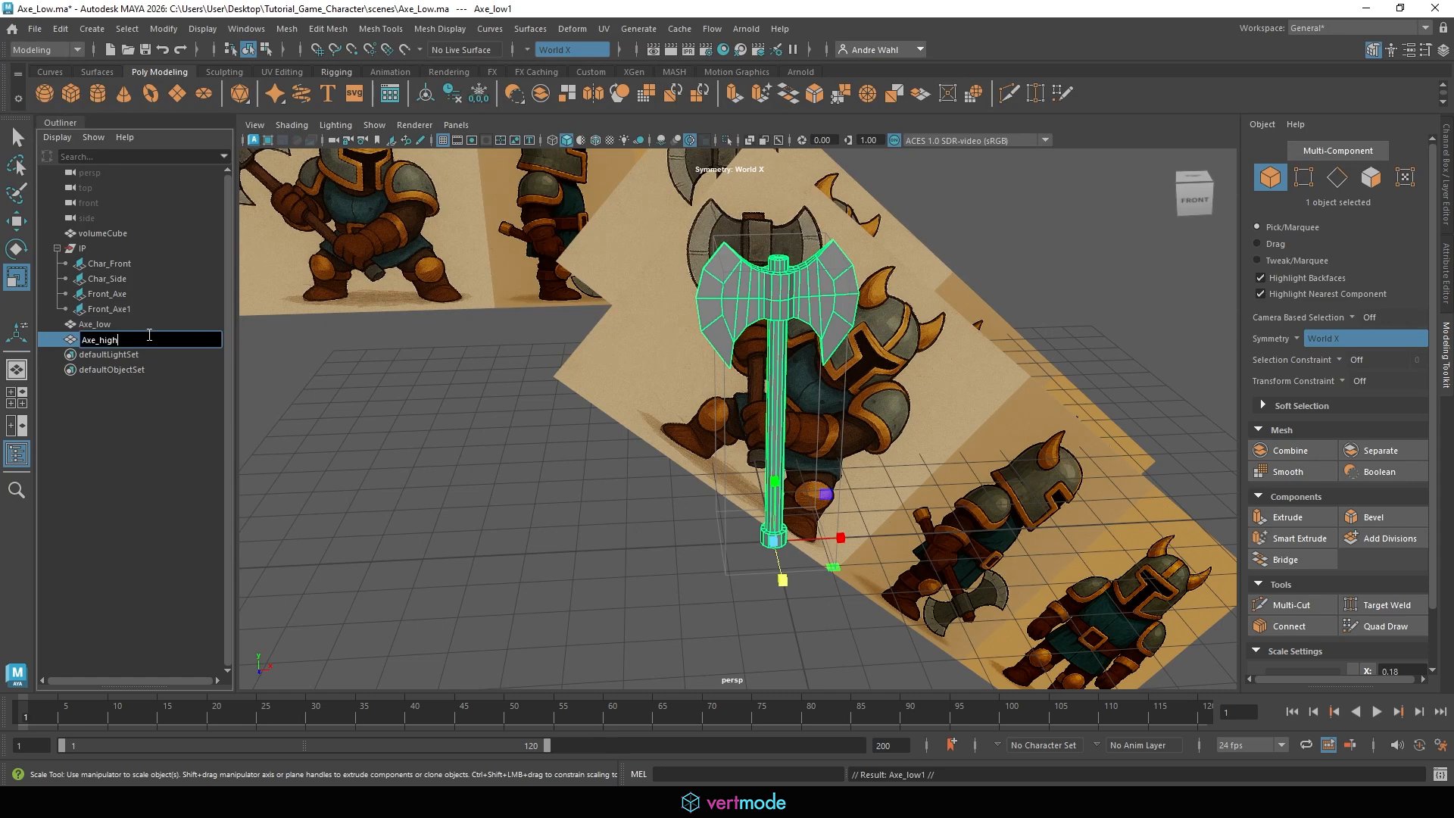
Assign Axe_low to a new display layer and hide that layer.
{"action": "left_click", "coordinate": [129, 325]}
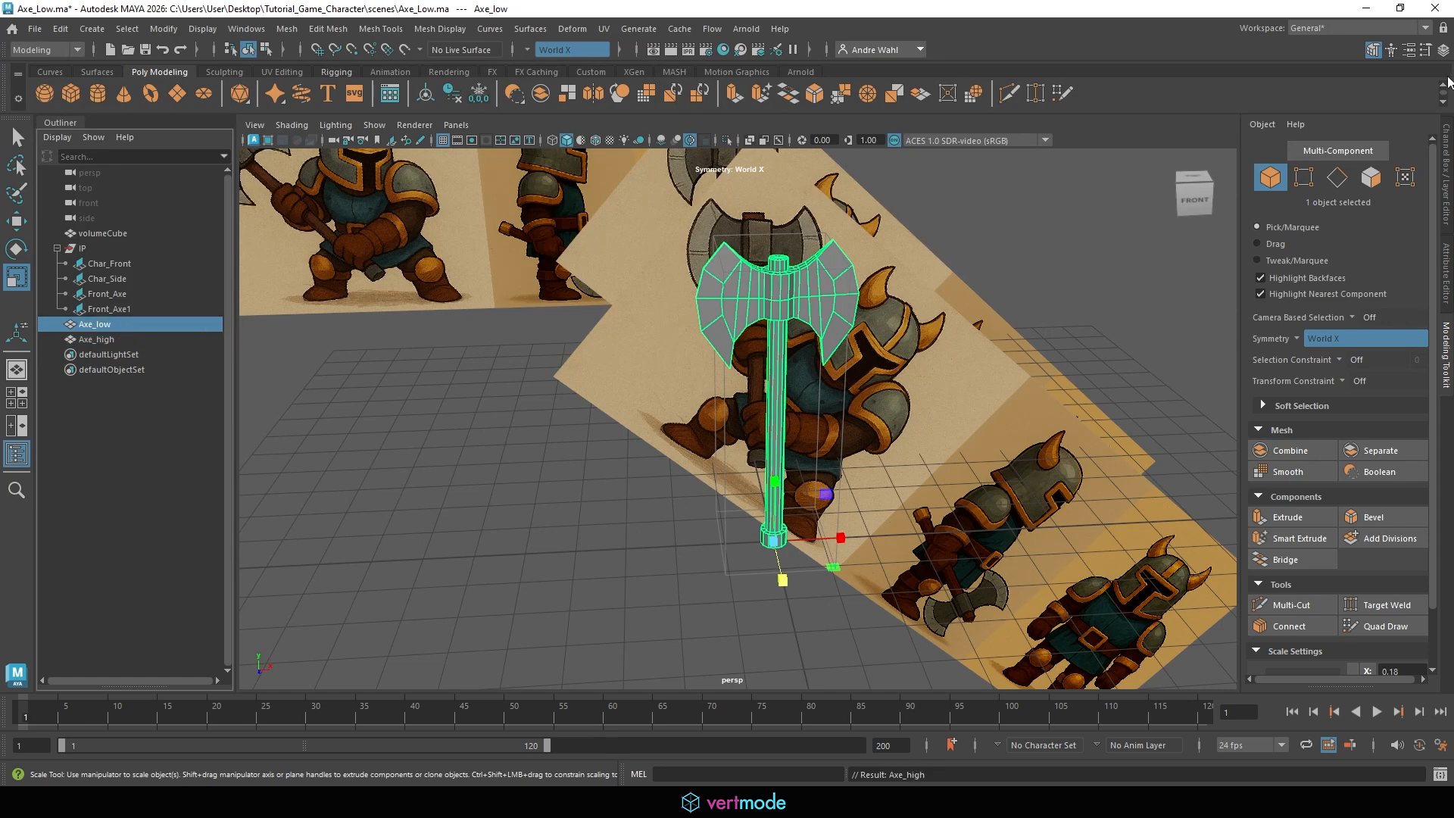
{"action": "left_click", "coordinate": [1443, 50]}
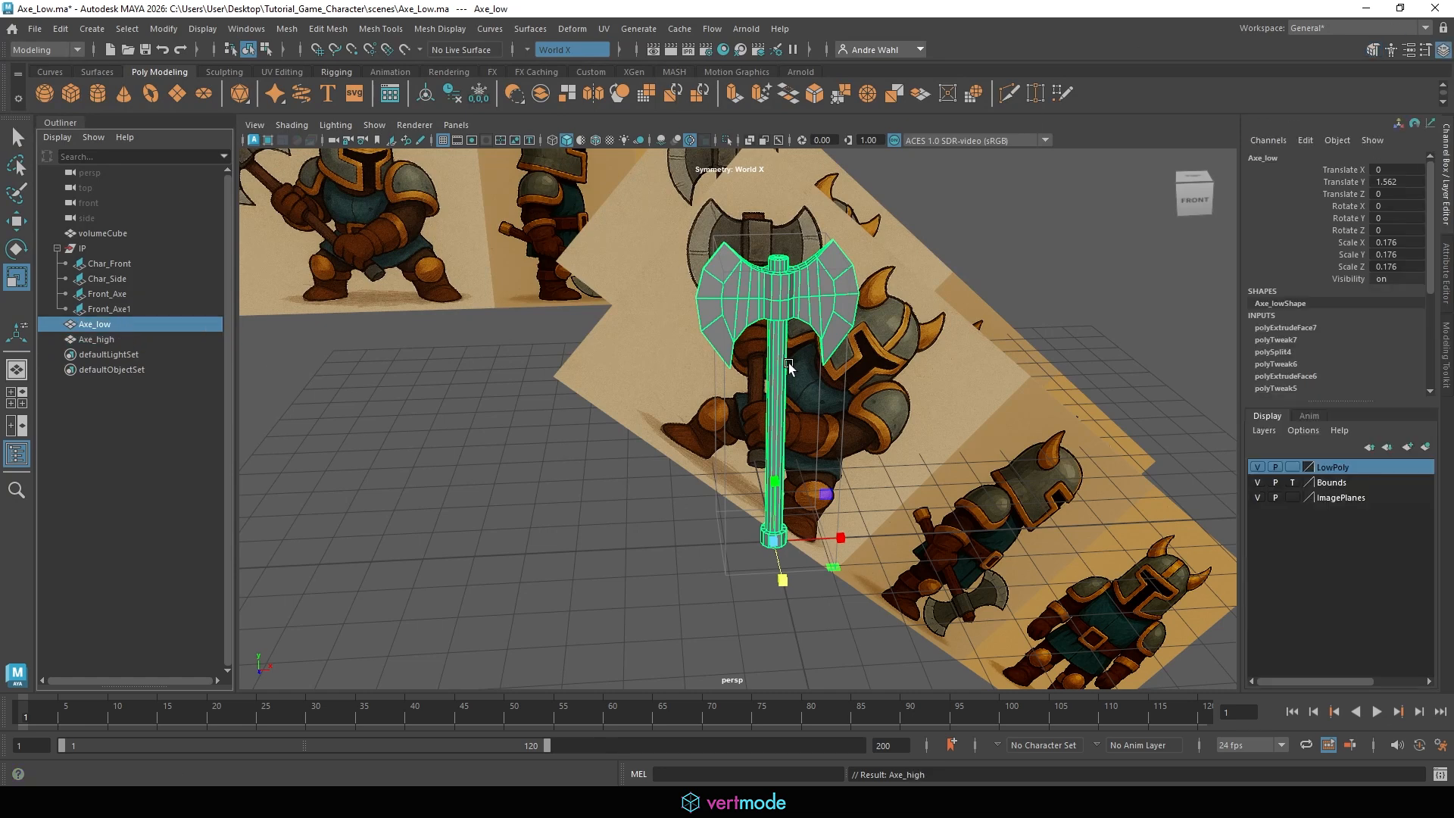
{"action": "left_click", "coordinate": [1427, 447]}
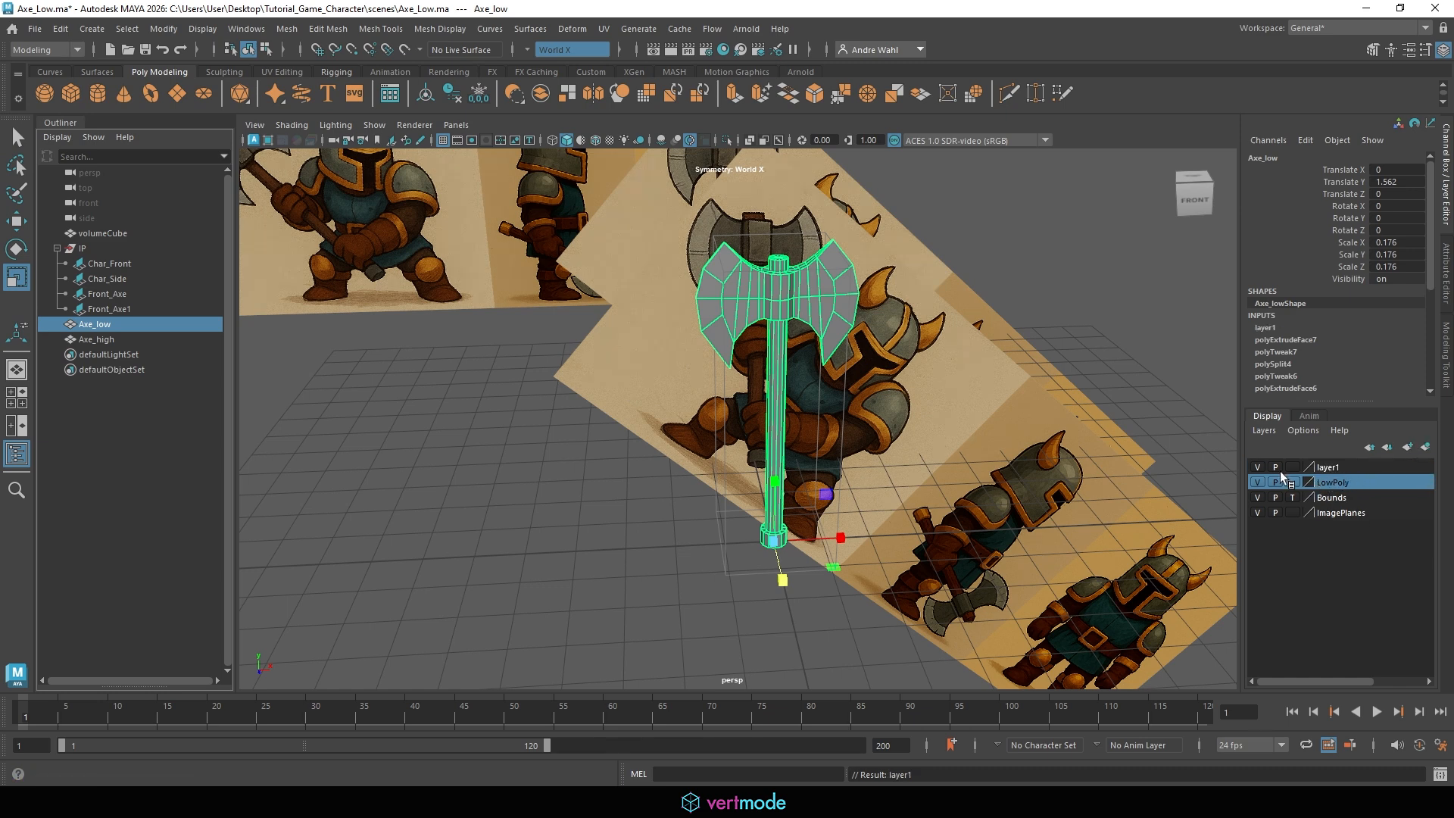
{"action": "left_click", "coordinate": [1257, 468]}
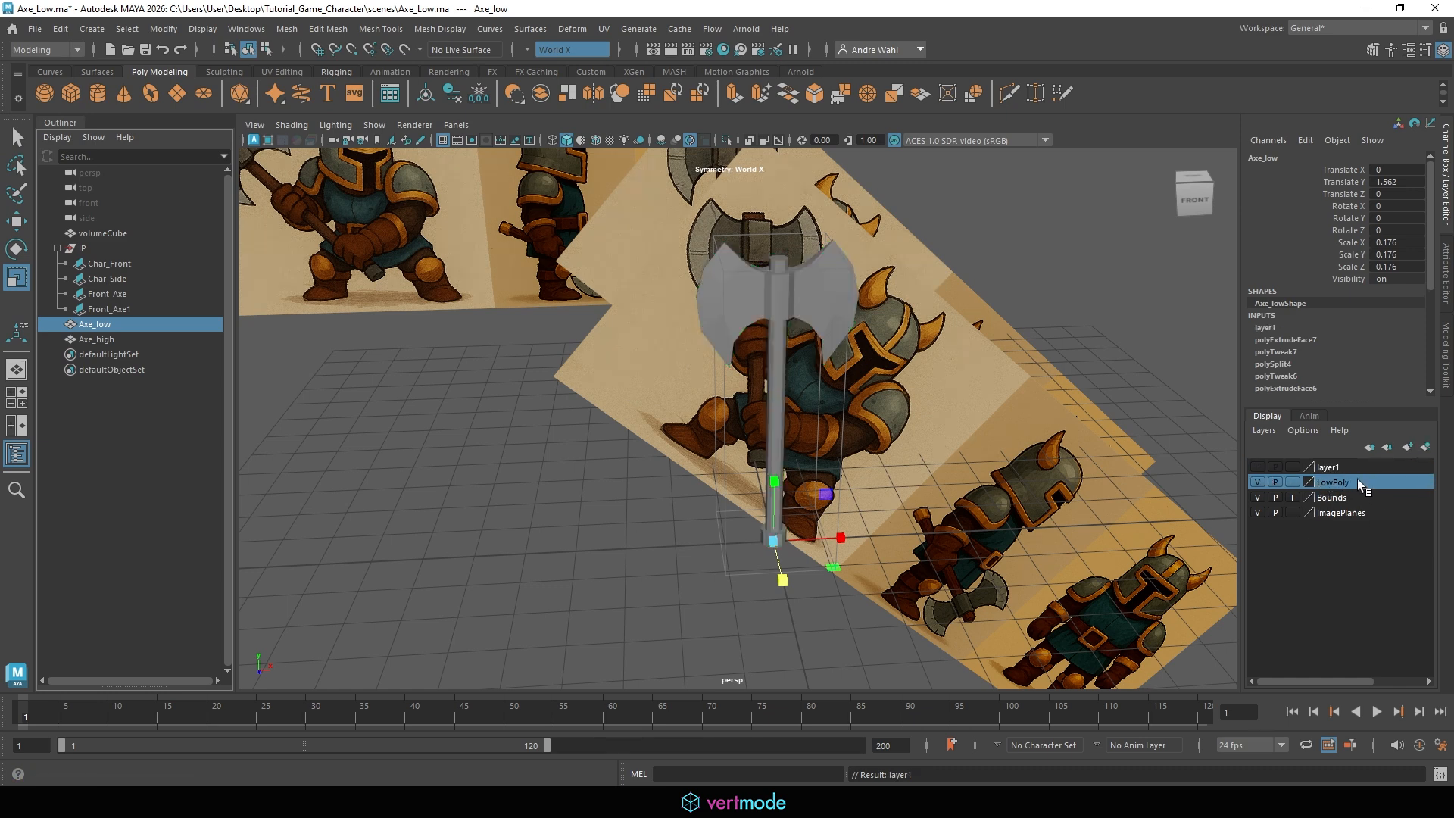
Delete the old LowPoly display layer and rename the new layer holding Axe_low to LowPoly.
{"action": "right_click", "coordinate": [1357, 479]}
{"action": "left_click", "coordinate": [1349, 644]}
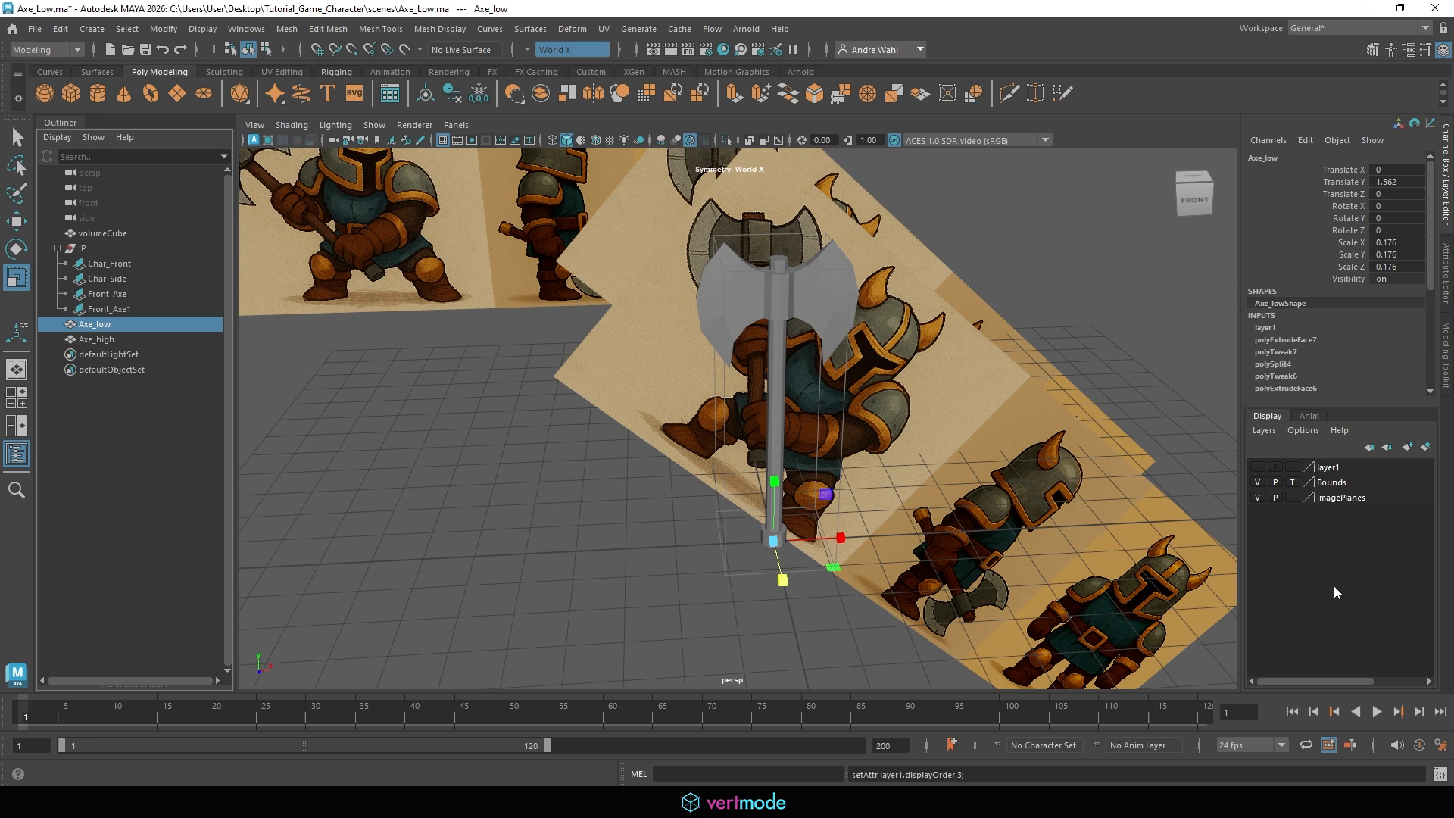
{"action": "double_click", "coordinate": [1329, 469]}
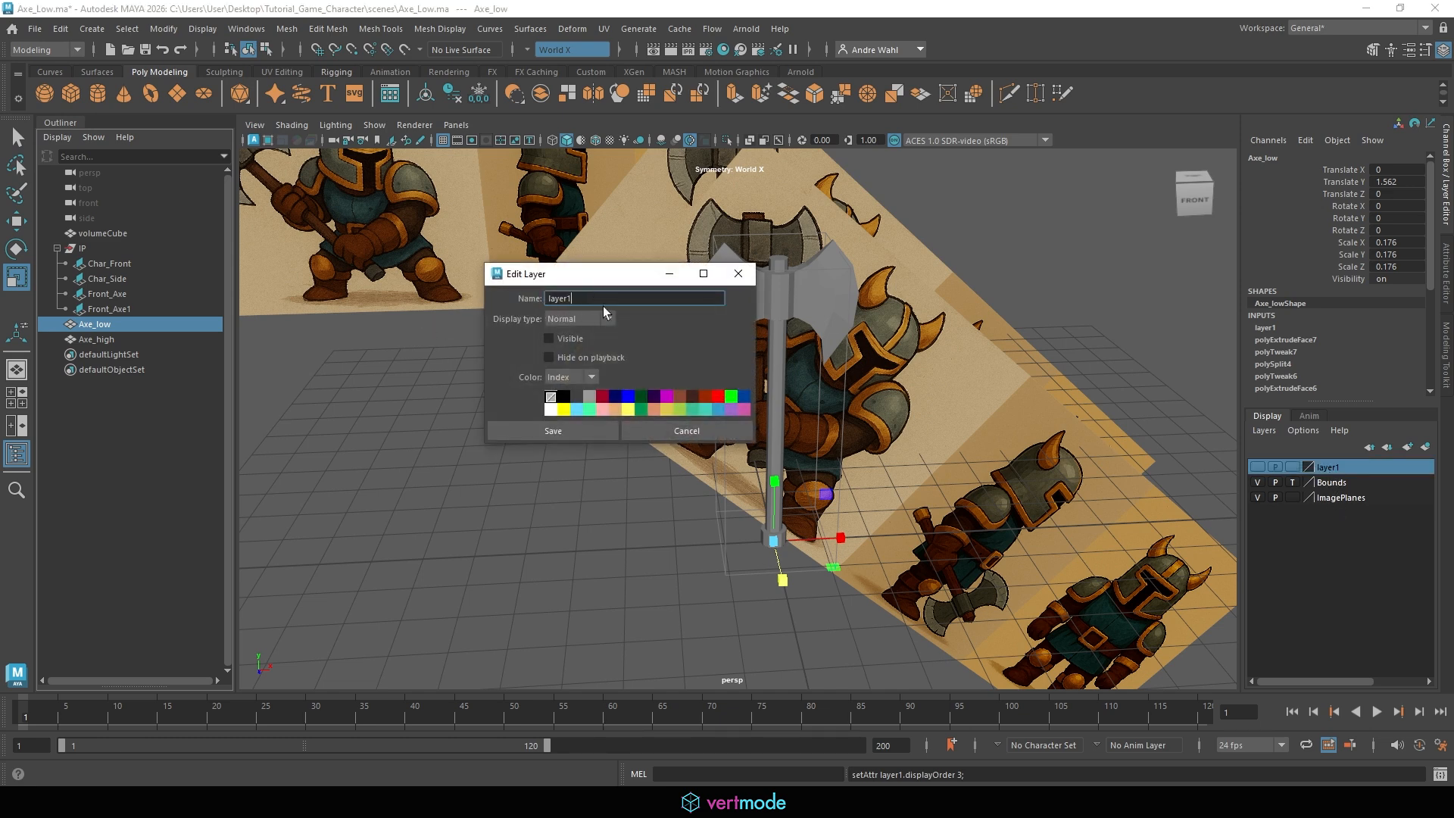
{"action": "type", "text": "LowPolky"}
{"action": "key", "text": "BackSpace"}
{"action": "type", "text": "y"}
{"action": "left_click", "coordinate": [553, 430]}
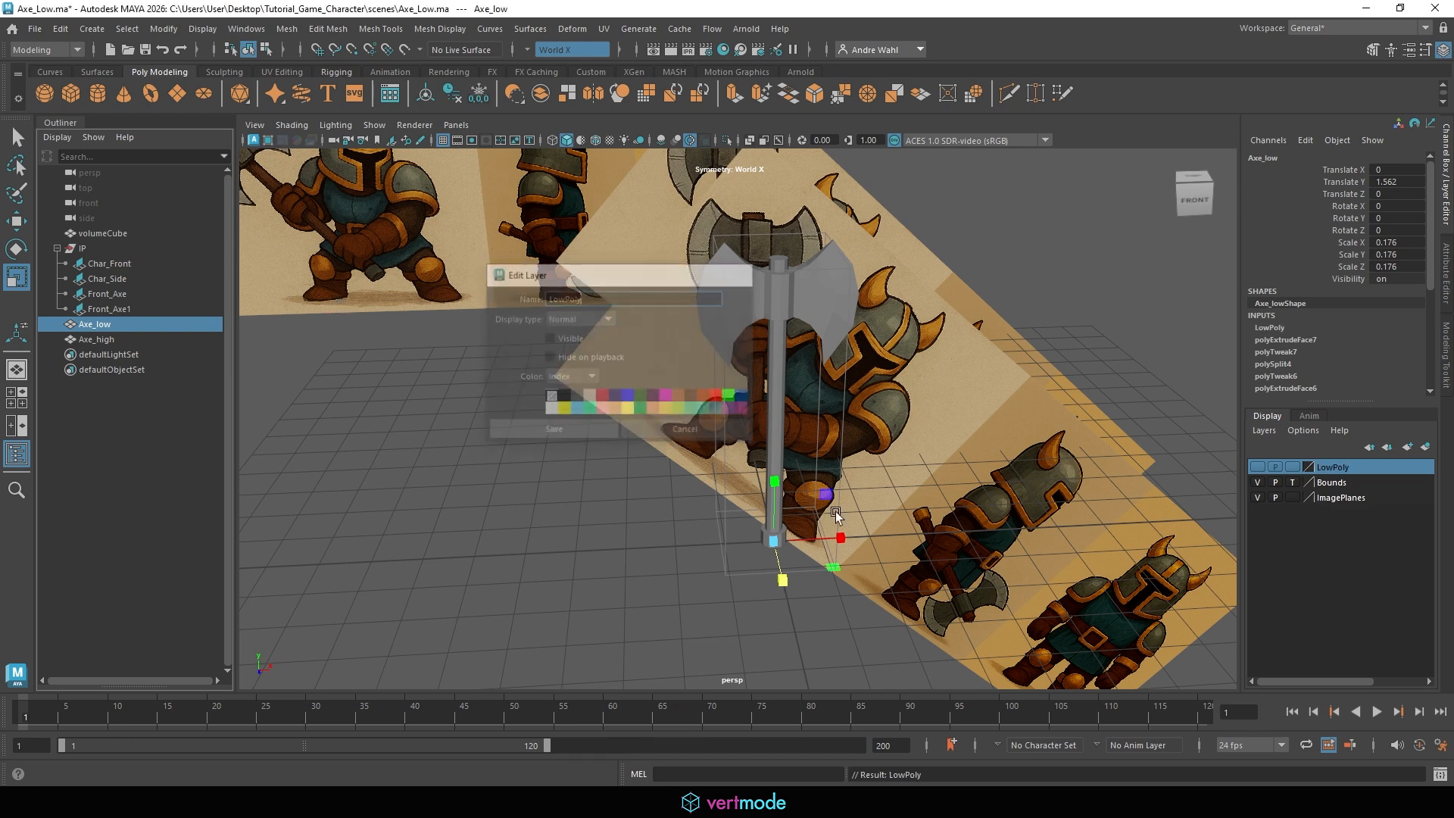
Toggle the LowPoly layer's visibility to compare the two axe versions, leaving the layer hidden.
{"action": "left_click", "coordinate": [1259, 465]}
{"action": "left_click", "coordinate": [1258, 465]}
{"action": "left_click", "coordinate": [1258, 465]}
{"action": "left_click", "coordinate": [1259, 465]}
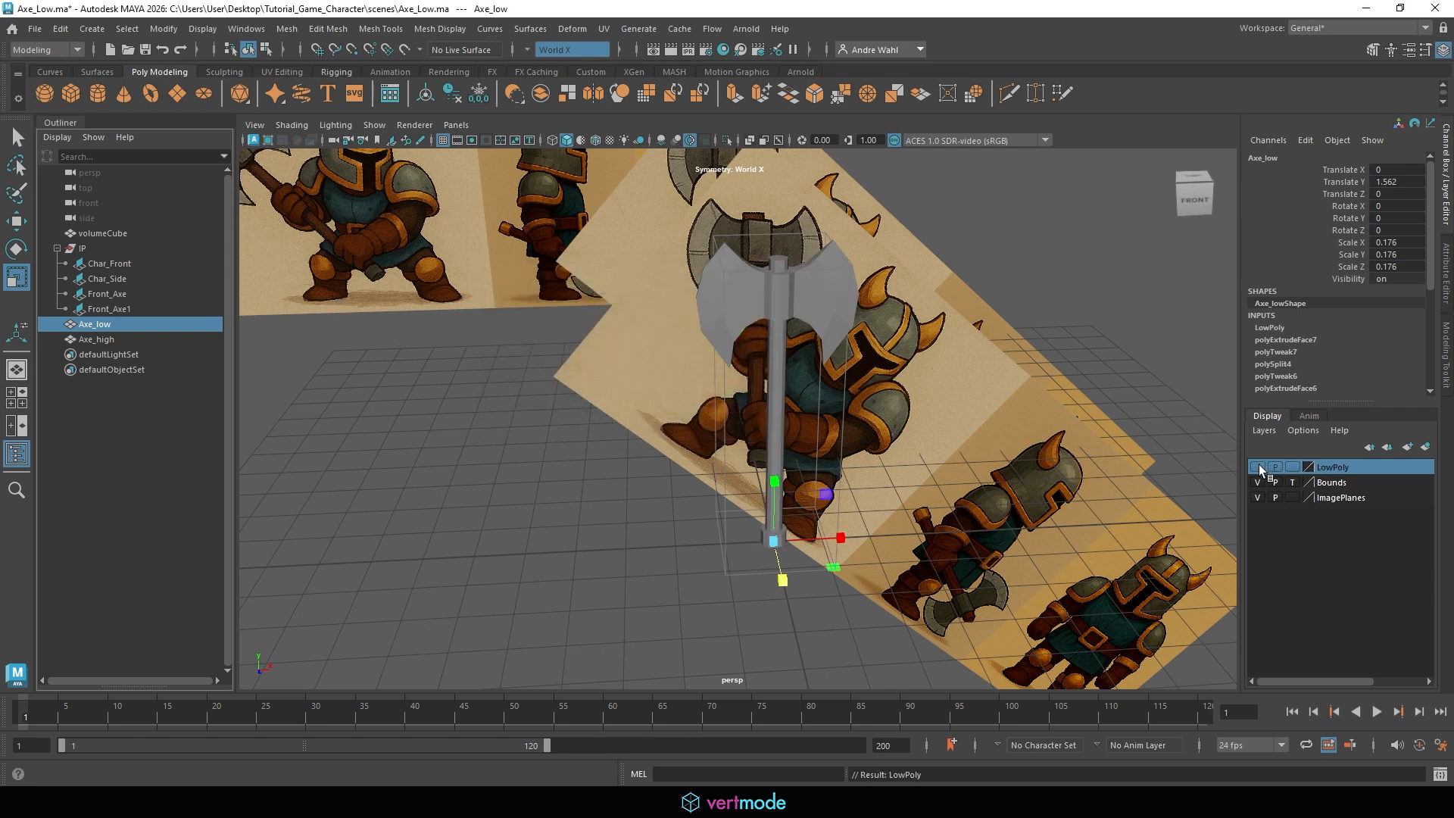
Extract the shaft faces and the top cap faces of Axe_high into separate meshes.
{"action": "left_click", "coordinate": [778, 279]}
{"action": "left_click_drag", "start_coordinate": [1006, 483], "coordinate": [802, 426], "text": "alt"}
{"action": "left_click_drag", "start_coordinate": [838, 364], "coordinate": [896, 341], "text": "alt"}
{"action": "right_click_drag", "start_coordinate": [895, 340], "coordinate": [642, 419]}
{"action": "left_click", "coordinate": [696, 409]}
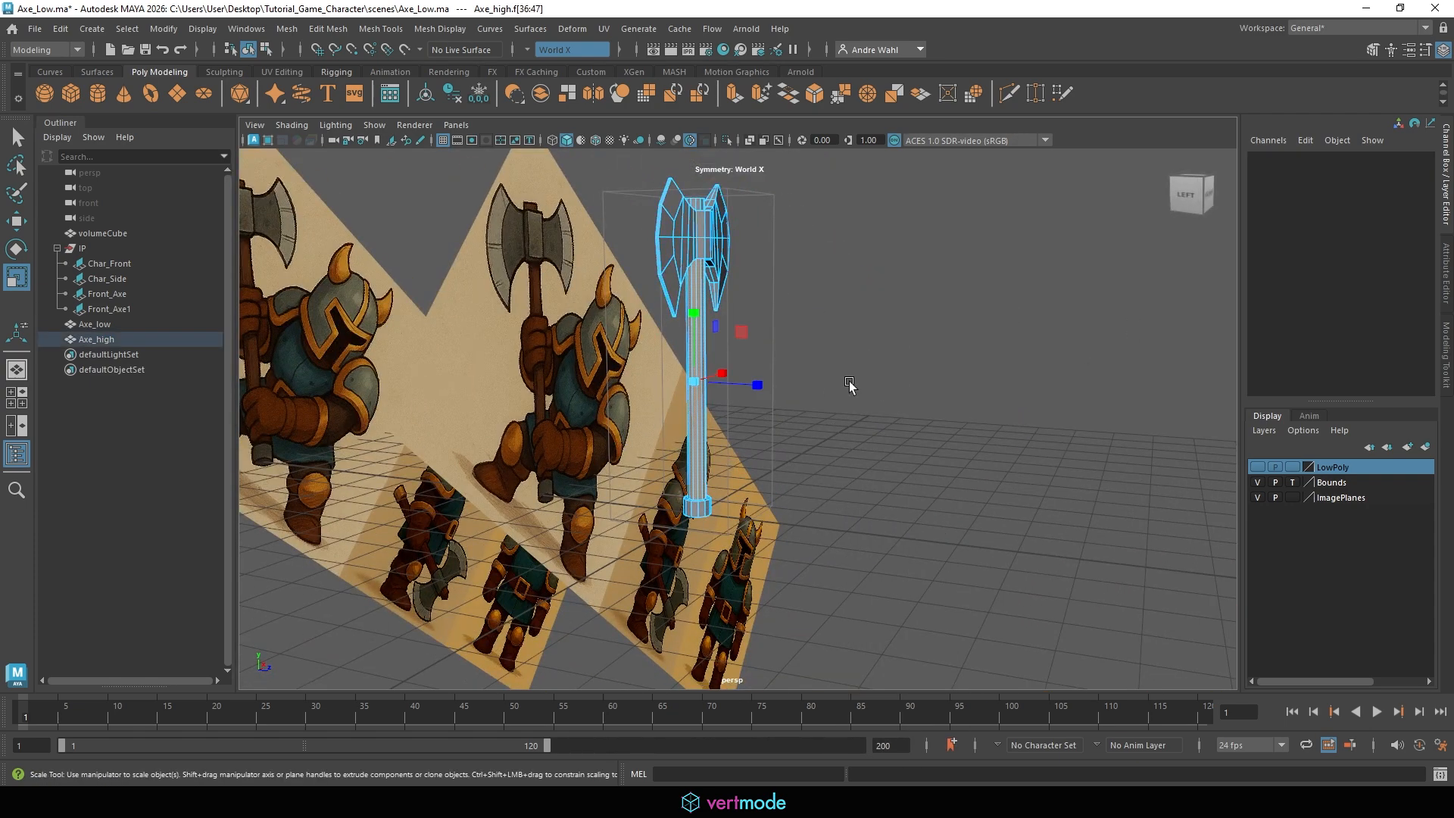
{"action": "left_click_drag", "start_coordinate": [853, 387], "coordinate": [960, 517], "text": "alt"}
{"action": "key", "text": "f"}
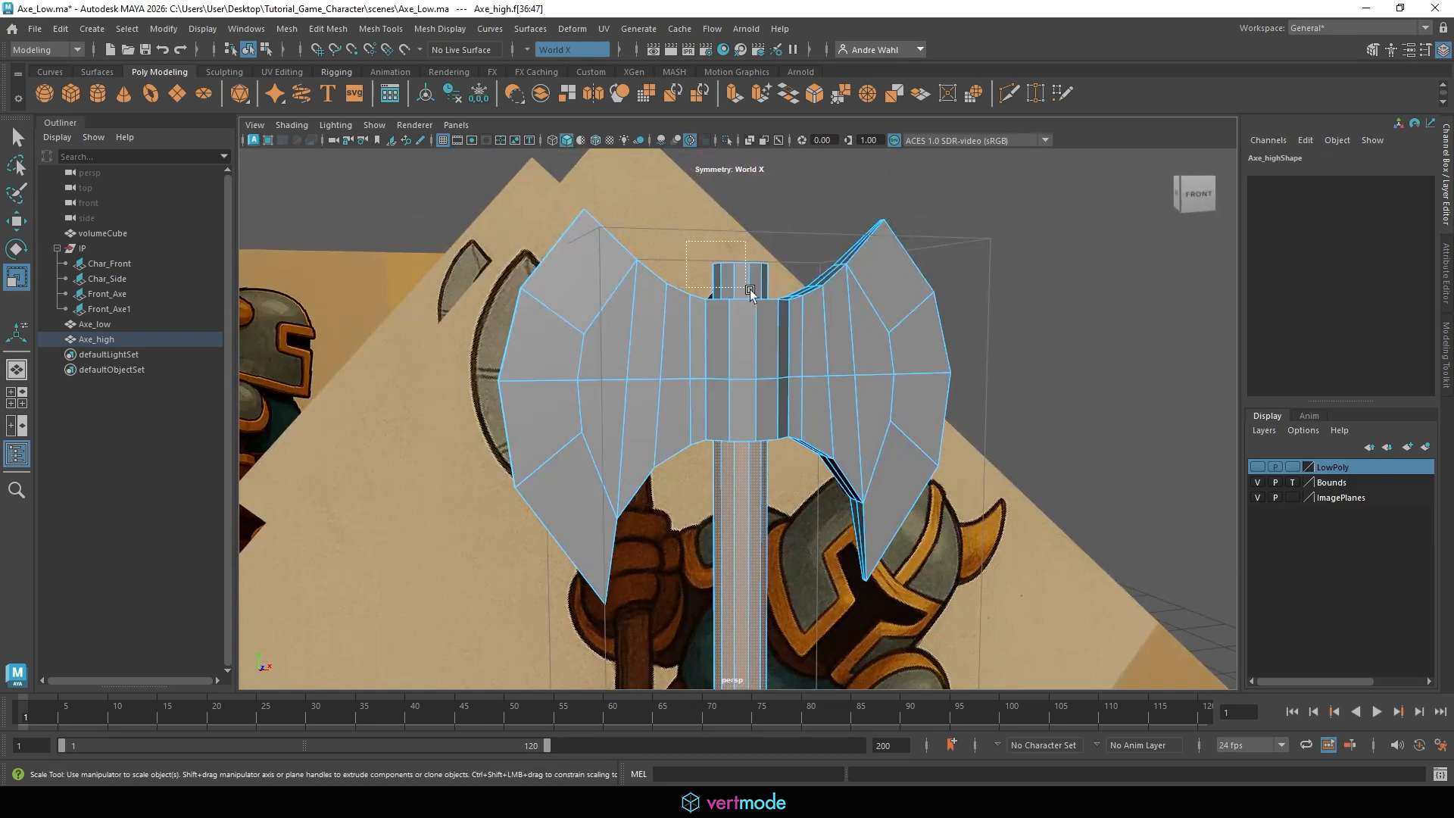
{"action": "left_click_drag", "start_coordinate": [795, 291], "coordinate": [796, 292], "text": "shift"}
{"action": "left_click_drag", "start_coordinate": [796, 292], "coordinate": [727, 319], "text": "alt"}
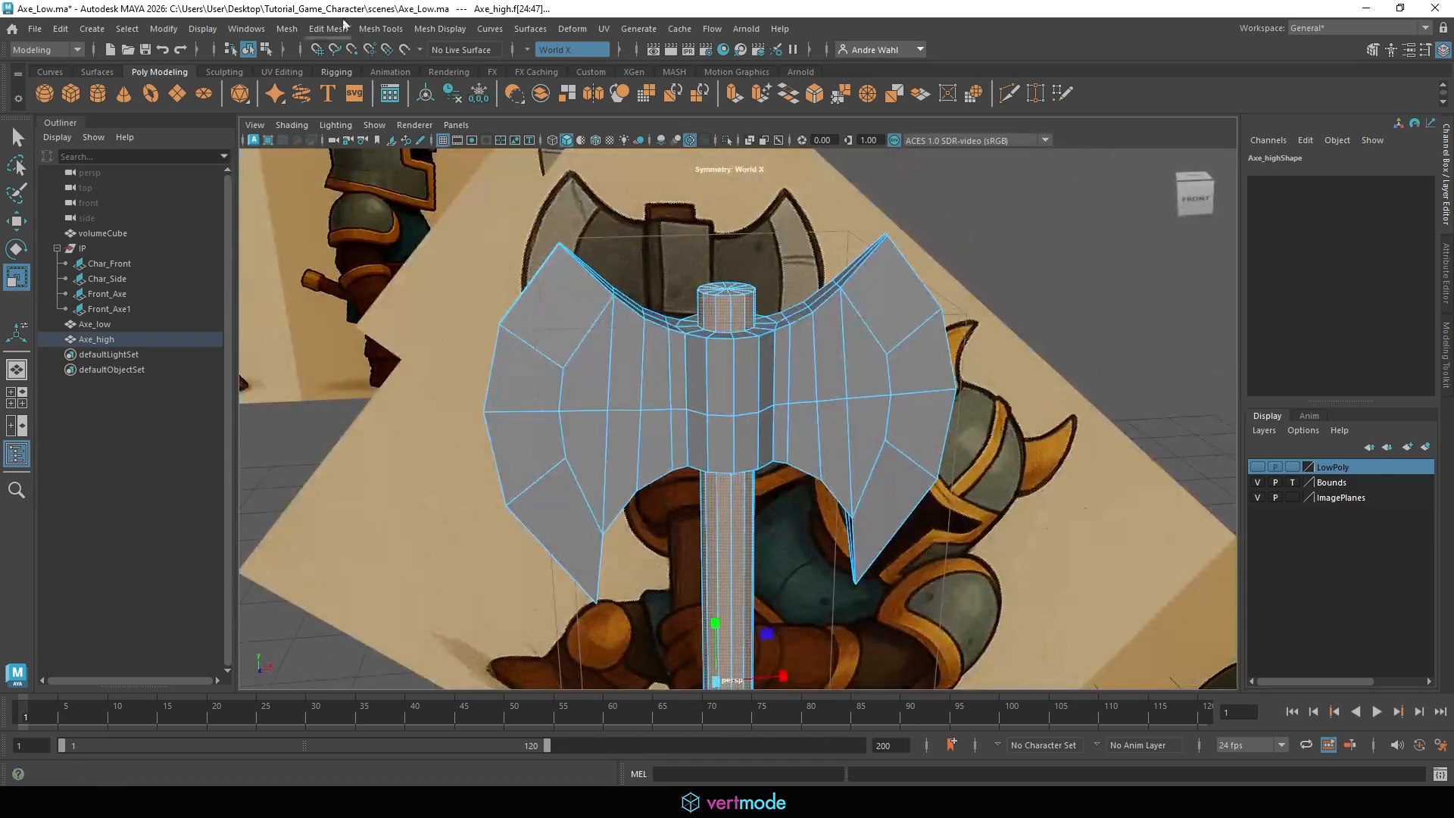
{"action": "left_click", "coordinate": [331, 33]}
{"action": "left_click", "coordinate": [370, 475]}
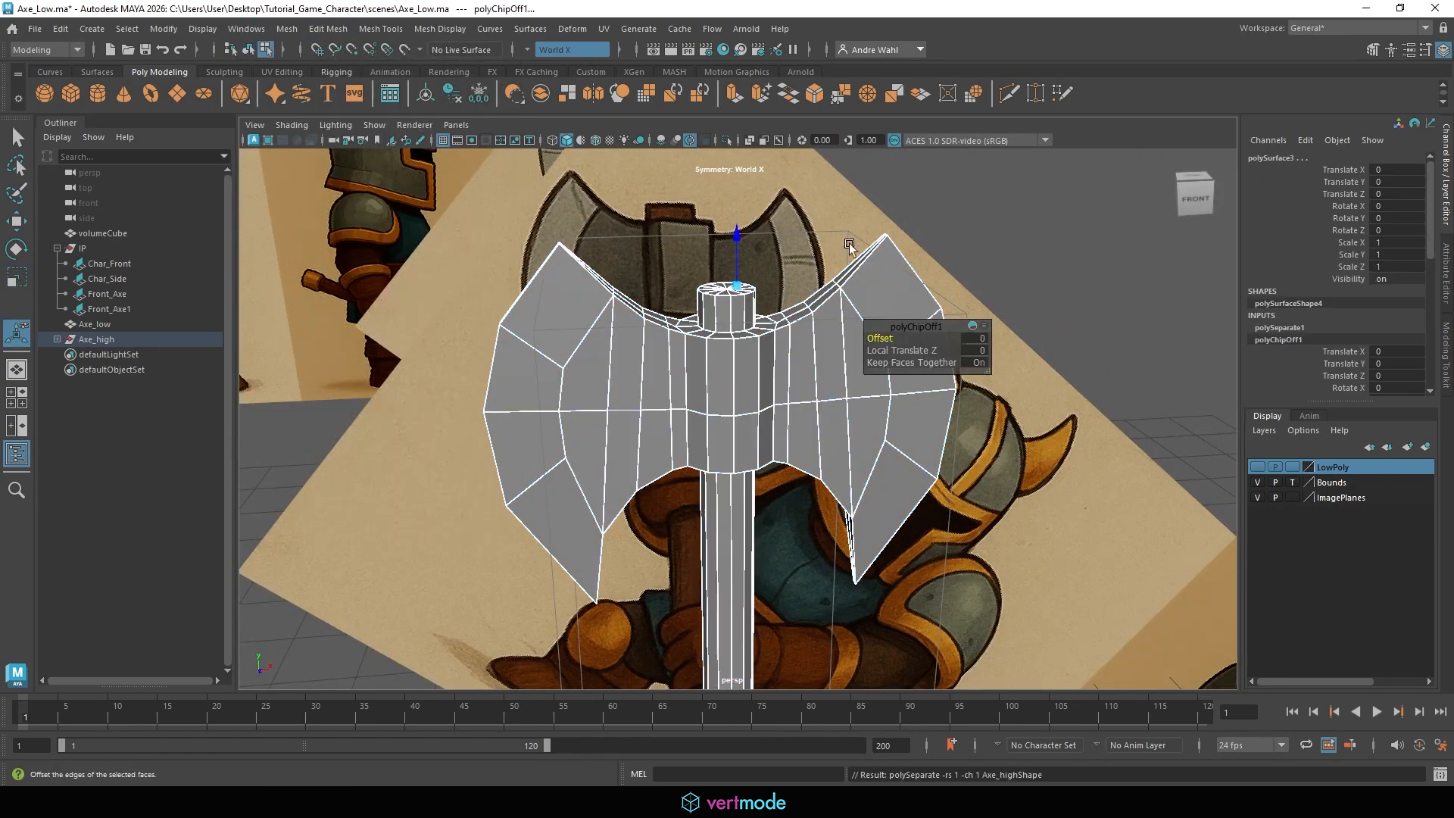
Return to object mode and separate the axe head from the ring at the handle's bottom end.
{"action": "middle_click_drag", "start_coordinate": [851, 247], "coordinate": [828, 168], "text": "alt"}
{"action": "right_click_drag", "start_coordinate": [718, 237], "coordinate": [807, 223]}
{"action": "key", "text": "q"}
{"action": "left_click", "coordinate": [670, 241]}
{"action": "left_click", "coordinate": [711, 231]}
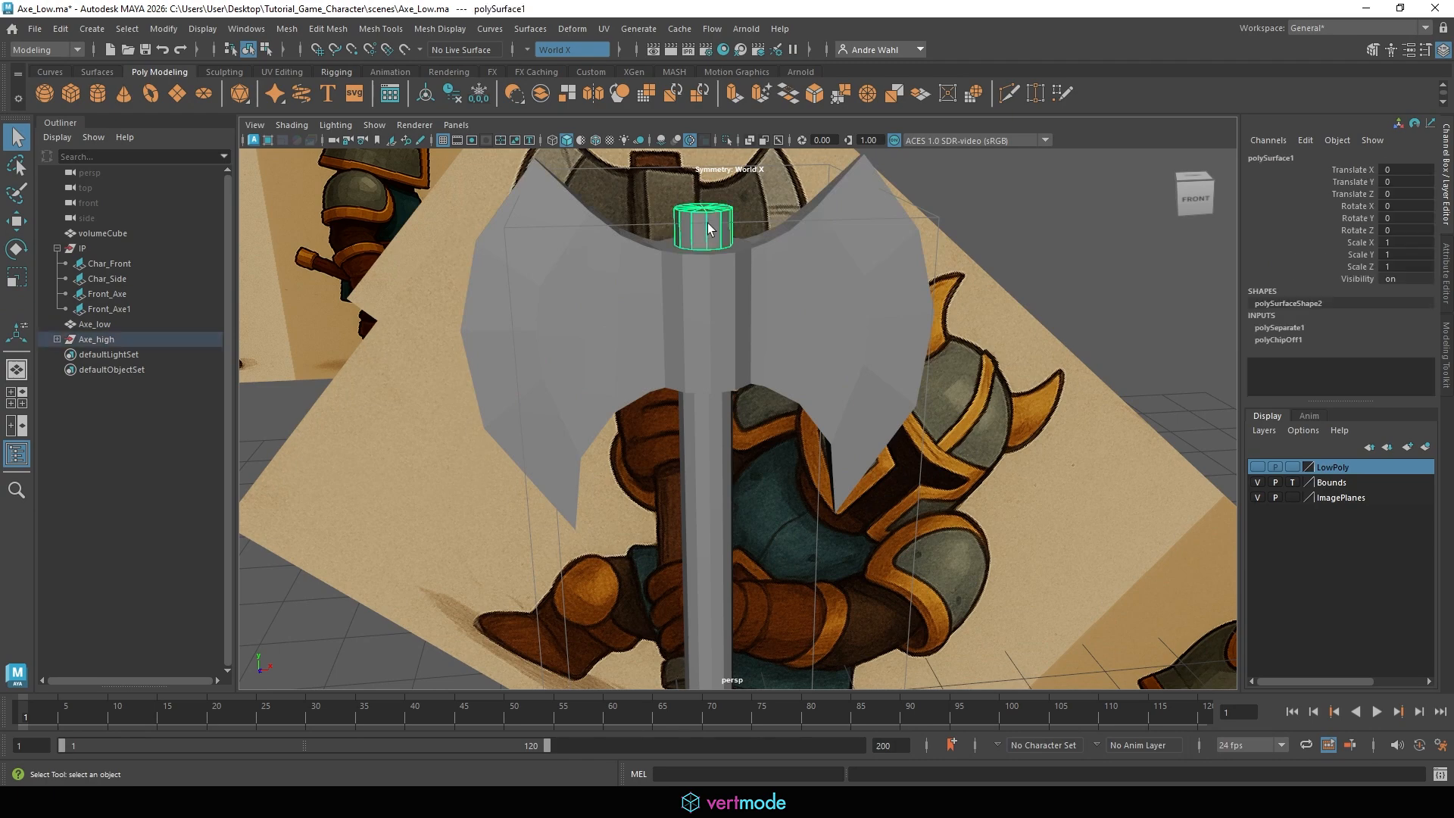
{"action": "right_click_drag", "start_coordinate": [710, 230], "coordinate": [627, 297], "text": "alt"}
{"action": "middle_click_drag", "start_coordinate": [626, 297], "coordinate": [640, 153], "text": "alt"}
{"action": "left_click", "coordinate": [730, 361]}
{"action": "left_click", "coordinate": [709, 225]}
{"action": "right_click_drag", "start_coordinate": [709, 225], "coordinate": [664, 247], "text": "alt"}
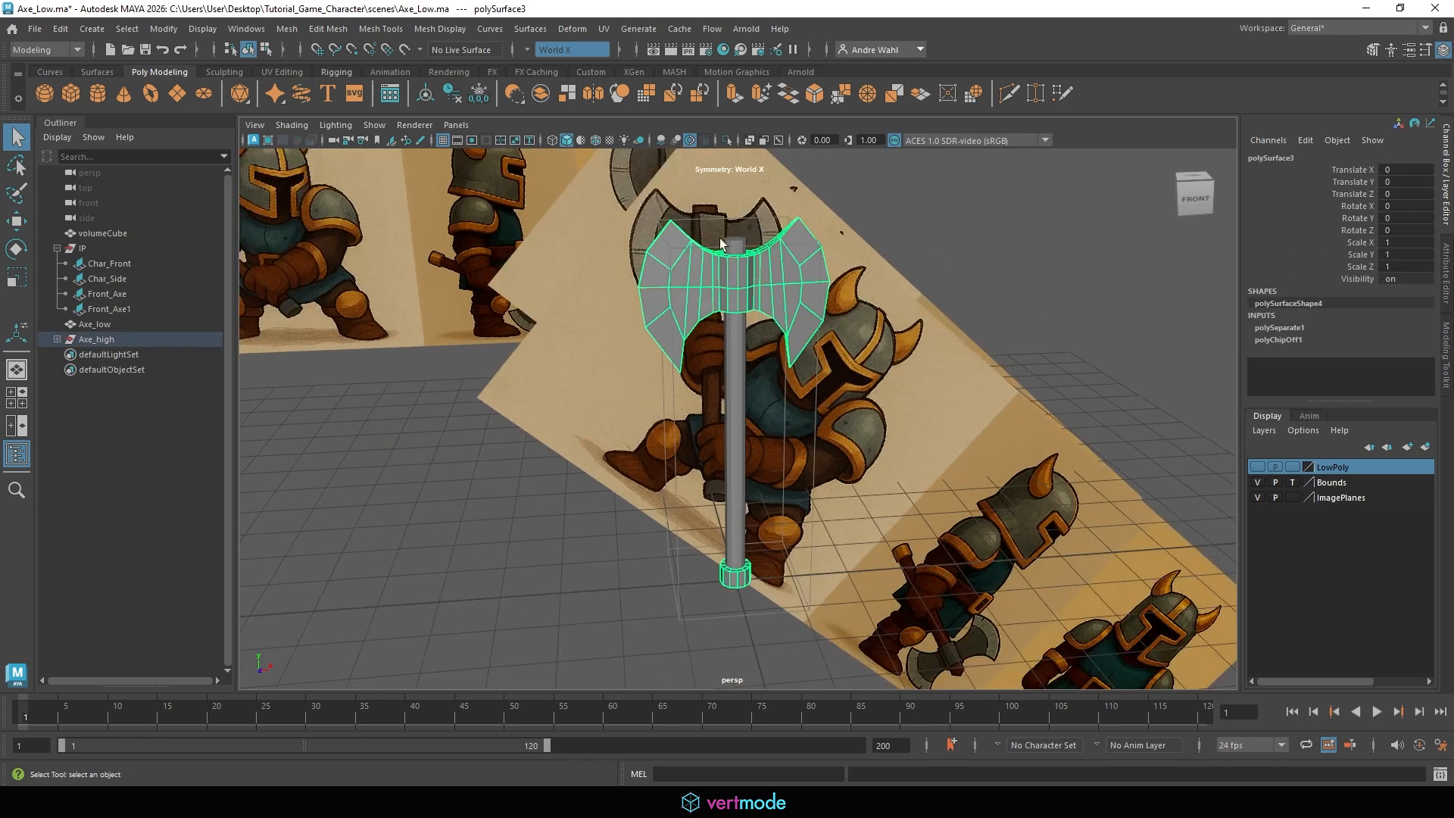
{"action": "left_click", "coordinate": [286, 30]}
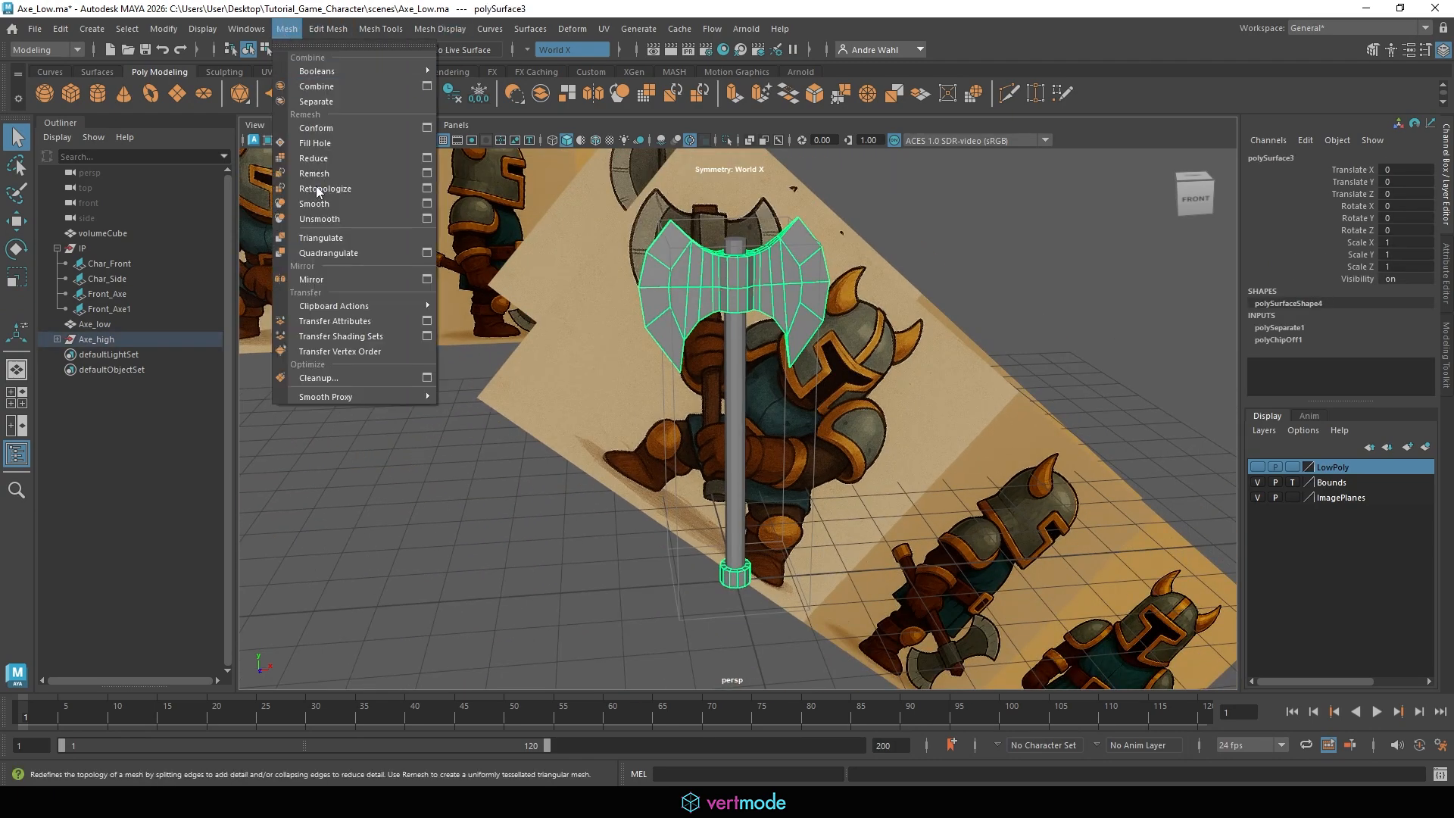
{"action": "left_click", "coordinate": [339, 101]}
{"action": "left_click", "coordinate": [969, 271]}
{"action": "left_click", "coordinate": [736, 244]}
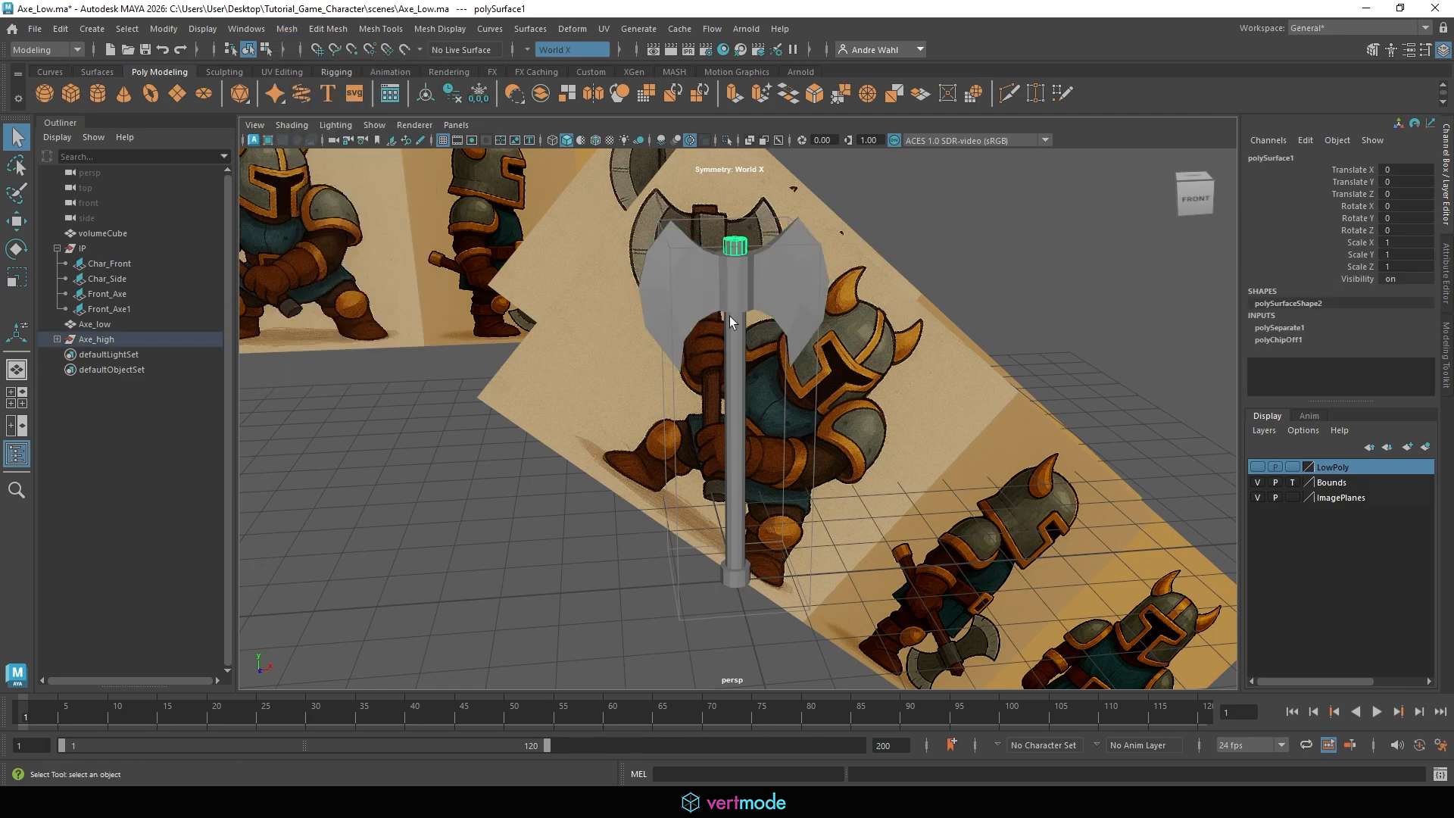
{"action": "left_click", "coordinate": [729, 315], "text": "shift"}
{"action": "left_click", "coordinate": [725, 140]}
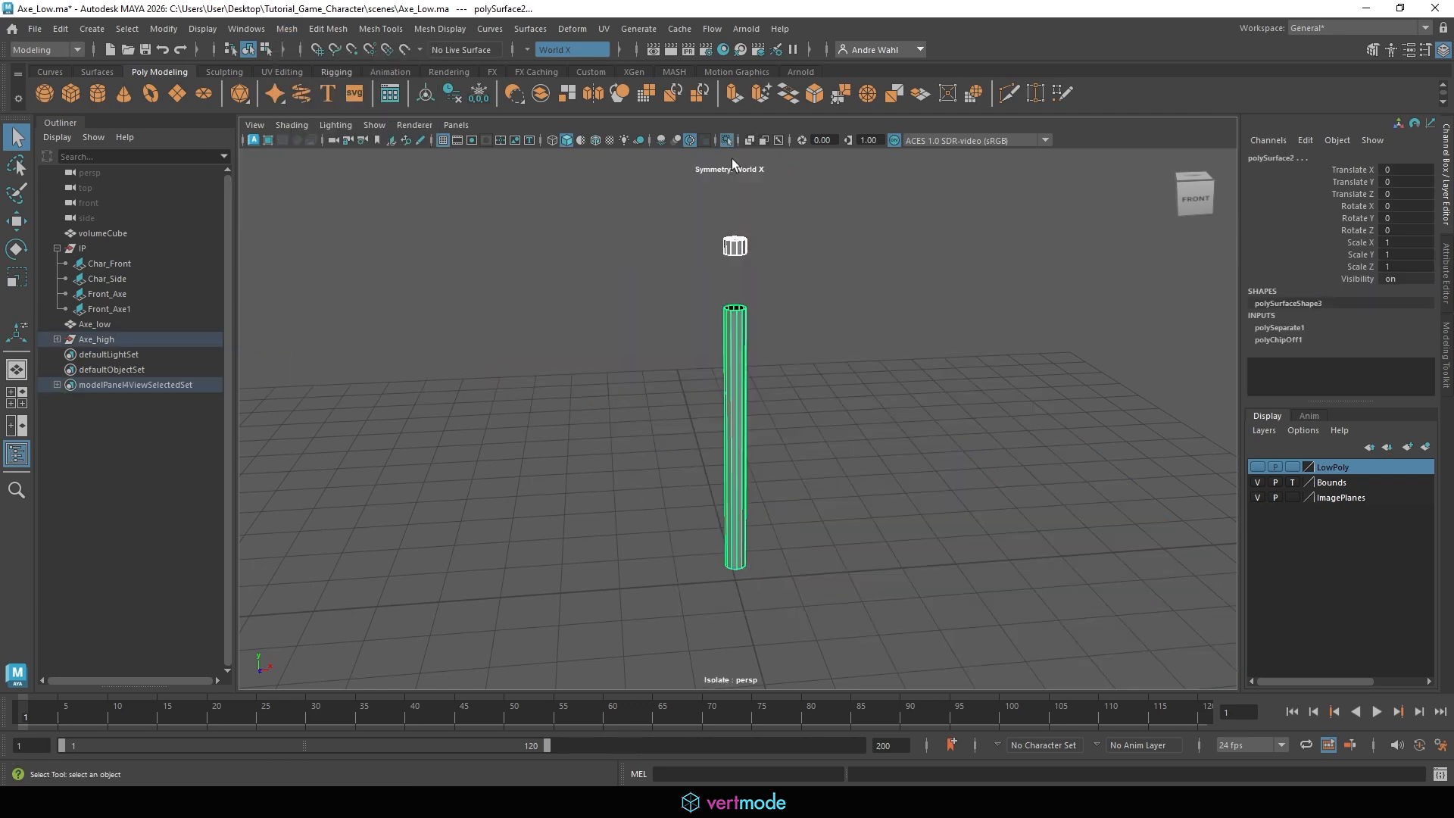
{"action": "scroll", "coordinate": [709, 341], "scroll_direction": "up", "scroll_amount": 8}
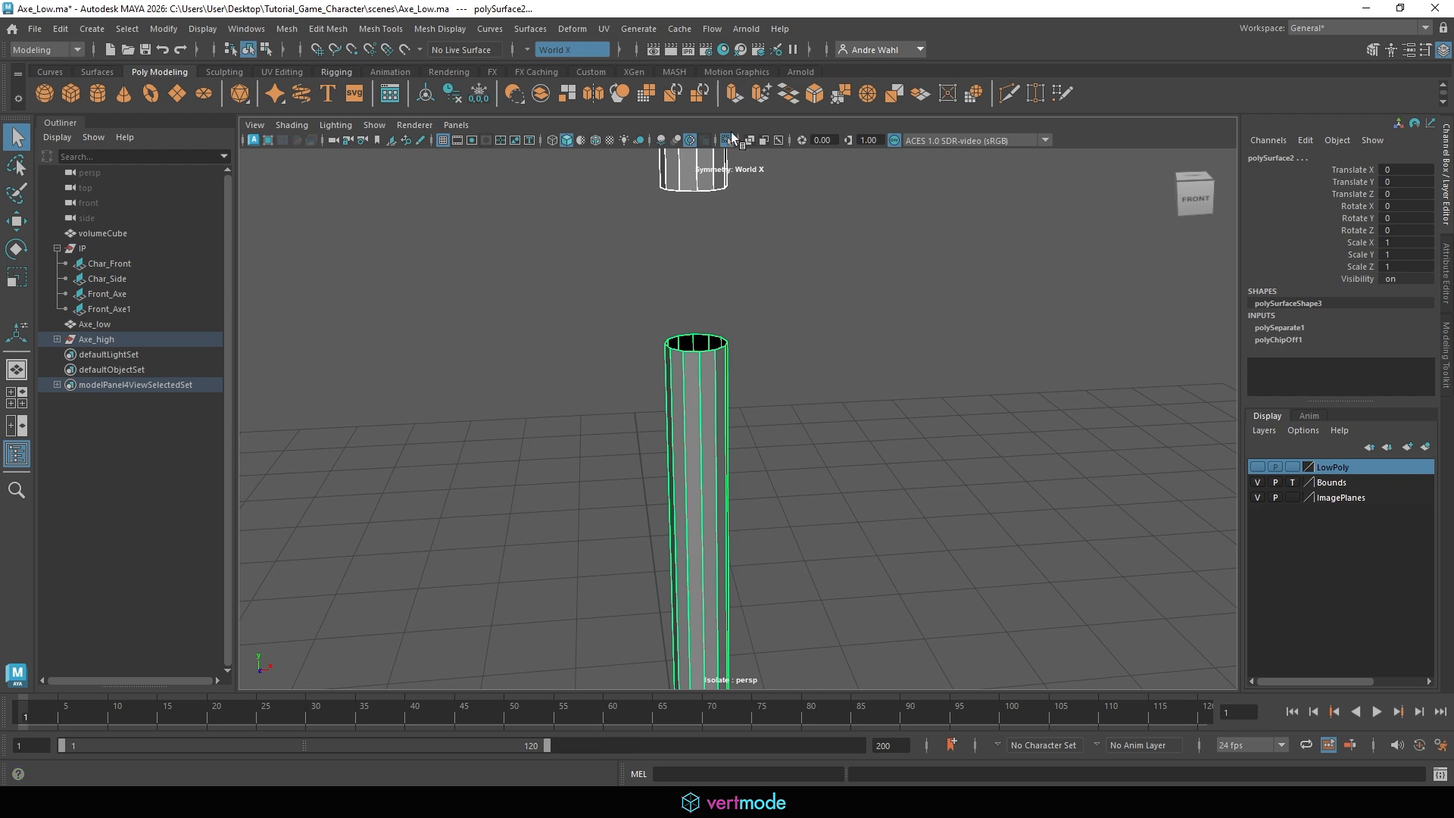
{"action": "left_click", "coordinate": [728, 138]}
{"action": "scroll", "coordinate": [955, 385], "scroll_direction": "down", "scroll_amount": 6}
{"action": "scroll", "coordinate": [604, 275], "scroll_direction": "up", "scroll_amount": 3}
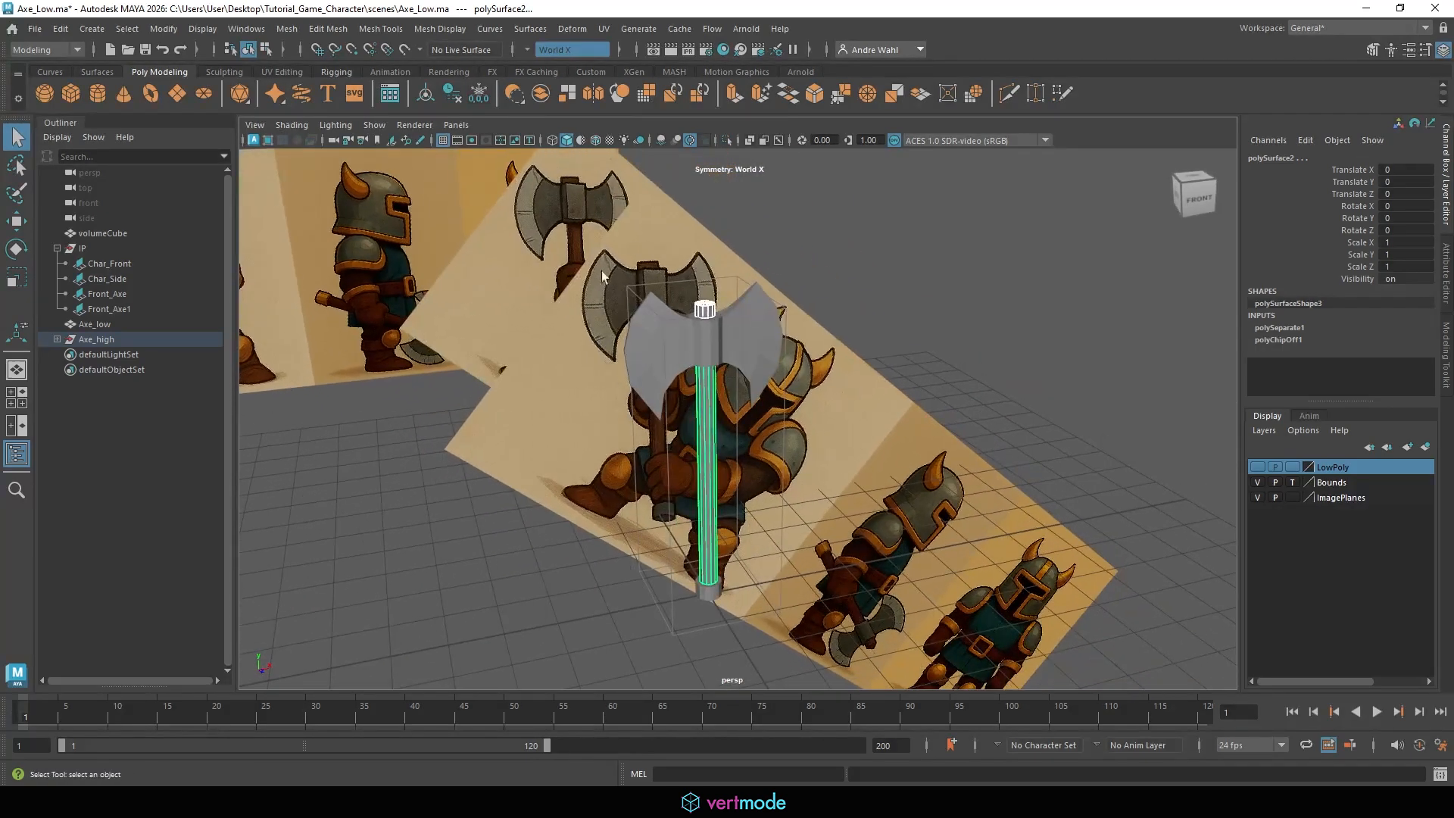
Isolate the handle shaft with its detached top cap and combine the two into one mesh.
{"action": "left_click", "coordinate": [928, 341]}
{"action": "left_click", "coordinate": [709, 375]}
{"action": "left_click", "coordinate": [705, 311], "text": "shift"}
{"action": "left_click", "coordinate": [727, 140]}
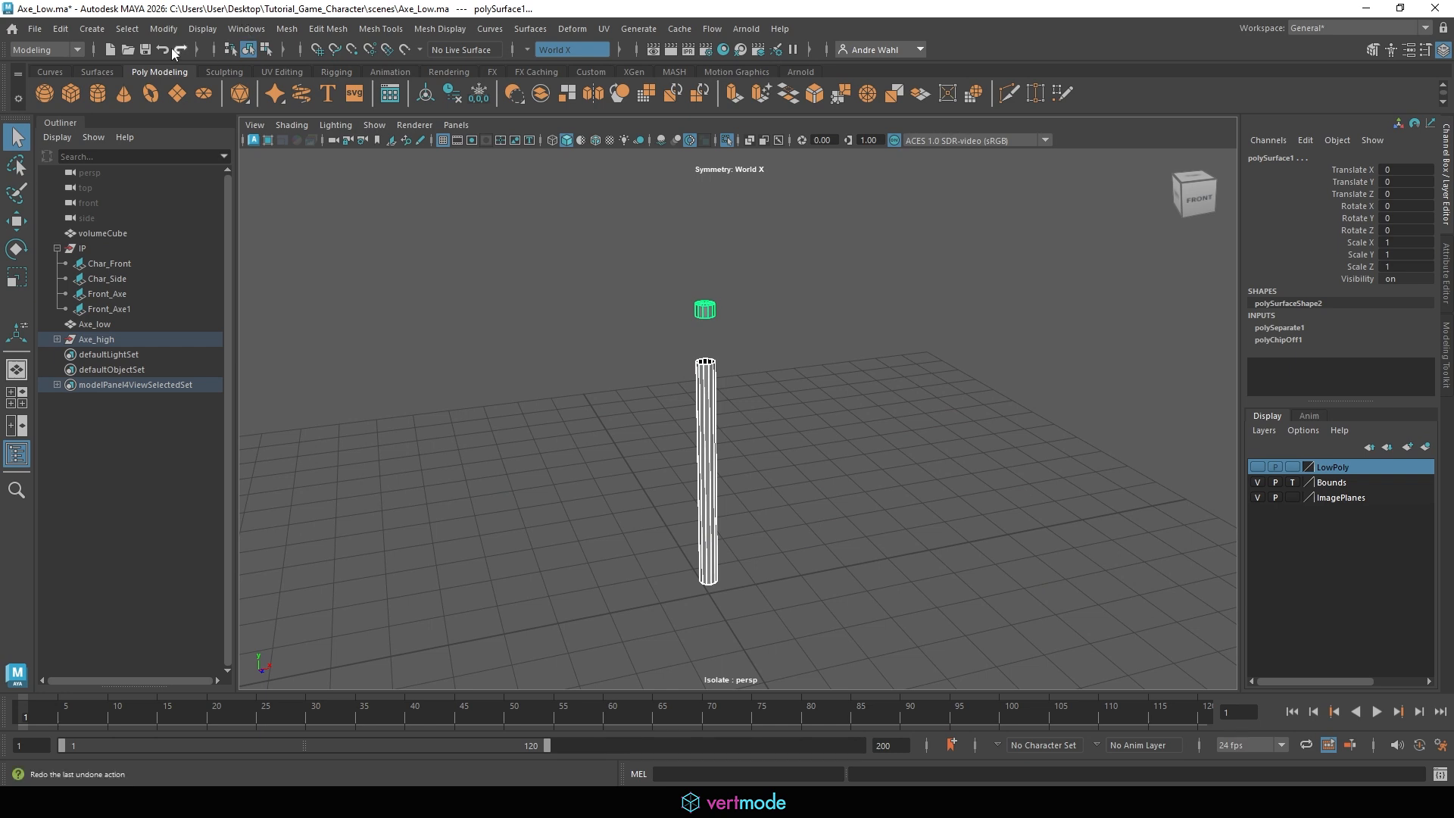
{"action": "left_click", "coordinate": [287, 29]}
{"action": "left_click", "coordinate": [311, 88]}
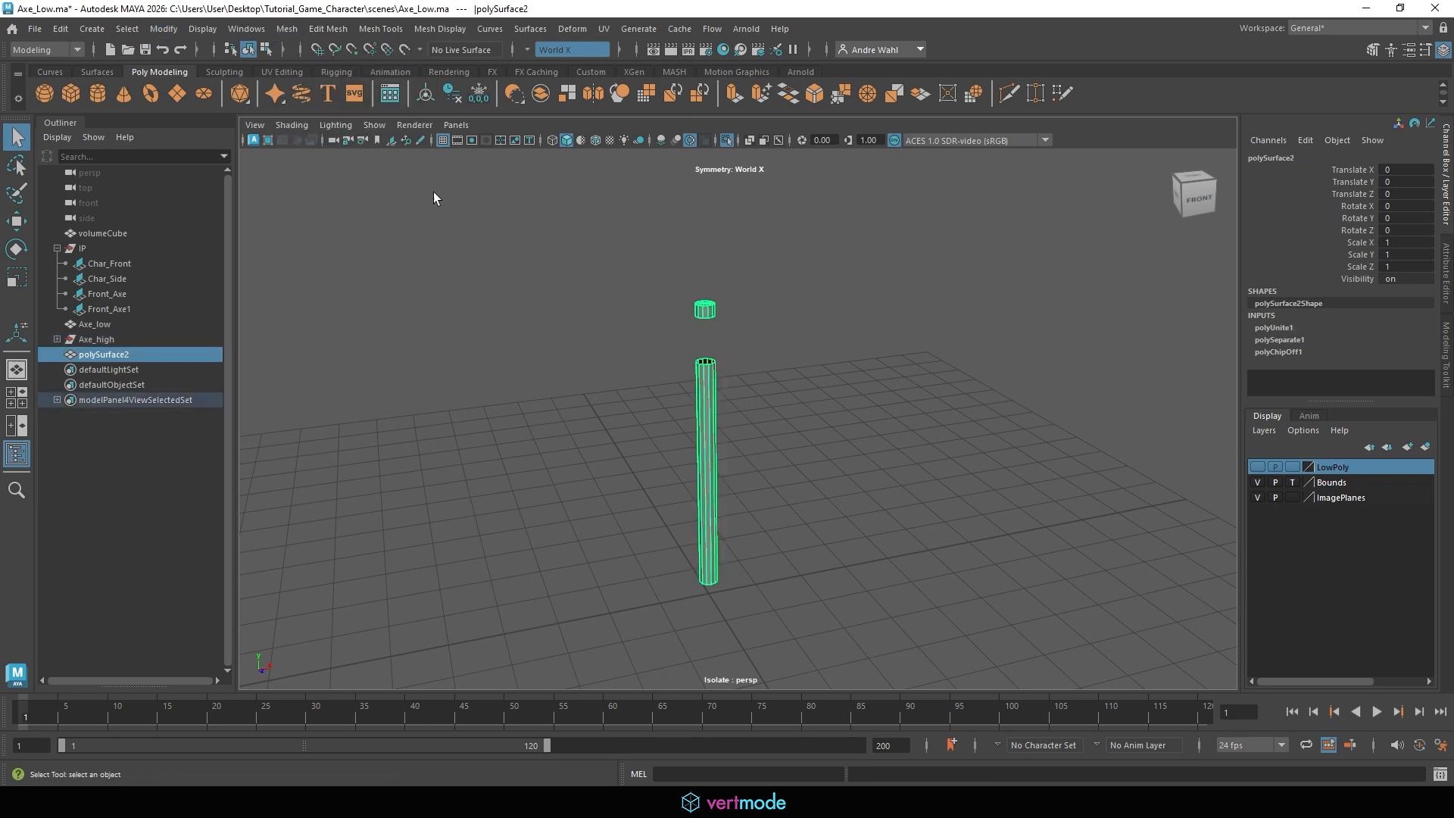
Bridge the open border edges of the top cap and the shaft to close the gap in the handle.
{"action": "scroll", "coordinate": [593, 465], "scroll_direction": "up", "scroll_amount": 5}
{"action": "key", "text": "F10"}
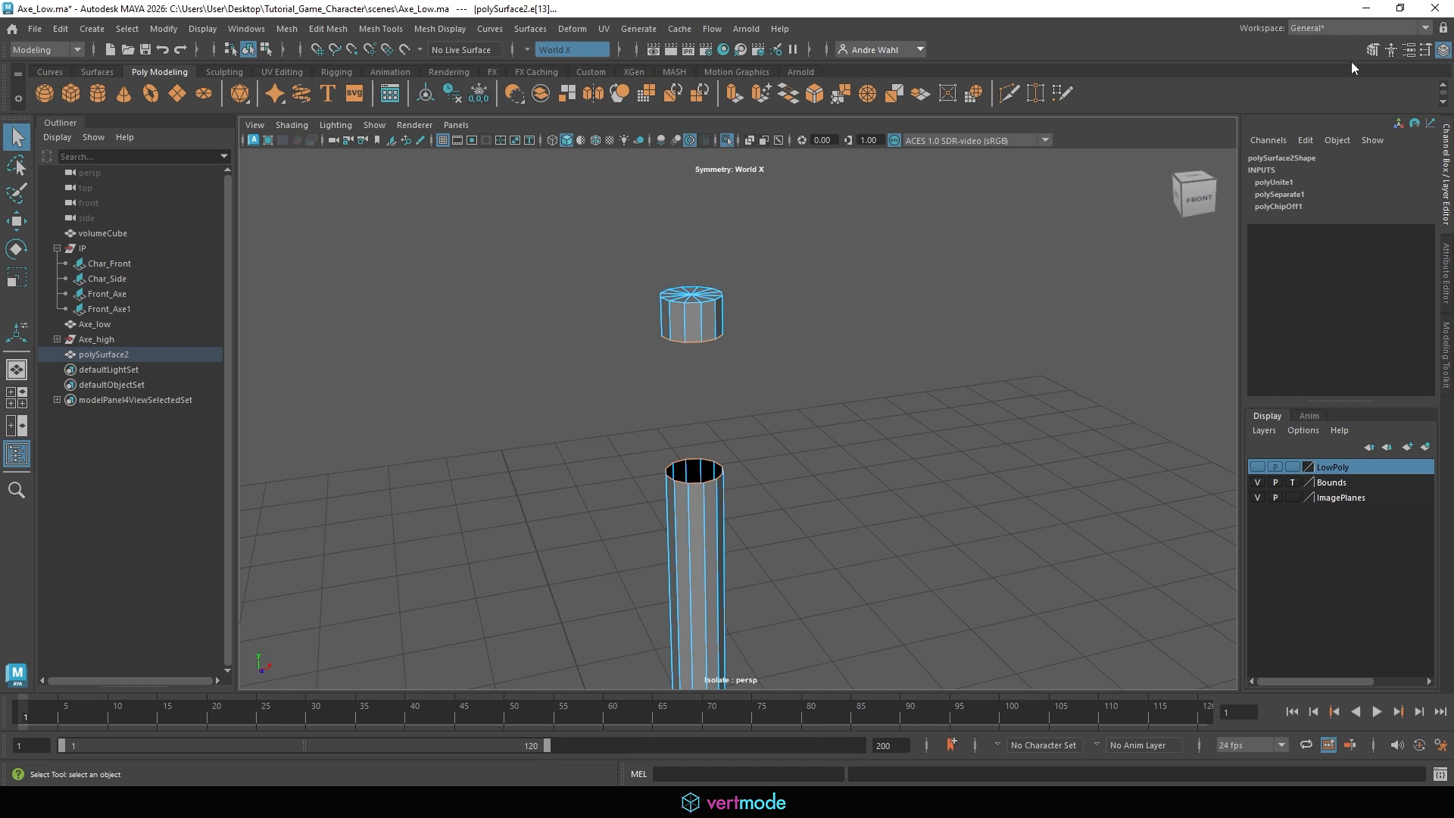
{"action": "left_click", "coordinate": [1373, 50]}
{"action": "left_click", "coordinate": [1297, 567]}
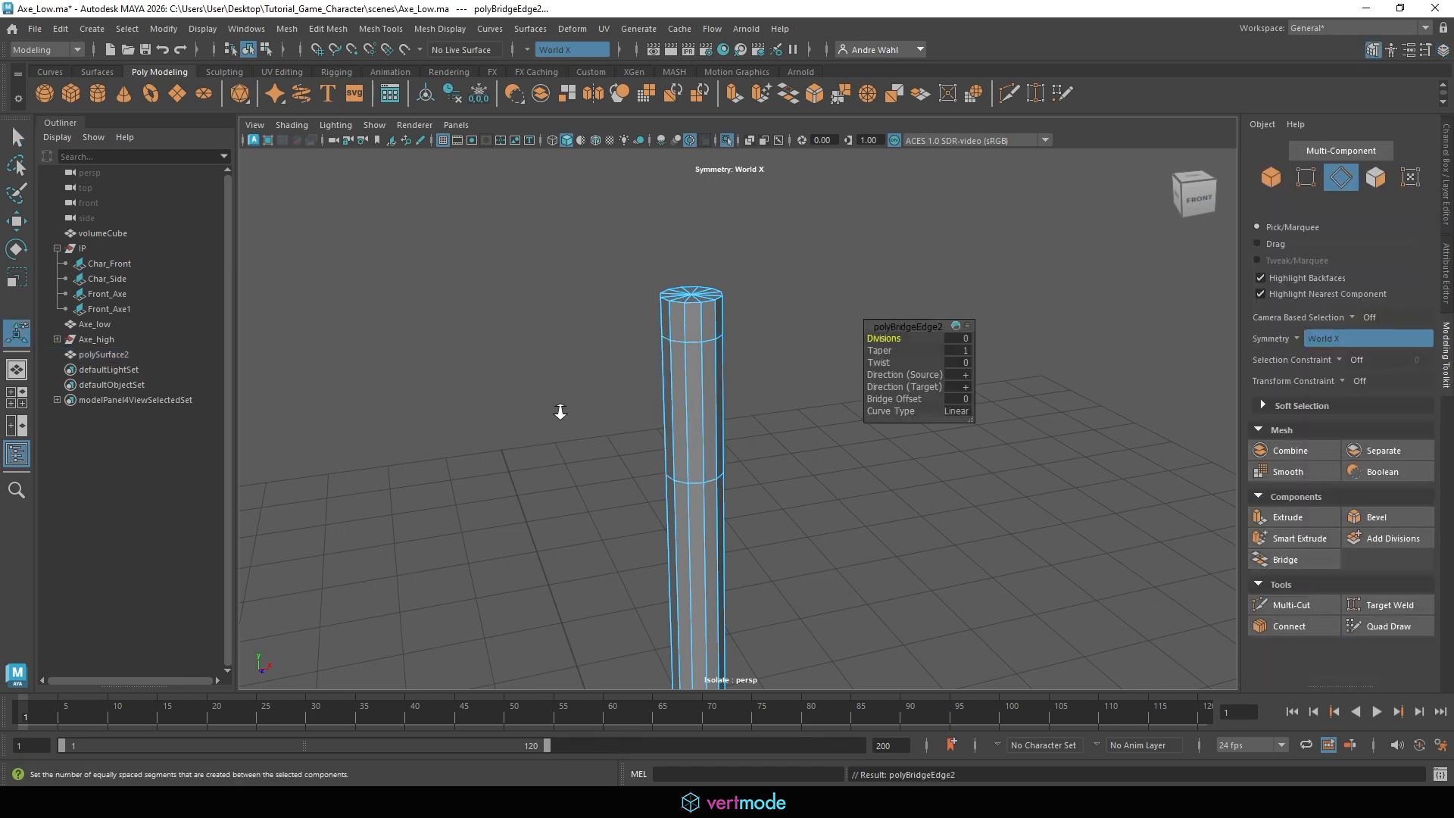
Show the whole axe in X-ray and lower the shaft's bottom border edge loop deeper into the bottom ring.
{"action": "scroll", "coordinate": [558, 412], "scroll_direction": "down", "scroll_amount": 2}
{"action": "middle_click_drag", "start_coordinate": [837, 575], "coordinate": [851, 348], "text": "alt"}
{"action": "middle_click_drag", "start_coordinate": [833, 651], "coordinate": [846, 430], "text": "alt"}
{"action": "left_click", "coordinate": [721, 359]}
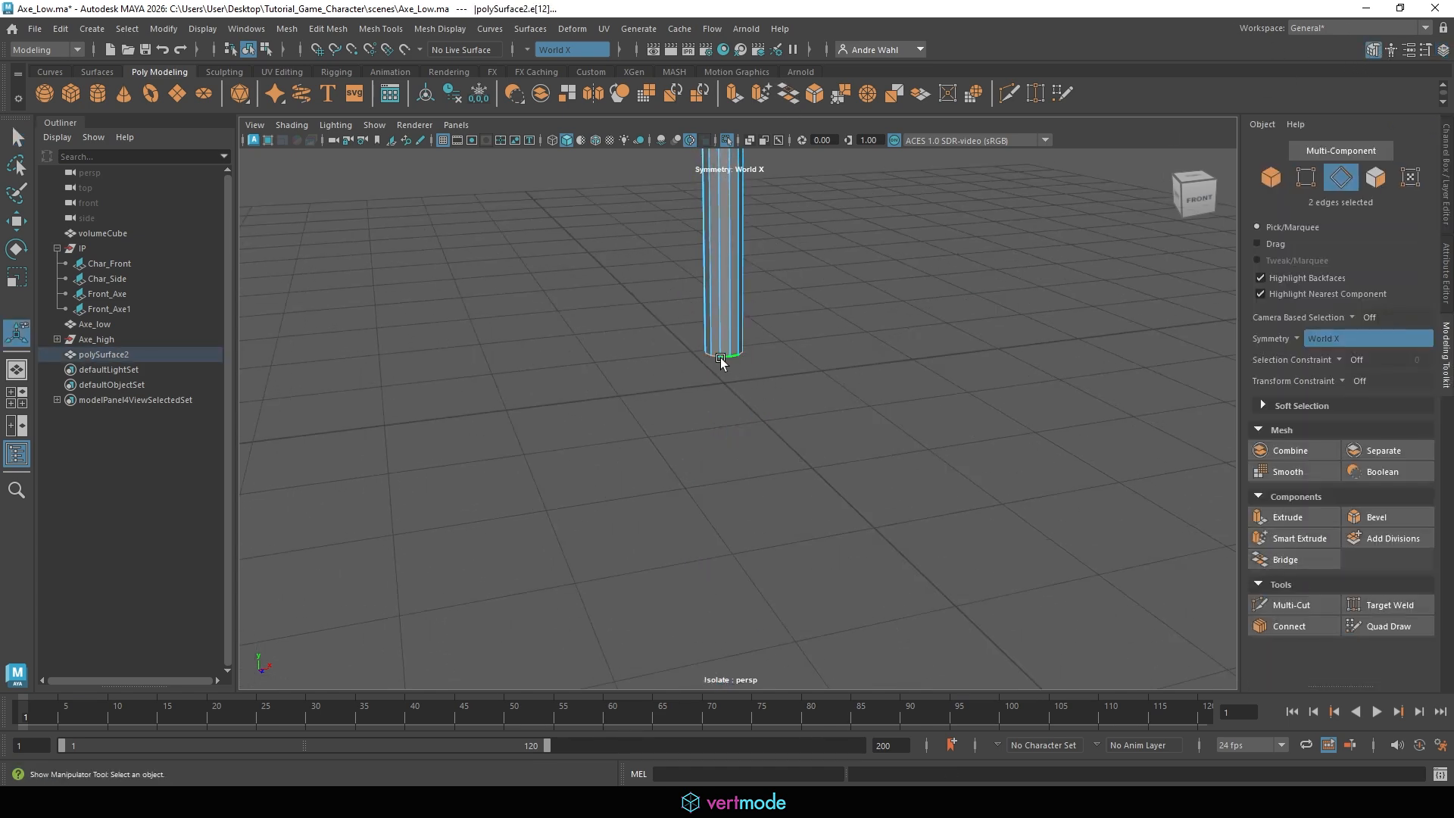
{"action": "left_click", "coordinate": [726, 142]}
{"action": "scroll", "coordinate": [760, 227], "scroll_direction": "up", "scroll_amount": 4}
{"action": "left_click_drag", "start_coordinate": [766, 257], "coordinate": [662, 373], "text": "alt"}
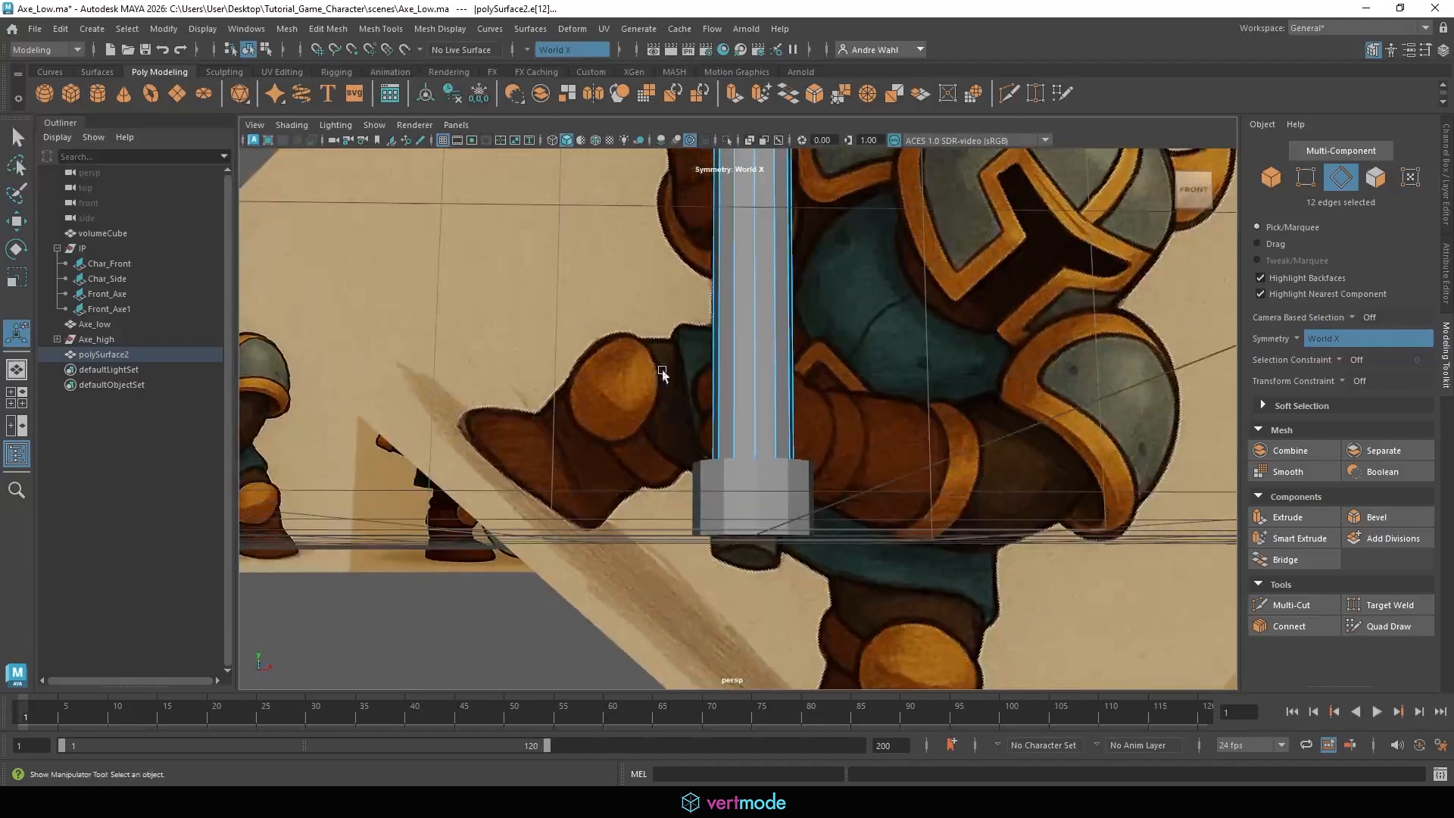
{"action": "scroll", "coordinate": [769, 311], "scroll_direction": "up", "scroll_amount": 4}
{"action": "middle_click_drag", "start_coordinate": [781, 305], "coordinate": [765, 226], "text": "alt"}
{"action": "left_click", "coordinate": [749, 141]}
{"action": "key", "text": "w"}
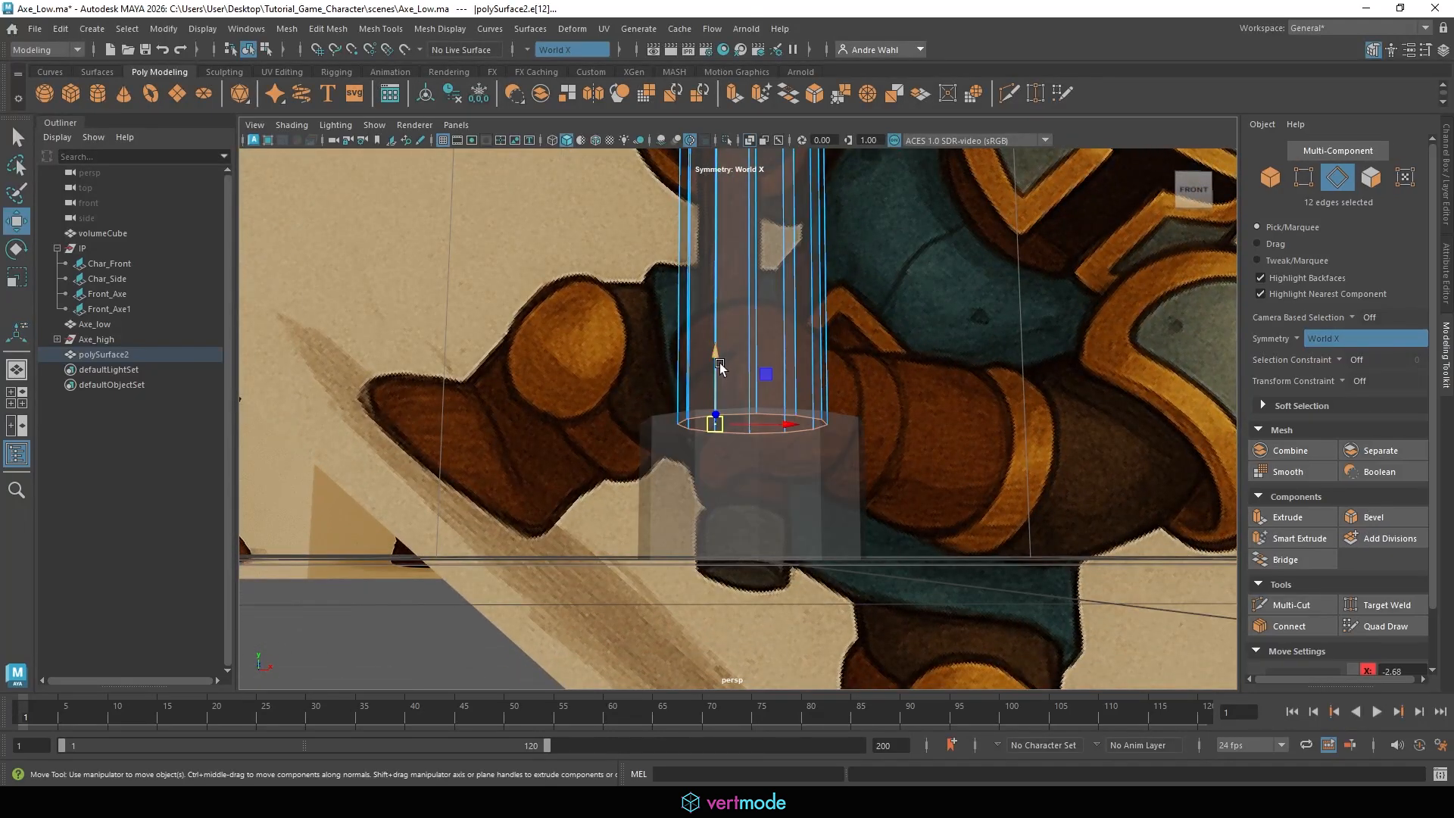
{"action": "left_click_drag", "start_coordinate": [715, 377], "coordinate": [715, 459]}
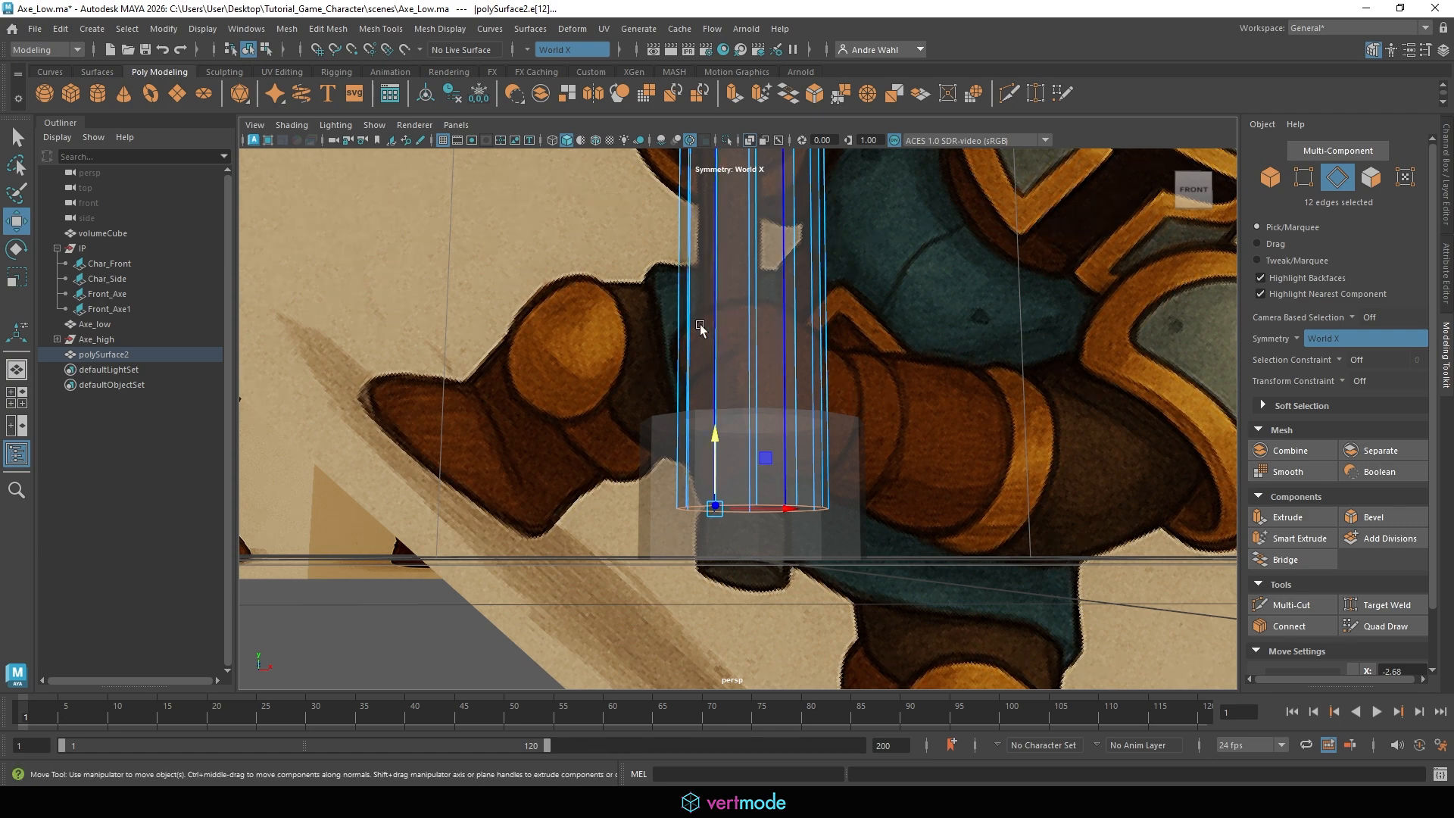
Fill the hole at the shaft's bottom end, isolate the shaft in object mode and turn off X-ray.
{"action": "left_click", "coordinate": [287, 30]}
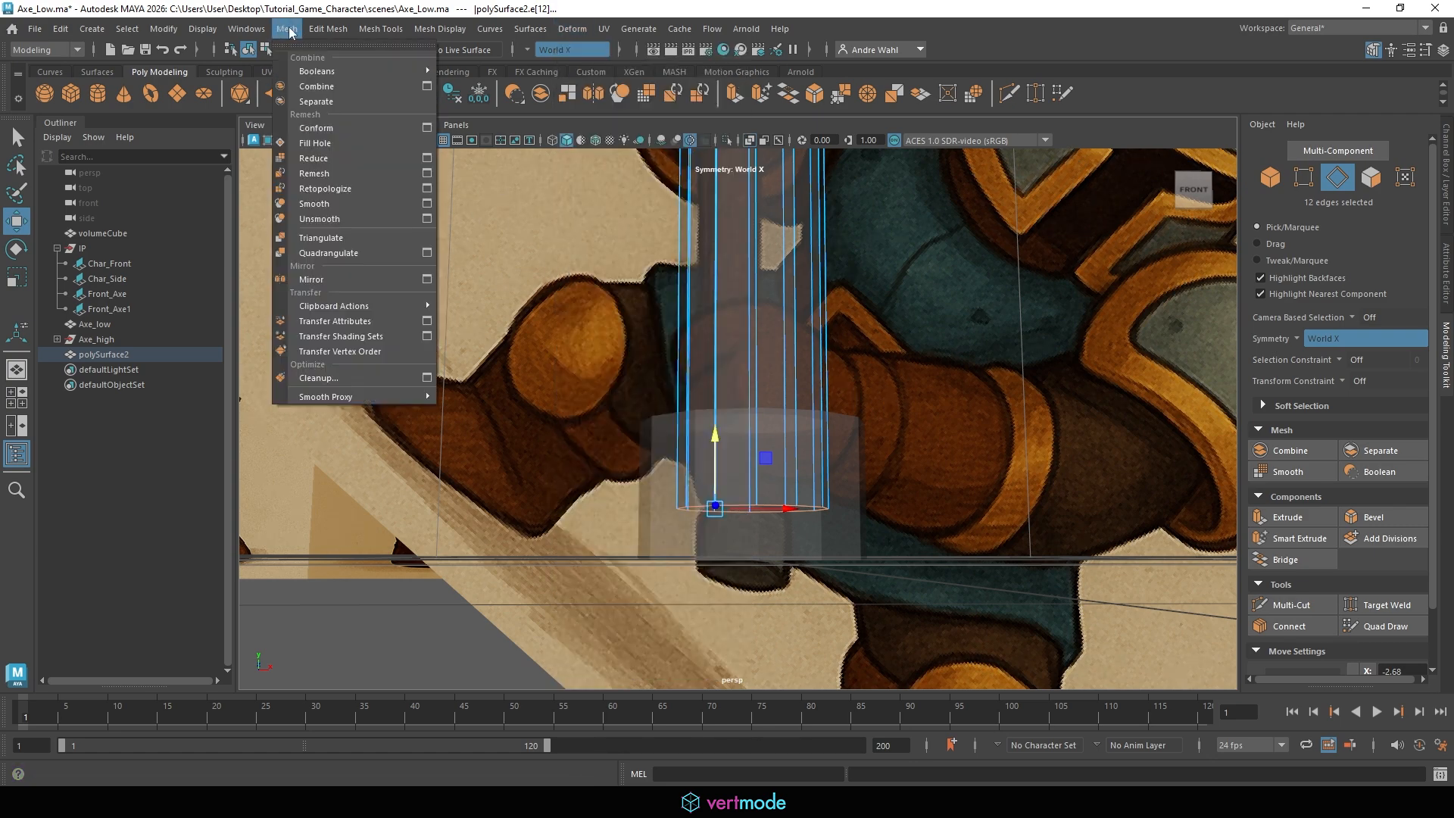
{"action": "left_click_drag", "start_coordinate": [576, 250], "coordinate": [816, 343], "text": "alt"}
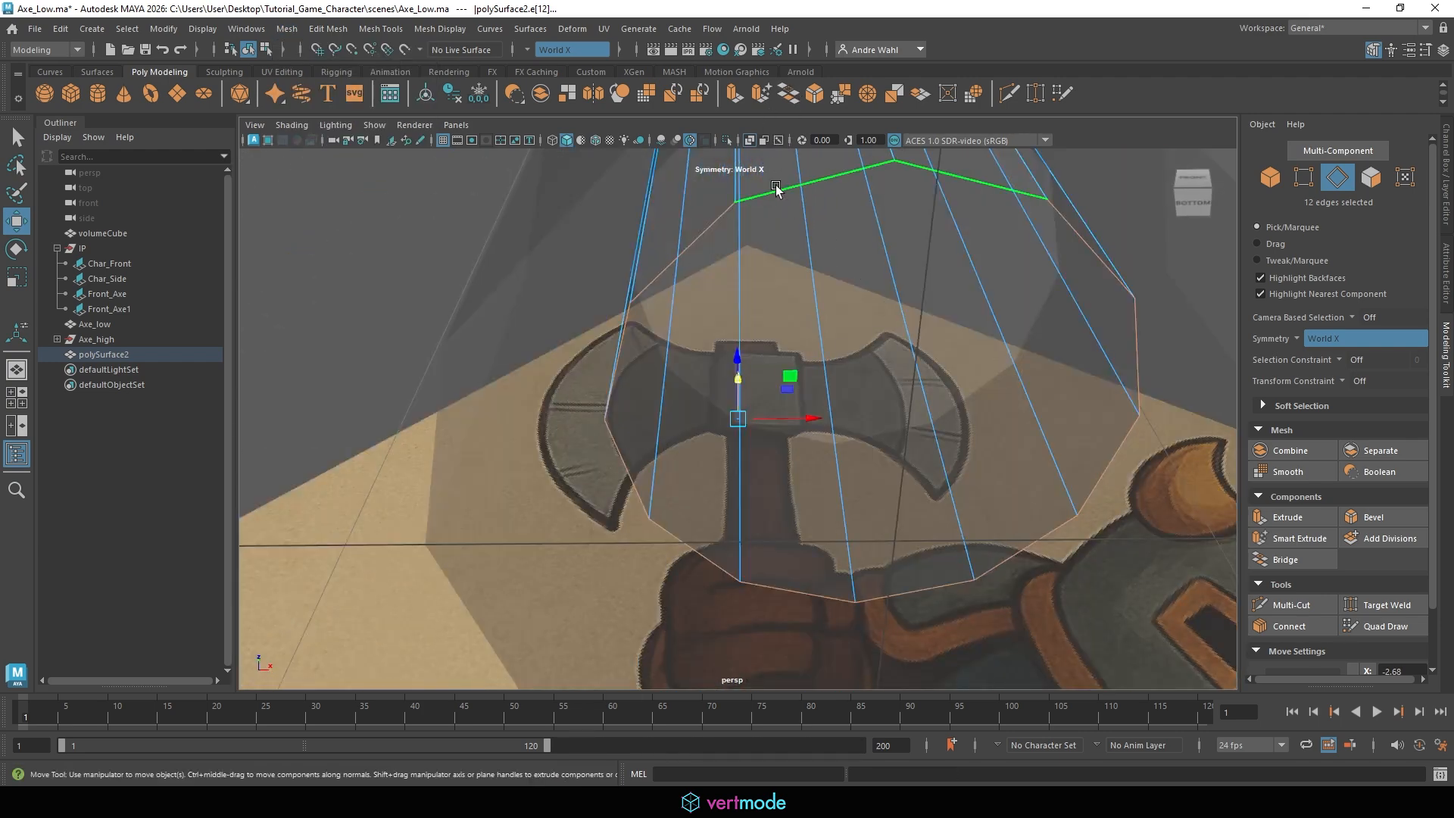
{"action": "right_click_drag", "start_coordinate": [757, 202], "coordinate": [733, 182]}
{"action": "left_click", "coordinate": [726, 142]}
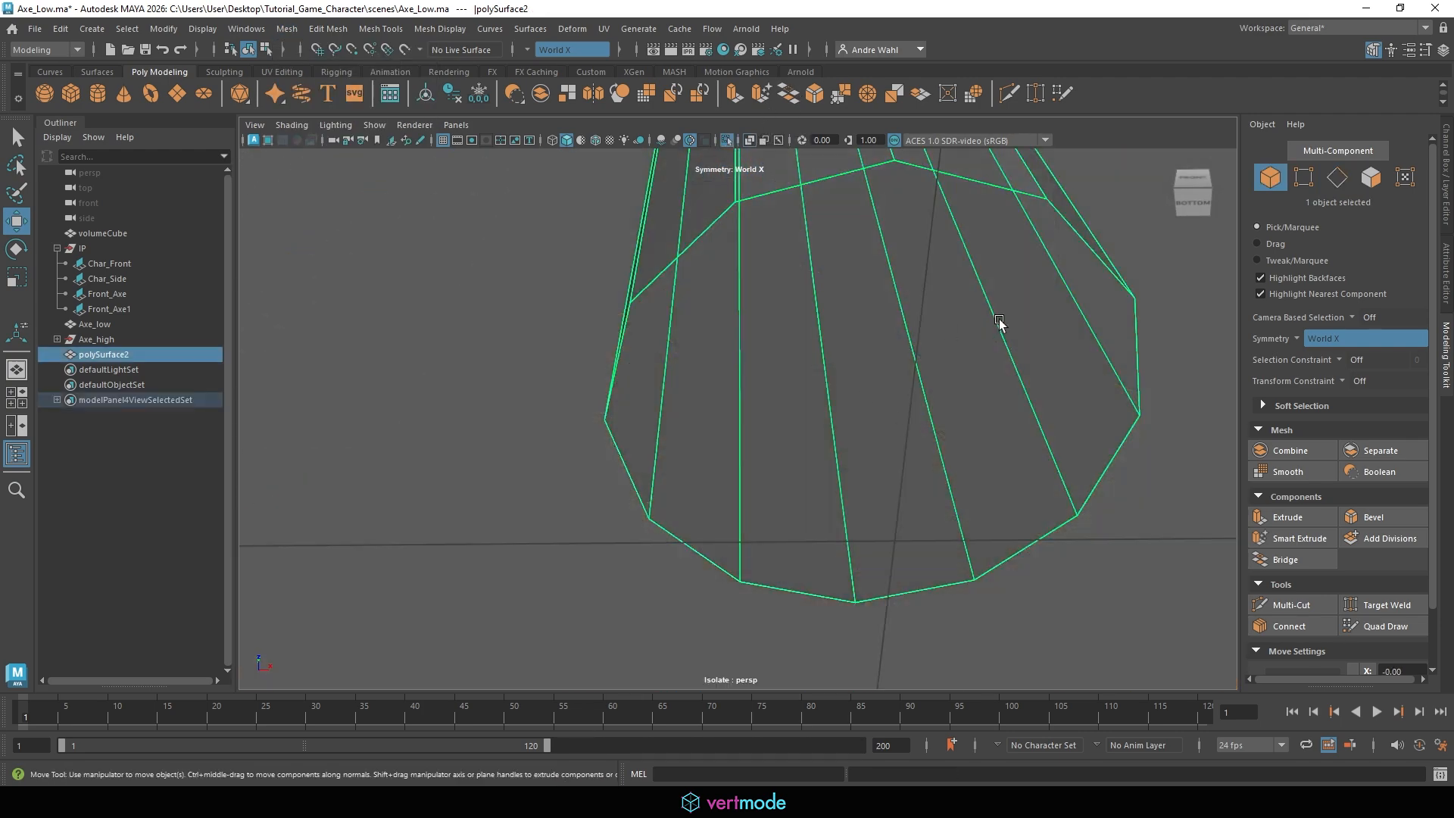
{"action": "left_click", "coordinate": [750, 141]}
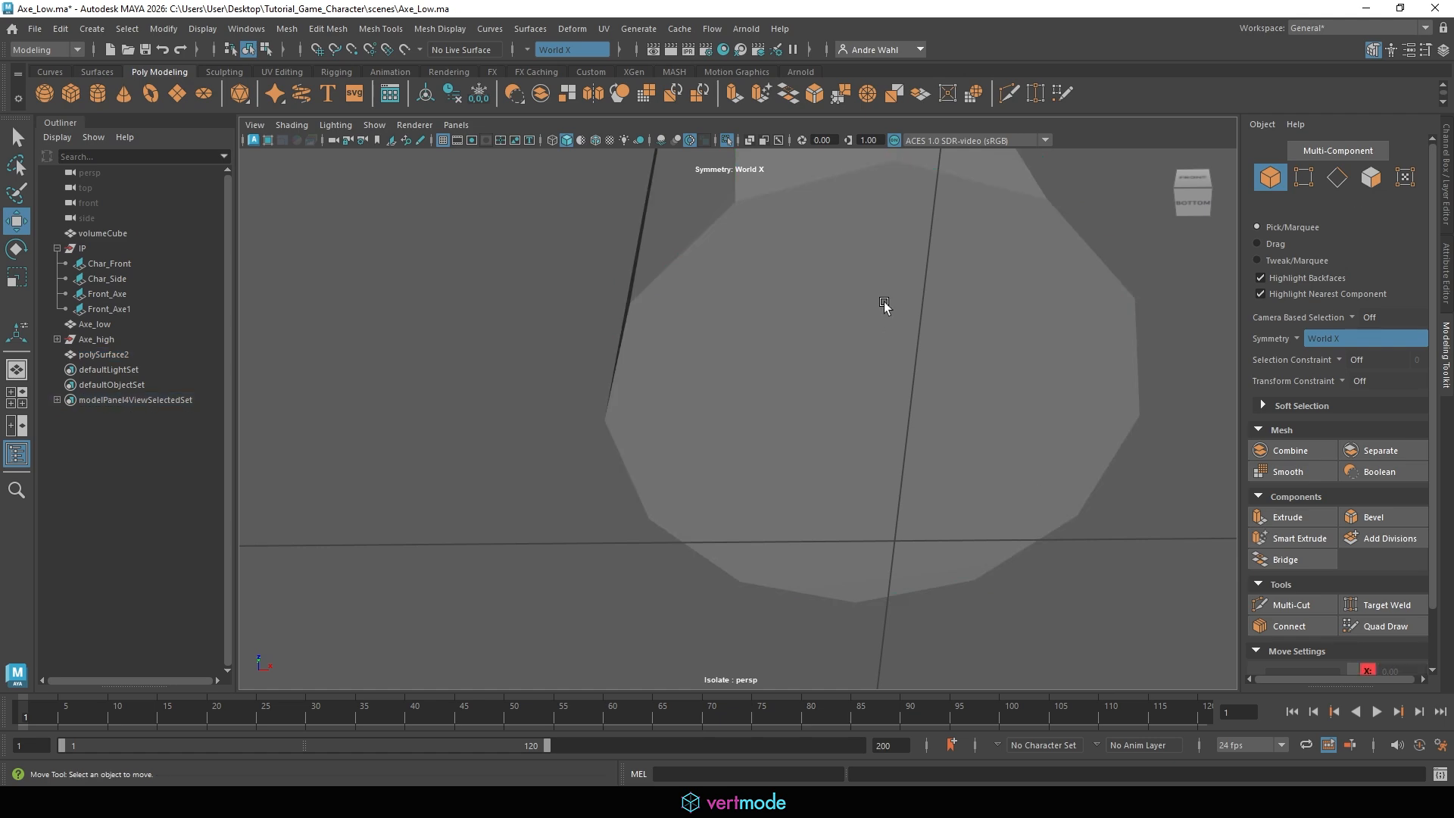
Poke the new face at the shaft's bottom end and return to object mode.
{"action": "right_click_drag", "start_coordinate": [839, 241], "coordinate": [832, 288]}
{"action": "left_click", "coordinate": [832, 288]}
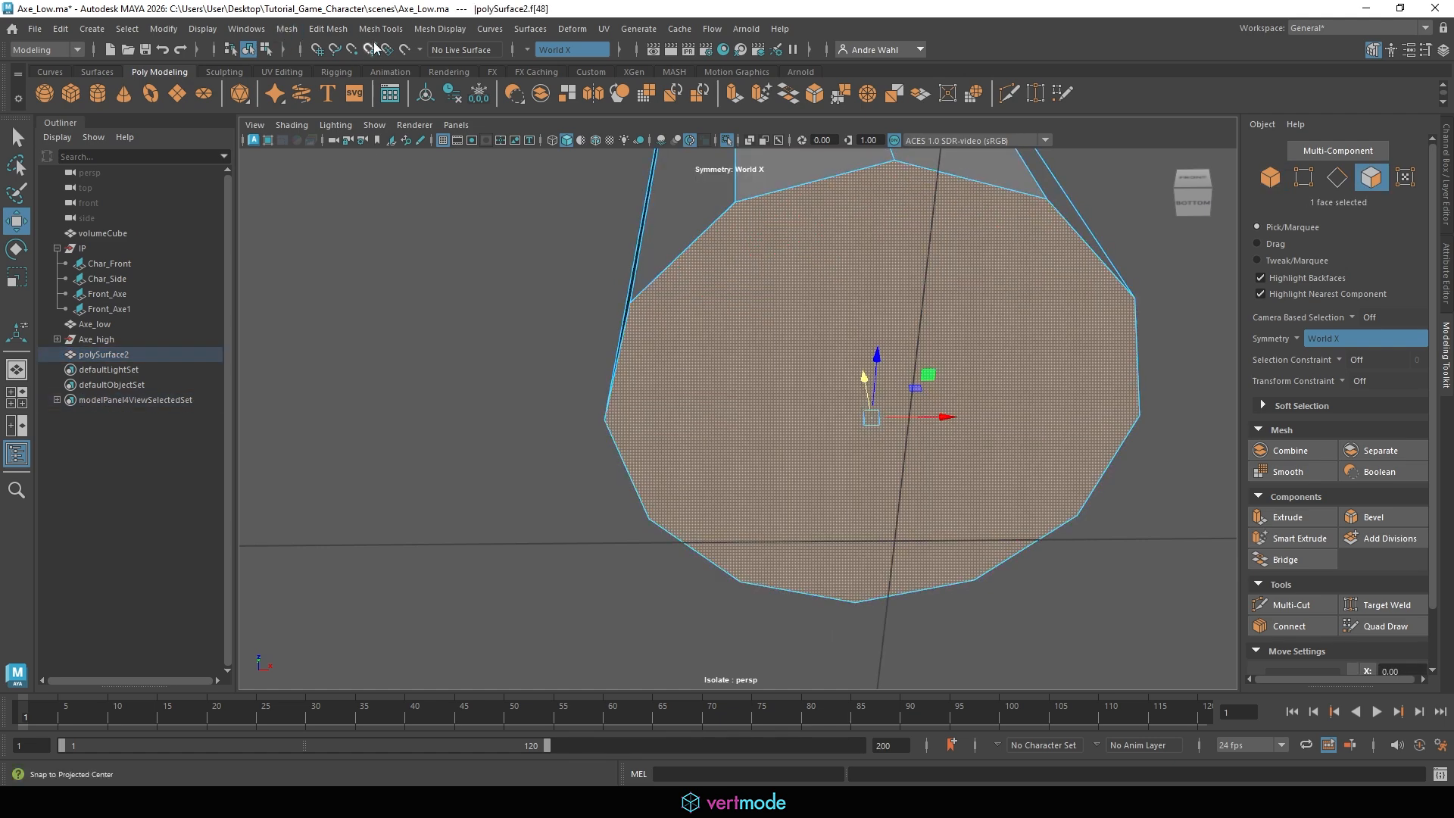
{"action": "left_click", "coordinate": [335, 30]}
{"action": "left_click", "coordinate": [391, 487]}
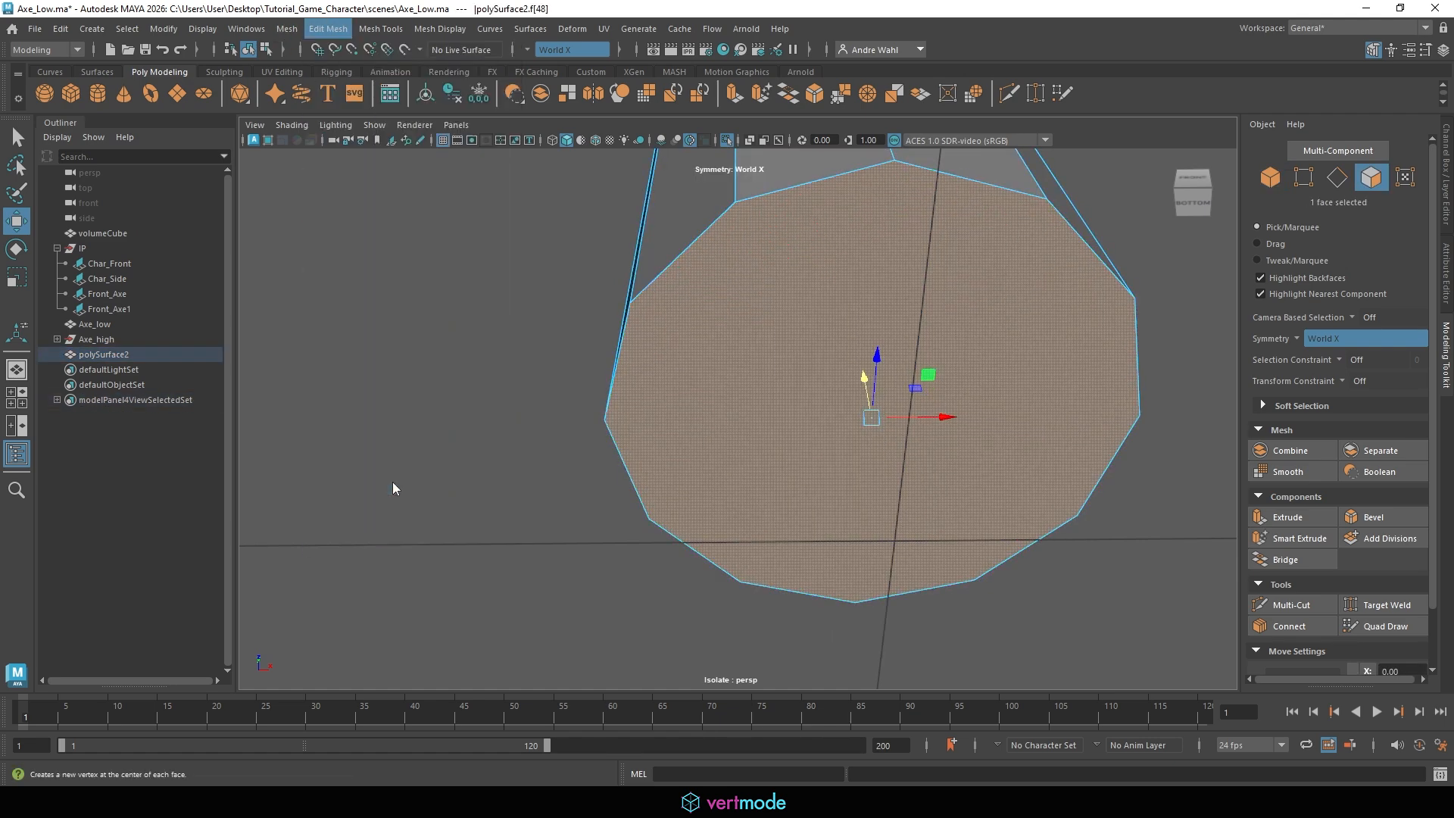
{"action": "right_click_drag", "start_coordinate": [912, 297], "coordinate": [1057, 220]}
{"action": "key", "text": "q"}
{"action": "left_click", "coordinate": [412, 367]}
{"action": "scroll", "coordinate": [771, 233], "scroll_direction": "down", "scroll_amount": 10}
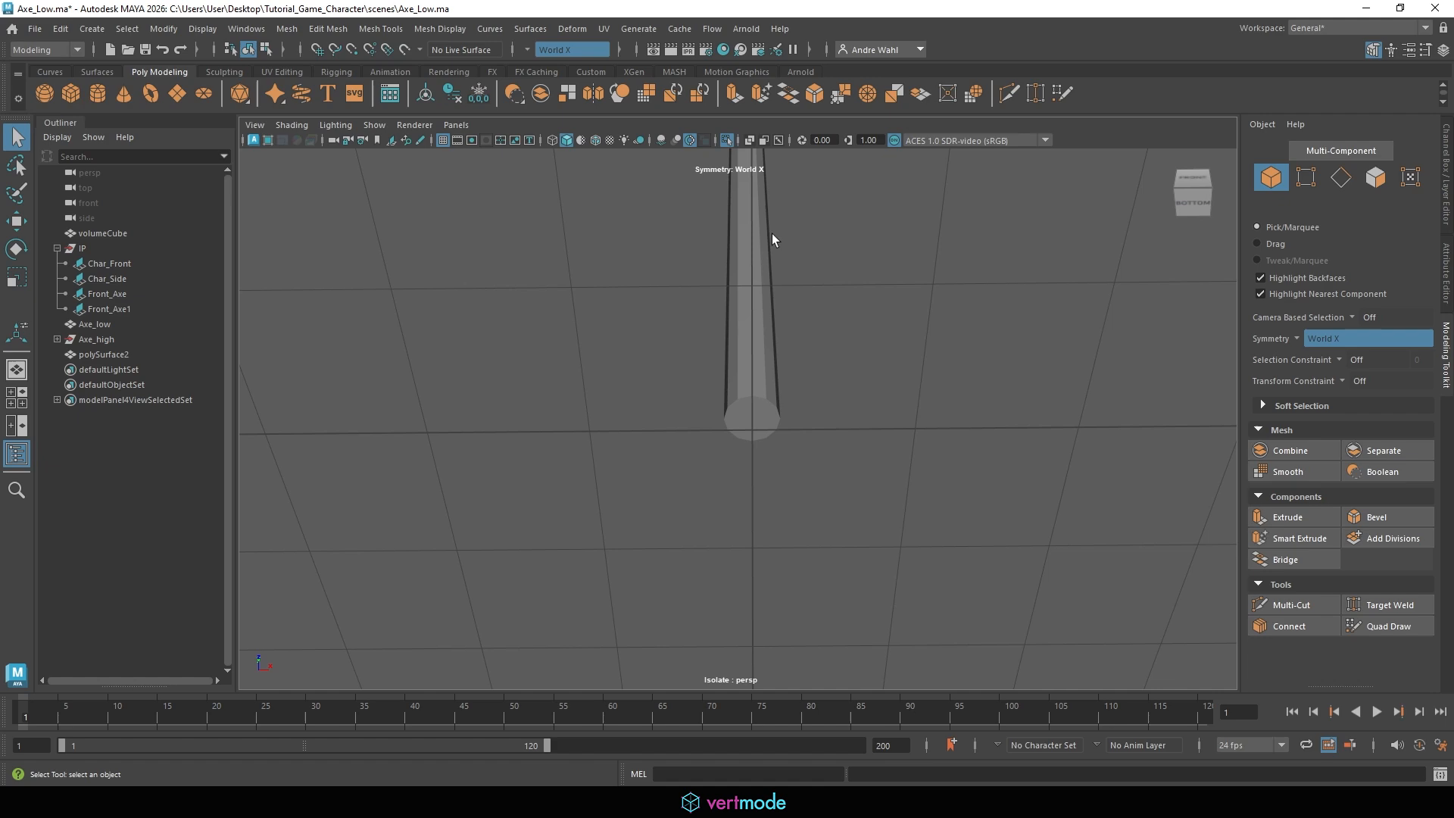
Leave the shaft's isolated view and isolate the ring at the handle's bottom end, seen from above.
{"action": "left_click", "coordinate": [726, 140]}
{"action": "scroll", "coordinate": [751, 421], "scroll_direction": "up", "scroll_amount": 5}
{"action": "left_click", "coordinate": [751, 421]}
{"action": "key", "text": "f"}
{"action": "left_click_drag", "start_coordinate": [760, 438], "coordinate": [604, 317], "text": "alt"}
{"action": "left_click", "coordinate": [725, 140]}
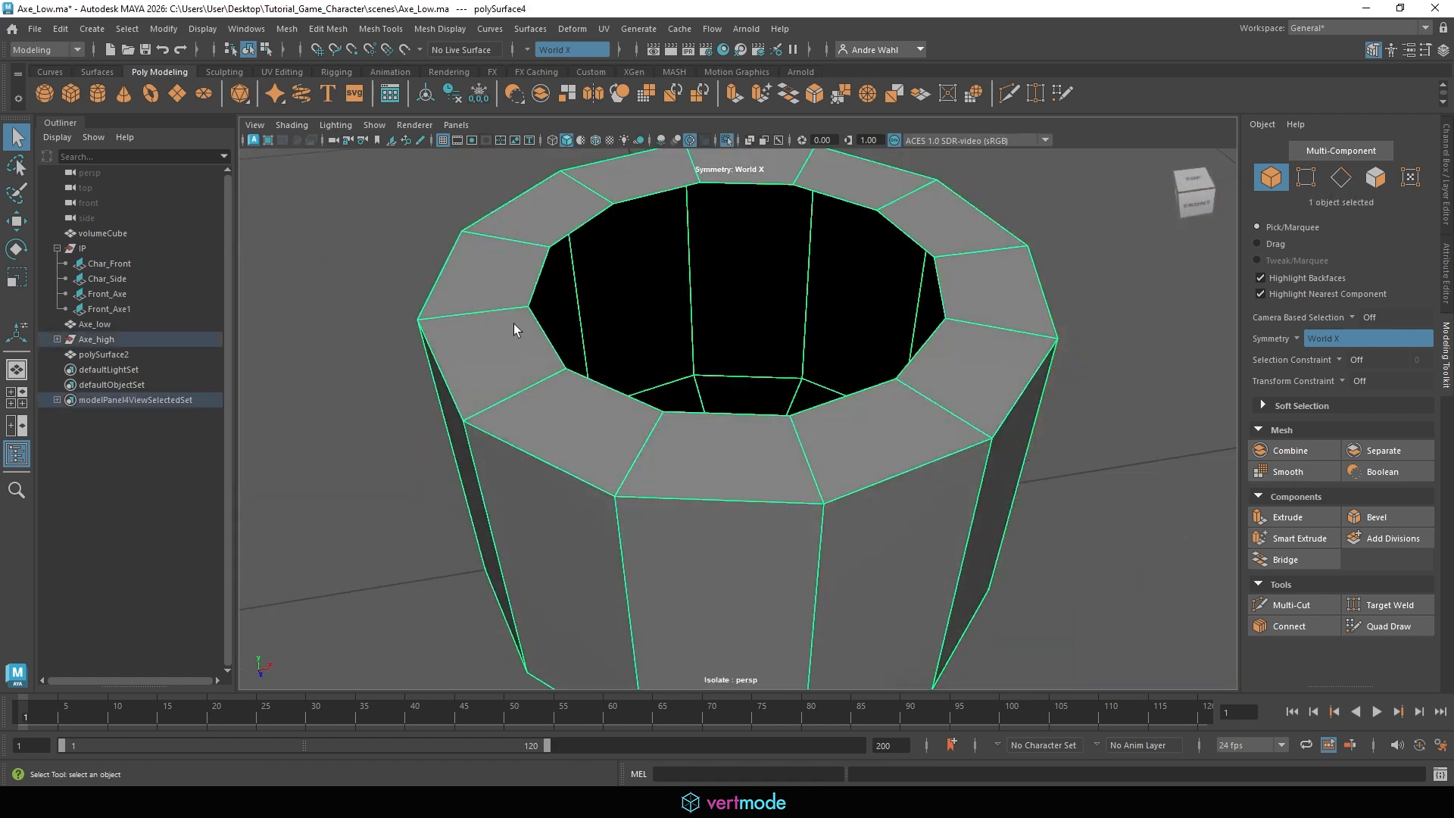
Extrude the ring's inner top border edges down into the opening with a local Z translation of about -0.219.
{"action": "right_click_drag", "start_coordinate": [513, 324], "coordinate": [517, 258]}
{"action": "double_click", "coordinate": [577, 234]}
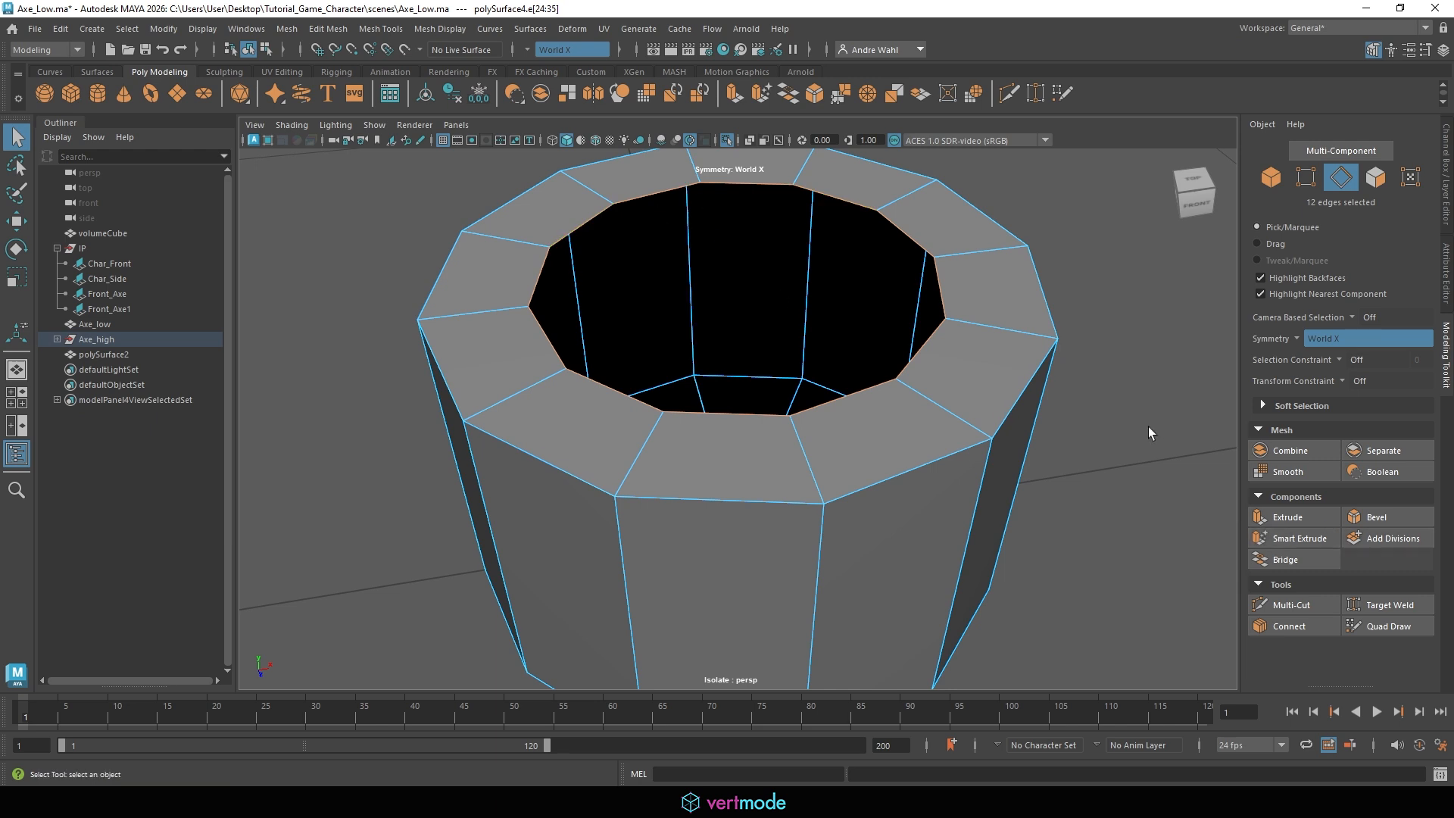
{"action": "left_click", "coordinate": [1289, 517]}
{"action": "left_click_drag", "start_coordinate": [844, 360], "coordinate": [769, 402], "text": "alt"}
{"action": "left_click_drag", "start_coordinate": [957, 303], "coordinate": [963, 465]}
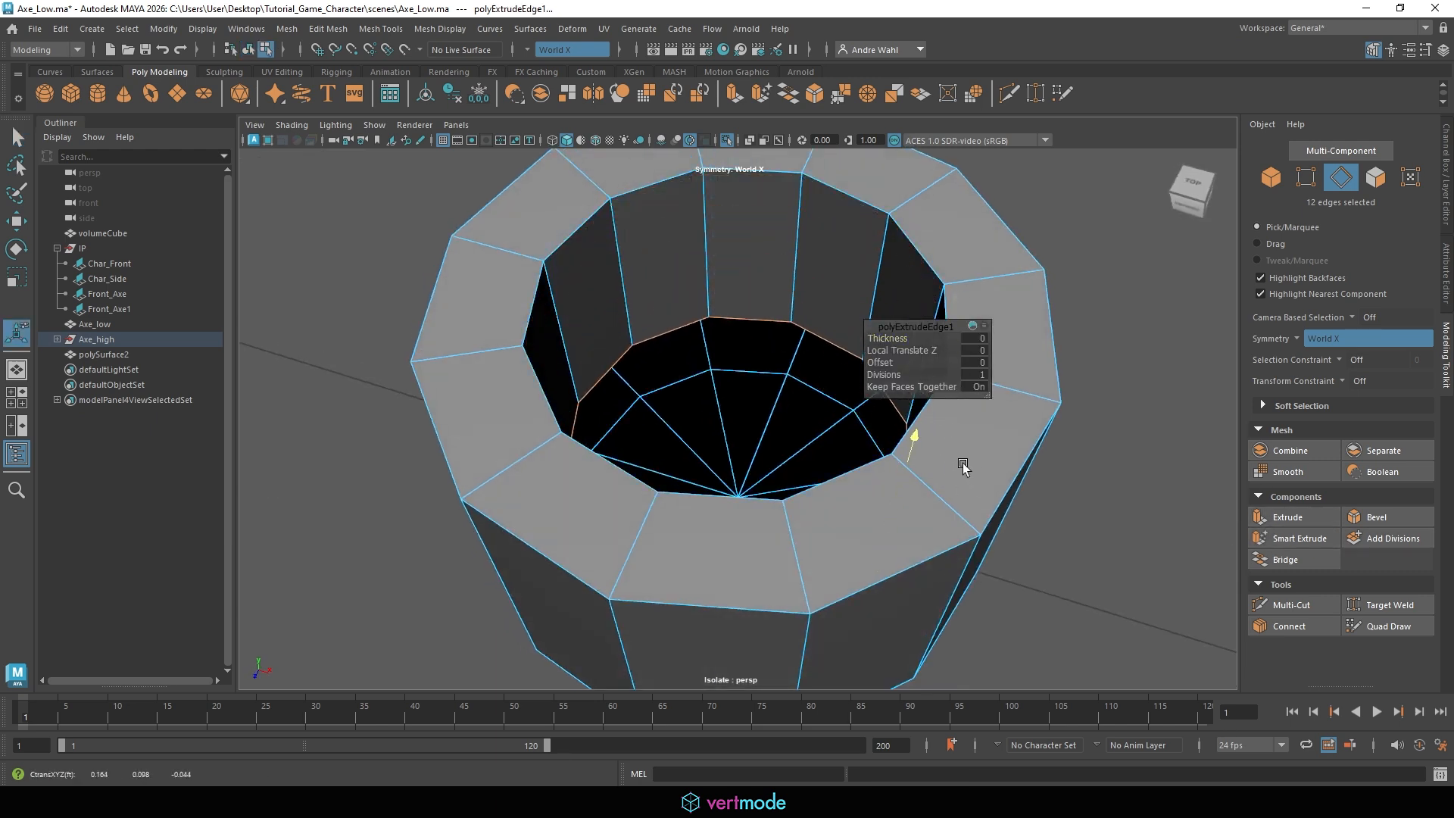
Fill the hole at the base of the ring's extruded inner wall and poke the new face.
{"action": "left_click", "coordinate": [289, 30]}
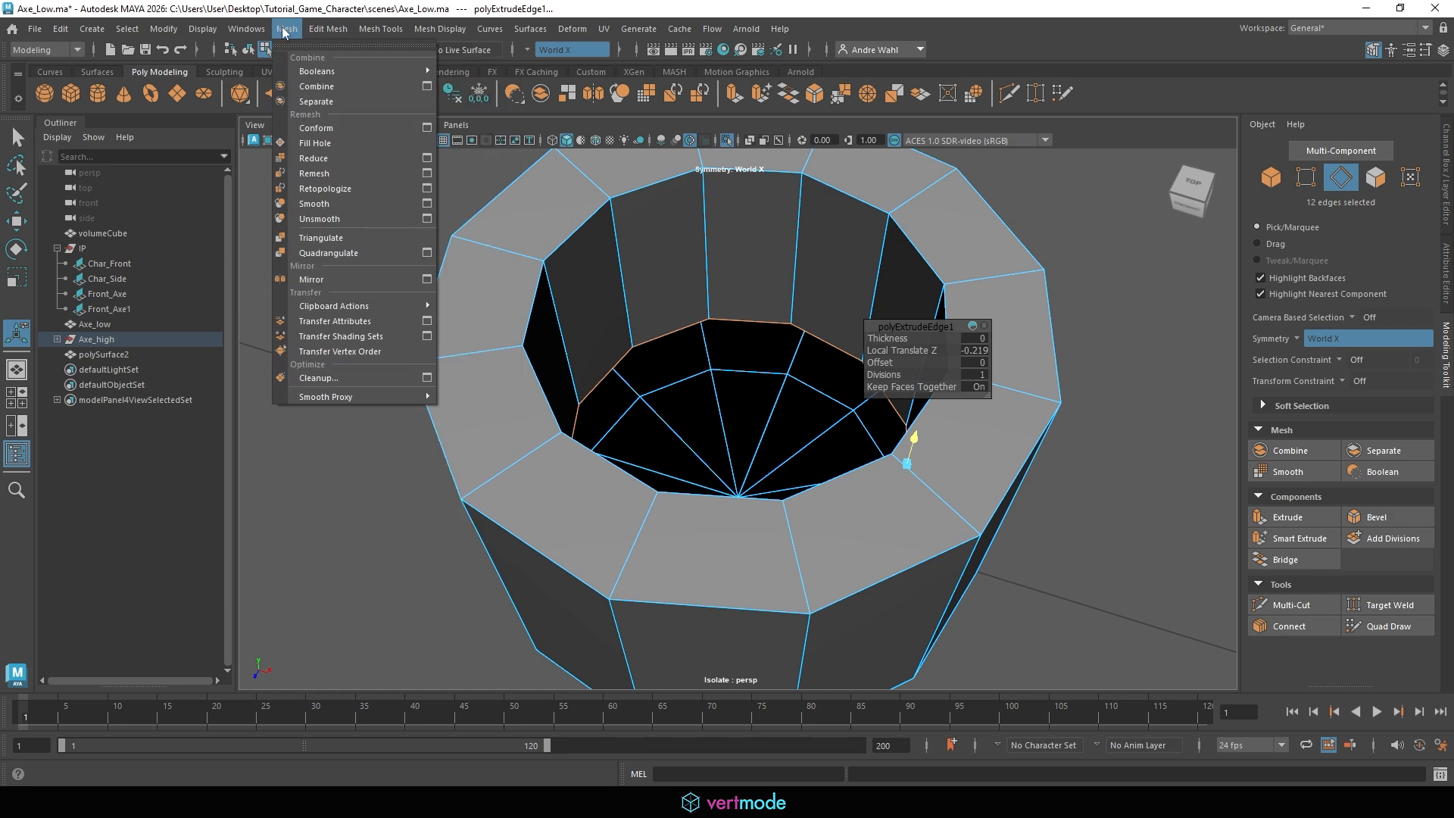
{"action": "left_click", "coordinate": [324, 142]}
{"action": "right_click_drag", "start_coordinate": [669, 343], "coordinate": [757, 375]}
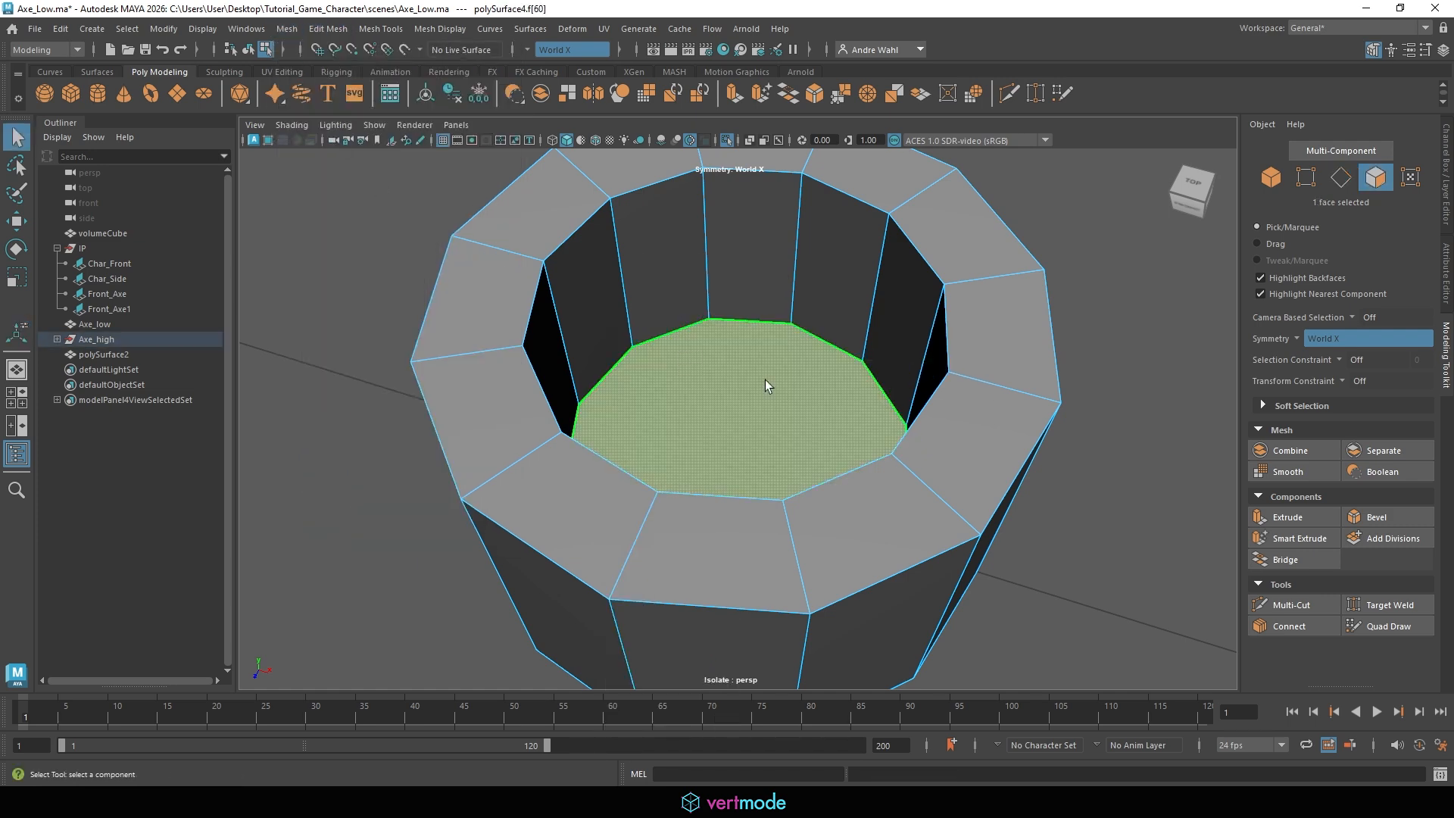
{"action": "left_click", "coordinate": [765, 379]}
{"action": "left_click", "coordinate": [339, 30]}
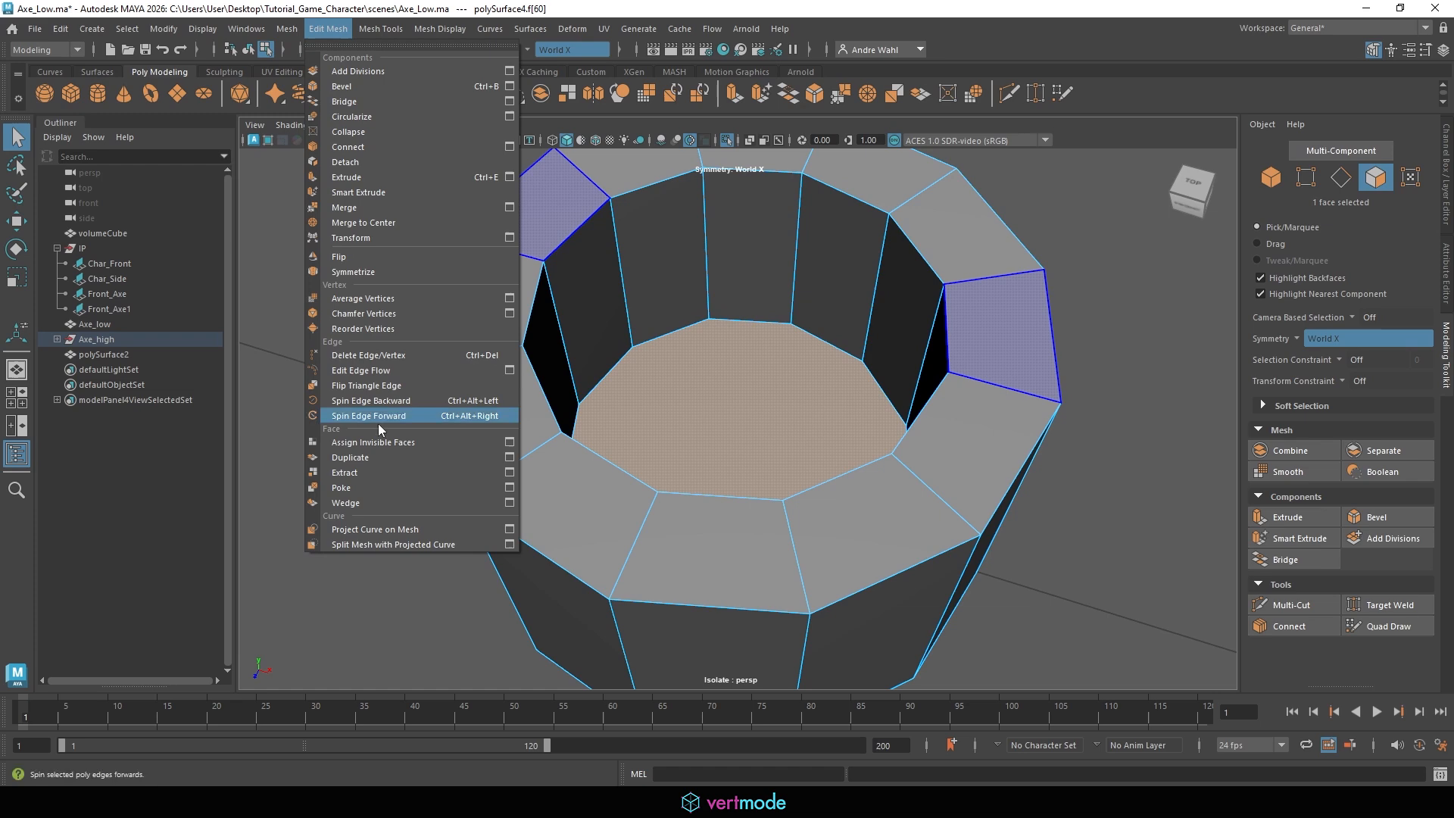
{"action": "left_click", "coordinate": [388, 479]}
{"action": "right_click_drag", "start_coordinate": [757, 263], "coordinate": [799, 221]}
{"action": "key", "text": "q"}
{"action": "right_click_drag", "start_coordinate": [799, 221], "coordinate": [633, 262], "text": "alt"}
{"action": "left_click_drag", "start_coordinate": [634, 263], "coordinate": [662, 117], "text": "alt"}
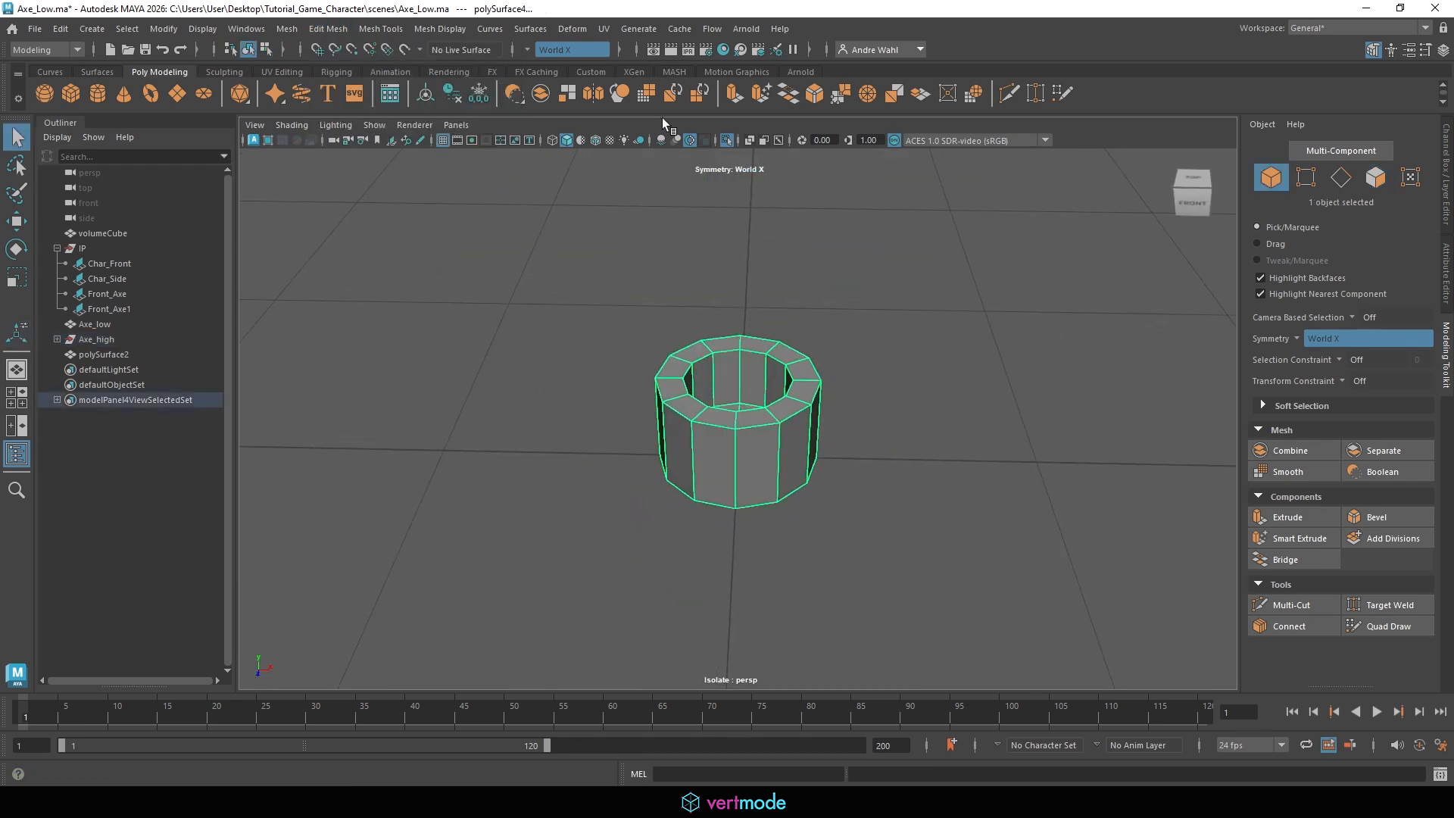
Leave the ring's isolated view, frame the double-bladed axe head and isolate it.
{"action": "left_click", "coordinate": [721, 142]}
{"action": "right_click_drag", "start_coordinate": [1107, 332], "coordinate": [670, 326], "text": "alt"}
{"action": "middle_click_drag", "start_coordinate": [670, 326], "coordinate": [718, 607], "text": "alt"}
{"action": "left_click", "coordinate": [824, 421]}
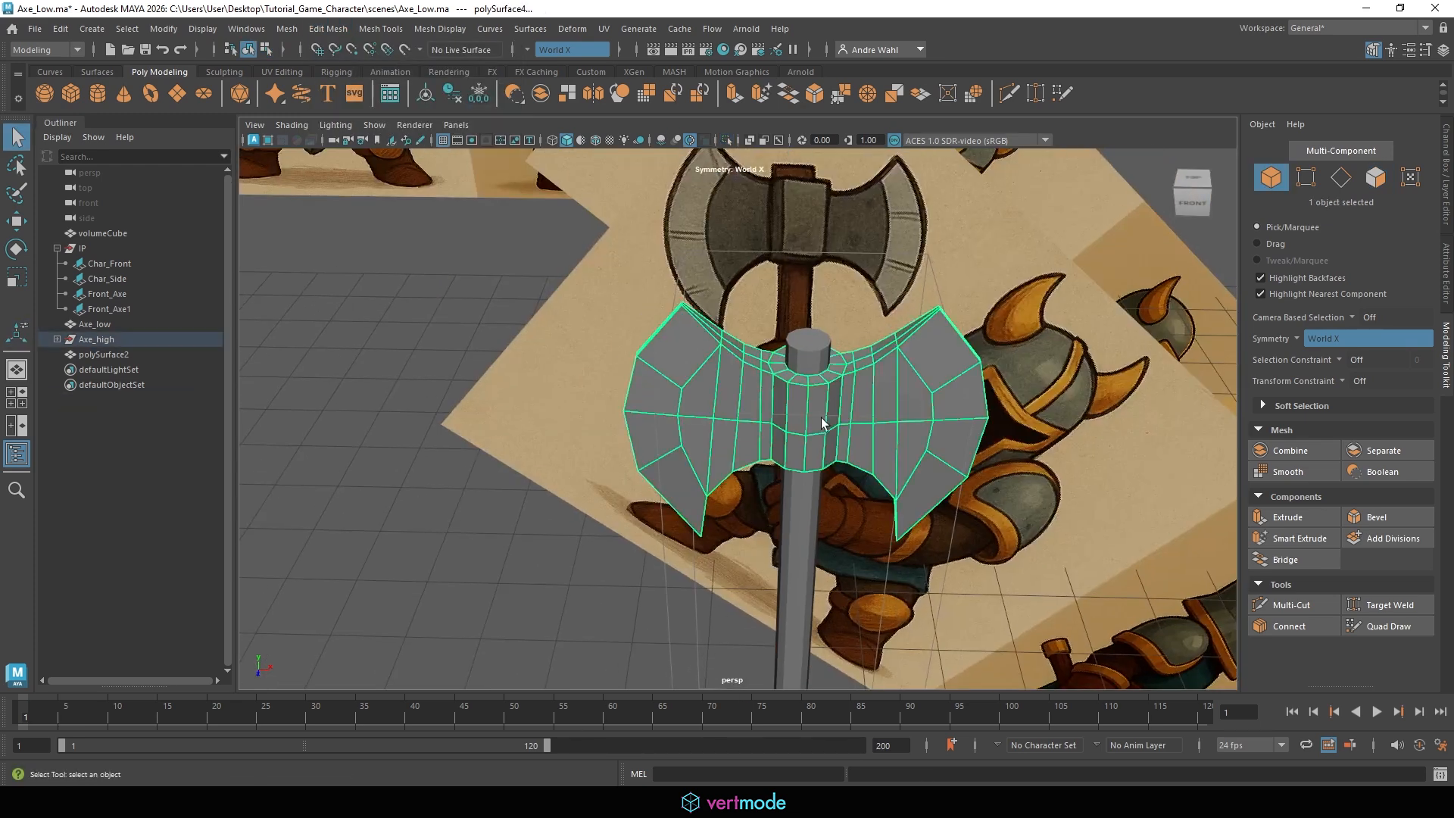
{"action": "key", "text": "f"}
{"action": "left_click", "coordinate": [734, 141]}
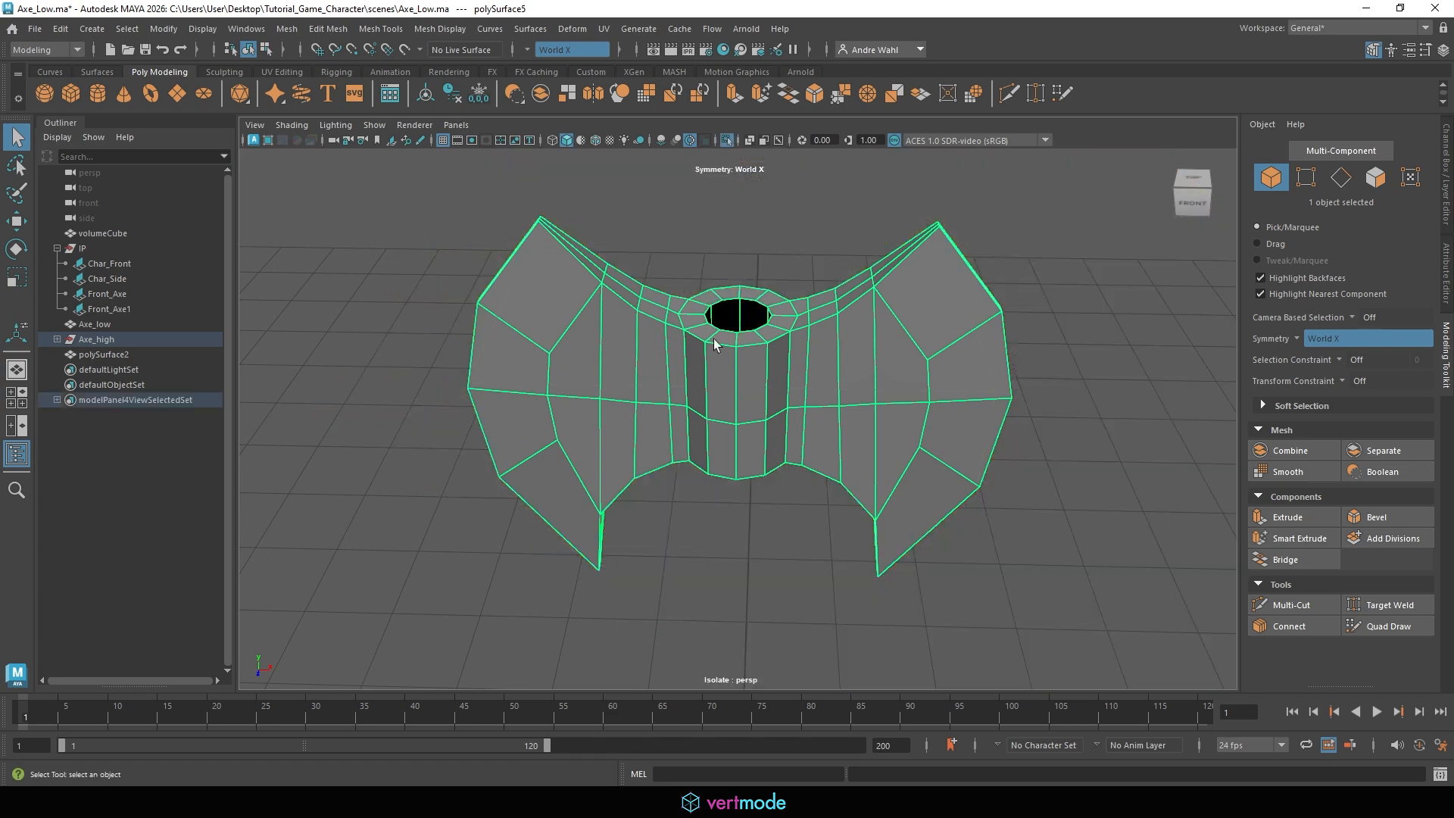
Bridge the open border edges of the axe head's shaft hole to form its inner wall, and return to object mode.
{"action": "mouse_move", "coordinate": [730, 307]}
{"action": "right_mouse_down"}
{"action": "mouse_move", "coordinate": [709, 273]}
{"action": "mouse_move", "coordinate": [730, 297]}
{"action": "right_mouse_up"}
{"action": "left_click_drag", "start_coordinate": [824, 427], "coordinate": [733, 391], "text": "alt"}
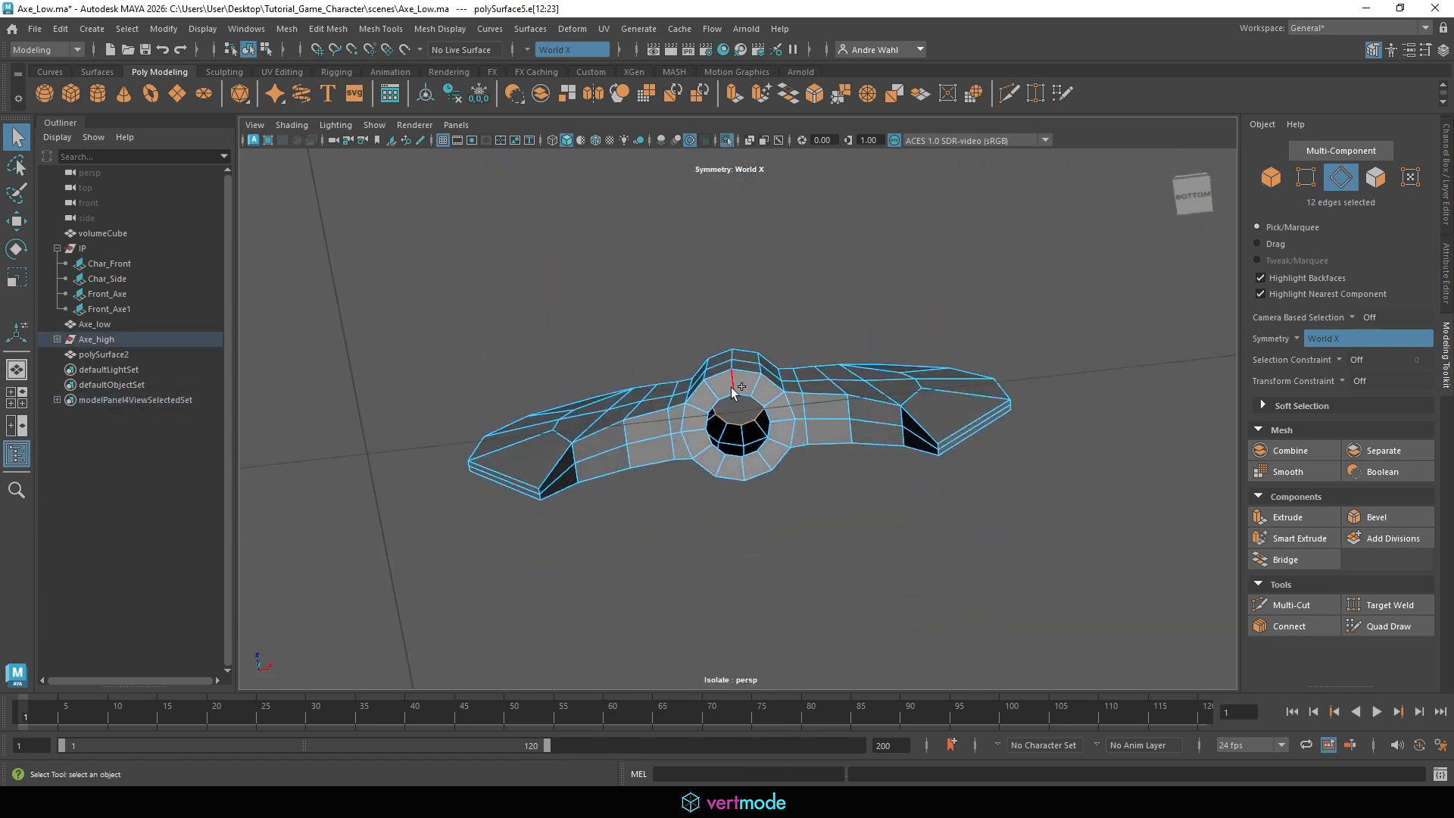
{"action": "left_click", "coordinate": [1285, 559]}
{"action": "left_click_drag", "start_coordinate": [851, 456], "coordinate": [875, 600], "text": "alt"}
{"action": "right_click_drag", "start_coordinate": [770, 333], "coordinate": [831, 282]}
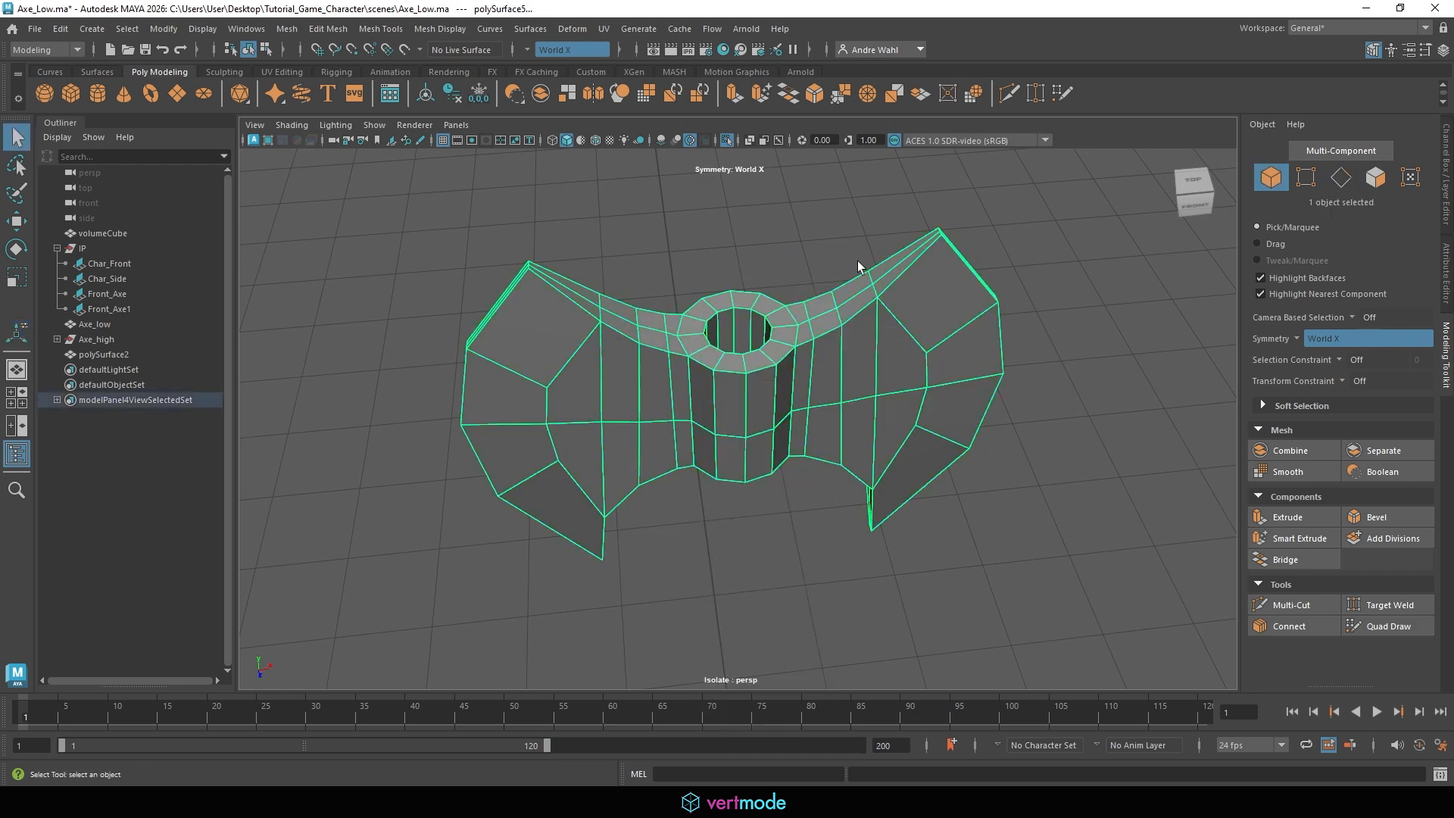
Leave the axe head's isolated view and isolate the ring at the handle's bottom end.
{"action": "left_click", "coordinate": [728, 141]}
{"action": "right_click_drag", "start_coordinate": [718, 220], "coordinate": [612, 217], "text": "alt"}
{"action": "left_click_drag", "start_coordinate": [688, 453], "coordinate": [668, 372], "text": "alt"}
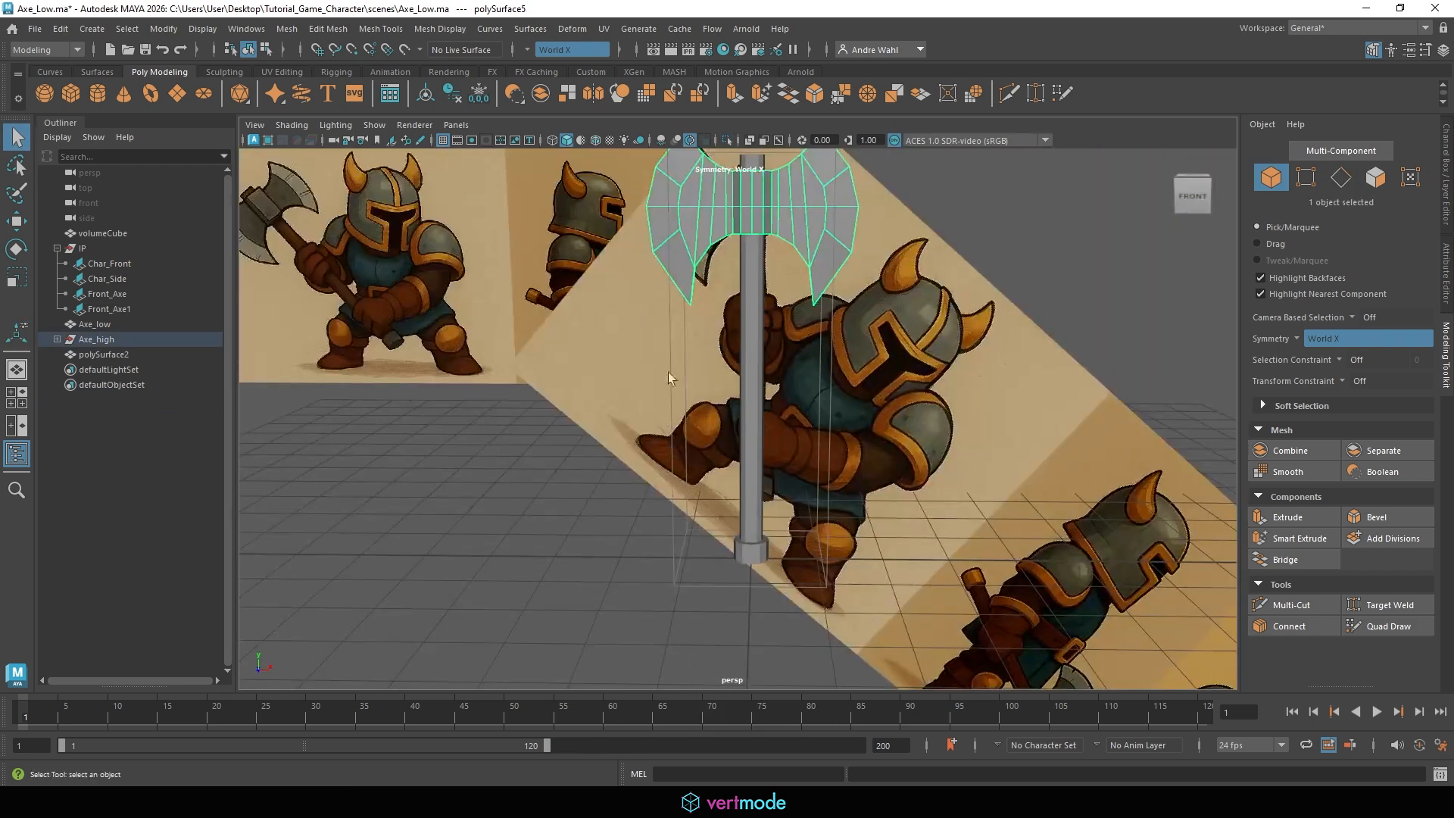
{"action": "left_click", "coordinate": [754, 551]}
{"action": "key", "text": "f"}
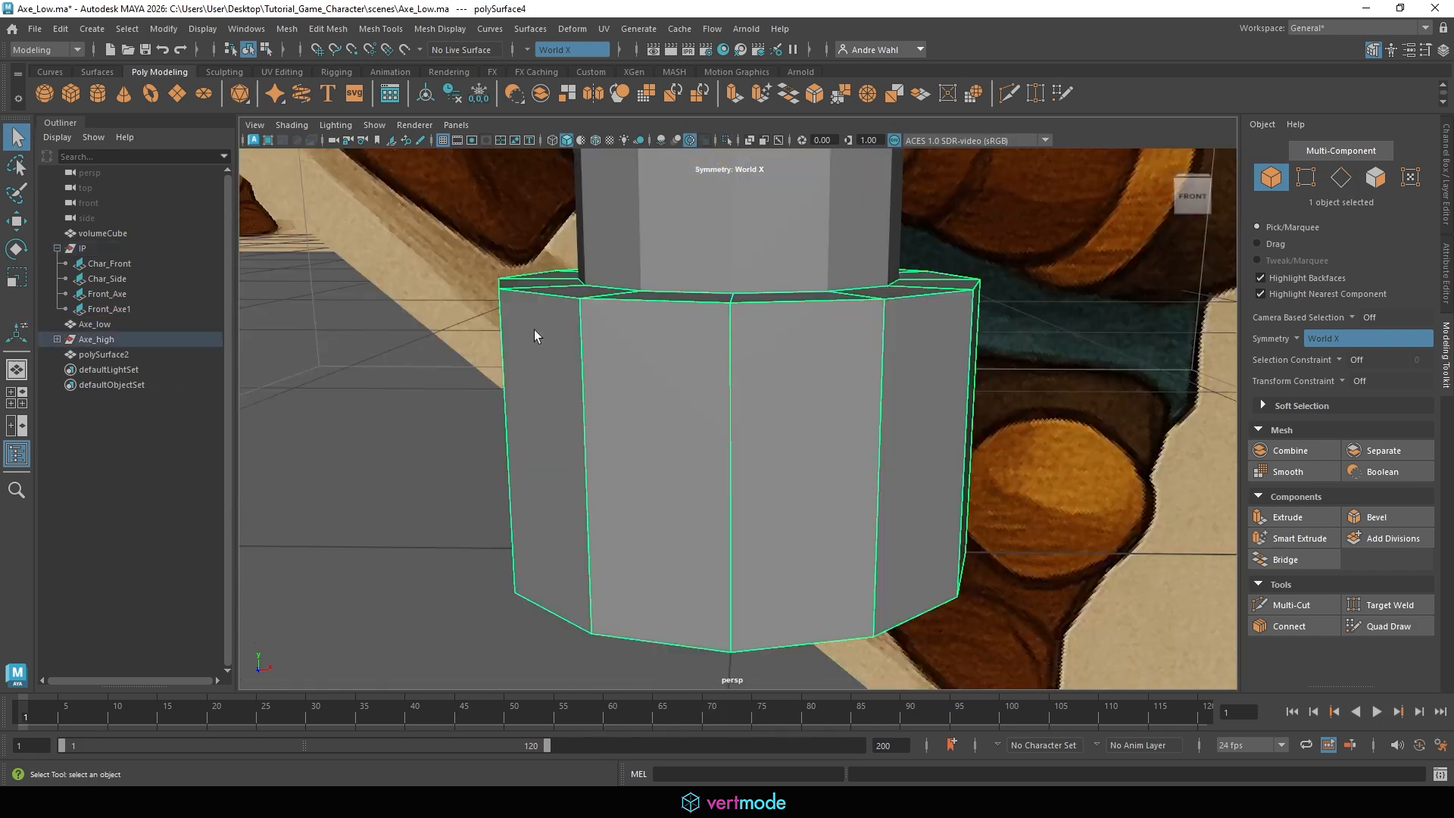
{"action": "left_click", "coordinate": [327, 506]}
{"action": "right_click_drag", "start_coordinate": [327, 507], "coordinate": [256, 384], "text": "alt"}
{"action": "left_click_drag", "start_coordinate": [641, 439], "coordinate": [575, 481], "text": "alt"}
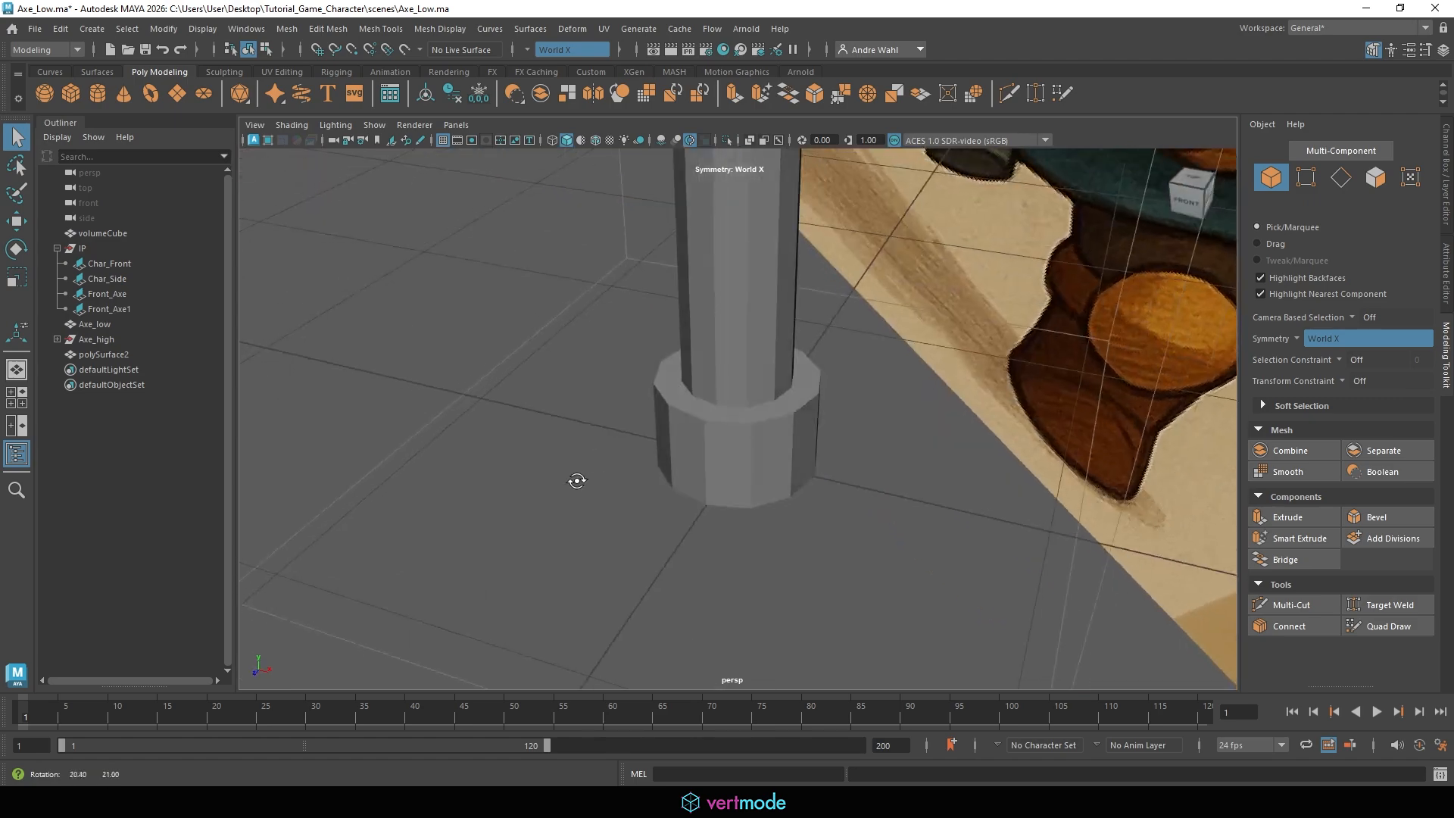
{"action": "right_click_drag", "start_coordinate": [773, 471], "coordinate": [889, 467], "text": "alt"}
{"action": "left_click", "coordinate": [757, 452]}
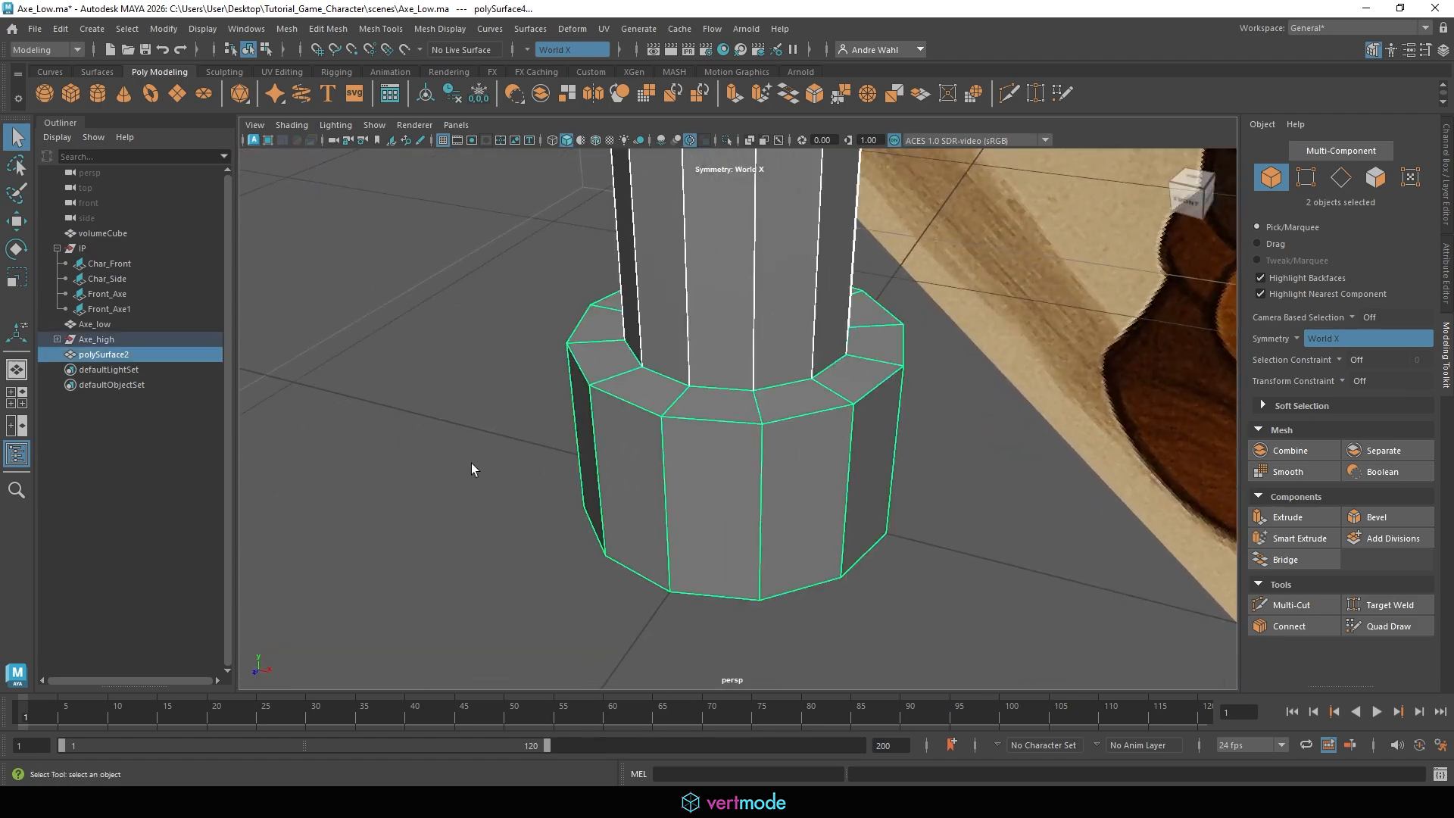
{"action": "left_click", "coordinate": [639, 484]}
{"action": "left_click_drag", "start_coordinate": [1052, 462], "coordinate": [765, 492], "text": "alt"}
{"action": "middle_click_drag", "start_coordinate": [758, 409], "coordinate": [775, 216], "text": "alt"}
{"action": "right_click_drag", "start_coordinate": [776, 216], "coordinate": [995, 321], "text": "alt"}
{"action": "scroll", "coordinate": [719, 440], "scroll_direction": "up", "scroll_amount": 5}
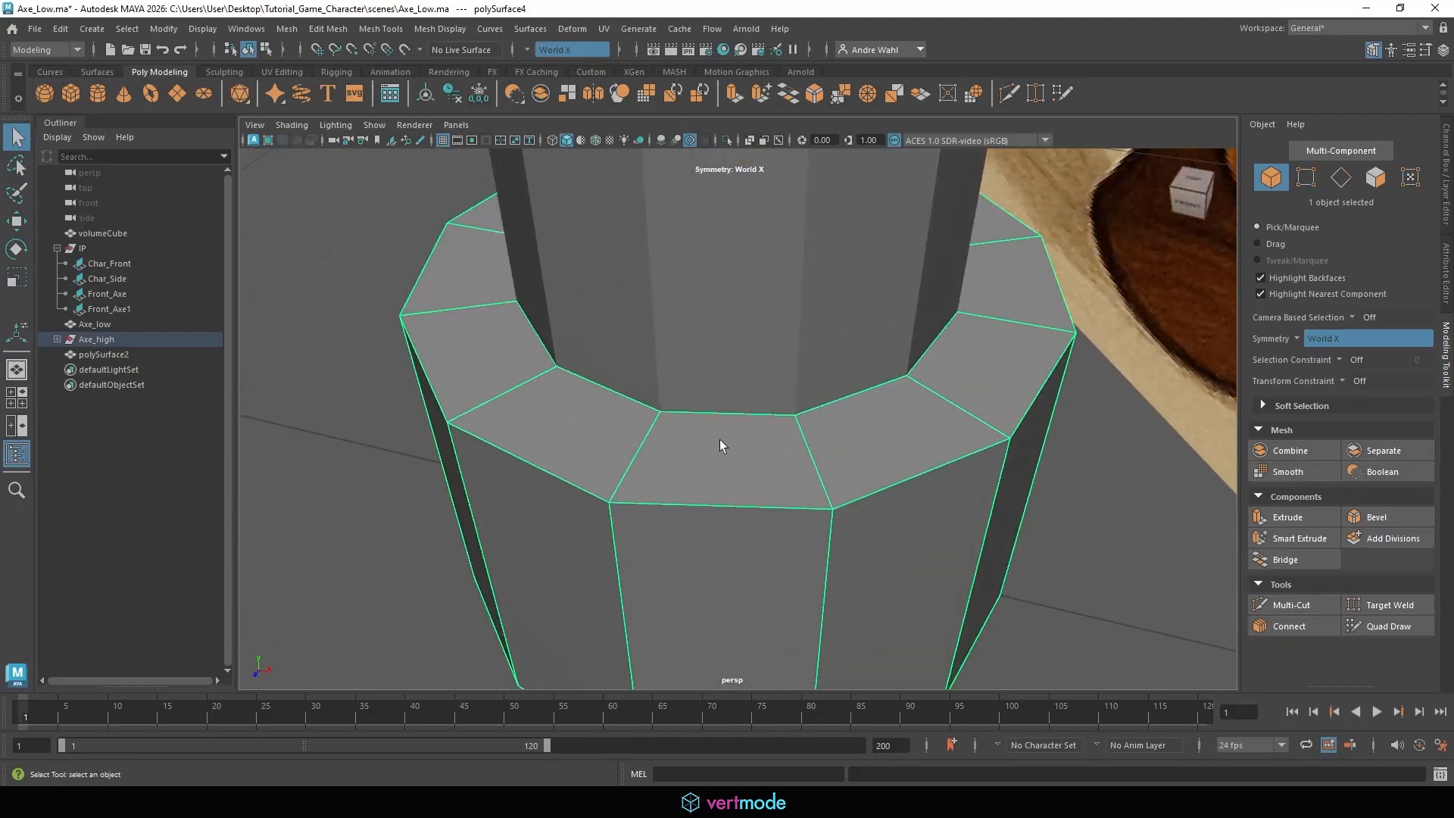
{"action": "middle_click_drag", "start_coordinate": [719, 445], "coordinate": [726, 274], "text": "alt"}
{"action": "left_click", "coordinate": [724, 142]}
Select the ring's horizontal border edge loops on the outer and inner walls, at both top and bottom.
{"action": "scroll", "coordinate": [626, 281], "scroll_direction": "down", "scroll_amount": 2}
{"action": "middle_click_drag", "start_coordinate": [604, 358], "coordinate": [583, 542], "text": "alt"}
{"action": "right_click_drag", "start_coordinate": [488, 280], "coordinate": [488, 236]}
{"action": "double_click", "coordinate": [472, 356]}
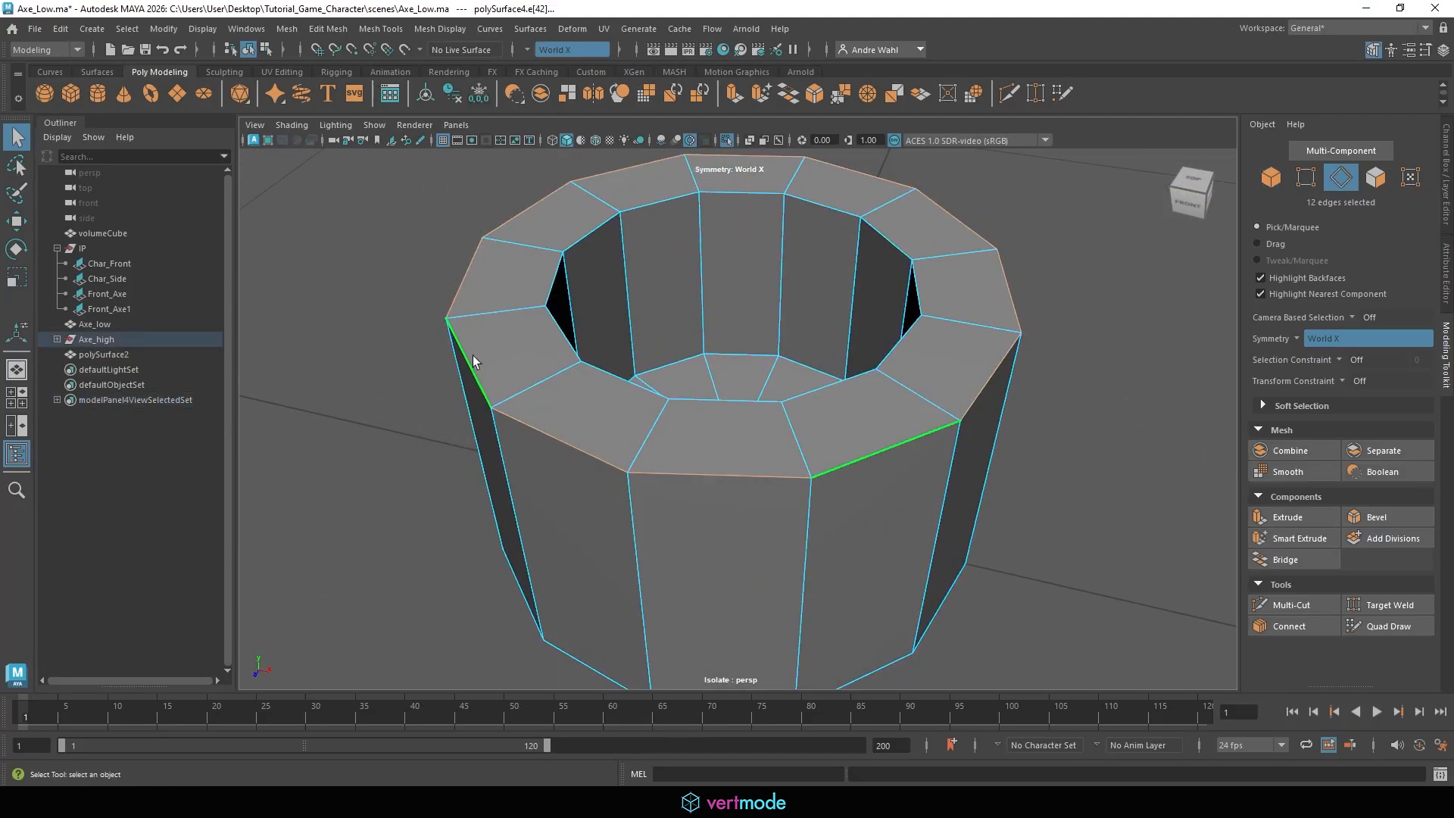
{"action": "double_click", "coordinate": [546, 329], "text": "shift"}
{"action": "left_click_drag", "start_coordinate": [548, 329], "coordinate": [534, 430], "text": "alt"}
{"action": "left_click_drag", "start_coordinate": [625, 362], "coordinate": [704, 524], "text": "alt"}
{"action": "double_click", "coordinate": [616, 534], "text": "shift"}
{"action": "left_click_drag", "start_coordinate": [617, 533], "coordinate": [621, 485], "text": "alt"}
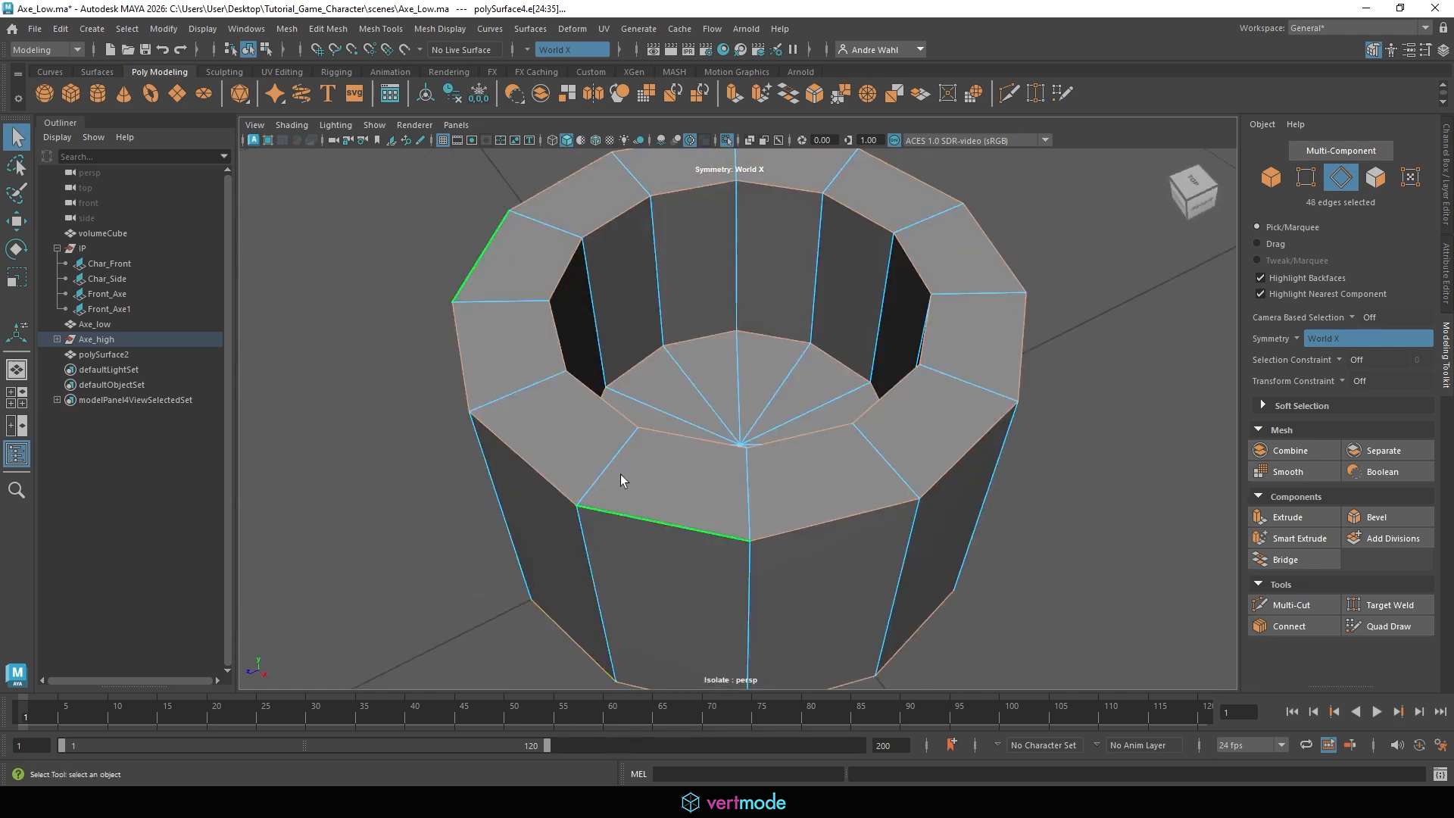
Leave the ring's isolated view and bevel its selected edges with a fraction of 0.33 and 2 segments.
{"action": "left_click", "coordinate": [725, 141]}
{"action": "left_click", "coordinate": [1384, 516]}
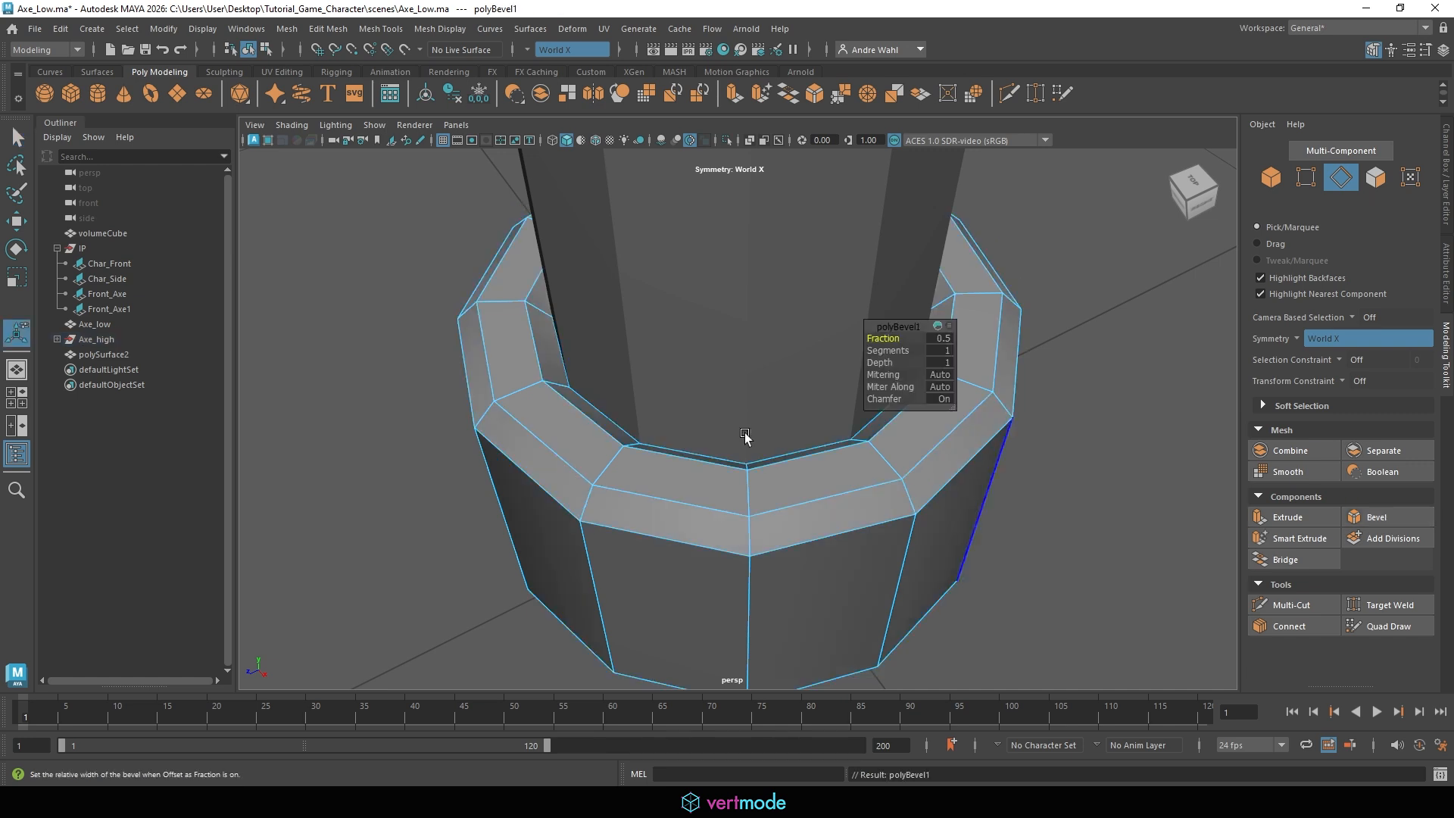
{"action": "mouse_move", "coordinate": [888, 349]}
{"action": "left_mouse_down"}
{"action": "mouse_move", "coordinate": [845, 329]}
{"action": "mouse_move", "coordinate": [877, 338]}
{"action": "left_mouse_up"}
{"action": "key", "text": "3"}
{"action": "mouse_move", "coordinate": [674, 397]}
{"action": "left_mouse_down", "text": "alt"}
{"action": "mouse_move", "coordinate": [702, 417]}
{"action": "mouse_move", "coordinate": [675, 399]}
{"action": "left_mouse_up", "text": "alt"}
{"action": "key", "text": "1"}
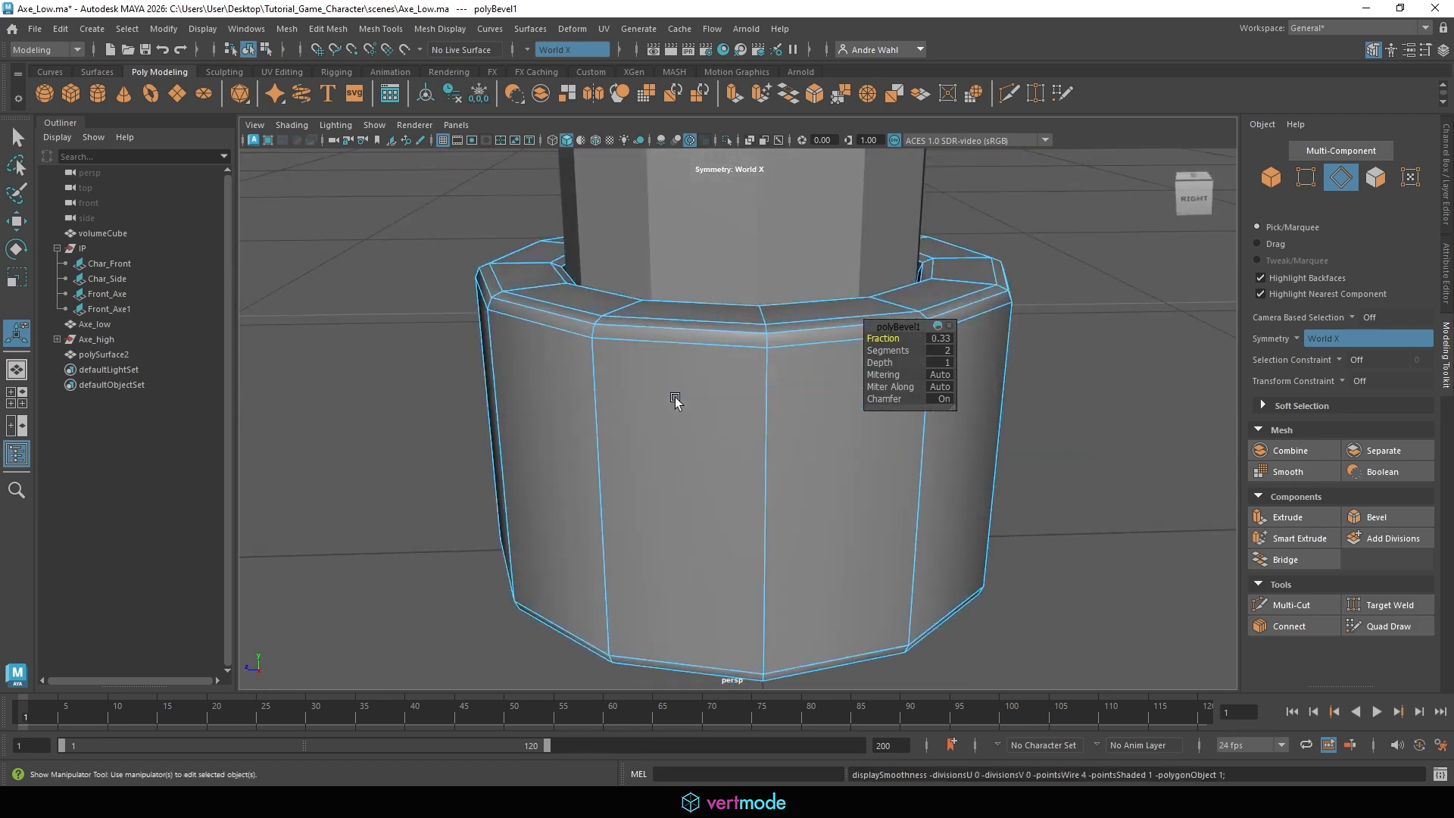
Show the ring in smooth mesh preview, return to object mode and clear the selection.
{"action": "key", "text": "3"}
{"action": "right_click_drag", "start_coordinate": [603, 334], "coordinate": [683, 302]}
{"action": "right_click_drag", "start_coordinate": [821, 440], "coordinate": [638, 417], "text": "alt"}
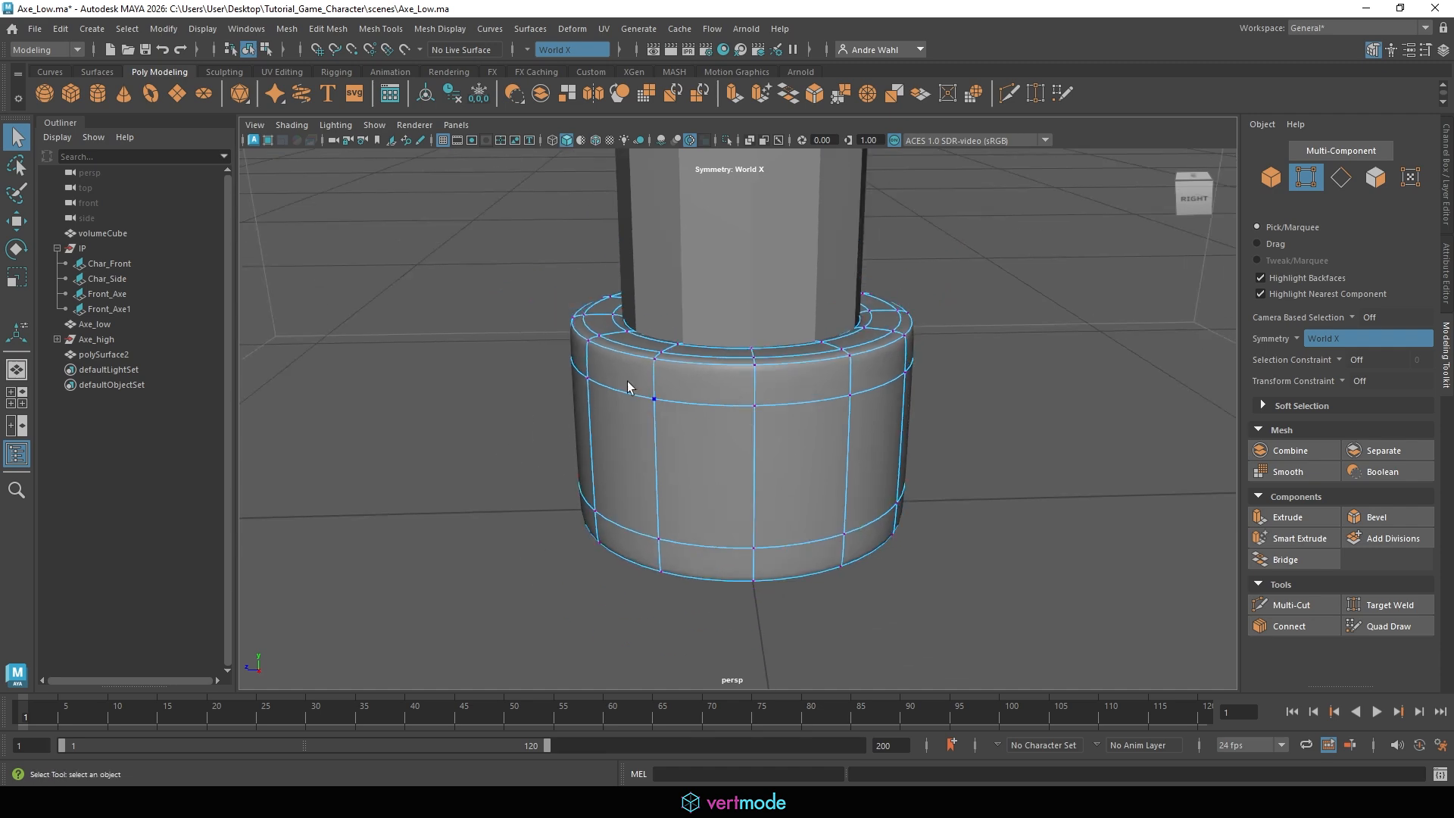
{"action": "right_click_drag", "start_coordinate": [627, 355], "coordinate": [753, 317]}
{"action": "left_click", "coordinate": [435, 536]}
{"action": "right_click_drag", "start_coordinate": [840, 439], "coordinate": [754, 460], "text": "alt"}
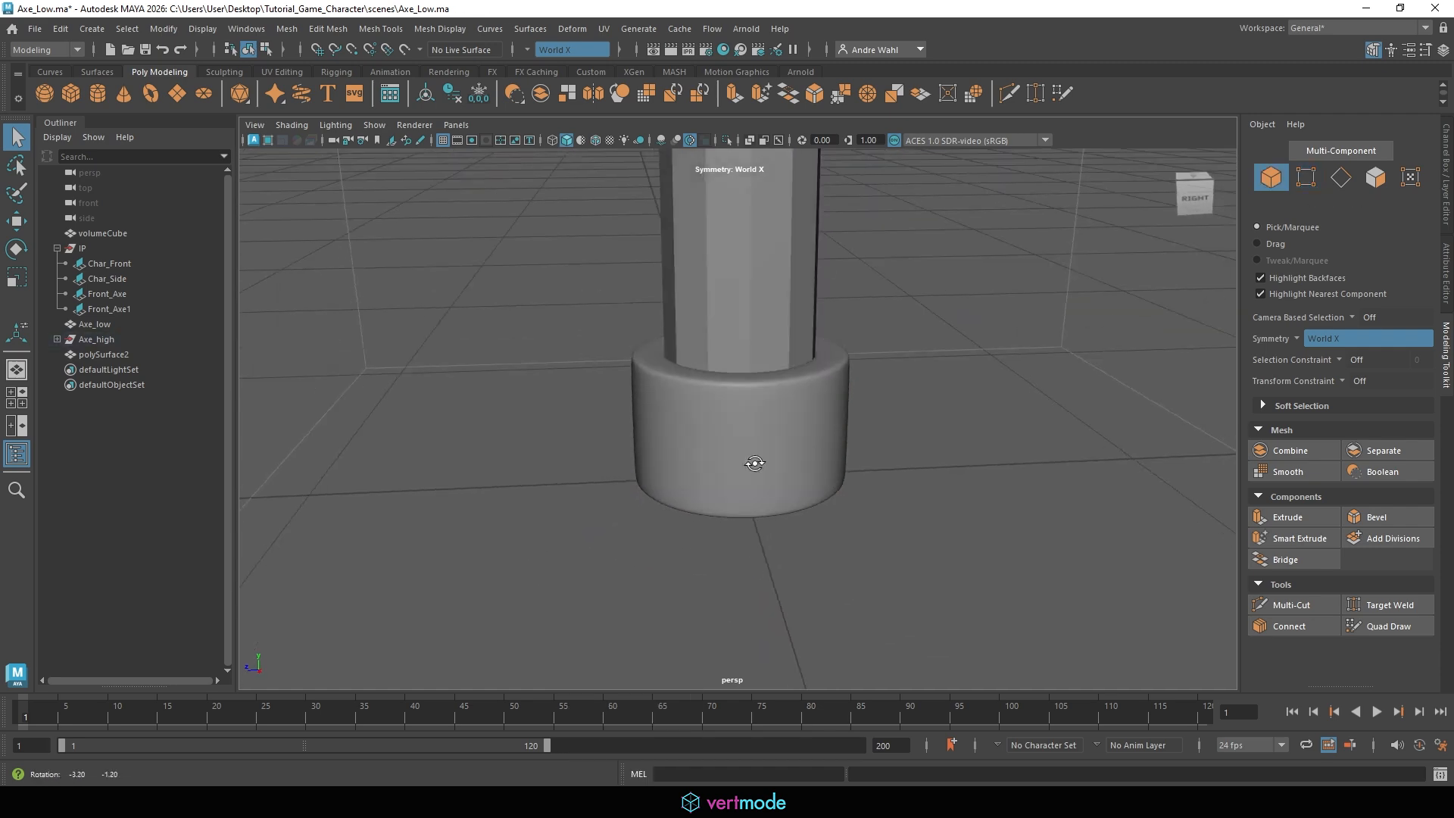
Select the axe's shaft and isolate it.
{"action": "left_click_drag", "start_coordinate": [748, 457], "coordinate": [796, 453], "text": "alt"}
{"action": "left_click", "coordinate": [767, 327]}
{"action": "right_click_drag", "start_coordinate": [933, 317], "coordinate": [855, 323], "text": "alt"}
{"action": "middle_click_drag", "start_coordinate": [855, 322], "coordinate": [827, 483], "text": "alt"}
{"action": "right_click_drag", "start_coordinate": [827, 483], "coordinate": [750, 463], "text": "alt"}
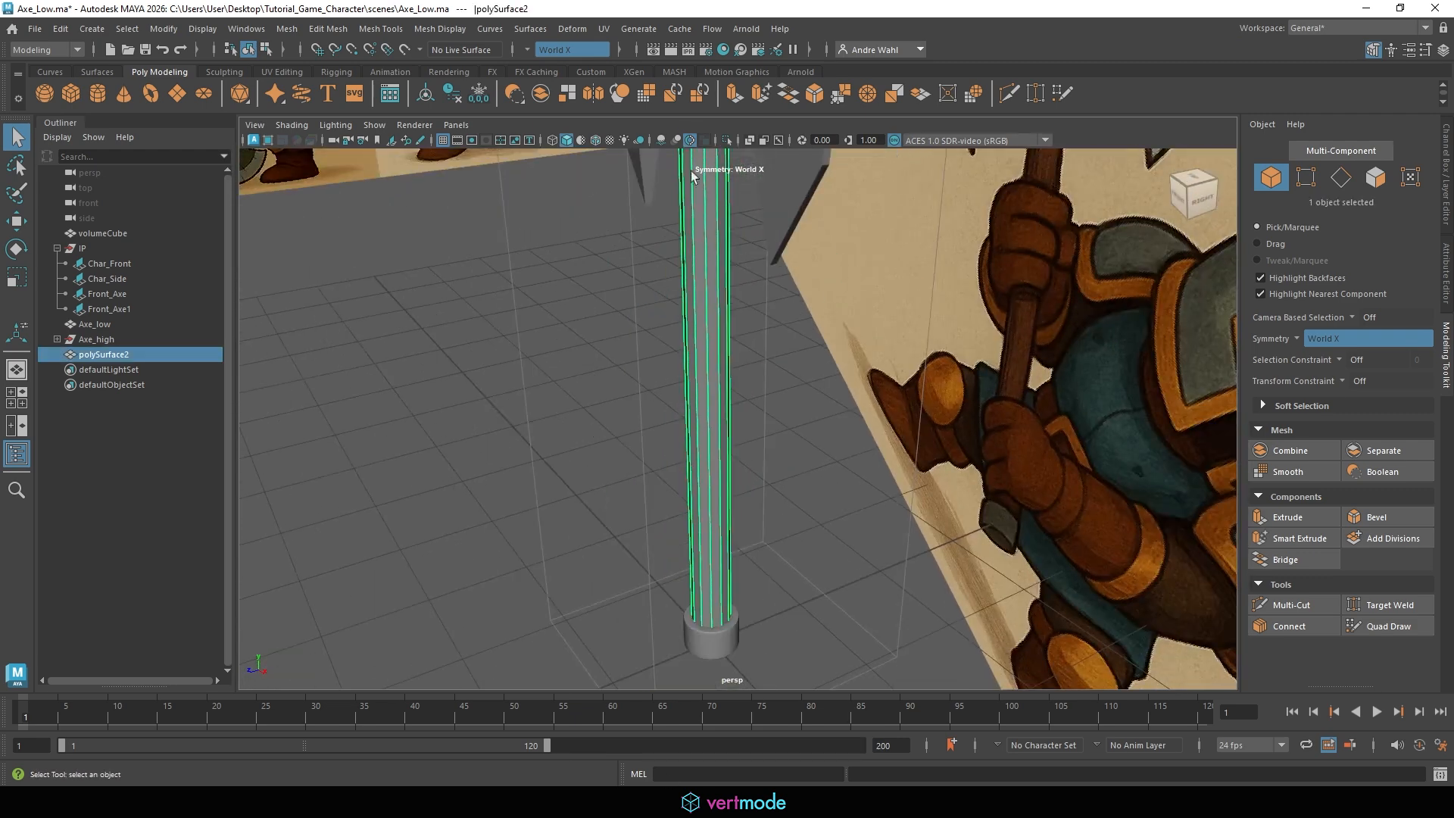
{"action": "left_click", "coordinate": [727, 143]}
Select the edge loop around the shaft's top rim and the horizontal edge loops below it.
{"action": "right_click_drag", "start_coordinate": [750, 371], "coordinate": [753, 319]}
{"action": "scroll", "coordinate": [761, 375], "scroll_direction": "up", "scroll_amount": 5}
{"action": "scroll", "coordinate": [783, 224], "scroll_direction": "down", "scroll_amount": 5}
{"action": "left_click", "coordinate": [770, 270]}
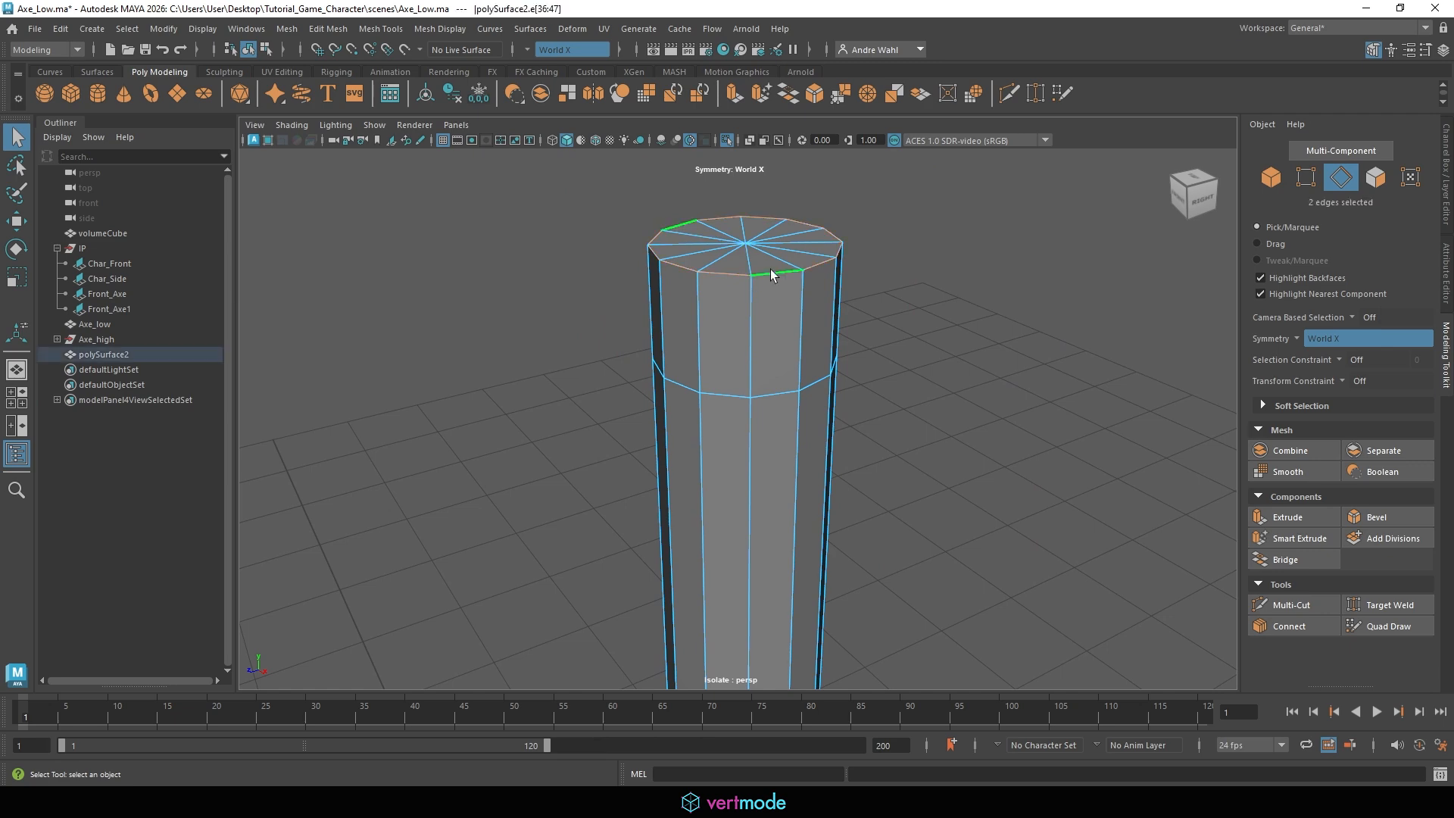
{"action": "double_click", "coordinate": [774, 389], "text": "shift"}
{"action": "middle_click_drag", "start_coordinate": [795, 644], "coordinate": [752, 392], "text": "alt"}
{"action": "left_click_drag", "start_coordinate": [752, 392], "coordinate": [719, 303], "text": "alt"}
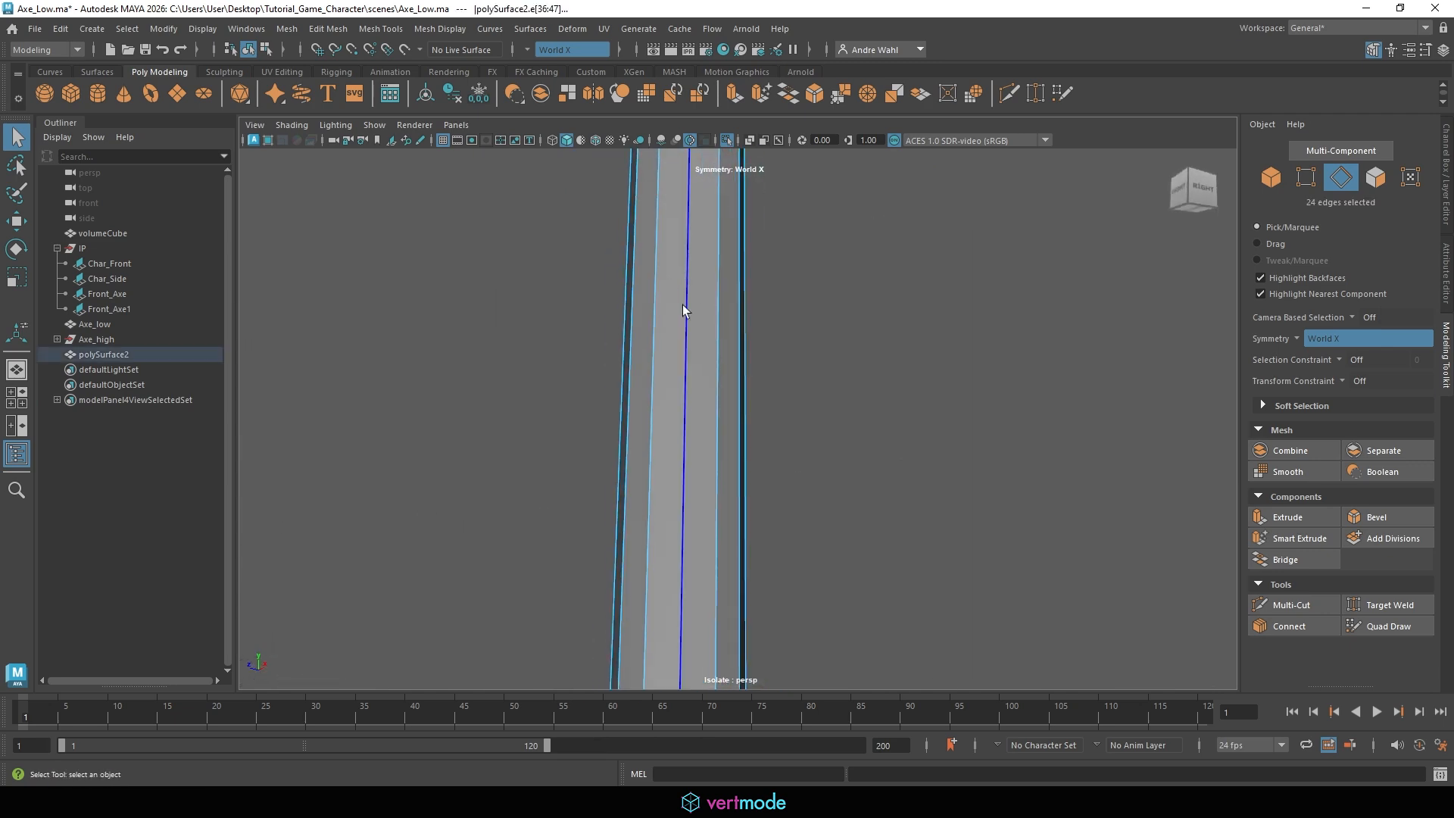
{"action": "middle_click_drag", "start_coordinate": [683, 309], "coordinate": [713, 662], "text": "alt"}
{"action": "right_click_drag", "start_coordinate": [736, 224], "coordinate": [689, 552], "text": "alt"}
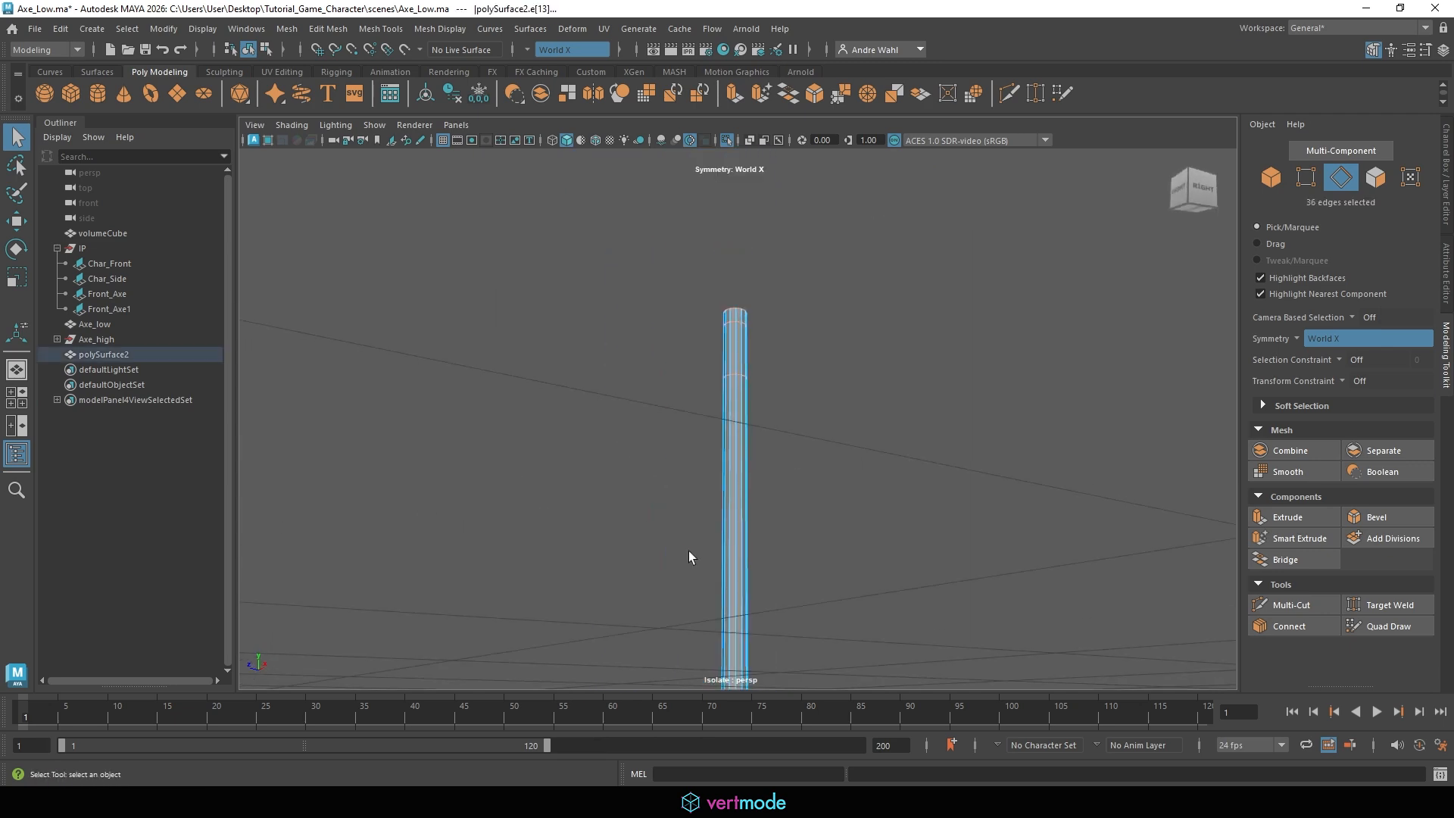
Add the edge loop around the shaft's bottom rim to the selection.
{"action": "middle_click_drag", "start_coordinate": [689, 551], "coordinate": [666, 250], "text": "alt"}
{"action": "right_click_drag", "start_coordinate": [666, 250], "coordinate": [1285, 474], "text": "alt"}
{"action": "middle_click_drag", "start_coordinate": [700, 473], "coordinate": [702, 562], "text": "alt"}
{"action": "right_click_drag", "start_coordinate": [703, 561], "coordinate": [647, 257], "text": "alt"}
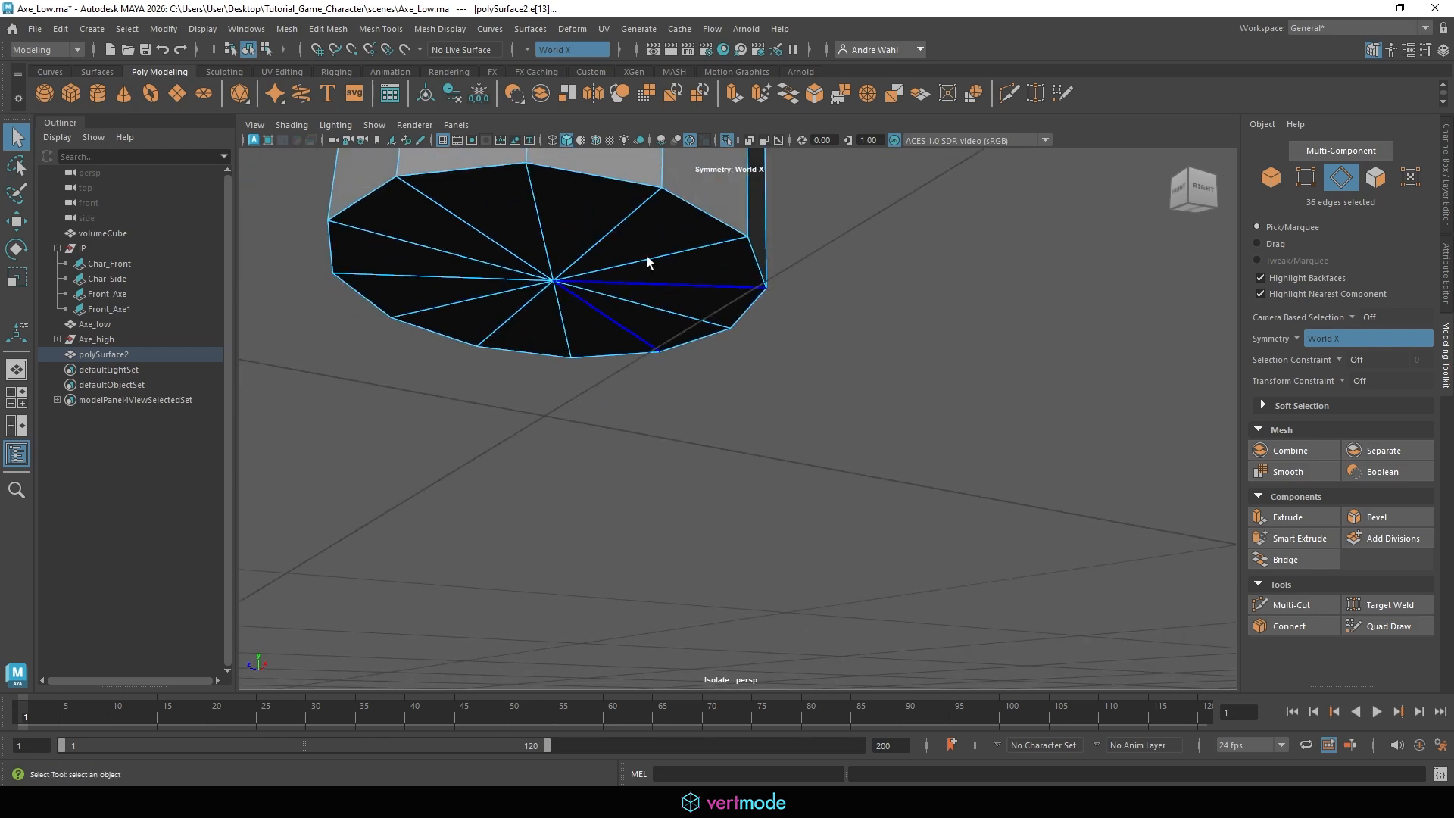
{"action": "double_click", "coordinate": [604, 169], "text": "shift"}
{"action": "left_click_drag", "start_coordinate": [604, 171], "coordinate": [694, 305], "text": "alt"}
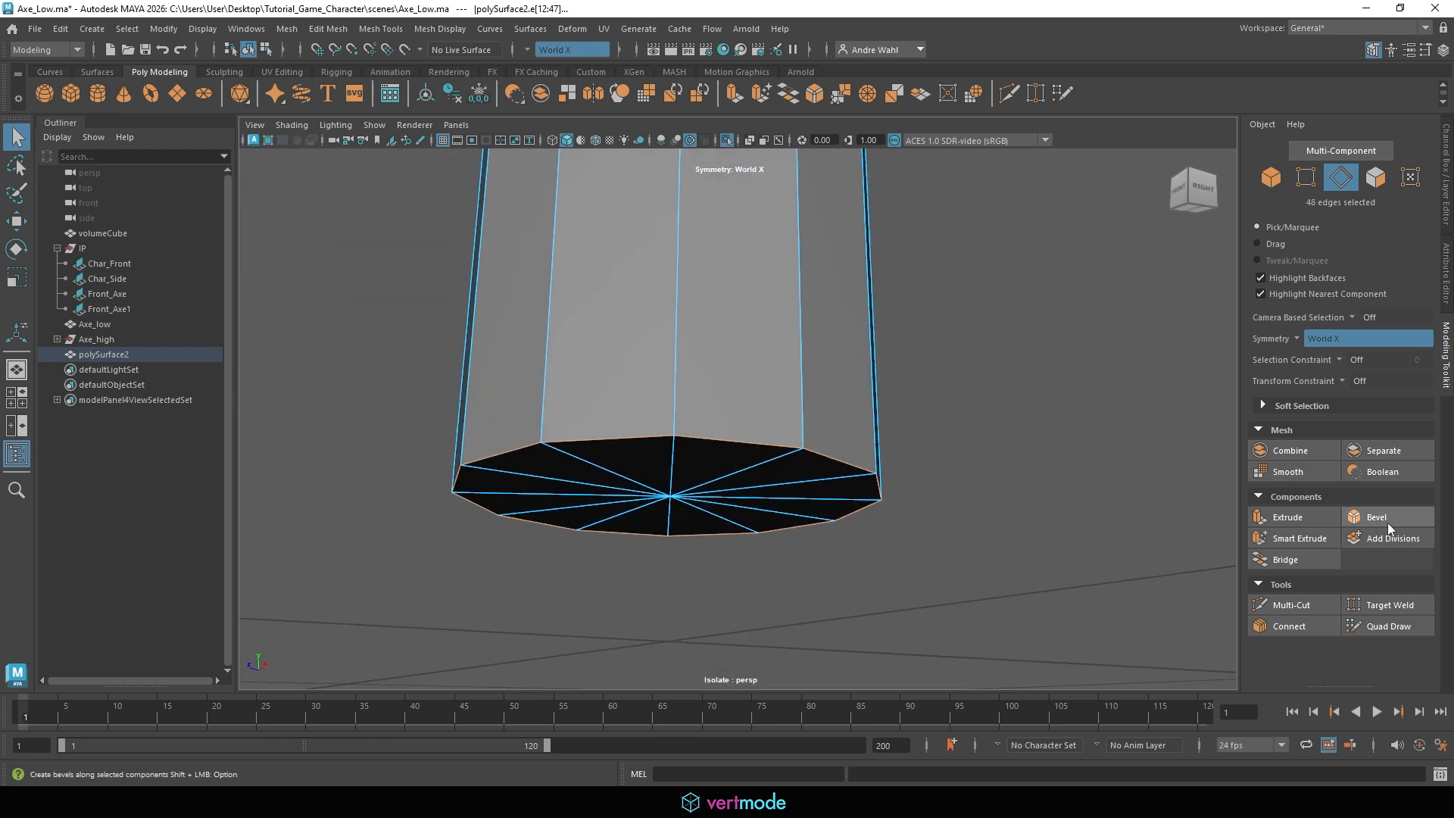
Bevel the shaft's selected edge loops with 2 segments.
{"action": "right_click_drag", "start_coordinate": [834, 492], "coordinate": [601, 344], "text": "alt"}
{"action": "left_click_drag", "start_coordinate": [601, 344], "coordinate": [714, 526], "text": "alt"}
{"action": "right_click_drag", "start_coordinate": [714, 525], "coordinate": [871, 500], "text": "alt"}
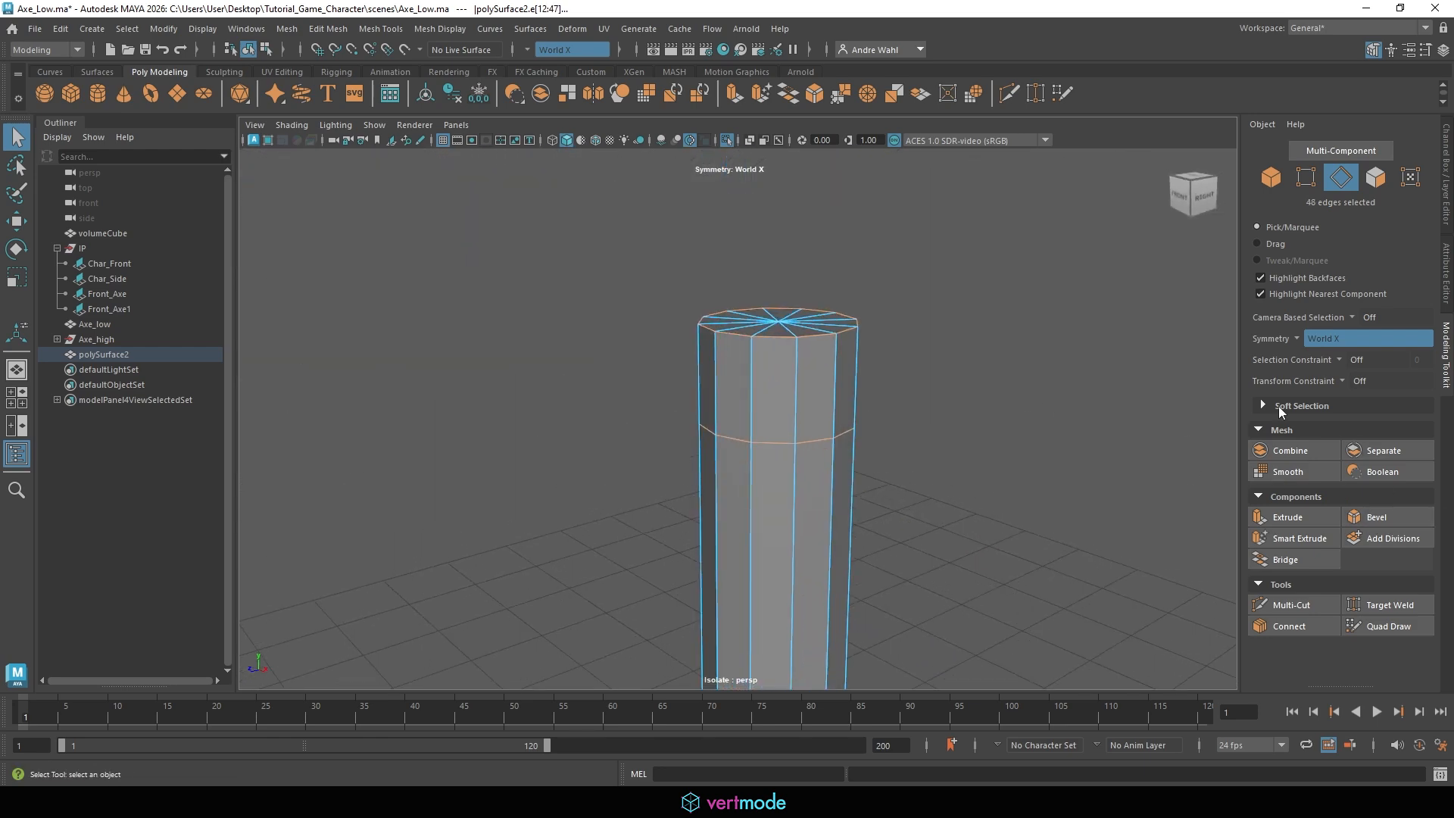
{"action": "left_click", "coordinate": [1390, 516]}
{"action": "right_click_drag", "start_coordinate": [732, 352], "coordinate": [921, 366], "text": "alt"}
{"action": "left_click_drag", "start_coordinate": [879, 351], "coordinate": [891, 357]}
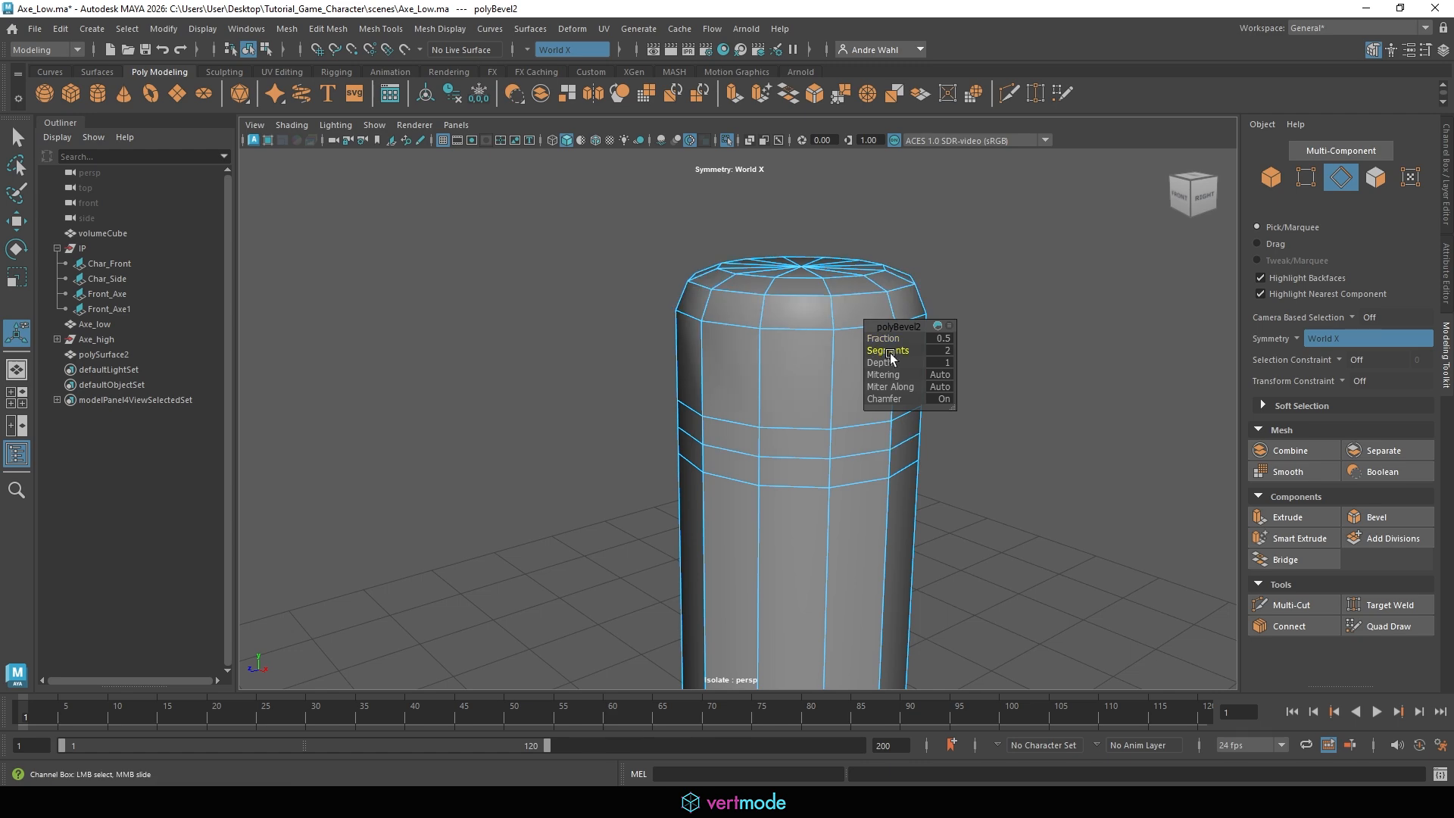
Show the whole axe with the shaft in smooth mesh preview and set the shaft's bevel fraction to 0.18.
{"action": "left_click", "coordinate": [727, 142]}
{"action": "key", "text": "3"}
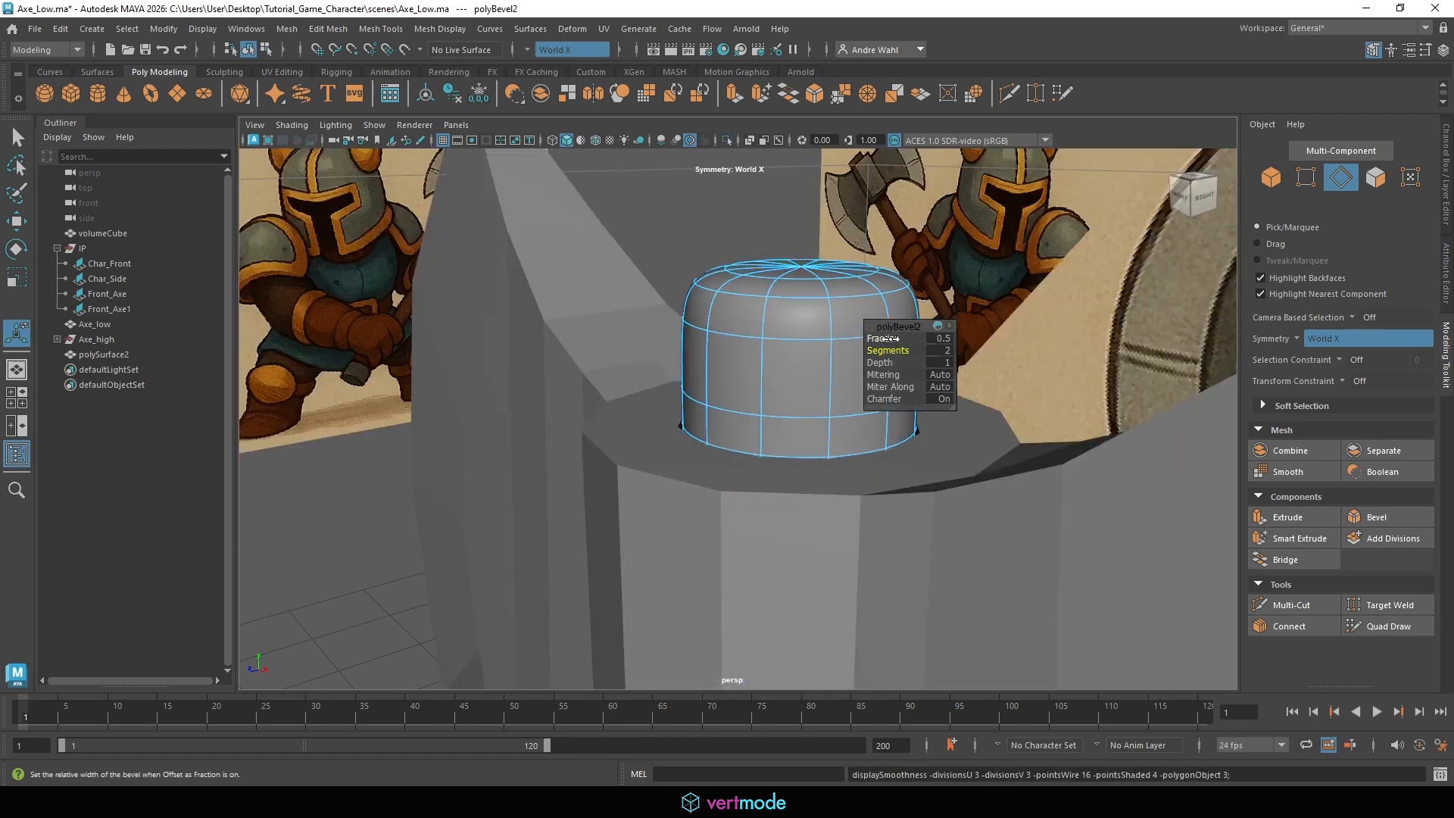
{"action": "left_click_drag", "start_coordinate": [905, 340], "coordinate": [869, 340]}
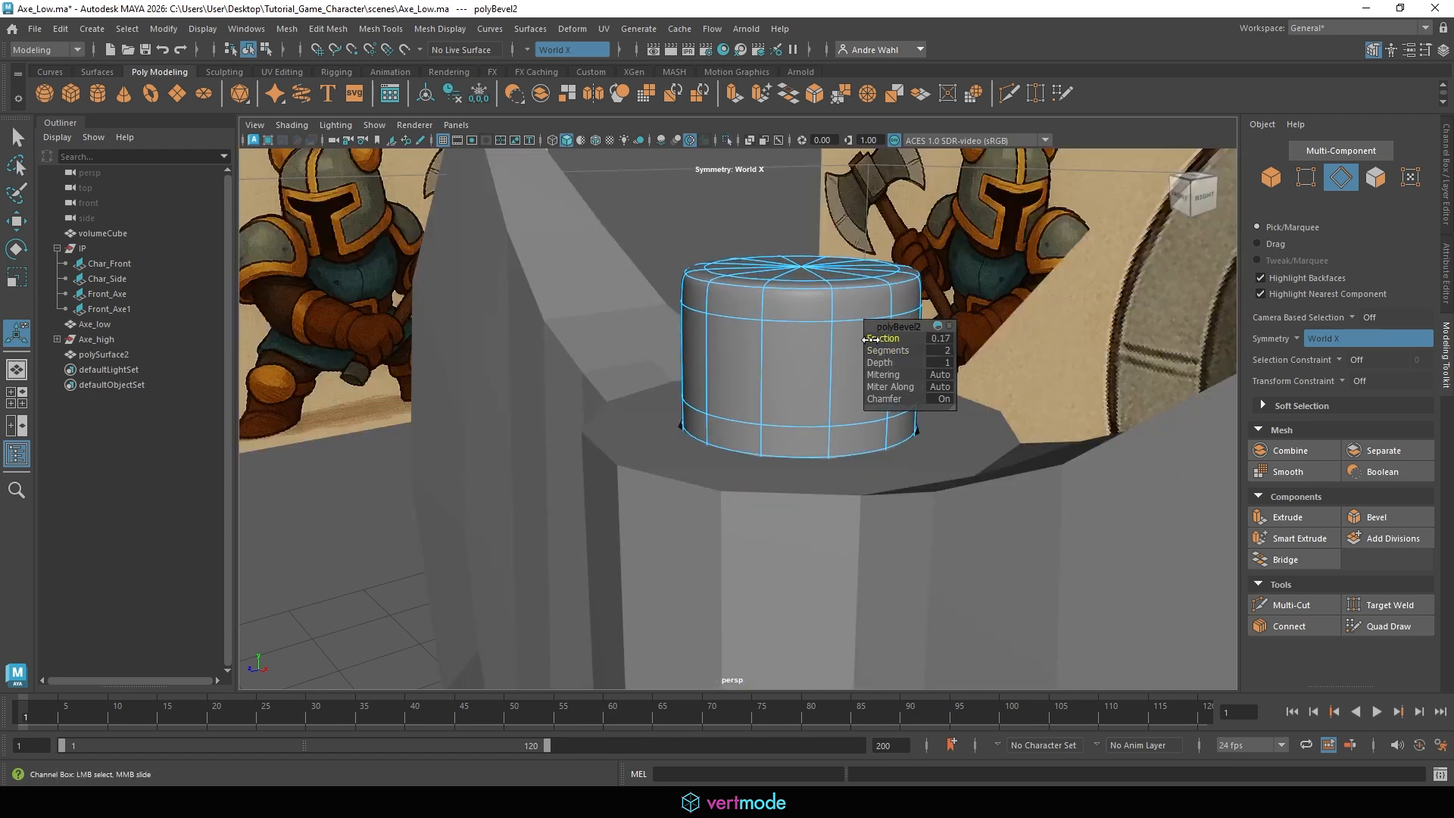
{"action": "left_click_drag", "start_coordinate": [811, 381], "coordinate": [809, 250], "text": "alt"}
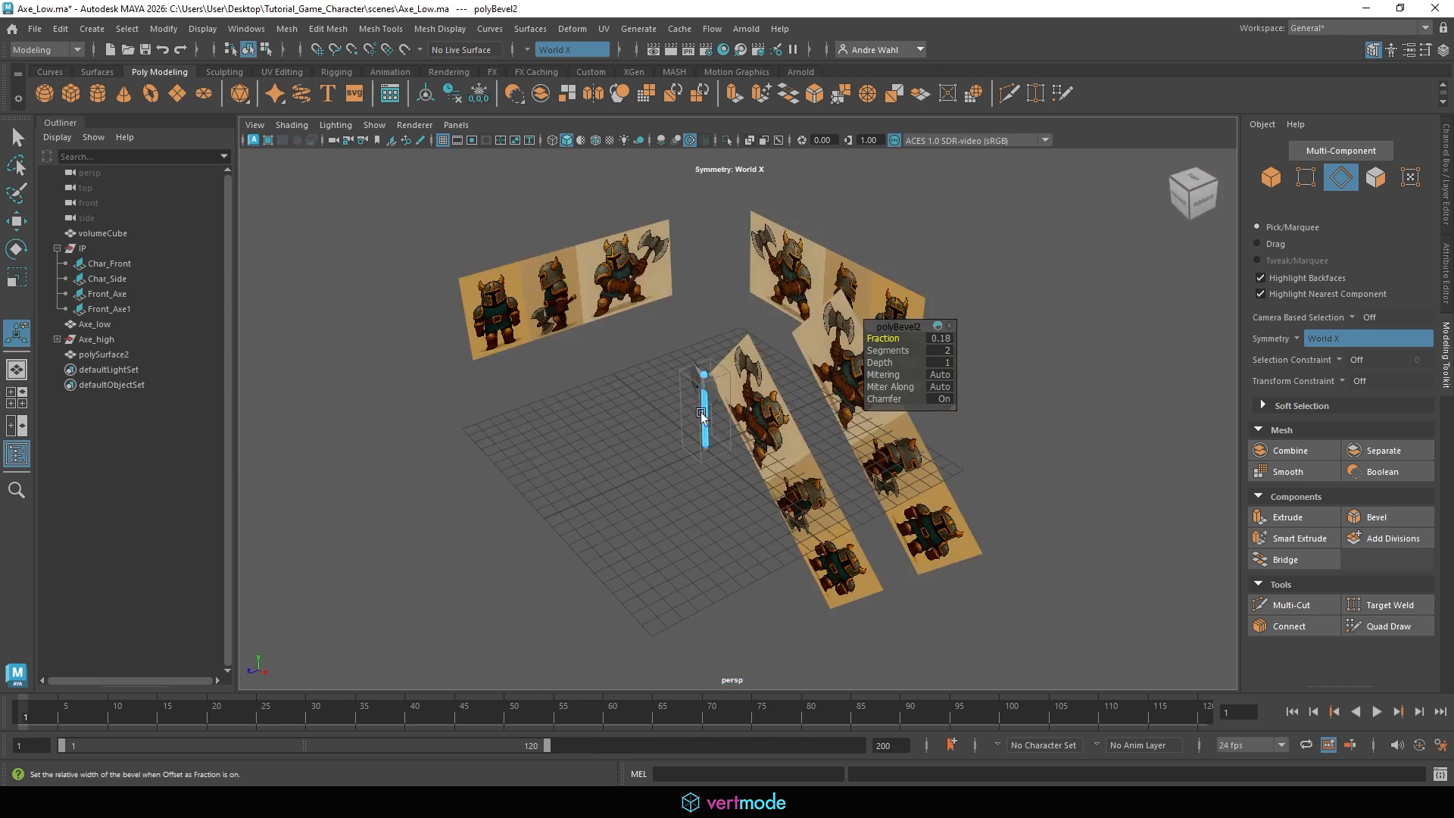
Return the shaft to object mode and clear the selection.
{"action": "right_click_drag", "start_coordinate": [700, 413], "coordinate": [795, 451], "text": "alt"}
{"action": "middle_click_drag", "start_coordinate": [796, 451], "coordinate": [893, 591], "text": "alt"}
{"action": "right_click_drag", "start_coordinate": [760, 457], "coordinate": [941, 499], "text": "alt"}
{"action": "middle_click_drag", "start_coordinate": [841, 599], "coordinate": [798, 430], "text": "alt"}
{"action": "right_click_drag", "start_coordinate": [701, 289], "coordinate": [784, 220]}
{"action": "left_click", "coordinate": [784, 216]}
{"action": "right_click_drag", "start_coordinate": [799, 311], "coordinate": [752, 352], "text": "alt"}
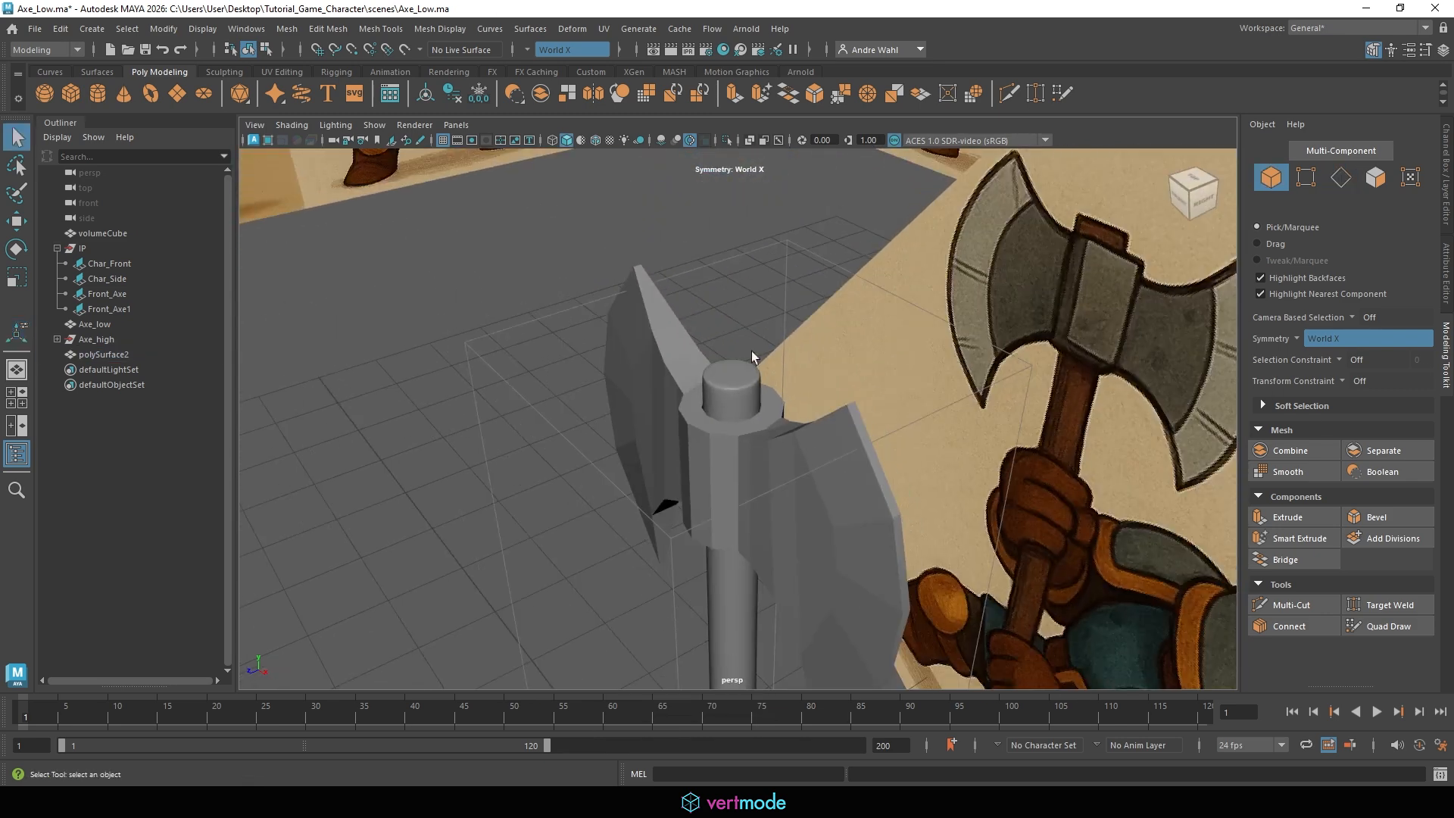
Select the double-bladed axe head, frame it and show it alone in the perspective view.
{"action": "left_click_drag", "start_coordinate": [752, 352], "coordinate": [817, 354], "text": "alt"}
{"action": "right_click_drag", "start_coordinate": [818, 354], "coordinate": [884, 333], "text": "alt"}
{"action": "middle_click_drag", "start_coordinate": [884, 337], "coordinate": [856, 299], "text": "alt"}
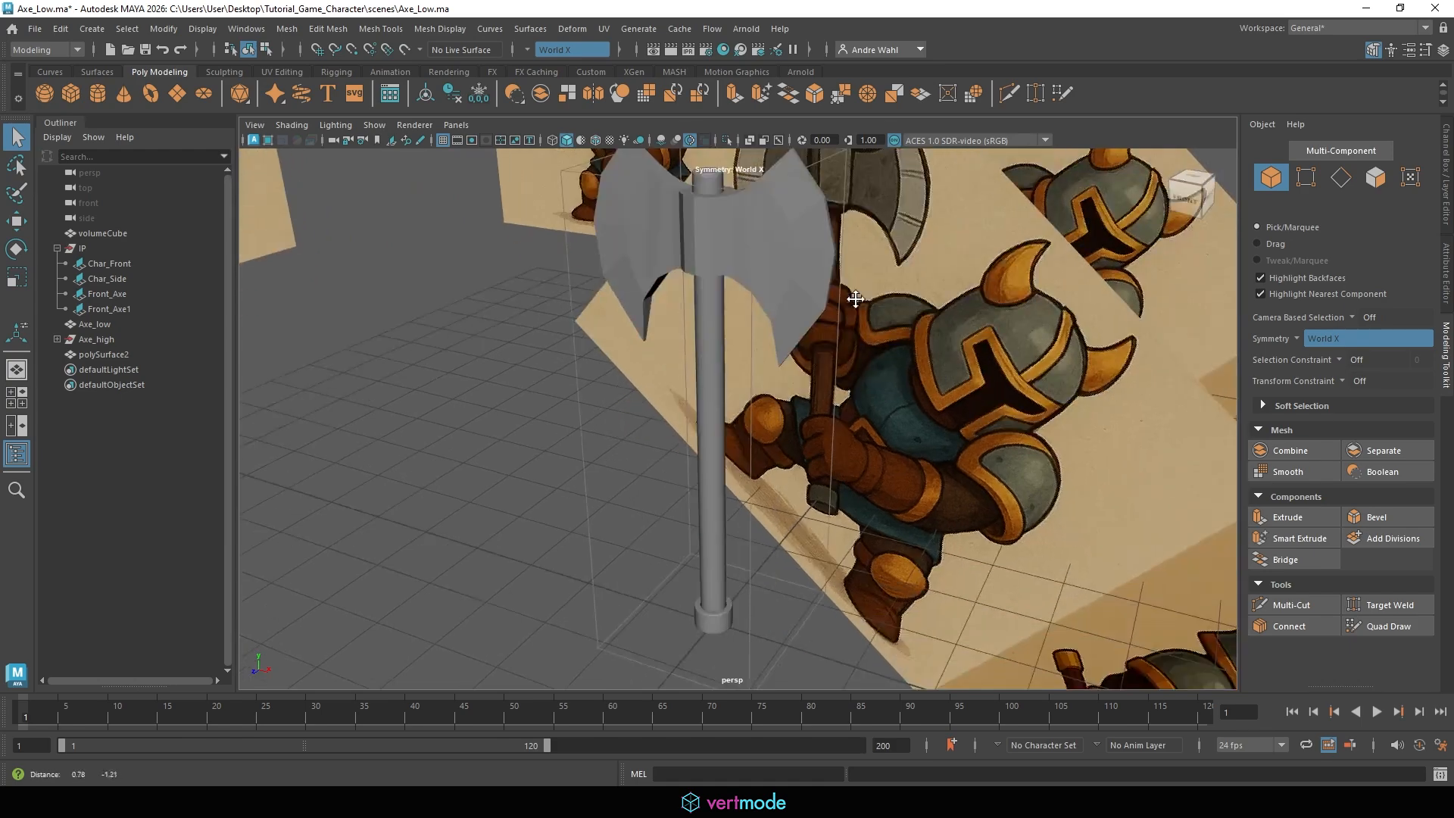
{"action": "left_click", "coordinate": [794, 280]}
{"action": "key", "text": "f"}
{"action": "left_click_drag", "start_coordinate": [795, 317], "coordinate": [1007, 341], "text": "alt"}
{"action": "middle_click_drag", "start_coordinate": [1007, 341], "coordinate": [1028, 310], "text": "alt"}
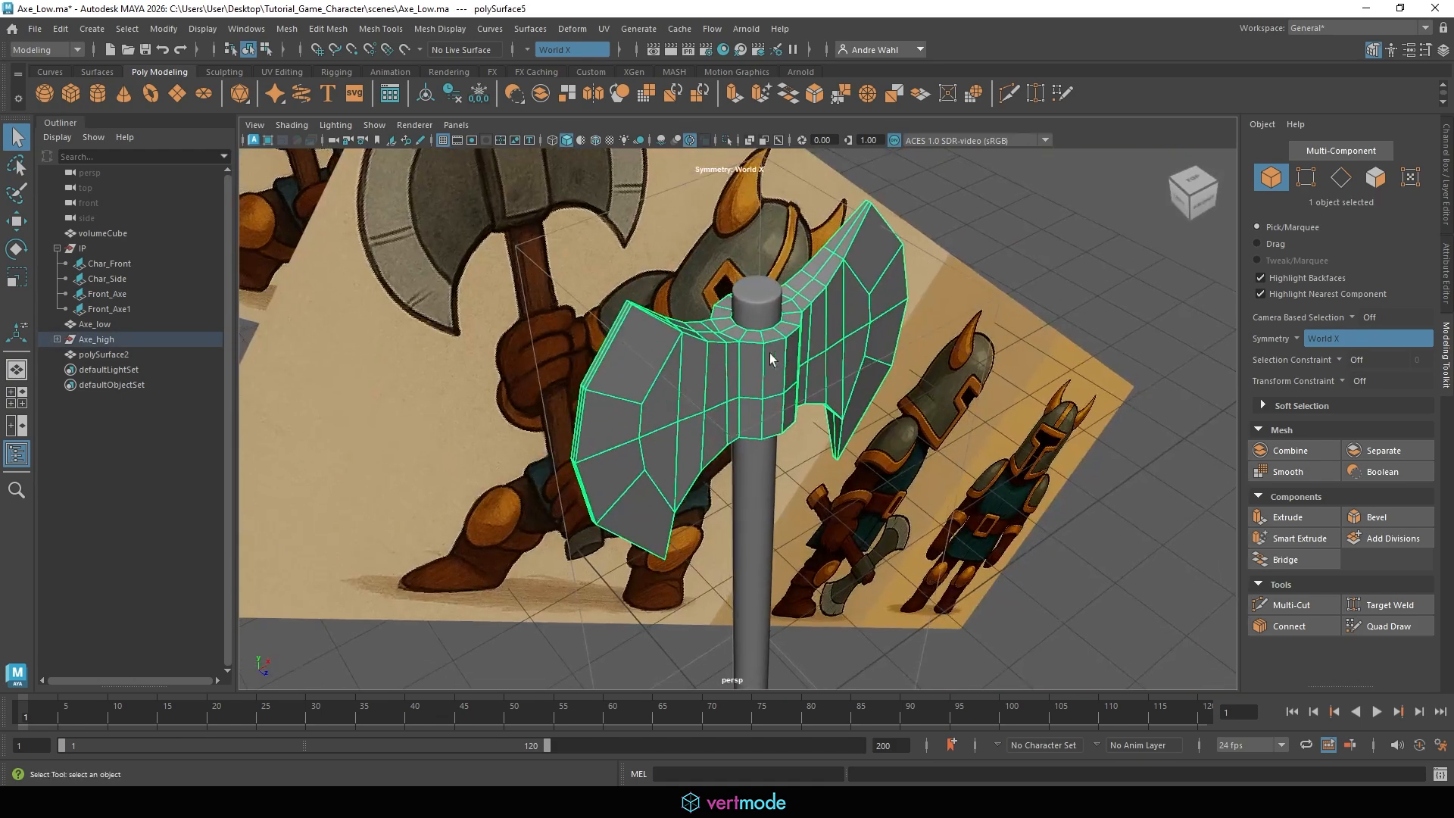
{"action": "left_click_drag", "start_coordinate": [769, 353], "coordinate": [670, 329], "text": "alt"}
{"action": "left_click", "coordinate": [727, 140]}
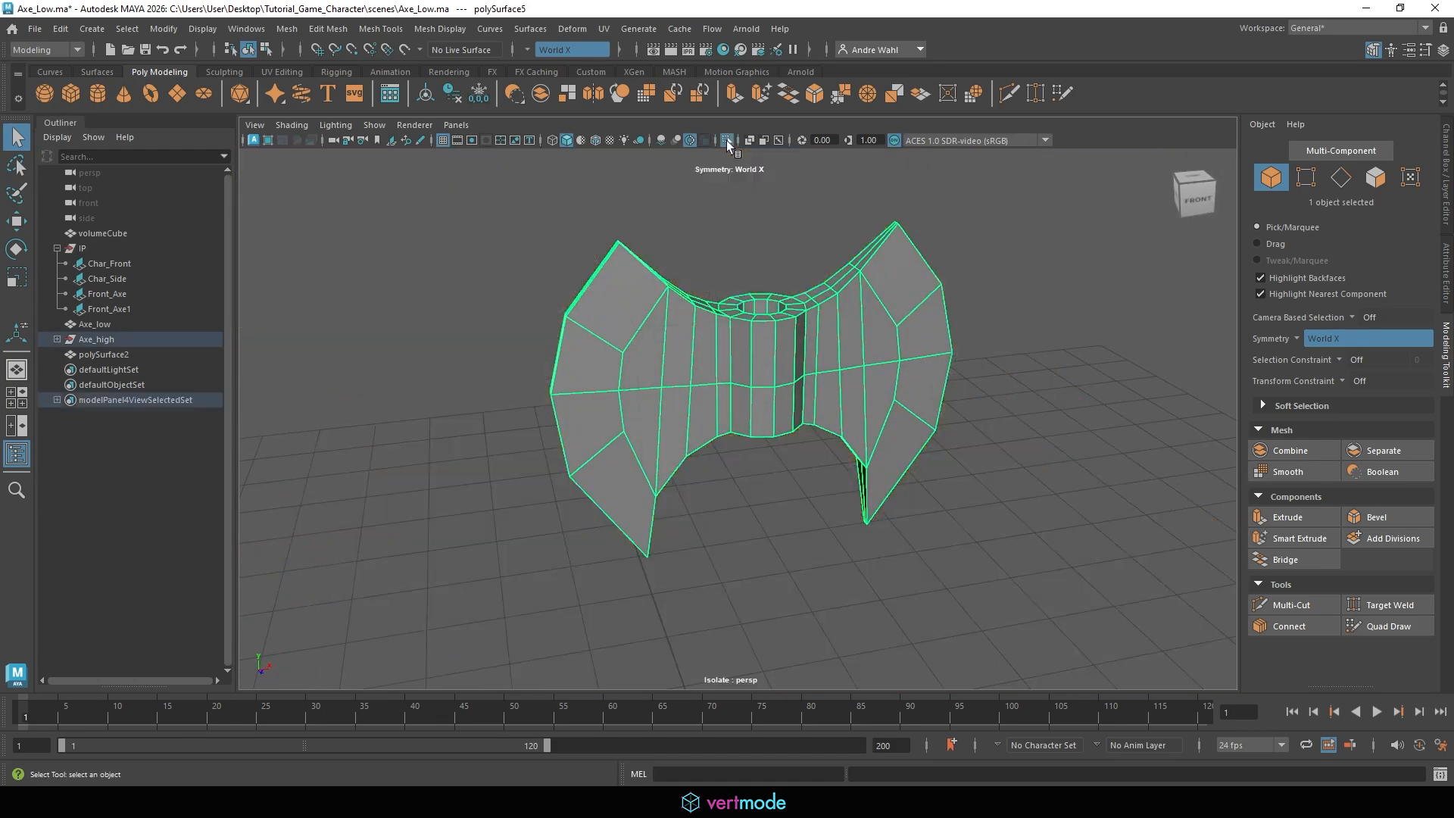
{"action": "left_click_drag", "start_coordinate": [576, 378], "coordinate": [675, 414], "text": "alt"}
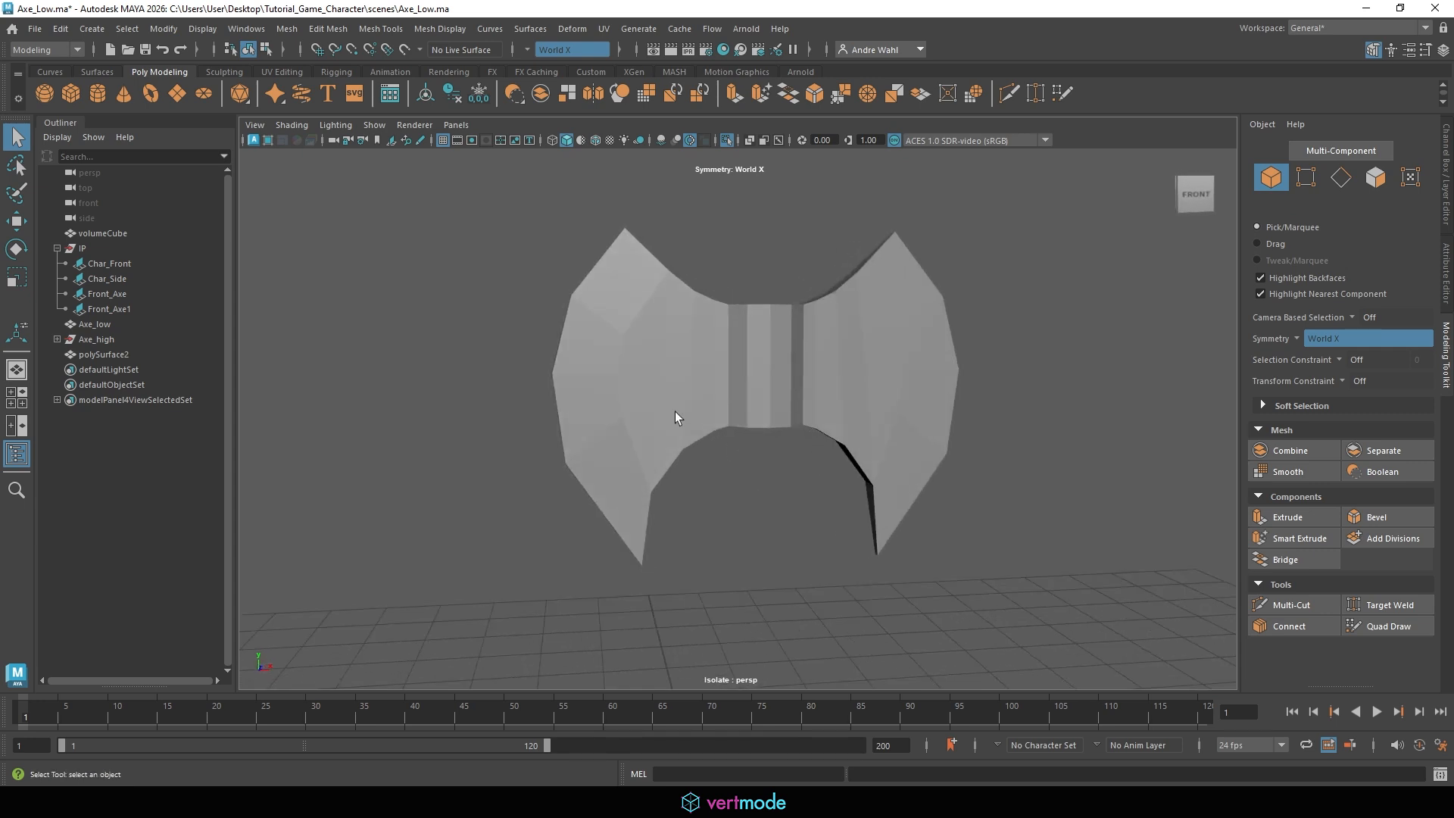
{"action": "left_click", "coordinate": [675, 413]}
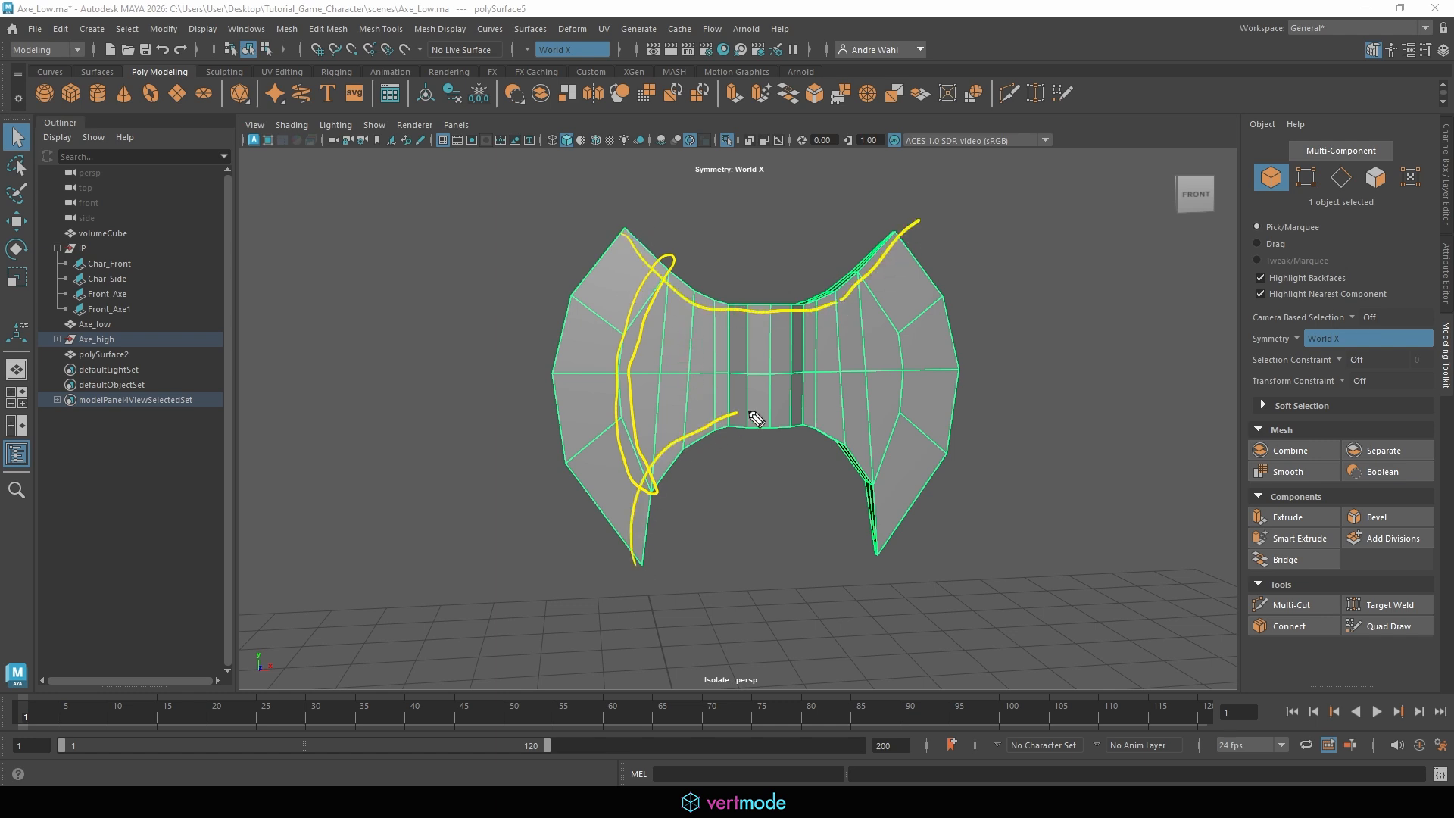
{"action": "left_click_drag", "start_coordinate": [750, 414], "coordinate": [909, 603]}
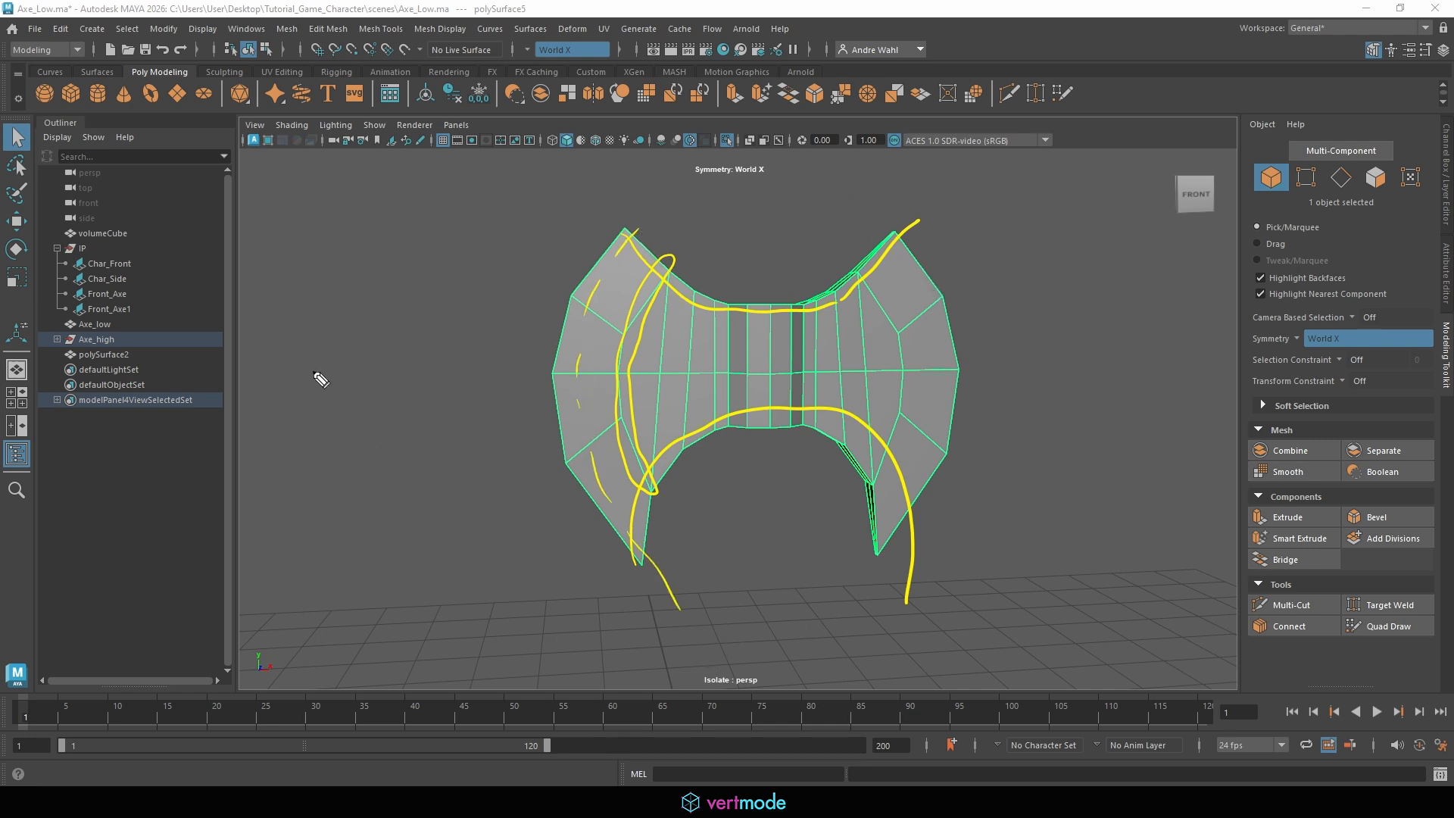
{"action": "key", "text": "Escape"}
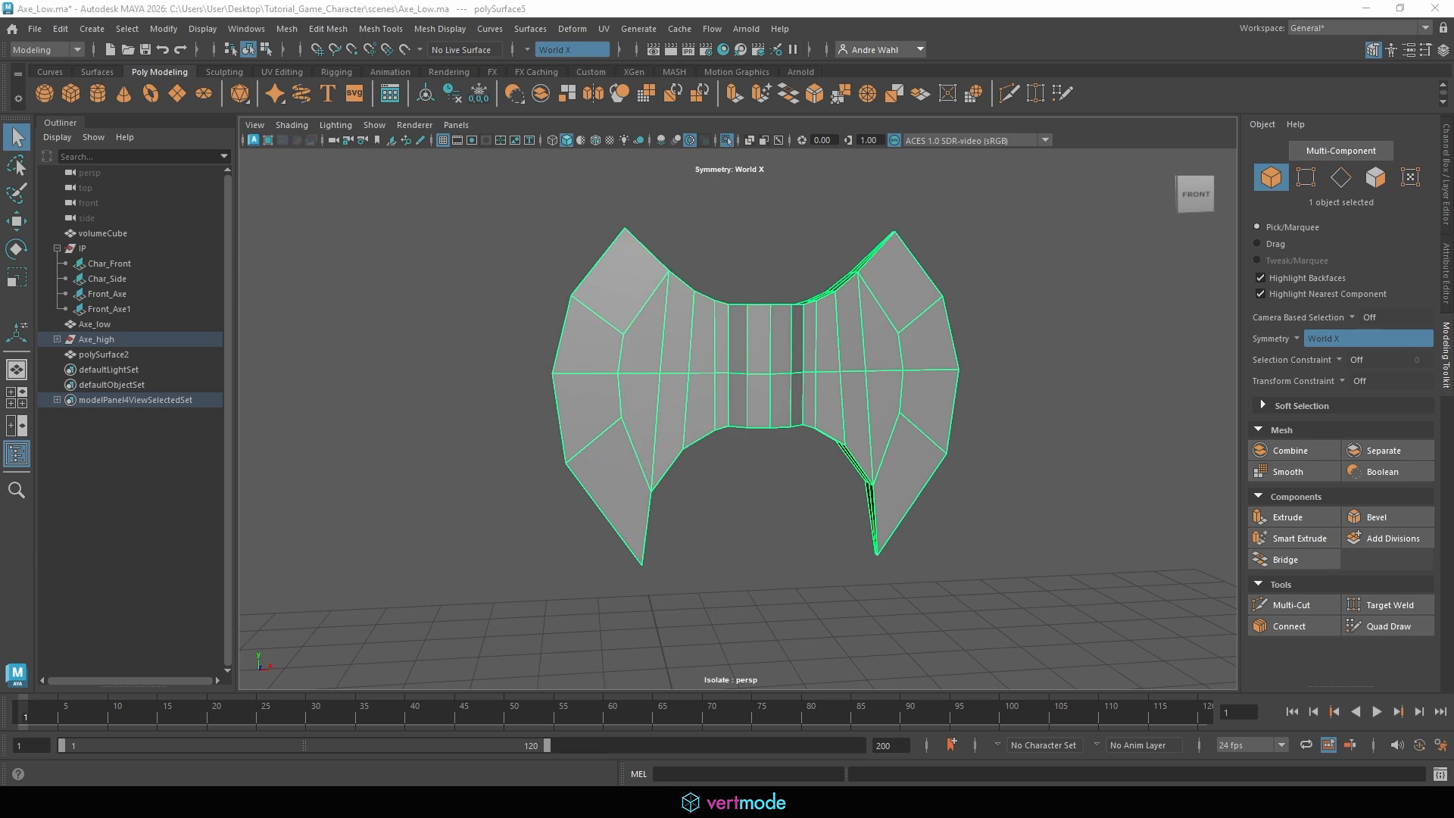
Select the mirrored inner contour edges on both faces of the axe blades.
{"action": "left_click_drag", "start_coordinate": [553, 239], "coordinate": [601, 298], "text": "alt"}
{"action": "key", "text": "space"}
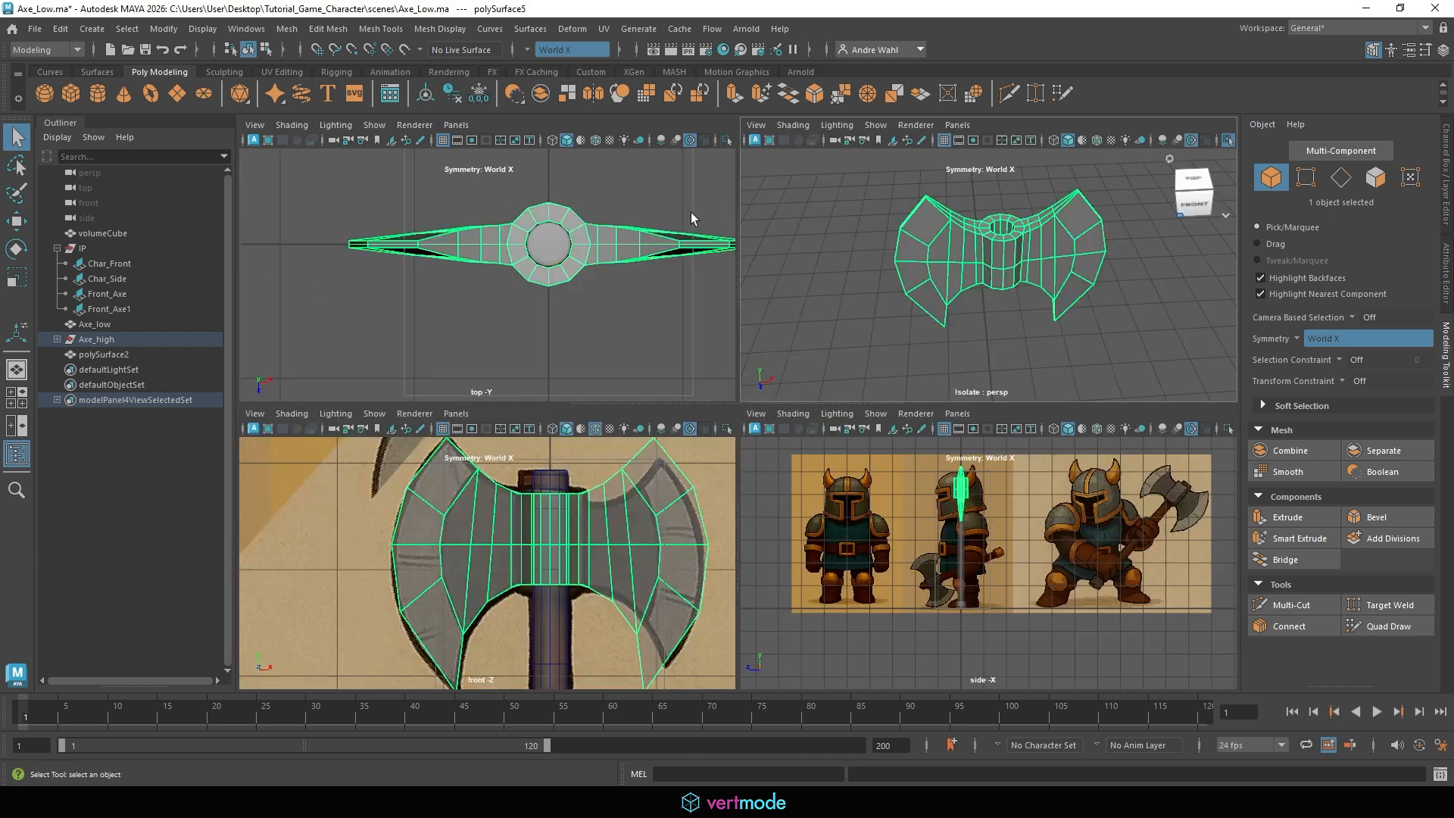
{"action": "key", "text": "space"}
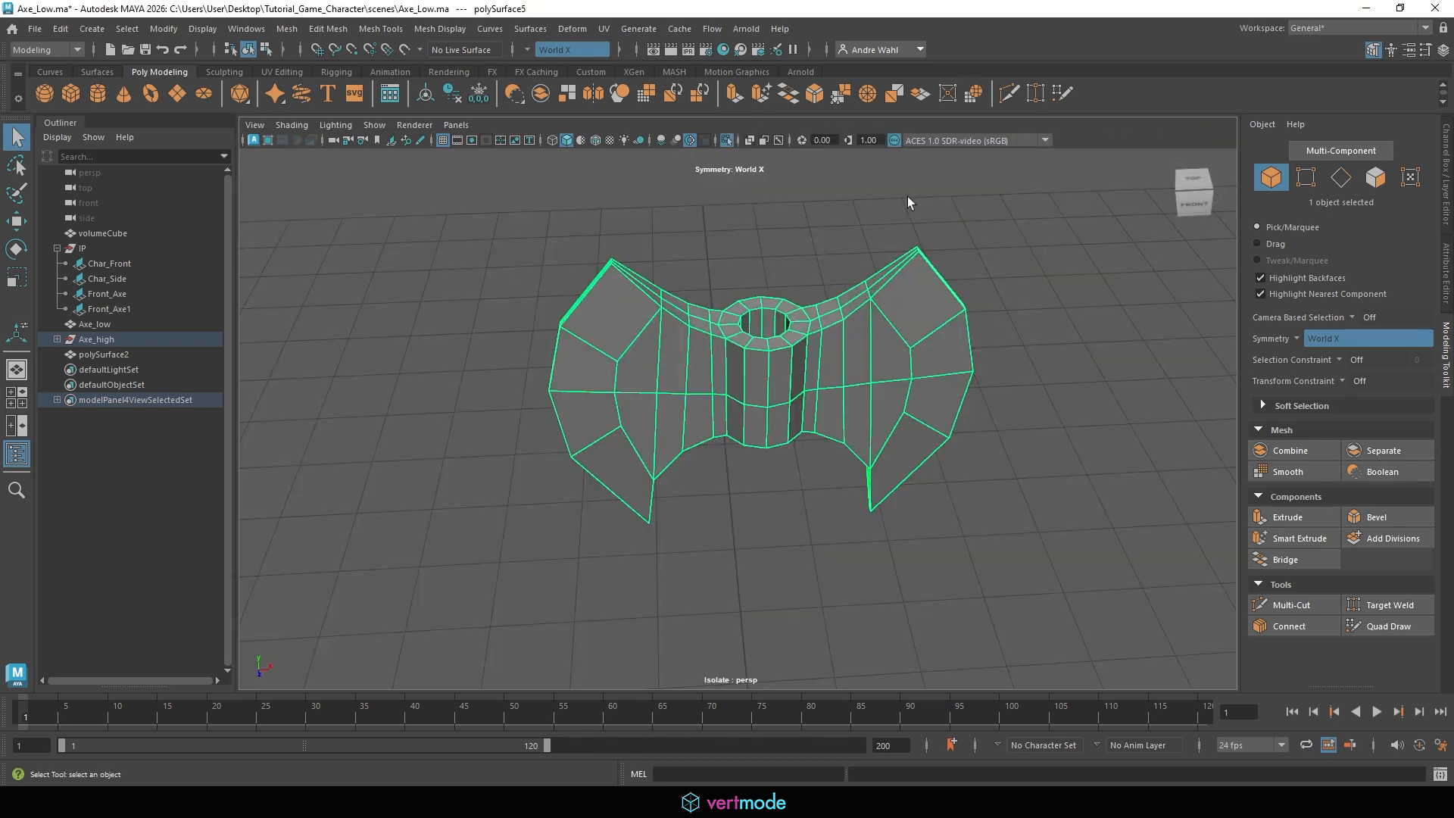
{"action": "scroll", "coordinate": [683, 312], "scroll_direction": "up", "scroll_amount": 3}
{"action": "left_click_drag", "start_coordinate": [683, 312], "coordinate": [516, 349], "text": "alt"}
{"action": "right_click_drag", "start_coordinate": [516, 351], "coordinate": [503, 325]}
{"action": "left_click", "coordinate": [612, 365]}
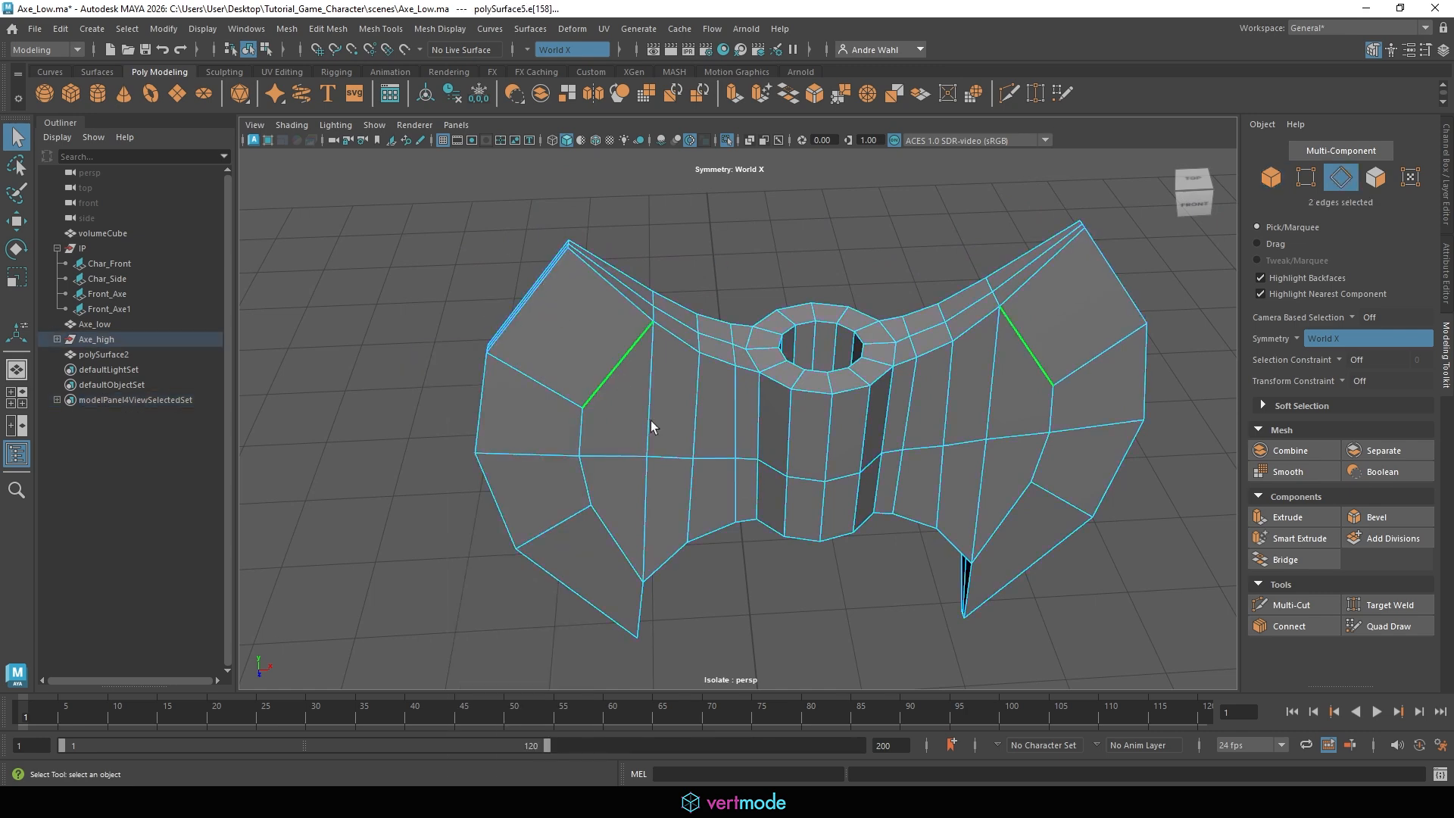
{"action": "left_click", "coordinate": [590, 477], "text": "shift"}
{"action": "left_click_drag", "start_coordinate": [640, 570], "coordinate": [692, 248], "text": "alt"}
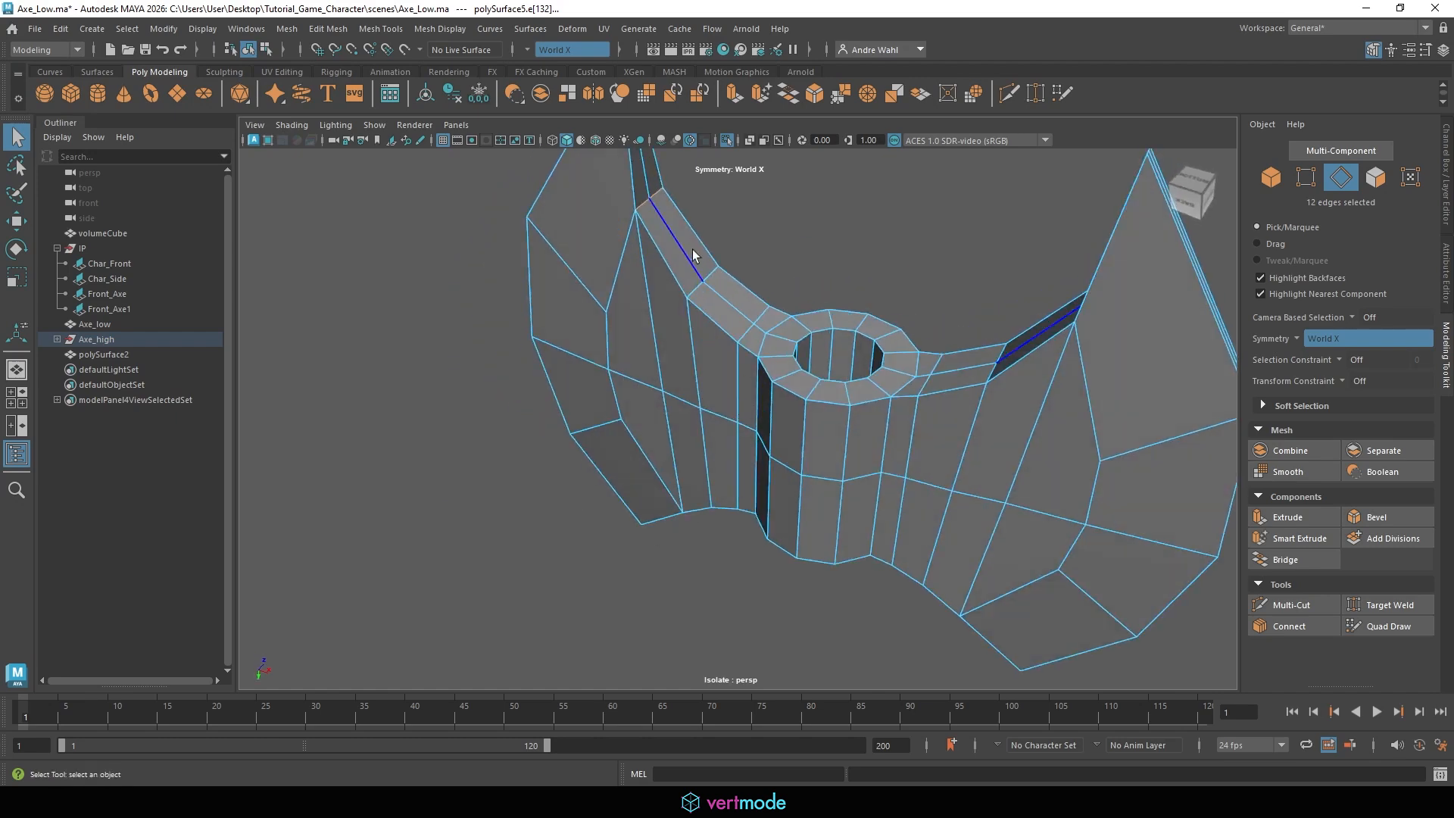
{"action": "left_click", "coordinate": [619, 402], "text": "shift"}
{"action": "left_click_drag", "start_coordinate": [619, 402], "coordinate": [707, 453], "text": "alt"}
{"action": "left_click", "coordinate": [634, 542], "text": "shift"}
Add the hub's top rim and the blades' upper outline edges to the edge selection.
{"action": "left_click_drag", "start_coordinate": [634, 543], "coordinate": [672, 449], "text": "alt"}
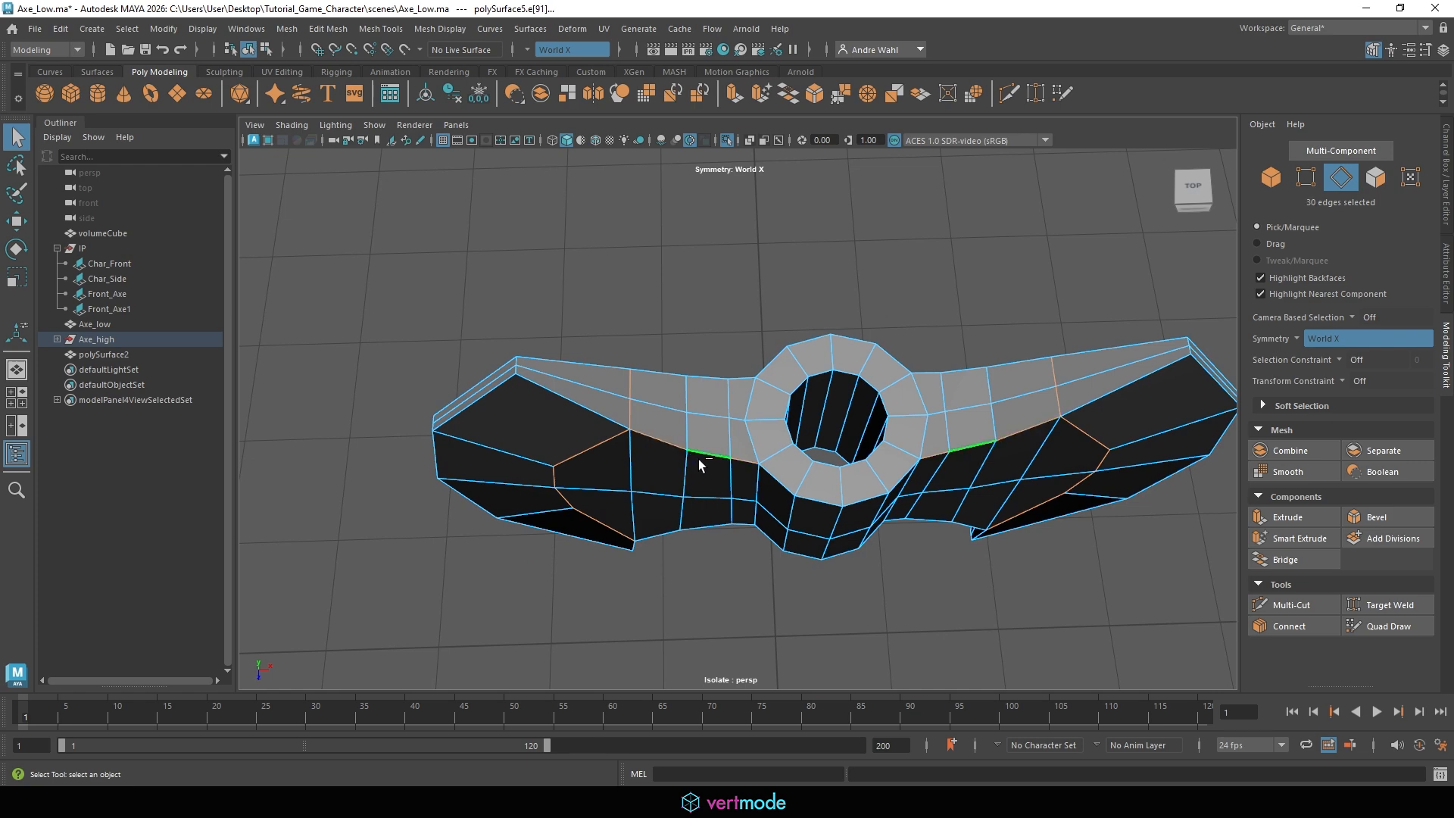
{"action": "double_click", "coordinate": [766, 368], "text": "shift"}
{"action": "left_click", "coordinate": [574, 398], "text": "shift"}
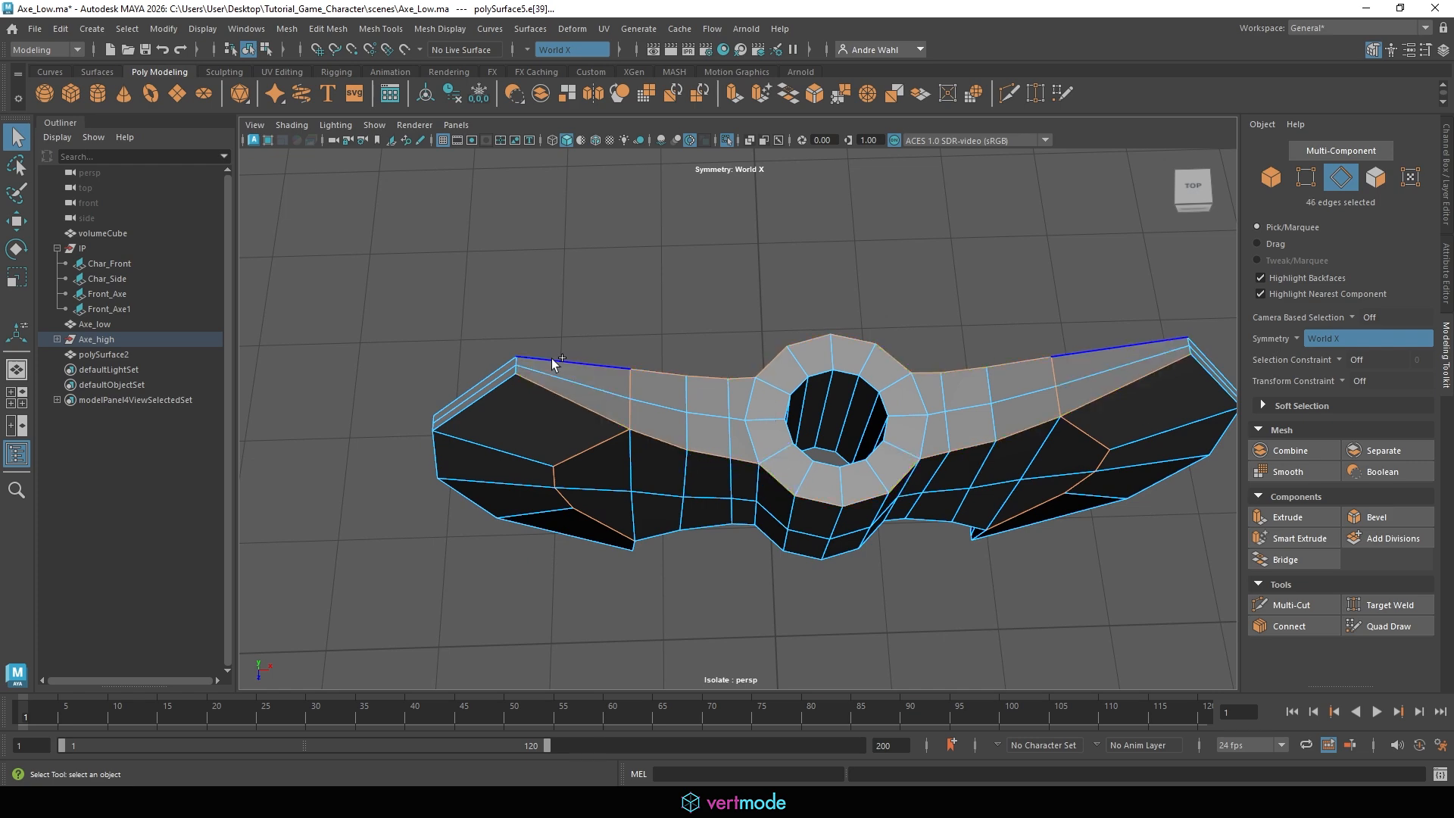
{"action": "left_click_drag", "start_coordinate": [607, 432], "coordinate": [625, 432], "text": "alt"}
{"action": "middle_click_drag", "start_coordinate": [626, 432], "coordinate": [990, 446], "text": "alt"}
{"action": "scroll", "coordinate": [787, 418], "scroll_direction": "up", "scroll_amount": 2}
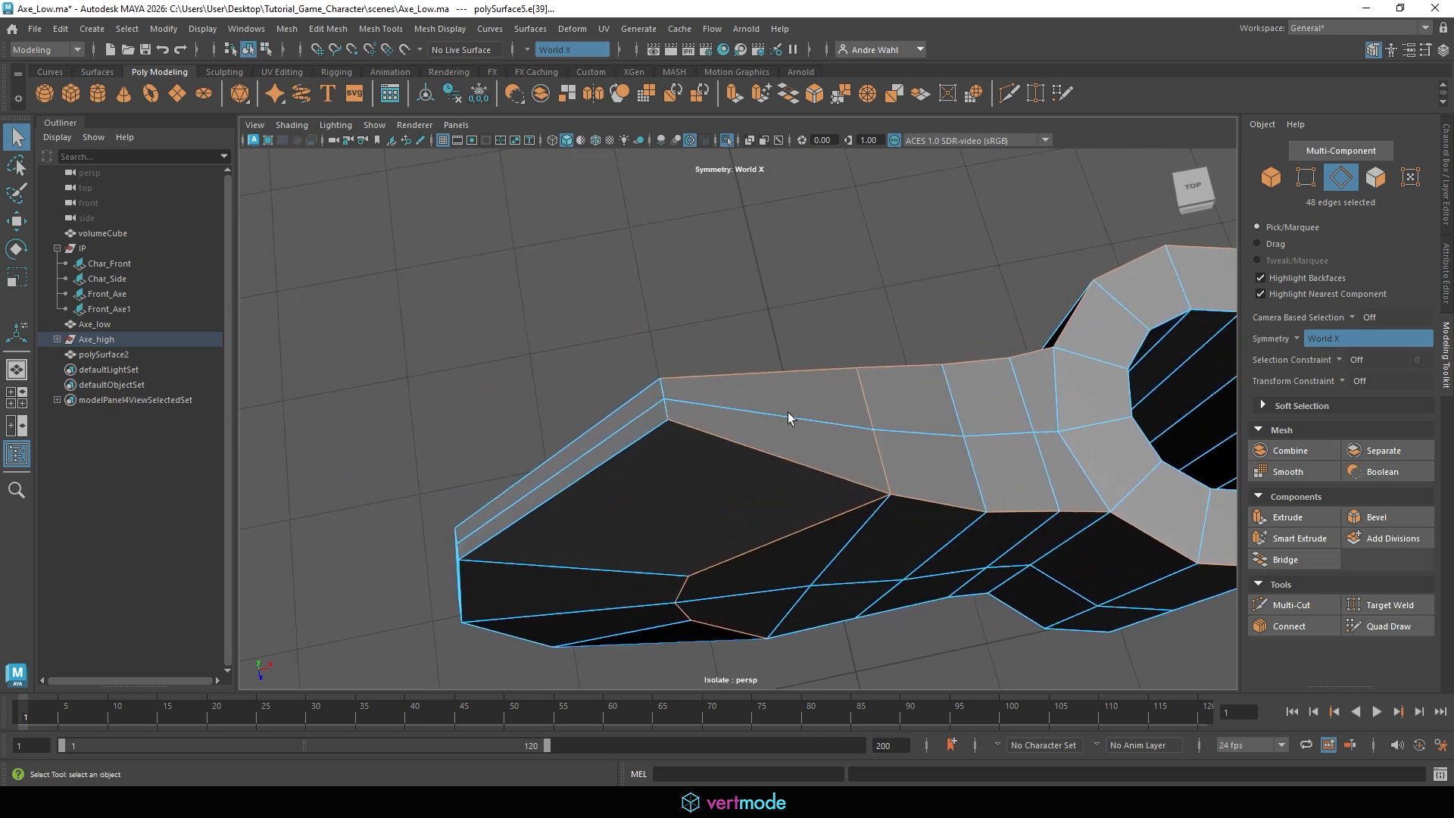
Add the edges bordering both sides of the blades' outer cutting rim, from upper to lower tip, to the selection.
{"action": "left_click", "coordinate": [666, 409], "text": "shift"}
{"action": "left_click_drag", "start_coordinate": [666, 389], "coordinate": [761, 390], "text": "alt"}
{"action": "left_click", "coordinate": [741, 358], "text": "shift"}
{"action": "left_click", "coordinate": [700, 469], "text": "shift"}
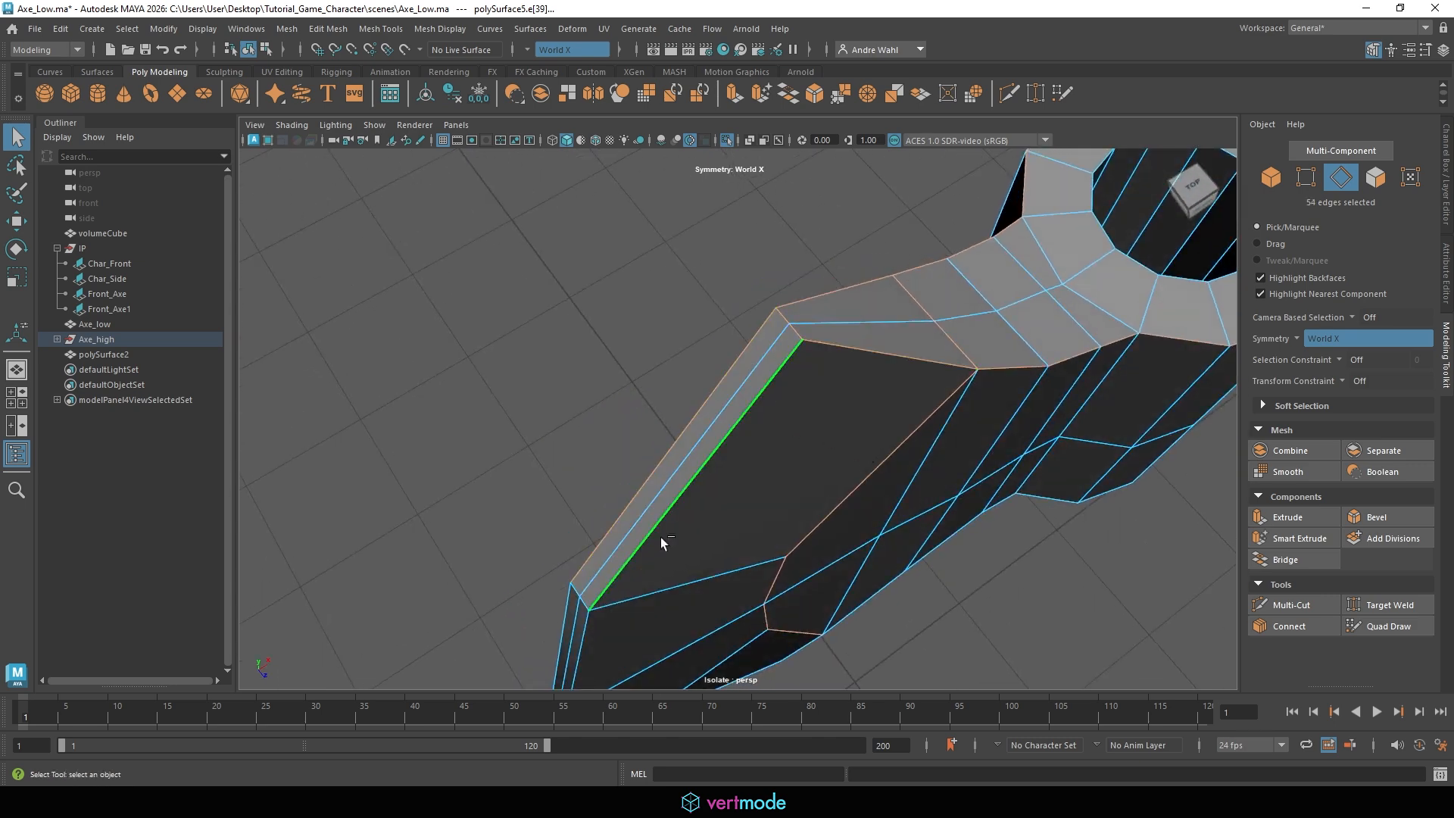
{"action": "left_click_drag", "start_coordinate": [660, 538], "coordinate": [609, 533], "text": "alt"}
{"action": "left_click", "coordinate": [634, 473], "text": "shift"}
{"action": "left_click", "coordinate": [665, 475], "text": "shift"}
{"action": "left_click", "coordinate": [636, 477], "text": "shift"}
{"action": "left_click", "coordinate": [669, 469], "text": "shift"}
{"action": "left_click", "coordinate": [711, 458], "text": "shift"}
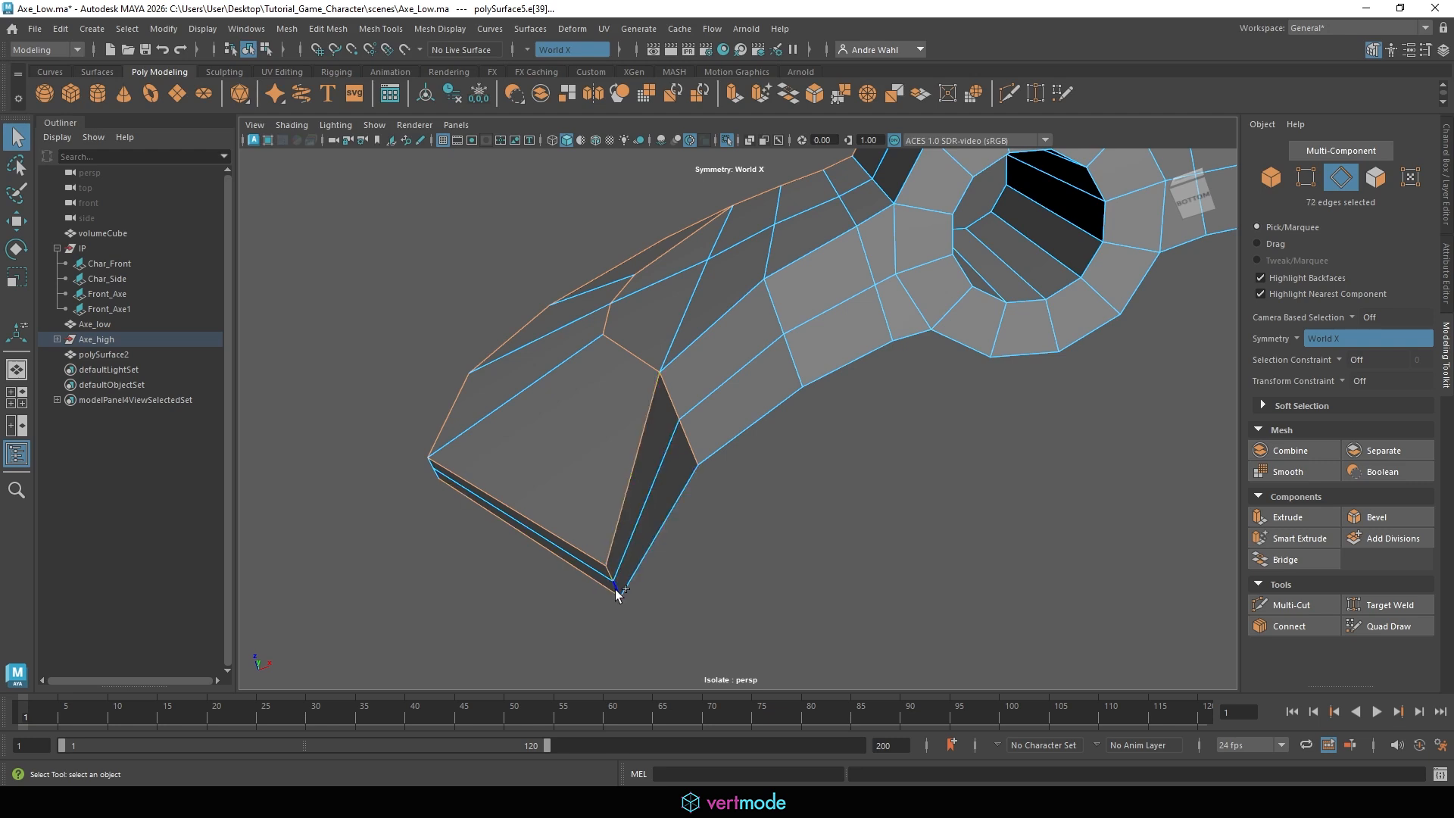
Add the blades' lower outline edges and the hub's bottom rim to the edge selection.
{"action": "left_click", "coordinate": [851, 369], "text": "shift"}
{"action": "left_click", "coordinate": [915, 333], "text": "shift"}
{"action": "left_click_drag", "start_coordinate": [870, 215], "coordinate": [833, 420], "text": "alt"}
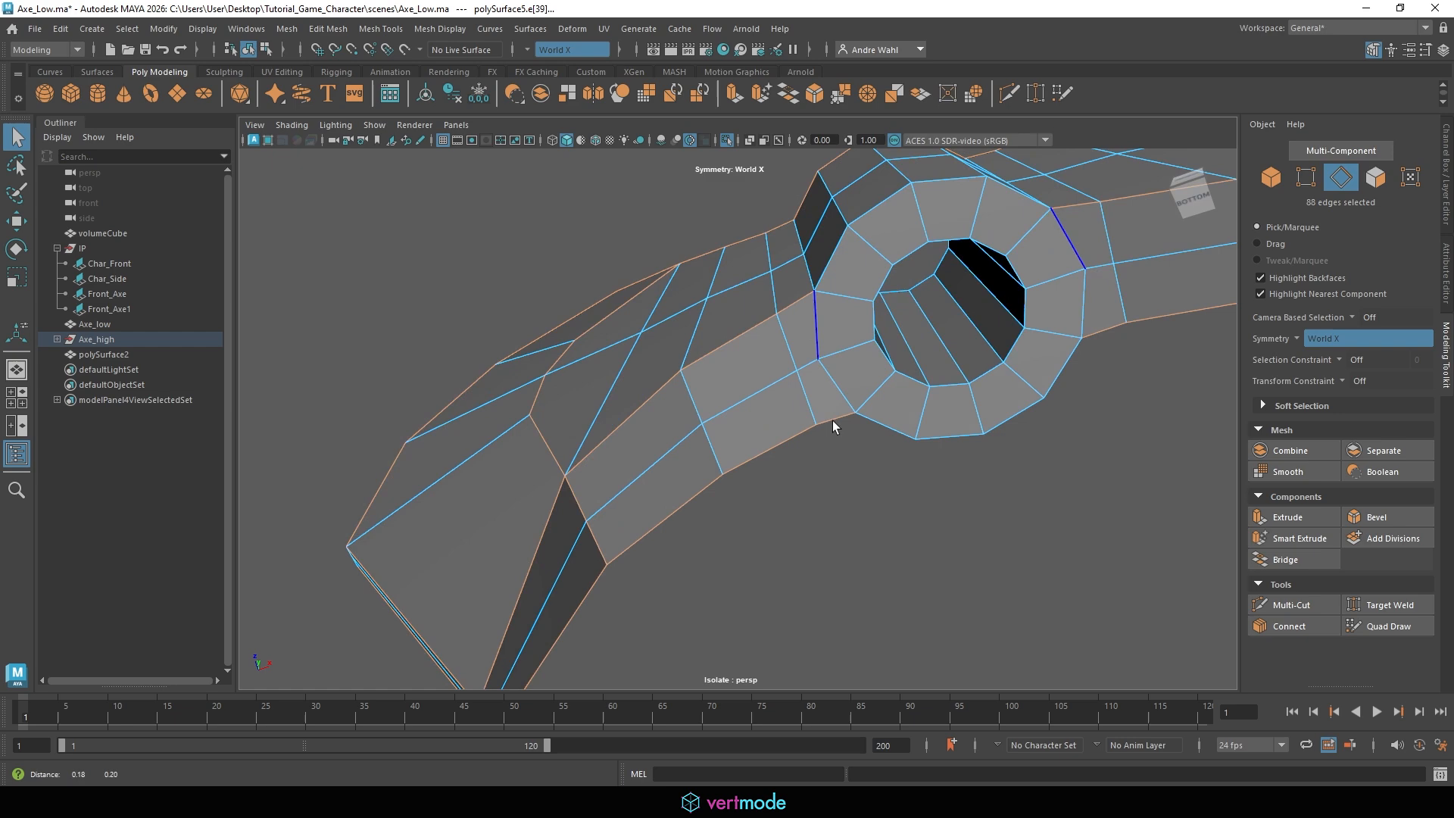
{"action": "double_click", "coordinate": [843, 256], "text": "shift"}
{"action": "double_click", "coordinate": [877, 428], "text": "shift"}
{"action": "left_click_drag", "start_coordinate": [916, 482], "coordinate": [907, 564], "text": "alt"}
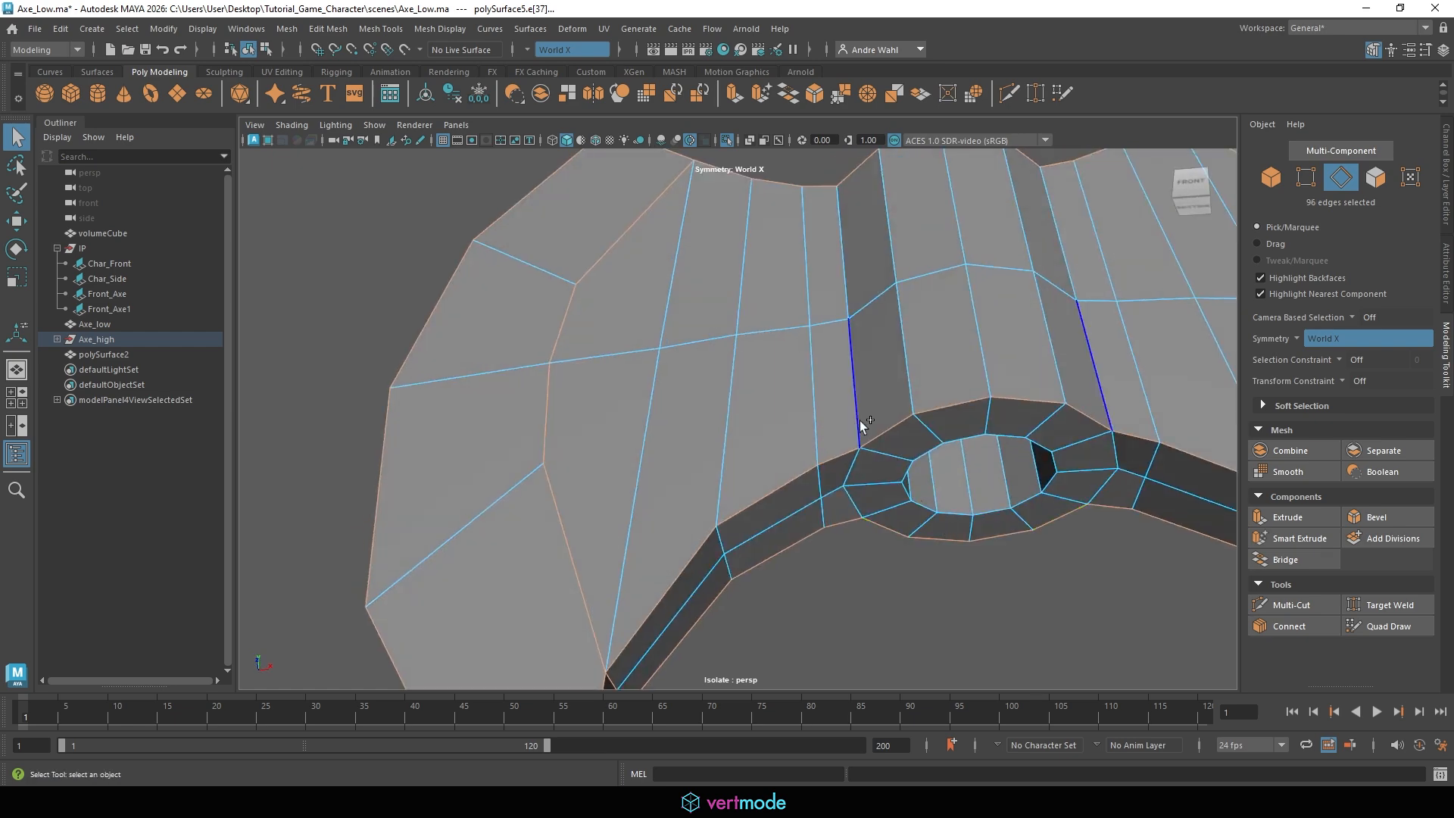
Add the vertical edges where the blades meet the hub, front and back, to the selection.
{"action": "double_click", "coordinate": [857, 418], "text": "shift"}
{"action": "left_click_drag", "start_coordinate": [857, 418], "coordinate": [937, 459], "text": "alt"}
{"action": "left_click", "coordinate": [877, 388], "text": "shift"}
{"action": "left_click", "coordinate": [858, 530], "text": "shift"}
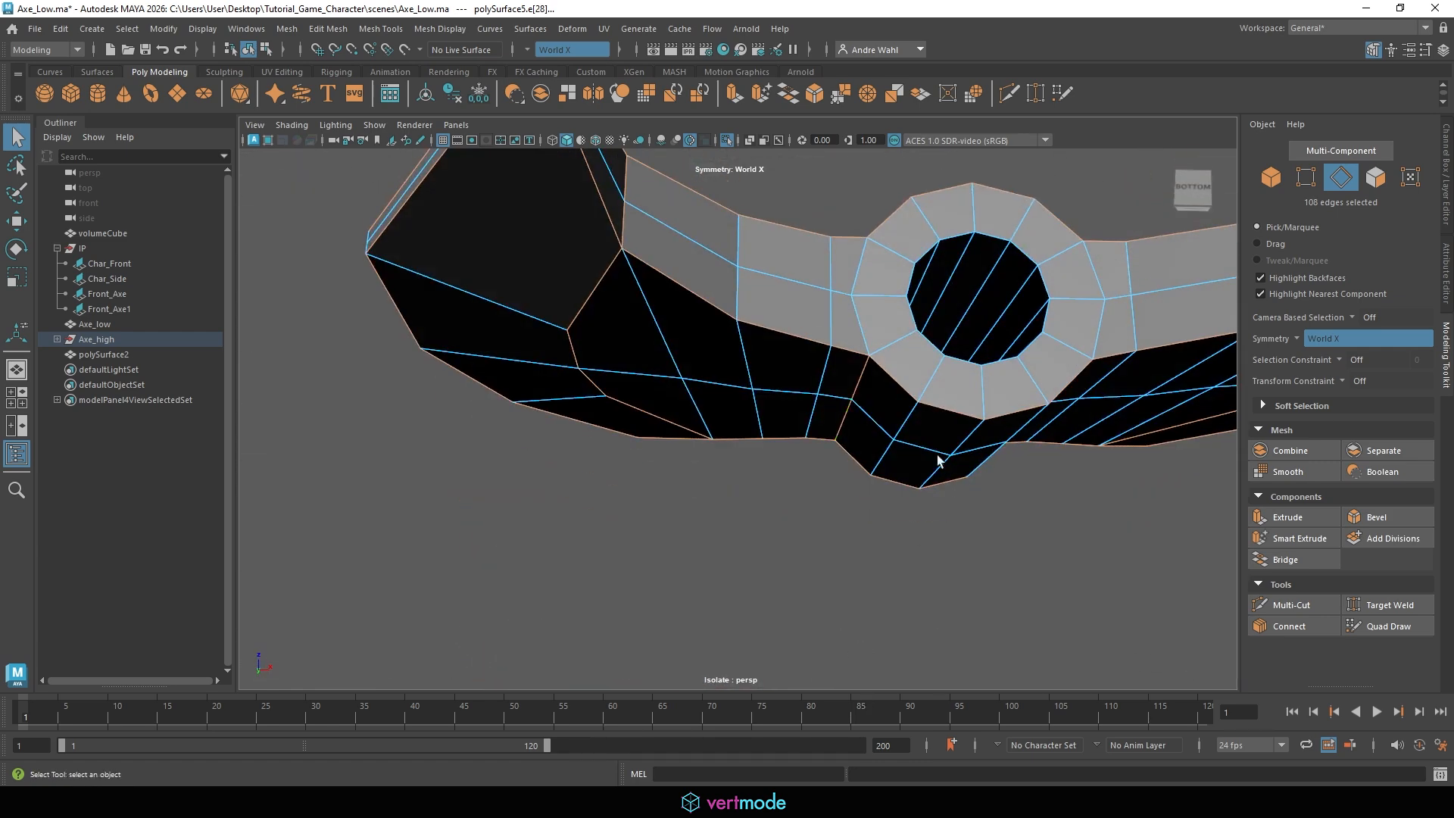
{"action": "left_click", "coordinate": [857, 321], "text": "shift"}
{"action": "left_click_drag", "start_coordinate": [857, 321], "coordinate": [826, 528], "text": "alt"}
Bevel the selected axe head edges with 2 segments.
{"action": "left_click", "coordinate": [1377, 518]}
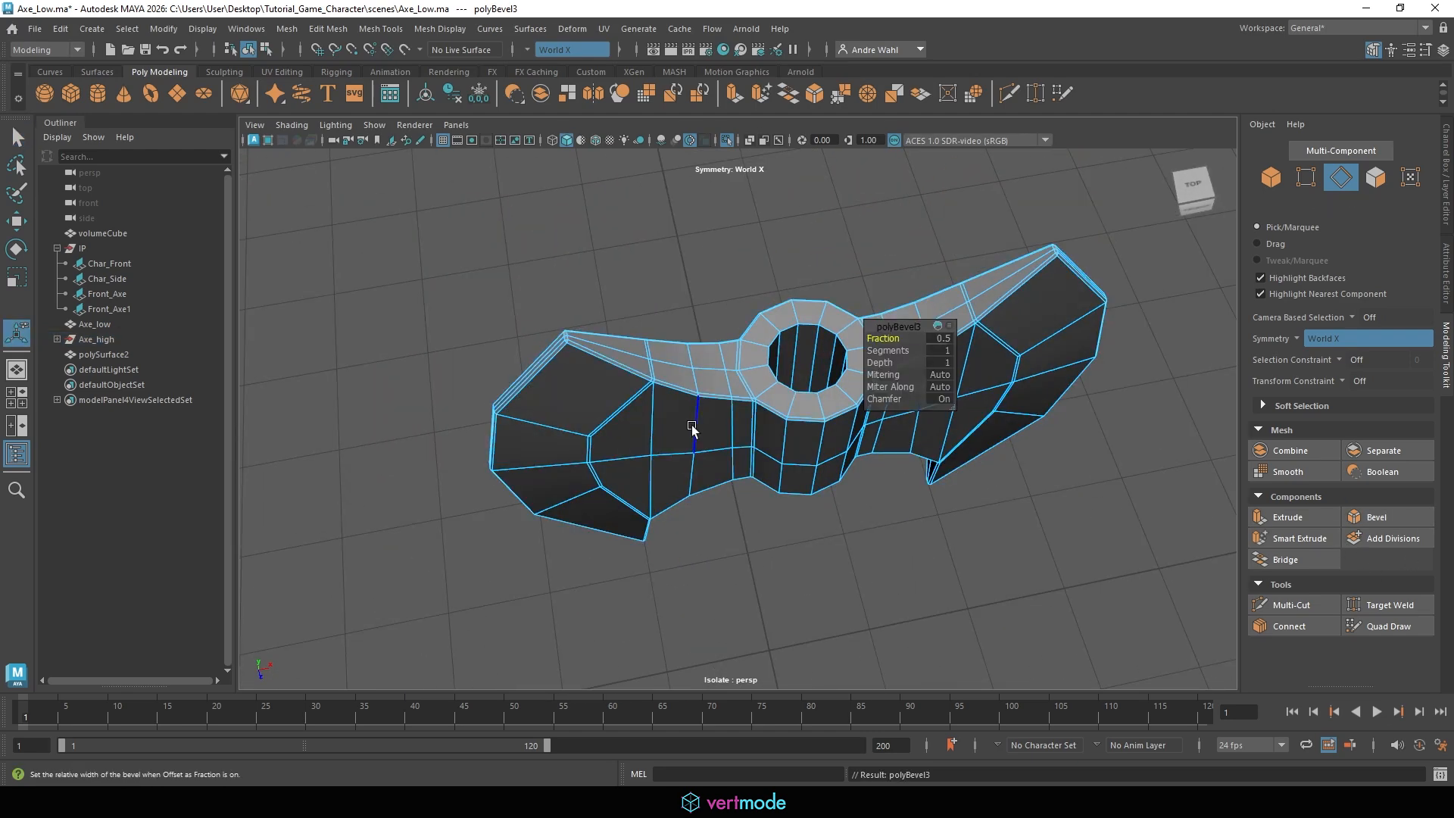
{"action": "right_click_drag", "start_coordinate": [692, 421], "coordinate": [905, 496], "text": "alt"}
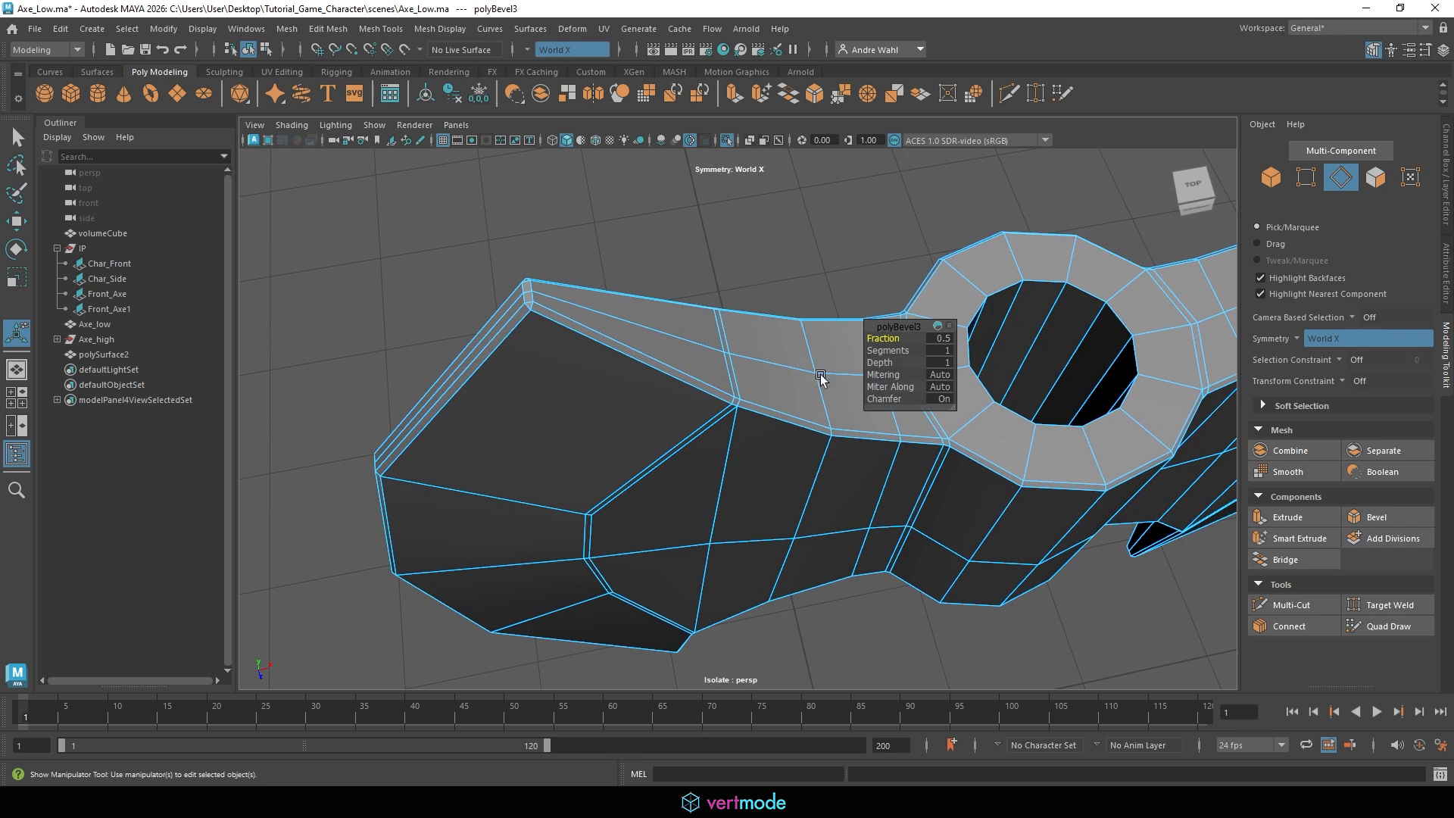
{"action": "left_click_drag", "start_coordinate": [886, 352], "coordinate": [757, 364]}
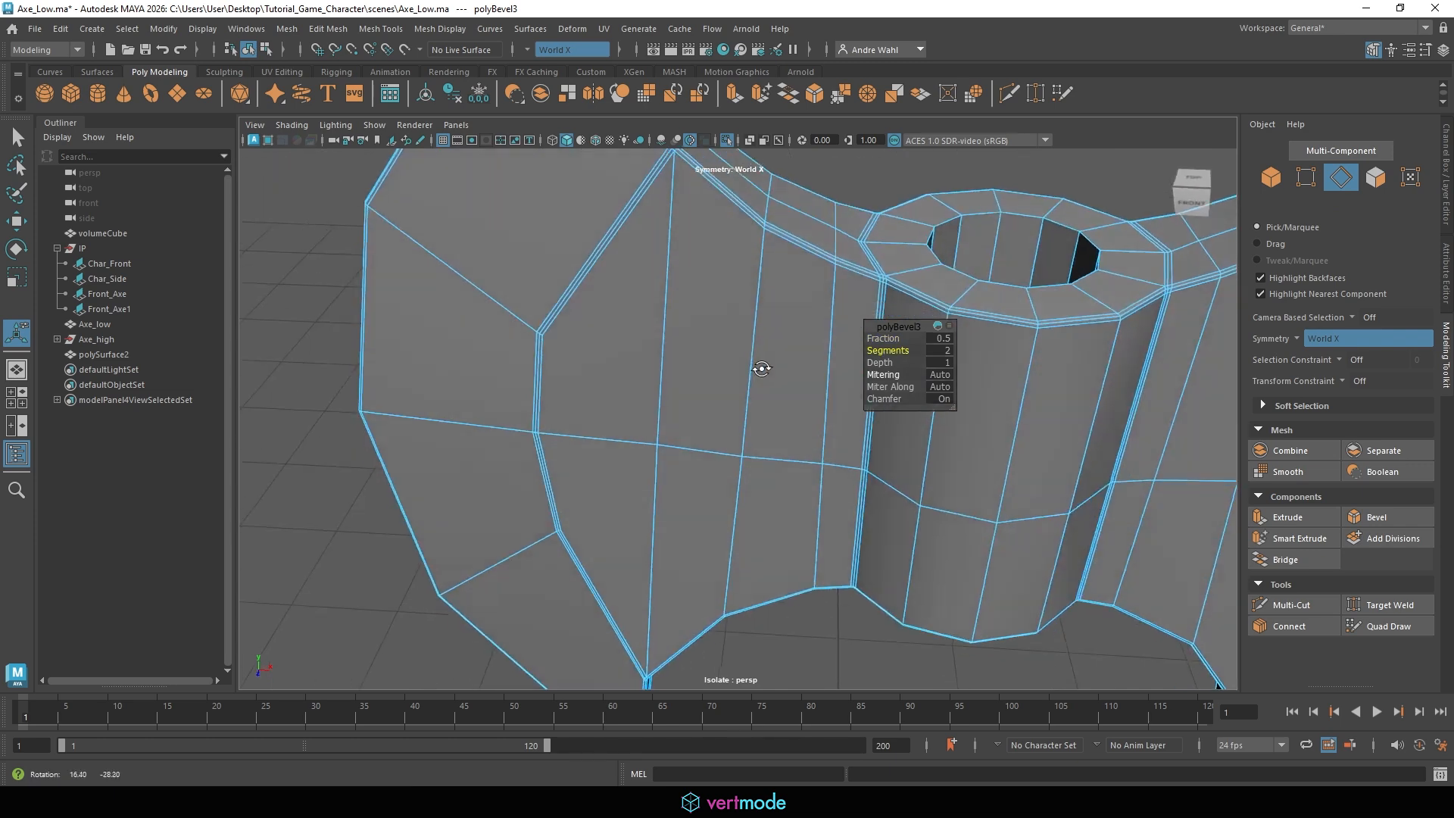
Show the beveled axe head in smooth mesh preview and return it to object mode.
{"action": "key", "text": "3"}
{"action": "right_click_drag", "start_coordinate": [758, 365], "coordinate": [824, 330]}
{"action": "left_click_drag", "start_coordinate": [824, 331], "coordinate": [925, 217], "text": "alt"}
{"action": "right_click_drag", "start_coordinate": [925, 217], "coordinate": [1132, 329], "text": "alt"}
{"action": "left_click_drag", "start_coordinate": [867, 416], "coordinate": [850, 257], "text": "alt"}
{"action": "left_click", "coordinate": [902, 396]}
{"action": "left_click_drag", "start_coordinate": [902, 396], "coordinate": [893, 365], "text": "alt"}
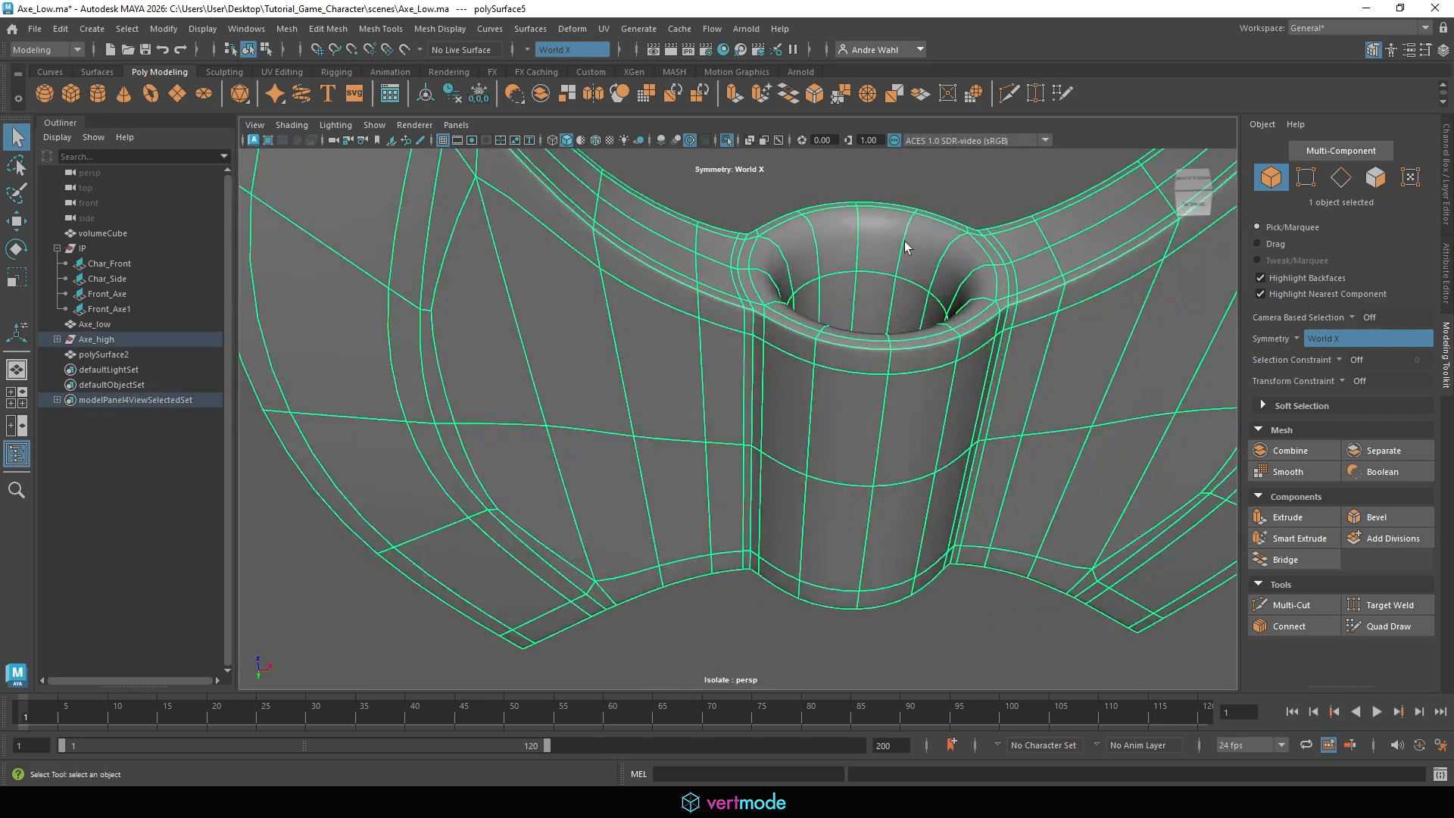
Examine the smoothed axe head's cutting edges and blade tips from several angles.
{"action": "right_click_drag", "start_coordinate": [904, 241], "coordinate": [545, 403], "text": "alt"}
{"action": "left_click_drag", "start_coordinate": [545, 403], "coordinate": [757, 502], "text": "alt"}
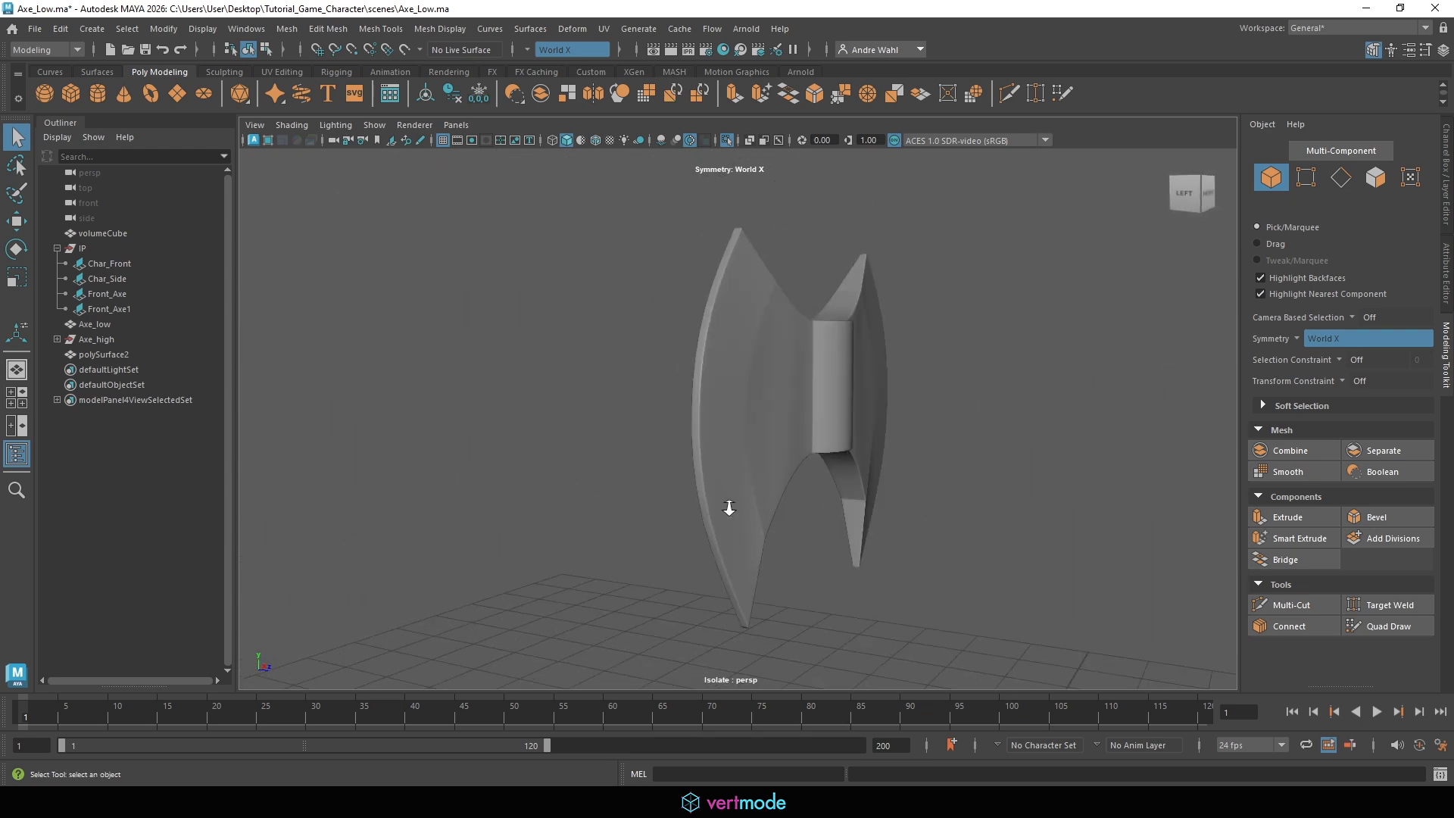
{"action": "right_click_drag", "start_coordinate": [729, 508], "coordinate": [751, 493], "text": "alt"}
{"action": "left_click_drag", "start_coordinate": [751, 492], "coordinate": [627, 491], "text": "alt"}
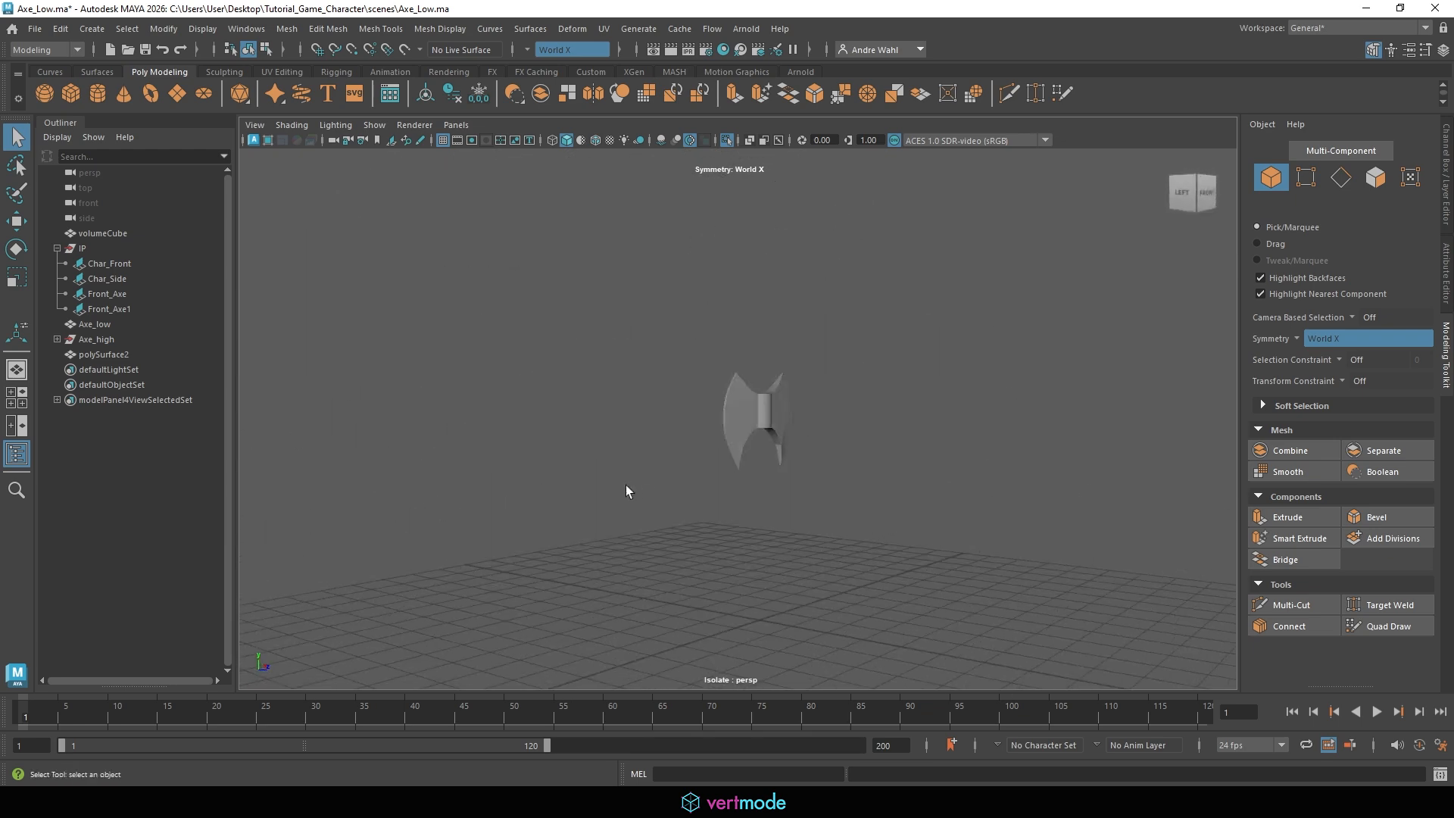
{"action": "right_click_drag", "start_coordinate": [626, 491], "coordinate": [792, 419], "text": "alt"}
{"action": "left_click_drag", "start_coordinate": [792, 419], "coordinate": [757, 357], "text": "alt"}
{"action": "right_click_drag", "start_coordinate": [758, 356], "coordinate": [802, 444], "text": "alt"}
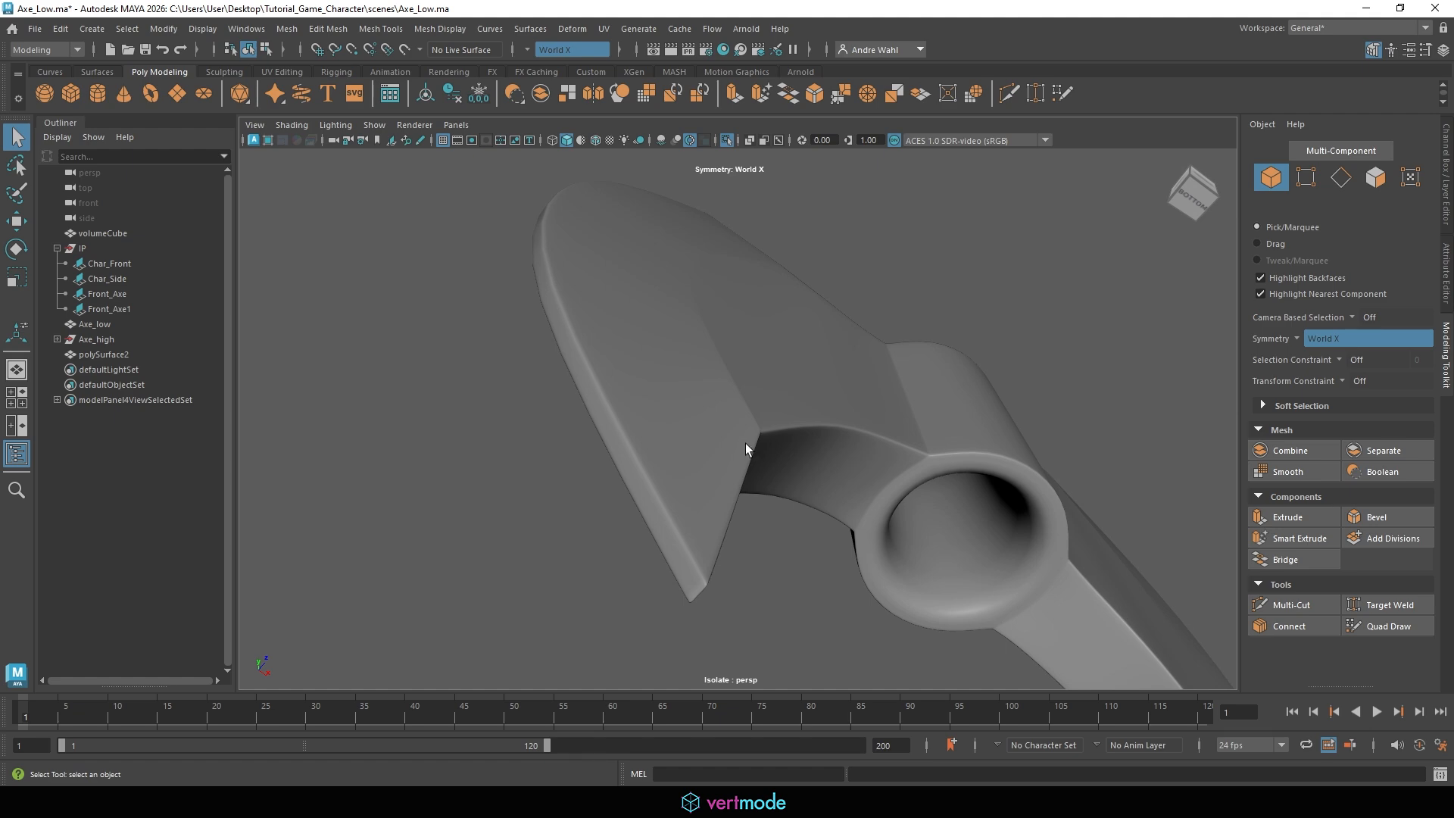
Undo the smooth preview and the bevel on the axe head.
{"action": "key", "text": "ctrl+z"}
{"action": "key", "text": "ctrl+z"}
{"action": "key", "text": "ctrl+z"}
{"action": "key", "text": "ctrl+z"}
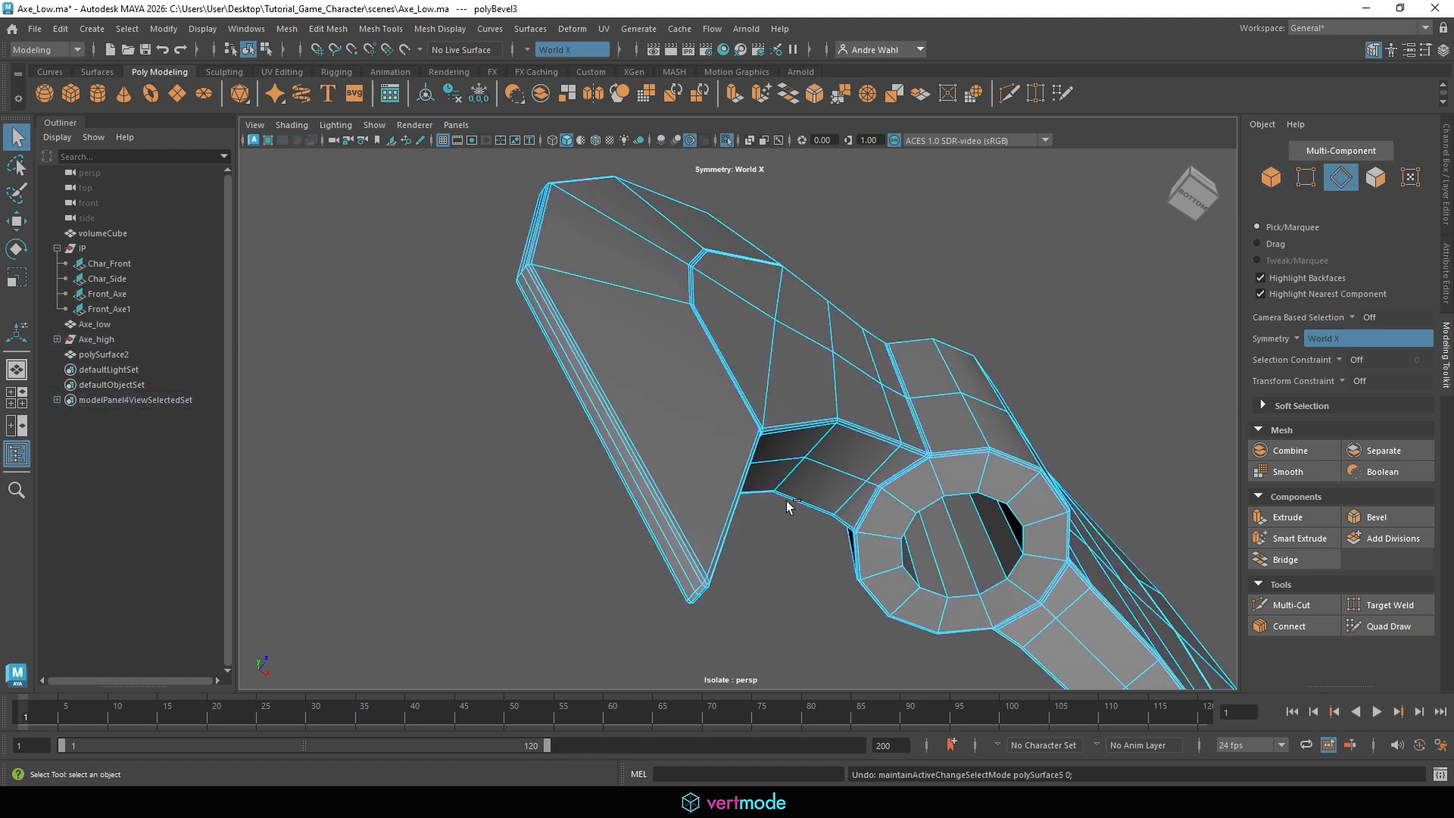
{"action": "key", "text": "ctrl+z"}
{"action": "key", "text": "ctrl+z"}
{"action": "key", "text": "ctrl+z"}
{"action": "key", "text": "ctrl+z"}
Merge the vertices across the blades' outer rim into a single sharp cutting edge with Target Weld.
{"action": "middle_click_drag", "start_coordinate": [780, 511], "coordinate": [750, 464], "text": "alt"}
{"action": "right_click_drag", "start_coordinate": [646, 355], "coordinate": [547, 354]}
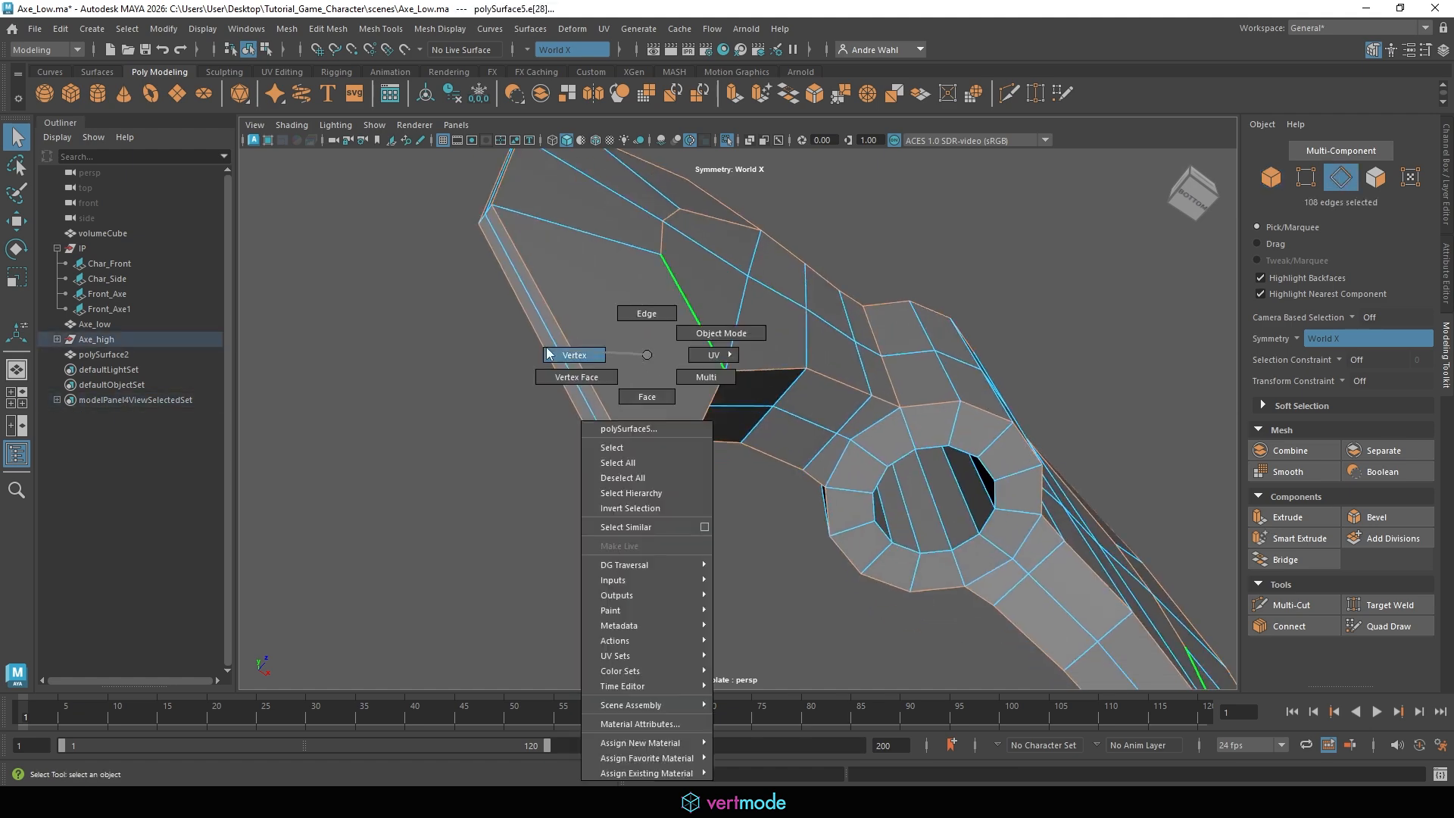
{"action": "left_click_drag", "start_coordinate": [547, 353], "coordinate": [572, 552], "text": "alt"}
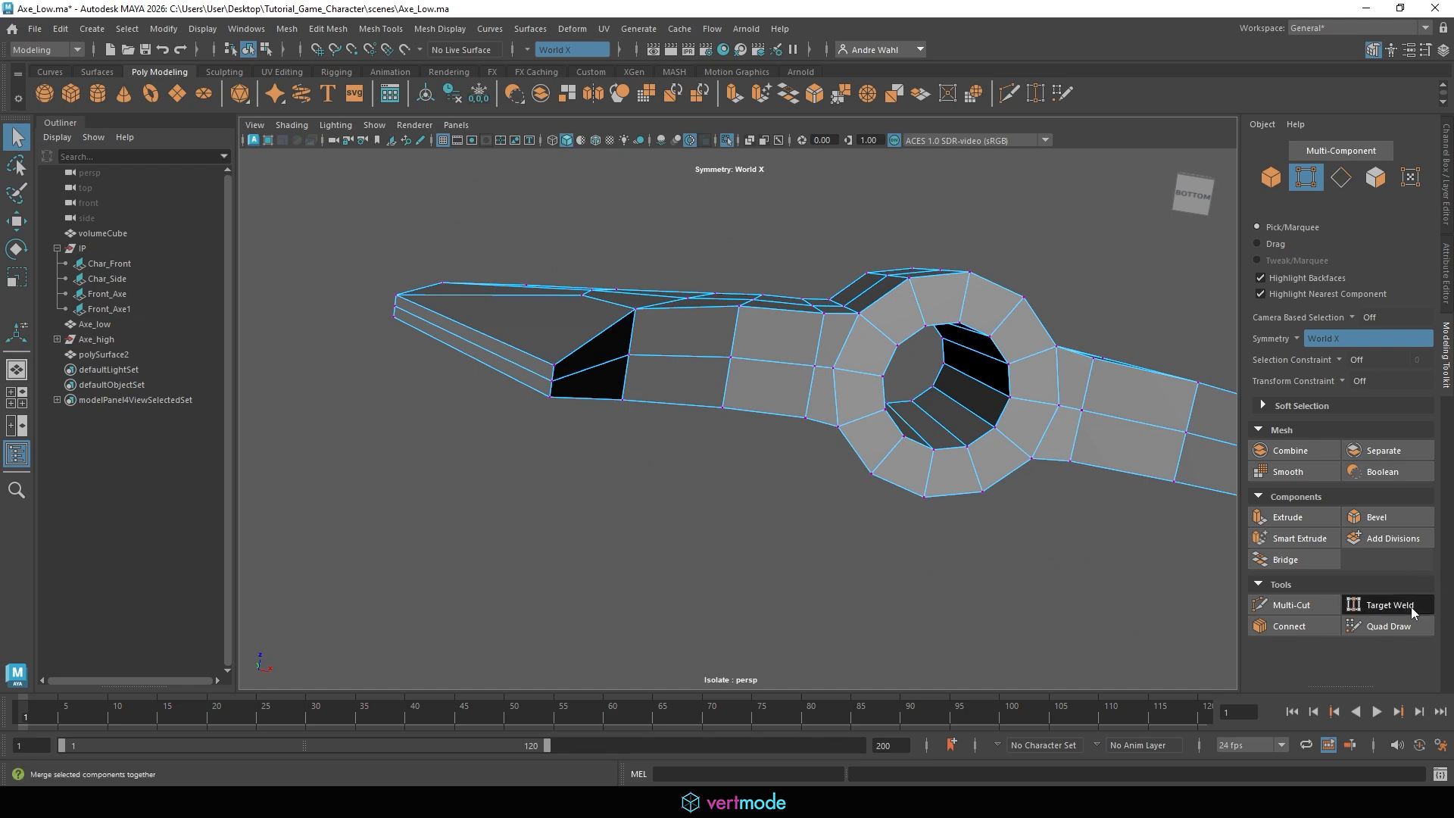
{"action": "left_click", "coordinate": [1389, 605]}
{"action": "left_click_drag", "start_coordinate": [556, 366], "coordinate": [590, 243]}
{"action": "left_click_drag", "start_coordinate": [600, 321], "coordinate": [612, 419], "text": "alt"}
{"action": "left_click_drag", "start_coordinate": [674, 320], "coordinate": [681, 381], "text": "alt"}
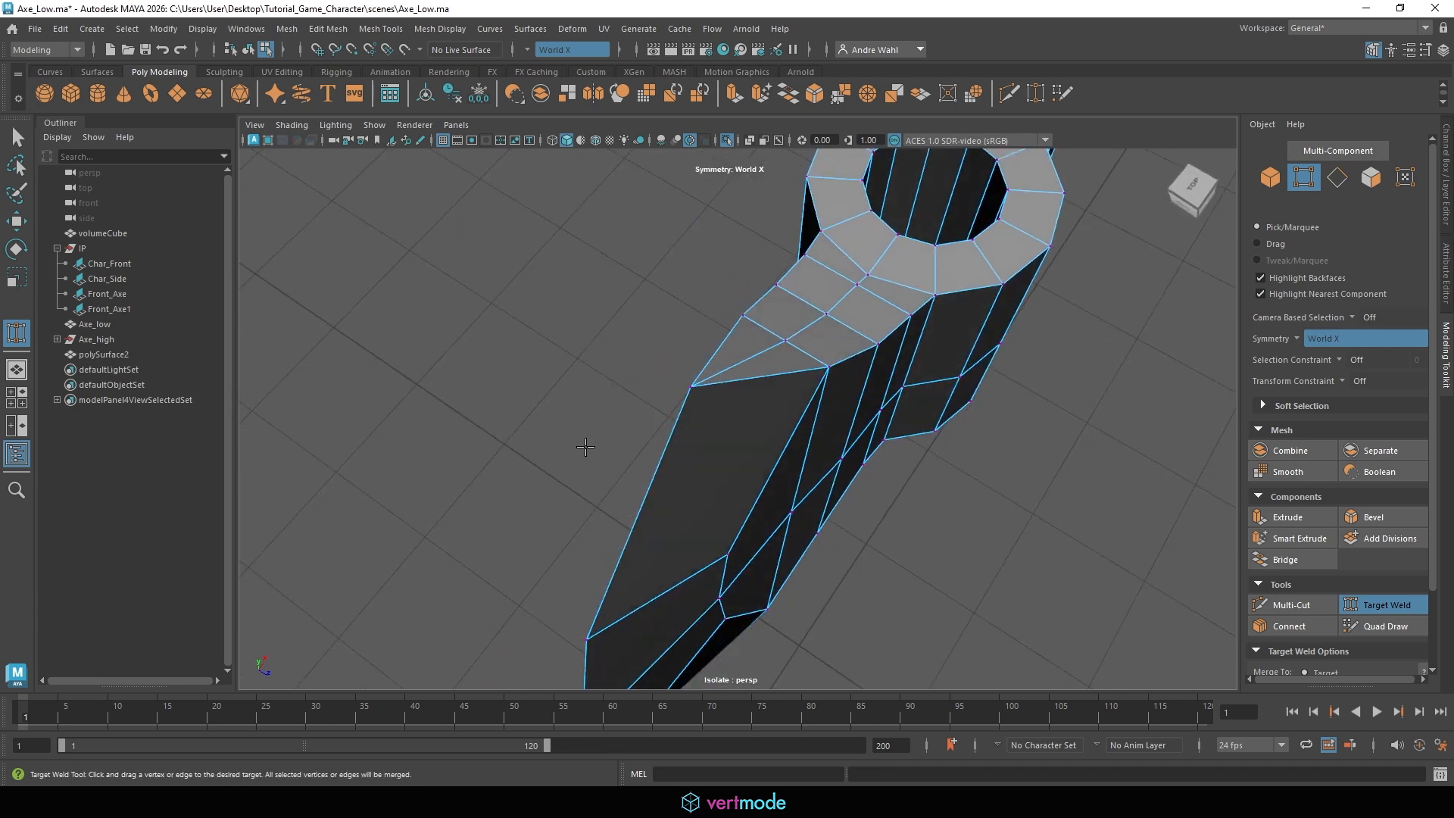
{"action": "left_click", "coordinate": [28, 135]}
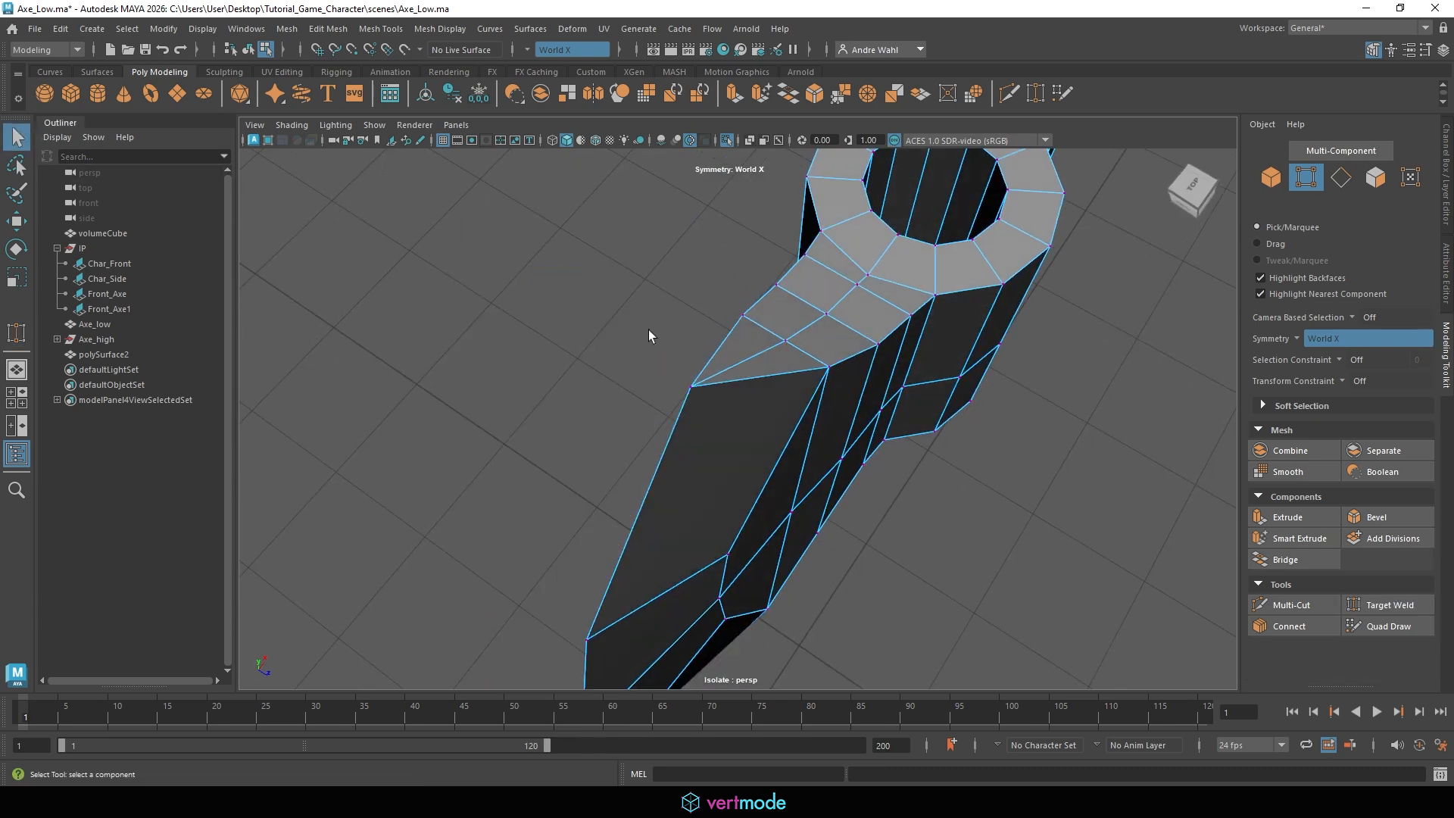
Select only the blades' sharp outer cutting edges, leaving out the center-line edges that run toward the hub.
{"action": "double_click", "coordinate": [678, 415]}
{"action": "left_click_drag", "start_coordinate": [678, 415], "coordinate": [695, 586], "text": "alt"}
{"action": "left_click", "coordinate": [695, 586]}
{"action": "double_click", "coordinate": [506, 565]}
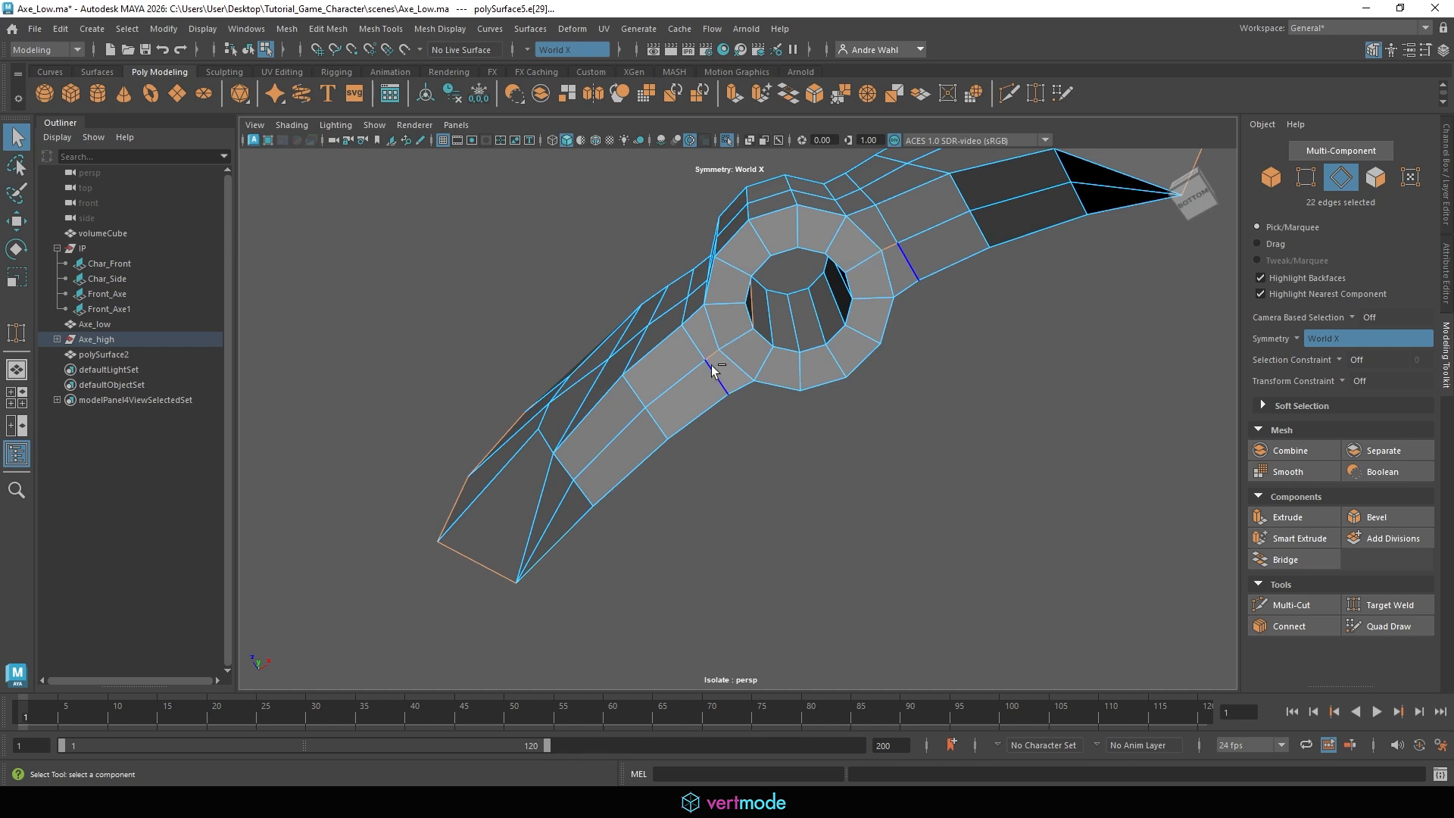
{"action": "left_click", "coordinate": [792, 407], "text": "ctrl"}
{"action": "left_click_drag", "start_coordinate": [792, 408], "coordinate": [693, 477], "text": "alt"}
{"action": "scroll", "coordinate": [666, 424], "scroll_direction": "up", "scroll_amount": 4}
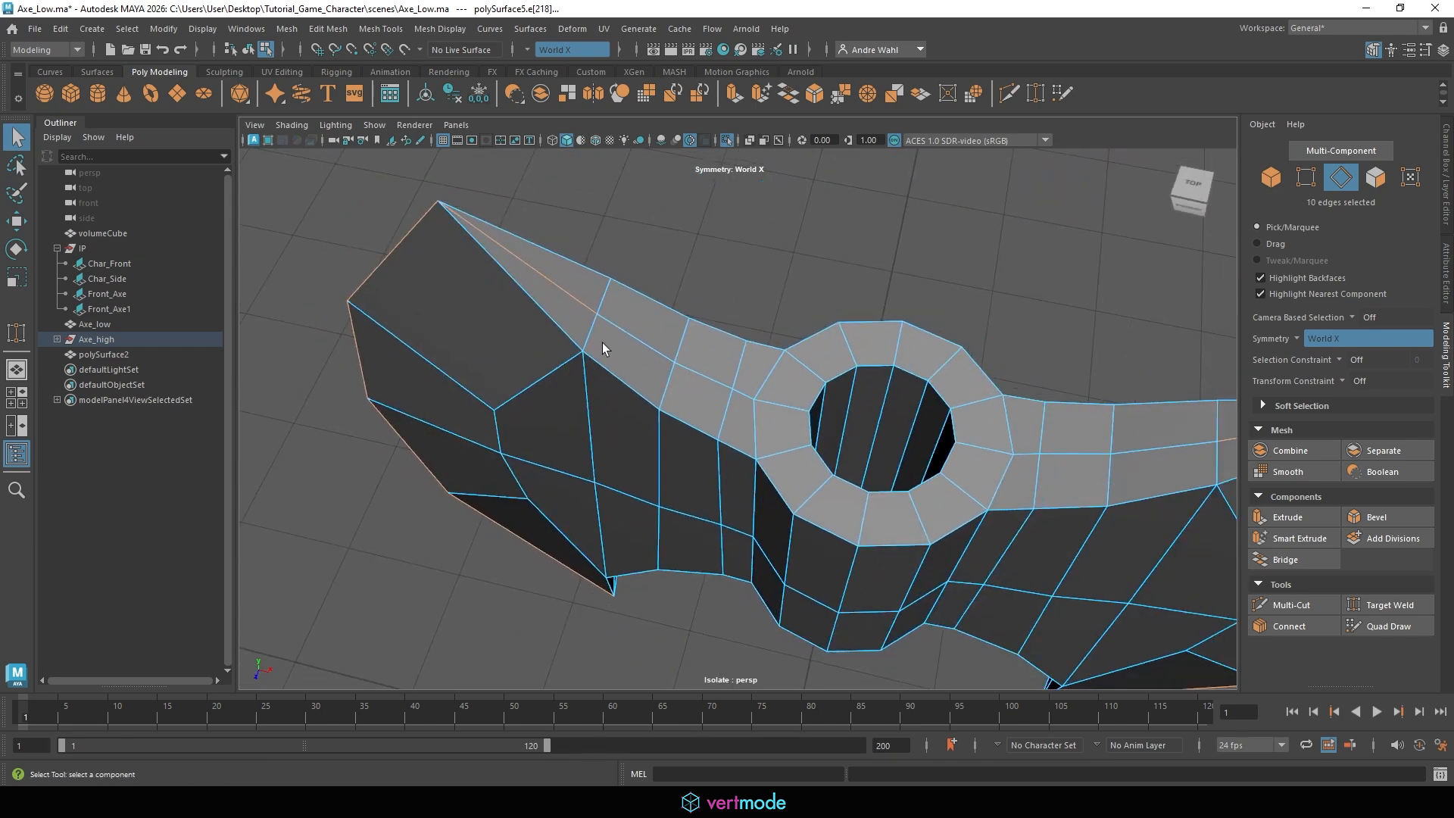
{"action": "left_click", "coordinate": [542, 278], "text": "ctrl"}
Add the blades' upper and lower outlines, the hub rims and the blade-to-hub seams to the edge selection.
{"action": "left_click", "coordinate": [528, 319], "text": "shift"}
{"action": "left_click", "coordinate": [568, 278], "text": "shift"}
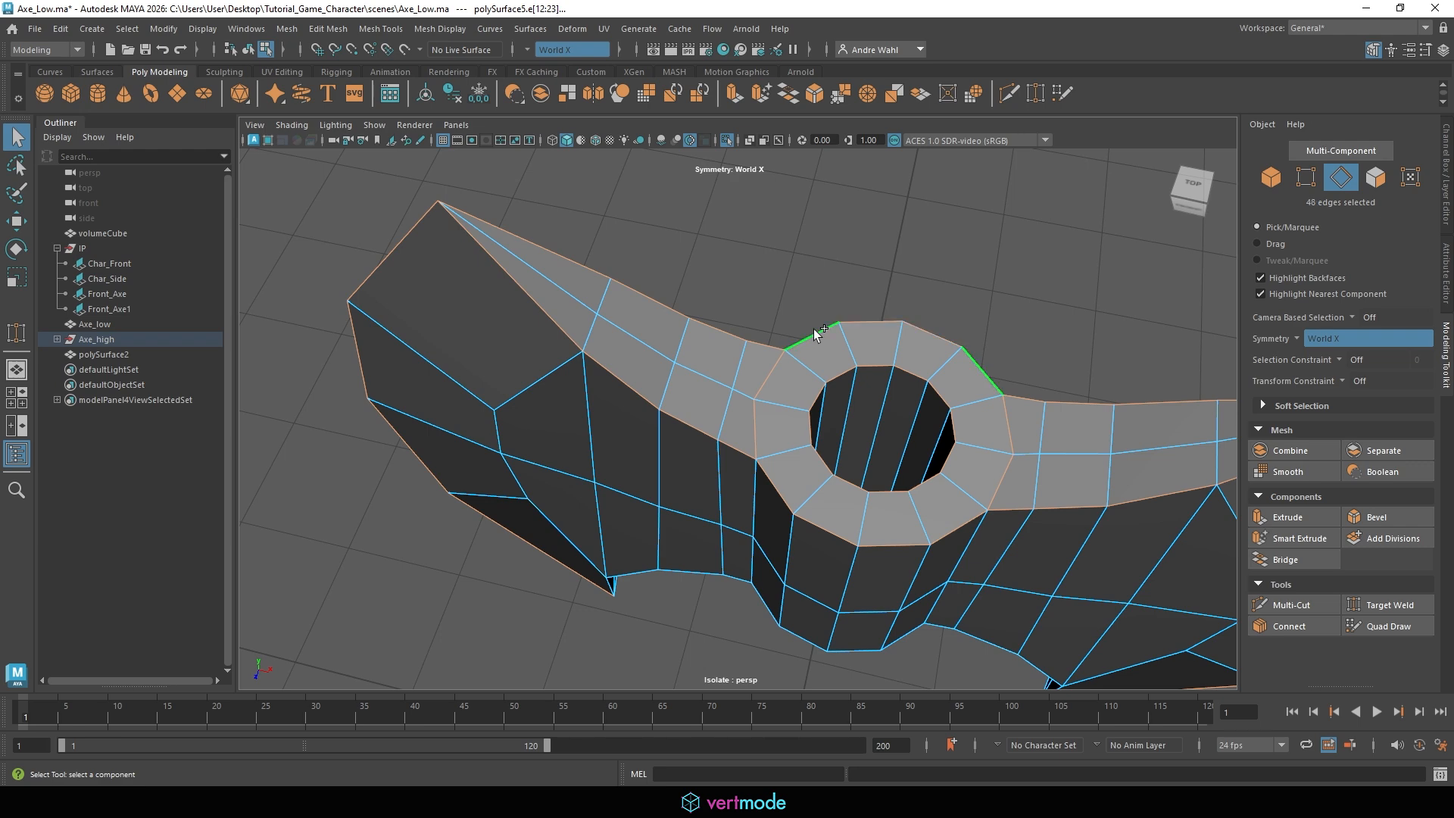
{"action": "left_click_drag", "start_coordinate": [816, 333], "coordinate": [529, 456], "text": "alt"}
{"action": "left_click", "coordinate": [557, 473], "text": "shift"}
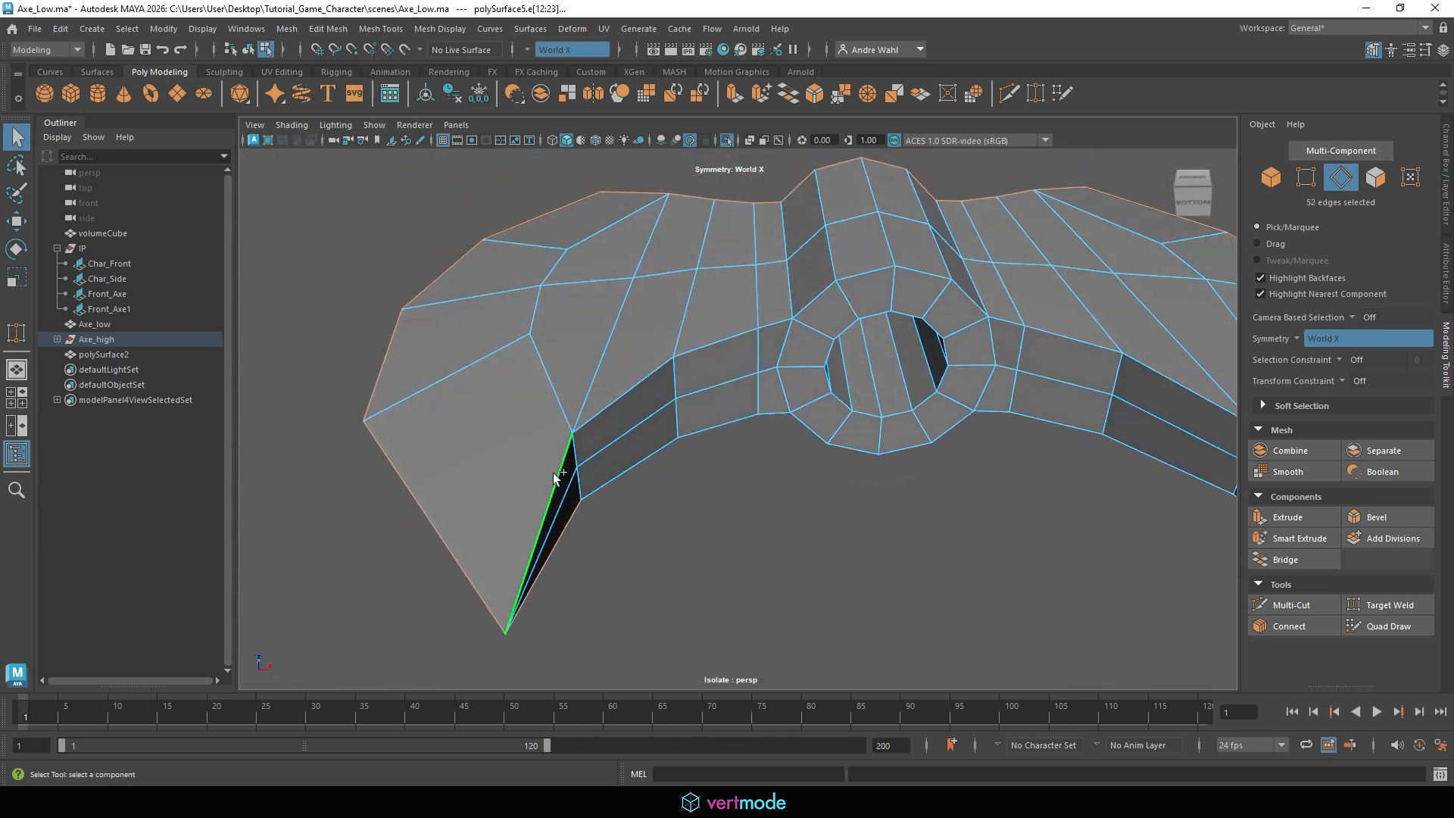
{"action": "double_click", "coordinate": [612, 478], "text": "shift"}
{"action": "double_click", "coordinate": [811, 297], "text": "shift"}
{"action": "double_click", "coordinate": [875, 416], "text": "shift"}
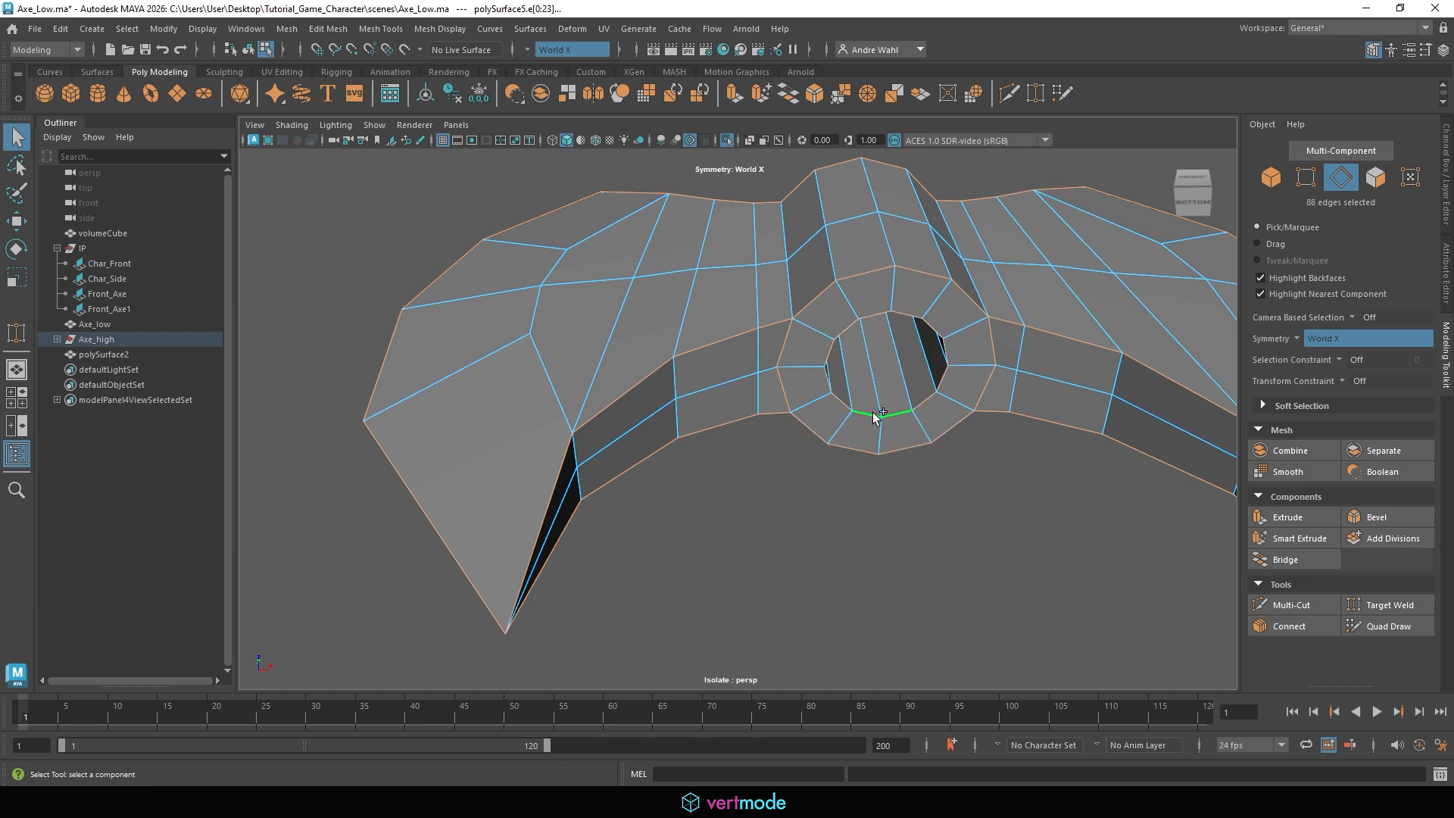
{"action": "left_click_drag", "start_coordinate": [873, 412], "coordinate": [738, 486], "text": "alt"}
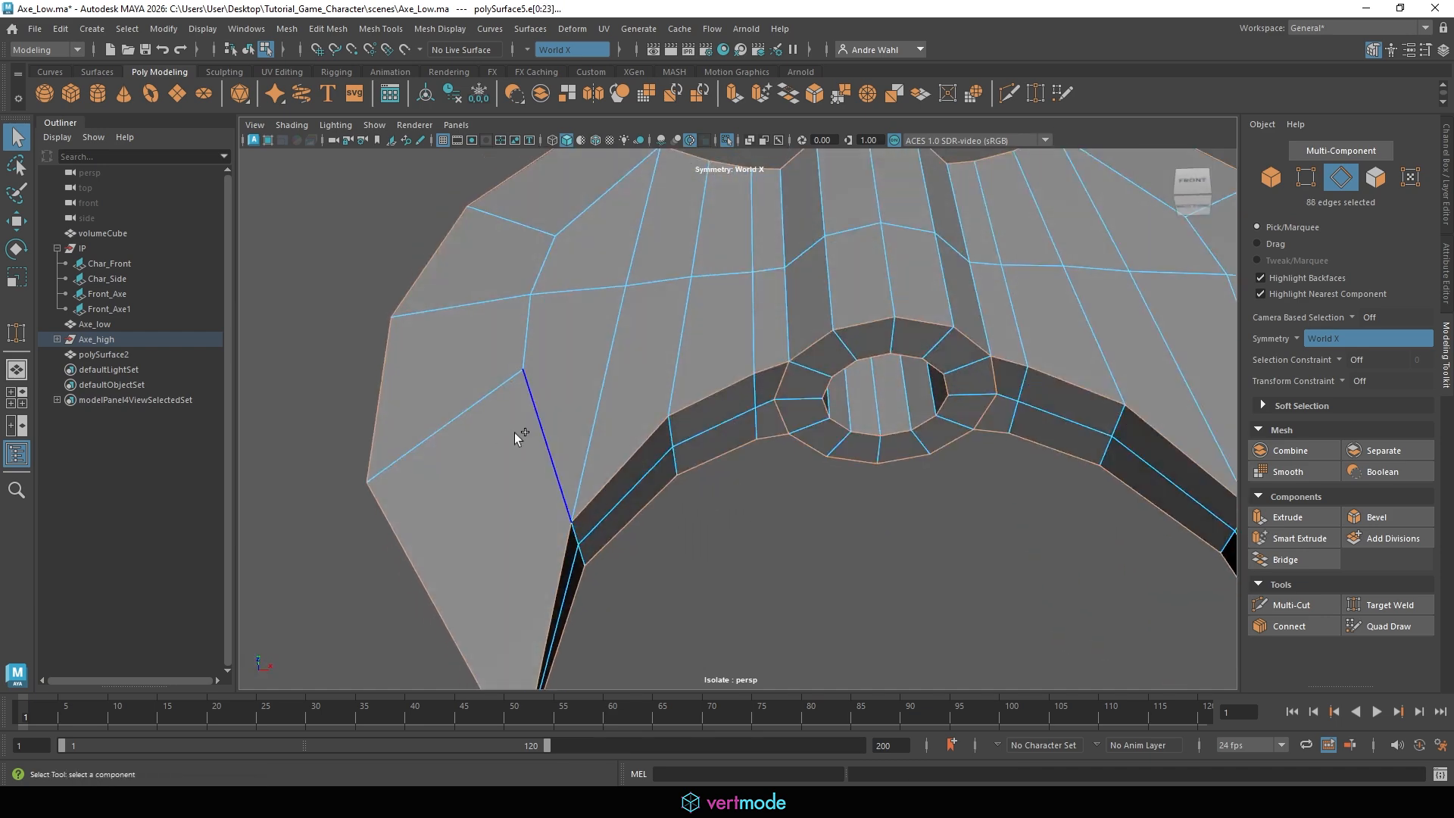
Add the inner contour edges on the front and back faces of both blades to the selection.
{"action": "left_click", "coordinate": [524, 413], "text": "shift"}
{"action": "left_click", "coordinate": [525, 333], "text": "shift"}
{"action": "left_click", "coordinate": [539, 269], "text": "shift"}
{"action": "left_click", "coordinate": [565, 226], "text": "shift"}
{"action": "left_click_drag", "start_coordinate": [565, 225], "coordinate": [653, 452], "text": "alt"}
{"action": "left_click_drag", "start_coordinate": [711, 566], "coordinate": [662, 395], "text": "alt"}
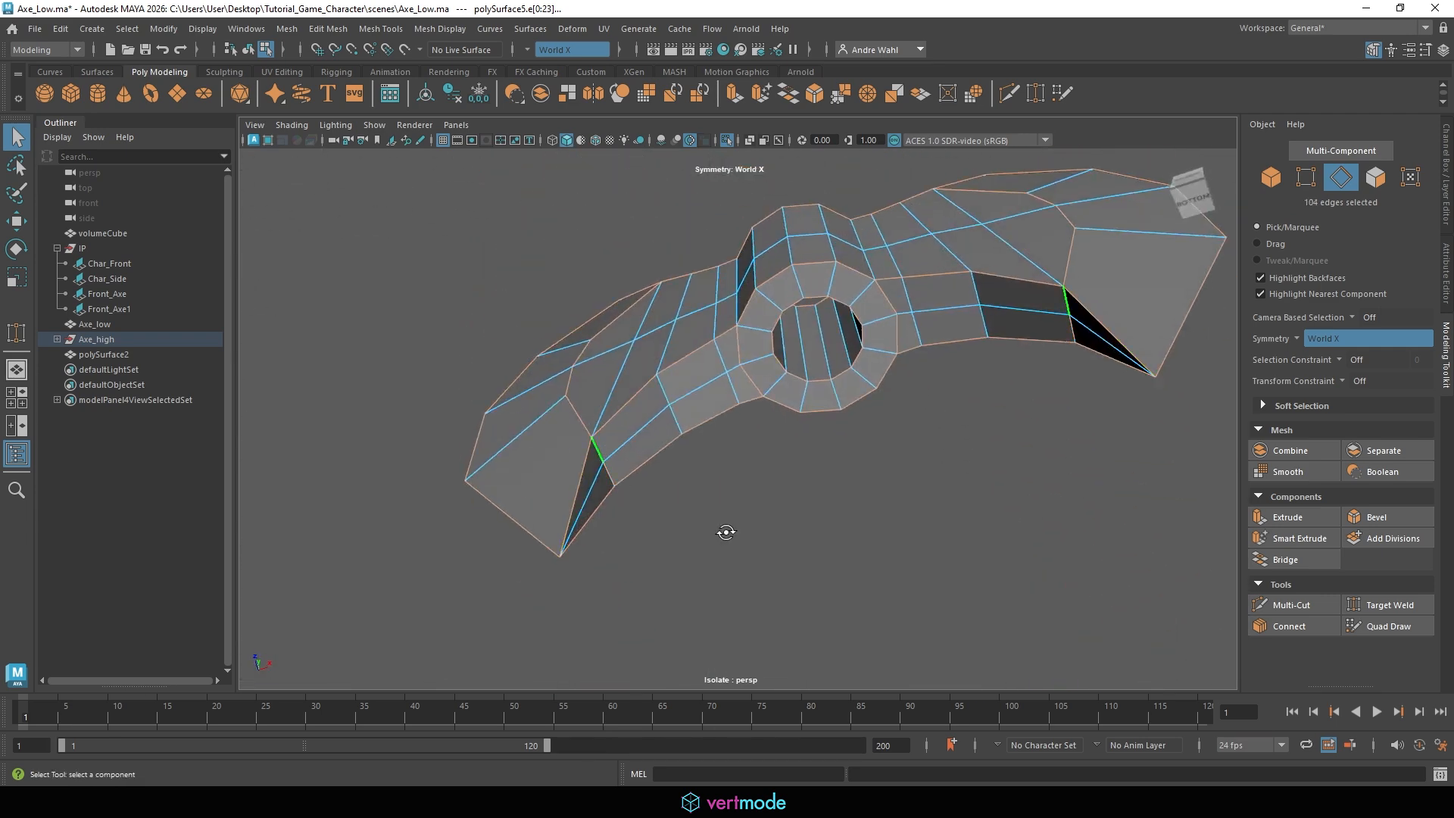
{"action": "left_click_drag", "start_coordinate": [726, 533], "coordinate": [861, 453], "text": "alt"}
{"action": "left_click", "coordinate": [892, 425], "text": "shift"}
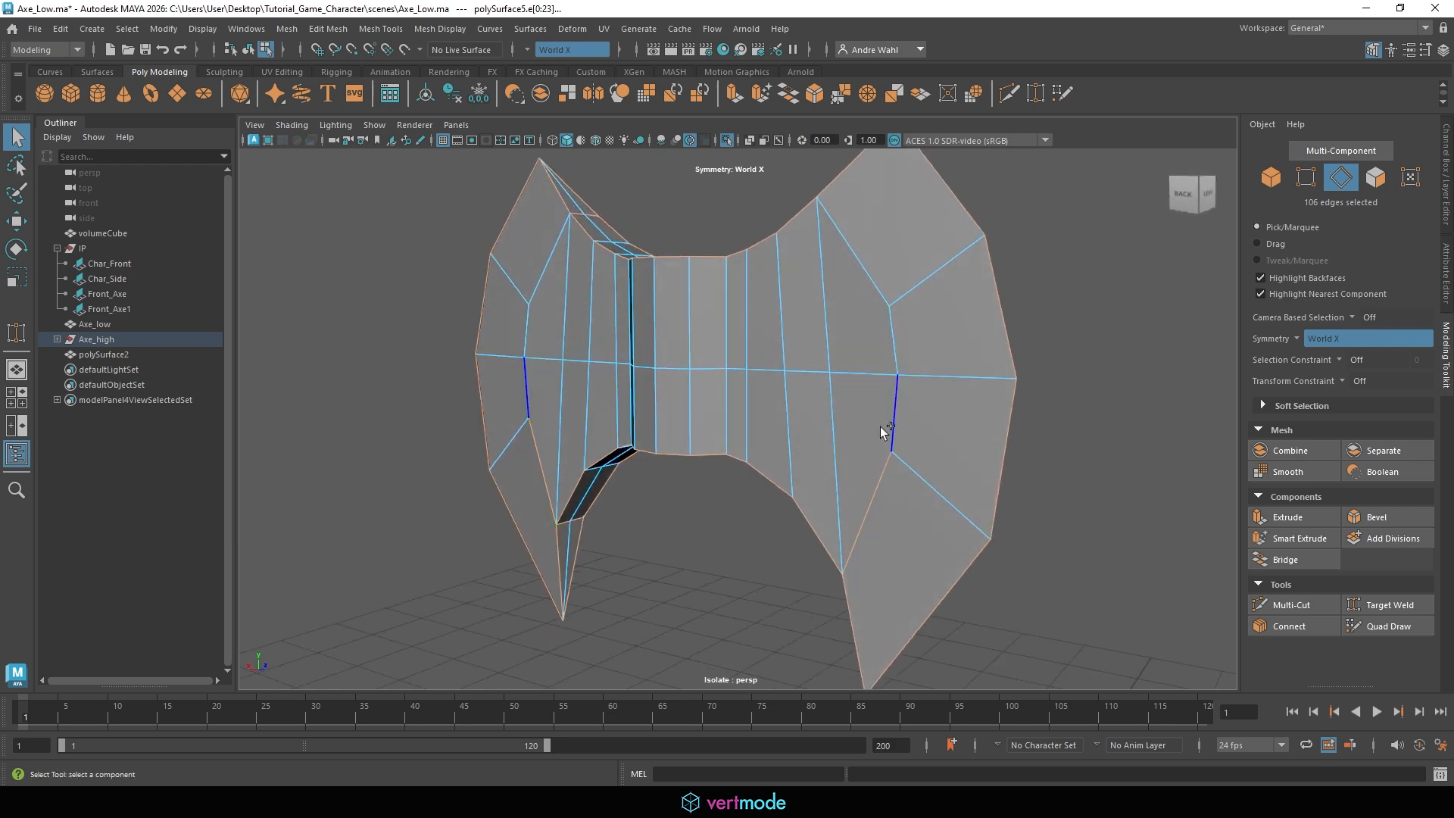
{"action": "left_click", "coordinate": [856, 256], "text": "shift"}
Bevel the selected edges of the sharpened axe head with 2 segments.
{"action": "left_click_drag", "start_coordinate": [856, 256], "coordinate": [898, 524], "text": "alt"}
{"action": "left_click", "coordinate": [1391, 514]}
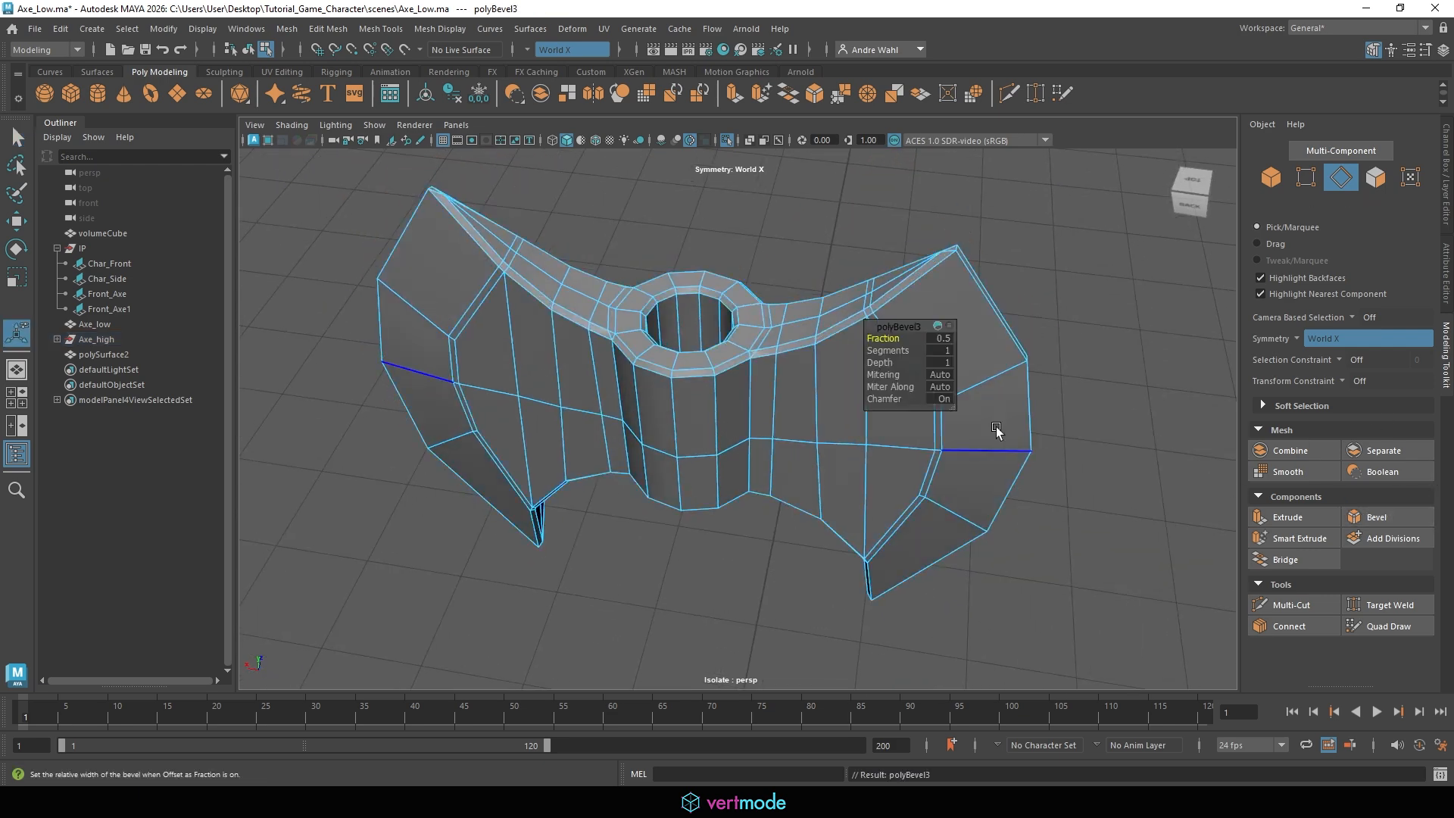
{"action": "left_click_drag", "start_coordinate": [996, 428], "coordinate": [768, 385], "text": "alt"}
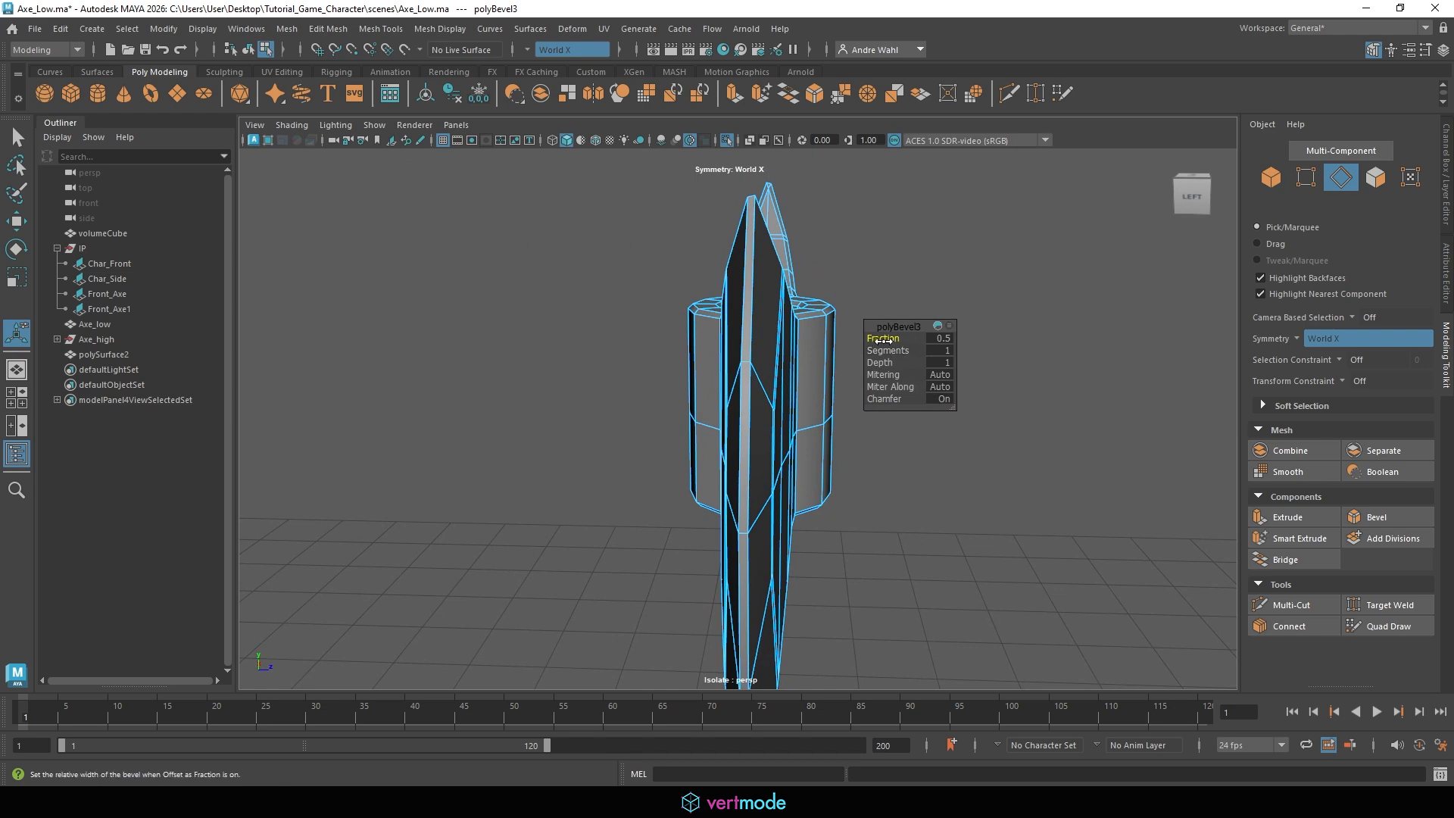
{"action": "left_click_drag", "start_coordinate": [894, 350], "coordinate": [565, 406]}
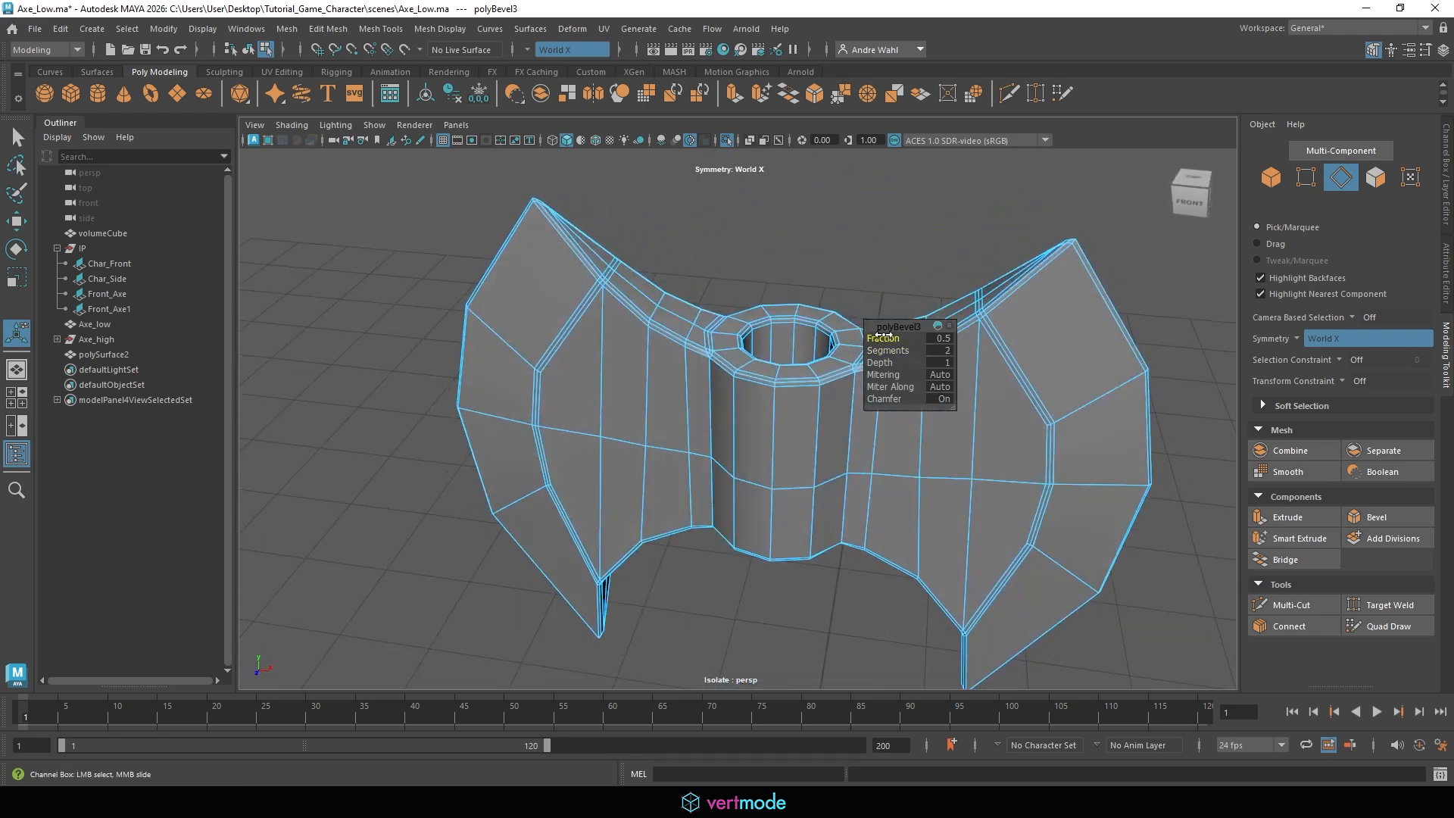
Set the bevel fraction to 0.35, smooth-preview the axe head and turn off its isolation.
{"action": "left_click_drag", "start_coordinate": [882, 337], "coordinate": [871, 338]}
{"action": "key", "text": "3"}
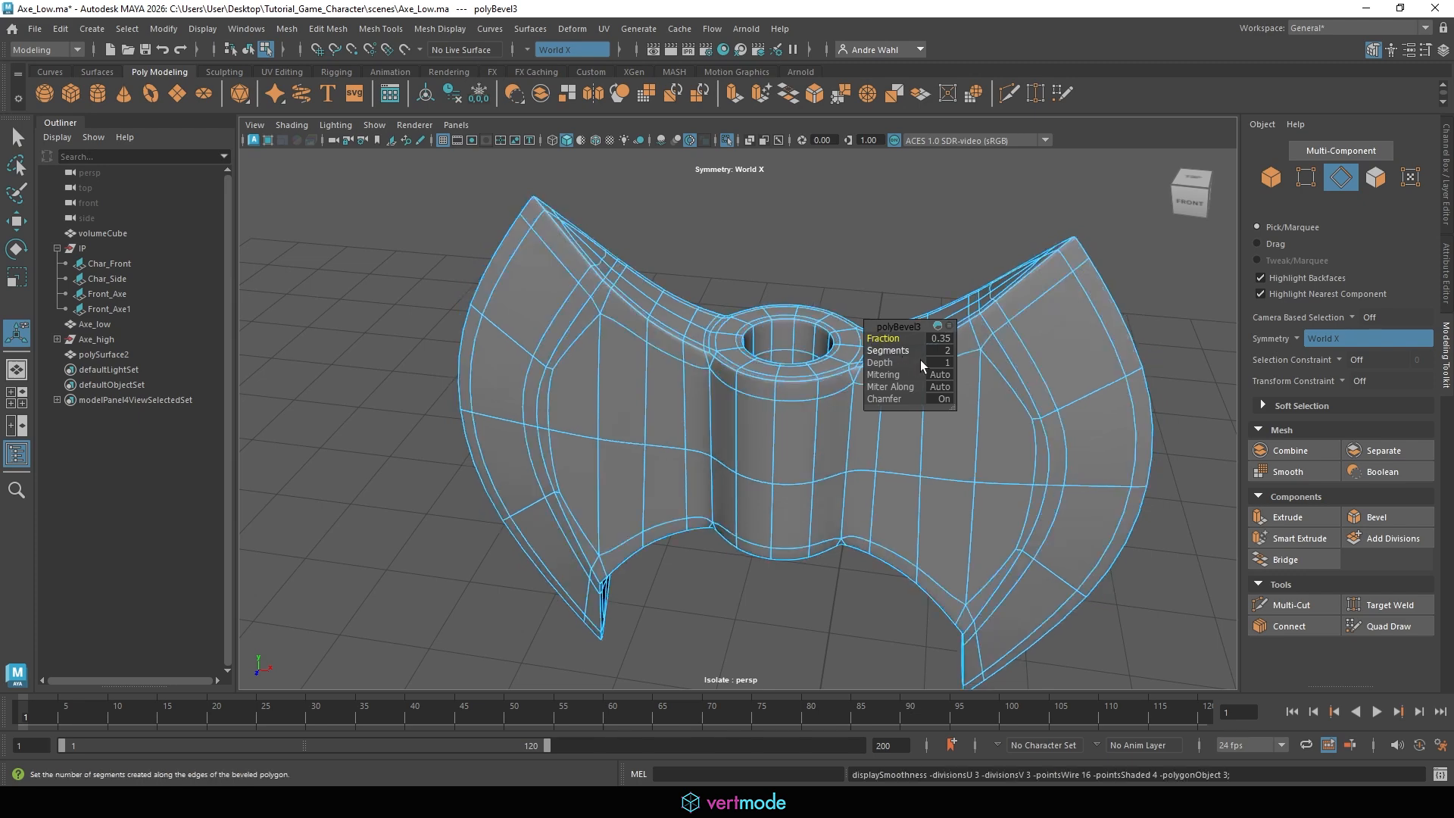
{"action": "scroll", "coordinate": [746, 349], "scroll_direction": "up", "scroll_amount": 5}
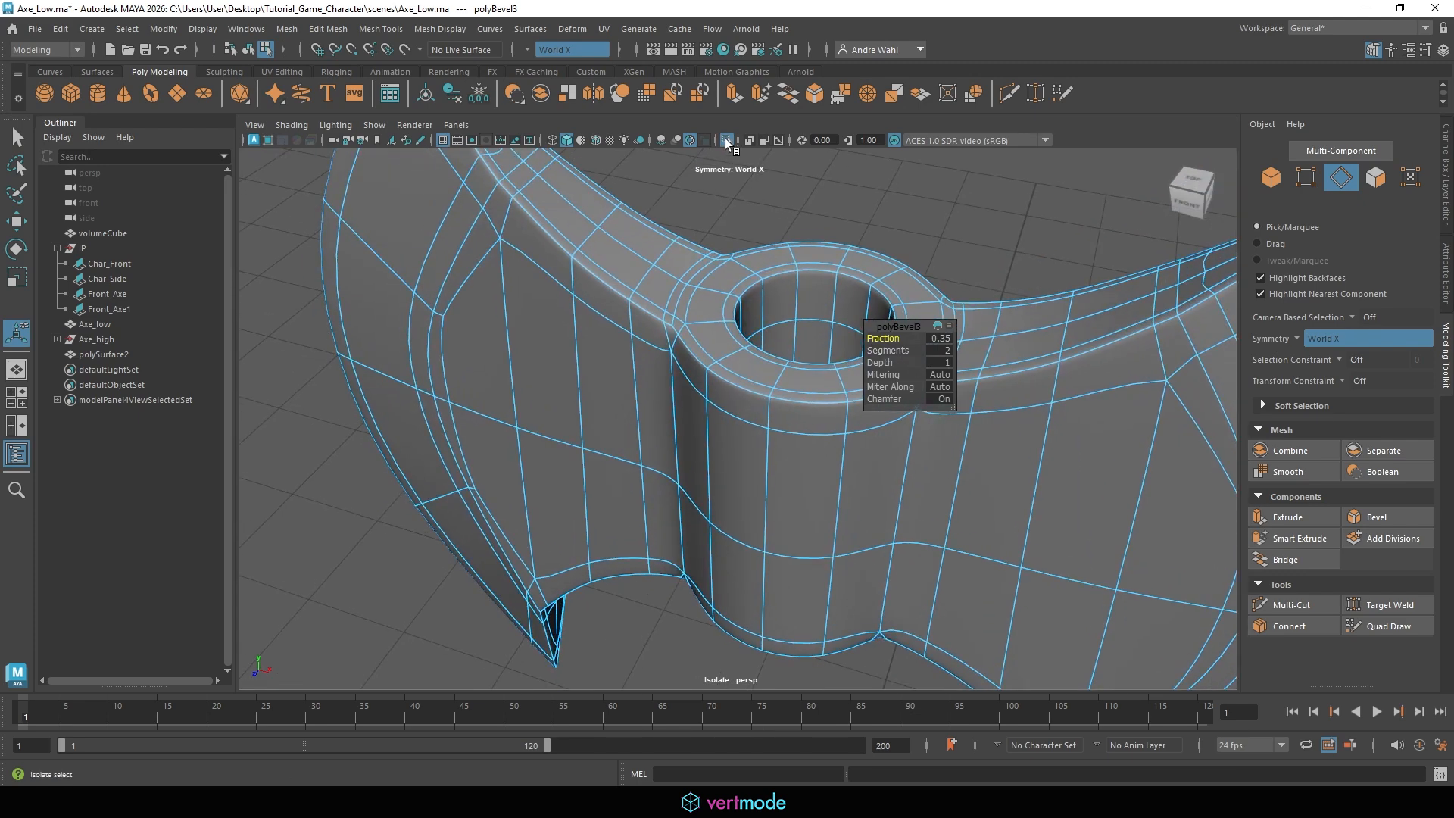
{"action": "left_click", "coordinate": [727, 141]}
{"action": "left_click_drag", "start_coordinate": [843, 276], "coordinate": [883, 271], "text": "alt"}
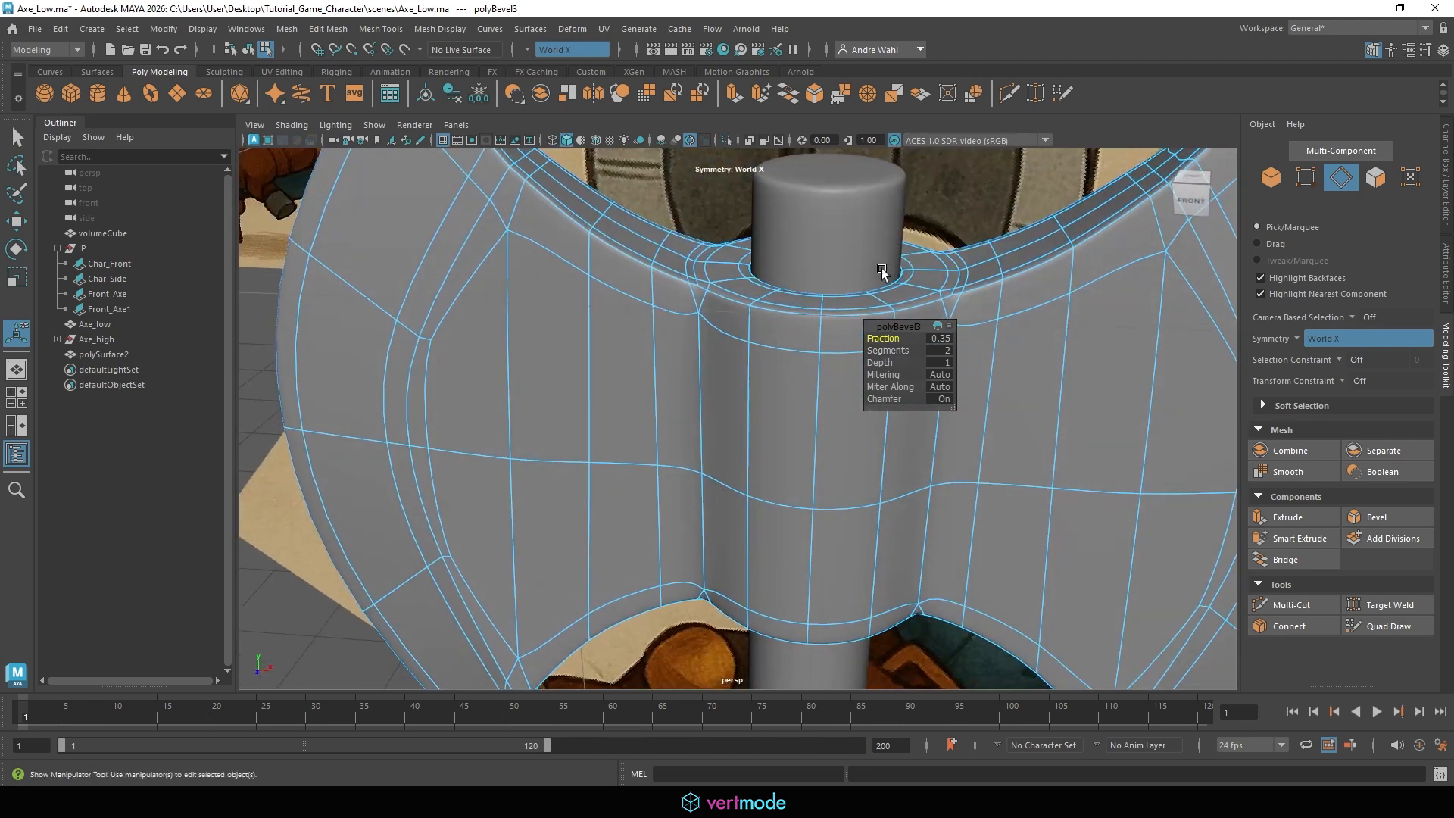
{"action": "right_click_drag", "start_coordinate": [787, 348], "coordinate": [655, 316], "text": "alt"}
{"action": "key", "text": "q"}
Examine the smoothed axe head from several angles, checking the transitions between the blades and the hub.
{"action": "right_click_drag", "start_coordinate": [560, 412], "coordinate": [440, 391], "text": "alt"}
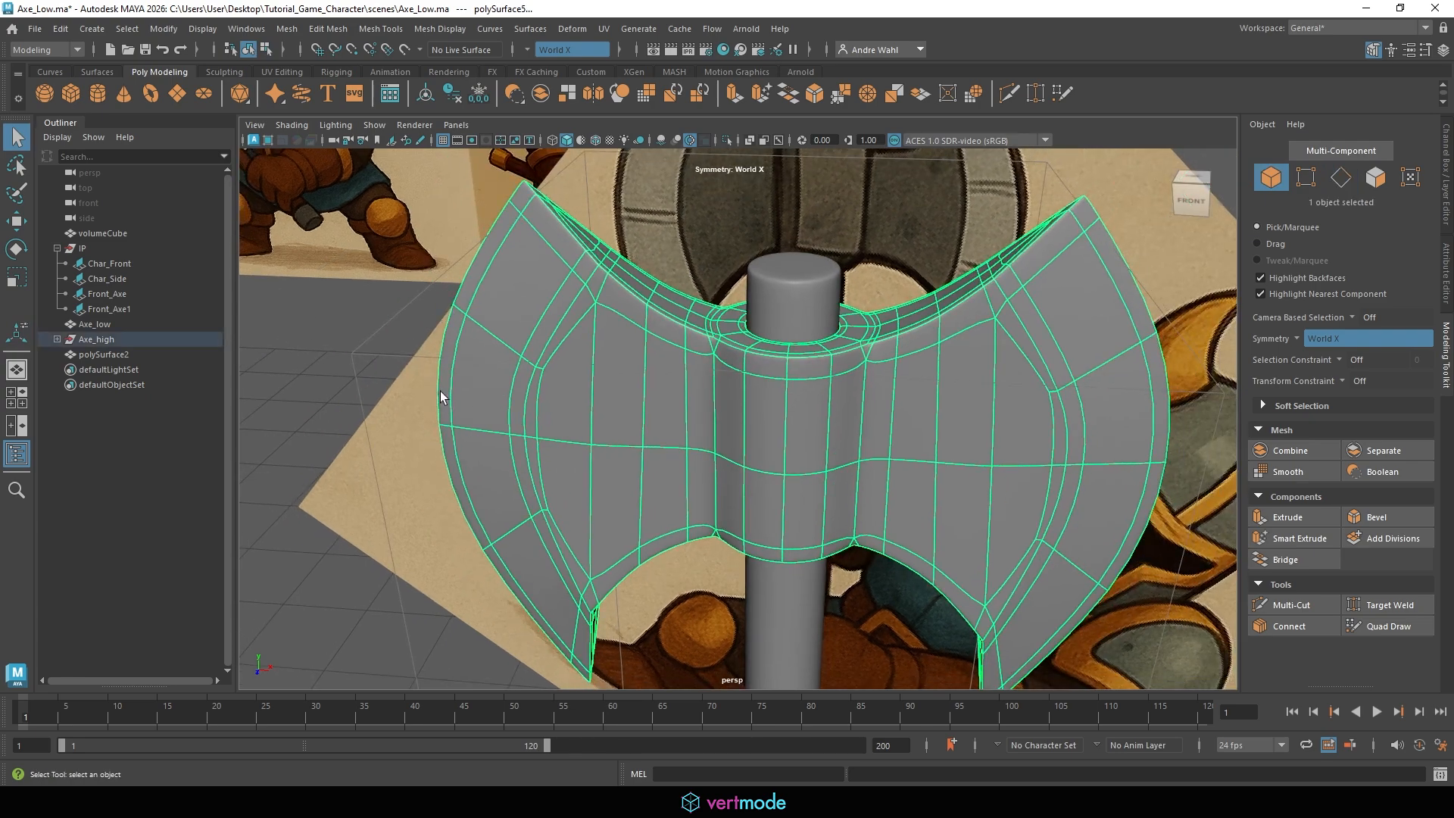
{"action": "mouse_move", "coordinate": [441, 391]}
{"action": "left_mouse_down", "text": "alt"}
{"action": "mouse_move", "coordinate": [344, 376]}
{"action": "mouse_move", "coordinate": [413, 397]}
{"action": "left_mouse_up", "text": "alt"}
{"action": "left_click", "coordinate": [421, 401]}
{"action": "left_click_drag", "start_coordinate": [508, 416], "coordinate": [727, 351], "text": "alt"}
{"action": "right_click_drag", "start_coordinate": [727, 350], "coordinate": [639, 406], "text": "alt"}
{"action": "left_click_drag", "start_coordinate": [639, 406], "coordinate": [724, 426], "text": "alt"}
{"action": "right_click_drag", "start_coordinate": [723, 425], "coordinate": [847, 413], "text": "alt"}
{"action": "left_click", "coordinate": [821, 311]}
{"action": "middle_click_drag", "start_coordinate": [821, 311], "coordinate": [771, 342], "text": "alt"}
Undo the axe head's bevel back to the preceding edge selection.
{"action": "key", "text": "ctrl+z"}
{"action": "key", "text": "ctrl+z"}
{"action": "key", "text": "ctrl+z"}
{"action": "key", "text": "ctrl+z"}
{"action": "key", "text": "ctrl+z"}
{"action": "key", "text": "ctrl+z"}
{"action": "key", "text": "ctrl+z"}
{"action": "key", "text": "ctrl+z"}
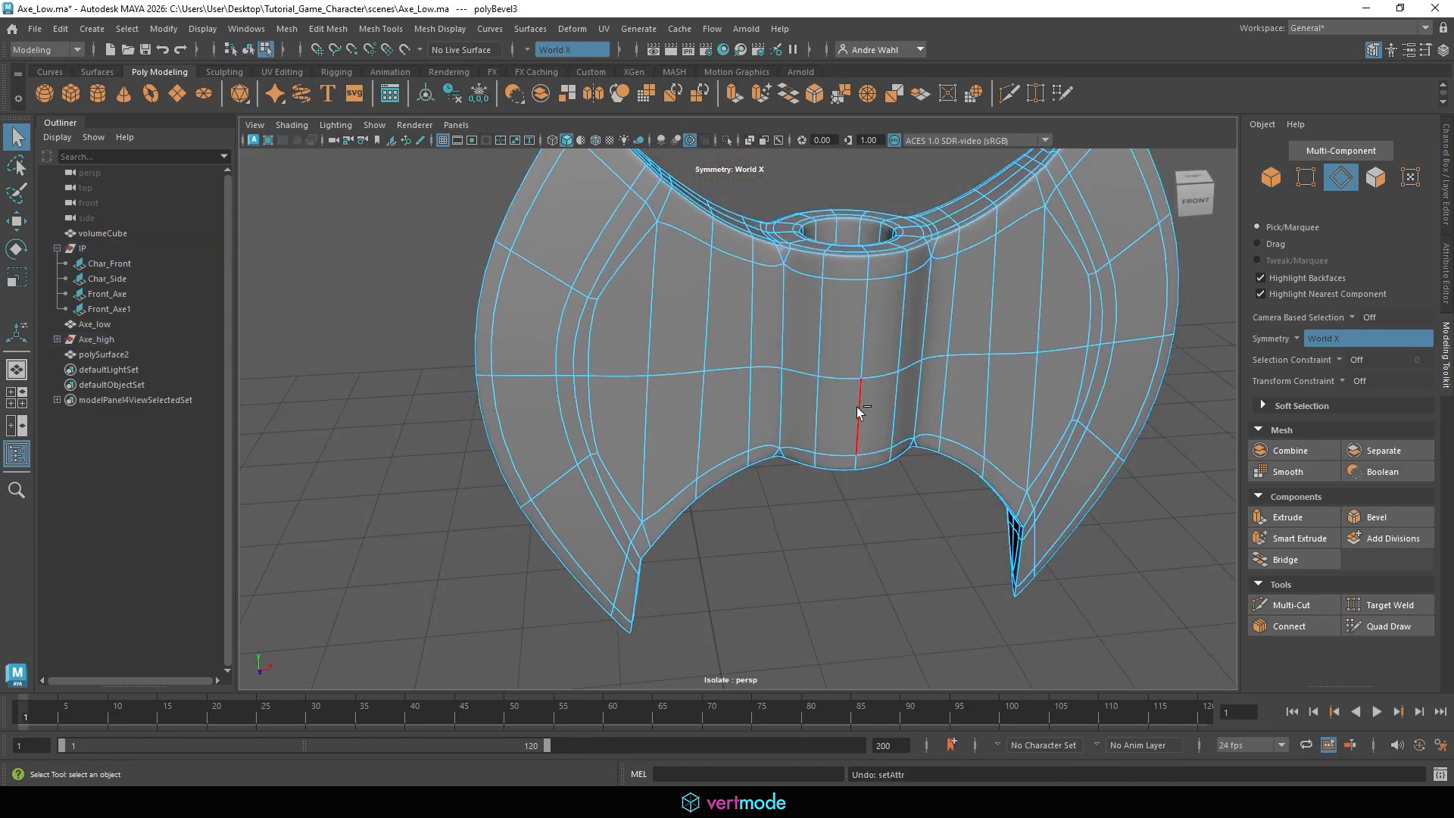
{"action": "key", "text": "ctrl+z"}
Add the vertical seam edges between the blades and the hub, on front and back, to the edge selection.
{"action": "left_click", "coordinate": [780, 297], "text": "shift"}
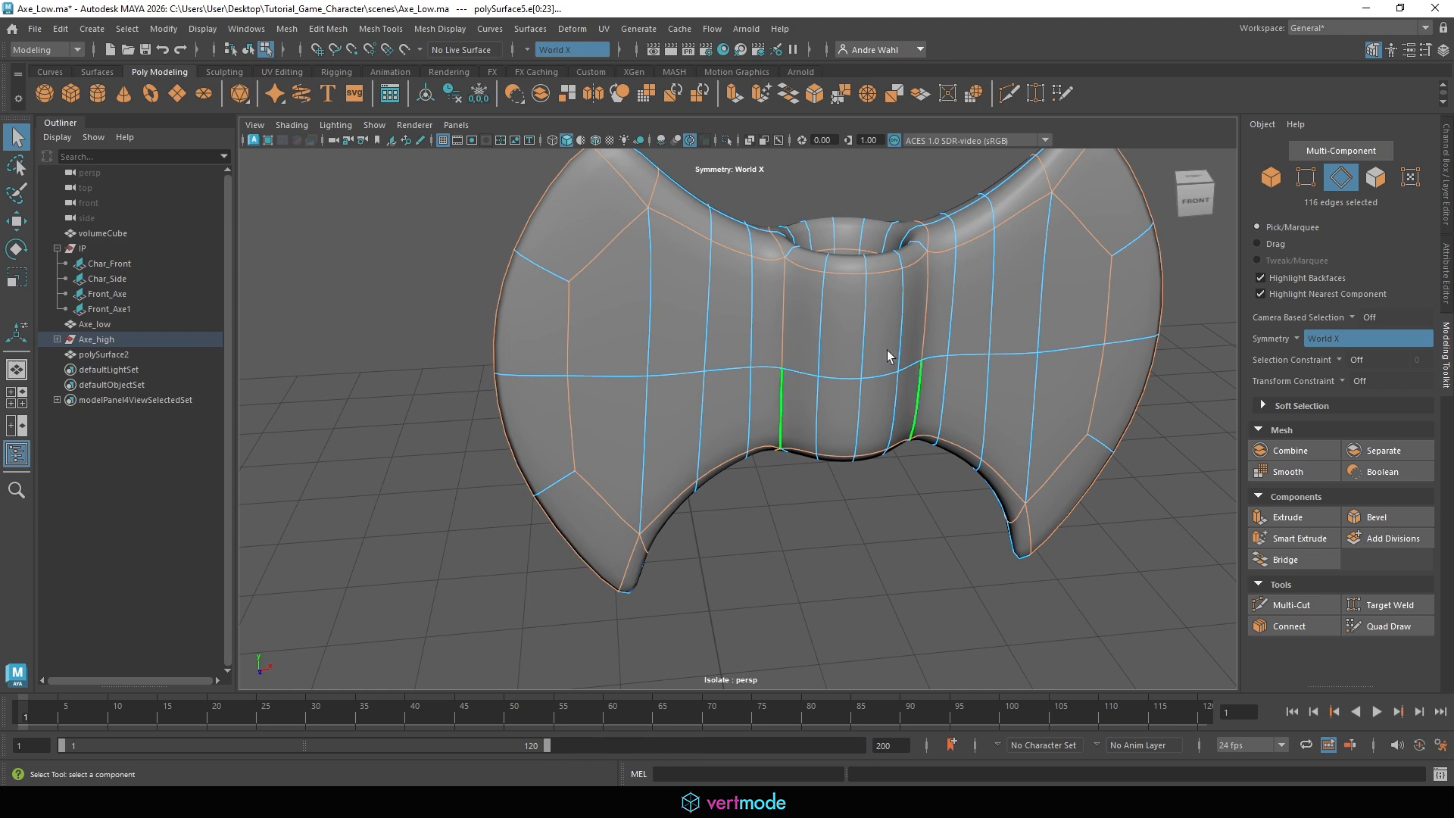
{"action": "left_click_drag", "start_coordinate": [887, 350], "coordinate": [1212, 345], "text": "alt"}
{"action": "left_click", "coordinate": [693, 383], "text": "shift"}
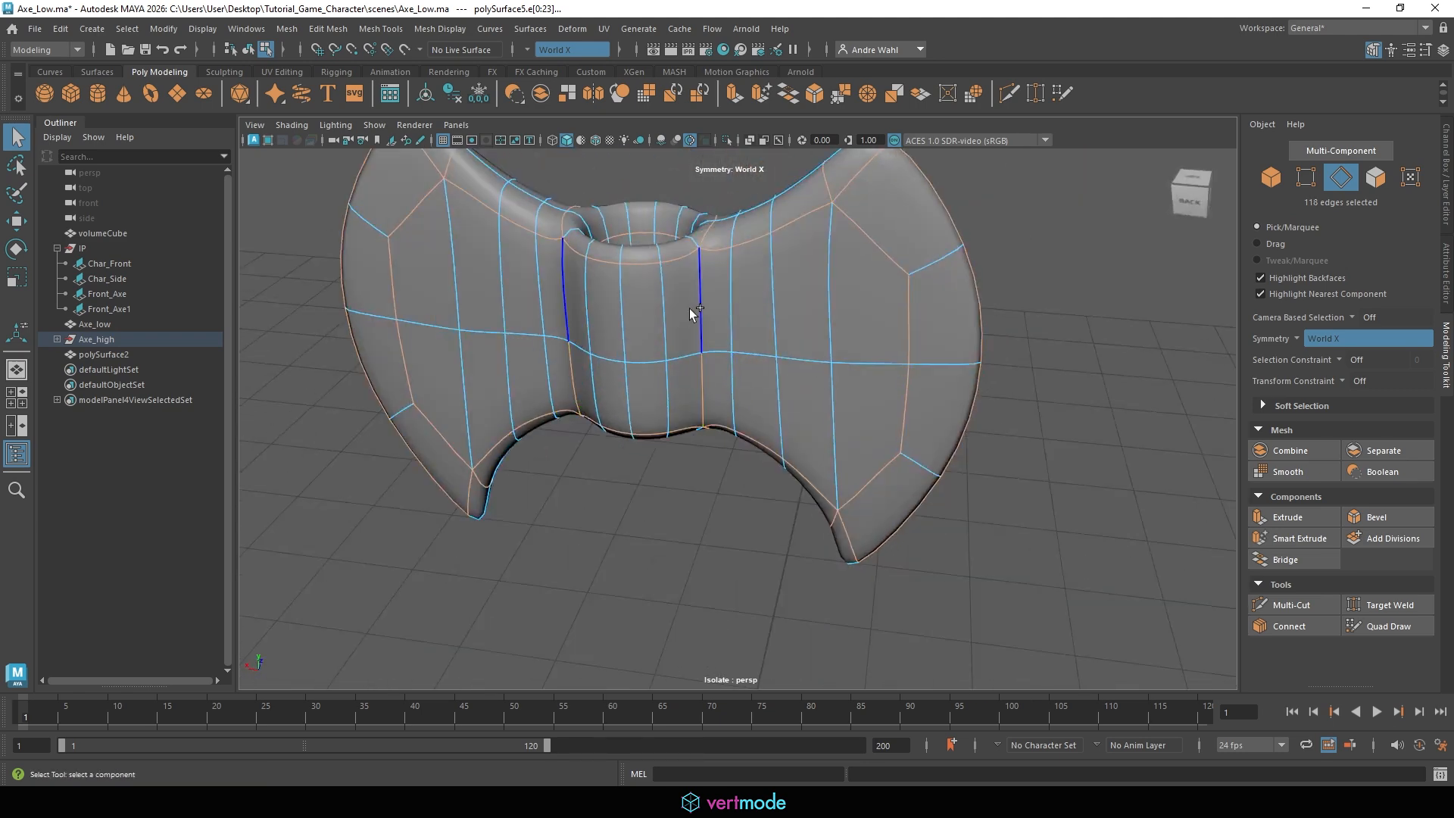
{"action": "left_click", "coordinate": [689, 307], "text": "shift"}
{"action": "left_click_drag", "start_coordinate": [690, 307], "coordinate": [801, 445], "text": "alt"}
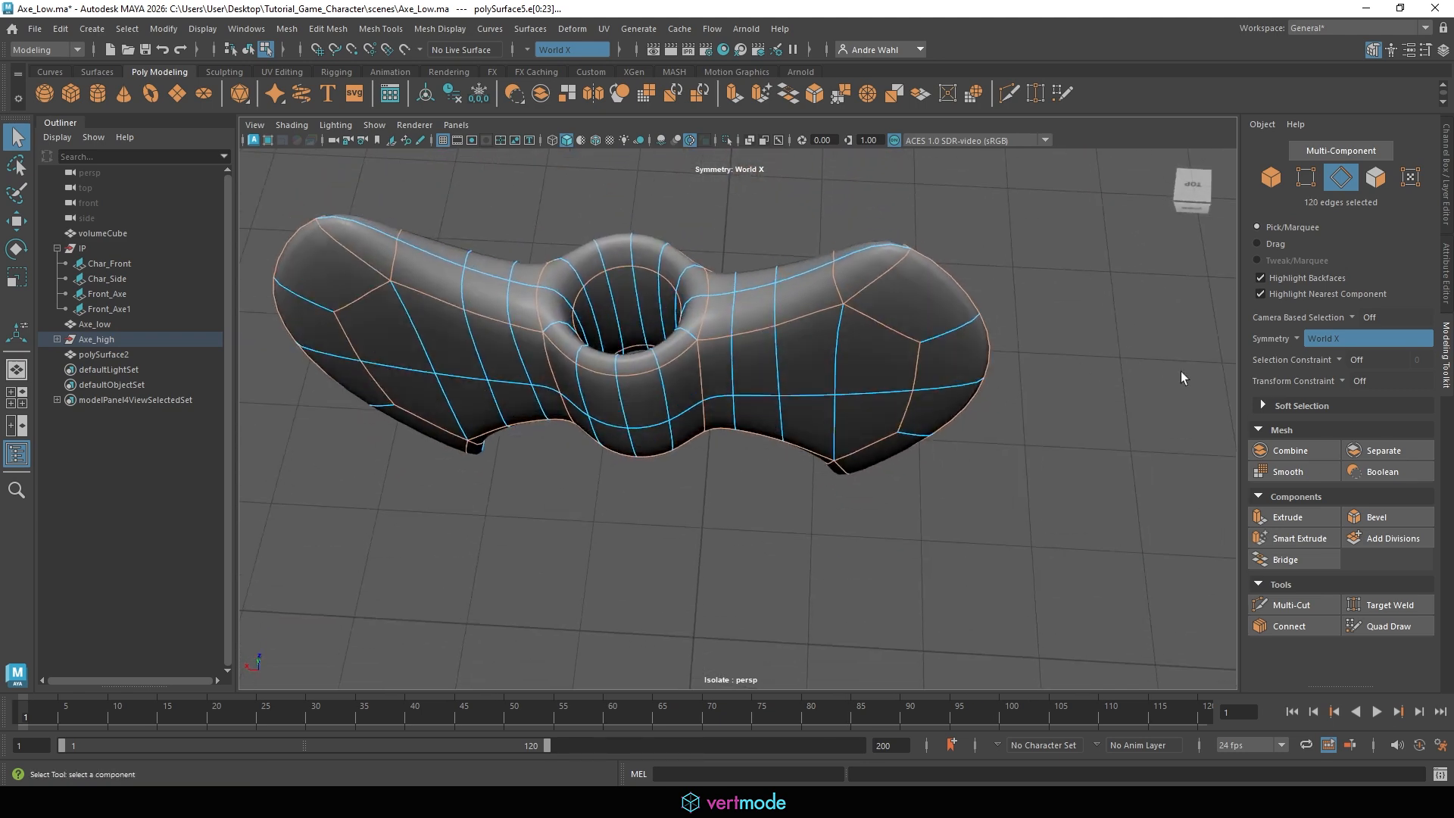
Bevel the selected axe head edges with 2 segments and a fraction of 0.16, and return to object mode.
{"action": "left_click", "coordinate": [1375, 522]}
{"action": "left_click_drag", "start_coordinate": [942, 340], "coordinate": [789, 382], "text": "alt"}
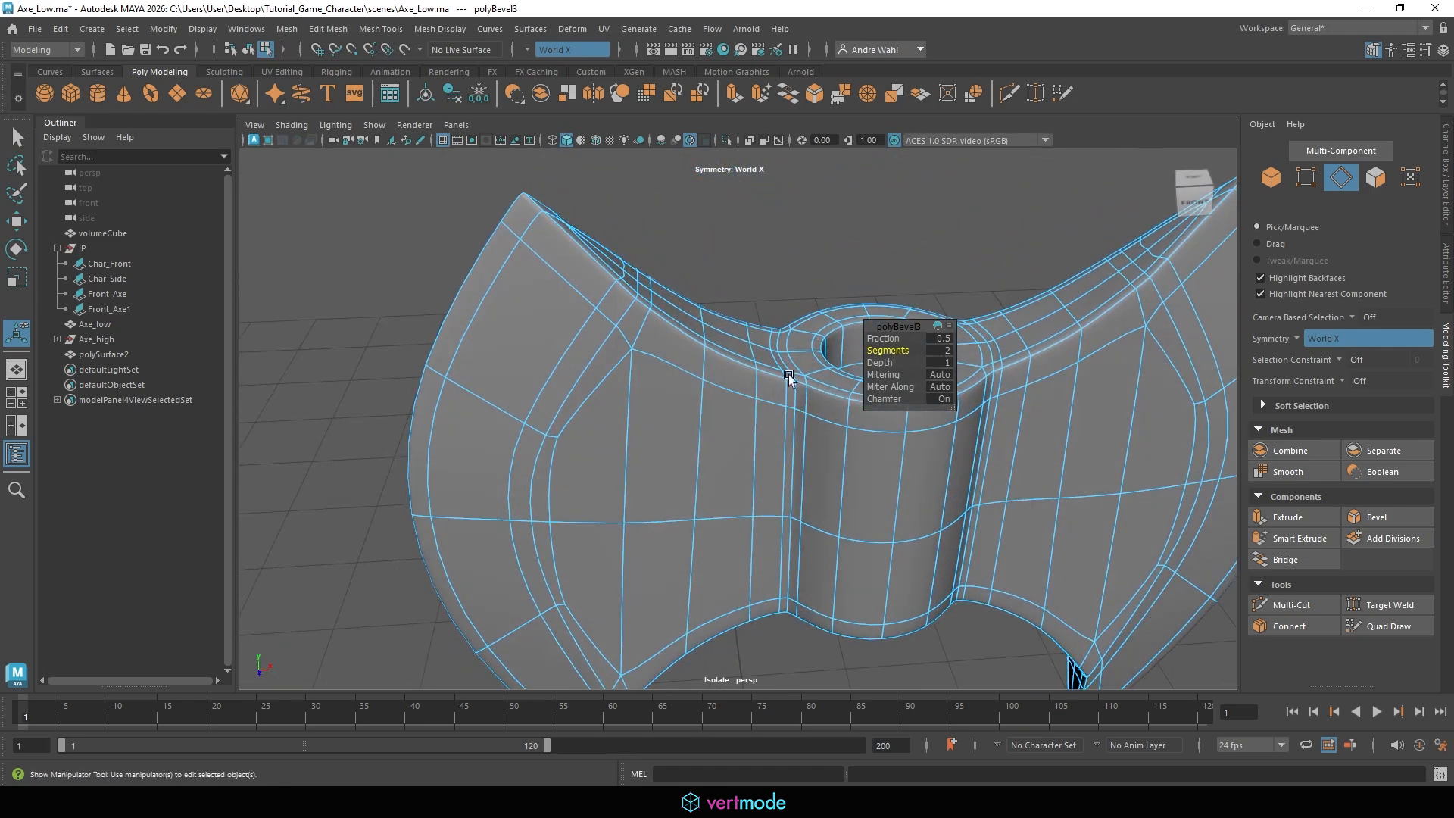
{"action": "left_click_drag", "start_coordinate": [884, 337], "coordinate": [860, 327]}
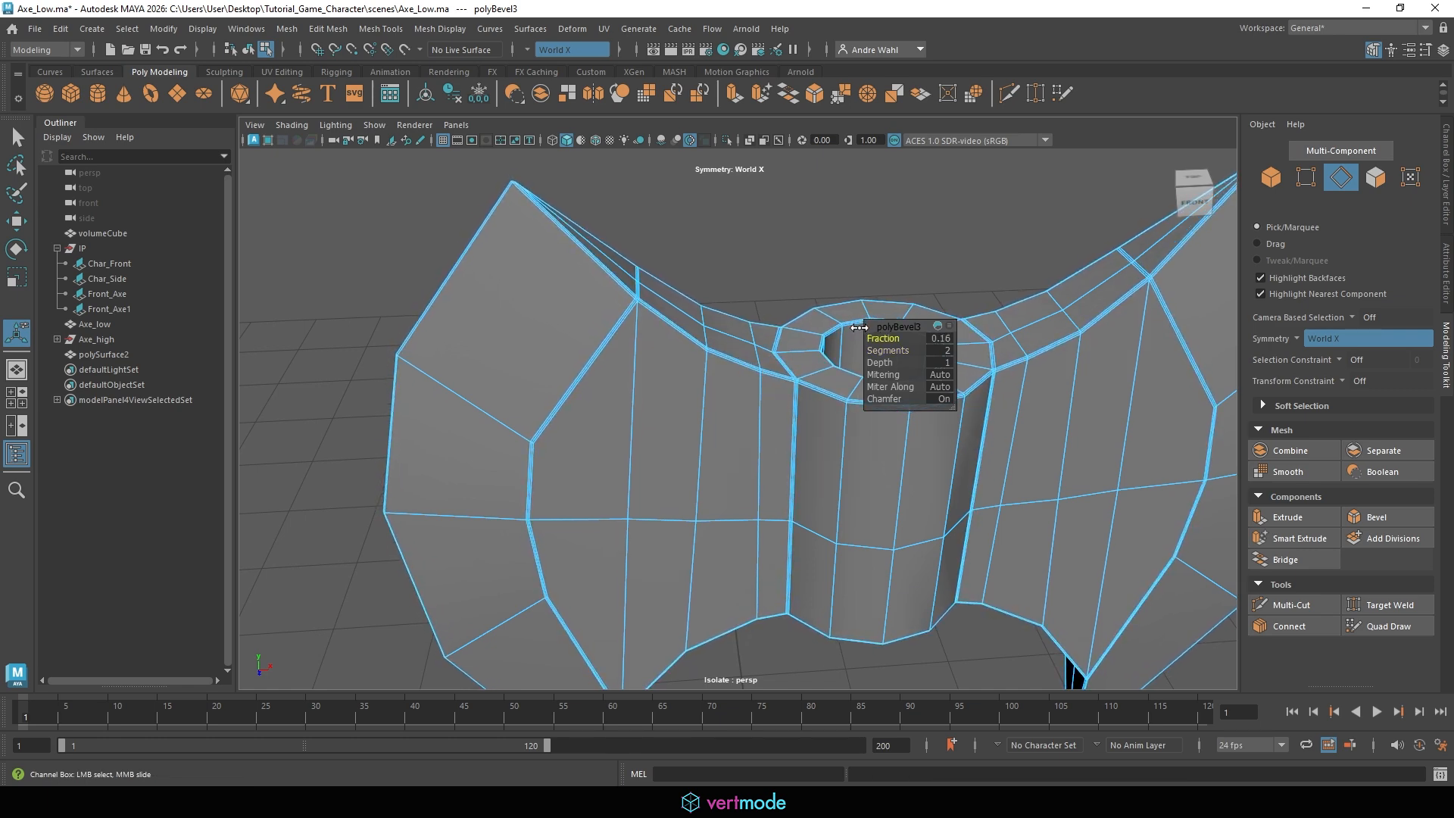
{"action": "scroll", "coordinate": [860, 327], "scroll_direction": "down", "scroll_amount": 4}
{"action": "key", "text": "F8"}
Inspect the beveled axe head from behind and below, then bring the rest of the scene back into view.
{"action": "left_click_drag", "start_coordinate": [950, 295], "coordinate": [1097, 328], "text": "alt"}
{"action": "scroll", "coordinate": [918, 383], "scroll_direction": "up", "scroll_amount": 5}
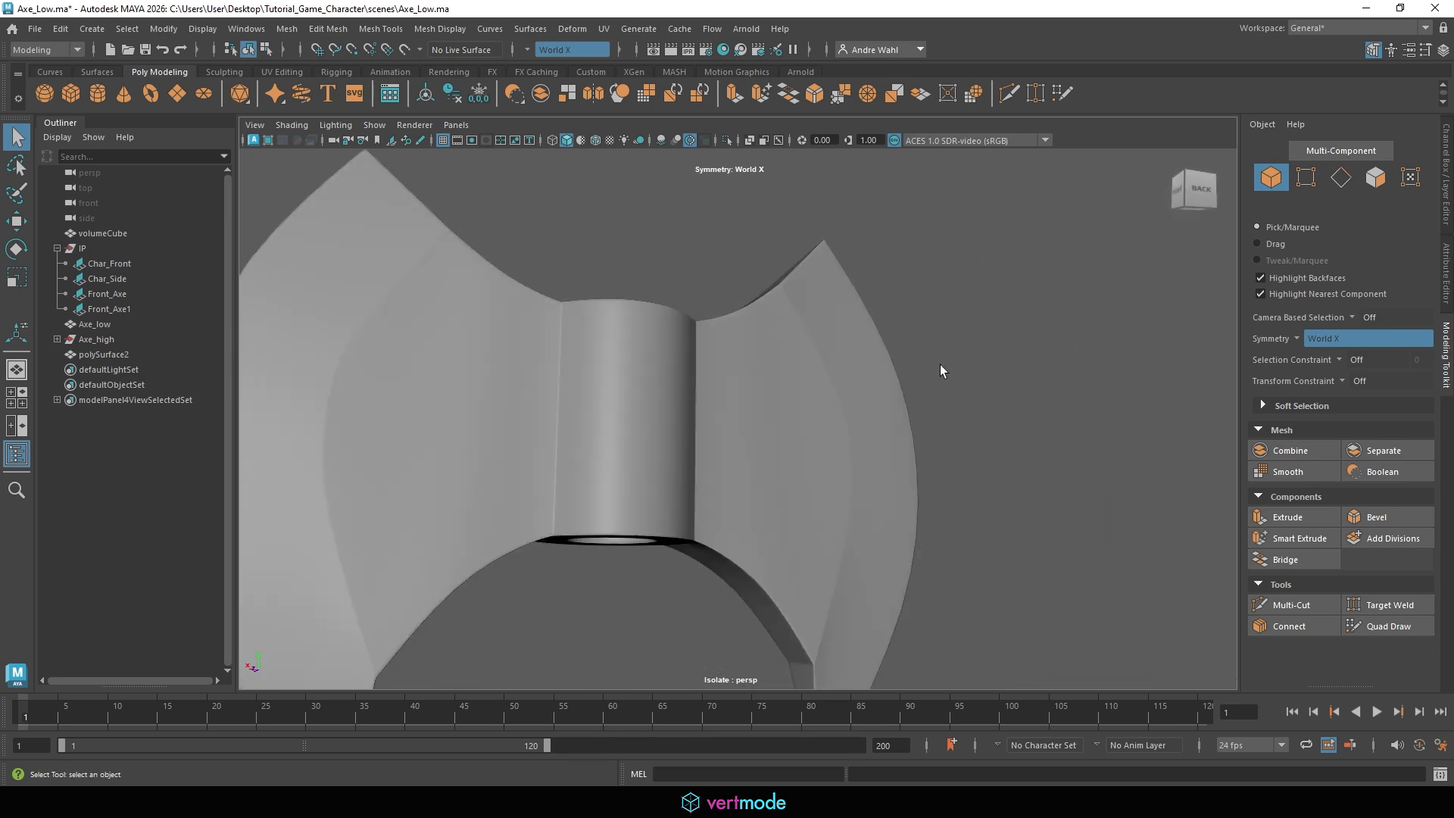
{"action": "scroll", "coordinate": [942, 369], "scroll_direction": "down", "scroll_amount": 4}
{"action": "left_click_drag", "start_coordinate": [772, 316], "coordinate": [688, 355], "text": "alt"}
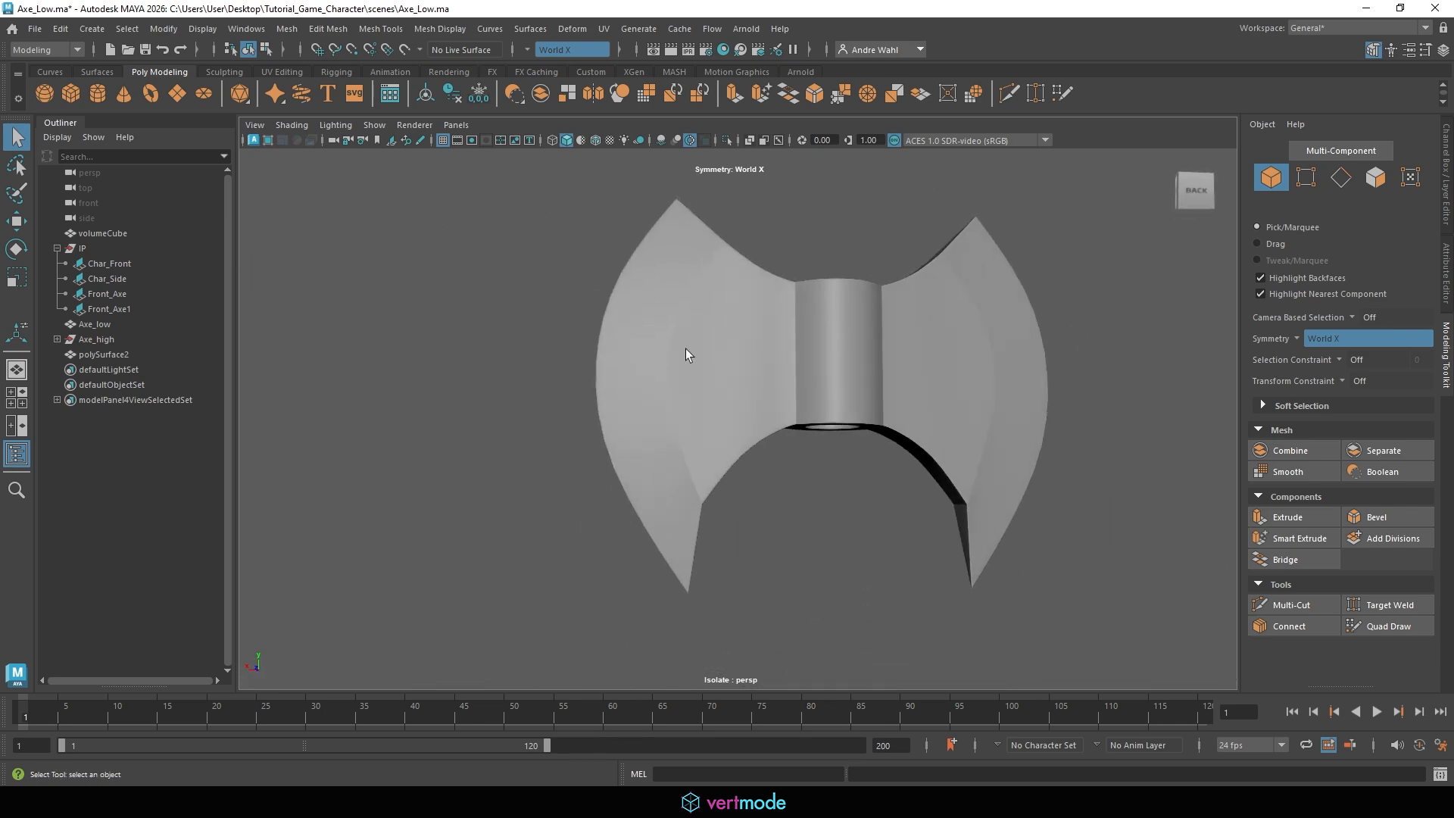
{"action": "left_click", "coordinate": [727, 140]}
{"action": "scroll", "coordinate": [937, 328], "scroll_direction": "down", "scroll_amount": 5}
{"action": "left_click_drag", "start_coordinate": [938, 328], "coordinate": [932, 530], "text": "alt"}
{"action": "scroll", "coordinate": [1104, 493], "scroll_direction": "up", "scroll_amount": 5}
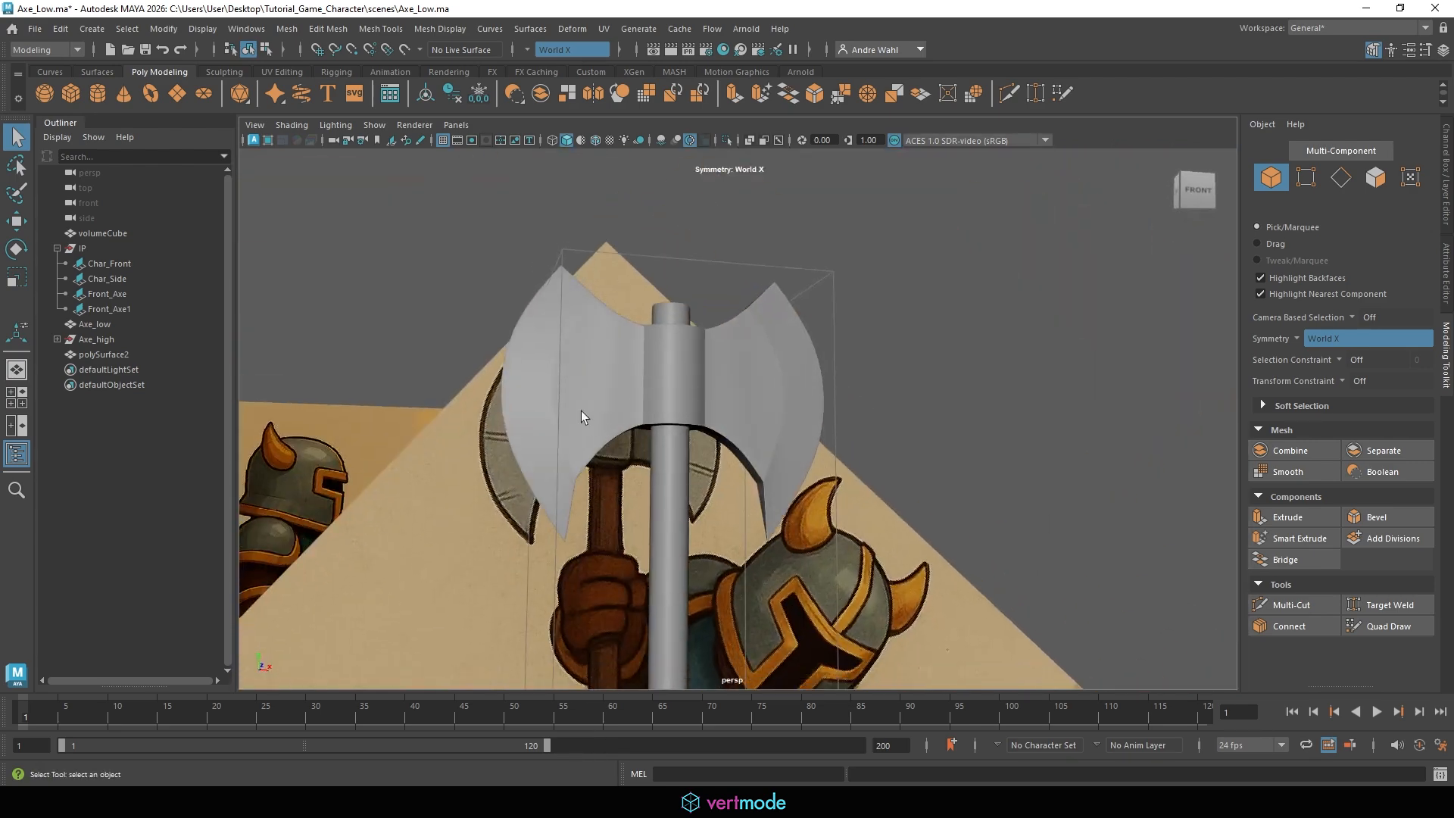
Compare the axe head's unsmoothed and smoothed shapes with the reference image in the front view.
{"action": "left_click", "coordinate": [581, 410]}
{"action": "key", "text": "space"}
{"action": "key", "text": "space"}
{"action": "right_click_drag", "start_coordinate": [509, 466], "coordinate": [709, 391], "text": "alt"}
{"action": "middle_click_drag", "start_coordinate": [708, 391], "coordinate": [717, 508], "text": "alt"}
{"action": "key", "text": "1"}
{"action": "key", "text": "3"}
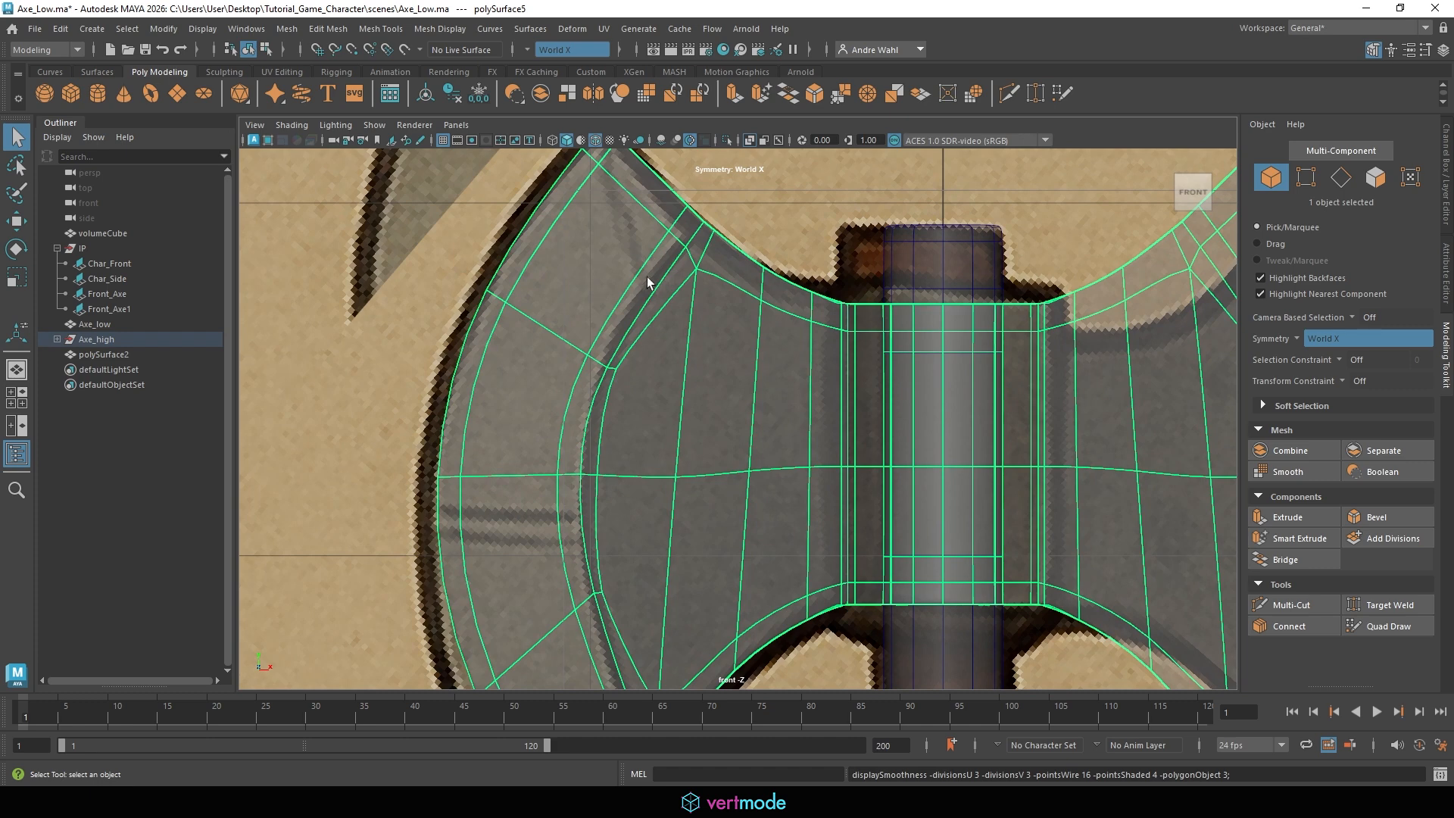
{"action": "key", "text": "1"}
{"action": "key", "text": "3"}
{"action": "left_click_drag", "start_coordinate": [629, 287], "coordinate": [641, 342], "text": "alt"}
{"action": "right_click_drag", "start_coordinate": [642, 343], "coordinate": [769, 325], "text": "alt"}
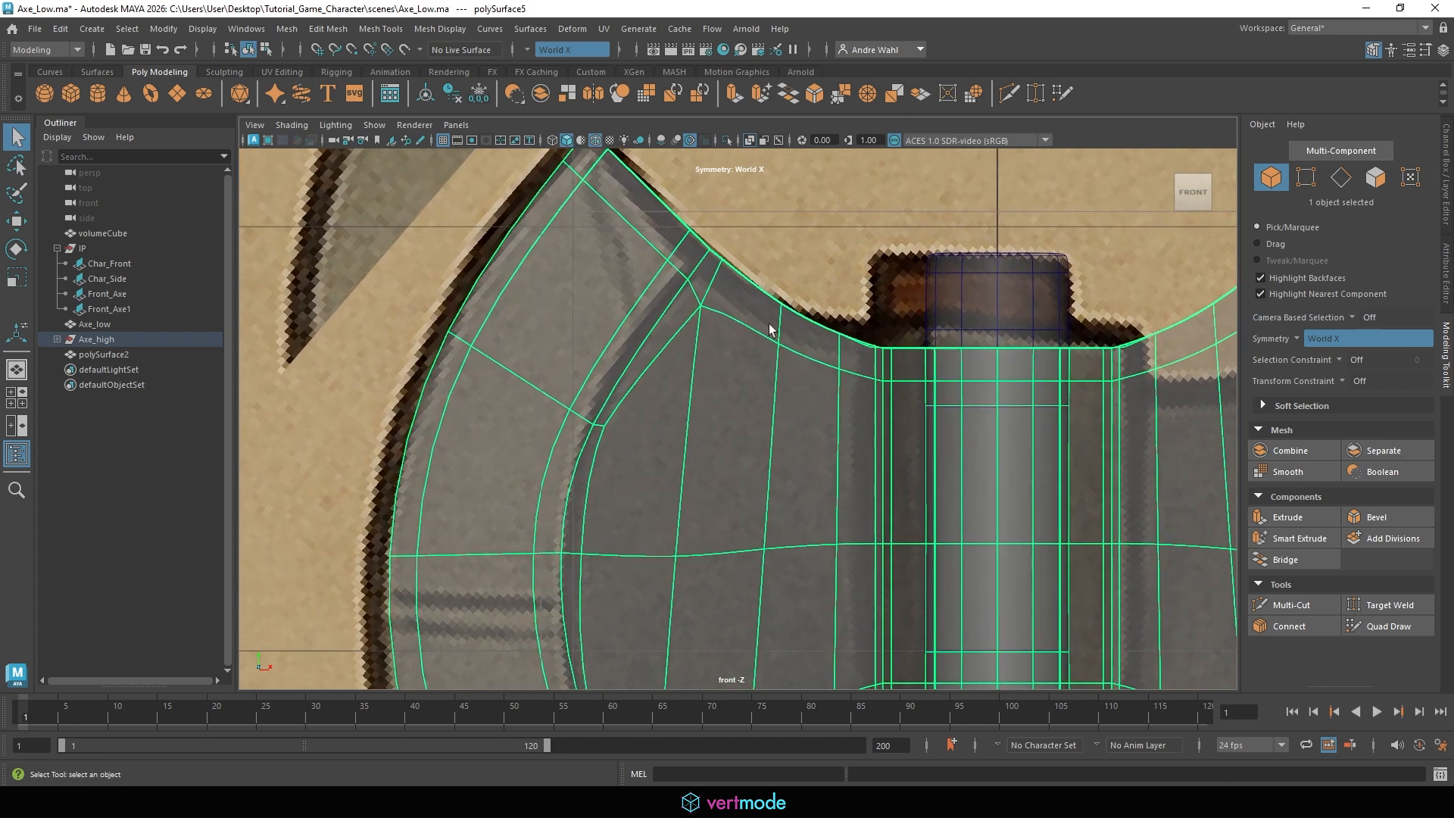
{"action": "key", "text": "1"}
{"action": "key", "text": "3"}
{"action": "left_click", "coordinate": [861, 351]}
{"action": "key", "text": "space"}
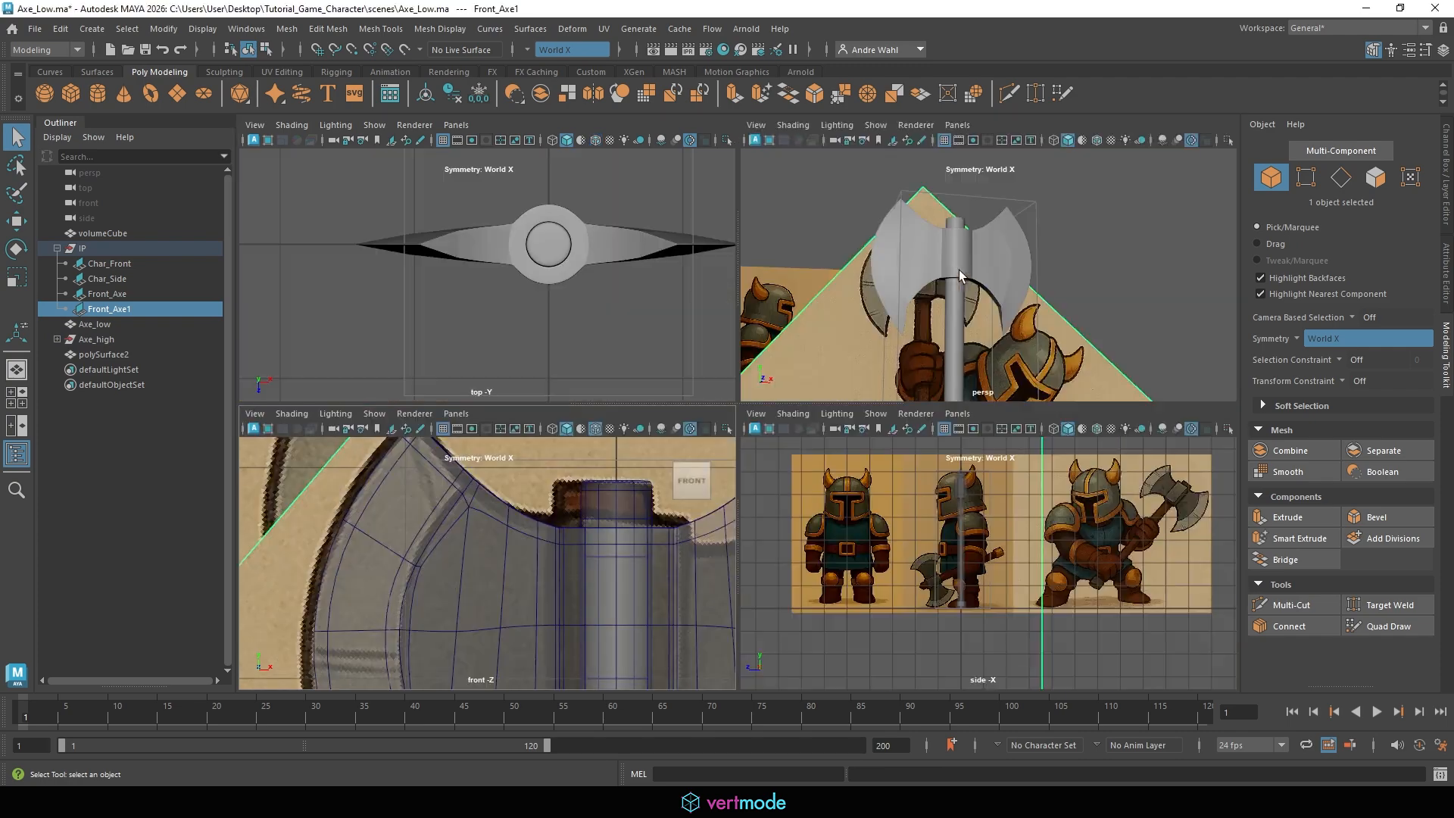
Compare the axe head with and without smooth preview in the perspective view.
{"action": "key", "text": "space"}
{"action": "left_click_drag", "start_coordinate": [961, 262], "coordinate": [779, 347], "text": "alt"}
{"action": "left_click", "coordinate": [783, 342]}
{"action": "key", "text": "1"}
{"action": "key", "text": "3"}
{"action": "left_click", "coordinate": [266, 205]}
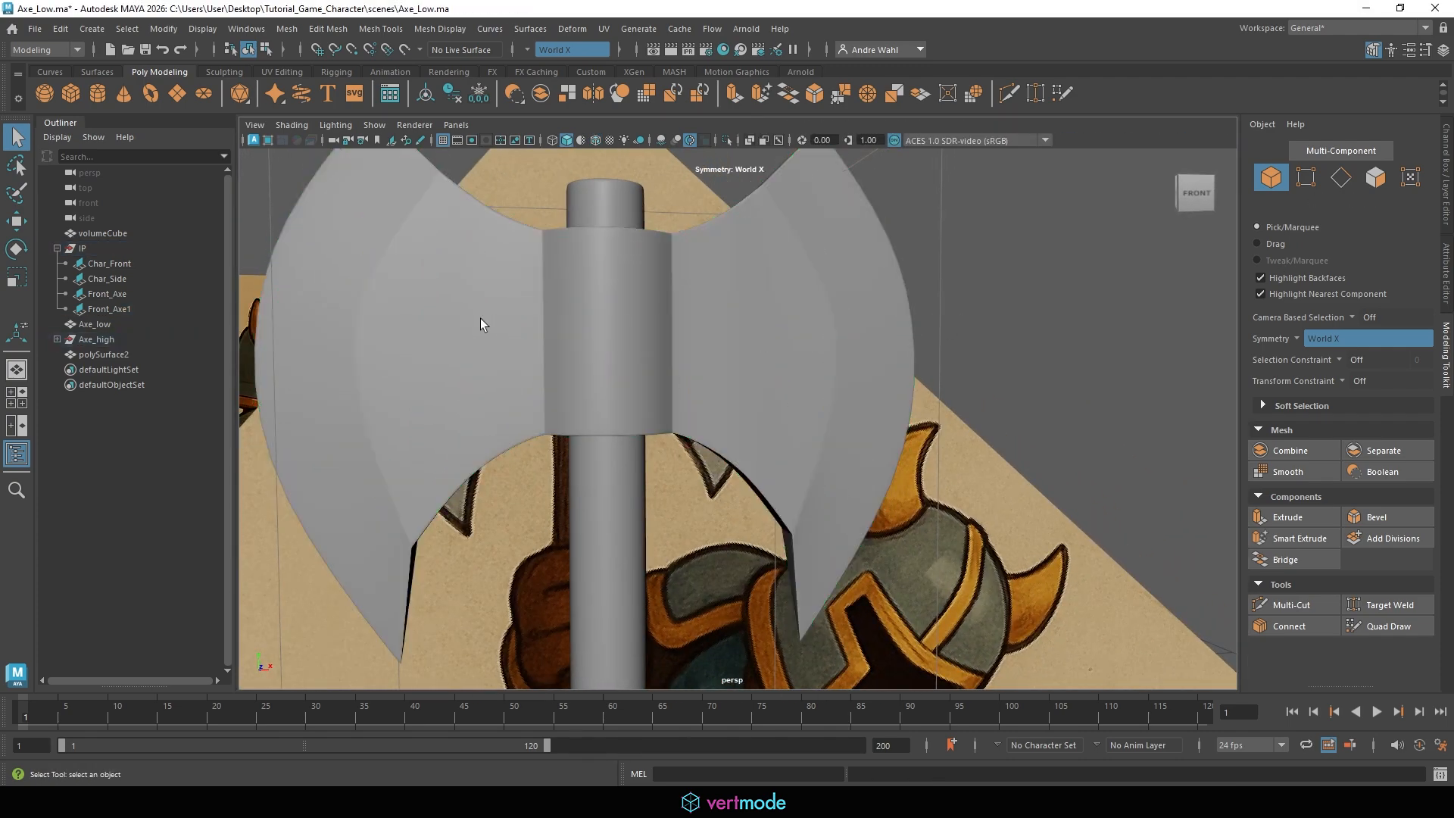
{"action": "middle_click_drag", "start_coordinate": [480, 318], "coordinate": [566, 409], "text": "alt"}
{"action": "left_click_drag", "start_coordinate": [566, 409], "coordinate": [578, 439], "text": "alt"}
Check the smoothed blades and their lower tips against the front reference, and review the whole axe in perspective.
{"action": "key", "text": "space"}
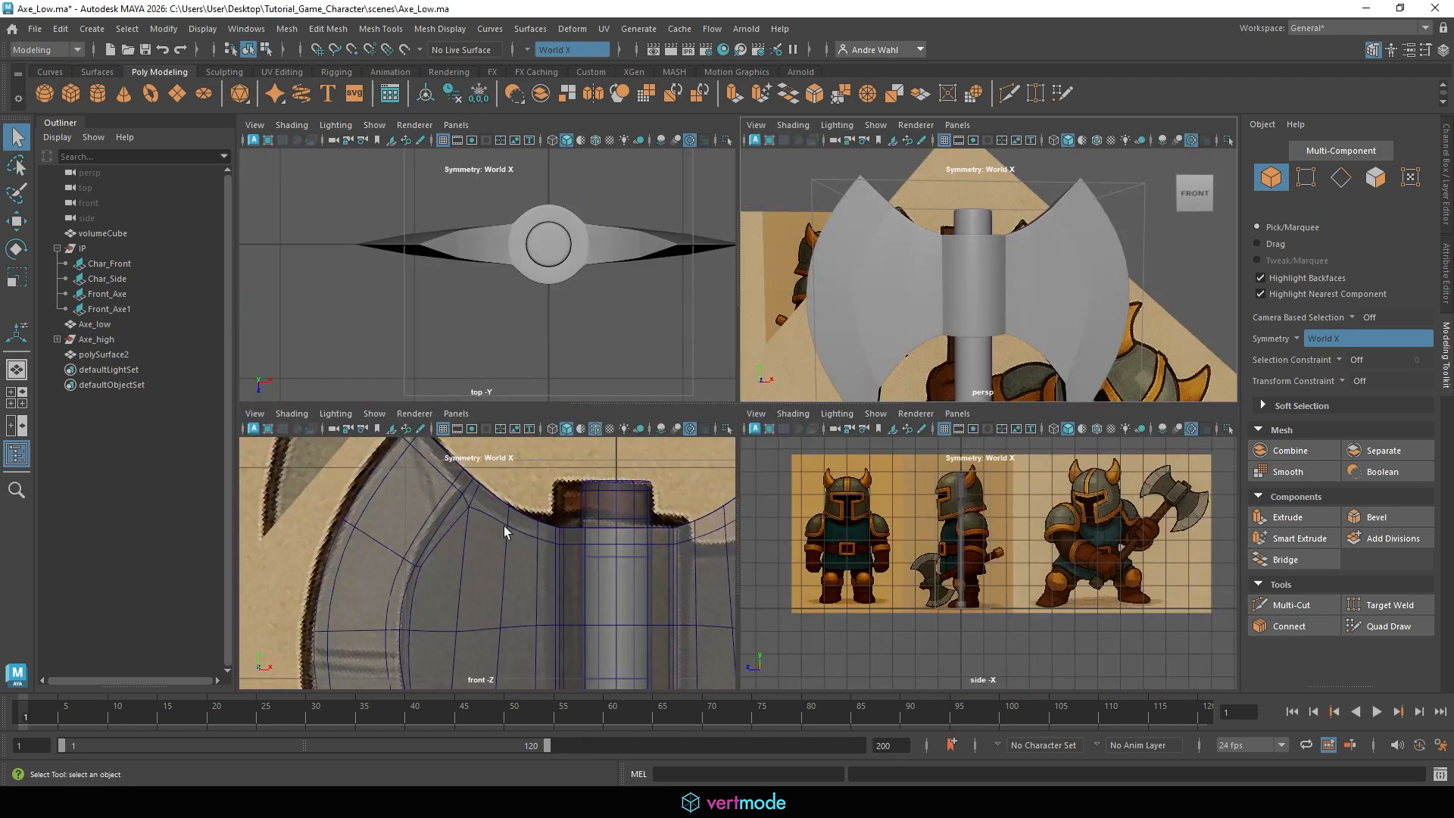
{"action": "key", "text": "space"}
{"action": "left_click", "coordinate": [683, 458]}
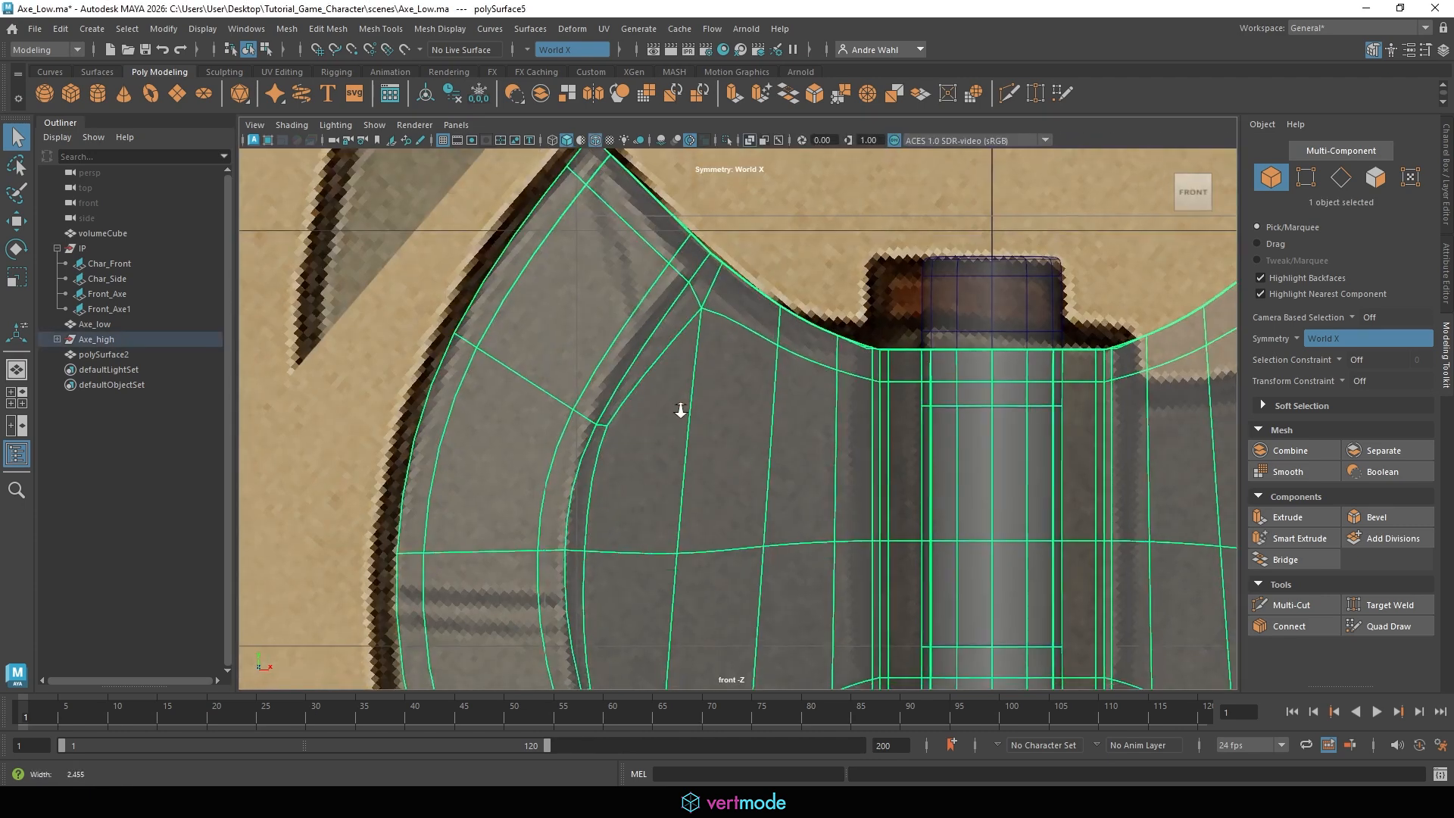
{"action": "middle_click_drag", "start_coordinate": [682, 409], "coordinate": [531, 229], "text": "alt"}
{"action": "scroll", "coordinate": [530, 378], "scroll_direction": "down", "scroll_amount": 3}
{"action": "key", "text": "space"}
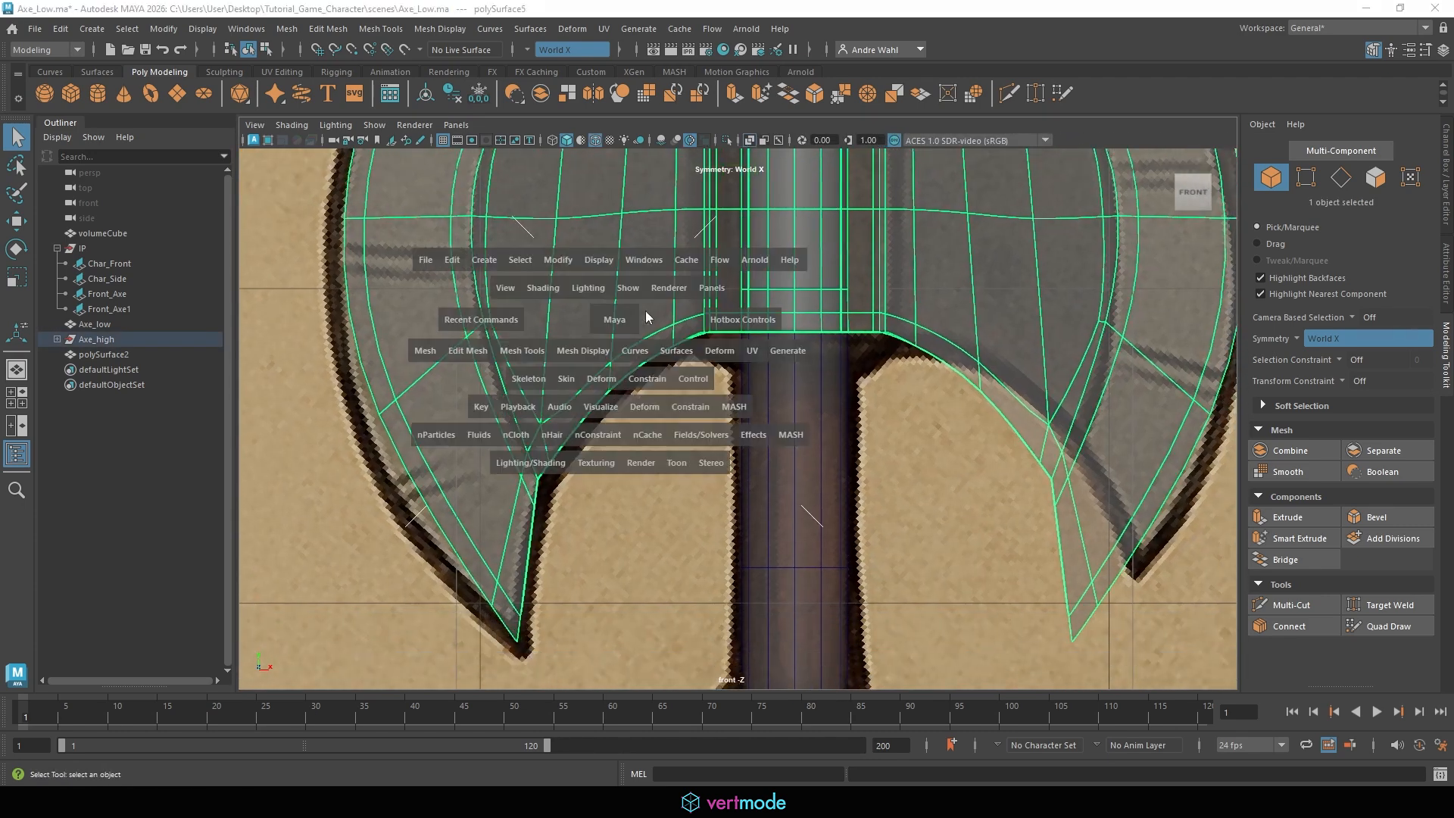
{"action": "key", "text": "space"}
{"action": "left_click", "coordinate": [1094, 281]}
{"action": "left_click_drag", "start_coordinate": [1045, 285], "coordinate": [742, 340], "text": "alt"}
{"action": "scroll", "coordinate": [667, 466], "scroll_direction": "up", "scroll_amount": 5}
{"action": "left_click_drag", "start_coordinate": [667, 466], "coordinate": [682, 394], "text": "alt"}
{"action": "scroll", "coordinate": [724, 411], "scroll_direction": "down", "scroll_amount": 3}
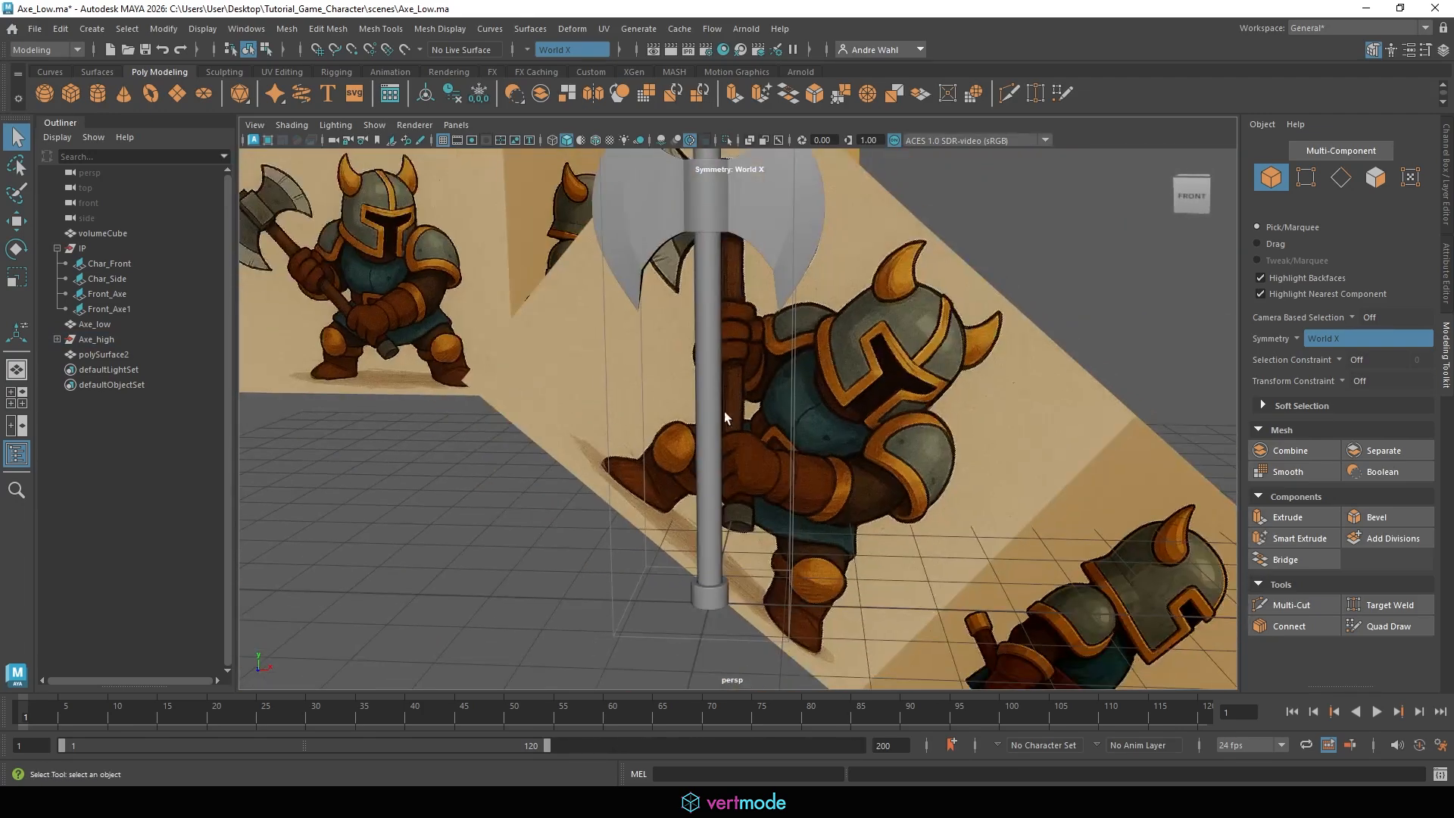
Frame the axe handle and switch it to unsmoothed display.
{"action": "left_click", "coordinate": [702, 410]}
{"action": "key", "text": "f"}
{"action": "left_click_drag", "start_coordinate": [692, 338], "coordinate": [671, 448], "text": "alt"}
{"action": "key", "text": "1"}
{"action": "left_click", "coordinate": [512, 568]}
{"action": "right_click_drag", "start_coordinate": [659, 455], "coordinate": [853, 419], "text": "alt"}
{"action": "left_click_drag", "start_coordinate": [853, 419], "coordinate": [843, 389], "text": "alt"}
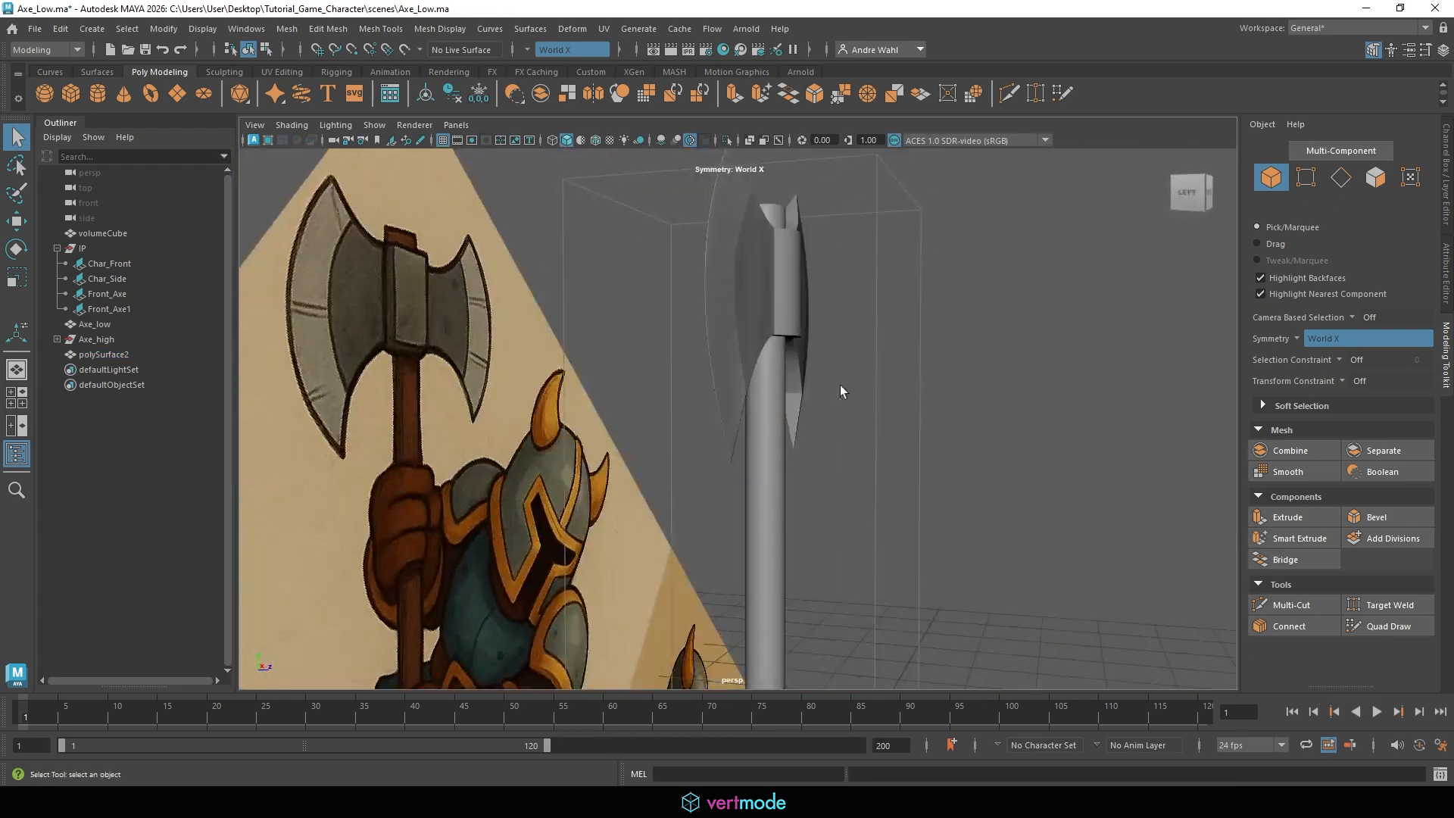
Make the LowPoly layer visible and isolate the low-poly axe.
{"action": "left_click", "coordinate": [1443, 50]}
{"action": "left_click", "coordinate": [1257, 467]}
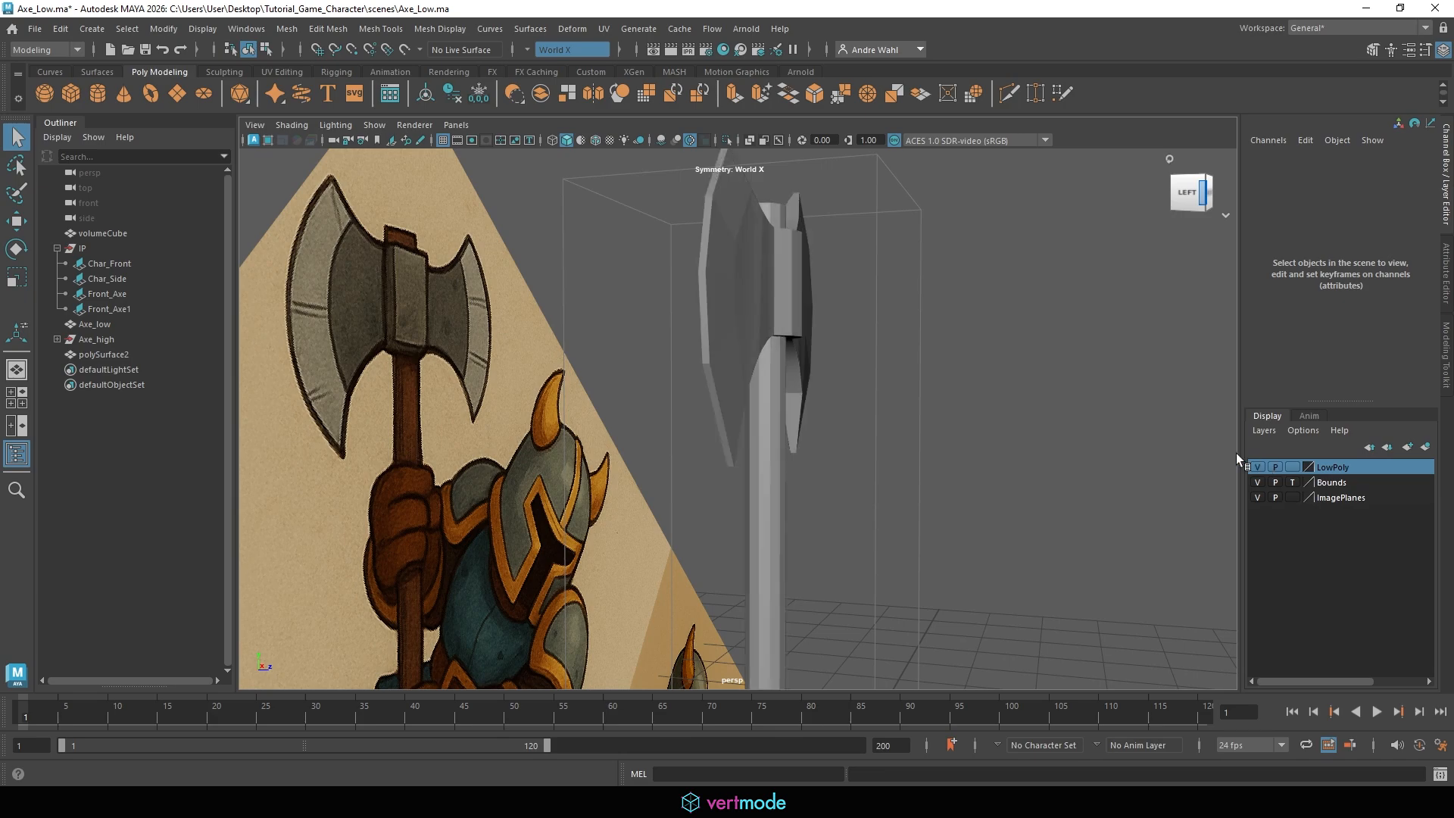
{"action": "left_click_drag", "start_coordinate": [1236, 453], "coordinate": [887, 331], "text": "alt"}
{"action": "left_click", "coordinate": [851, 389]}
{"action": "left_click", "coordinate": [725, 141]}
{"action": "left_click_drag", "start_coordinate": [753, 261], "coordinate": [975, 339], "text": "alt"}
{"action": "right_click_drag", "start_coordinate": [974, 338], "coordinate": [1280, 428], "text": "alt"}
{"action": "left_click_drag", "start_coordinate": [896, 379], "coordinate": [826, 390], "text": "alt"}
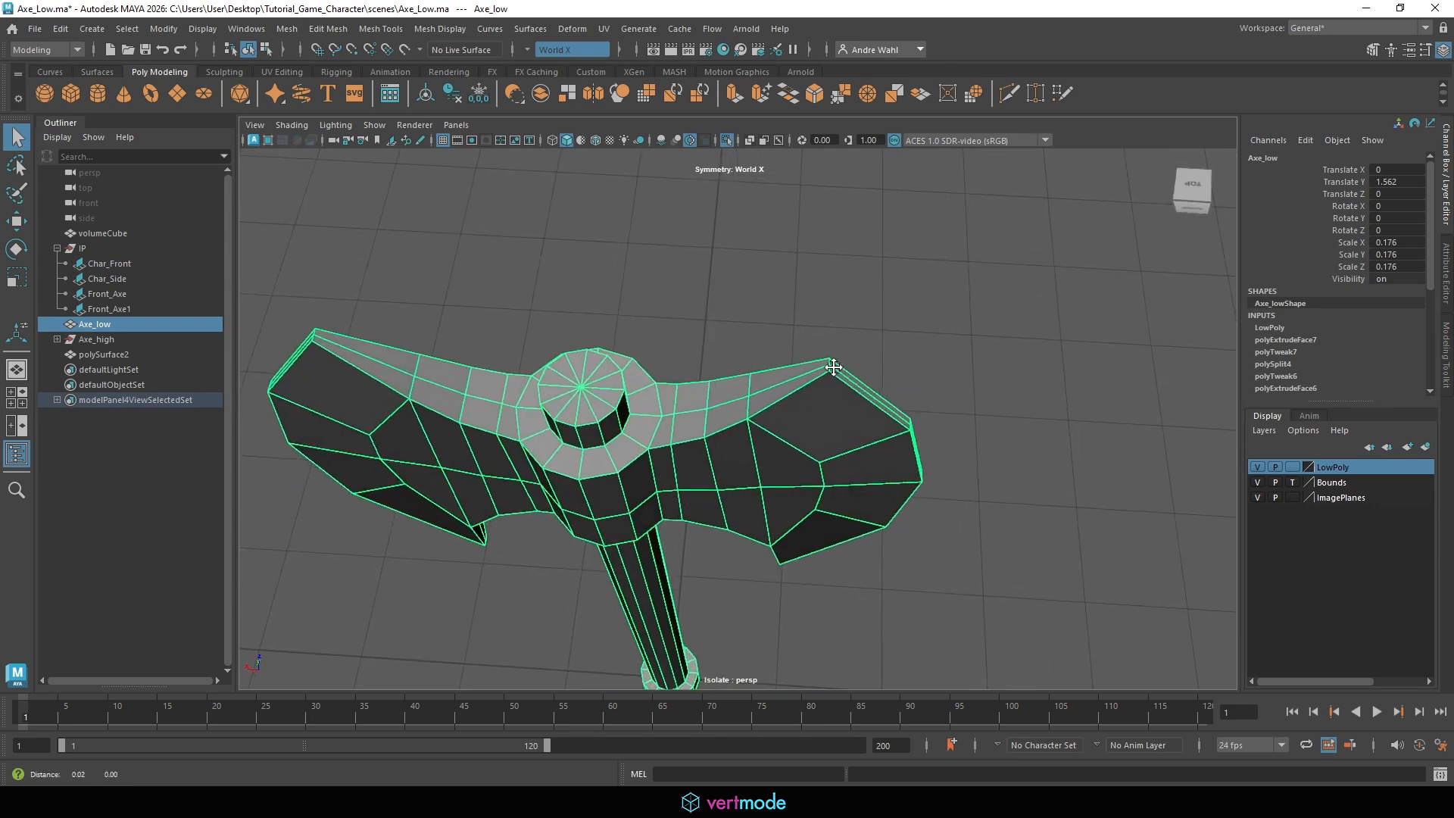
Merge the vertices at the blades' upper tips into single points with symmetric Target Weld.
{"action": "right_click_drag", "start_coordinate": [826, 390], "coordinate": [833, 342], "text": "alt"}
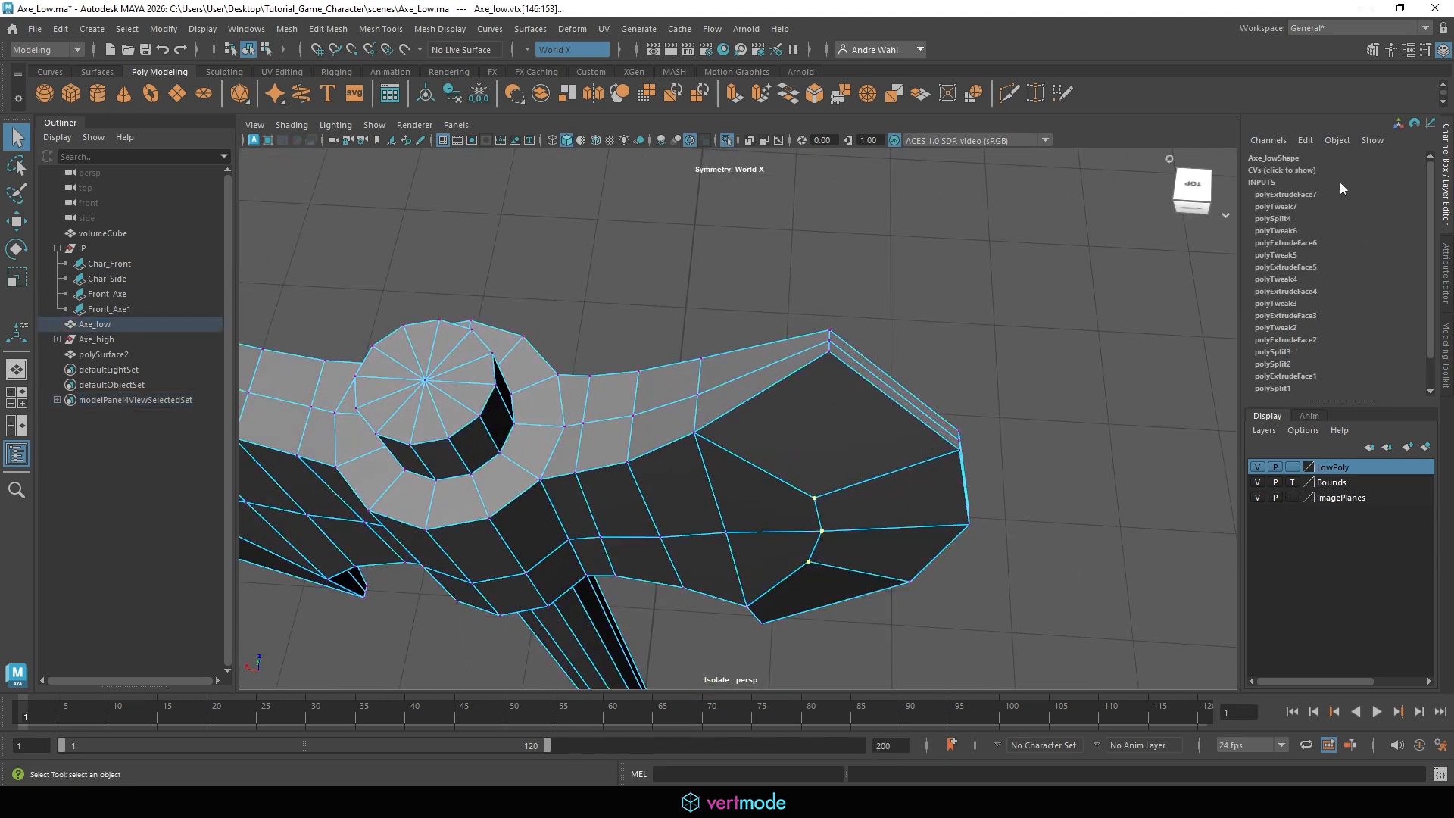
{"action": "left_click", "coordinate": [1372, 50]}
{"action": "left_click", "coordinate": [1386, 604]}
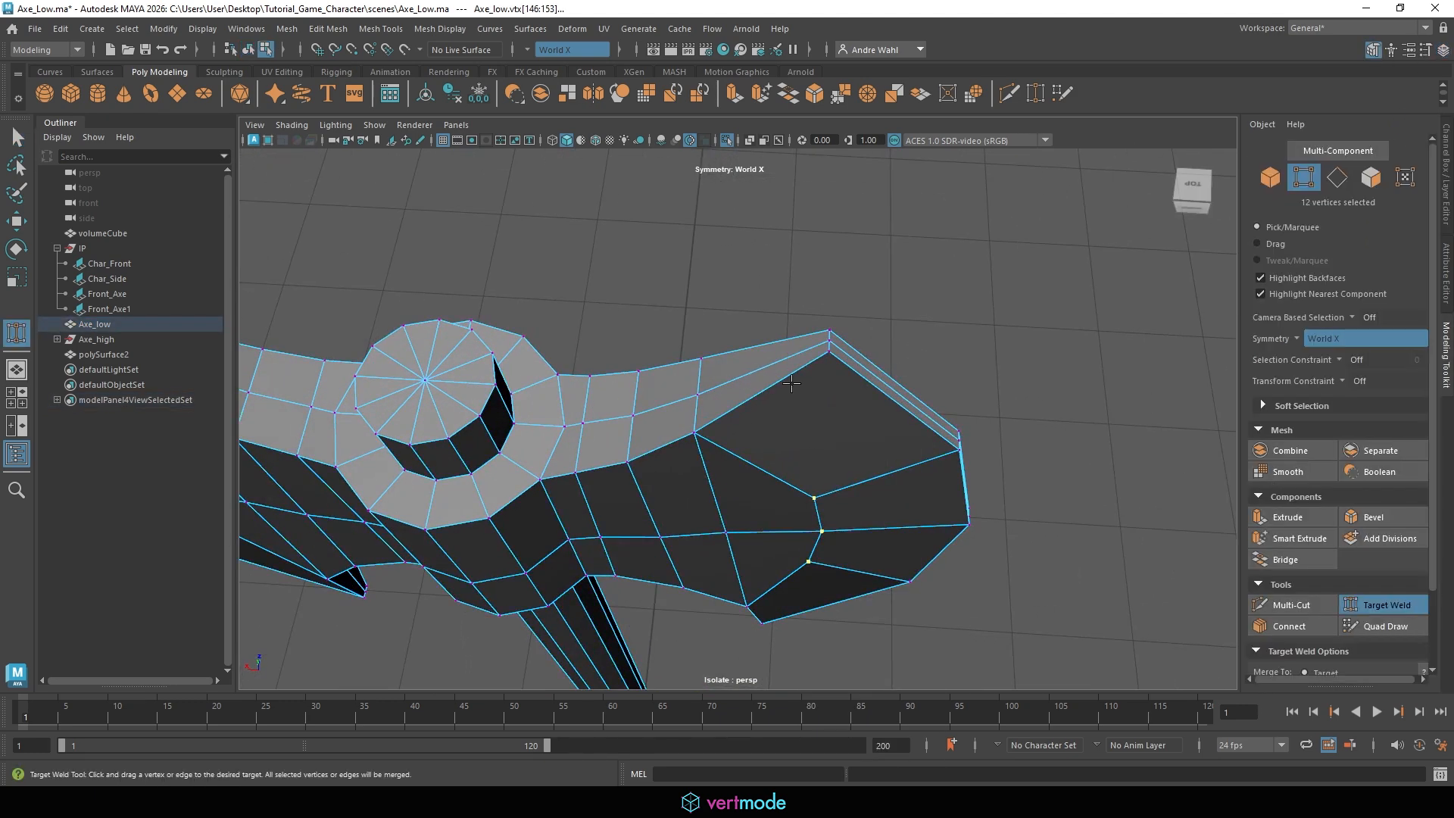
{"action": "left_click", "coordinate": [831, 339]}
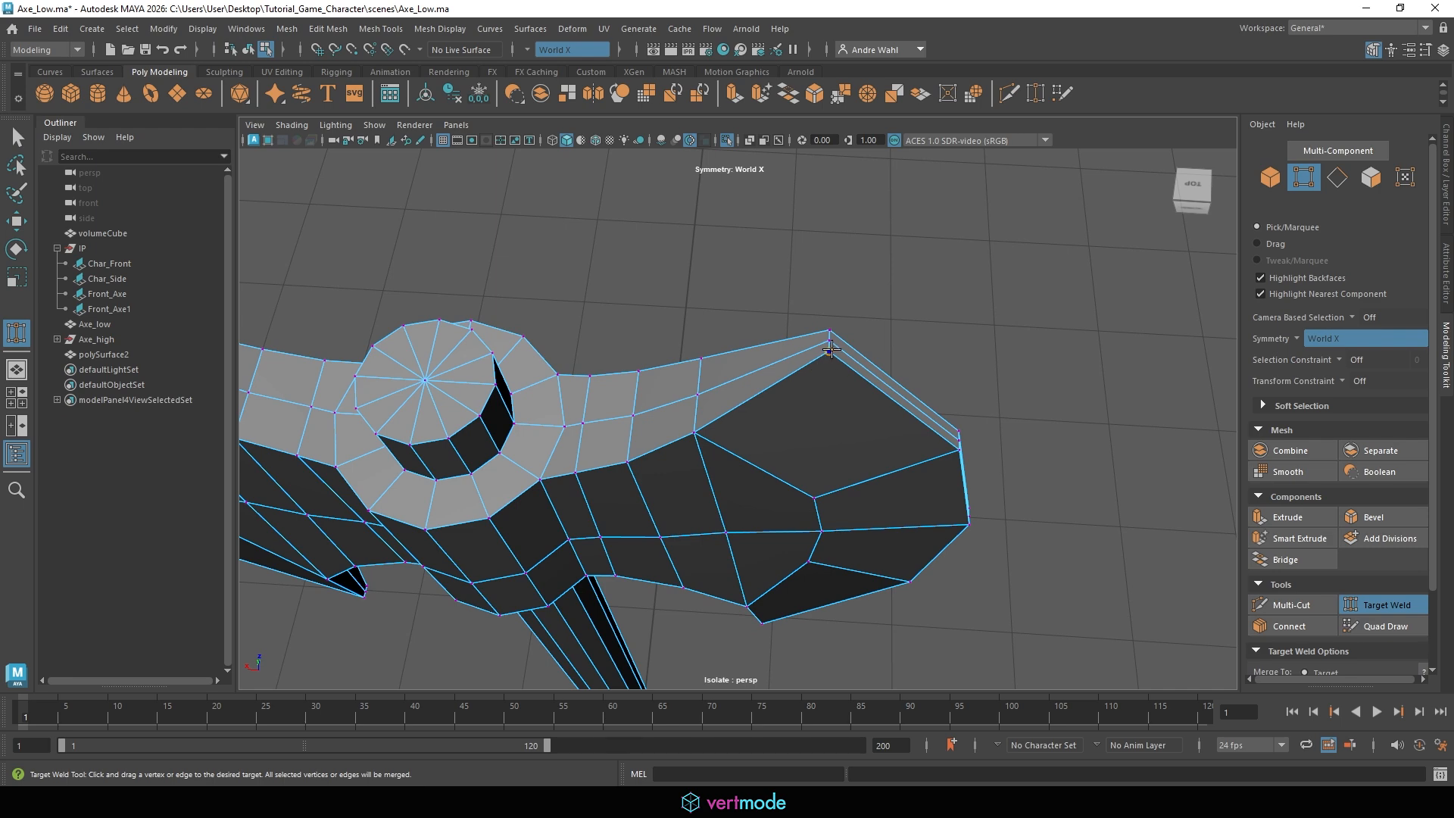
{"action": "scroll", "coordinate": [873, 393], "scroll_direction": "down", "scroll_amount": 3}
{"action": "left_click_drag", "start_coordinate": [873, 393], "coordinate": [671, 485], "text": "alt"}
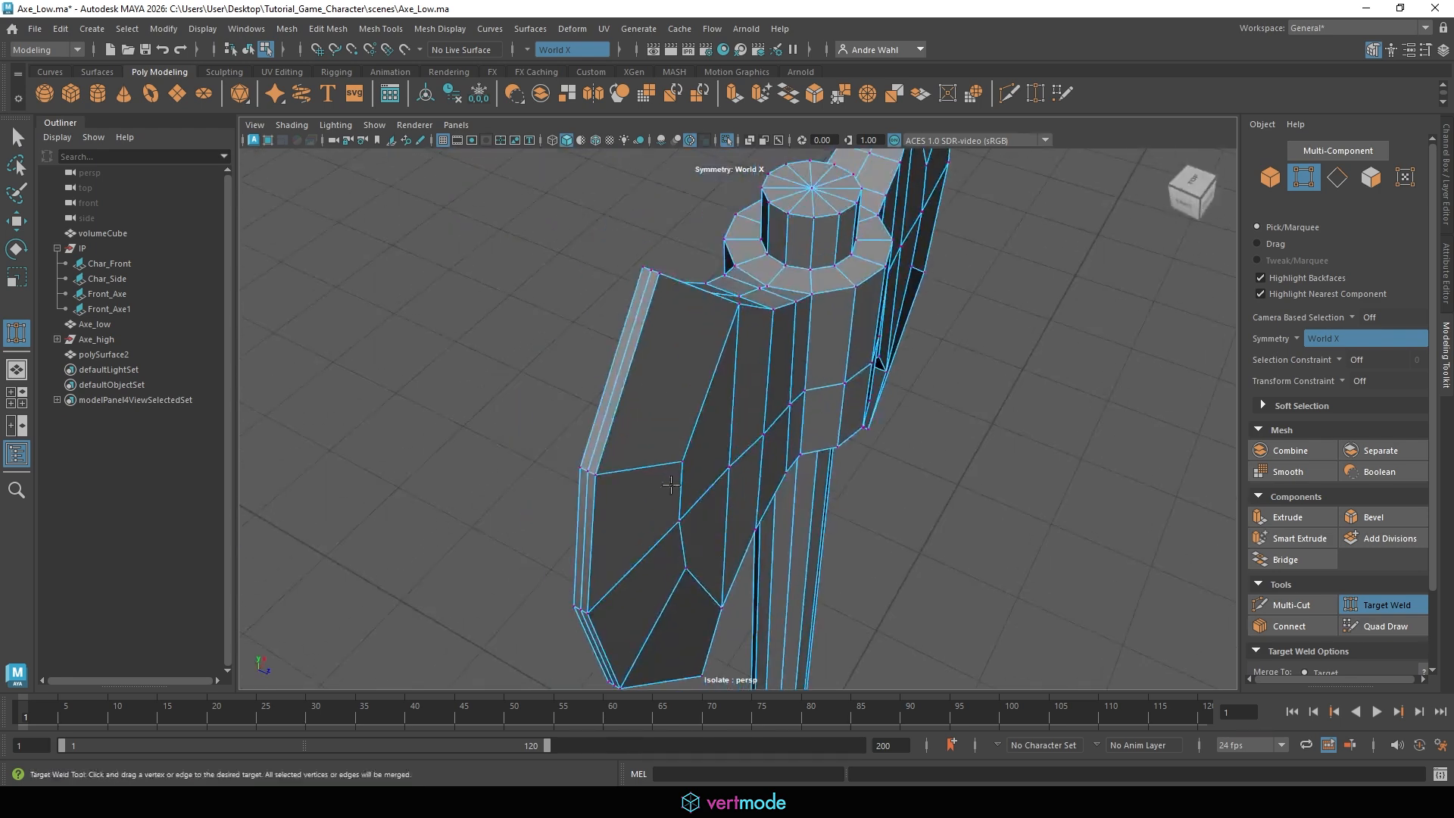
{"action": "scroll", "coordinate": [577, 287], "scroll_direction": "up", "scroll_amount": 3}
{"action": "mouse_move", "coordinate": [577, 286]}
{"action": "left_mouse_down", "text": "alt"}
{"action": "mouse_move", "coordinate": [569, 388]}
{"action": "mouse_move", "coordinate": [567, 371]}
{"action": "left_mouse_up", "text": "alt"}
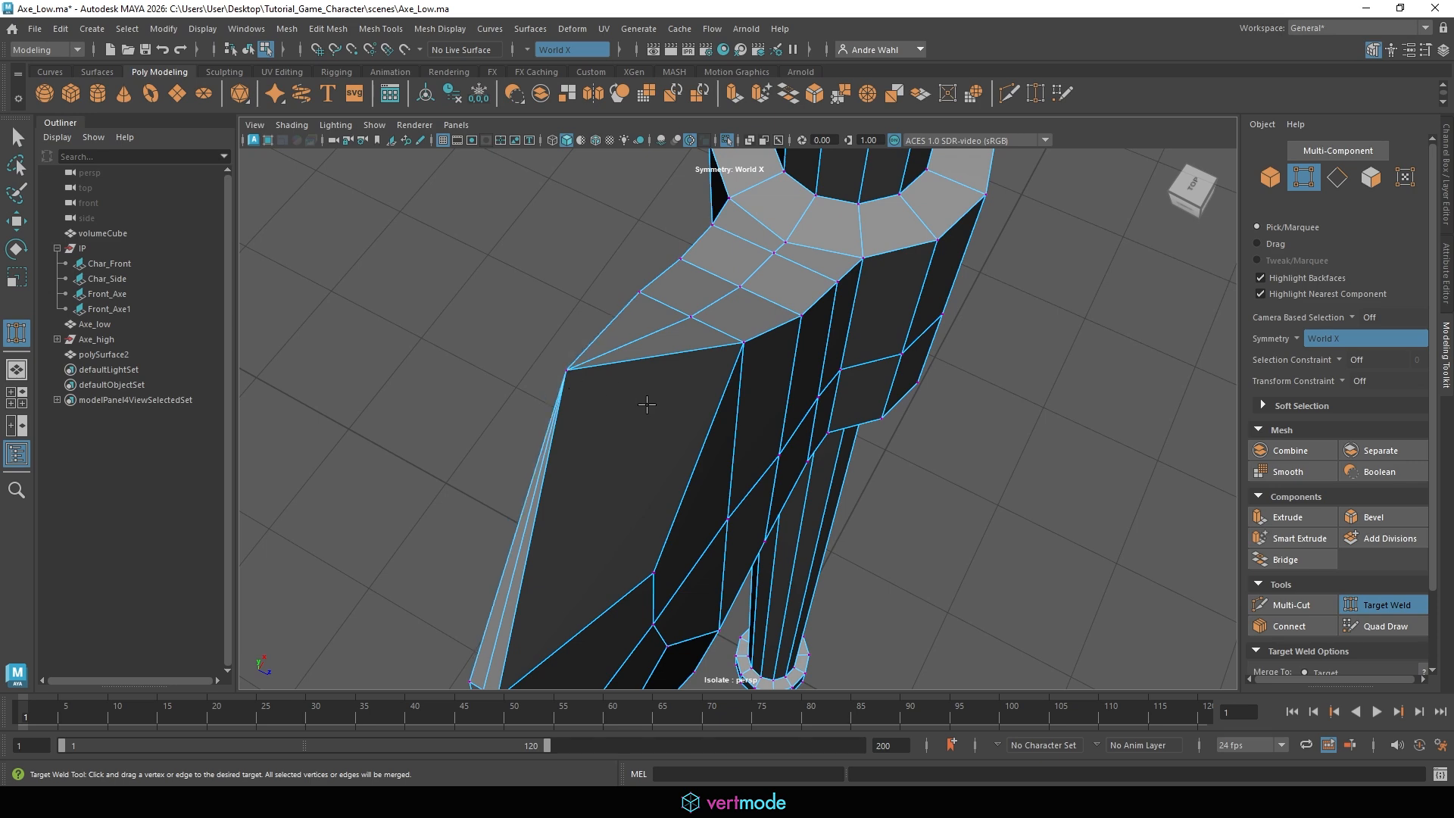
Weld the remaining vertices along the low-poly blades' cutting edges and lower tips into single sharp edges.
{"action": "left_click_drag", "start_coordinate": [646, 406], "coordinate": [412, 474], "text": "alt"}
{"action": "middle_click_drag", "start_coordinate": [412, 474], "coordinate": [469, 659], "text": "alt"}
{"action": "scroll", "coordinate": [454, 617], "scroll_direction": "down", "scroll_amount": 4}
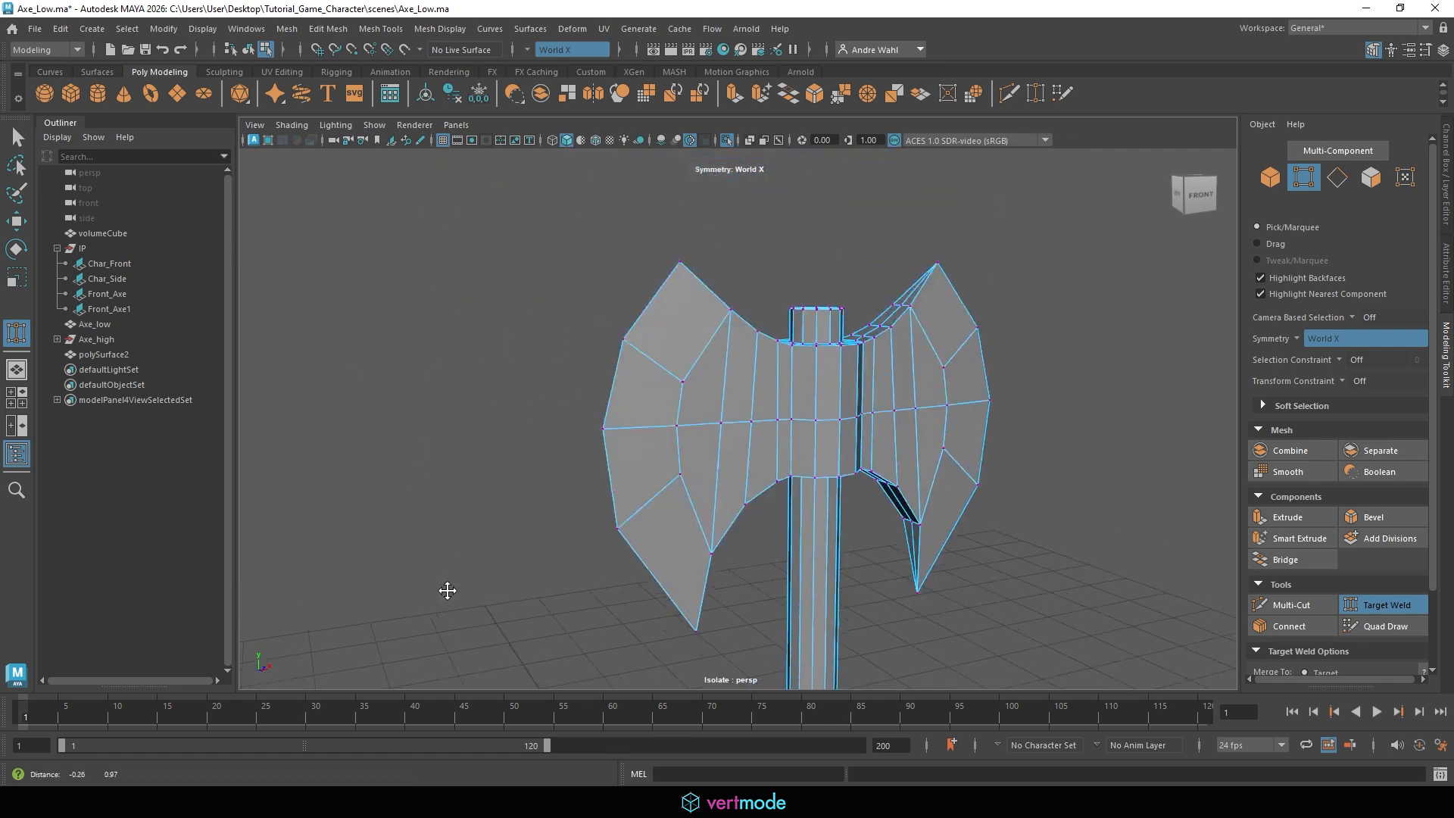
{"action": "left_click_drag", "start_coordinate": [701, 373], "coordinate": [583, 496], "text": "alt"}
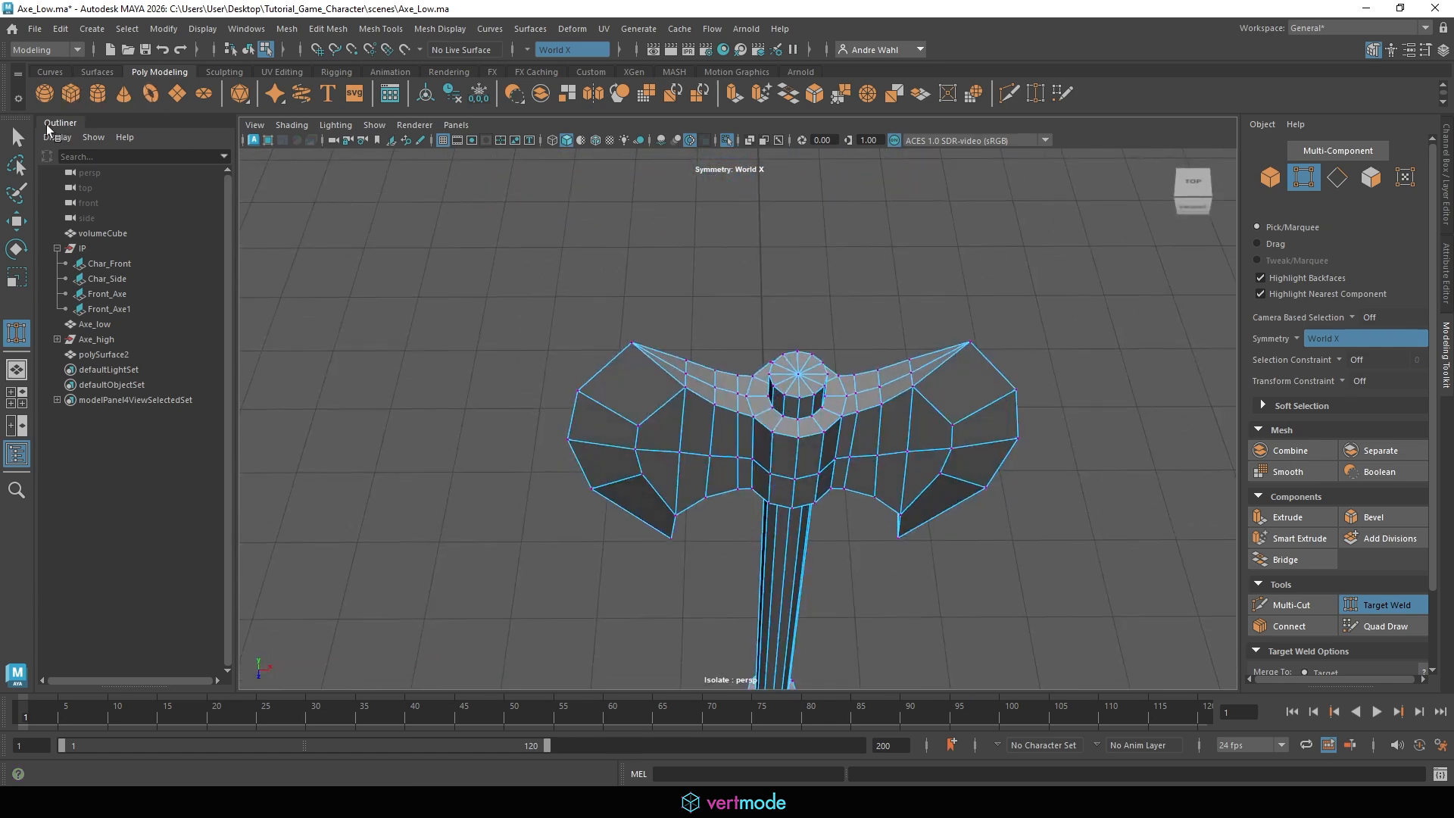
Return the low-poly axe to object mode and show the whole scene again.
{"action": "key", "text": "q"}
{"action": "right_click_drag", "start_coordinate": [767, 370], "coordinate": [901, 274]}
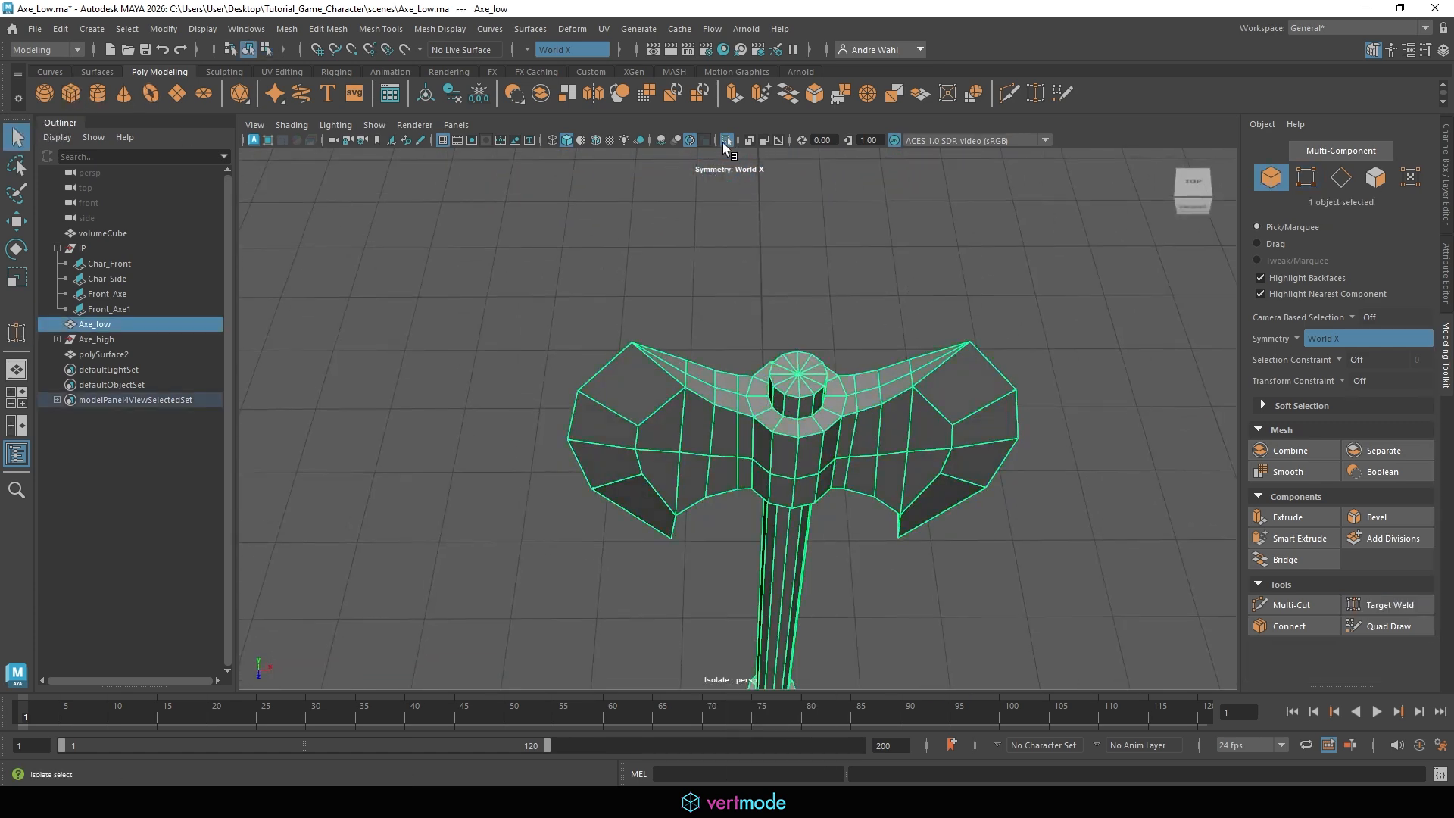
{"action": "left_click", "coordinate": [723, 143]}
{"action": "left_click_drag", "start_coordinate": [805, 348], "coordinate": [824, 265], "text": "alt"}
{"action": "left_click", "coordinate": [815, 418]}
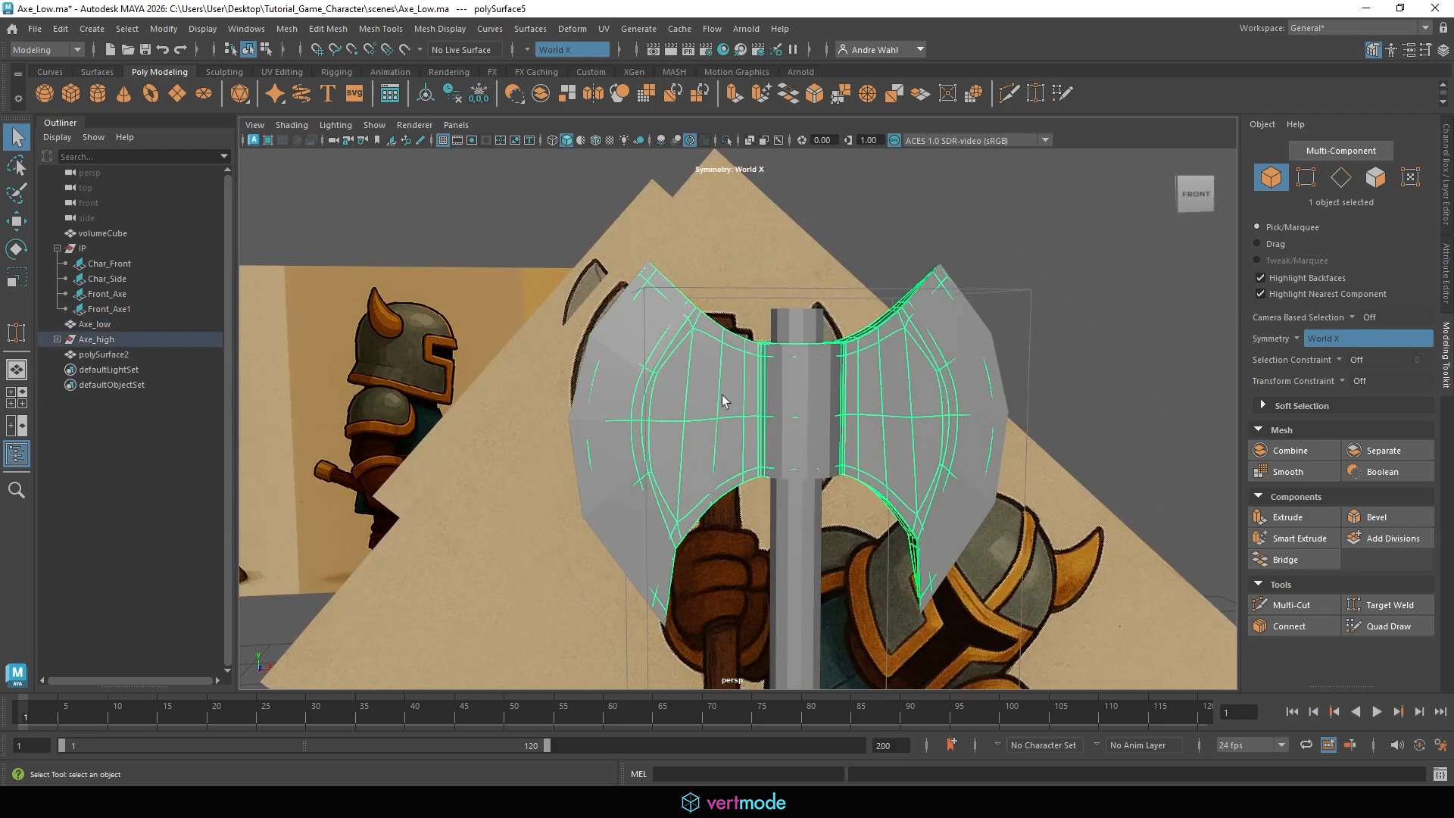
Select the low-poly axe and compare its blade outlines with the high-poly head and reference in the front view.
{"action": "left_click", "coordinate": [622, 339]}
{"action": "key", "text": "space"}
{"action": "key", "text": "space"}
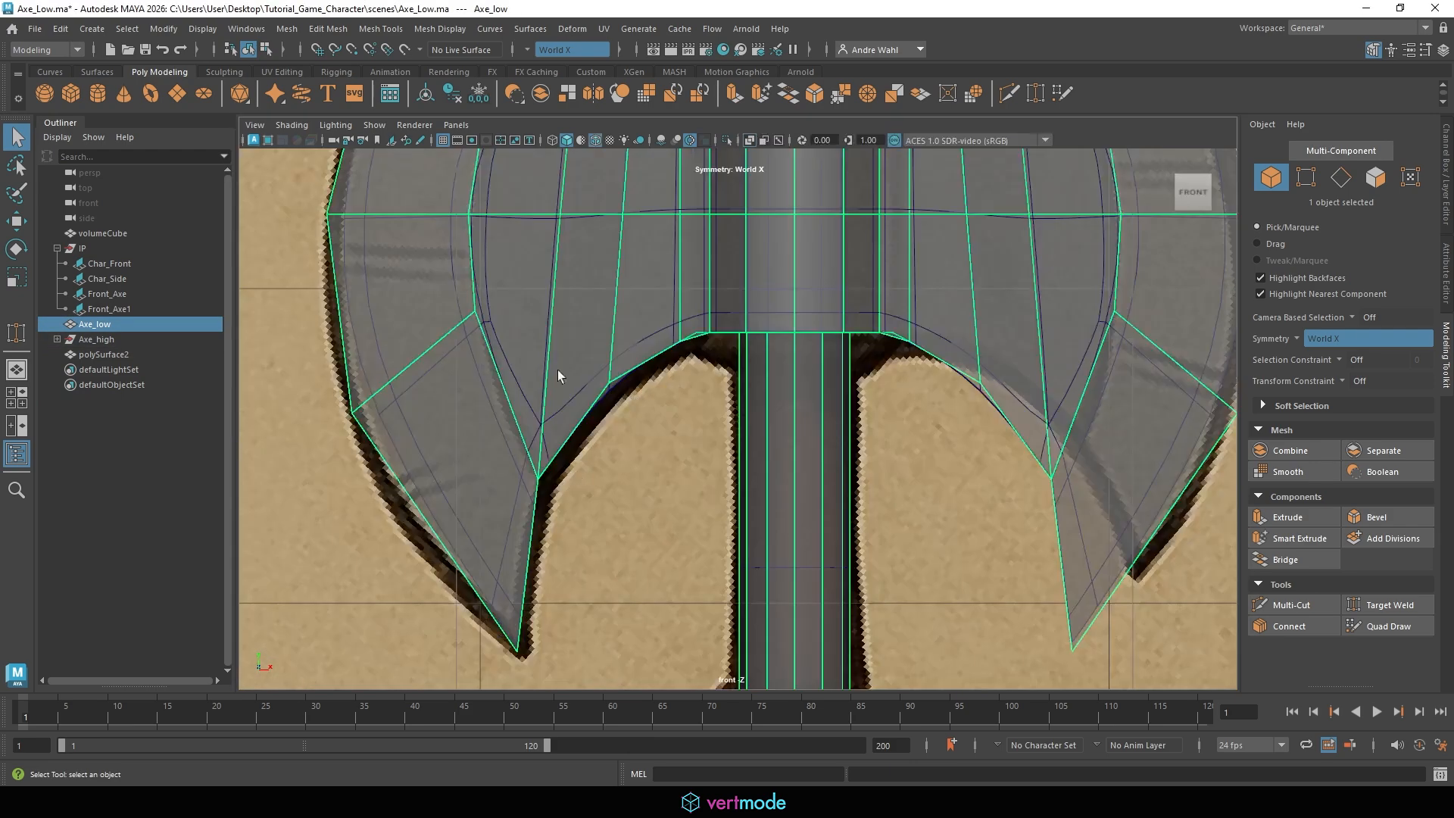
{"action": "right_click_drag", "start_coordinate": [633, 368], "coordinate": [458, 295], "text": "alt"}
{"action": "middle_click_drag", "start_coordinate": [520, 237], "coordinate": [562, 442], "text": "alt"}
{"action": "right_click_drag", "start_coordinate": [674, 432], "coordinate": [887, 420], "text": "alt"}
{"action": "middle_click_drag", "start_coordinate": [475, 377], "coordinate": [581, 297], "text": "alt"}
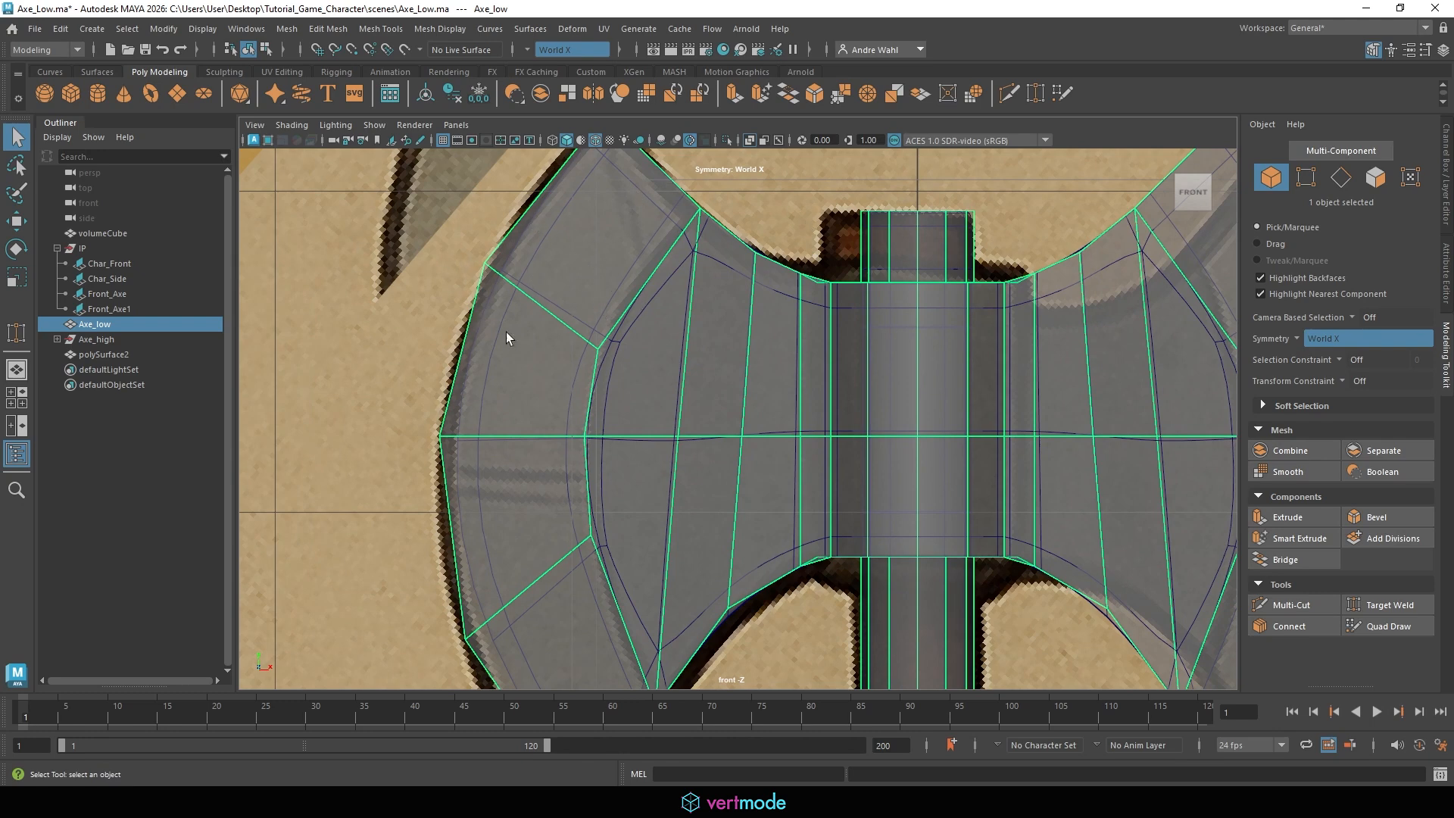
Select the upper diagonal, middle and lower diagonal edges spanning the cutting bands on both sides of the low-poly blades.
{"action": "right_click_drag", "start_coordinate": [607, 266], "coordinate": [617, 406], "text": "alt"}
{"action": "middle_click_drag", "start_coordinate": [616, 406], "coordinate": [584, 318], "text": "alt"}
{"action": "right_click_drag", "start_coordinate": [584, 318], "coordinate": [604, 359], "text": "alt"}
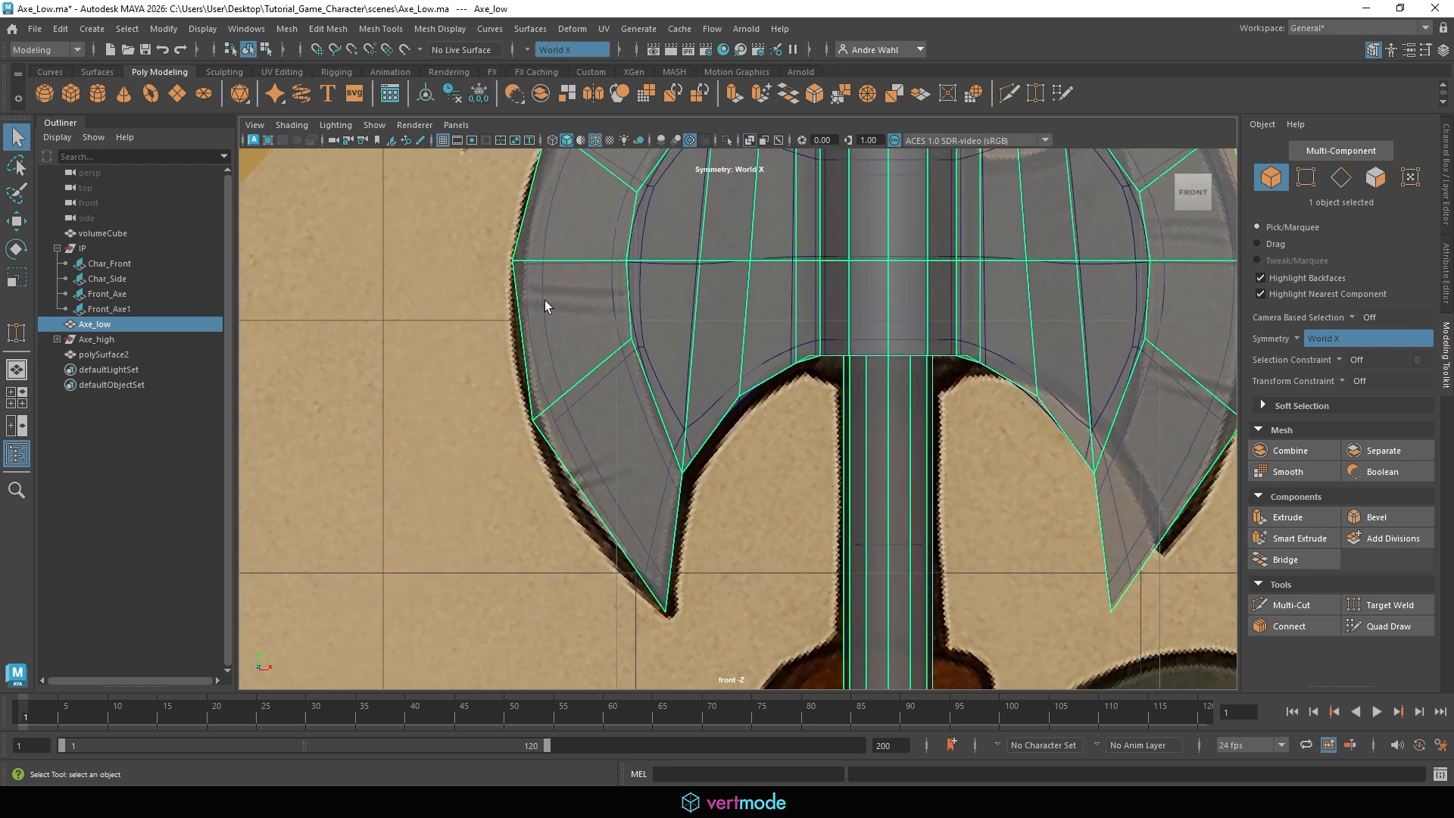
{"action": "middle_click_drag", "start_coordinate": [543, 300], "coordinate": [537, 501], "text": "alt"}
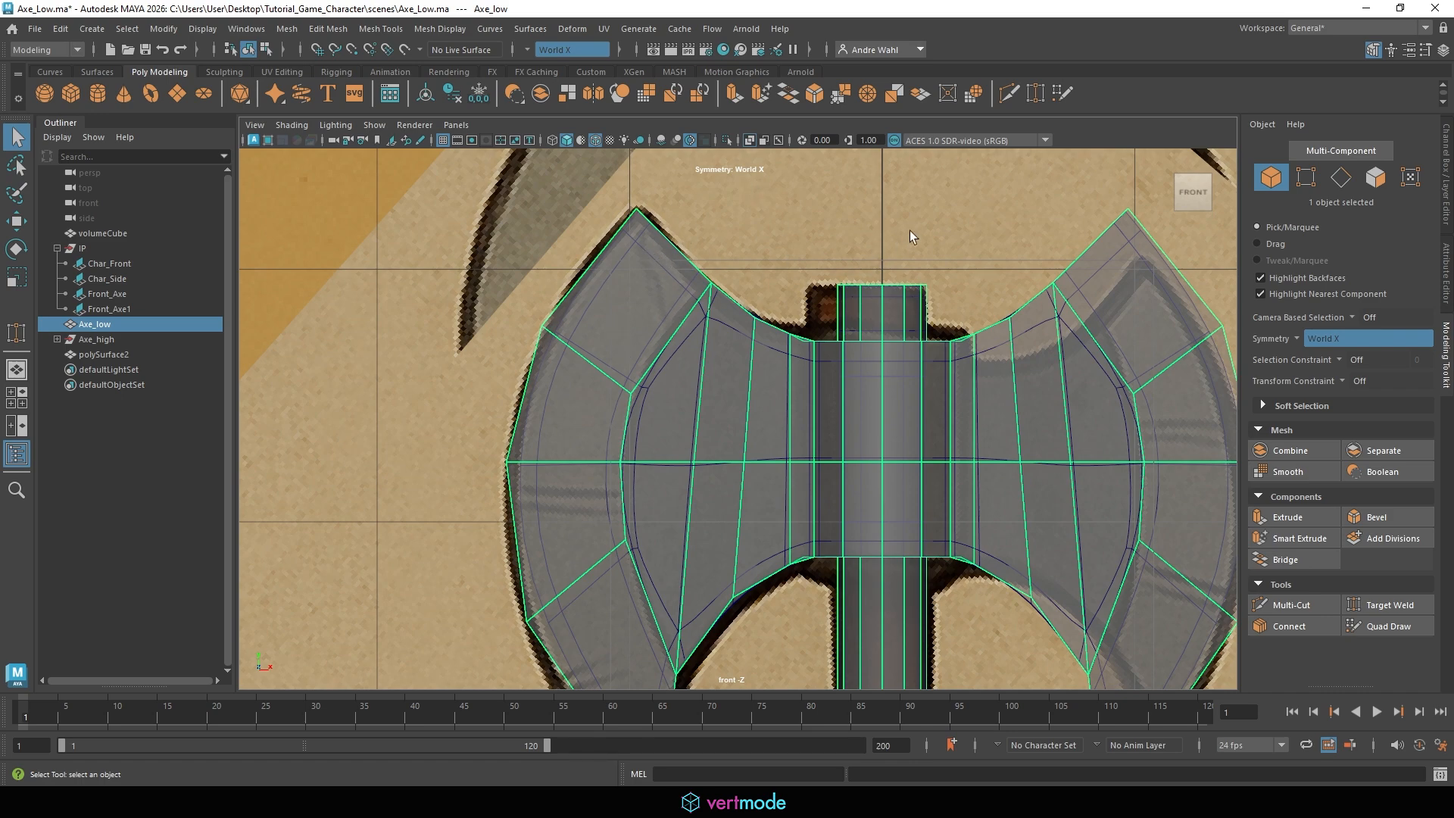
{"action": "key", "text": "space"}
{"action": "key", "text": "space"}
{"action": "right_click_drag", "start_coordinate": [893, 229], "coordinate": [836, 246]}
{"action": "left_click_drag", "start_coordinate": [799, 289], "coordinate": [705, 298], "text": "alt"}
{"action": "right_click_drag", "start_coordinate": [576, 298], "coordinate": [566, 280]}
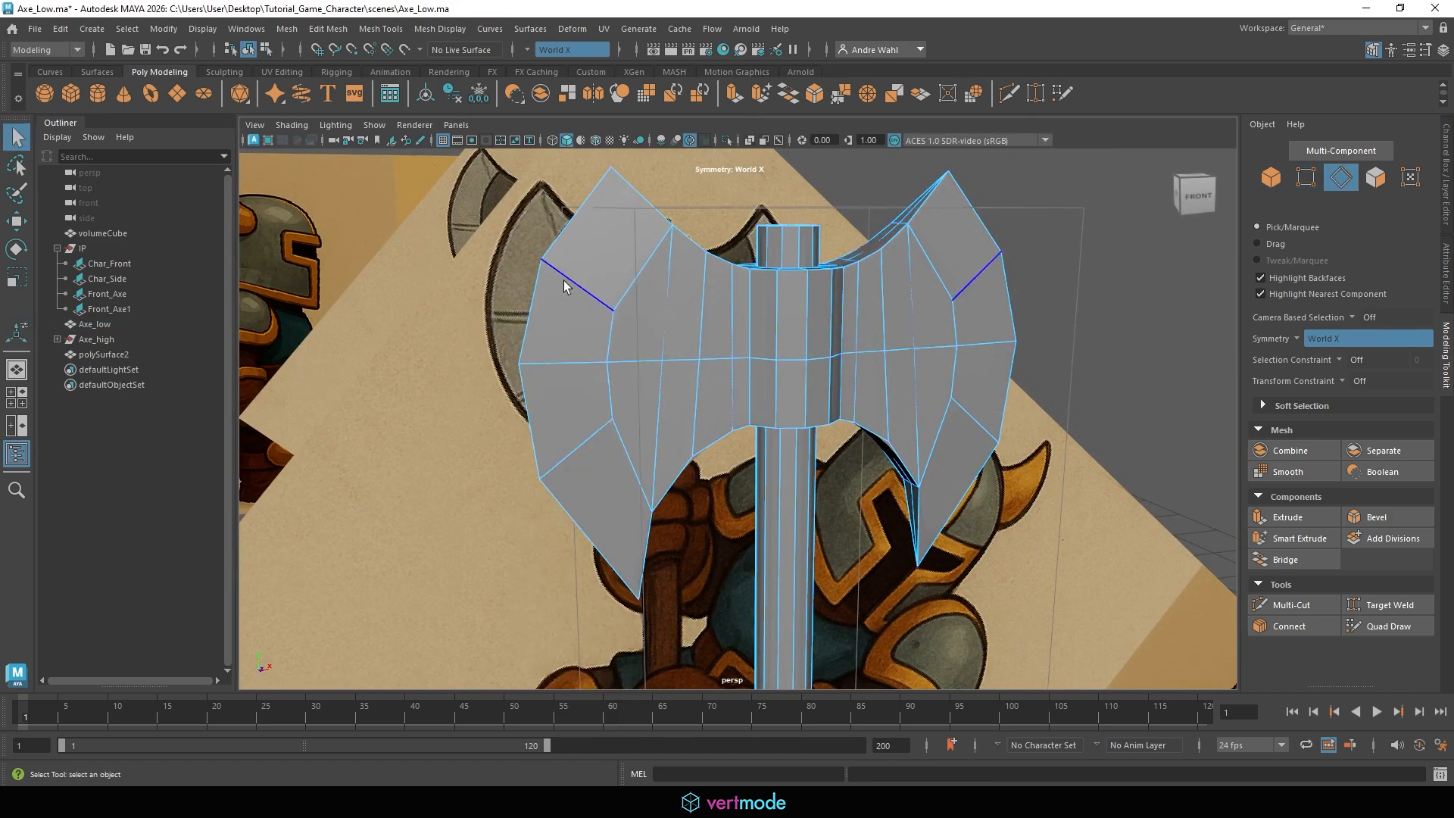
{"action": "left_click", "coordinate": [564, 286]}
{"action": "left_click_drag", "start_coordinate": [615, 288], "coordinate": [900, 336], "text": "alt"}
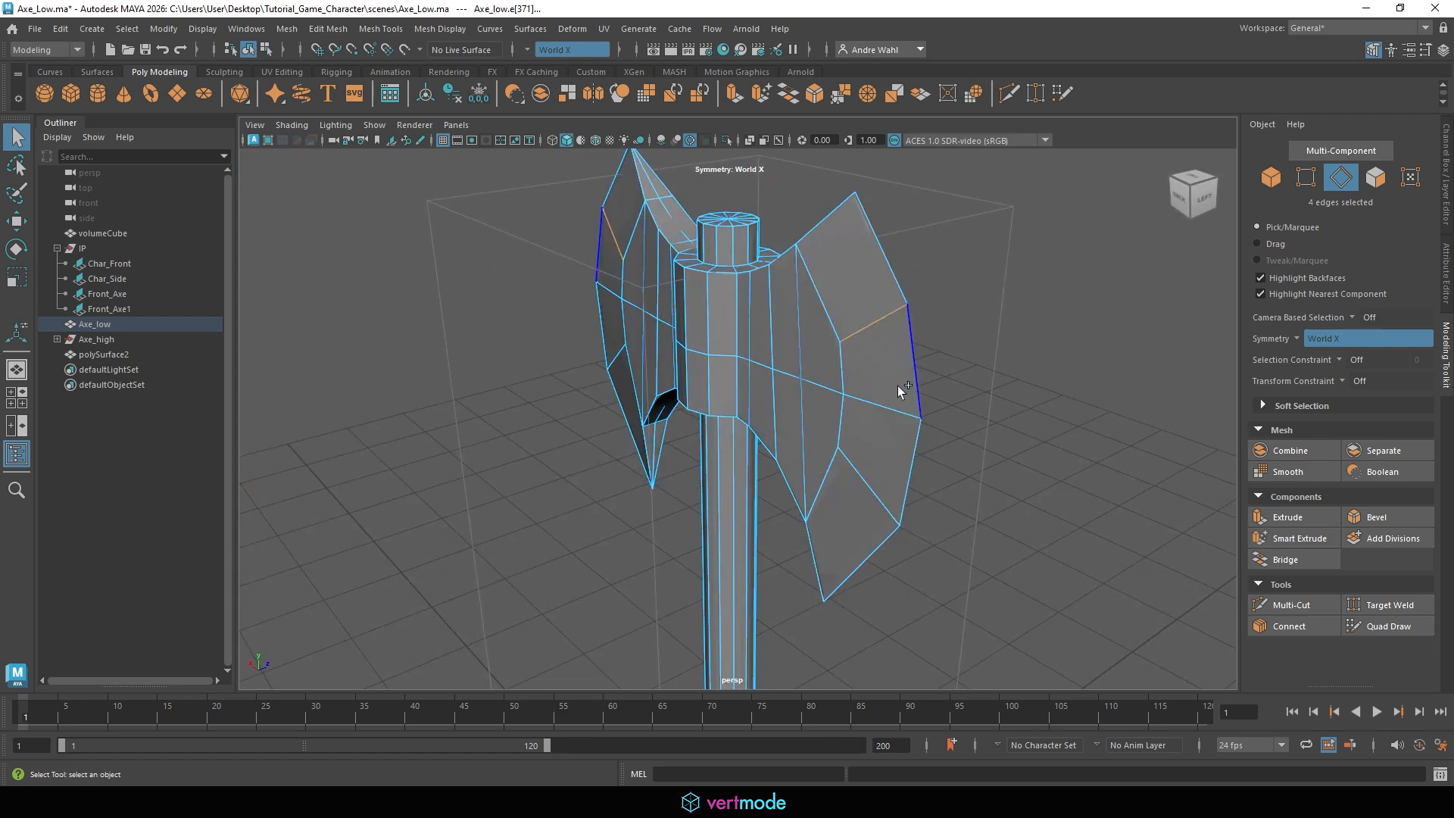
{"action": "left_click_drag", "start_coordinate": [941, 438], "coordinate": [684, 349], "text": "alt"}
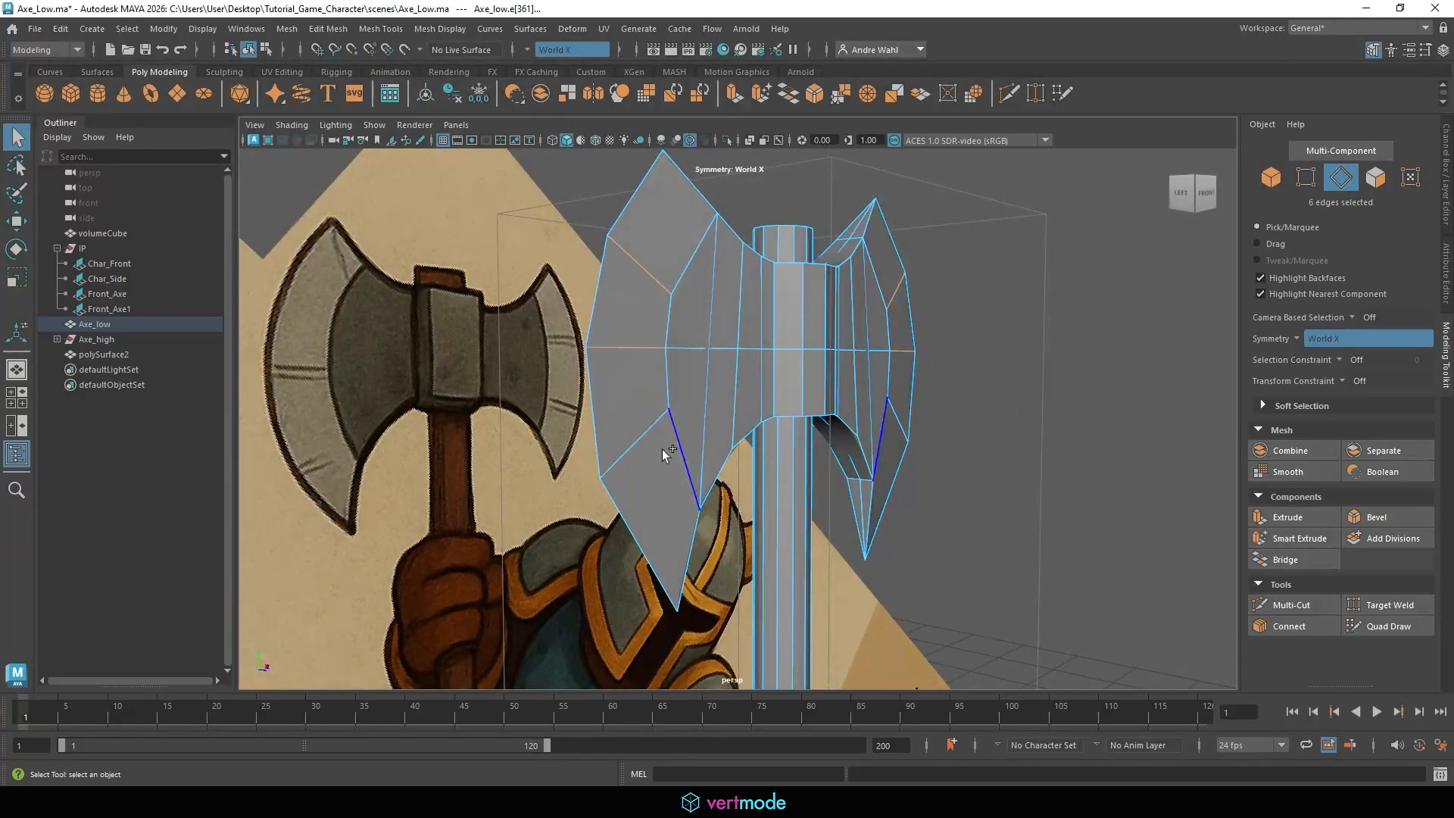
{"action": "left_click_drag", "start_coordinate": [767, 451], "coordinate": [915, 454], "text": "alt"}
{"action": "left_click_drag", "start_coordinate": [1002, 480], "coordinate": [770, 479], "text": "alt"}
{"action": "left_click", "coordinate": [879, 448], "text": "shift"}
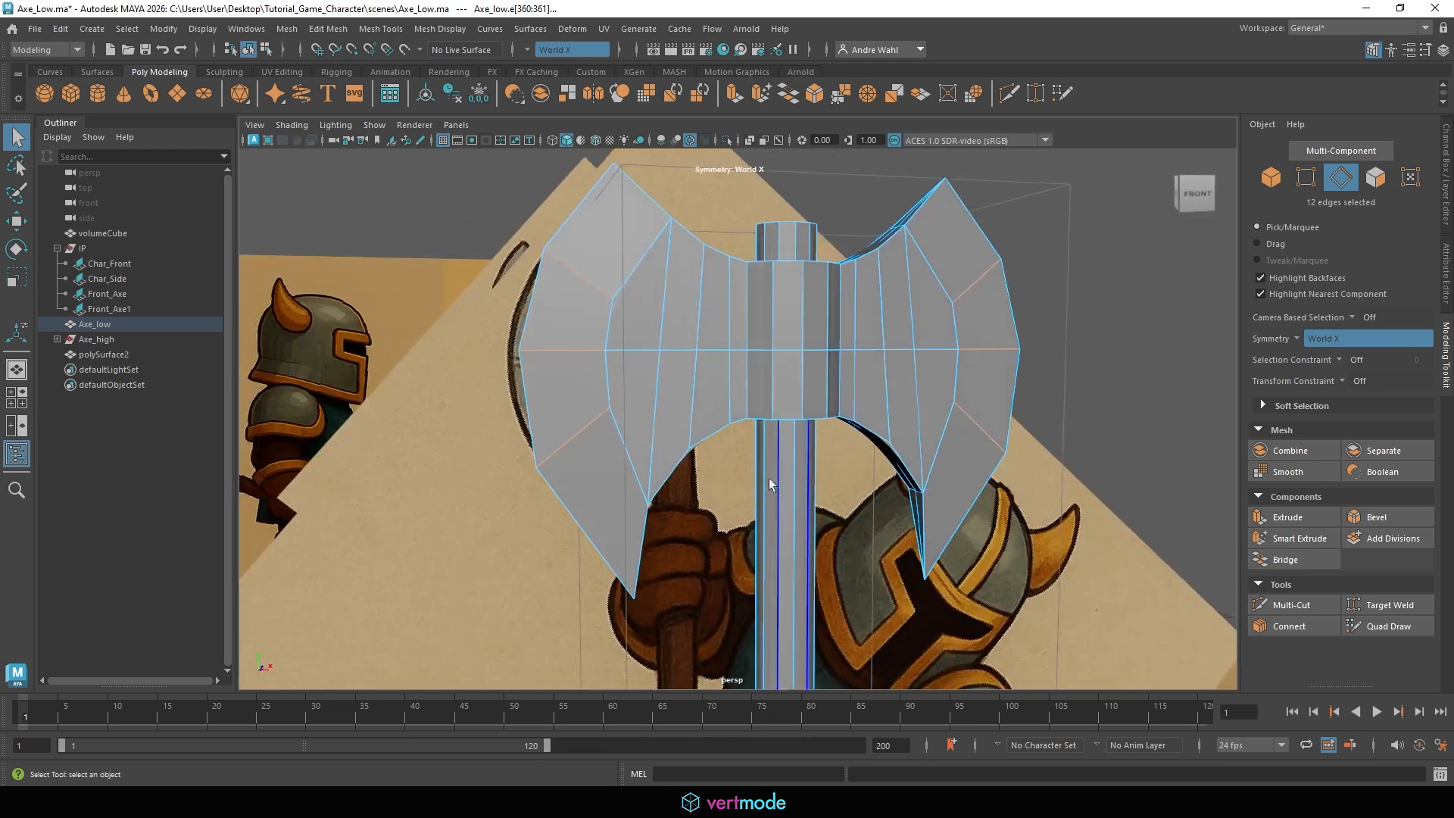
Try to bevel all selected blade edges, including the middle ones, with fraction 1 and 2 segments.
{"action": "key", "text": "space"}
{"action": "key", "text": "space"}
{"action": "middle_click_drag", "start_coordinate": [701, 448], "coordinate": [686, 485], "text": "alt"}
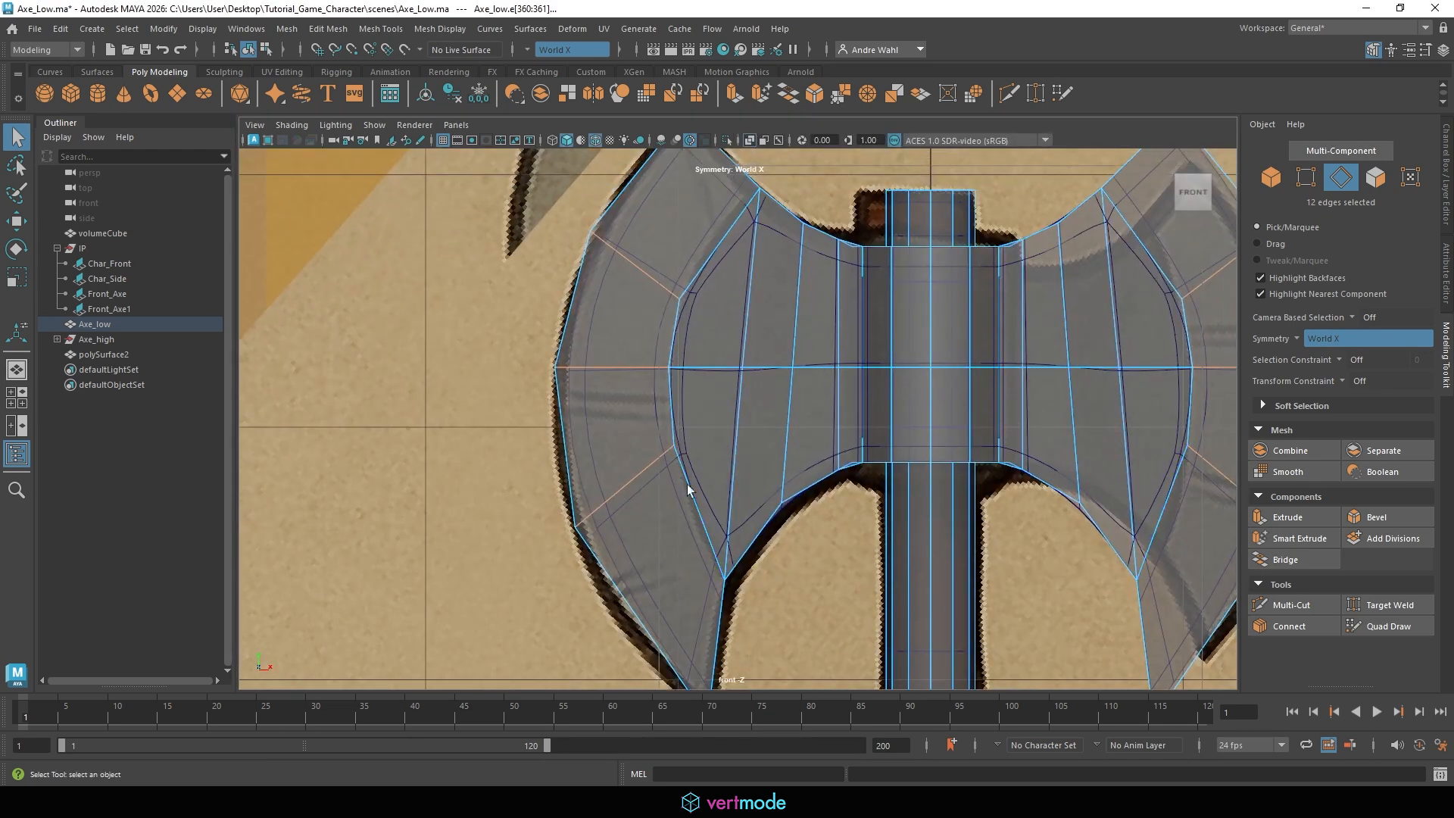
{"action": "left_click", "coordinate": [1360, 520]}
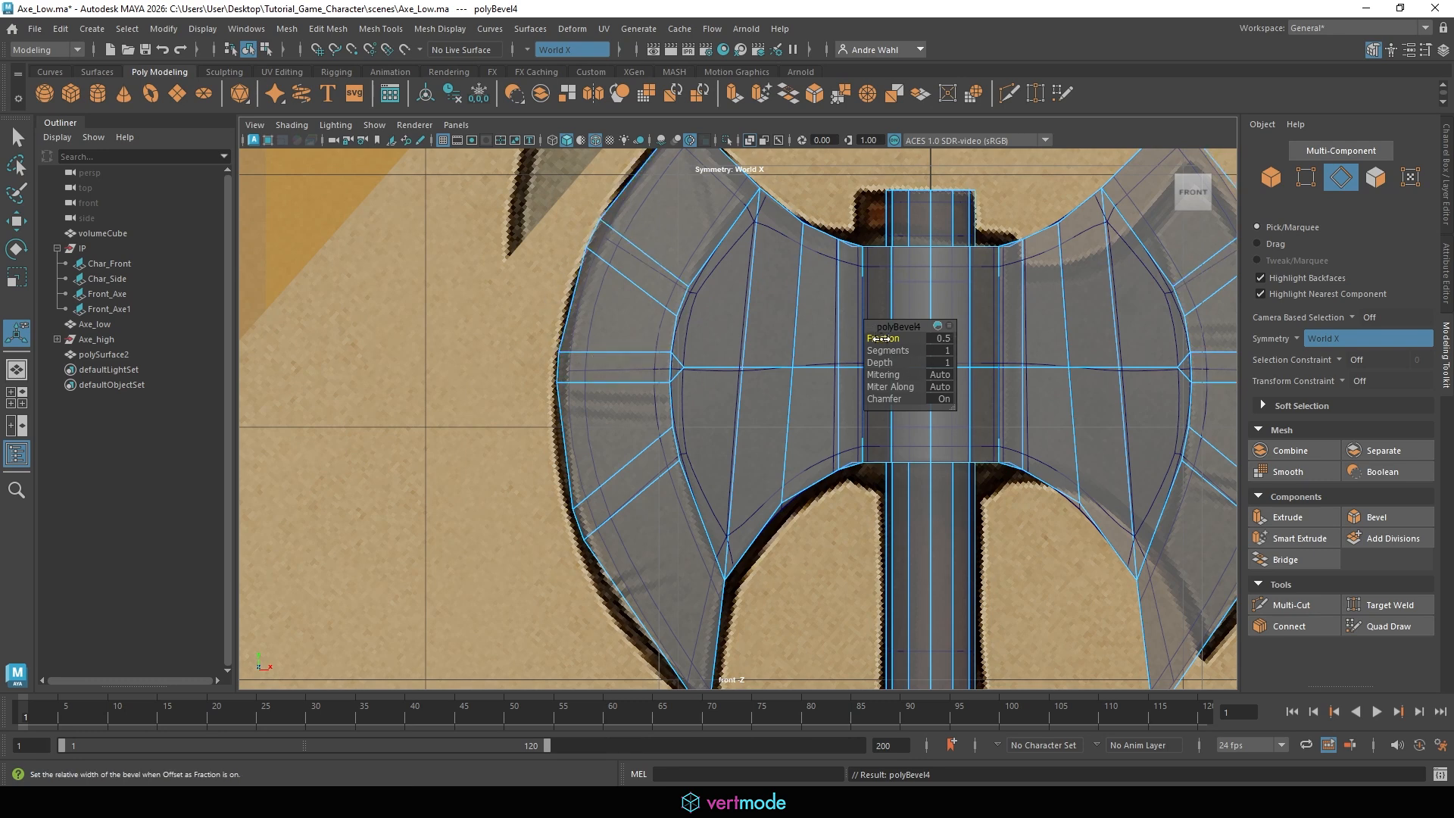
{"action": "left_click_drag", "start_coordinate": [883, 338], "coordinate": [904, 341]}
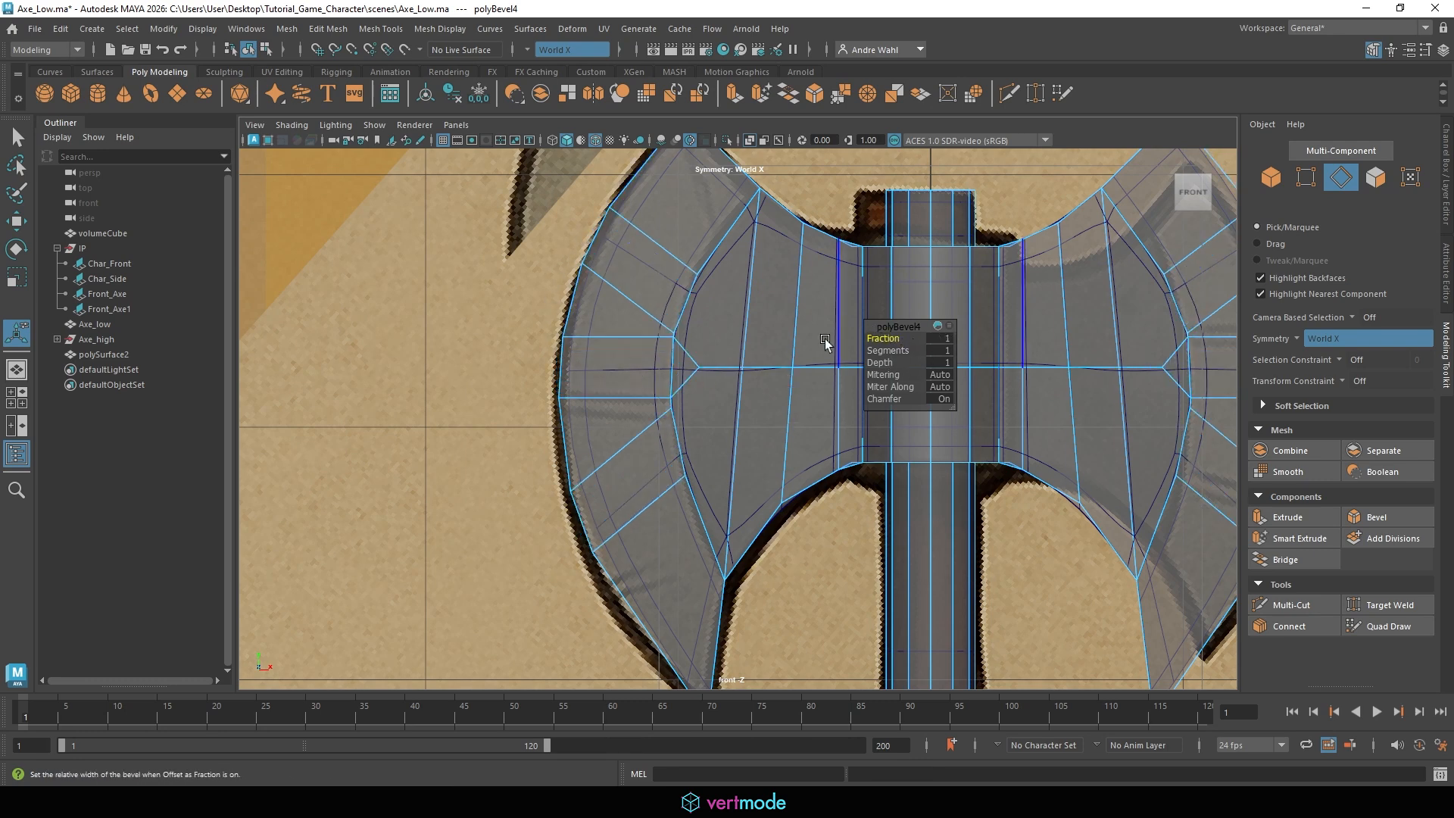
{"action": "scroll", "coordinate": [711, 413], "scroll_direction": "up", "scroll_amount": 2}
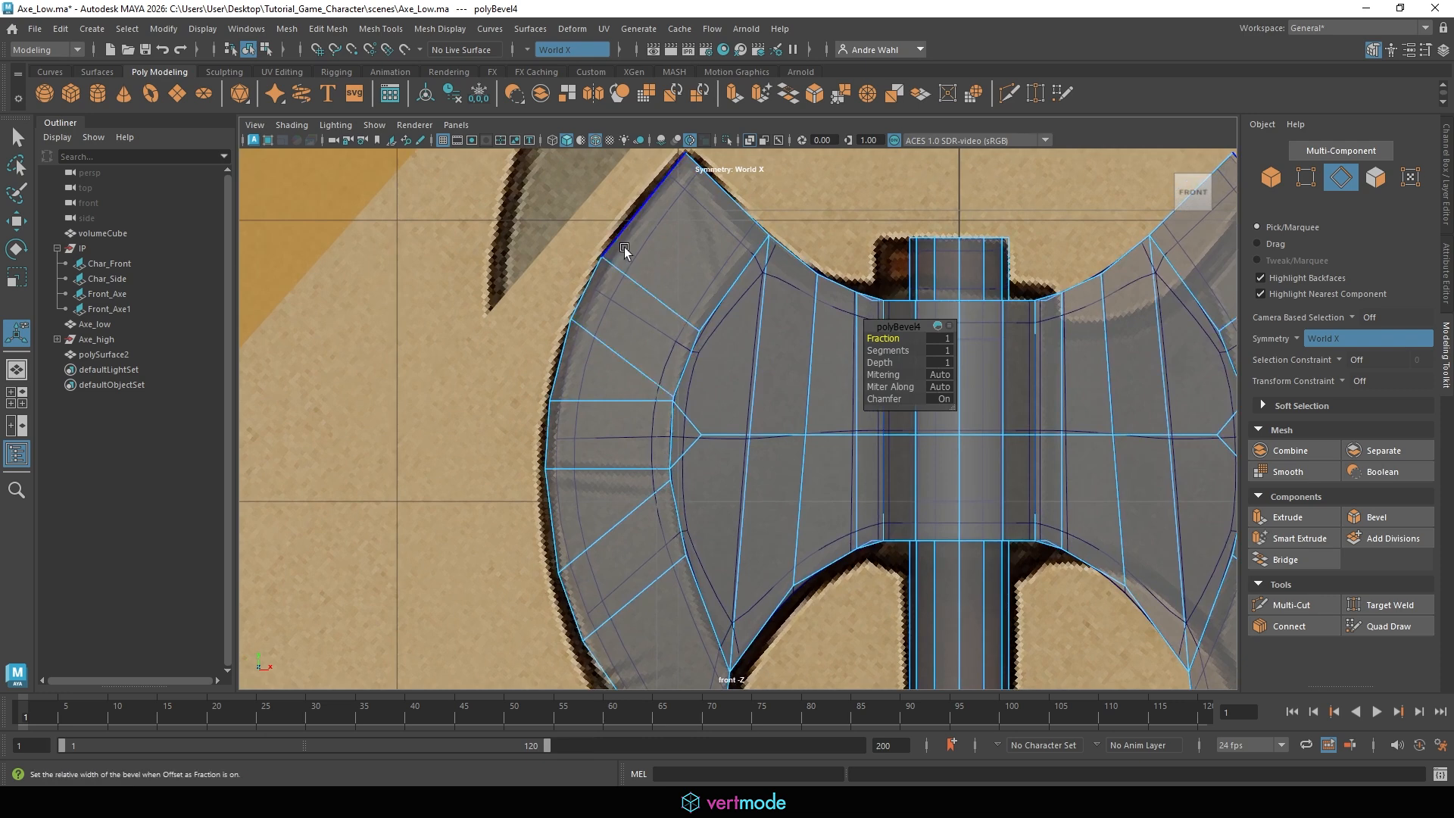
{"action": "middle_click_drag", "start_coordinate": [601, 391], "coordinate": [613, 301], "text": "alt"}
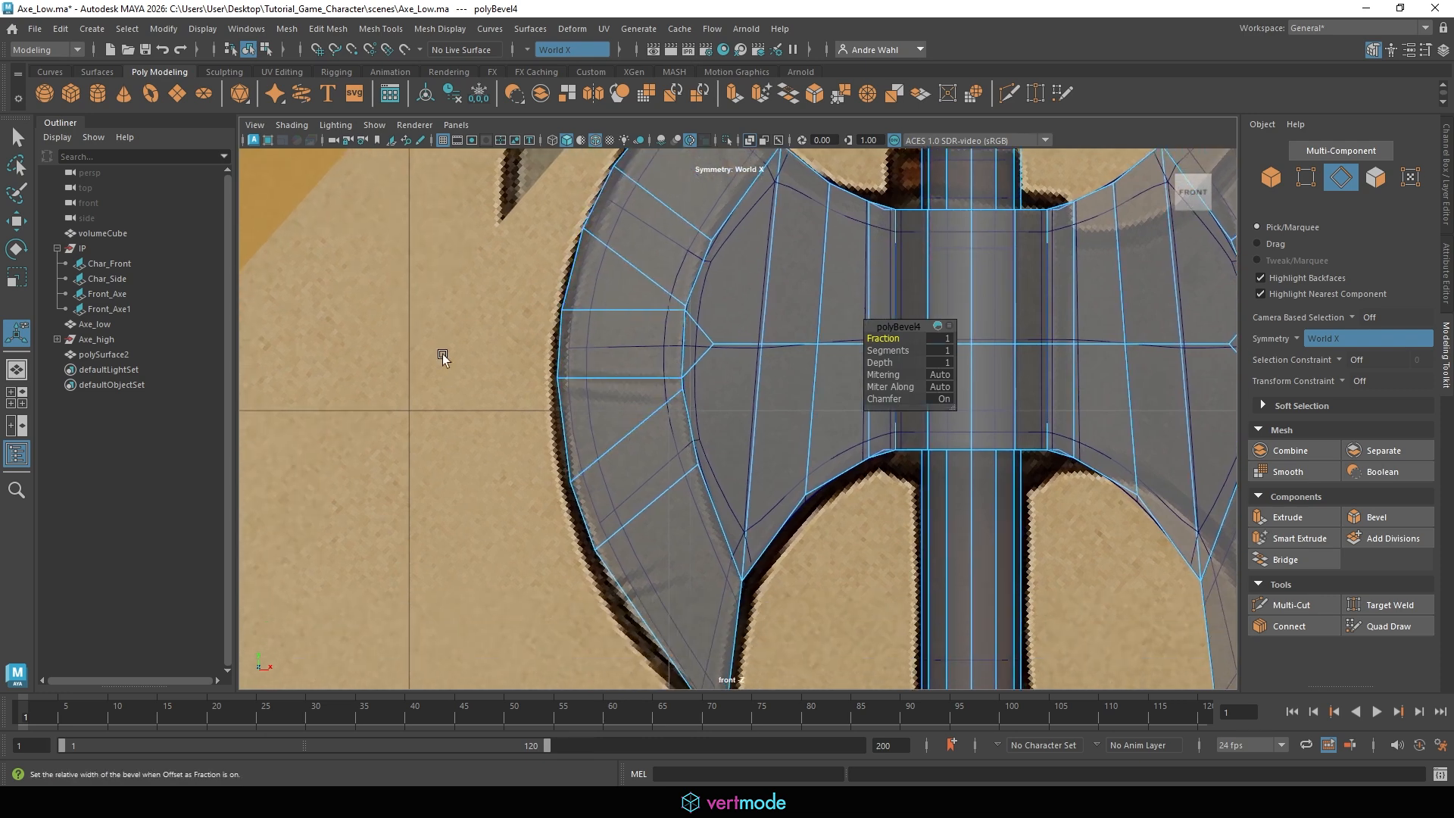
{"action": "left_click_drag", "start_coordinate": [880, 351], "coordinate": [885, 352]}
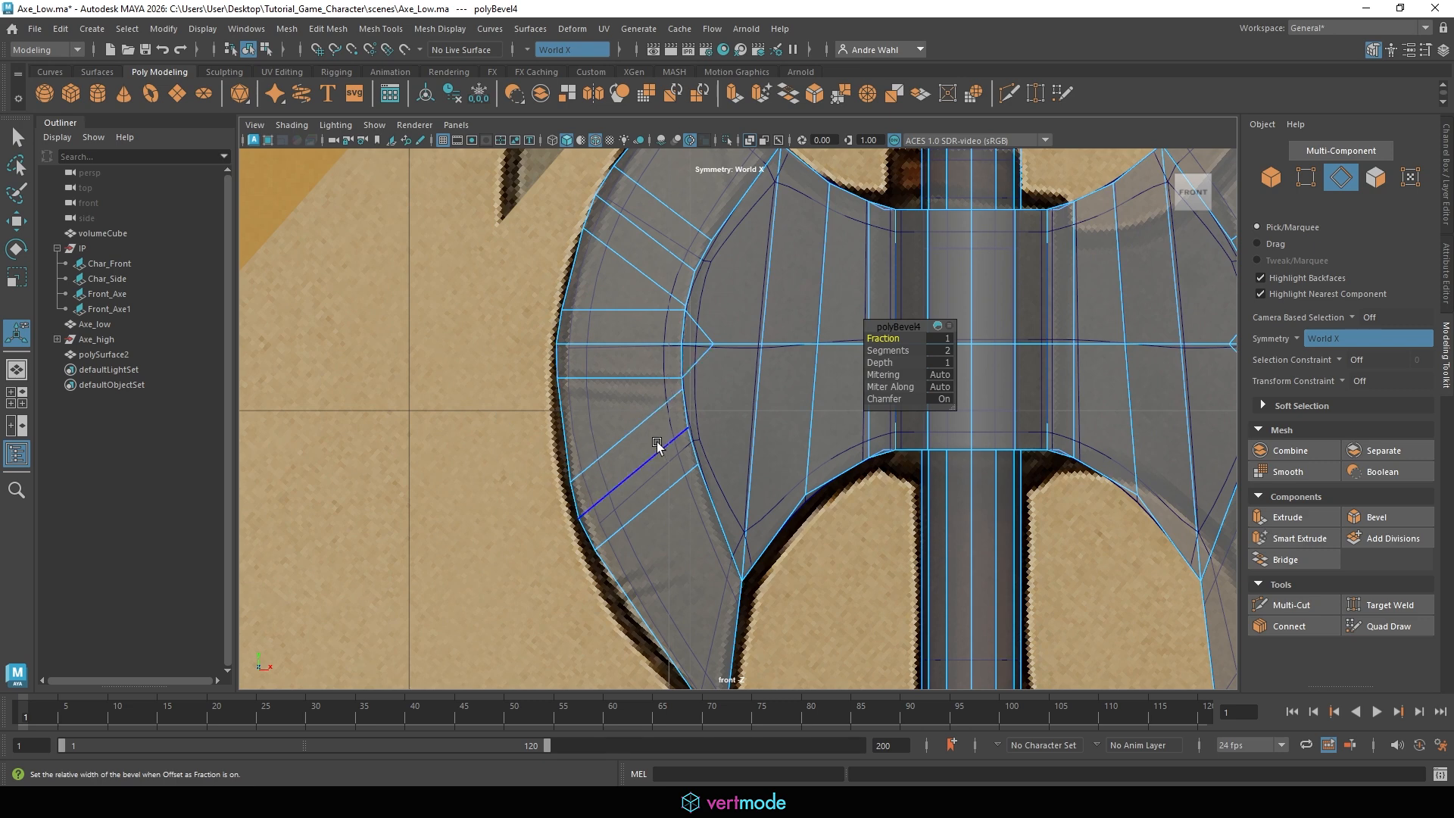
{"action": "middle_click_drag", "start_coordinate": [652, 368], "coordinate": [625, 227], "text": "alt"}
{"action": "scroll", "coordinate": [578, 308], "scroll_direction": "down", "scroll_amount": 1}
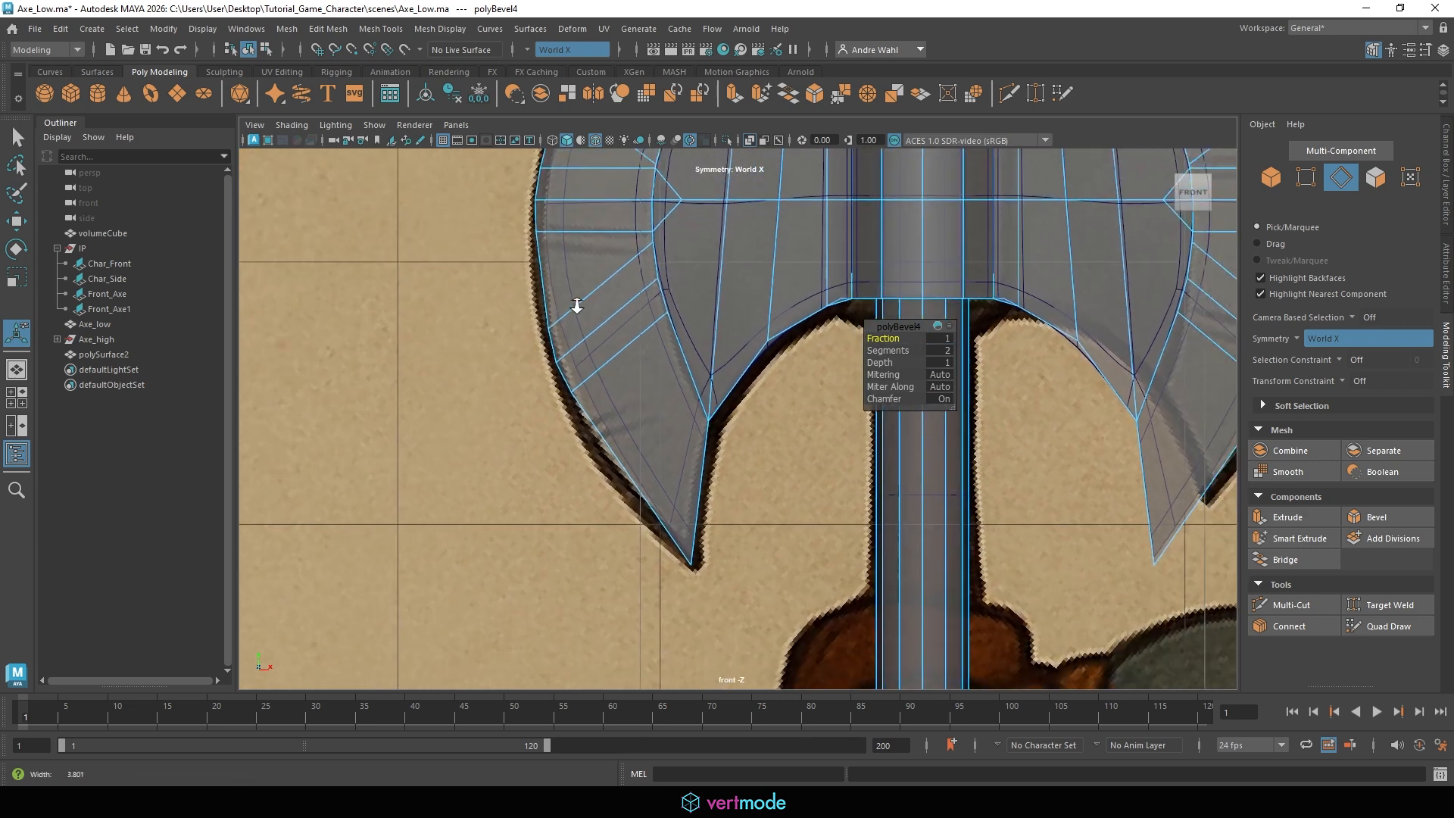
{"action": "middle_click_drag", "start_coordinate": [608, 361], "coordinate": [621, 449], "text": "alt"}
{"action": "key", "text": "ctrl+z"}
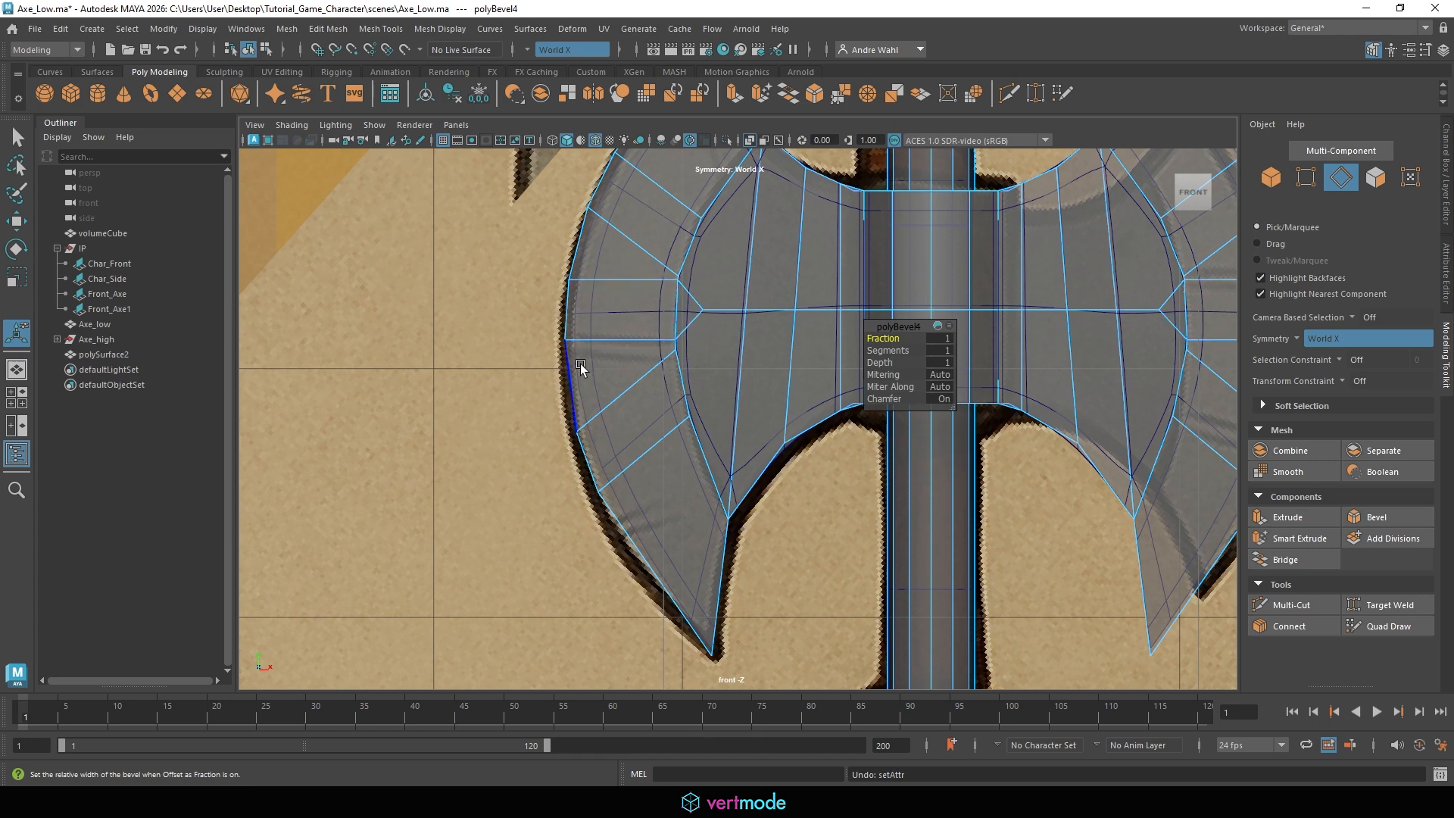
{"action": "key", "text": "ctrl+z"}
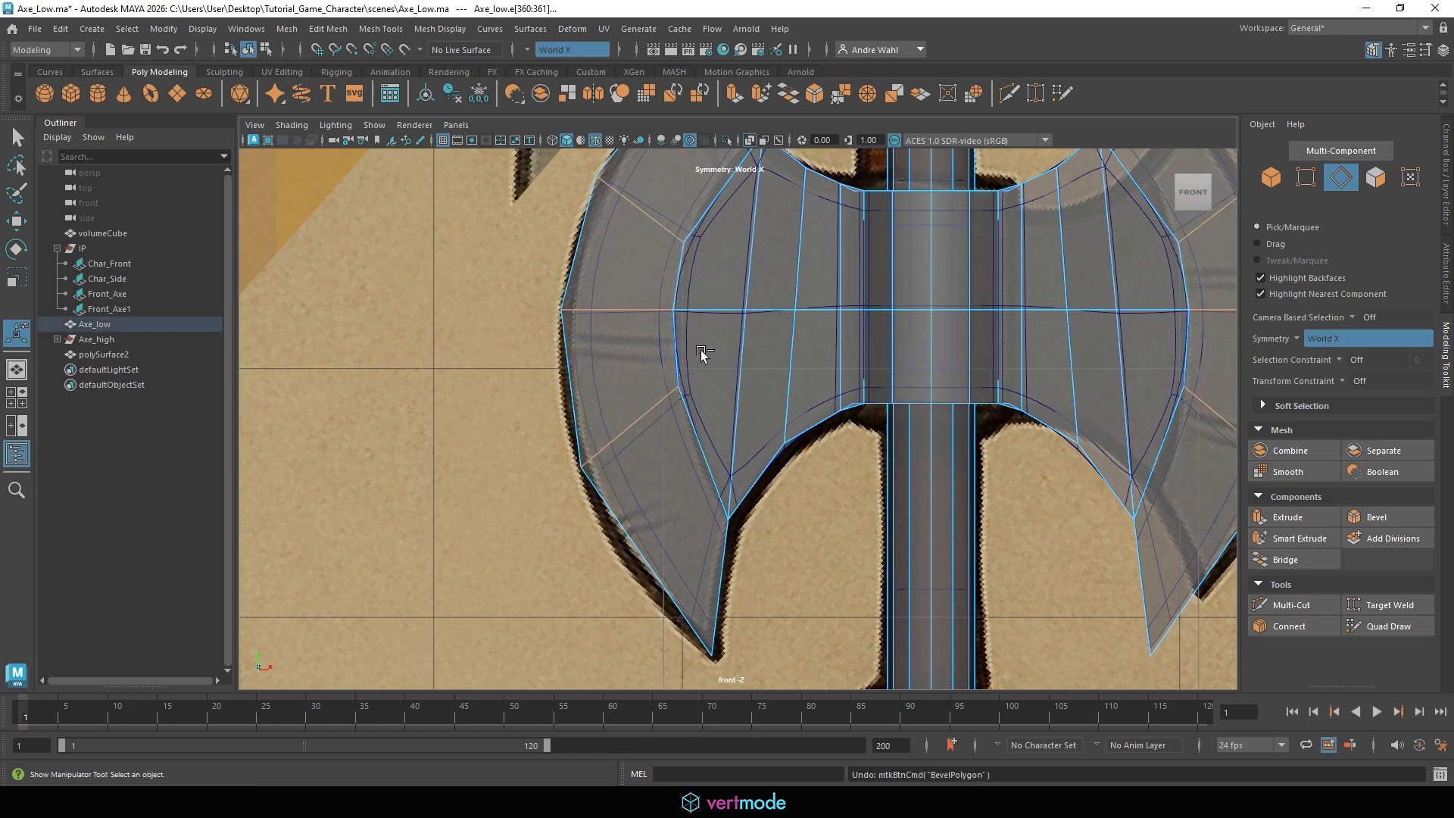
Bevel only the upper and lower diagonal edges of the blades' cutting bands with fraction 1 and 2 segments.
{"action": "middle_click_drag", "start_coordinate": [649, 332], "coordinate": [650, 404], "text": "alt"}
{"action": "left_click", "coordinate": [1359, 517]}
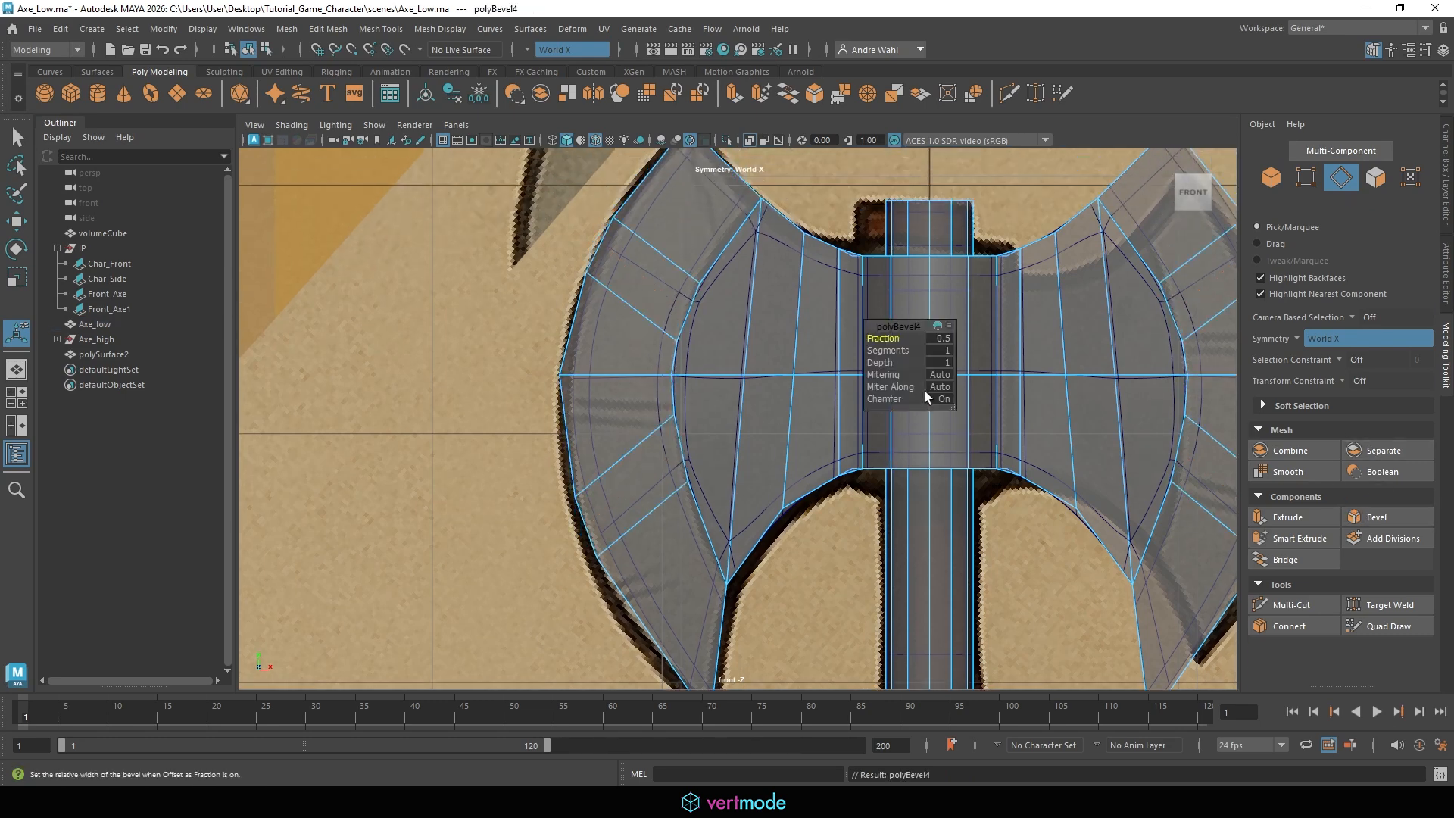
{"action": "left_click_drag", "start_coordinate": [879, 340], "coordinate": [895, 349]}
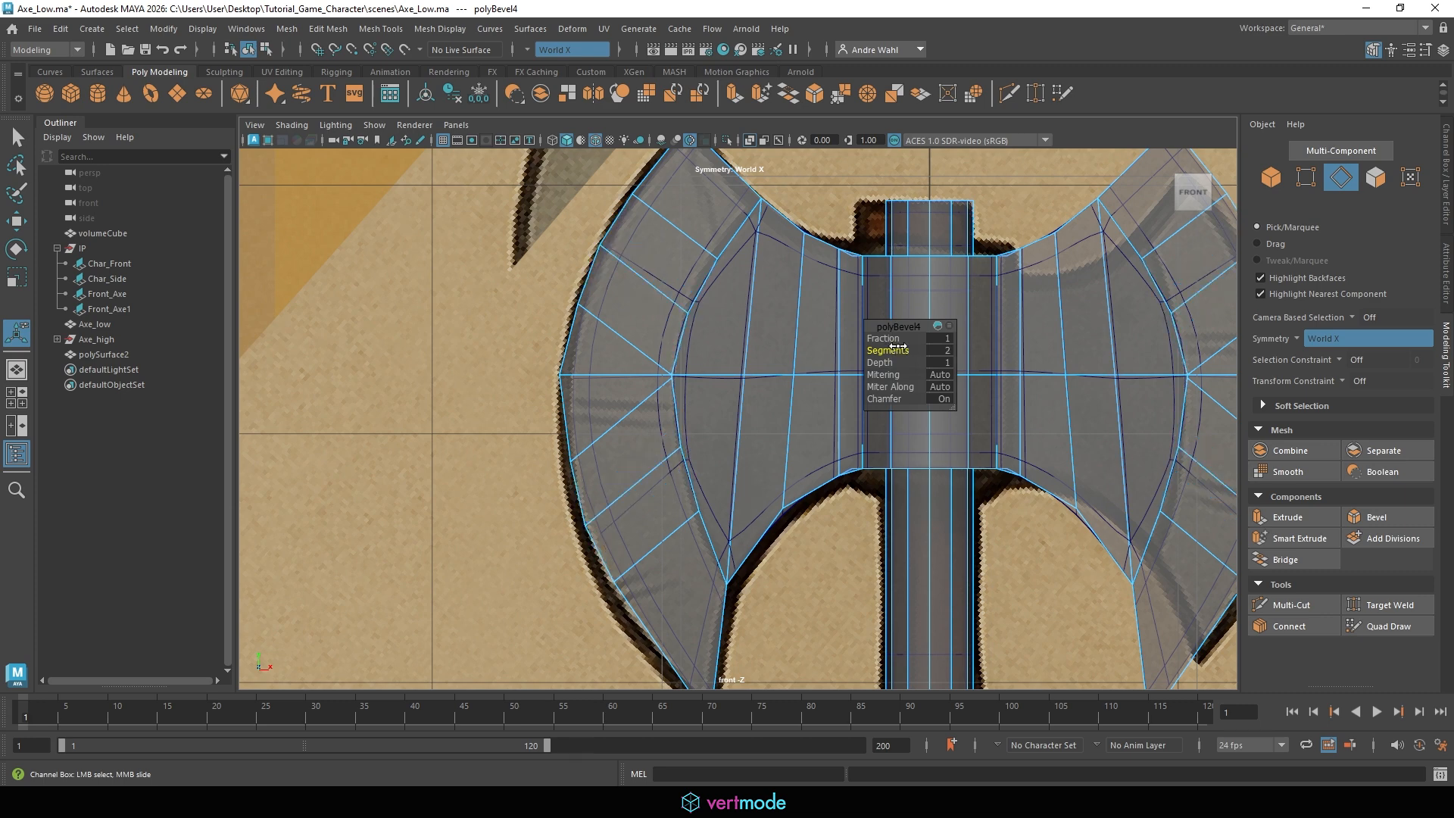
{"action": "scroll", "coordinate": [702, 383], "scroll_direction": "down", "scroll_amount": 5}
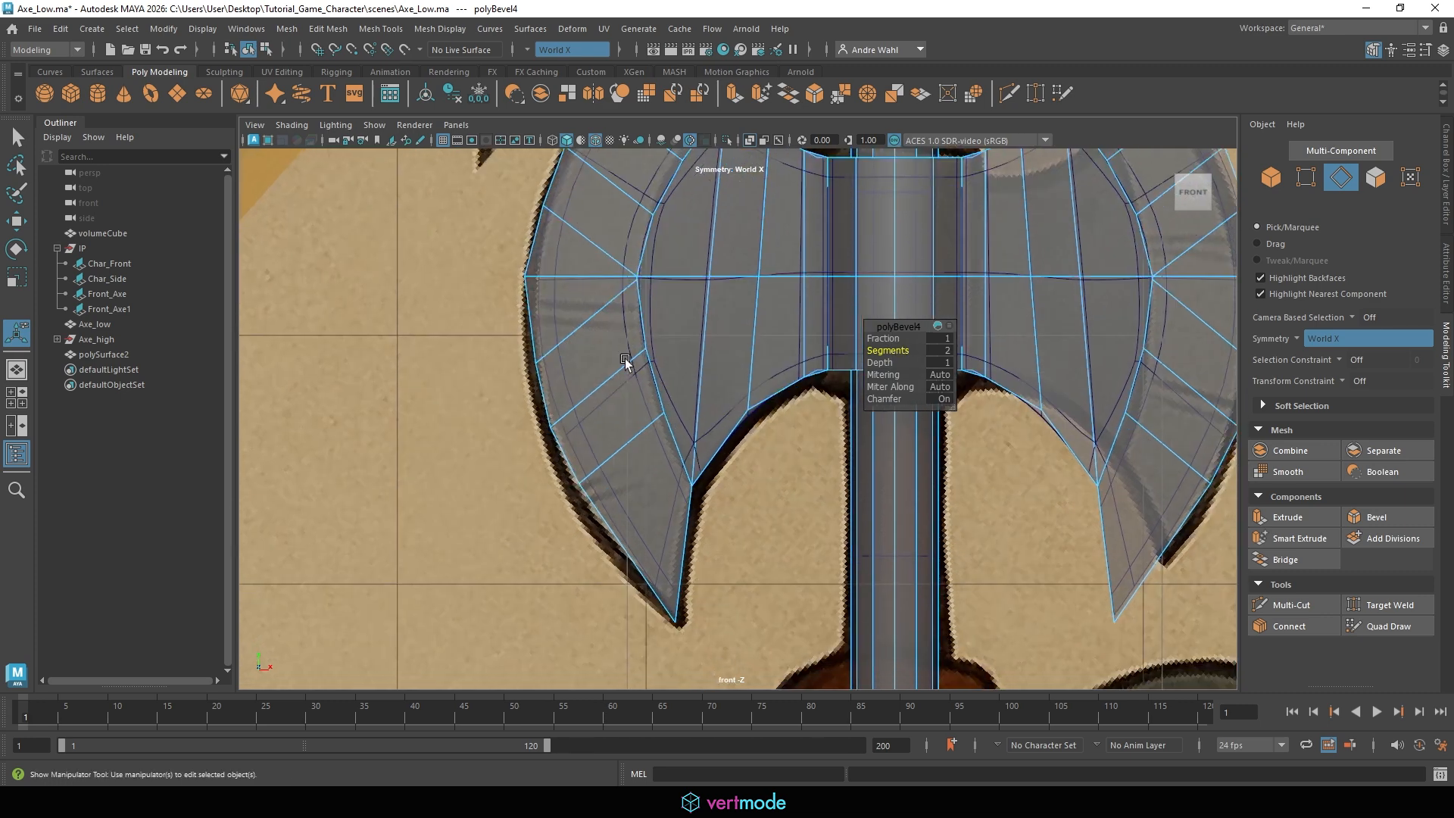
{"action": "scroll", "coordinate": [815, 343], "scroll_direction": "up", "scroll_amount": 5}
{"action": "left_click", "coordinate": [885, 337]}
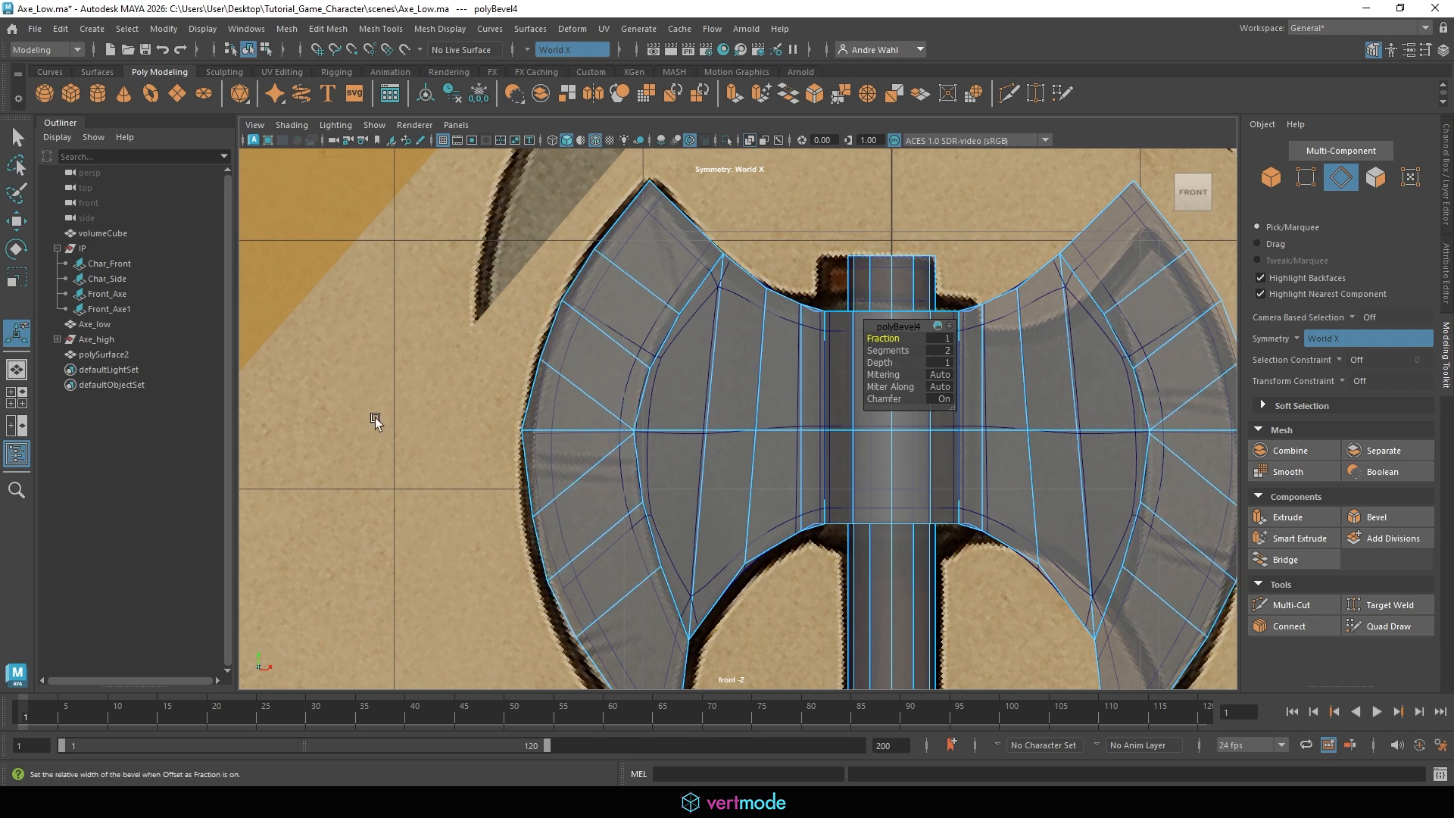
Examine the rounded blade outlines in perspective, comparing the smooth preview with the normal display.
{"action": "key", "text": "space"}
{"action": "key", "text": "space"}
{"action": "left_click_drag", "start_coordinate": [720, 312], "coordinate": [833, 313], "text": "alt"}
{"action": "middle_click_drag", "start_coordinate": [788, 317], "coordinate": [689, 344], "text": "alt"}
{"action": "left_click_drag", "start_coordinate": [689, 344], "coordinate": [815, 350], "text": "alt"}
{"action": "scroll", "coordinate": [702, 344], "scroll_direction": "up", "scroll_amount": 3}
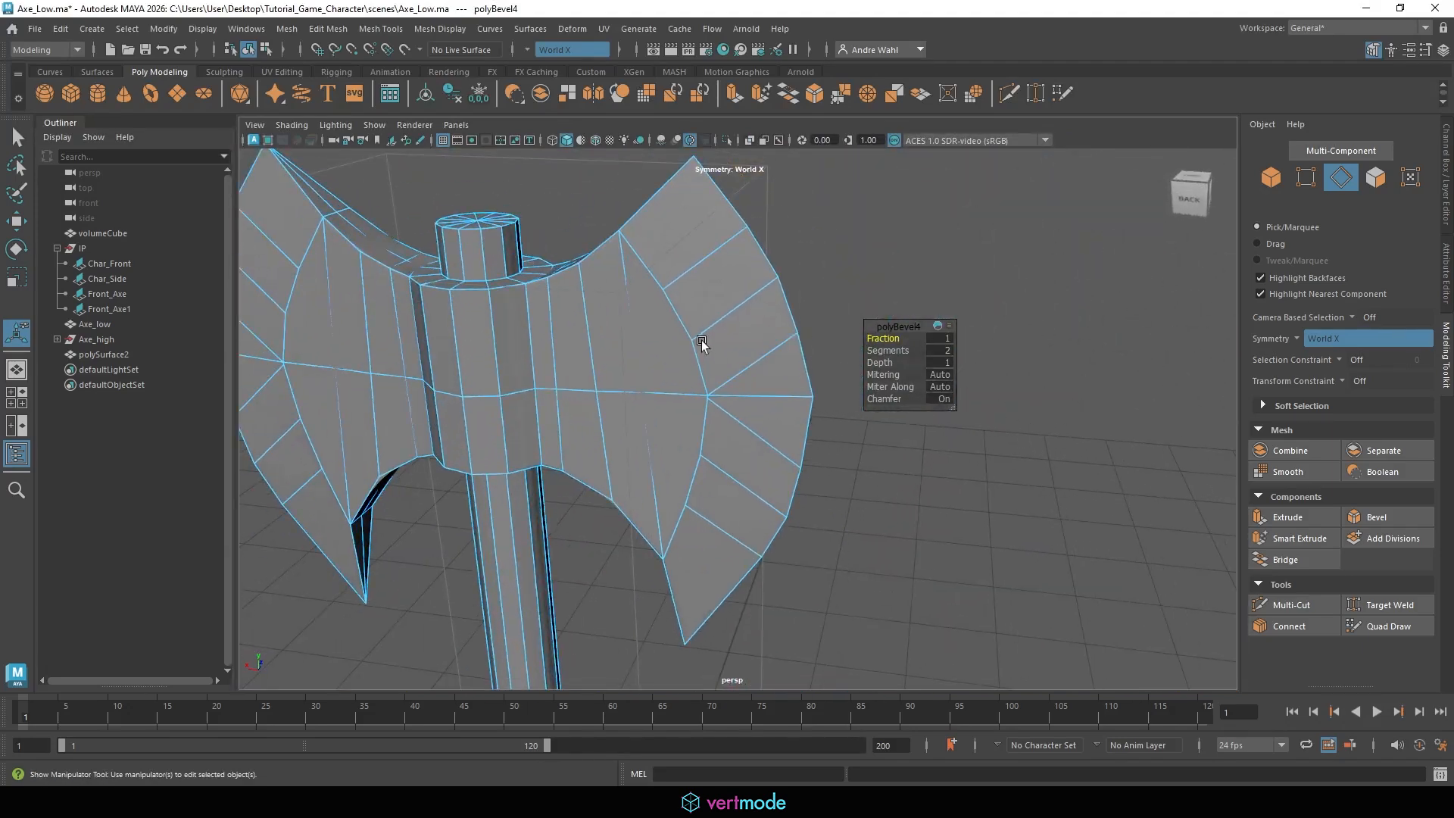
{"action": "key", "text": "3"}
{"action": "key", "text": "1"}
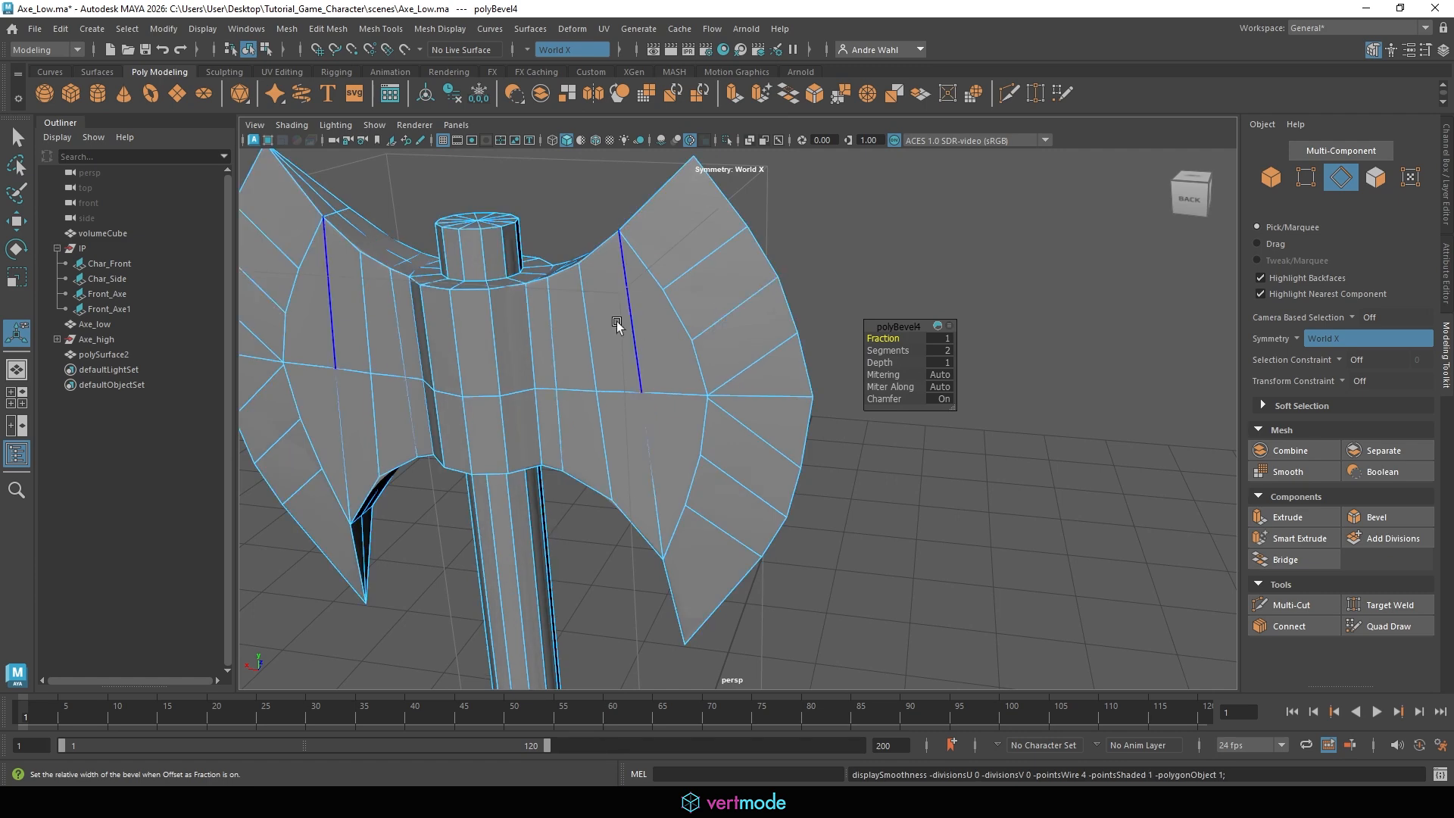
Return to object mode, select the low-poly axe and isolate it in the perspective view.
{"action": "right_click_drag", "start_coordinate": [725, 284], "coordinate": [869, 227]}
{"action": "left_click", "coordinate": [714, 305]}
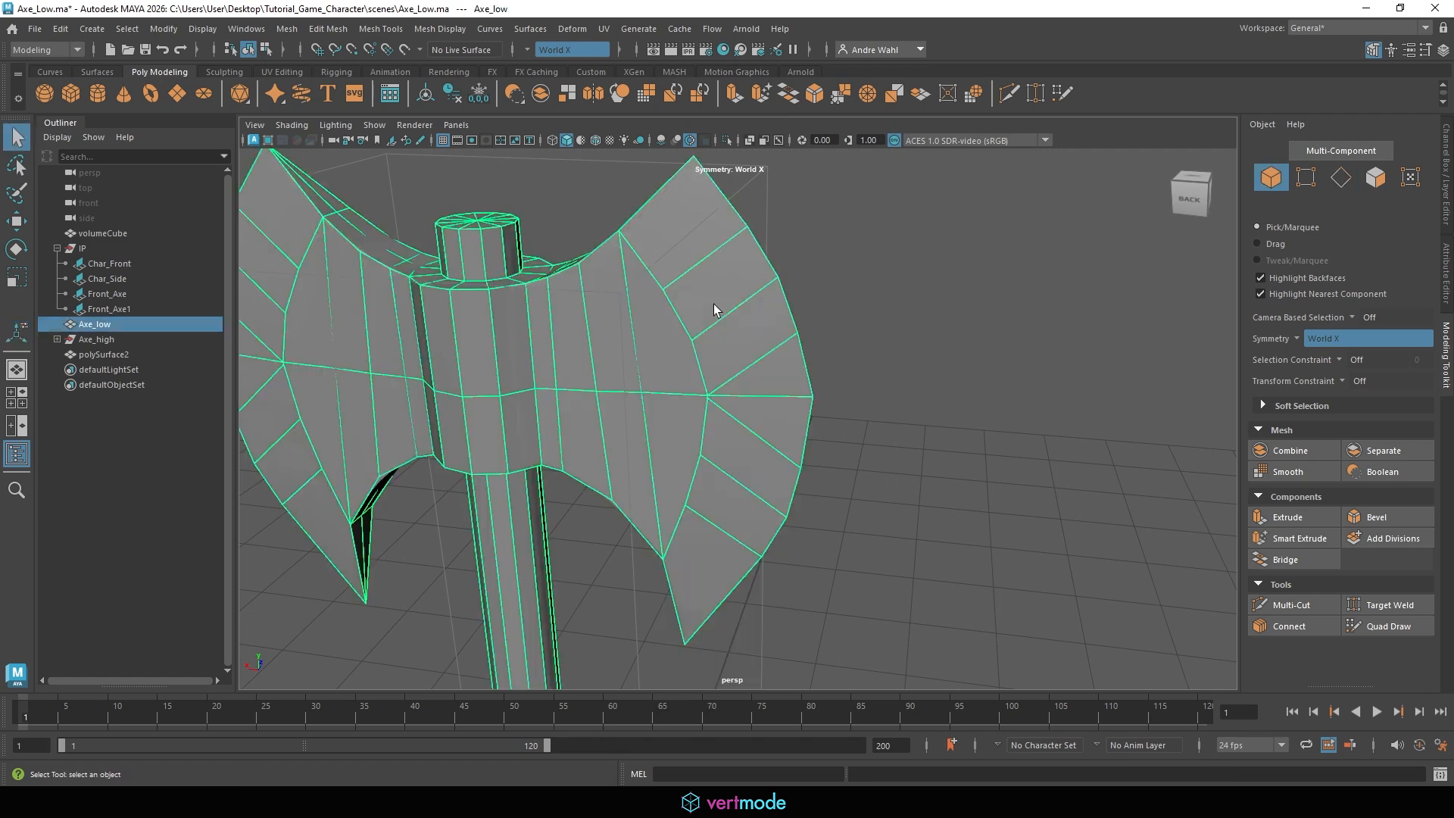
{"action": "left_click", "coordinate": [725, 140]}
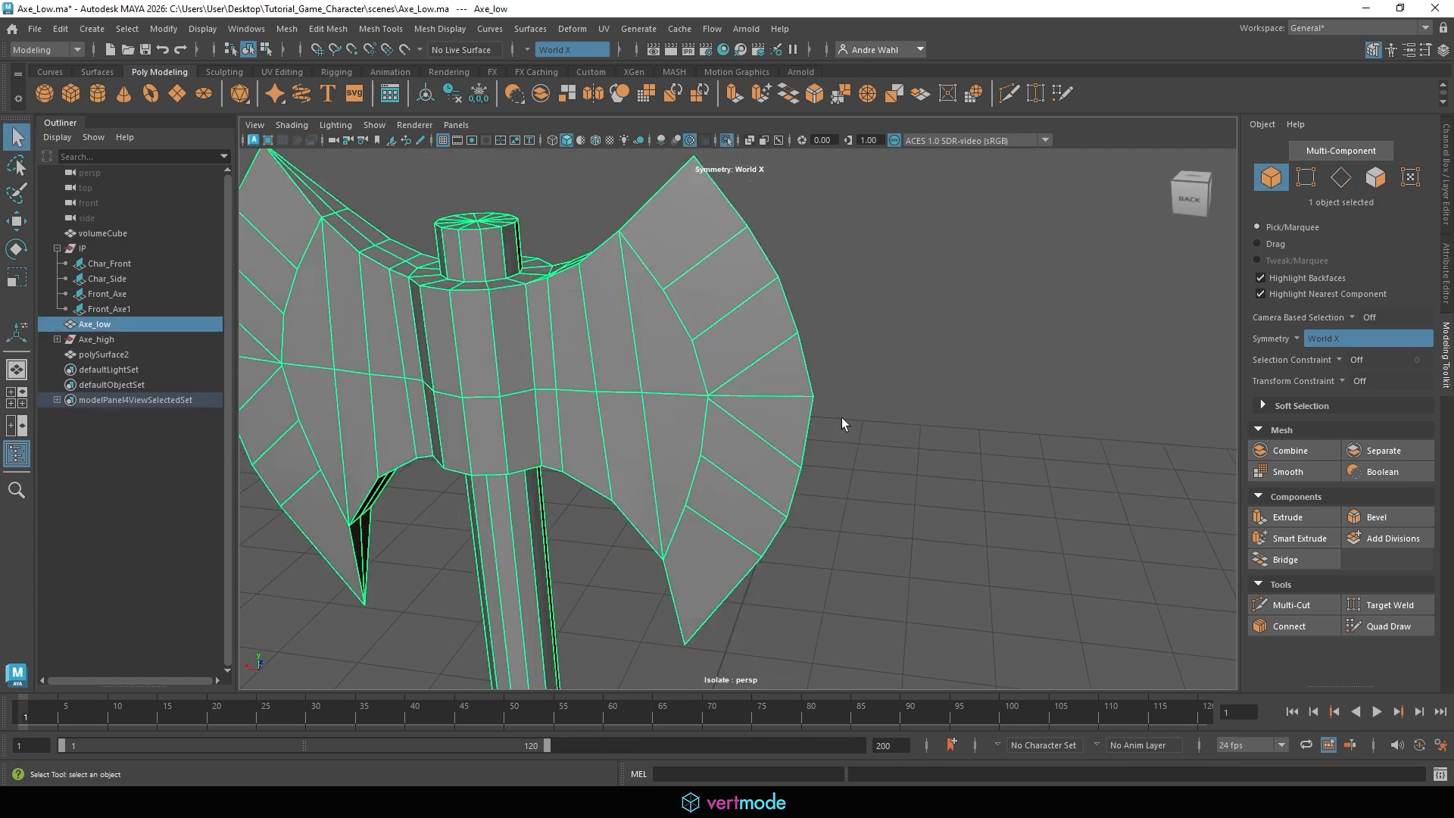
Inspect the vertices at the centre of the blades' inner edges on both sides, toggling the smooth preview to check for doubles.
{"action": "key", "text": "3"}
{"action": "right_click_drag", "start_coordinate": [750, 355], "coordinate": [871, 398]}
{"action": "left_click_drag", "start_coordinate": [870, 397], "coordinate": [892, 375], "text": "alt"}
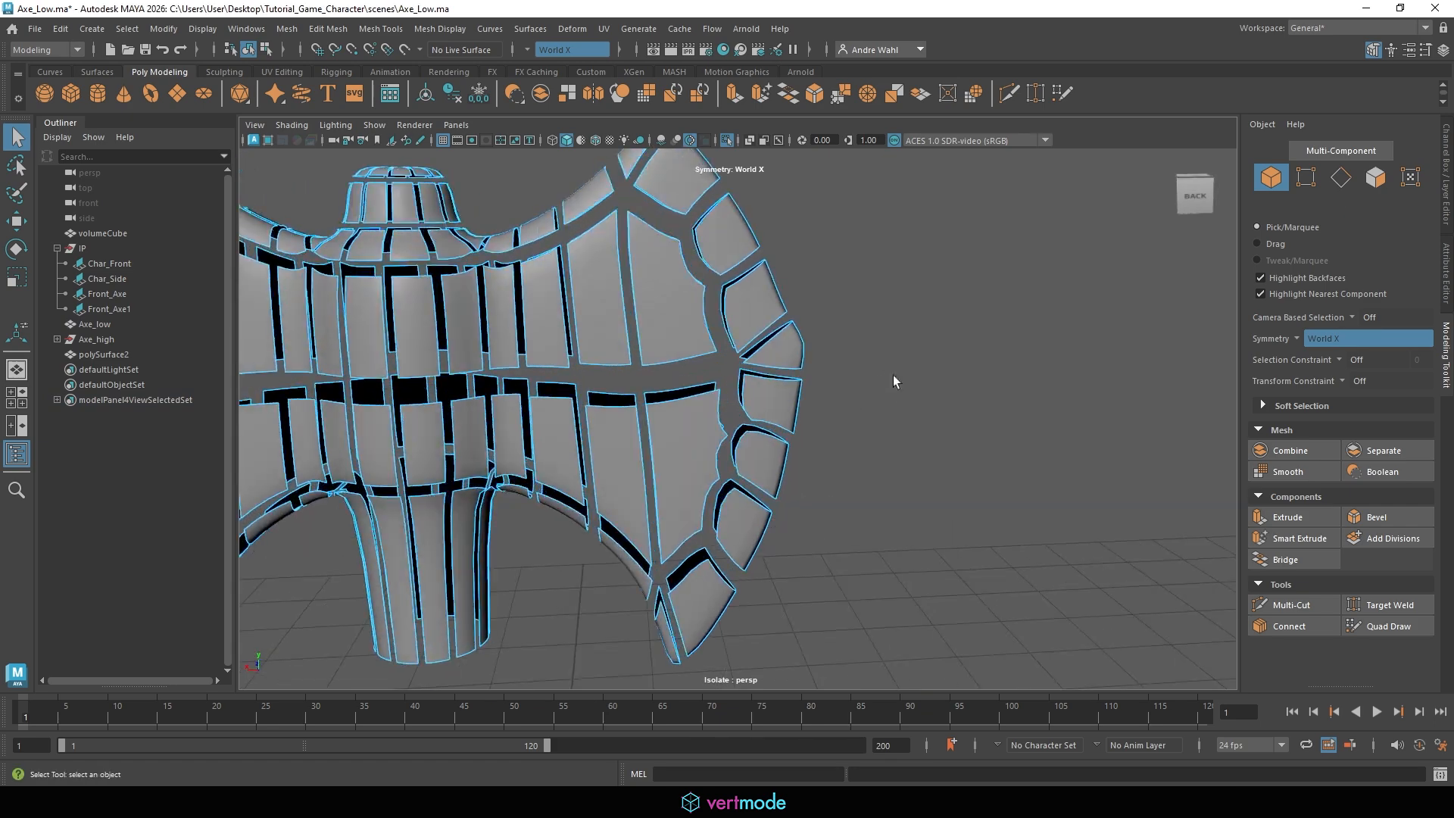
{"action": "right_click_drag", "start_coordinate": [639, 355], "coordinate": [568, 355]}
{"action": "left_click", "coordinate": [737, 367]}
{"action": "key", "text": "1"}
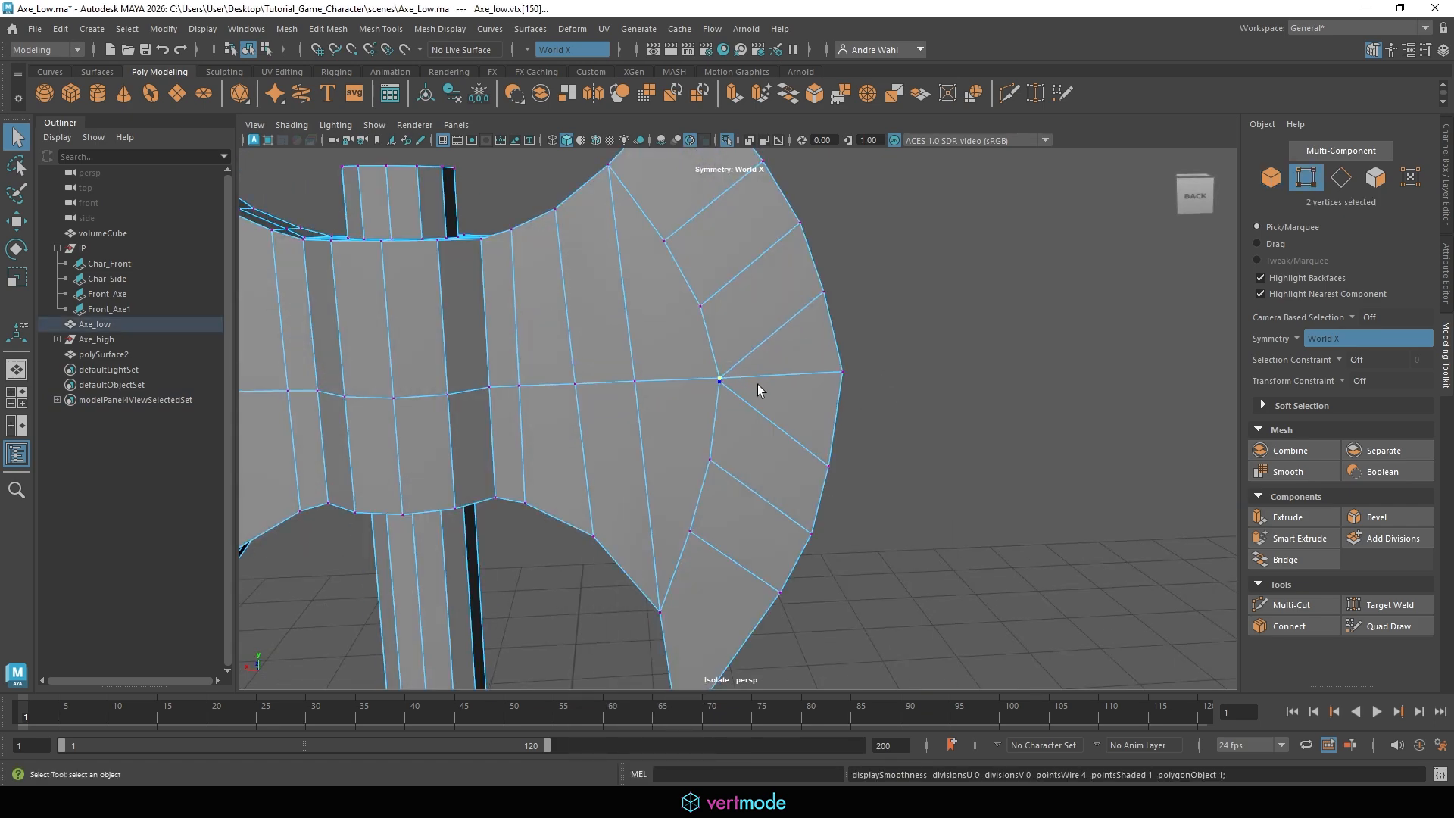
{"action": "key", "text": "3"}
{"action": "key", "text": "1"}
{"action": "left_click_drag", "start_coordinate": [785, 416], "coordinate": [883, 436], "text": "alt"}
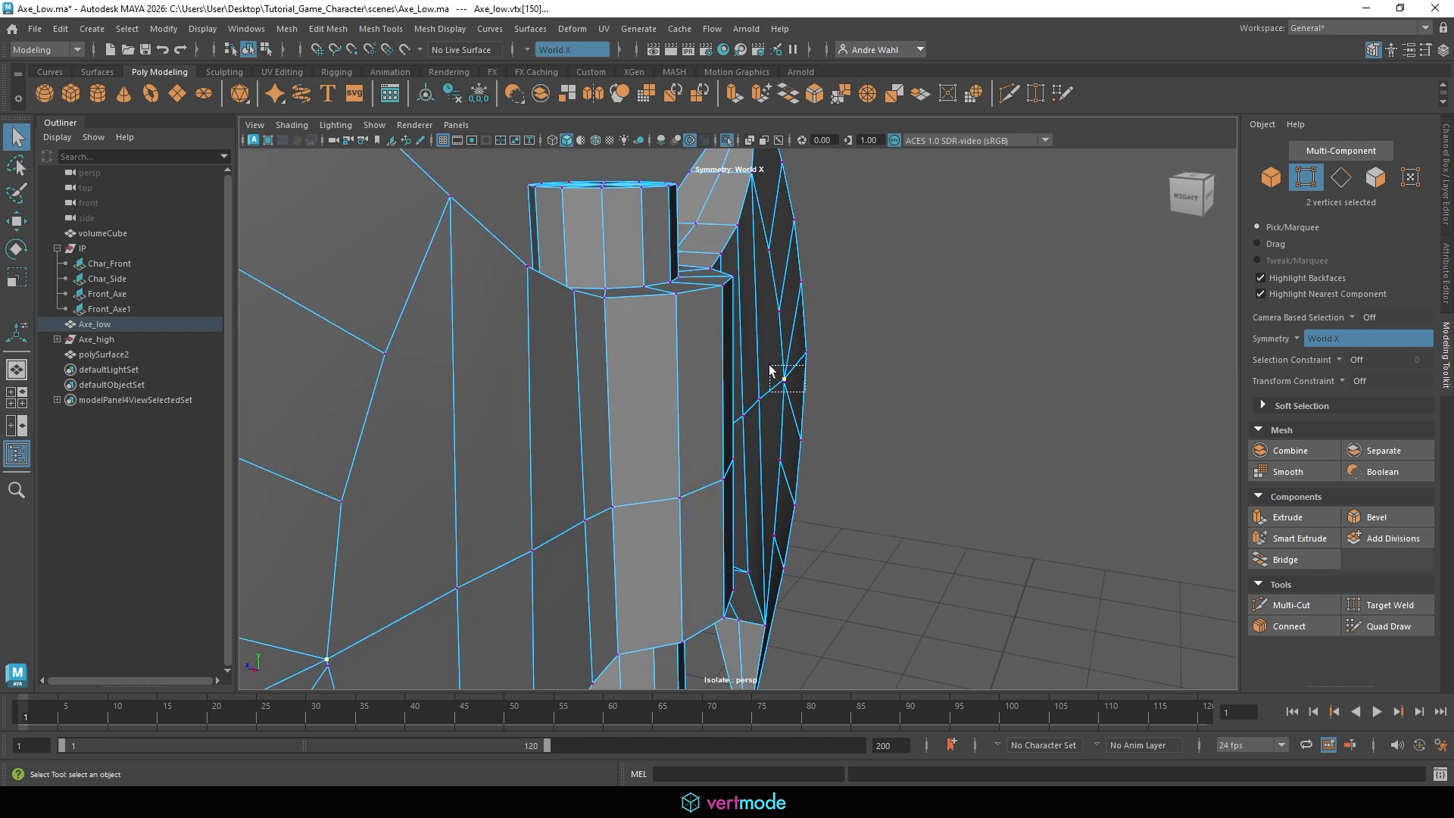
{"action": "left_click_drag", "start_coordinate": [780, 371], "coordinate": [688, 457], "text": "alt"}
{"action": "left_click", "coordinate": [1081, 454]}
{"action": "key", "text": "3"}
{"action": "key", "text": "1"}
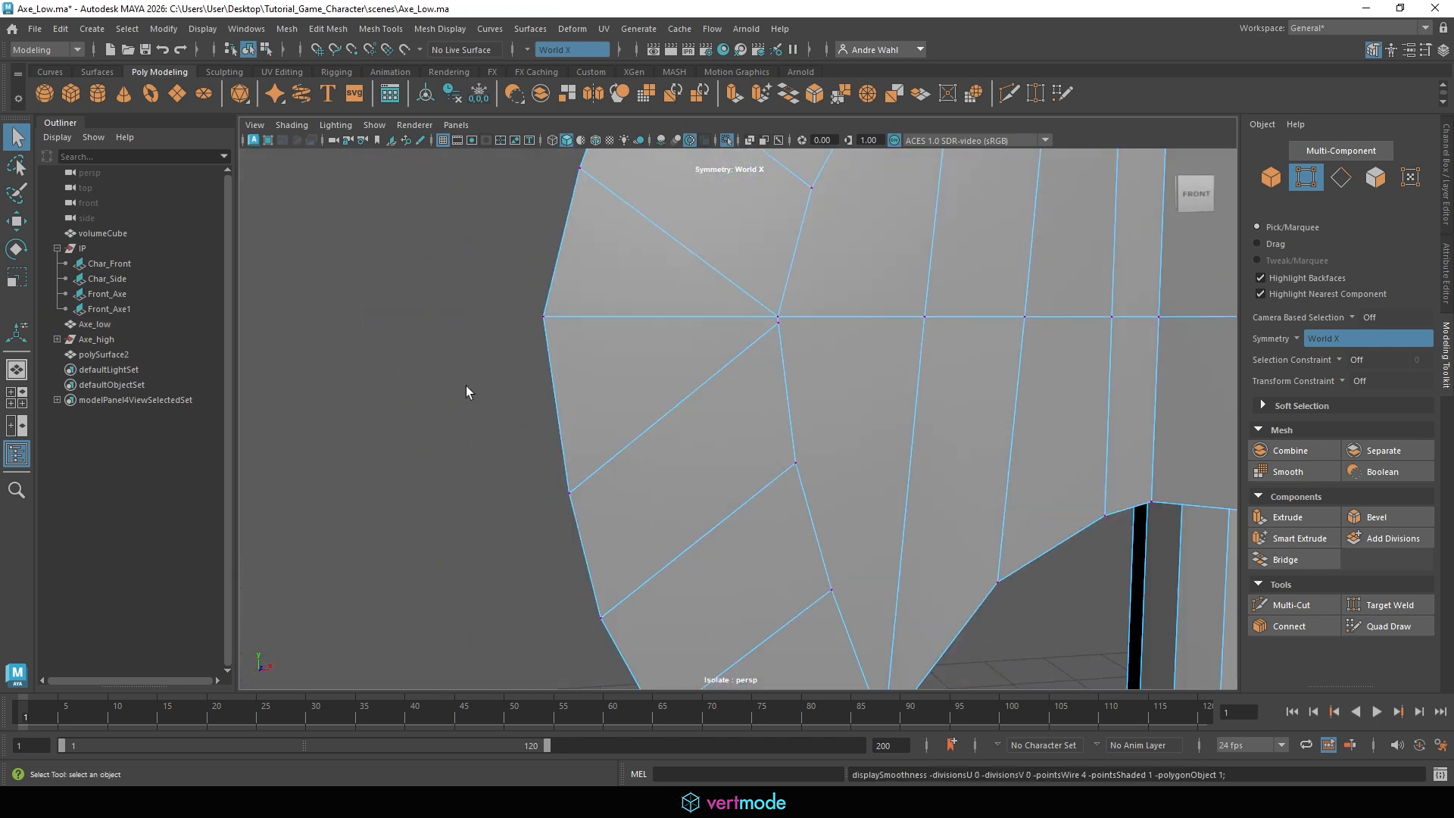
Merge the nearly coincident vertices at the centre of the blades' inner edges on front and back with Target Weld.
{"action": "left_click", "coordinate": [1384, 603]}
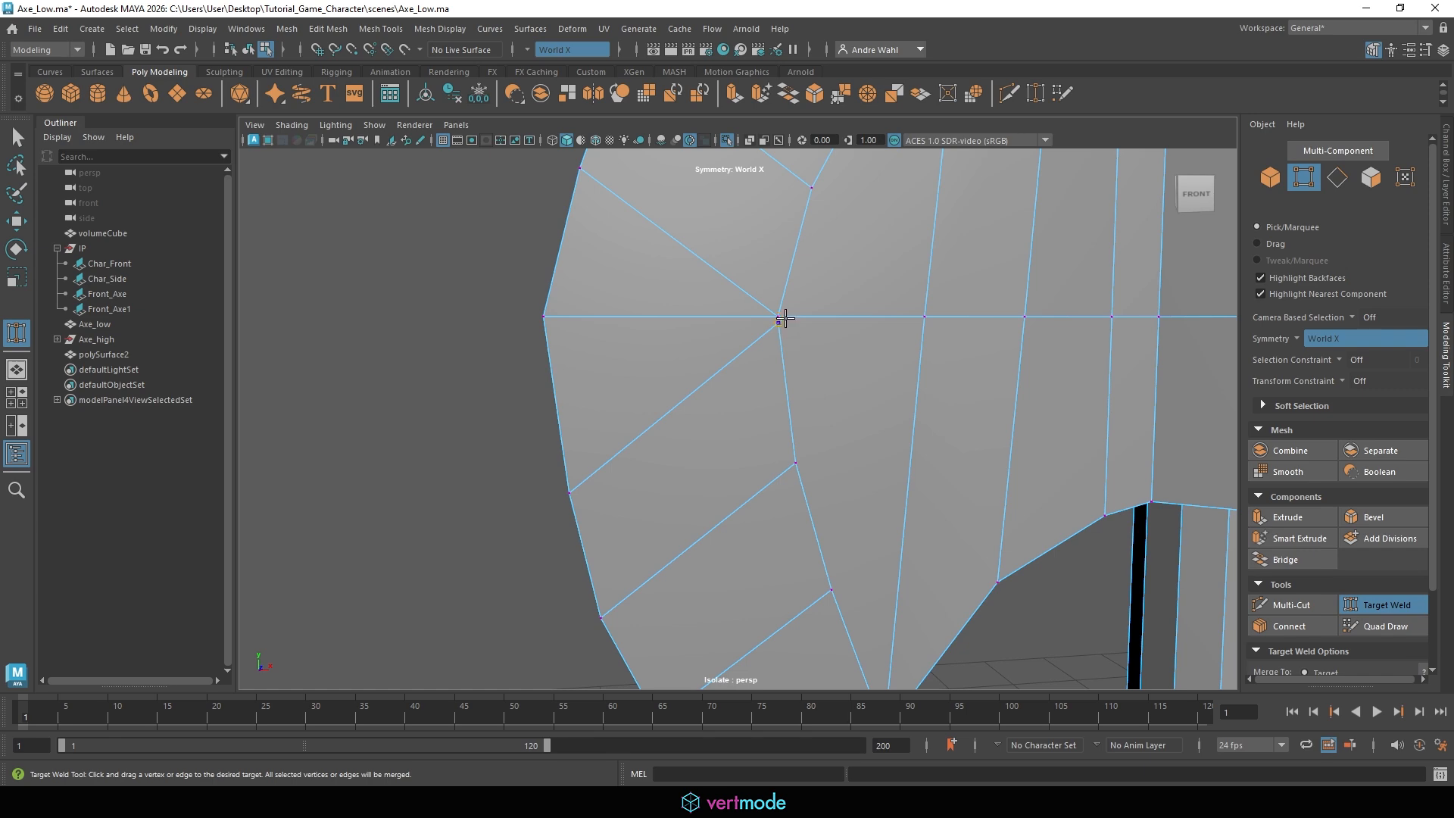
{"action": "left_click_drag", "start_coordinate": [808, 327], "coordinate": [629, 343], "text": "alt"}
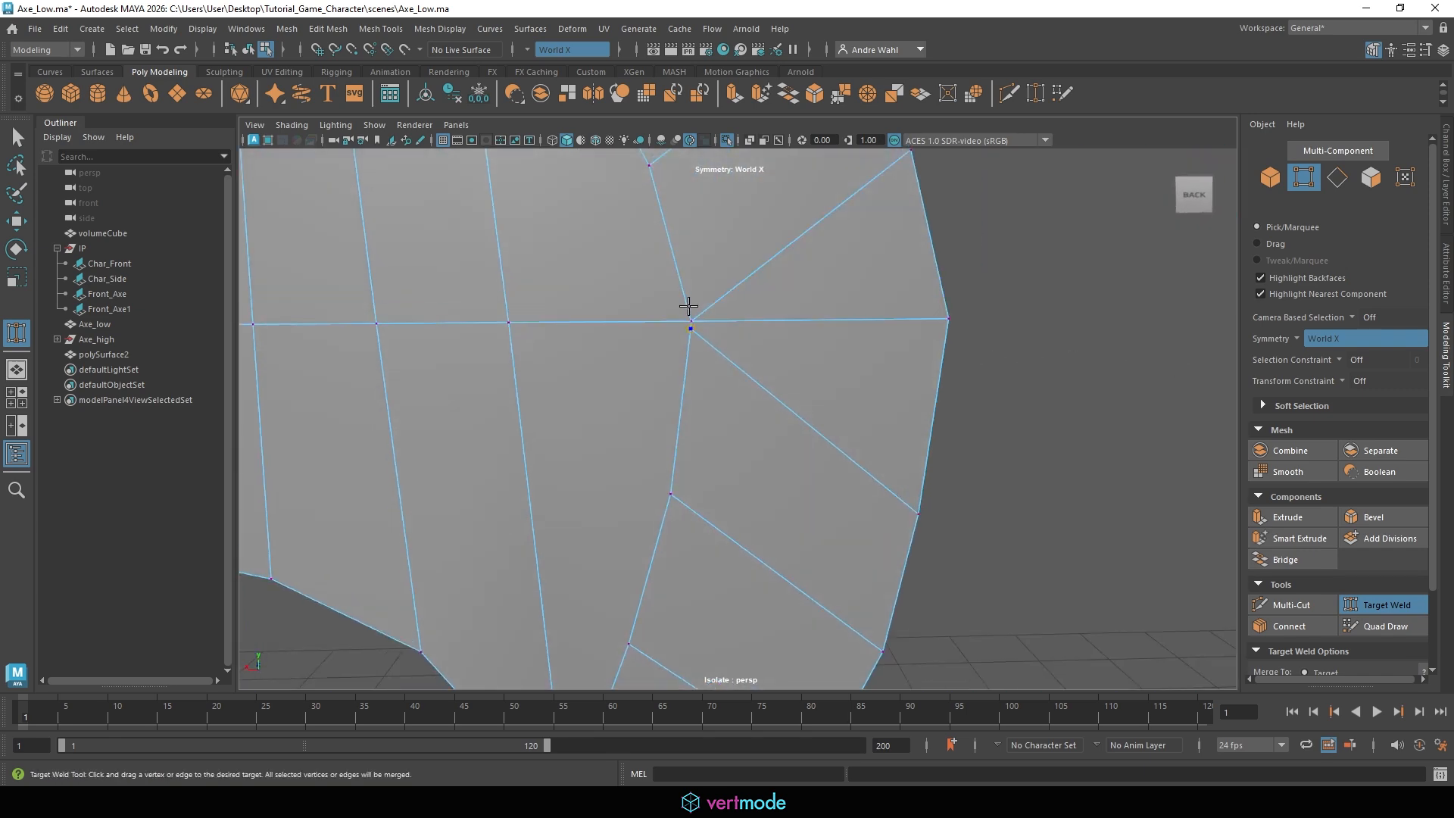
{"action": "right_click_drag", "start_coordinate": [799, 369], "coordinate": [702, 322], "text": "alt"}
Collapse the short lower edges between the bevel spokes along the blades' inner edges, front and back.
{"action": "left_click", "coordinate": [19, 137]}
{"action": "left_click", "coordinate": [692, 452]}
{"action": "left_click_drag", "start_coordinate": [692, 452], "coordinate": [774, 450], "text": "alt"}
{"action": "left_click", "coordinate": [319, 27]}
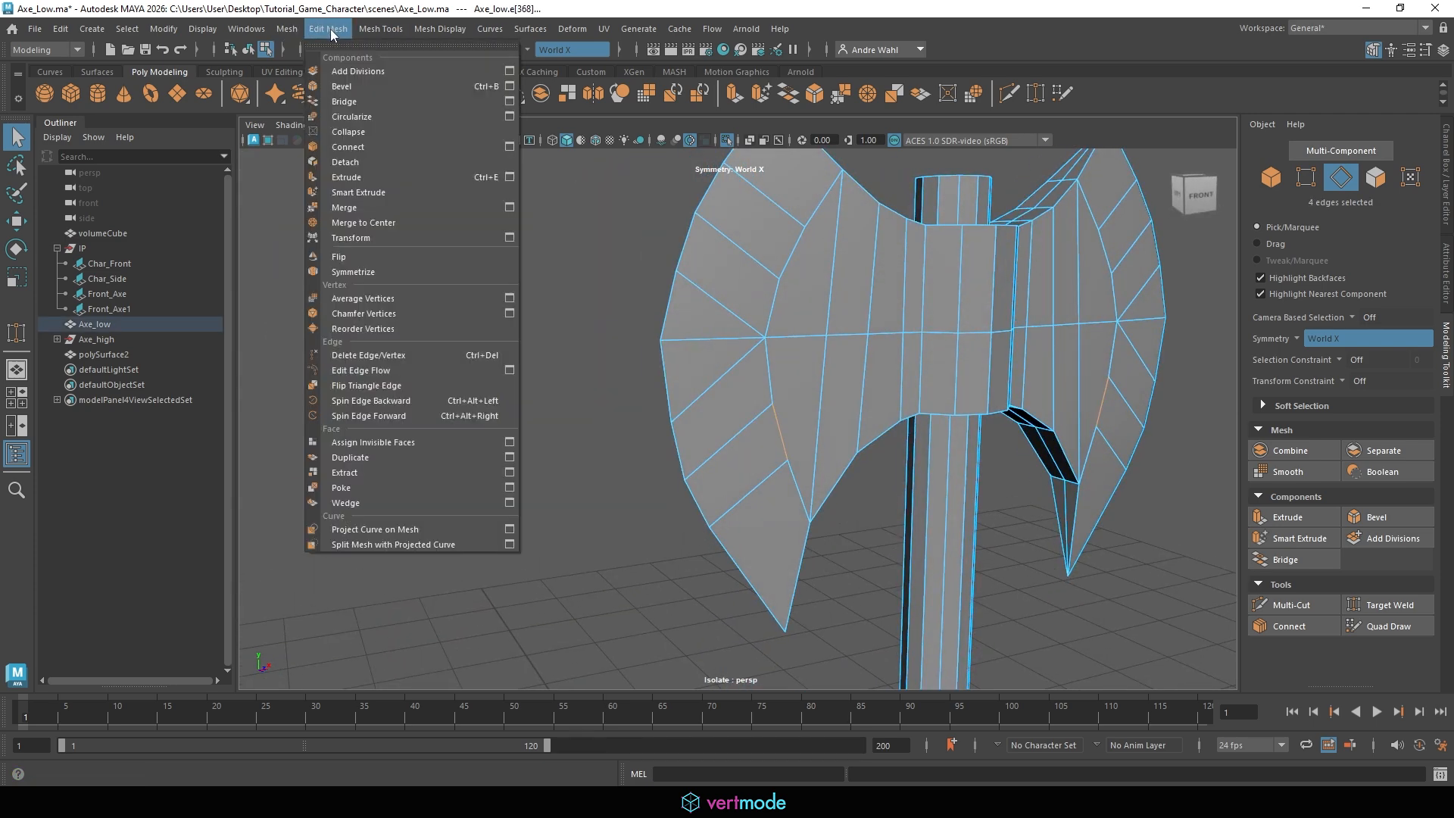
{"action": "left_click", "coordinate": [374, 129]}
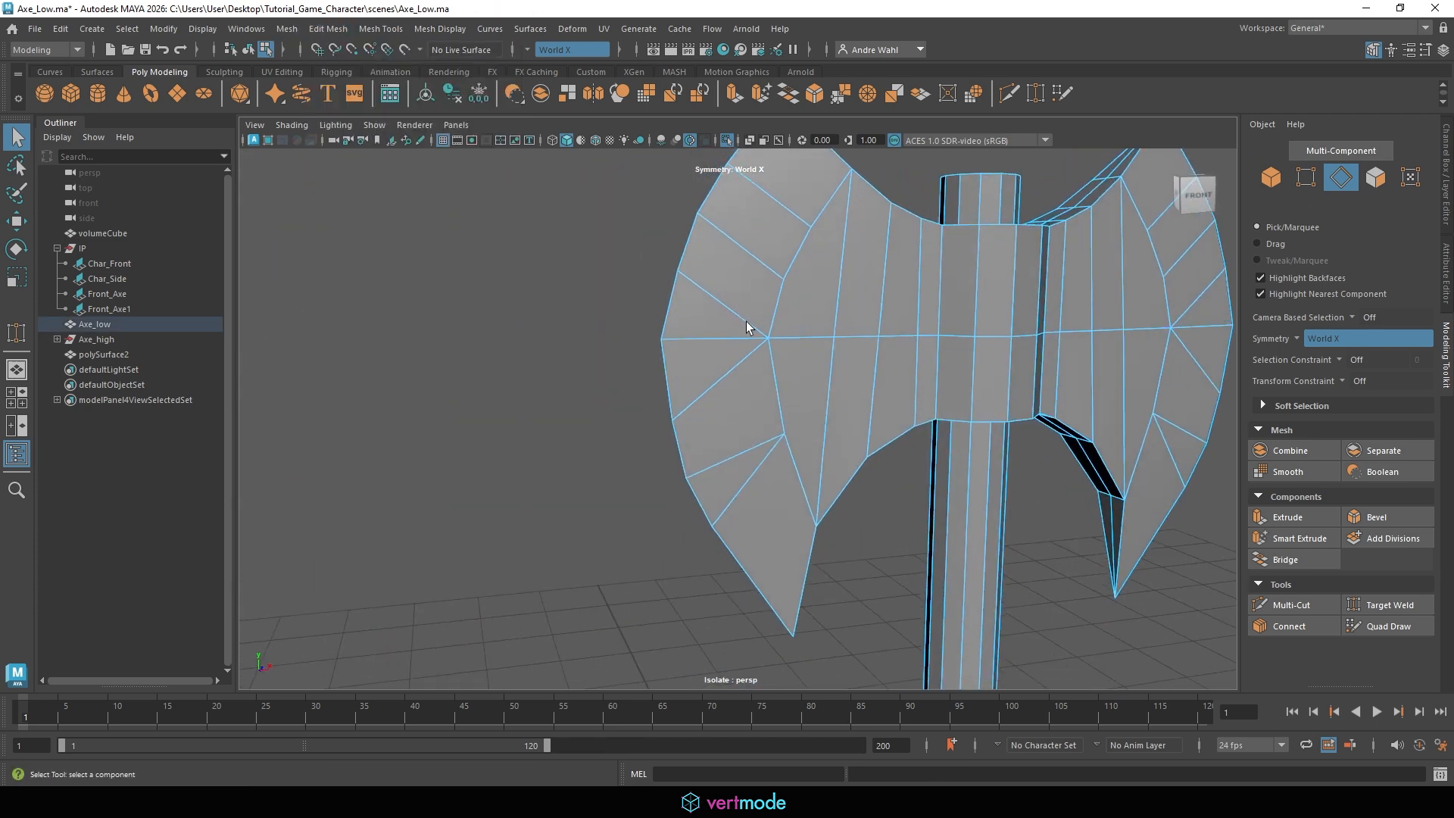
Collapse the matching short upper edges between the bevel spokes on both sides of the blades.
{"action": "left_click", "coordinate": [795, 262]}
{"action": "left_click_drag", "start_coordinate": [789, 300], "coordinate": [1017, 327], "text": "alt"}
{"action": "key", "text": "g"}
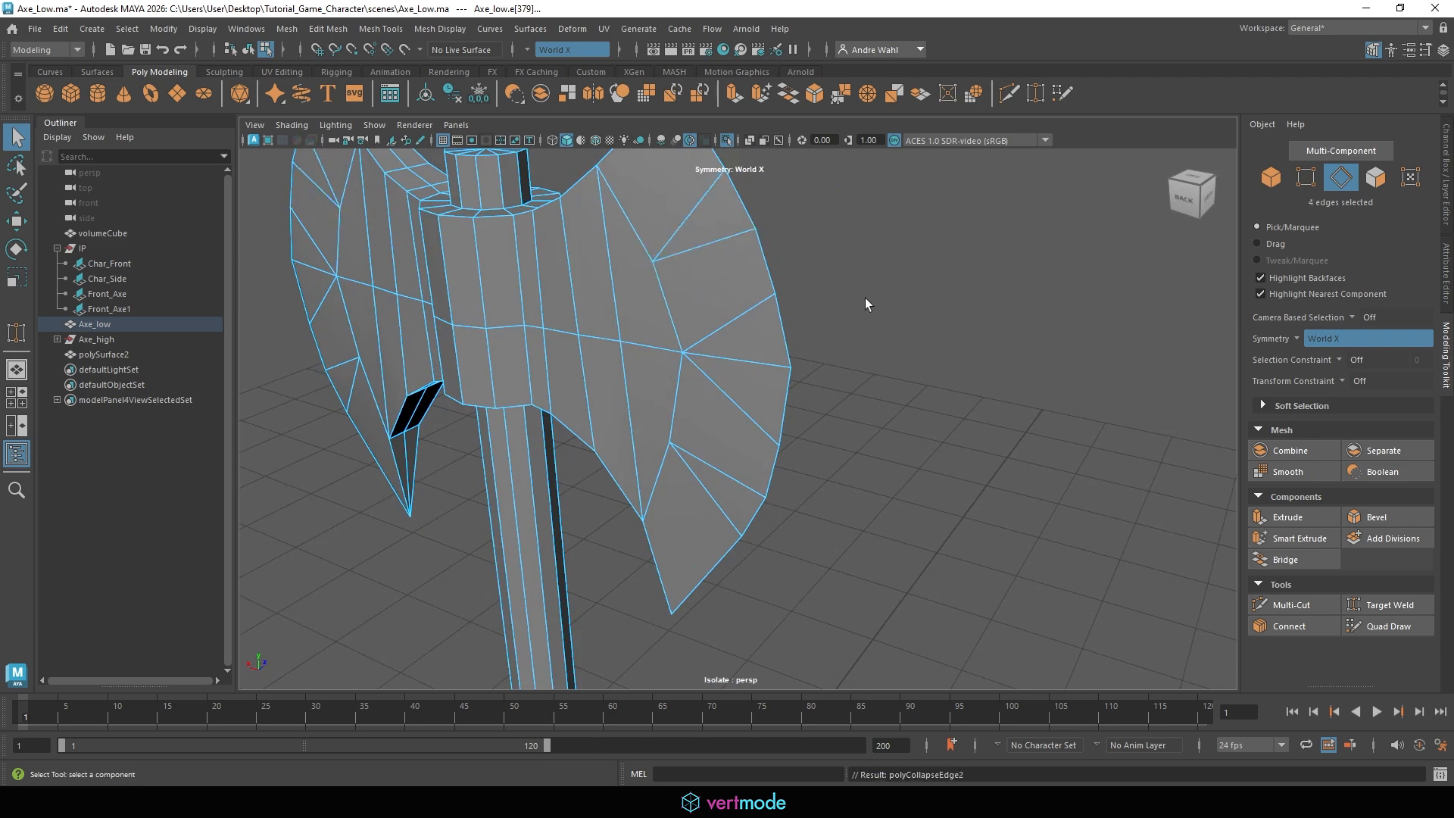
{"action": "left_click_drag", "start_coordinate": [865, 297], "coordinate": [815, 285], "text": "alt"}
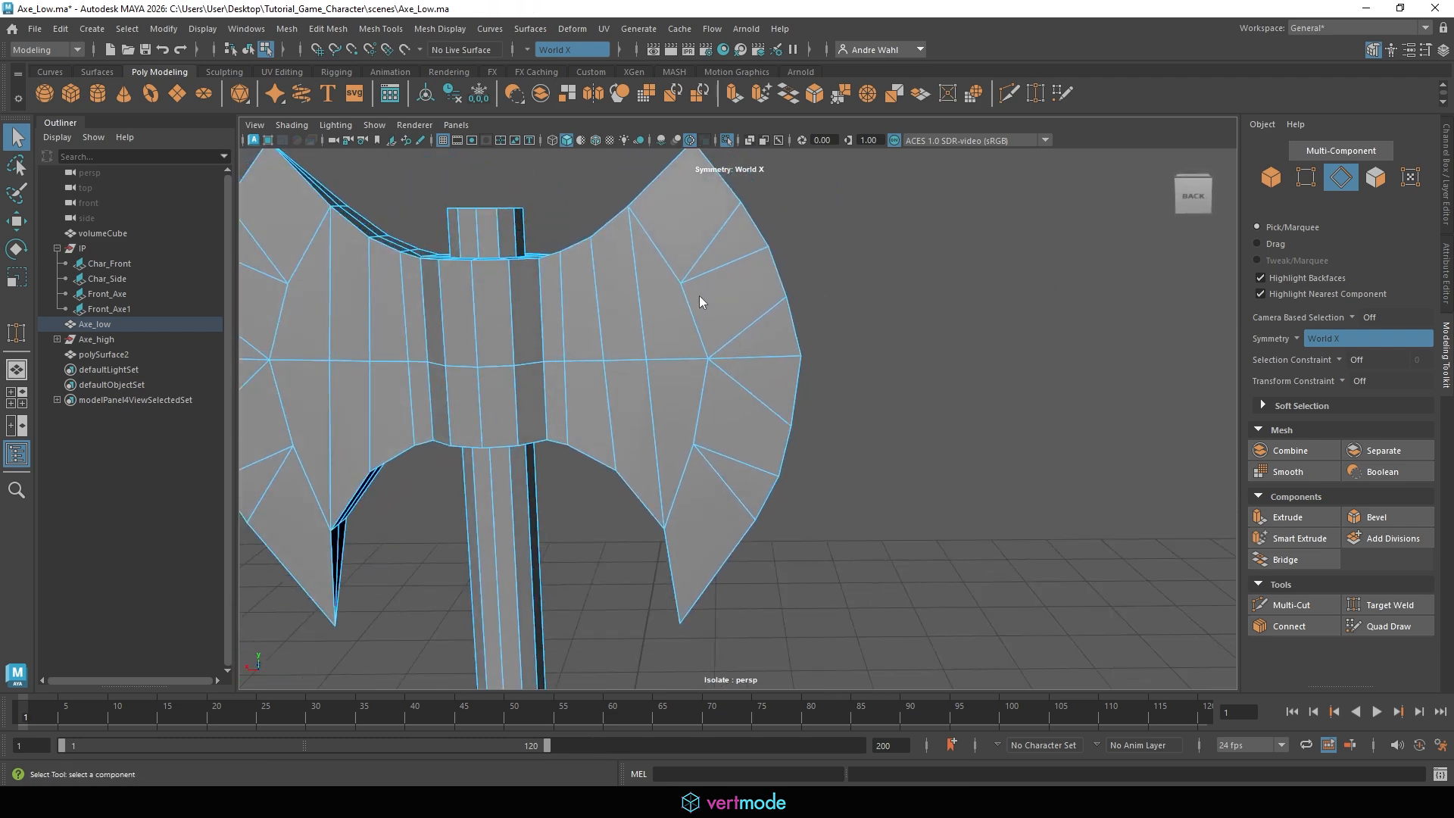
Weld the upper and lower inner-edge vertices on the blades' back side into the centre vertices with Target Weld.
{"action": "right_click_drag", "start_coordinate": [699, 296], "coordinate": [659, 297]}
{"action": "left_click", "coordinate": [1397, 606]}
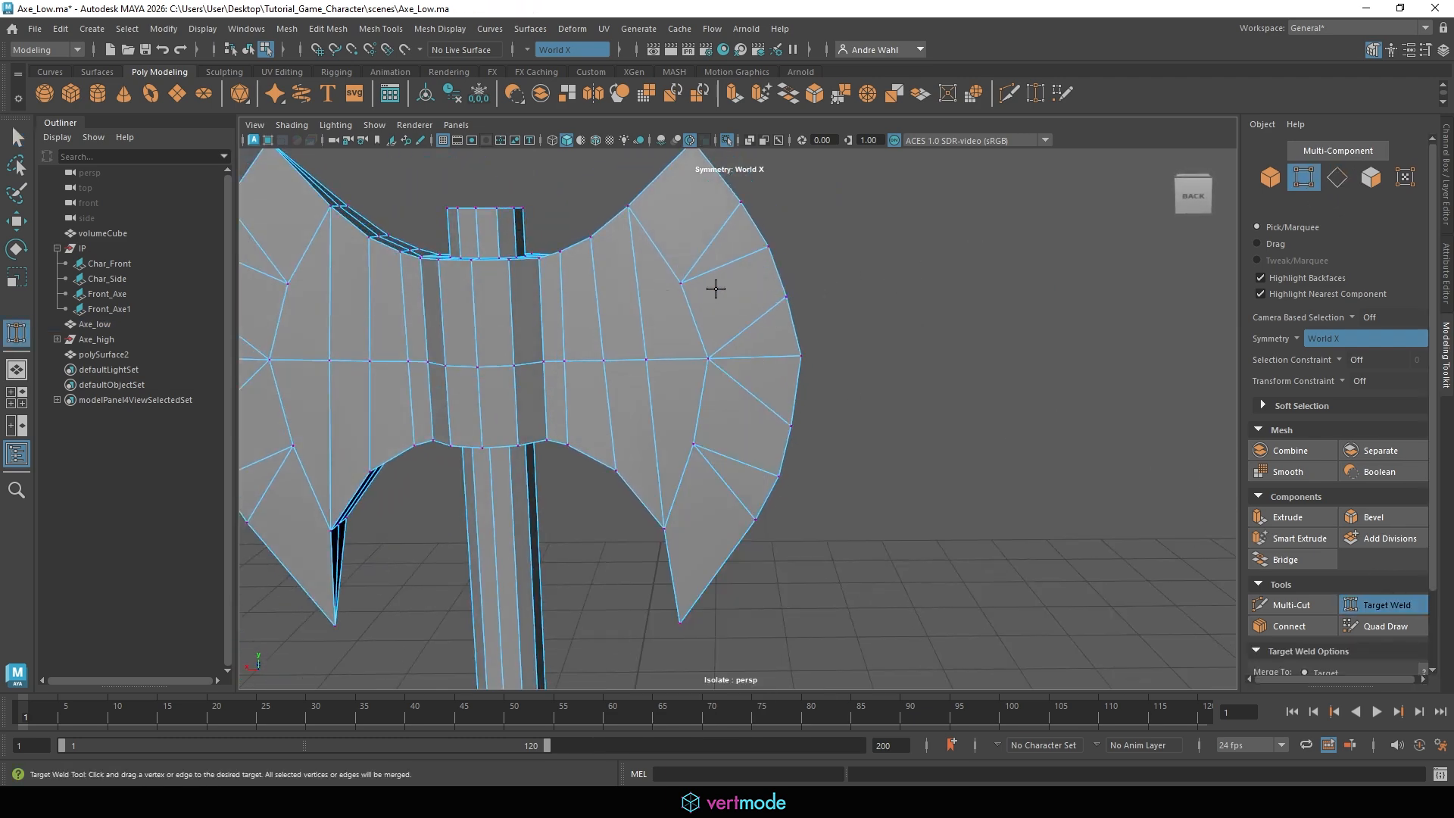
{"action": "mouse_move", "coordinate": [721, 332]}
{"action": "left_mouse_down"}
{"action": "mouse_move", "coordinate": [710, 360]}
{"action": "mouse_move", "coordinate": [723, 348]}
{"action": "left_mouse_up"}
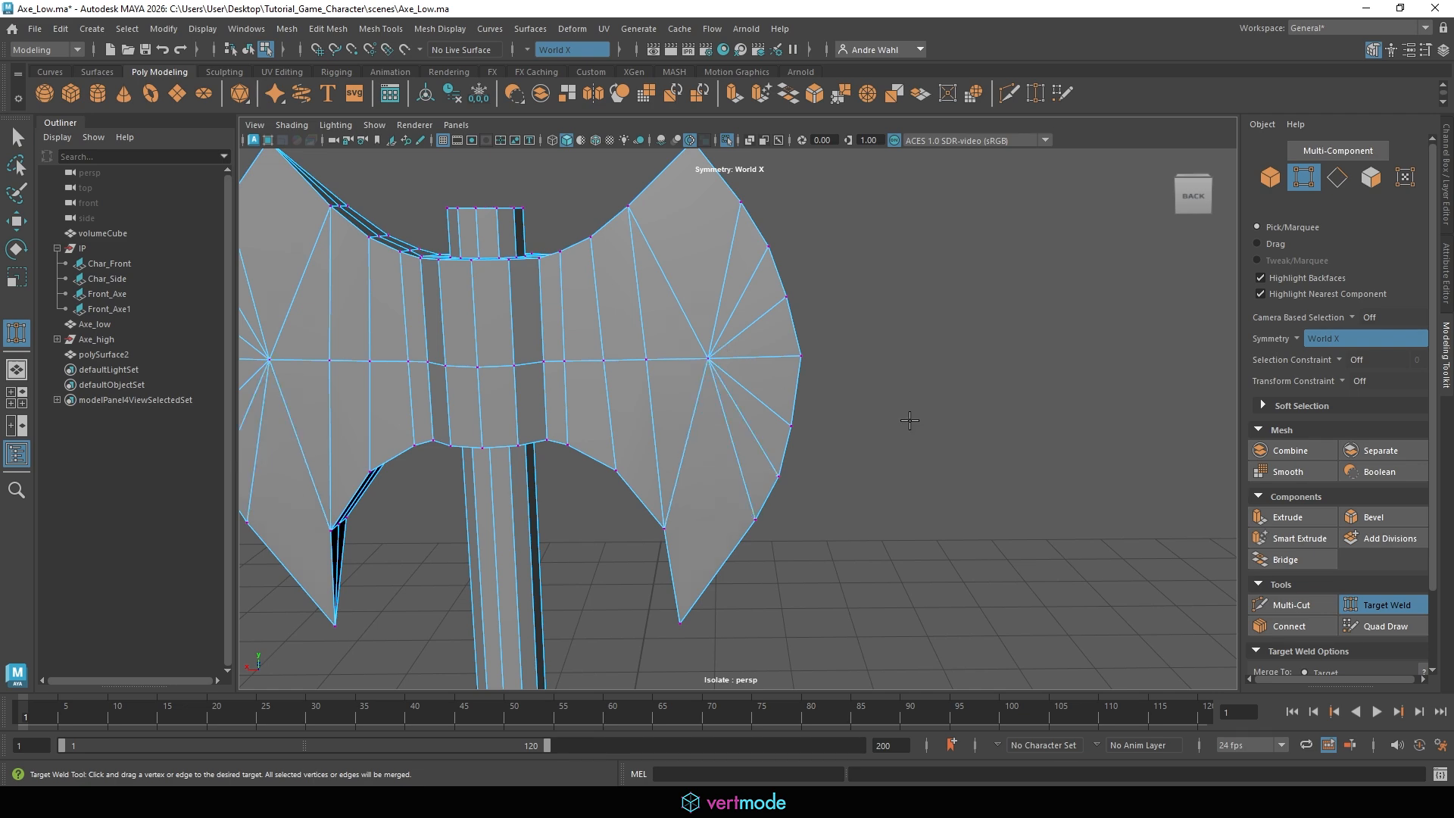
Undo the last two Target Weld merges on the back side of the blades.
{"action": "left_click_drag", "start_coordinate": [911, 422], "coordinate": [580, 387], "text": "alt"}
{"action": "key", "text": "ctrl+z"}
{"action": "key", "text": "ctrl+z"}
{"action": "left_click_drag", "start_coordinate": [644, 260], "coordinate": [669, 335], "text": "alt"}
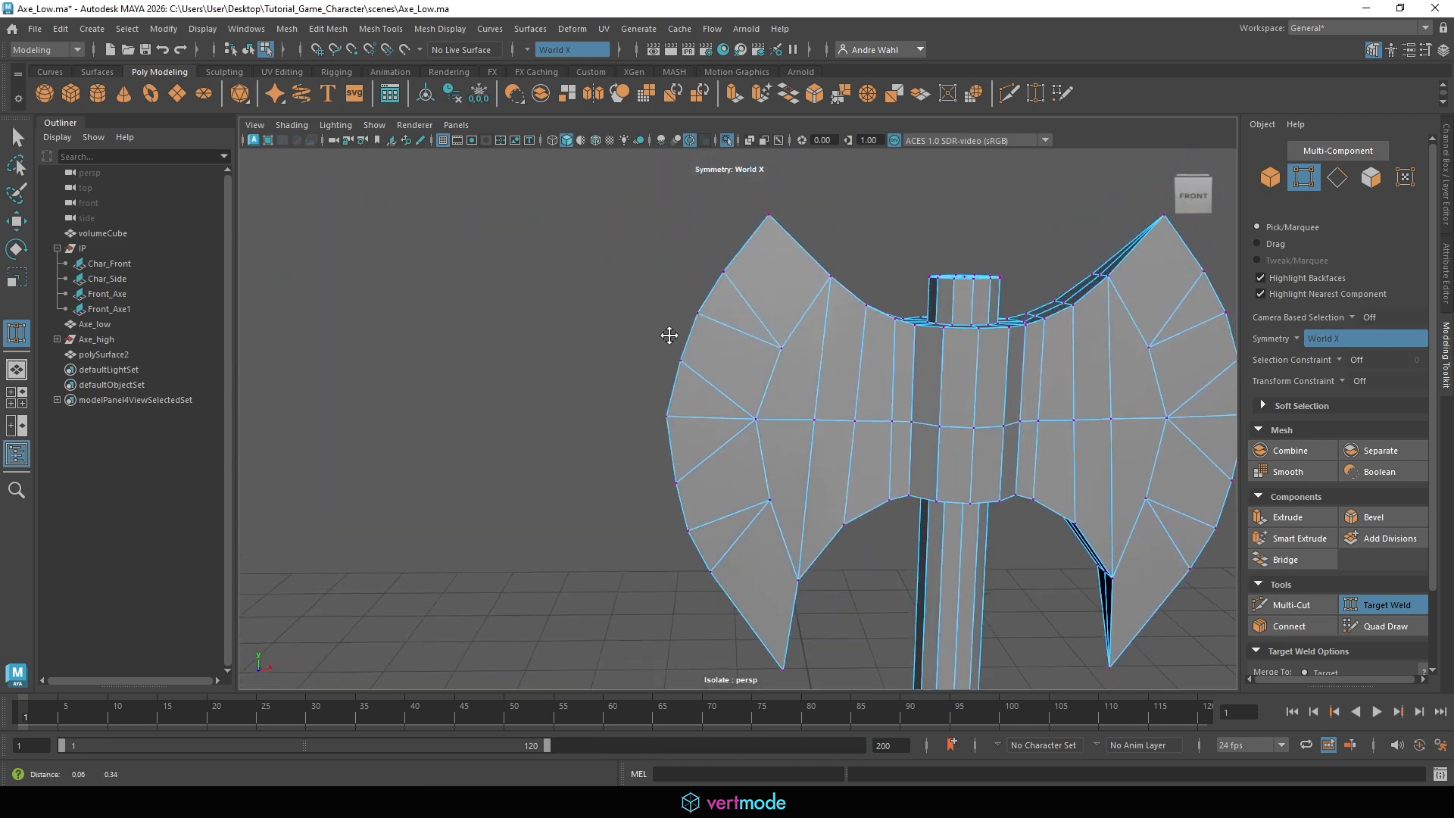
In the front view, move the middle vertices of the blades' outer cutting edge slightly inward with the Move tool.
{"action": "key", "text": "q"}
{"action": "key", "text": "space"}
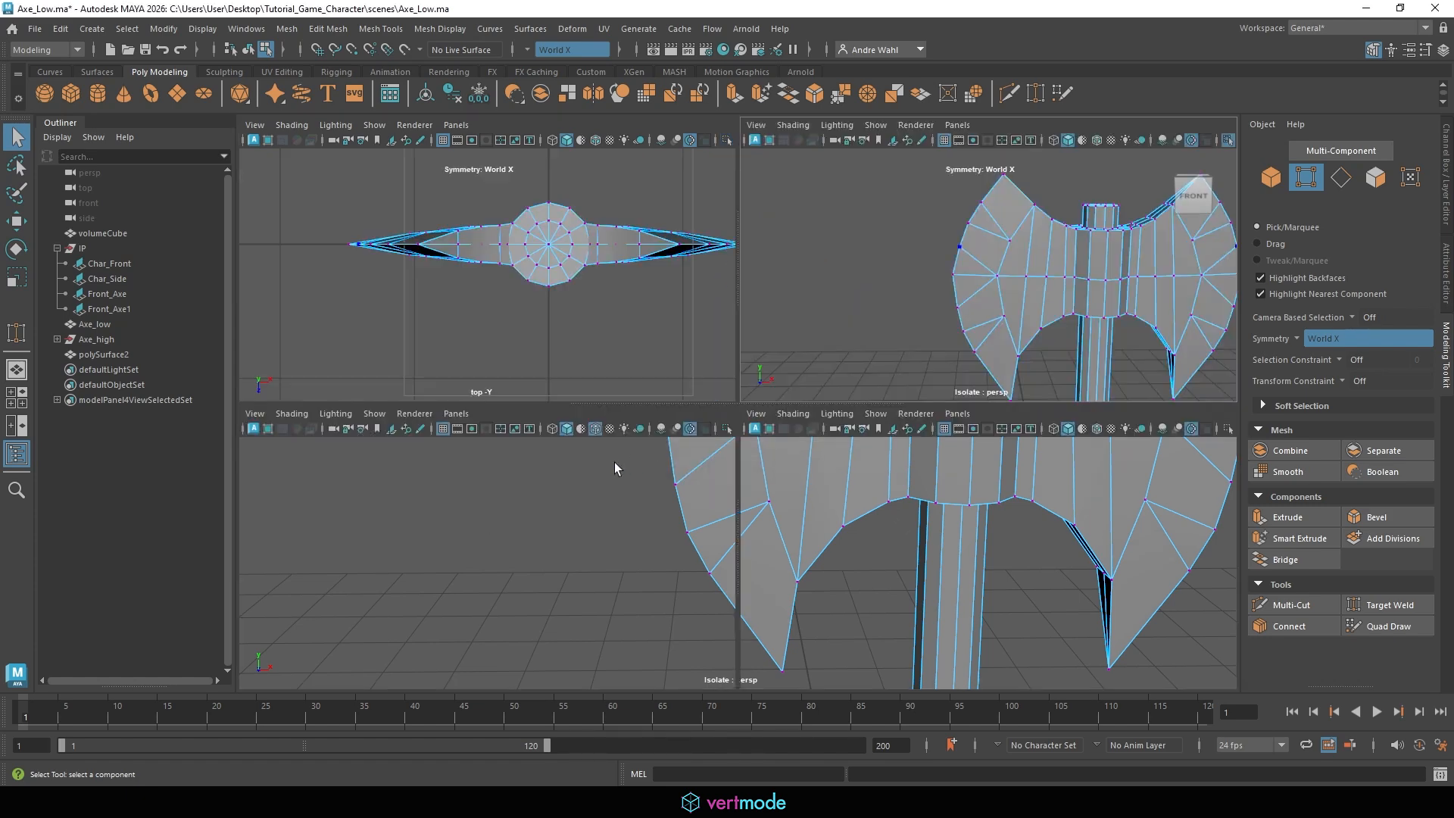
{"action": "key", "text": "space"}
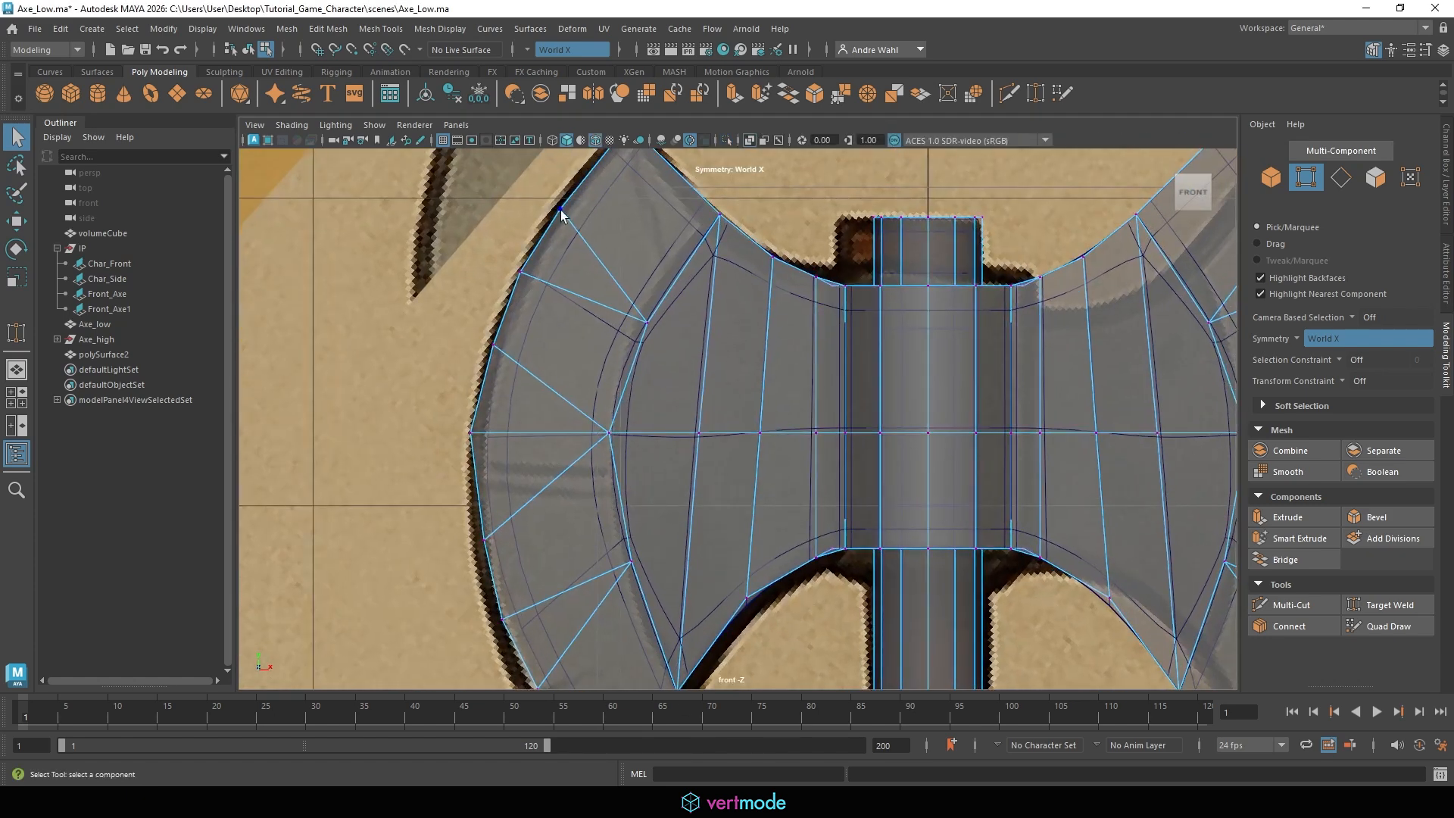
{"action": "middle_click_drag", "start_coordinate": [560, 210], "coordinate": [510, 419], "text": "alt"}
{"action": "left_click", "coordinate": [516, 428]}
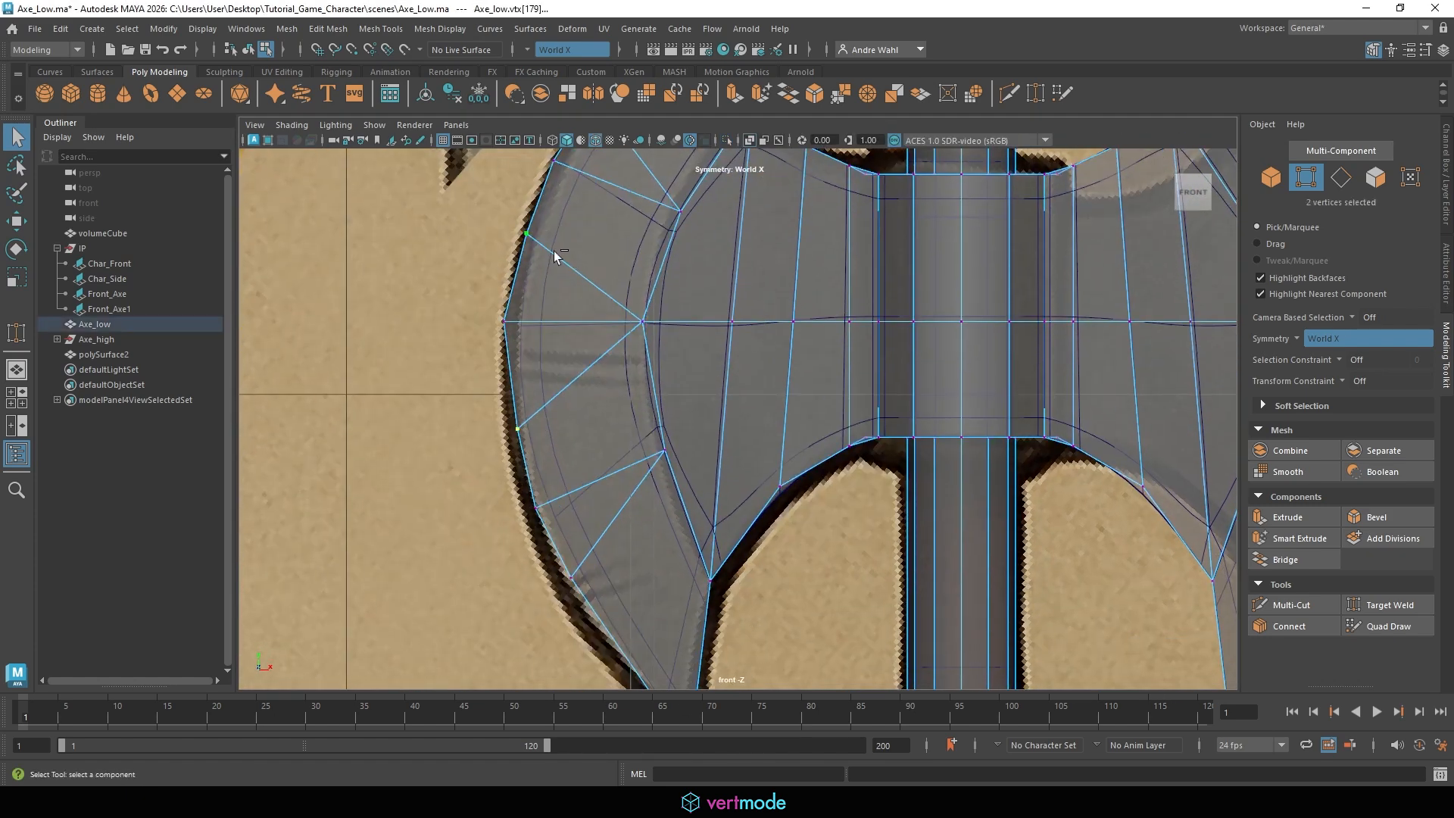
{"action": "key", "text": "w"}
{"action": "left_click", "coordinate": [503, 321]}
{"action": "mouse_move", "coordinate": [549, 324]}
{"action": "left_mouse_down"}
{"action": "mouse_move", "coordinate": [583, 345]}
{"action": "mouse_move", "coordinate": [570, 331]}
{"action": "left_mouse_up"}
Shift the symmetric outer-edge vertex pairs above and below the blade's middle inward to follow the high-poly outline.
{"action": "left_click", "coordinate": [513, 429]}
{"action": "left_click", "coordinate": [525, 235], "text": "shift"}
{"action": "left_click", "coordinate": [539, 508]}
{"action": "middle_click_drag", "start_coordinate": [587, 388], "coordinate": [559, 531], "text": "alt"}
{"action": "left_click", "coordinate": [527, 306], "text": "shift"}
{"action": "left_click_drag", "start_coordinate": [565, 468], "coordinate": [573, 468]}
Move the outermost upper and lower vertex pair of the cutting edge inward onto the high-poly curve.
{"action": "left_click", "coordinate": [567, 237]}
{"action": "middle_click_drag", "start_coordinate": [559, 421], "coordinate": [542, 155], "text": "alt"}
{"action": "left_click", "coordinate": [525, 454], "text": "shift"}
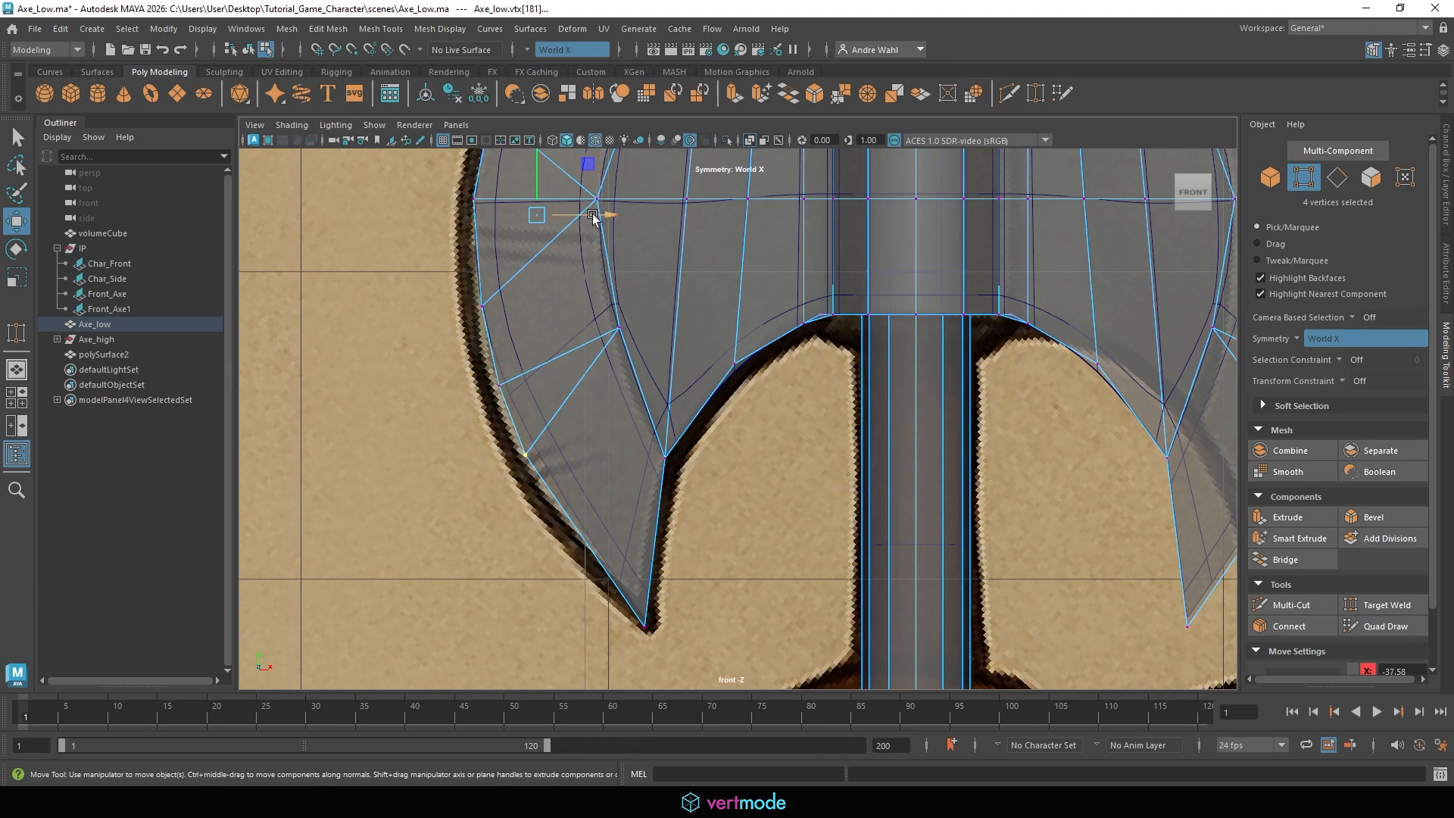
{"action": "middle_click_drag", "start_coordinate": [523, 356], "coordinate": [509, 596], "text": "alt"}
{"action": "middle_click_drag", "start_coordinate": [562, 384], "coordinate": [572, 305], "text": "alt"}
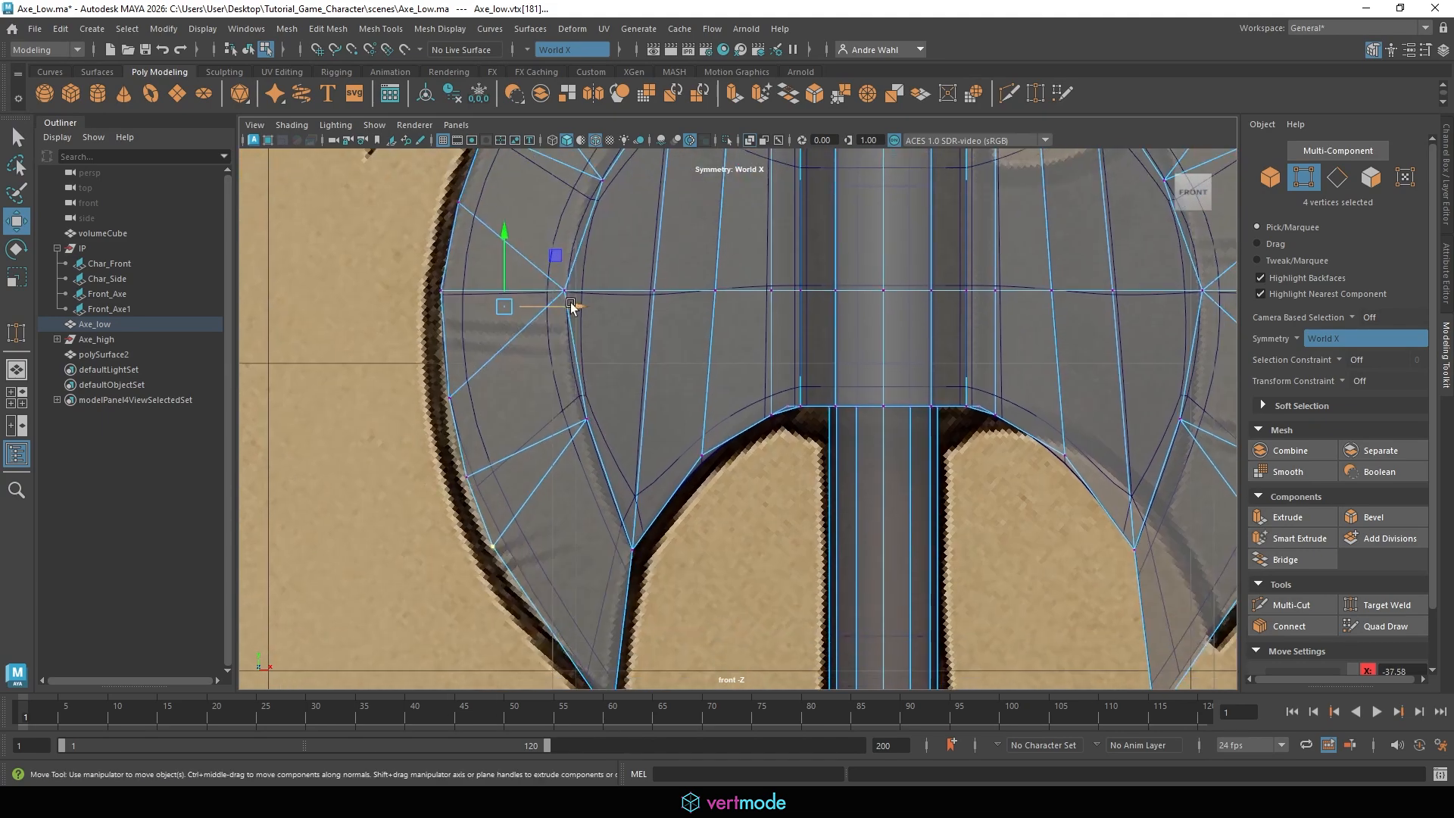
{"action": "left_click", "coordinate": [562, 313]}
{"action": "key", "text": "ctrl+z"}
{"action": "left_click_drag", "start_coordinate": [550, 309], "coordinate": [562, 308]}
{"action": "middle_click_drag", "start_coordinate": [516, 215], "coordinate": [513, 444], "text": "alt"}
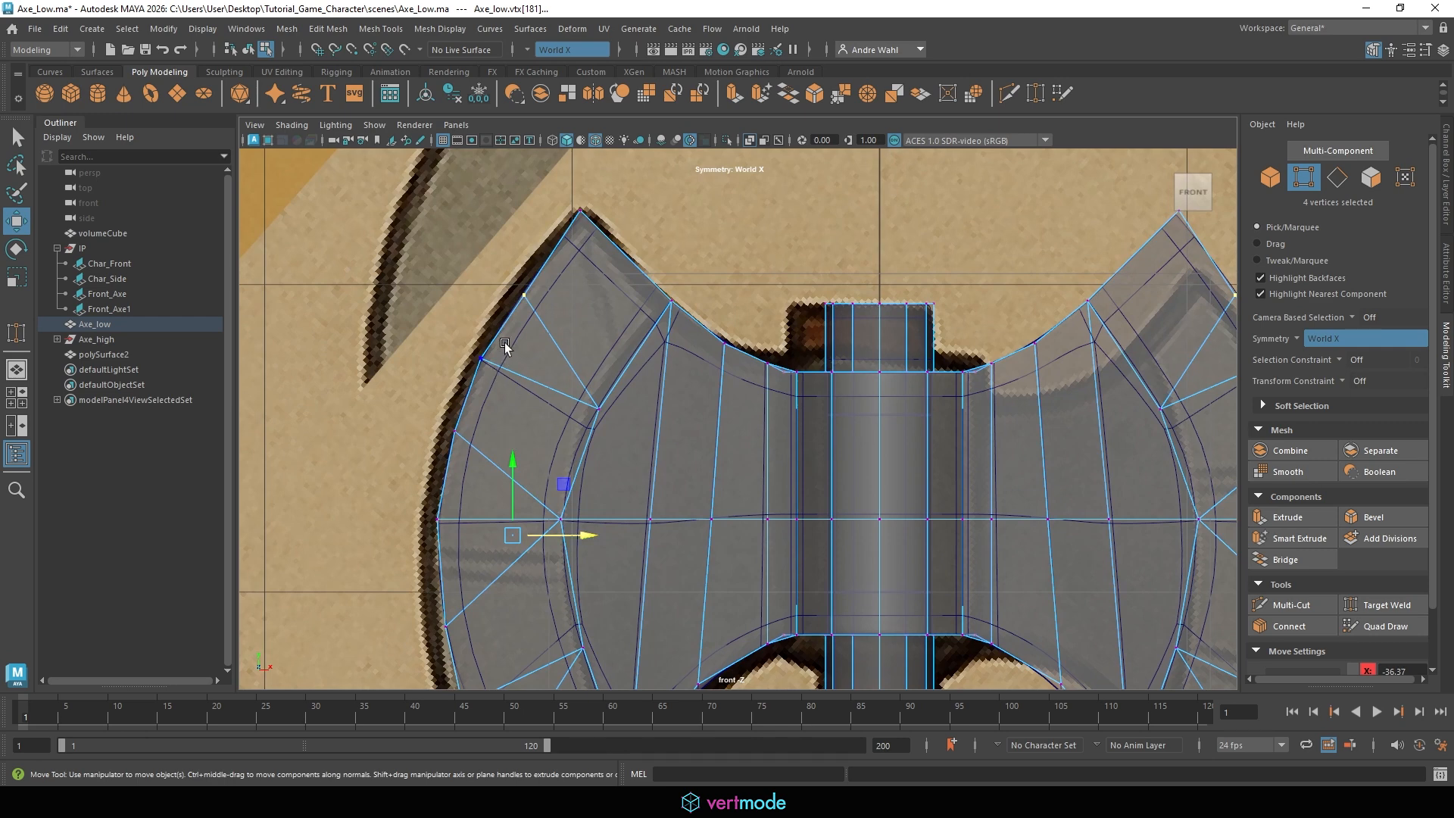
Nudge the blade's upper tip and the lower outer-edge vertices sideways to fit the high-poly silhouette.
{"action": "left_click", "coordinate": [576, 215]}
{"action": "left_click", "coordinate": [523, 296]}
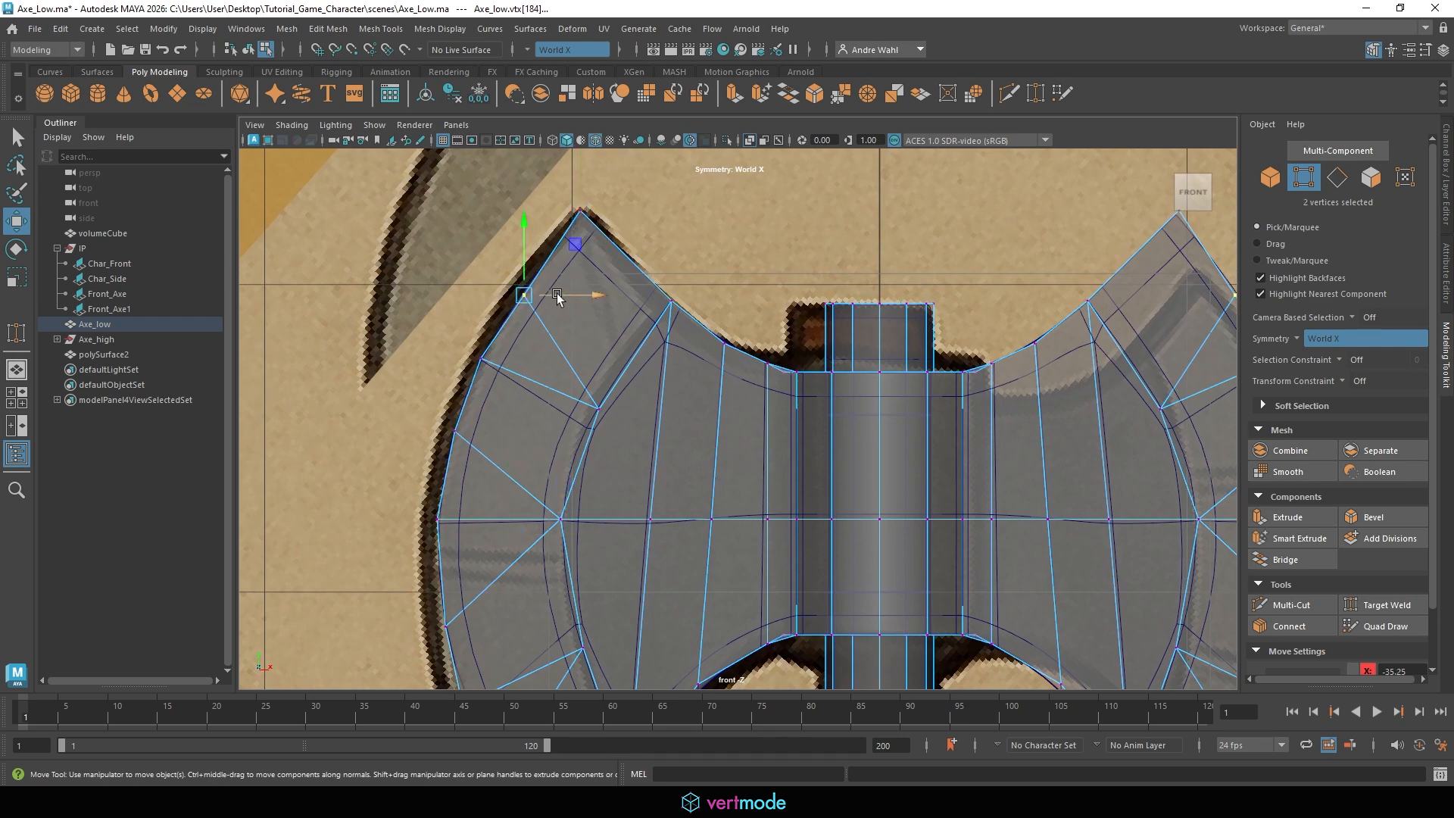
{"action": "left_click", "coordinate": [582, 212]}
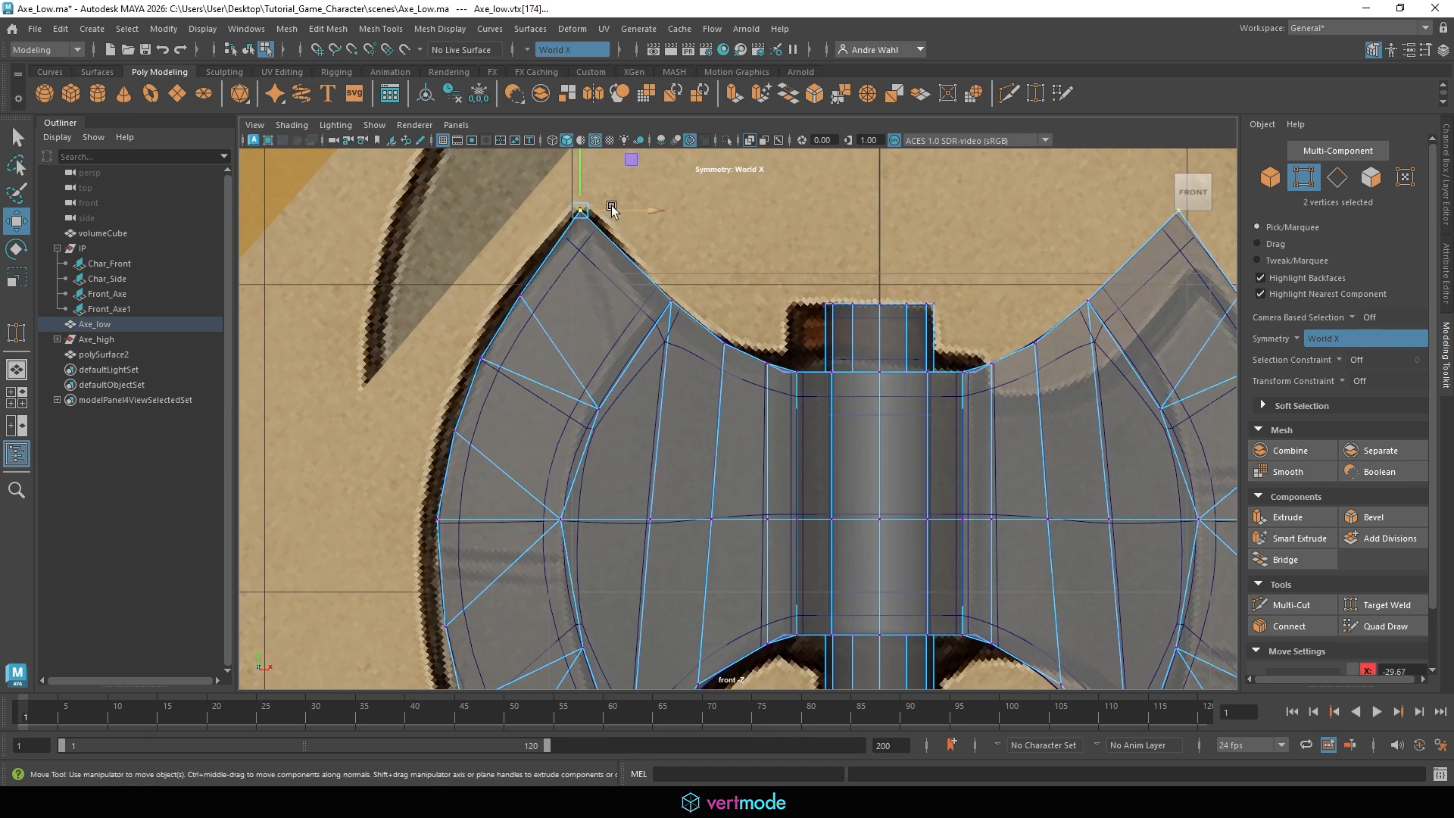
{"action": "left_click_drag", "start_coordinate": [609, 210], "coordinate": [612, 209]}
{"action": "middle_click_drag", "start_coordinate": [556, 492], "coordinate": [560, 48], "text": "alt"}
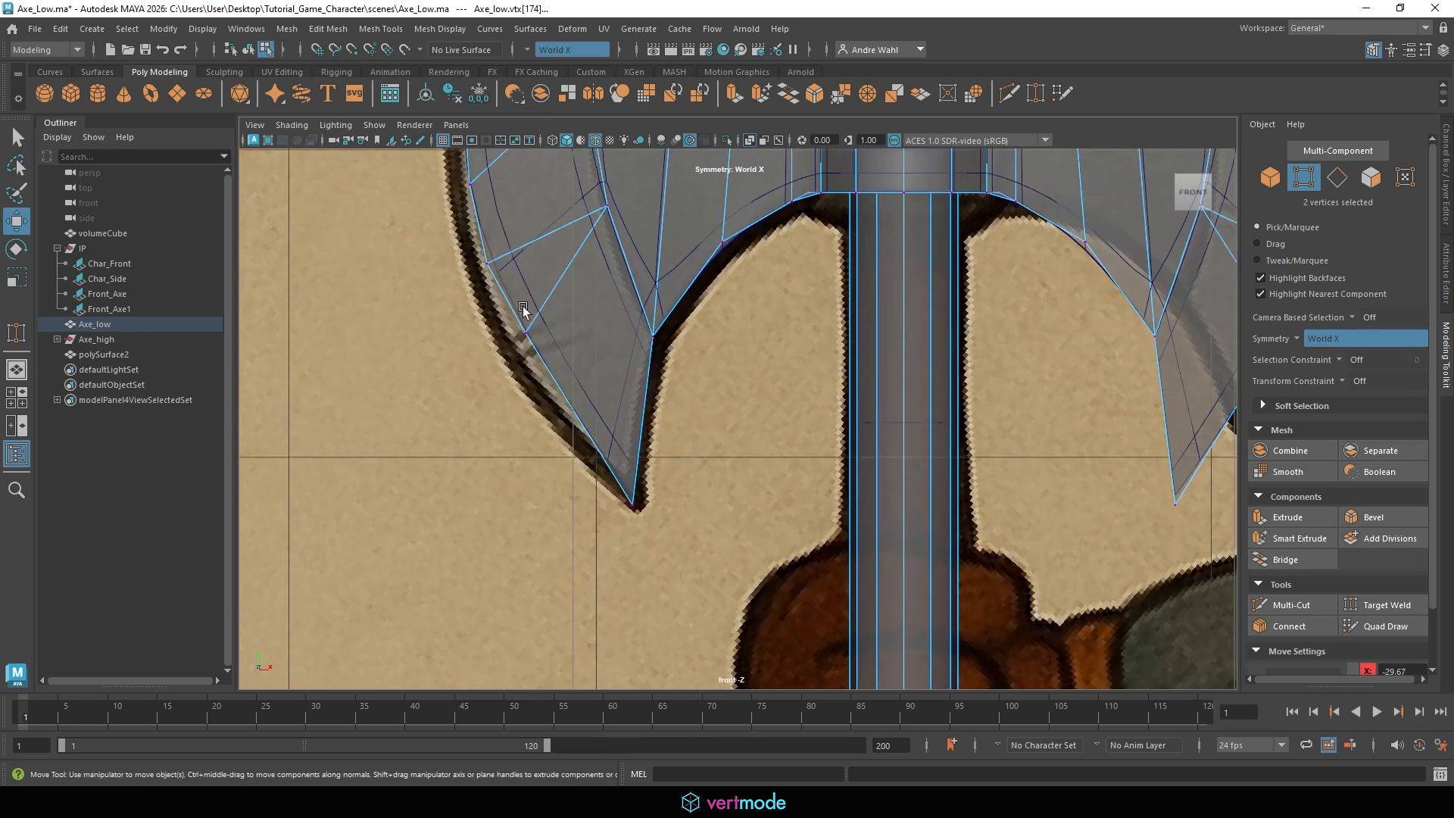
{"action": "middle_click_drag", "start_coordinate": [523, 354], "coordinate": [527, 417], "text": "alt"}
{"action": "left_click", "coordinate": [494, 325]}
{"action": "left_click_drag", "start_coordinate": [522, 326], "coordinate": [532, 331]}
{"action": "middle_click_drag", "start_coordinate": [532, 402], "coordinate": [551, 604], "text": "alt"}
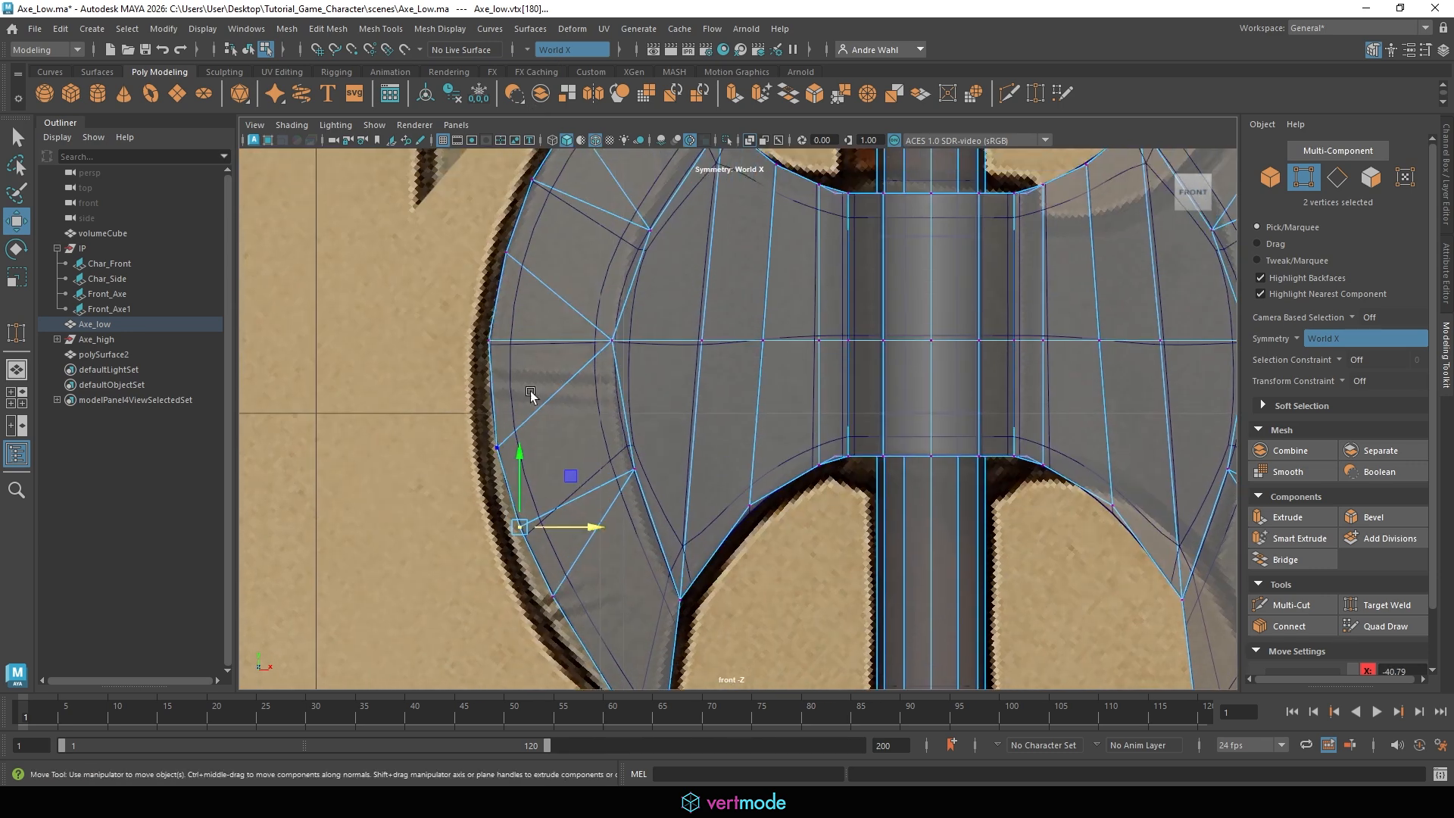
Return to Object mode in the perspective view and examine the deselected low-poly axe from several angles.
{"action": "key", "text": "space"}
{"action": "key", "text": "space"}
{"action": "right_click_drag", "start_coordinate": [966, 288], "coordinate": [1042, 243]}
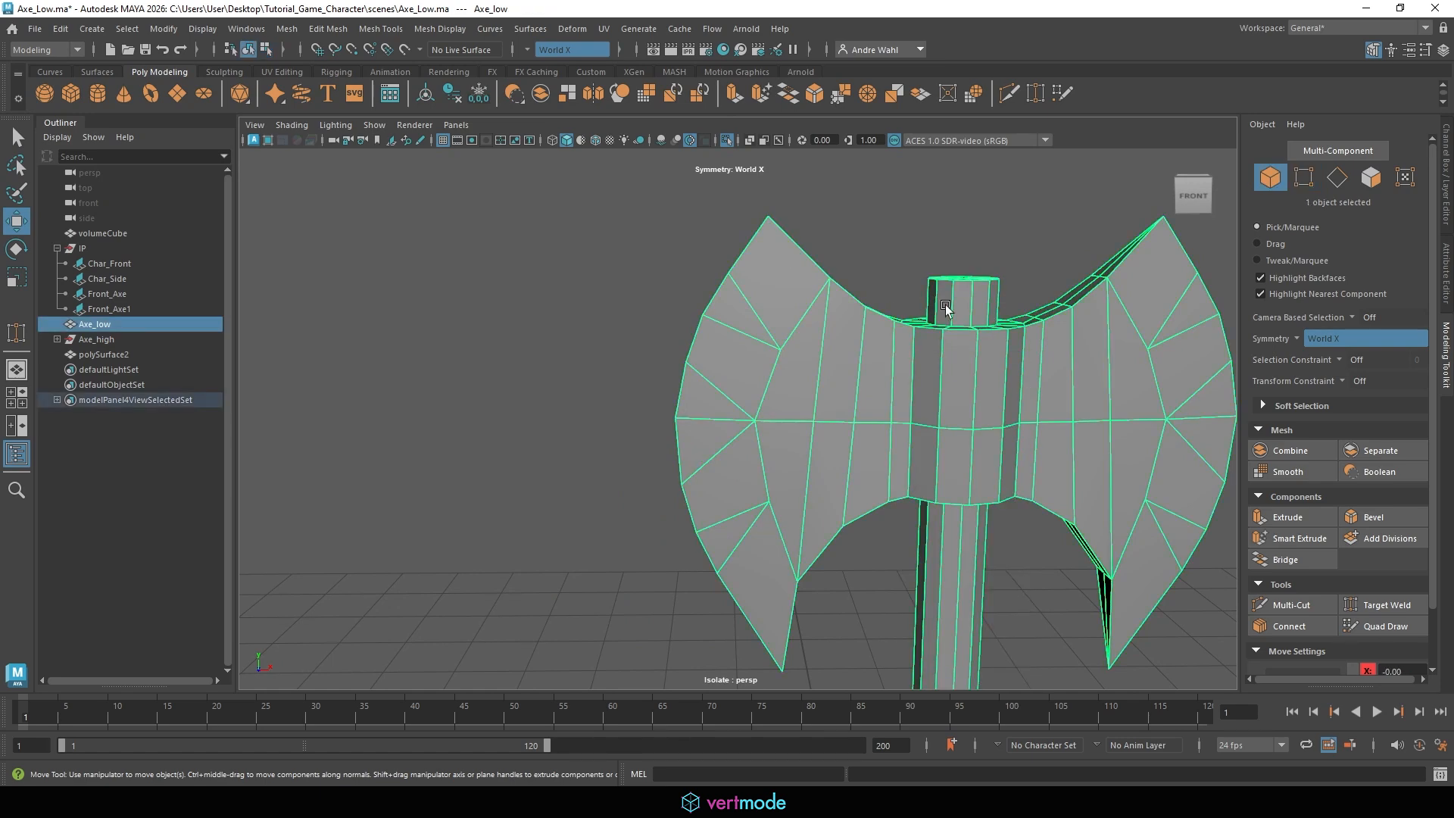
{"action": "scroll", "coordinate": [611, 206], "scroll_direction": "down", "scroll_amount": 3}
{"action": "left_click", "coordinate": [728, 140]}
{"action": "left_click", "coordinate": [729, 140]}
{"action": "left_click", "coordinate": [1012, 274]}
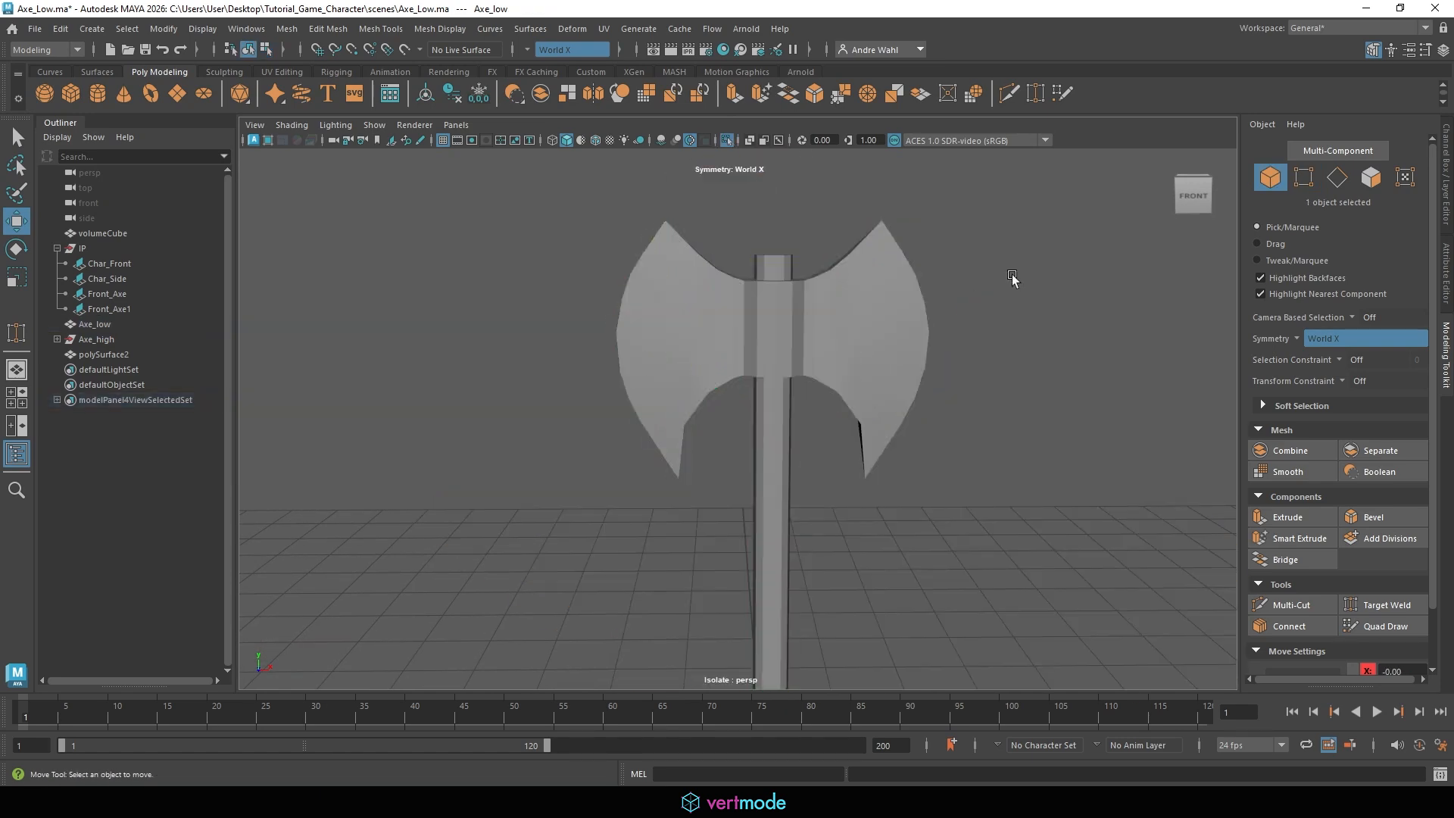
{"action": "scroll", "coordinate": [909, 310], "scroll_direction": "down", "scroll_amount": 5}
{"action": "left_click_drag", "start_coordinate": [651, 394], "coordinate": [870, 396], "text": "alt"}
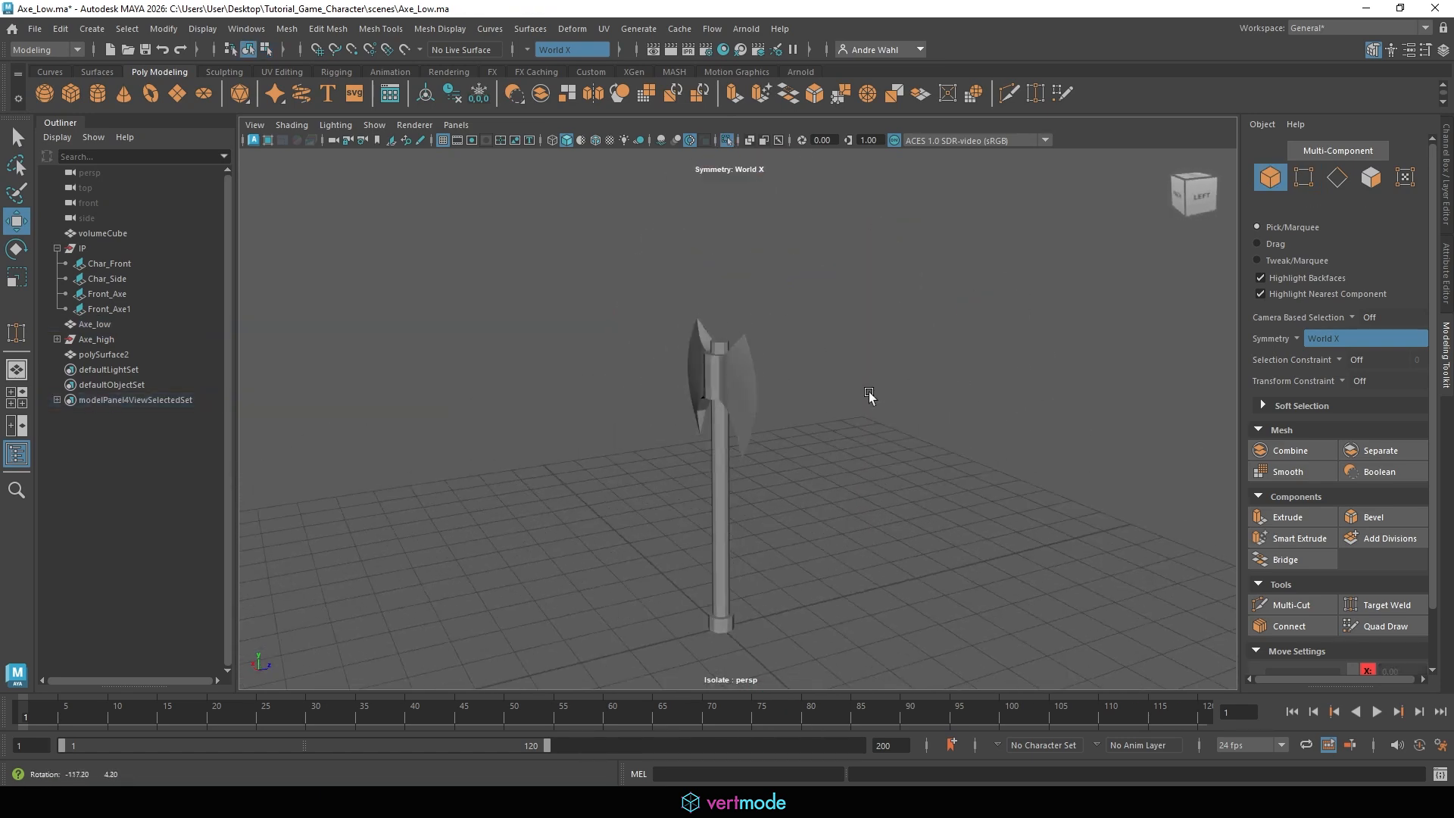
Show the whole scene again, then isolate the high-poly blade head and examine it without selection highlighting.
{"action": "left_click", "coordinate": [727, 140]}
{"action": "left_click_drag", "start_coordinate": [803, 285], "coordinate": [734, 392], "text": "alt"}
{"action": "left_click", "coordinate": [735, 392]}
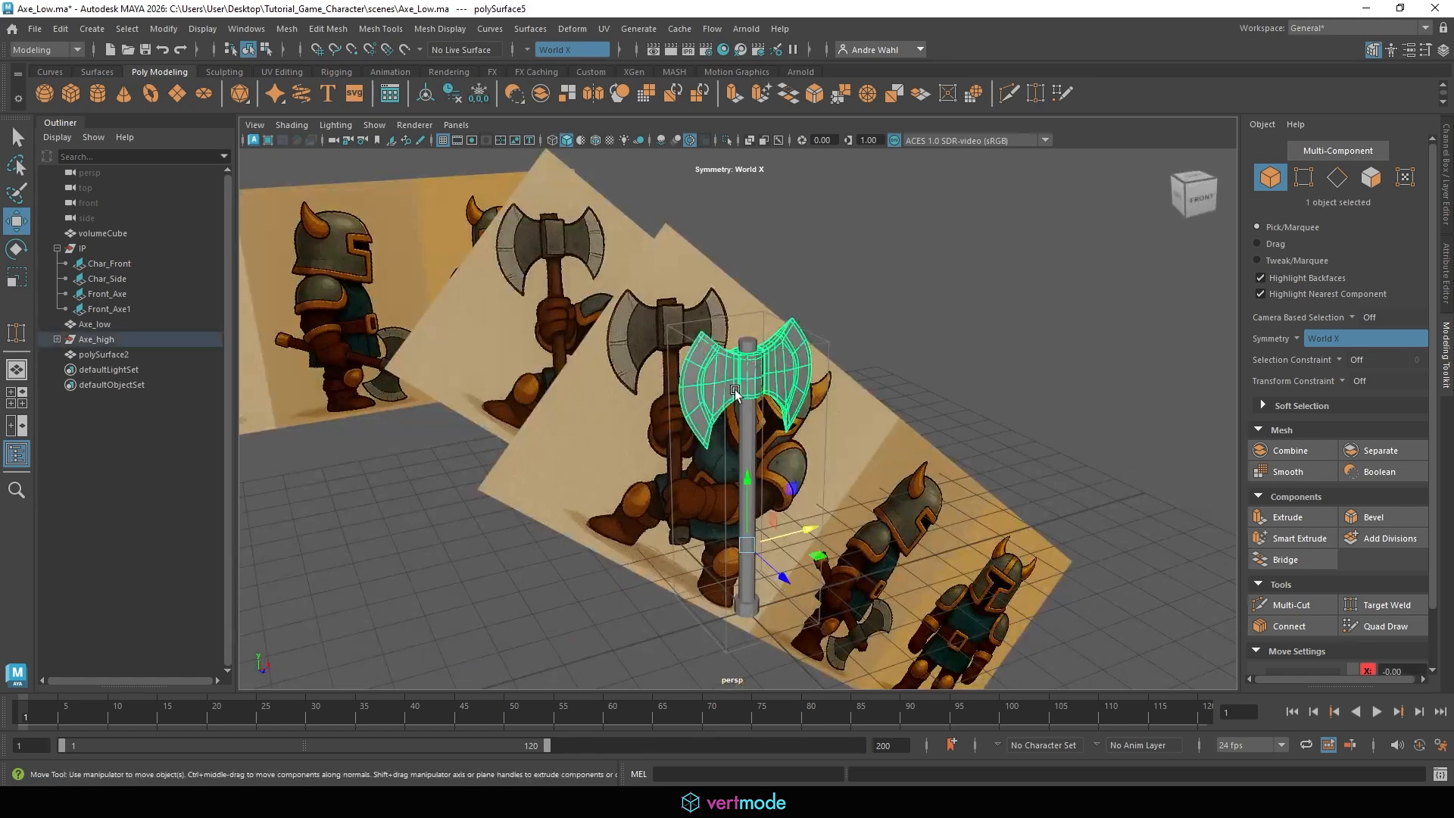
{"action": "left_click", "coordinate": [727, 140]}
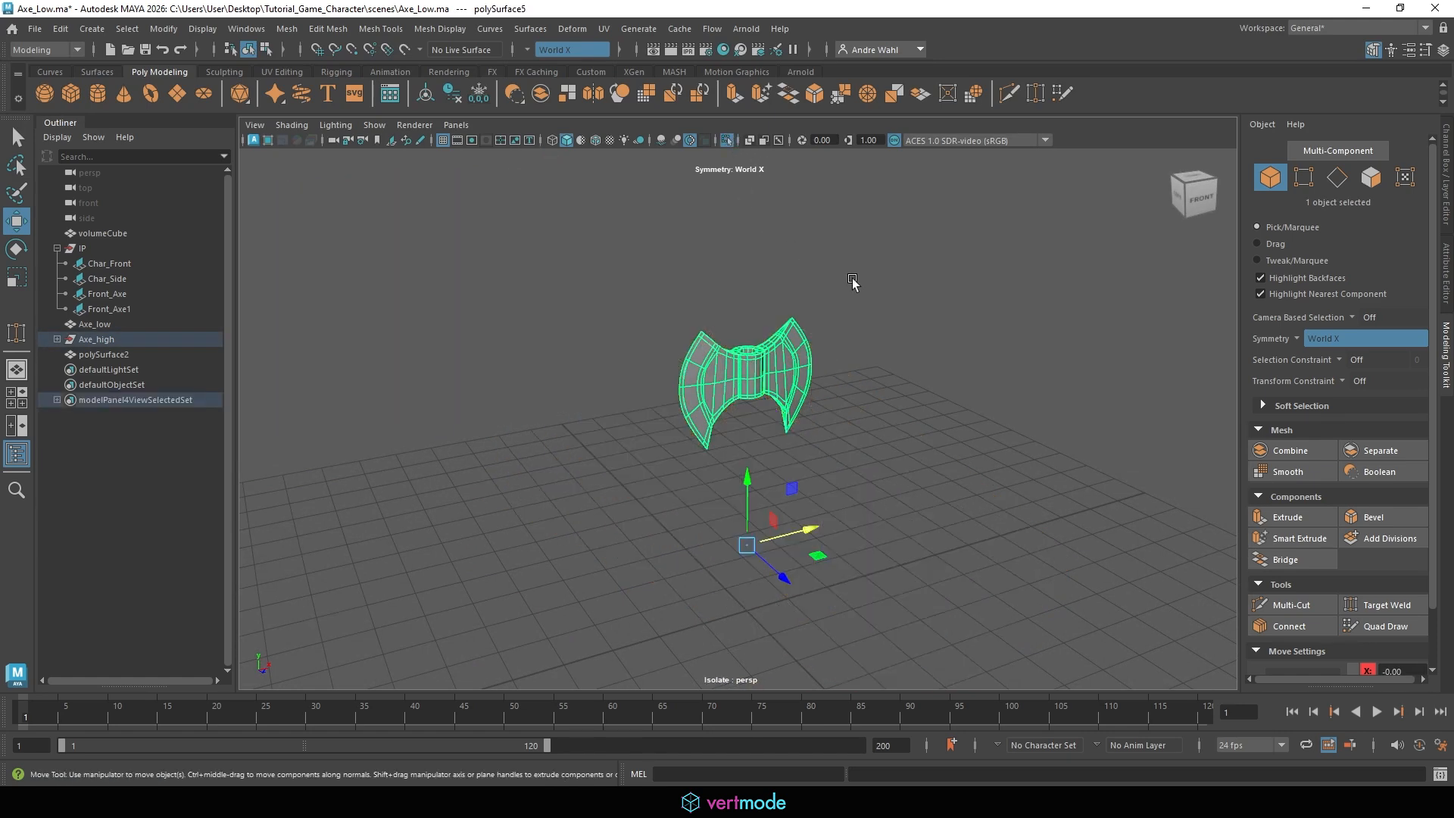
{"action": "left_click", "coordinate": [823, 295]}
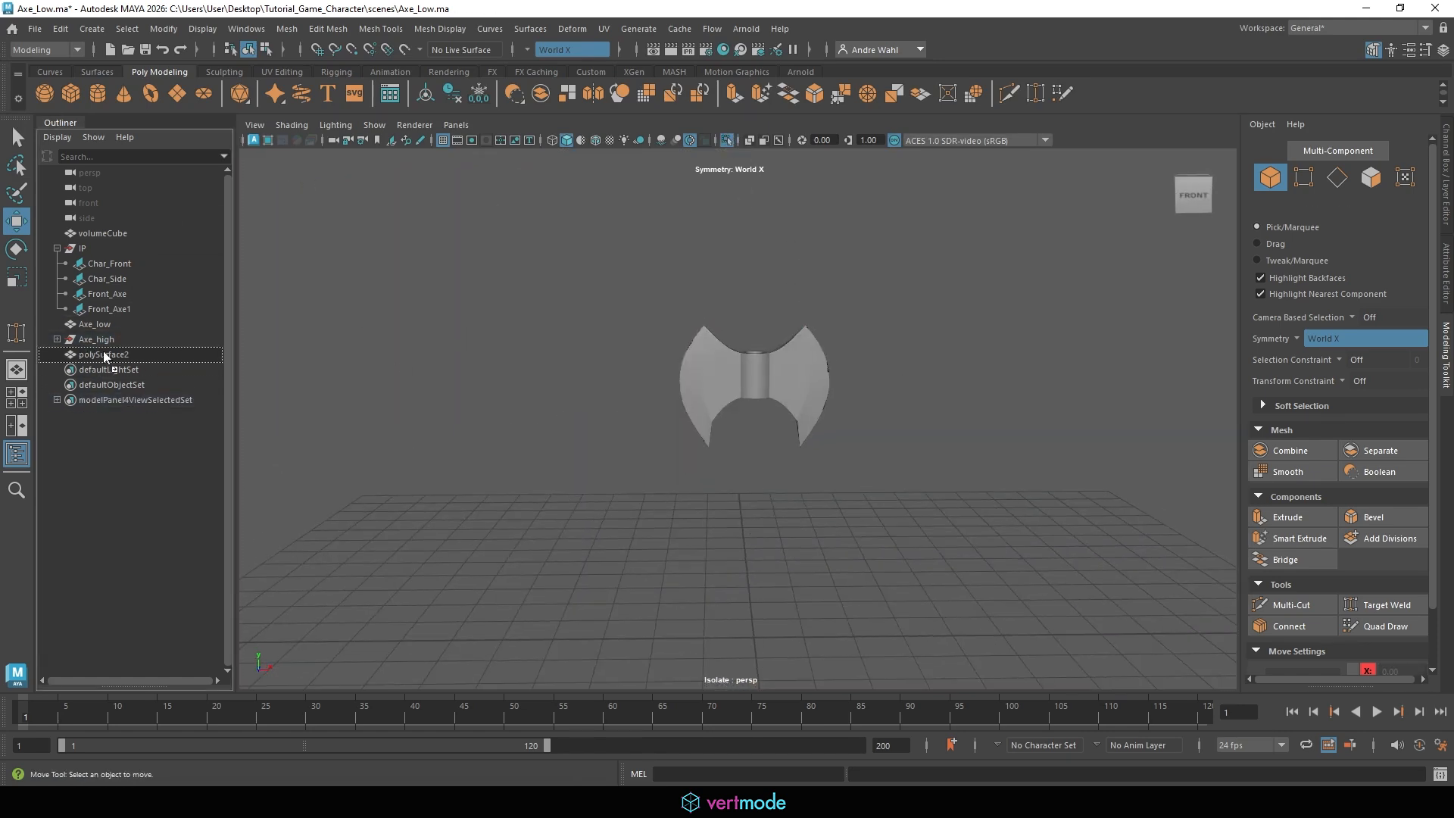
Place the Axe_high group below polySurface2 in the scene list and check its contents in isolation.
{"action": "left_click_drag", "start_coordinate": [102, 339], "coordinate": [106, 359]}
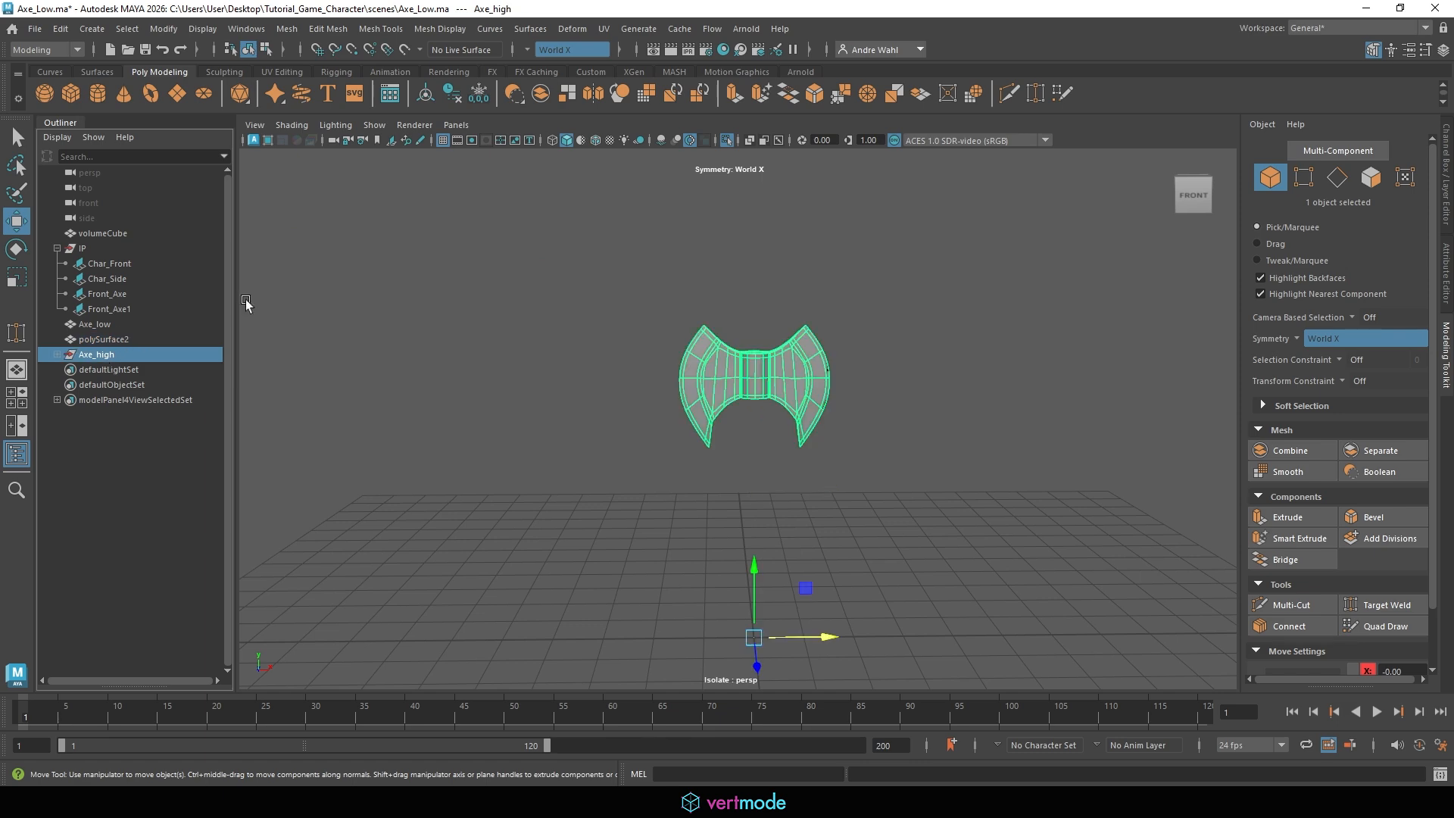
{"action": "left_click", "coordinate": [726, 140]}
{"action": "left_click", "coordinate": [725, 140]}
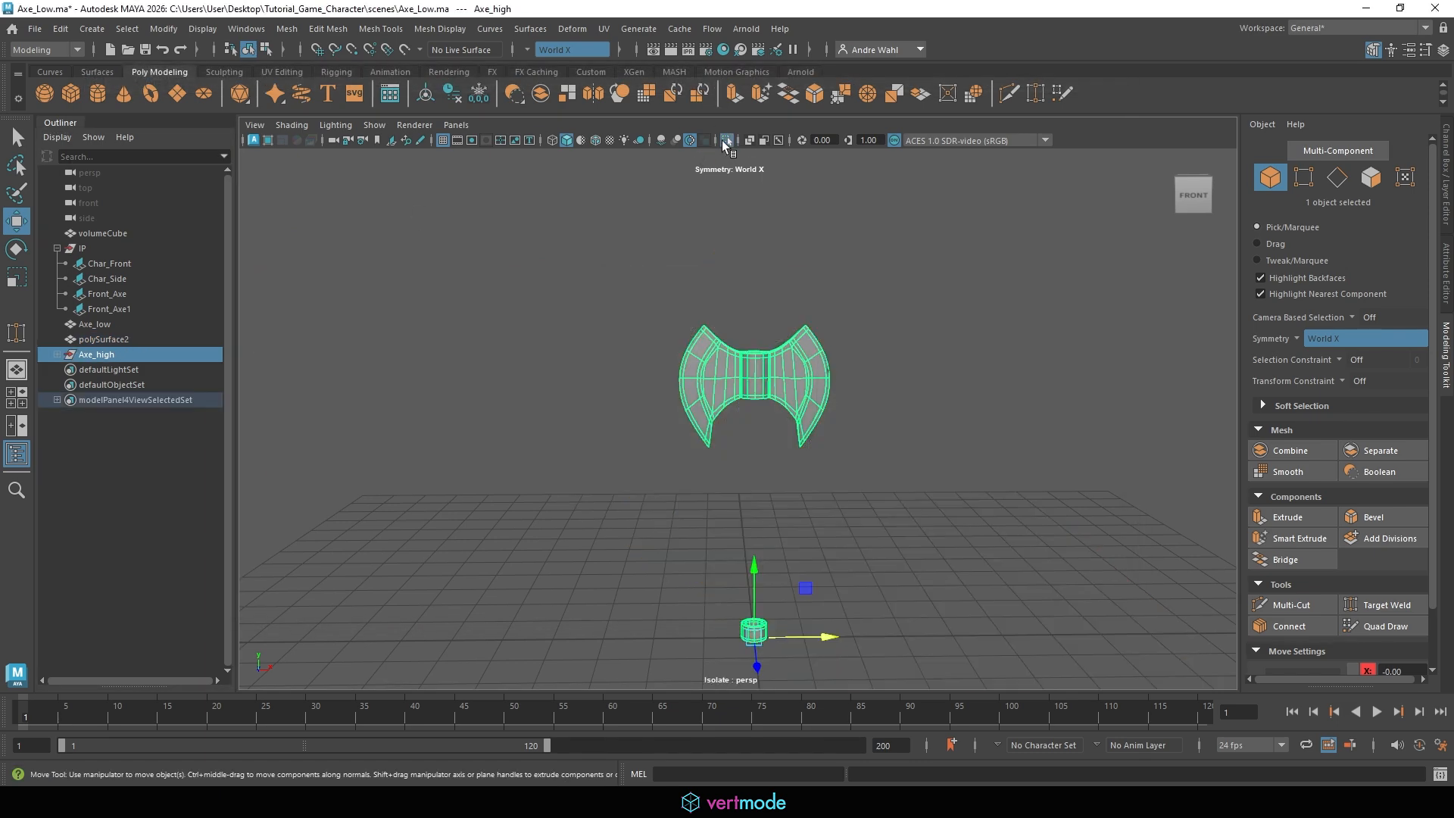
{"action": "left_click", "coordinate": [726, 140]}
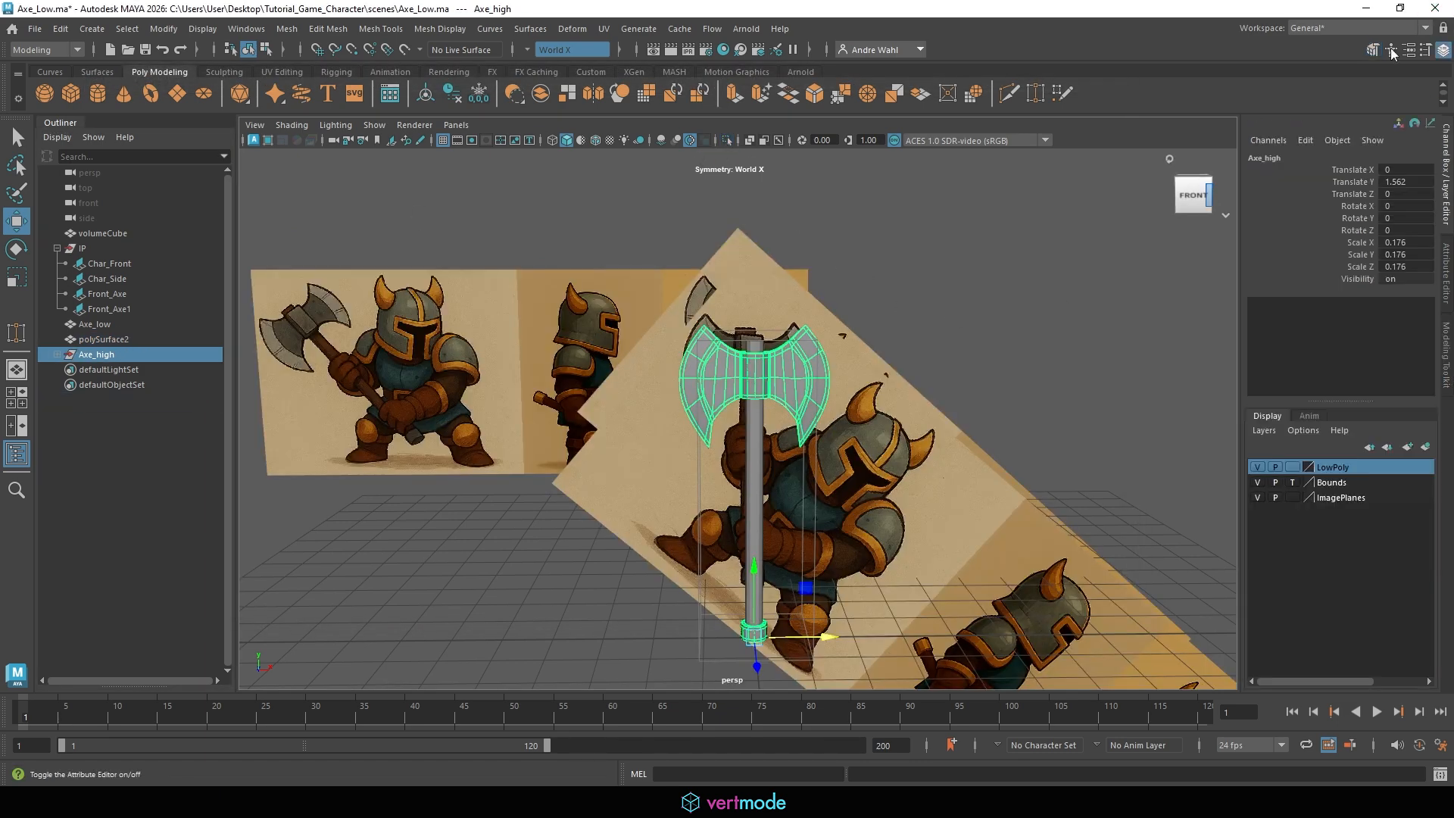
Show the transform values and delete the construction history of polySurface2 and the Axe_high group.
{"action": "left_click", "coordinate": [1443, 49]}
{"action": "left_click_drag", "start_coordinate": [1029, 203], "coordinate": [265, 366], "text": "alt"}
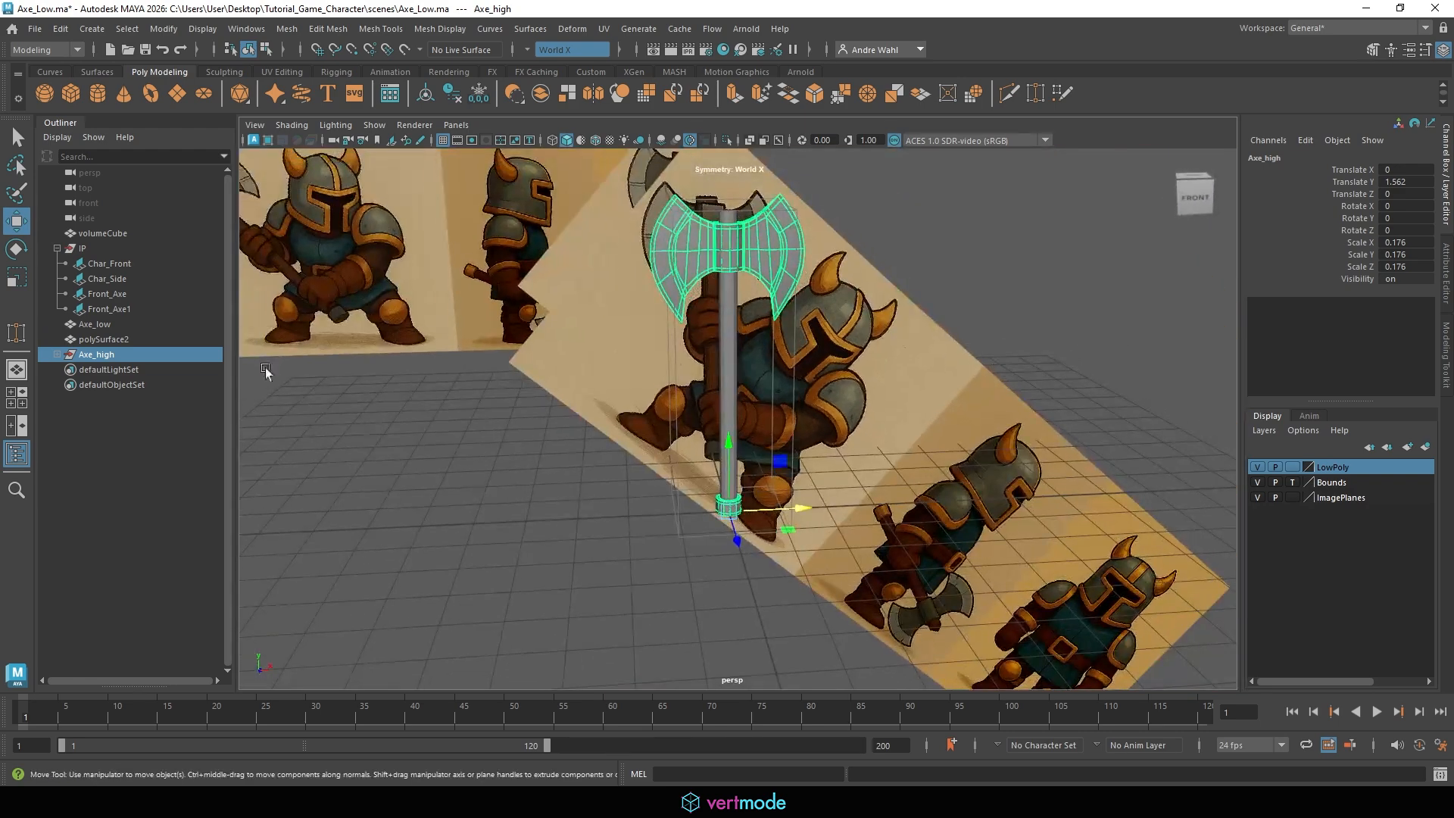
{"action": "left_click", "coordinate": [114, 338]}
{"action": "left_click", "coordinate": [124, 352]}
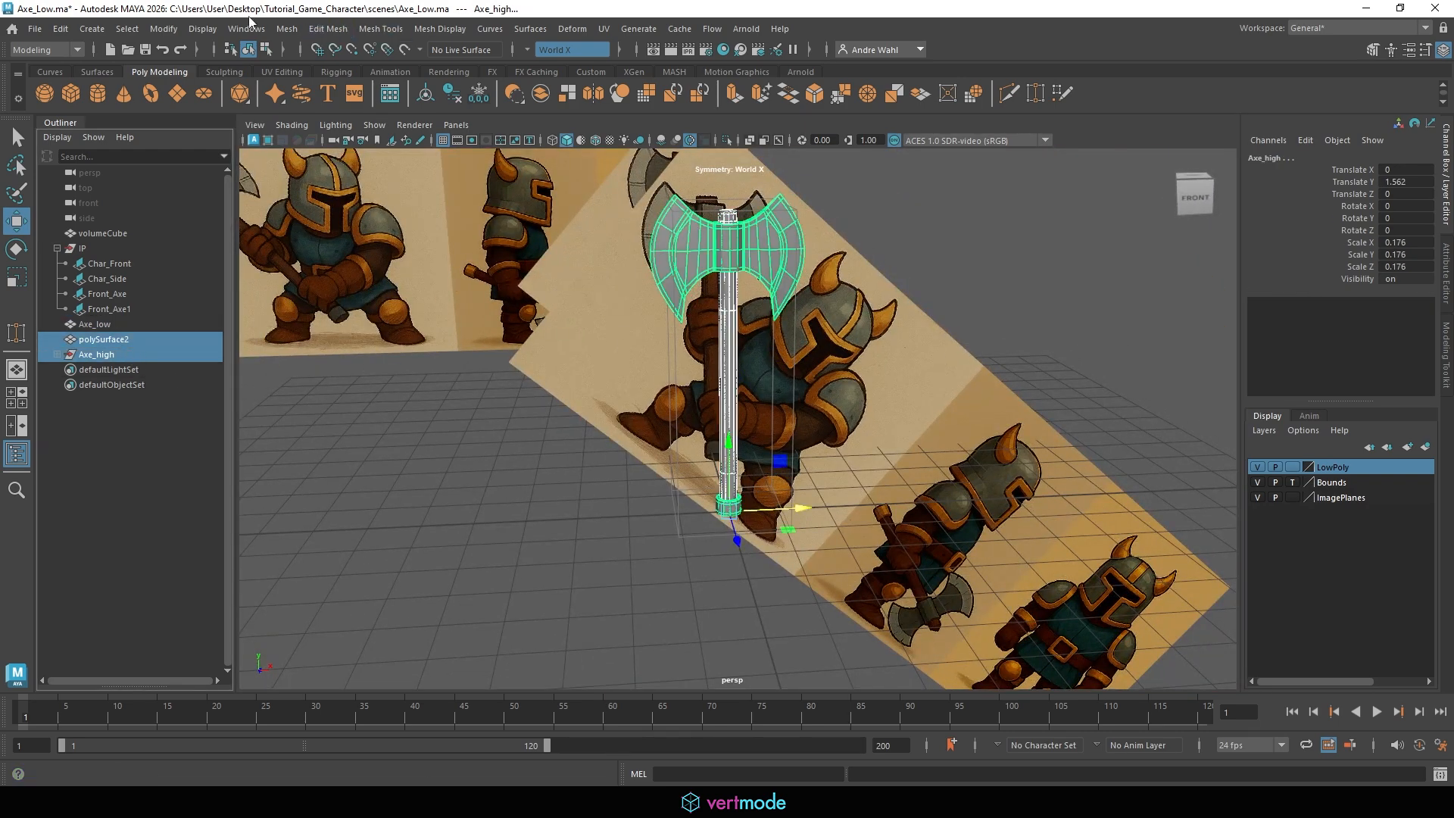
{"action": "left_click", "coordinate": [59, 28]}
{"action": "mouse_move", "coordinate": [175, 212]}
{"action": "left_click", "coordinate": [292, 212]}
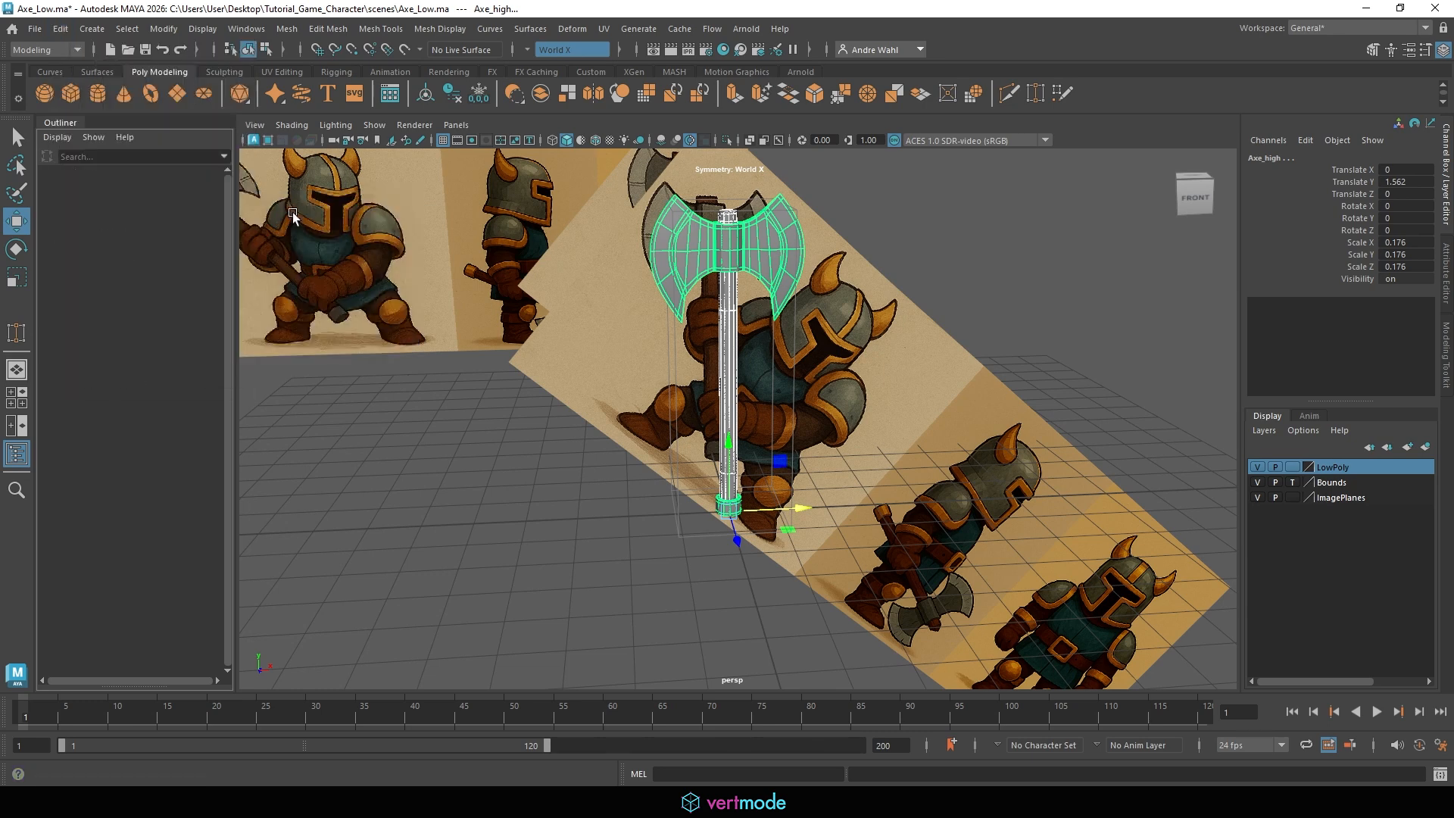
Freeze the transformations of polySurface2 and the Axe_high group, and do the same for Axe_low.
{"action": "left_click", "coordinate": [164, 28]}
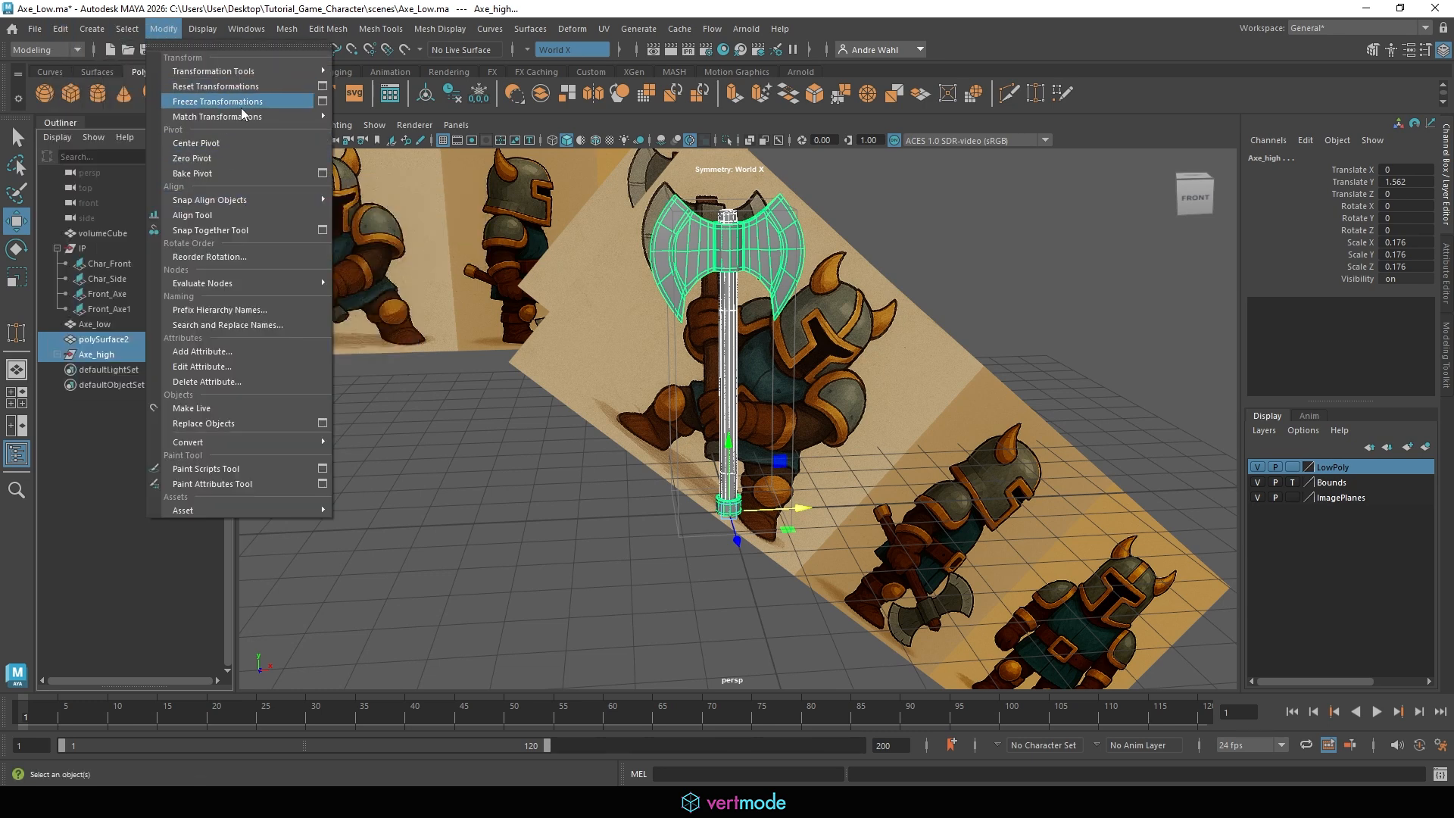
{"action": "left_click", "coordinate": [217, 101]}
{"action": "left_click", "coordinate": [96, 324]}
{"action": "left_click", "coordinate": [164, 28]}
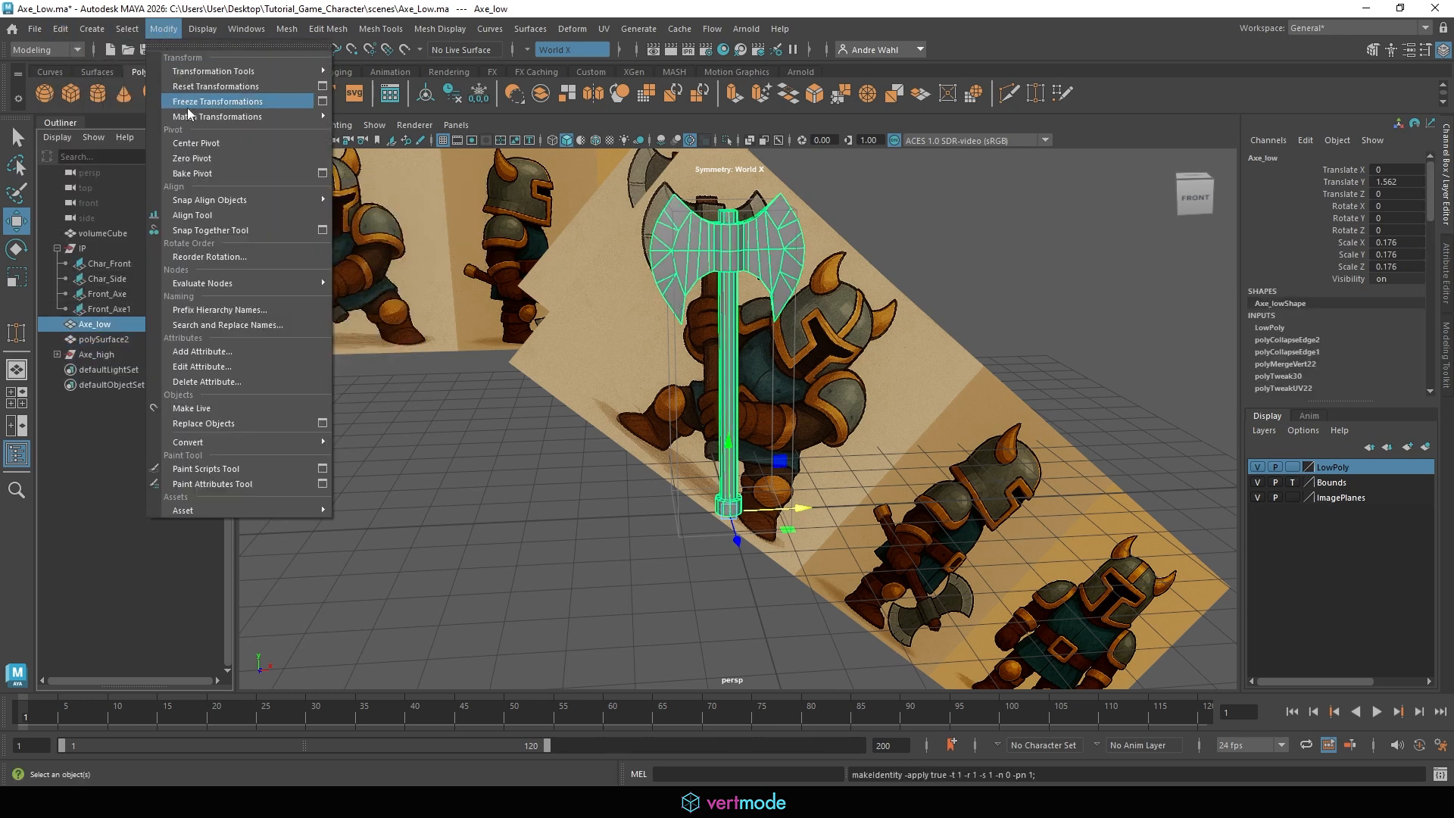
{"action": "left_click", "coordinate": [189, 102]}
Select the complete hierarchy of the Axe_high group and unparent its pieces to the world level.
{"action": "double_click", "coordinate": [106, 354]}
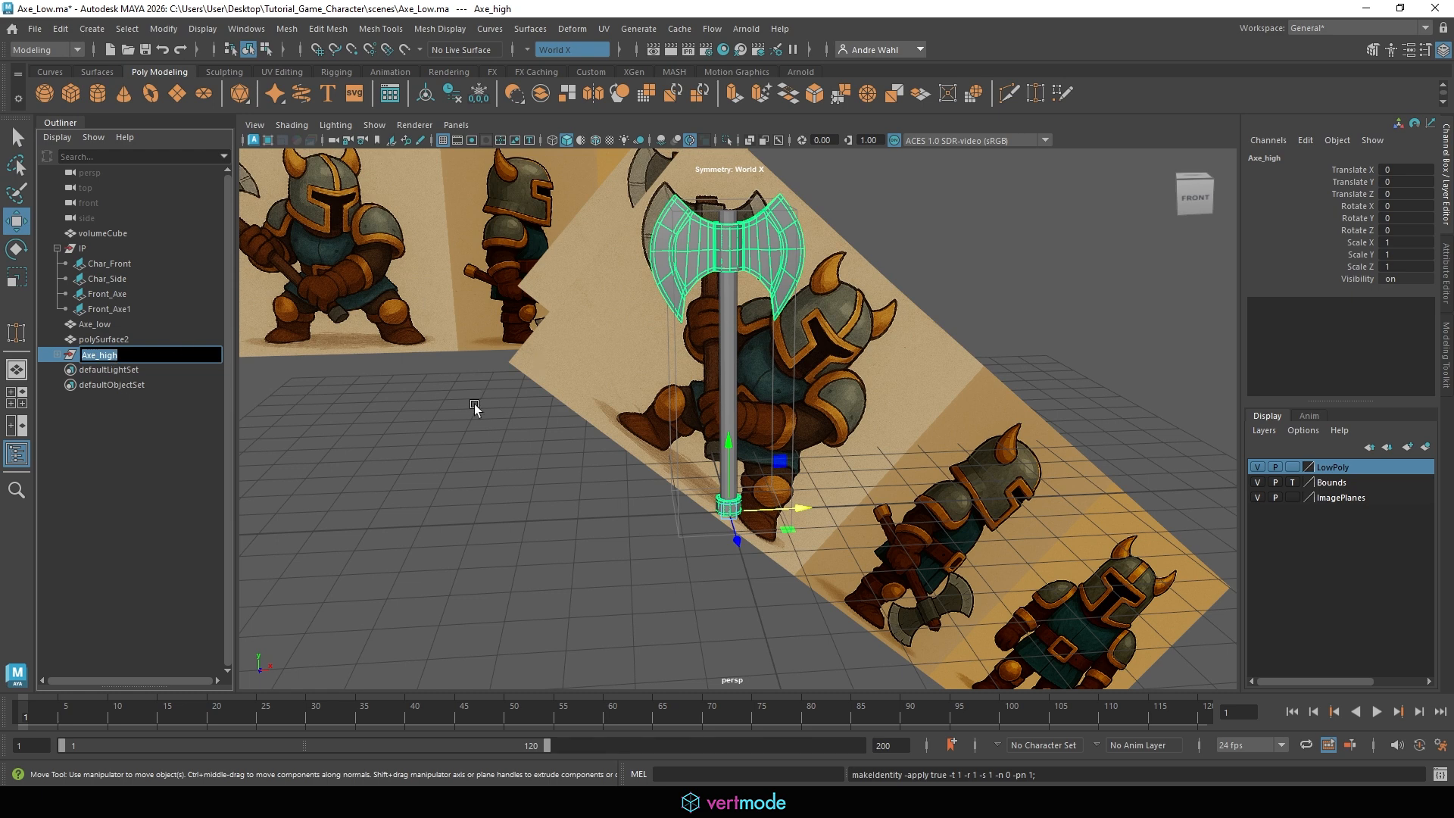
{"action": "left_click", "coordinate": [118, 339]}
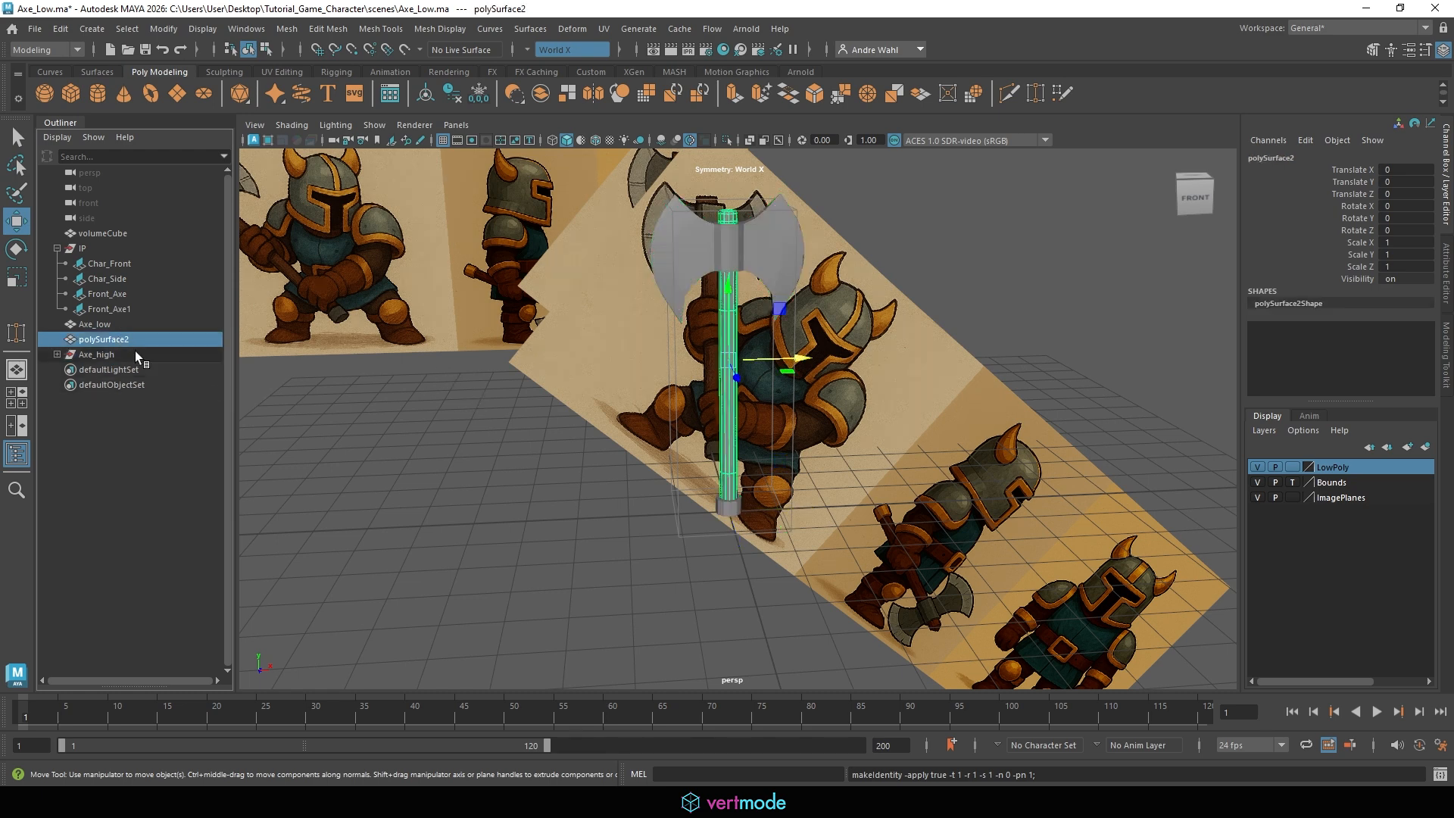
{"action": "left_click", "coordinate": [121, 355], "text": "ctrl"}
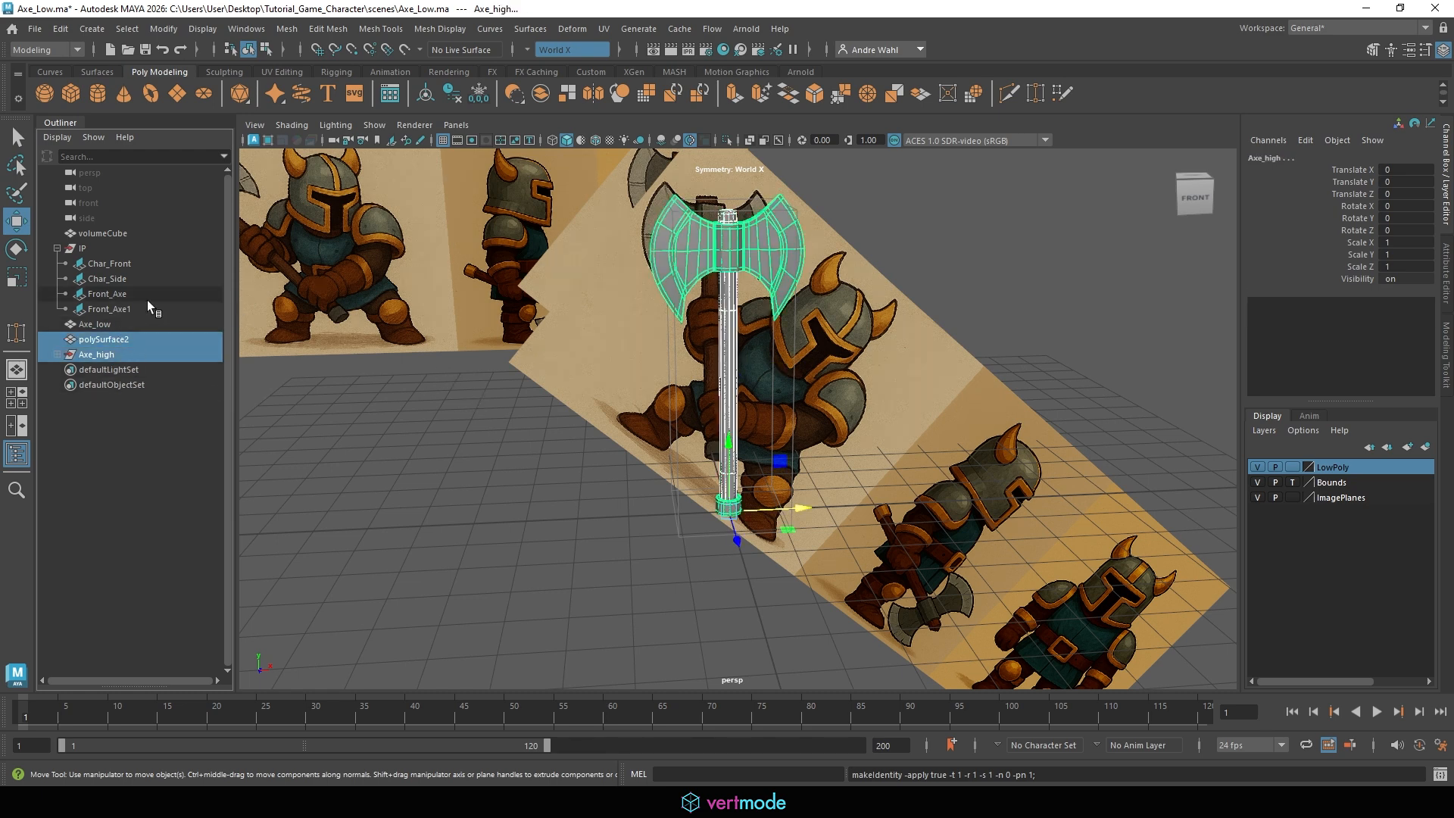
{"action": "key", "text": "shift+p"}
{"action": "left_click", "coordinate": [59, 355]}
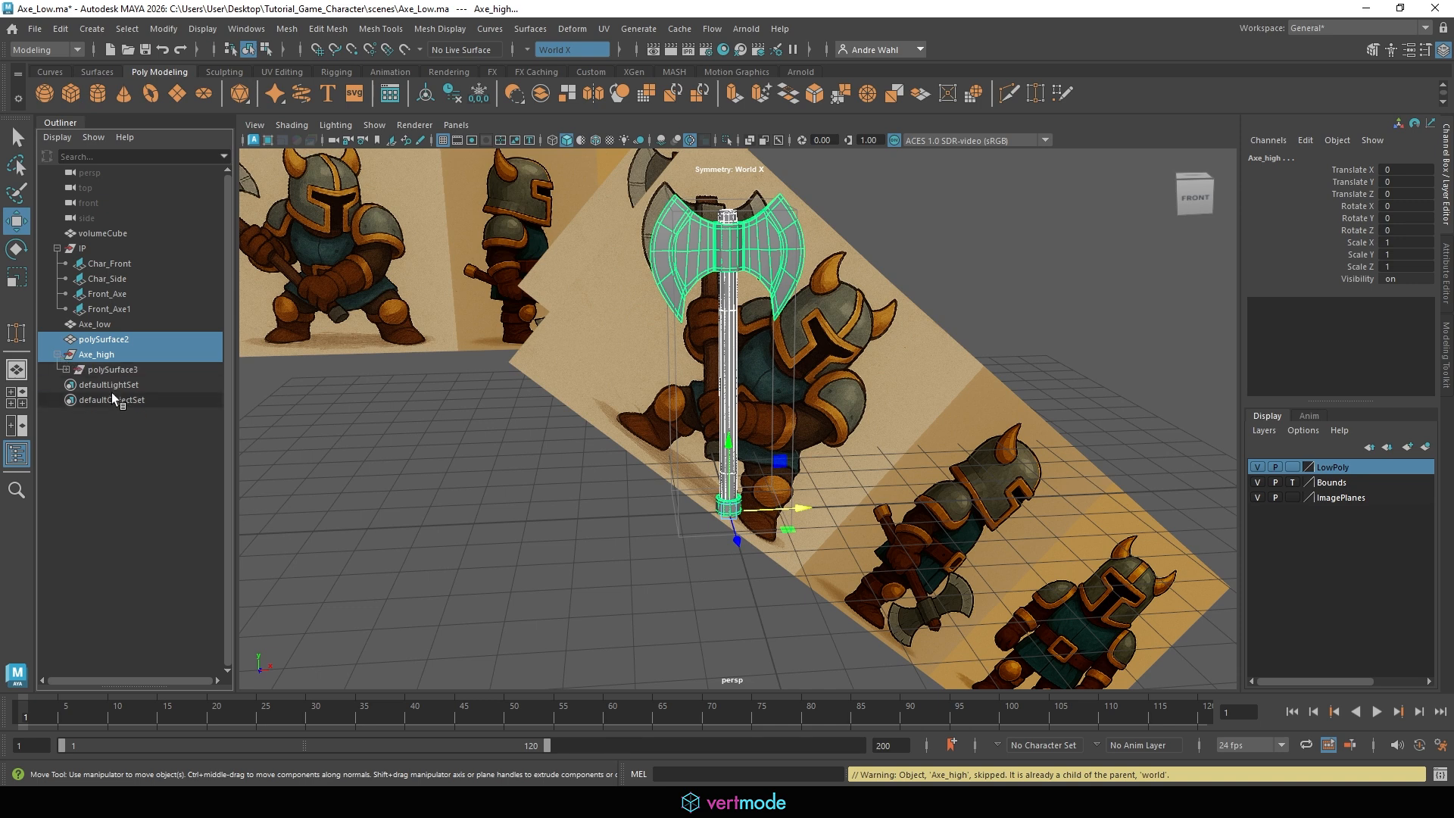
{"action": "left_click", "coordinate": [131, 24]}
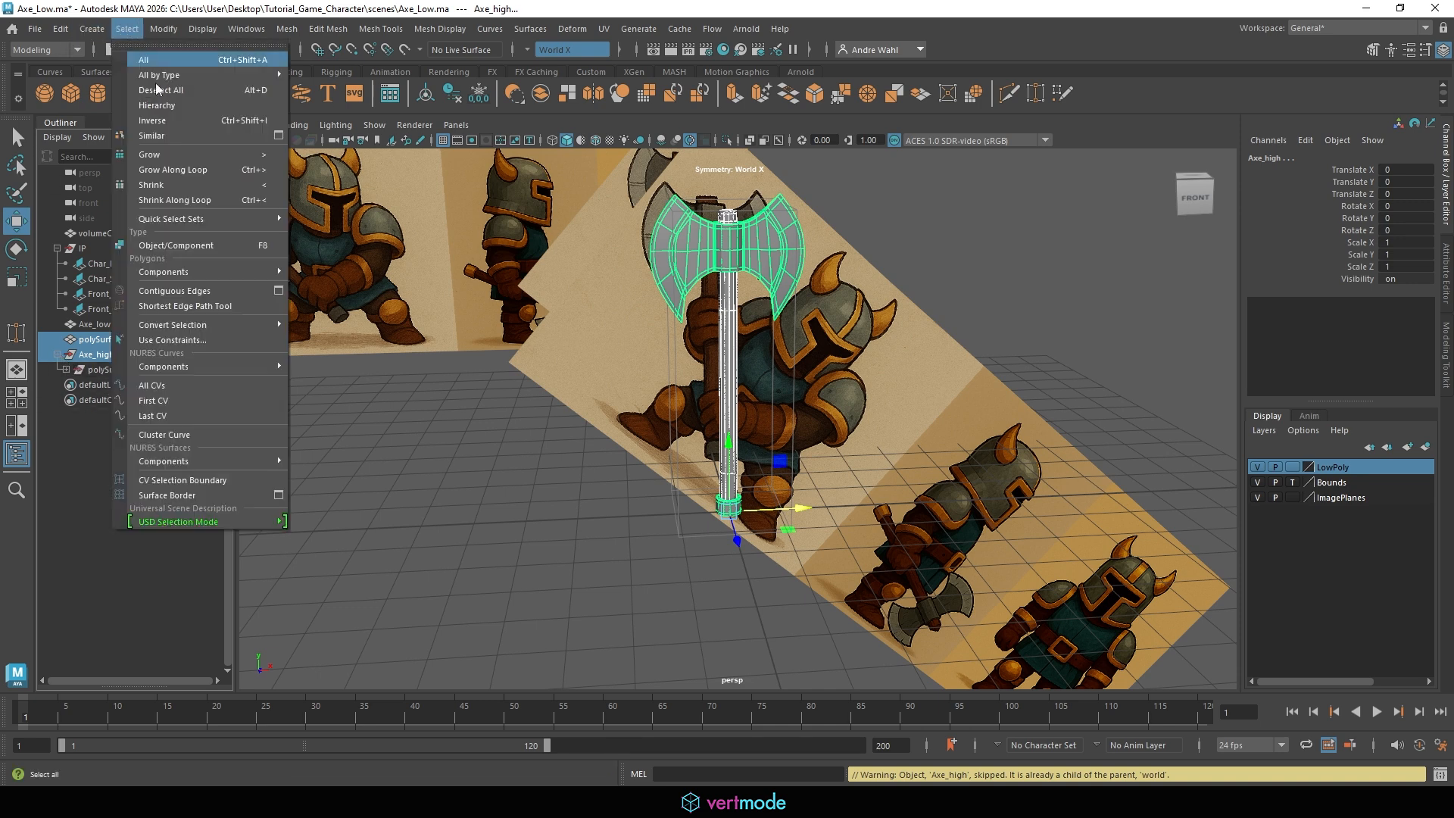
{"action": "left_click", "coordinate": [163, 101]}
{"action": "key", "text": "shift+p"}
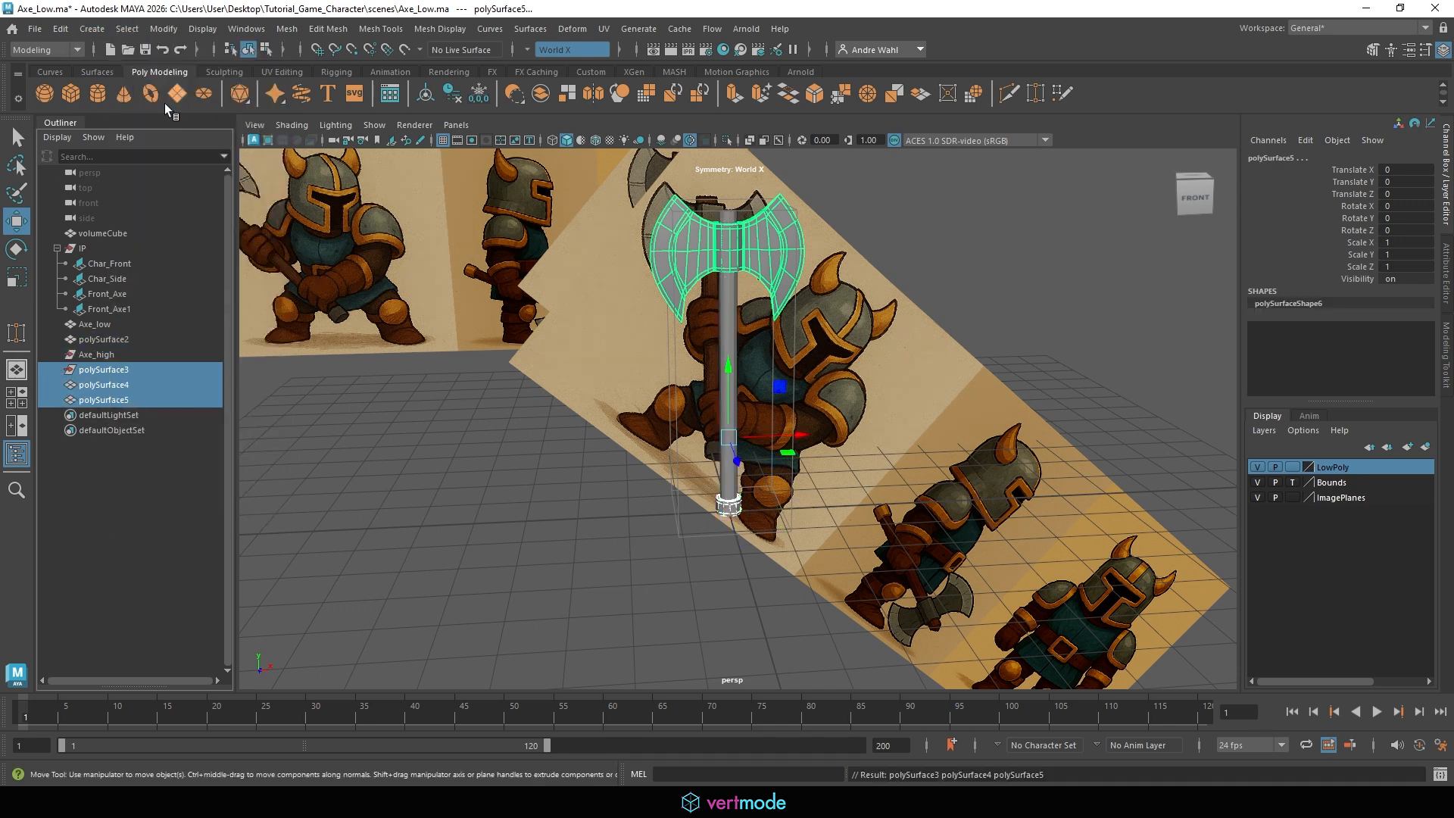
Delete the empty Axe_high and polySurface3 groups.
{"action": "left_click", "coordinate": [162, 352]}
{"action": "key", "text": "Delete"}
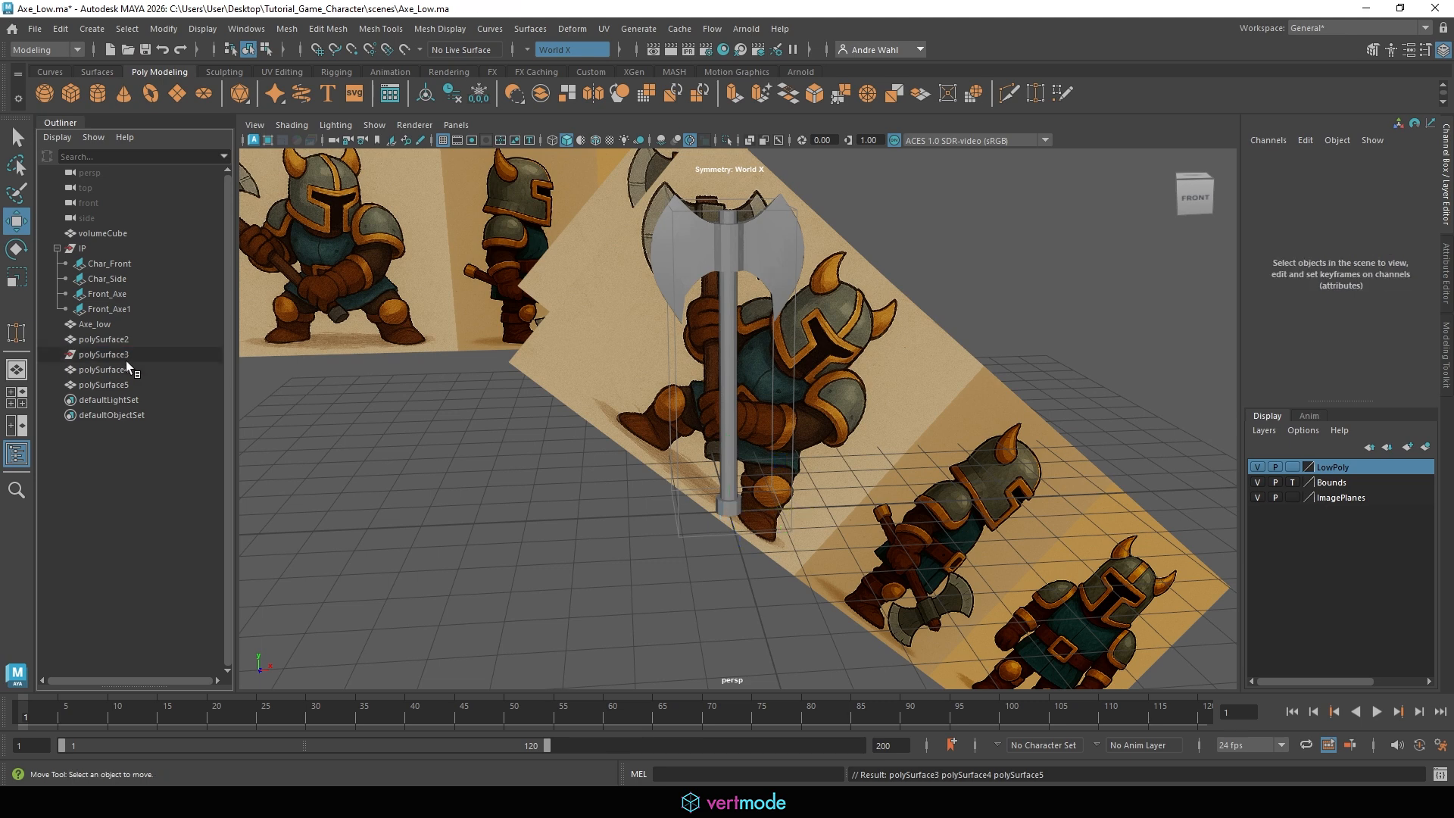
{"action": "left_click", "coordinate": [126, 354]}
{"action": "key", "text": "Delete"}
Isolate polySurface2, polySurface4 and polySurface5, and select the high-poly blade head from a close view below.
{"action": "left_click", "coordinate": [106, 341]}
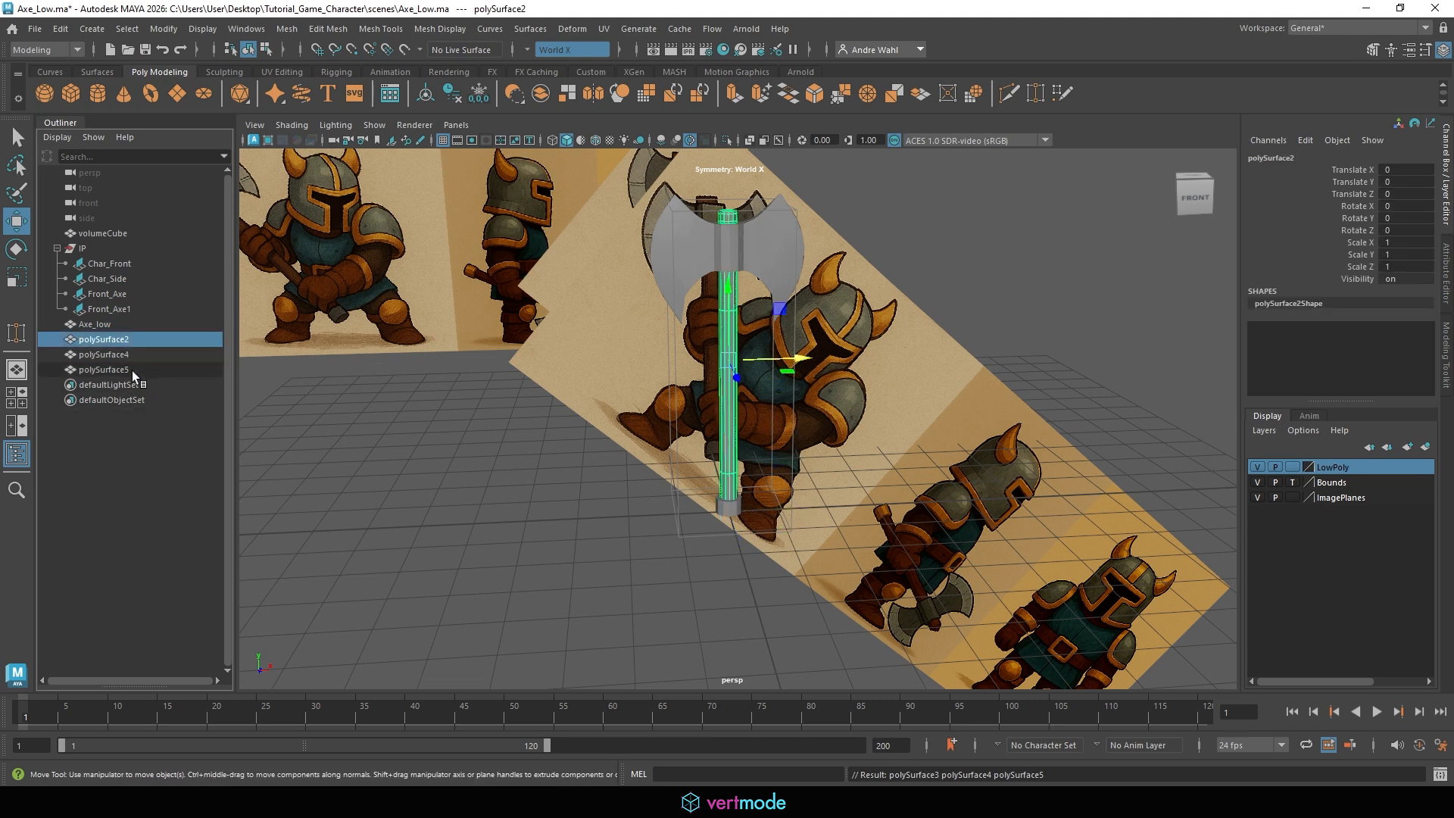
{"action": "left_click", "coordinate": [132, 370], "text": "shift"}
{"action": "left_click", "coordinate": [726, 140]}
{"action": "left_click", "coordinate": [905, 314]}
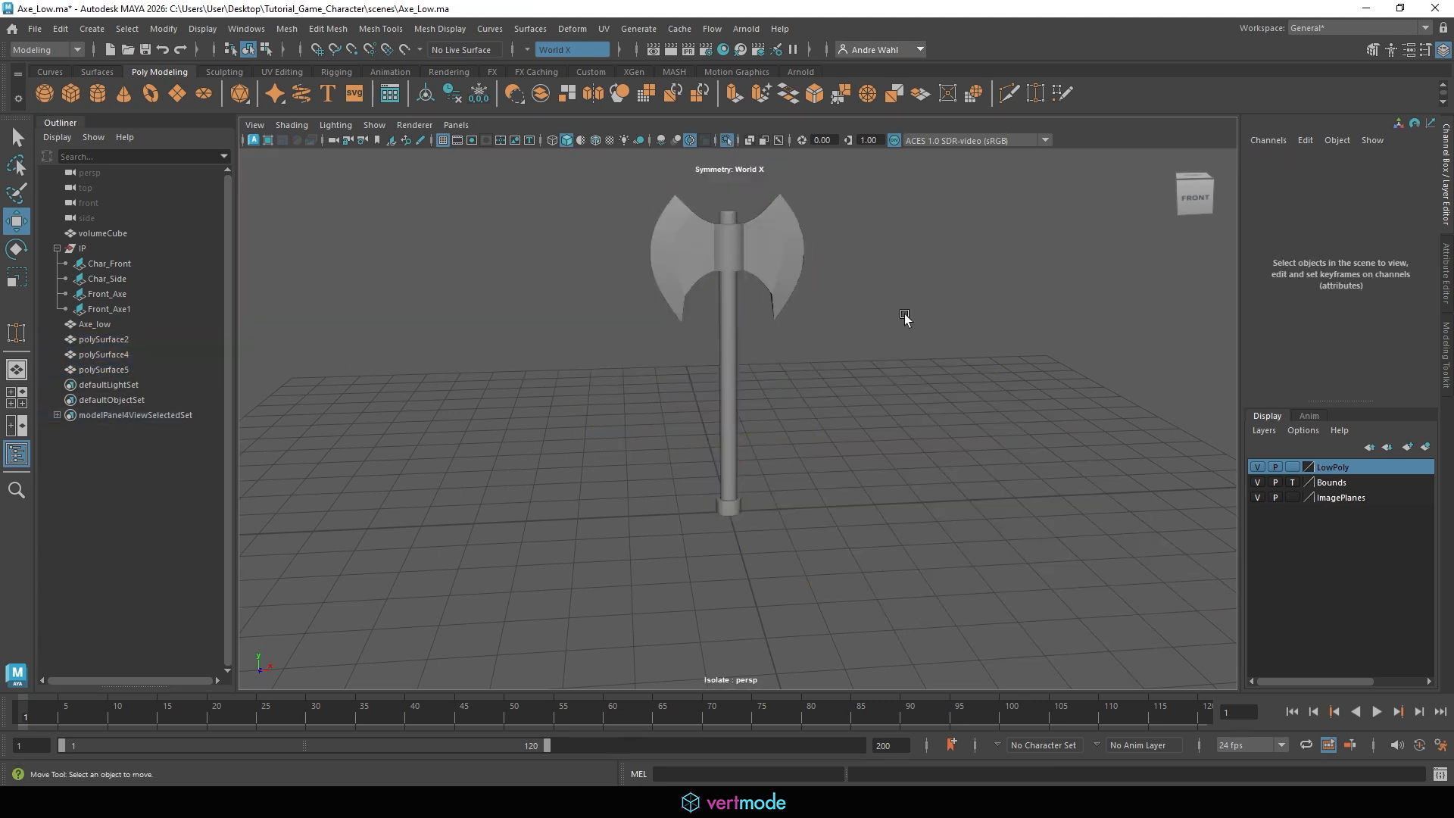
{"action": "left_click_drag", "start_coordinate": [493, 364], "coordinate": [498, 536], "text": "alt"}
{"action": "scroll", "coordinate": [681, 384], "scroll_direction": "up", "scroll_amount": 6}
{"action": "left_click", "coordinate": [617, 334]}
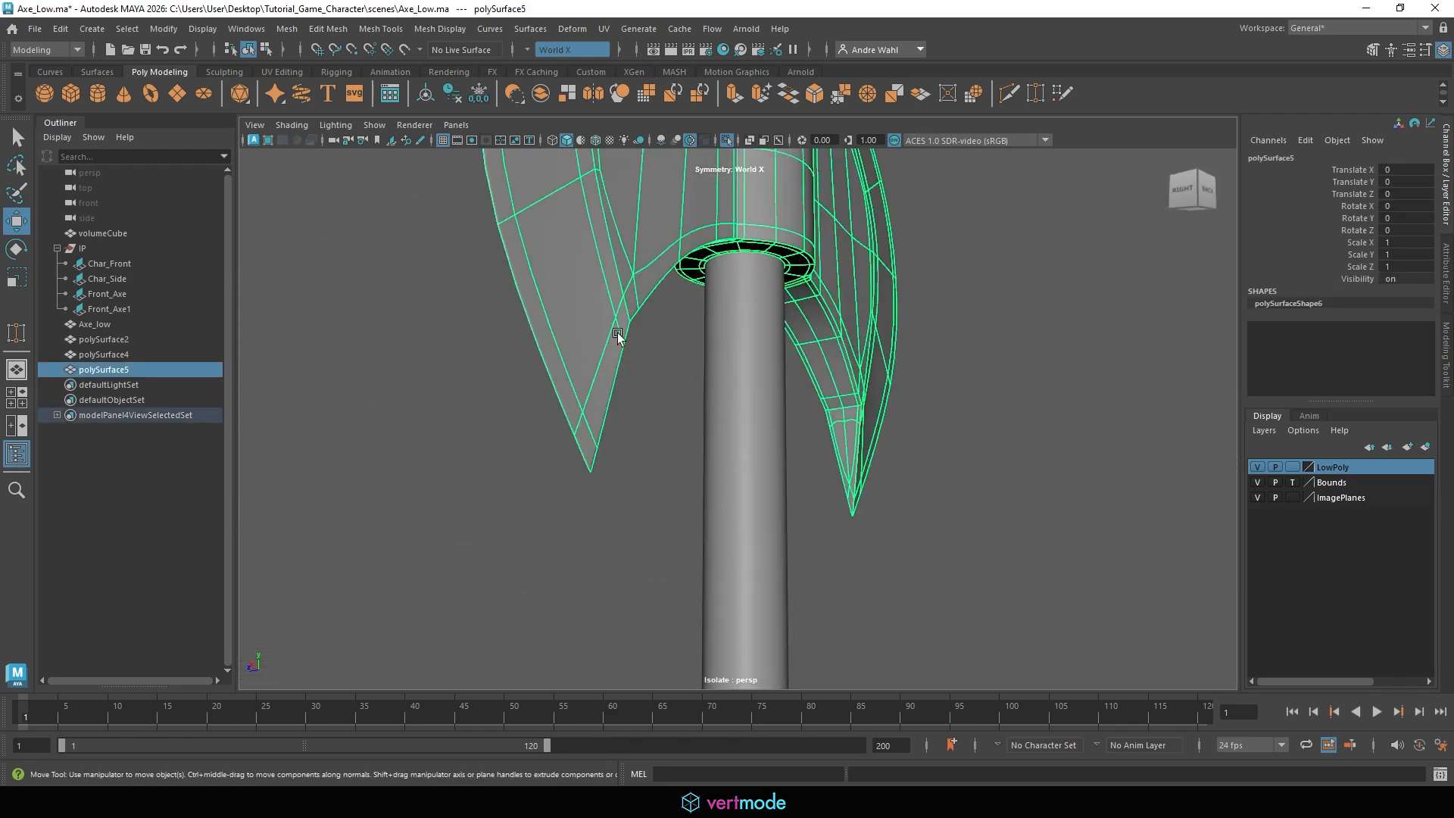
Examine the handle and blade head of the isolated high-poly axe from several angles and from a full front view.
{"action": "left_click_drag", "start_coordinate": [616, 334], "coordinate": [952, 375], "text": "alt"}
{"action": "left_click", "coordinate": [765, 489]}
{"action": "left_click", "coordinate": [952, 376]}
{"action": "left_click_drag", "start_coordinate": [976, 424], "coordinate": [1116, 425], "text": "alt"}
{"action": "left_click", "coordinate": [1116, 425]}
{"action": "scroll", "coordinate": [833, 379], "scroll_direction": "down", "scroll_amount": 5}
{"action": "left_click_drag", "start_coordinate": [793, 371], "coordinate": [706, 466], "text": "alt"}
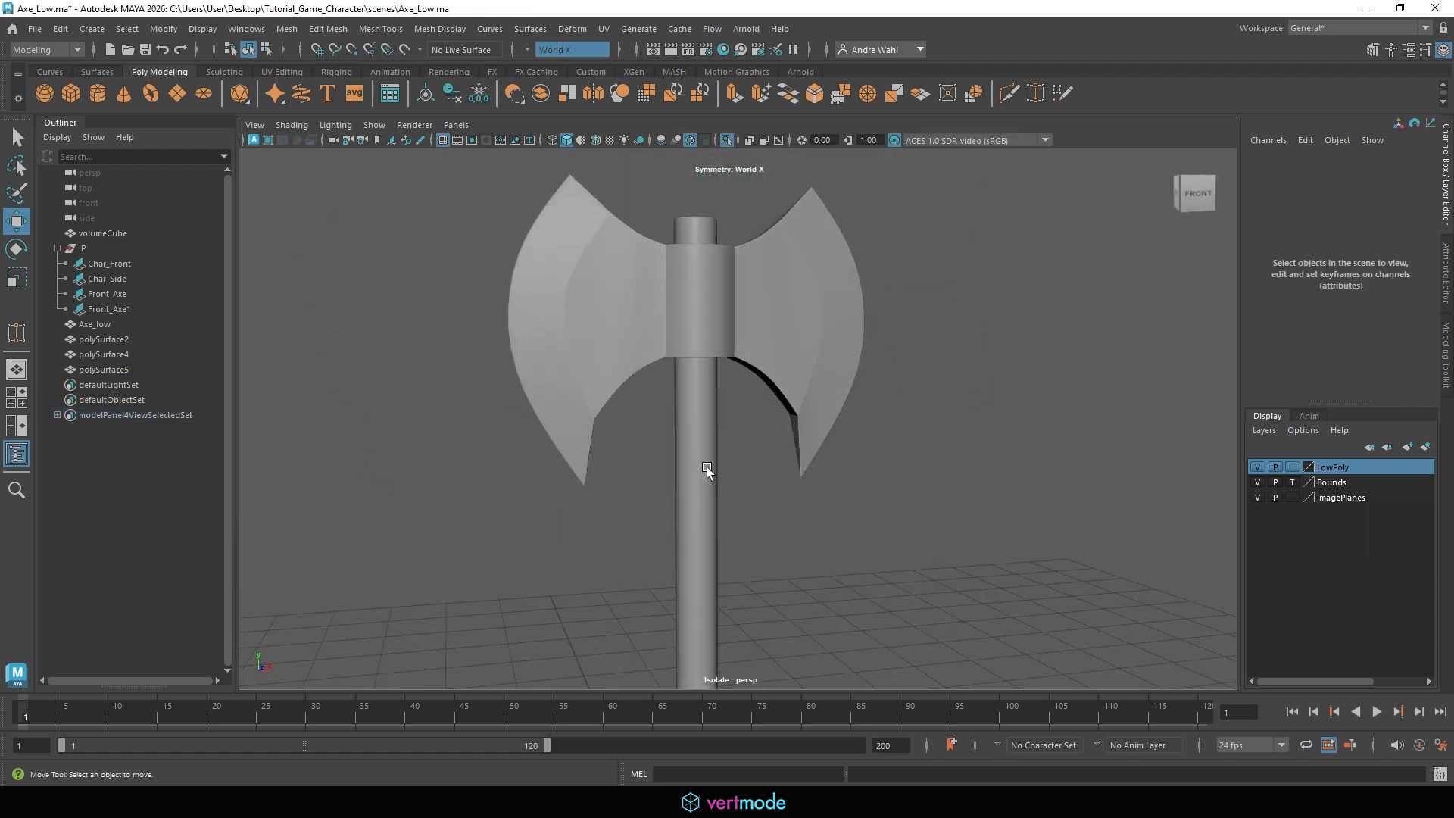
{"action": "scroll", "coordinate": [606, 428], "scroll_direction": "down", "scroll_amount": 5}
{"action": "left_click_drag", "start_coordinate": [495, 370], "coordinate": [539, 413], "text": "alt"}
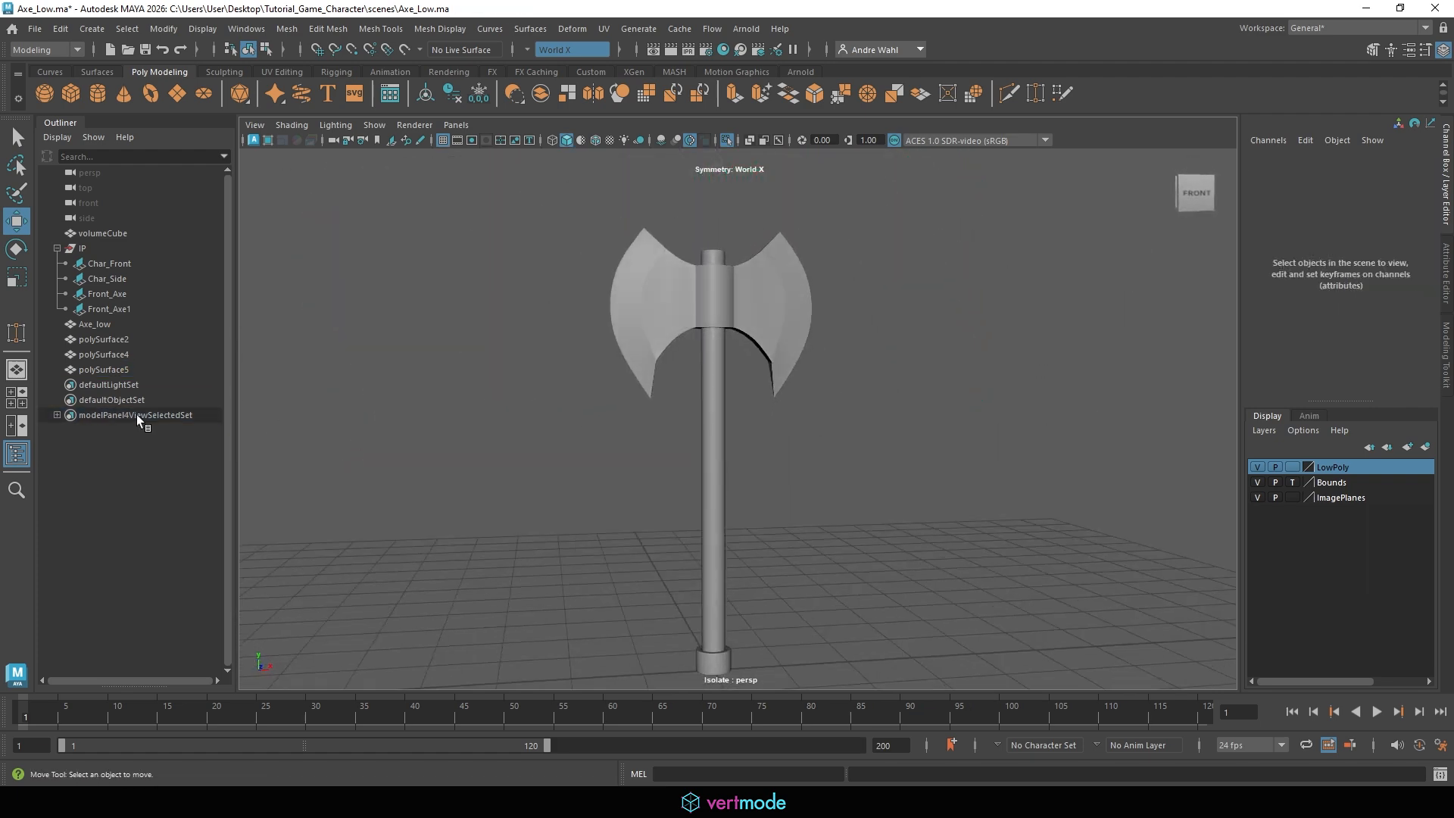
Group polySurface2, polySurface4 and polySurface5 together and name the group Axe_high.
{"action": "left_click", "coordinate": [98, 369]}
{"action": "left_click", "coordinate": [93, 339], "text": "shift"}
{"action": "key", "text": "ctrl+g"}
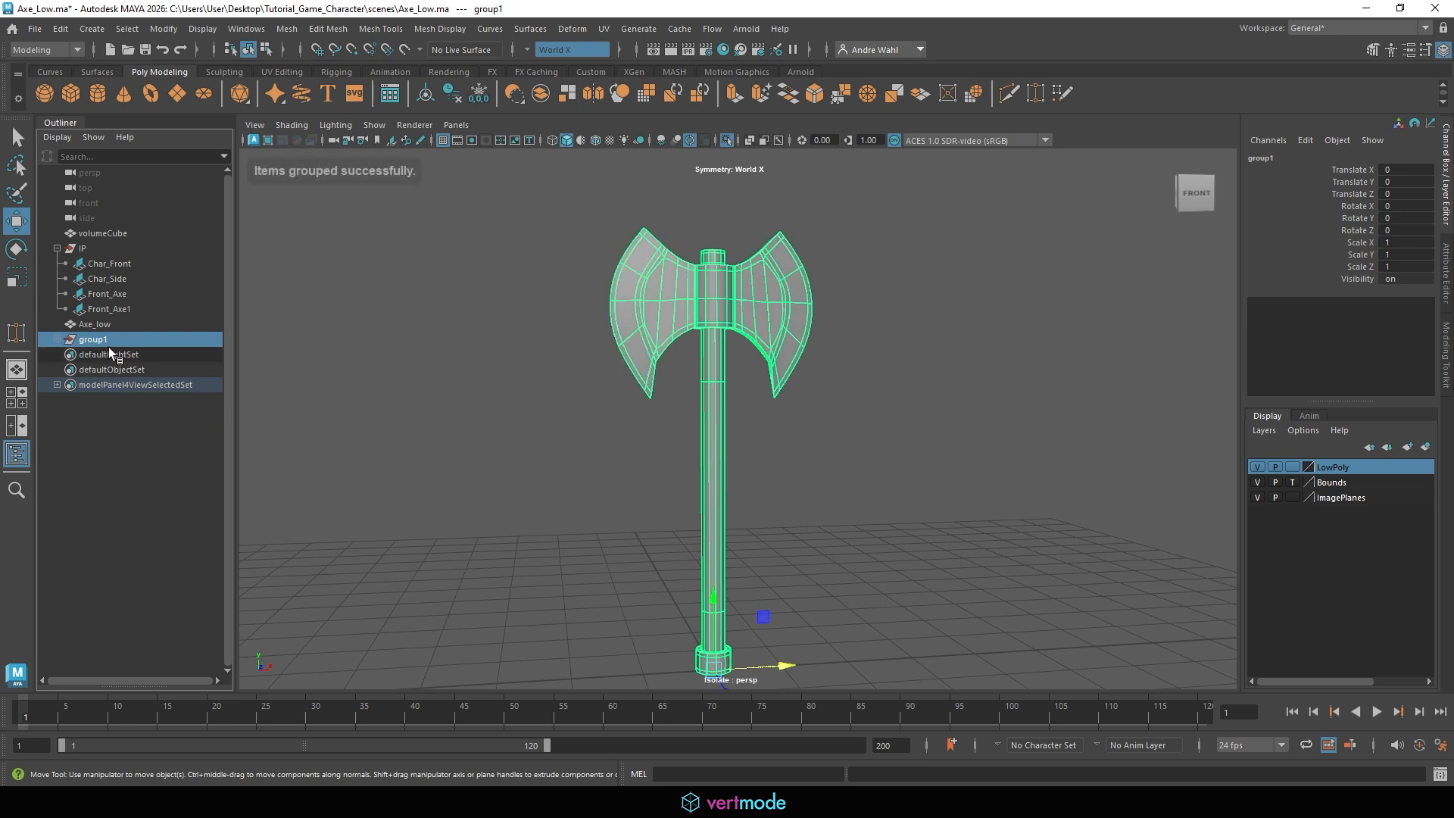
{"action": "double_click", "coordinate": [108, 340]}
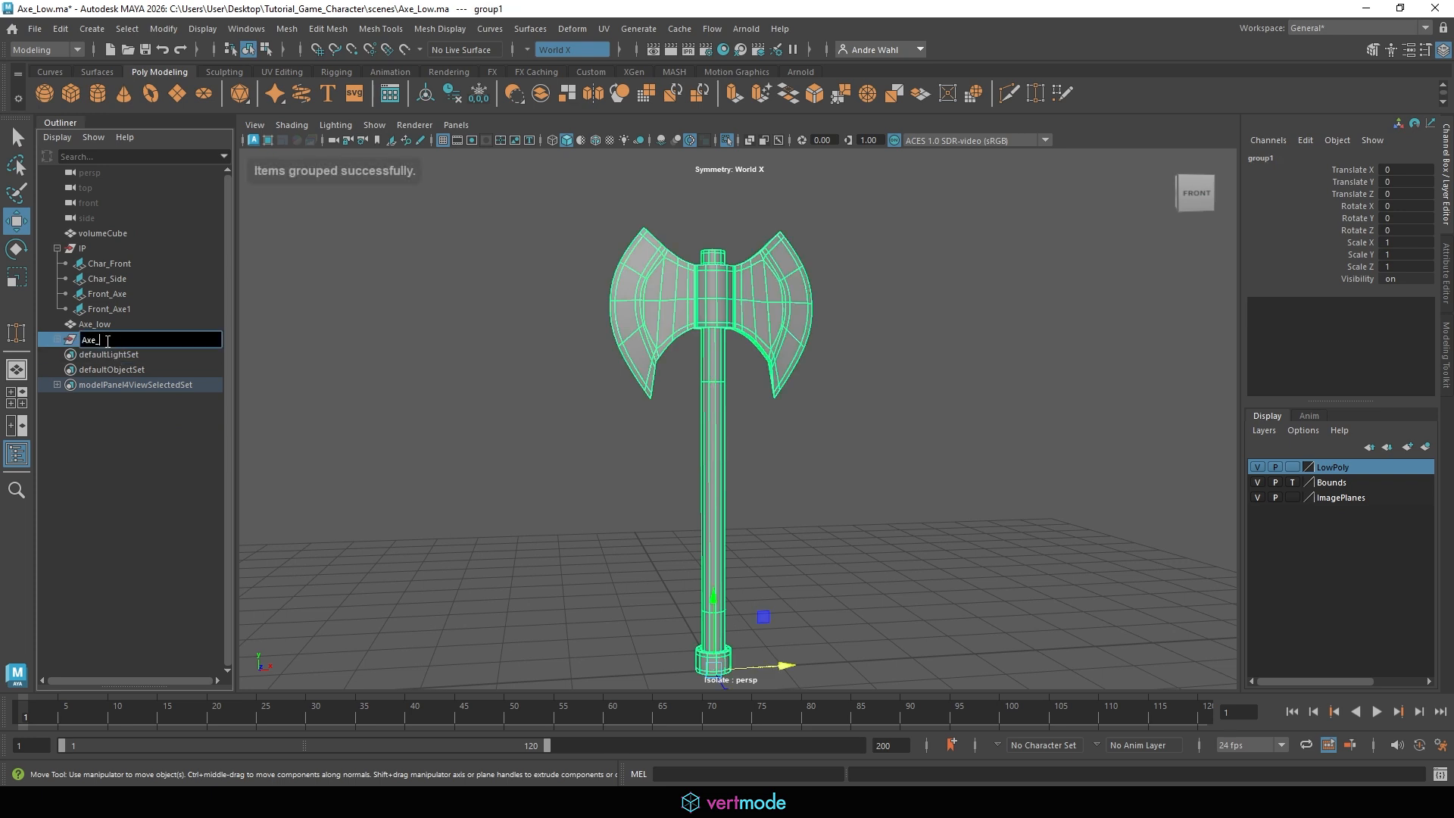
{"action": "type", "text": "Axe_high"}
{"action": "key", "text": "Return"}
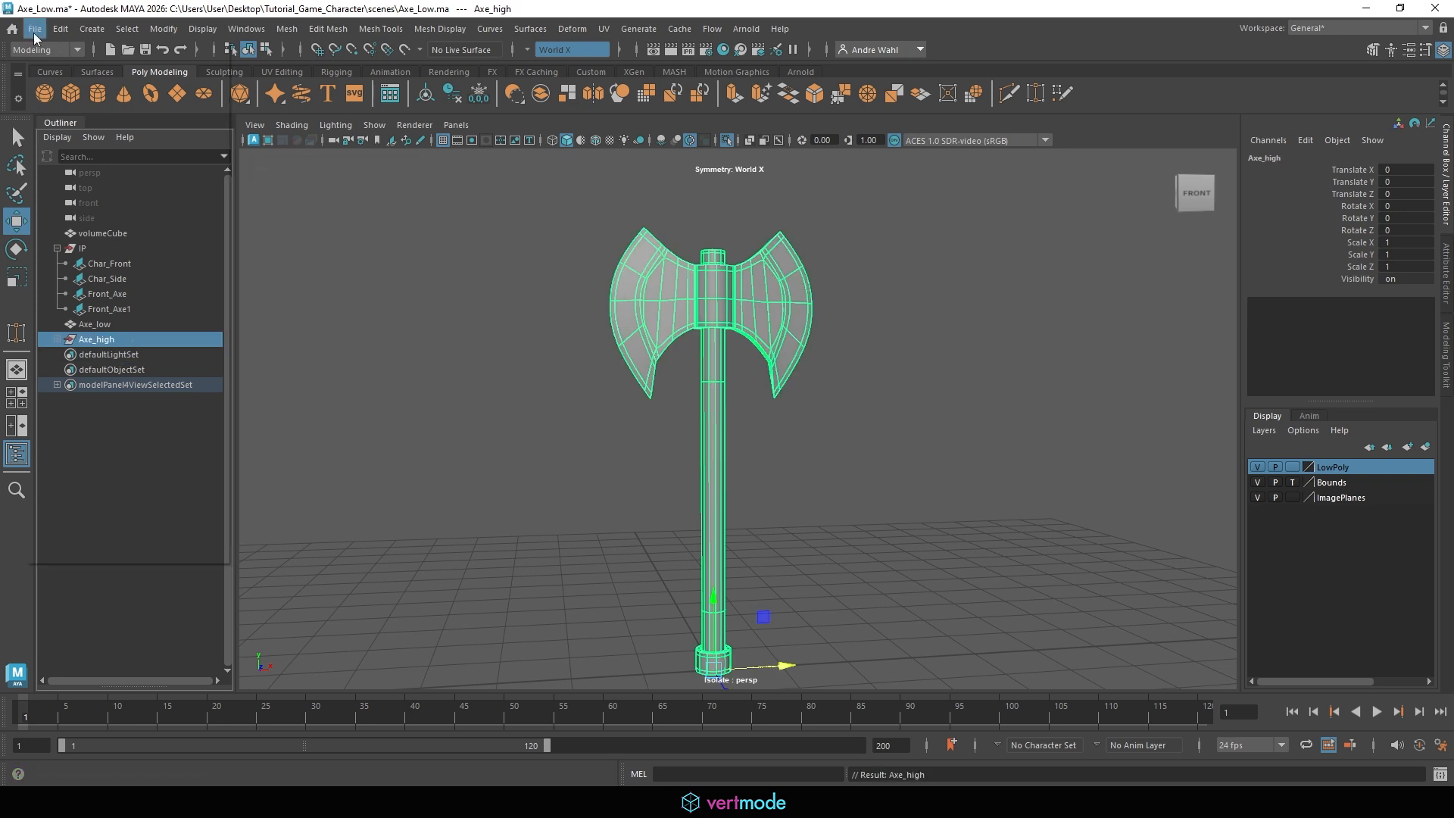
Save the scene as a new Maya ASCII file named Axe_Low_high in the project's scenes folder, and deselect the axe.
{"action": "left_click", "coordinate": [34, 31]}
{"action": "left_click", "coordinate": [98, 108]}
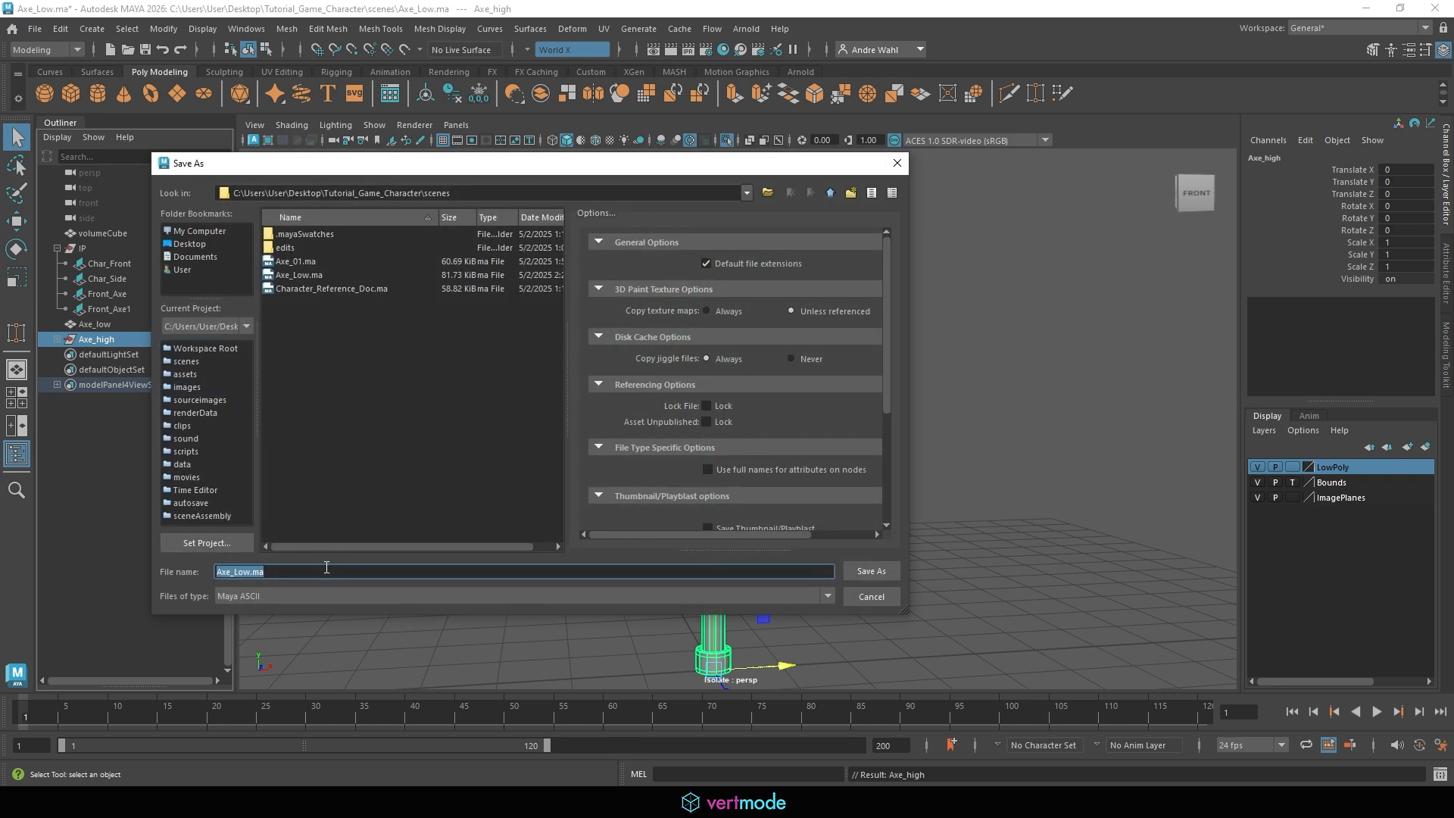
{"action": "left_click", "coordinate": [319, 566]}
{"action": "key", "text": "BackSpace"}
{"action": "key", "text": "BackSpace"}
{"action": "key", "text": "BackSpace"}
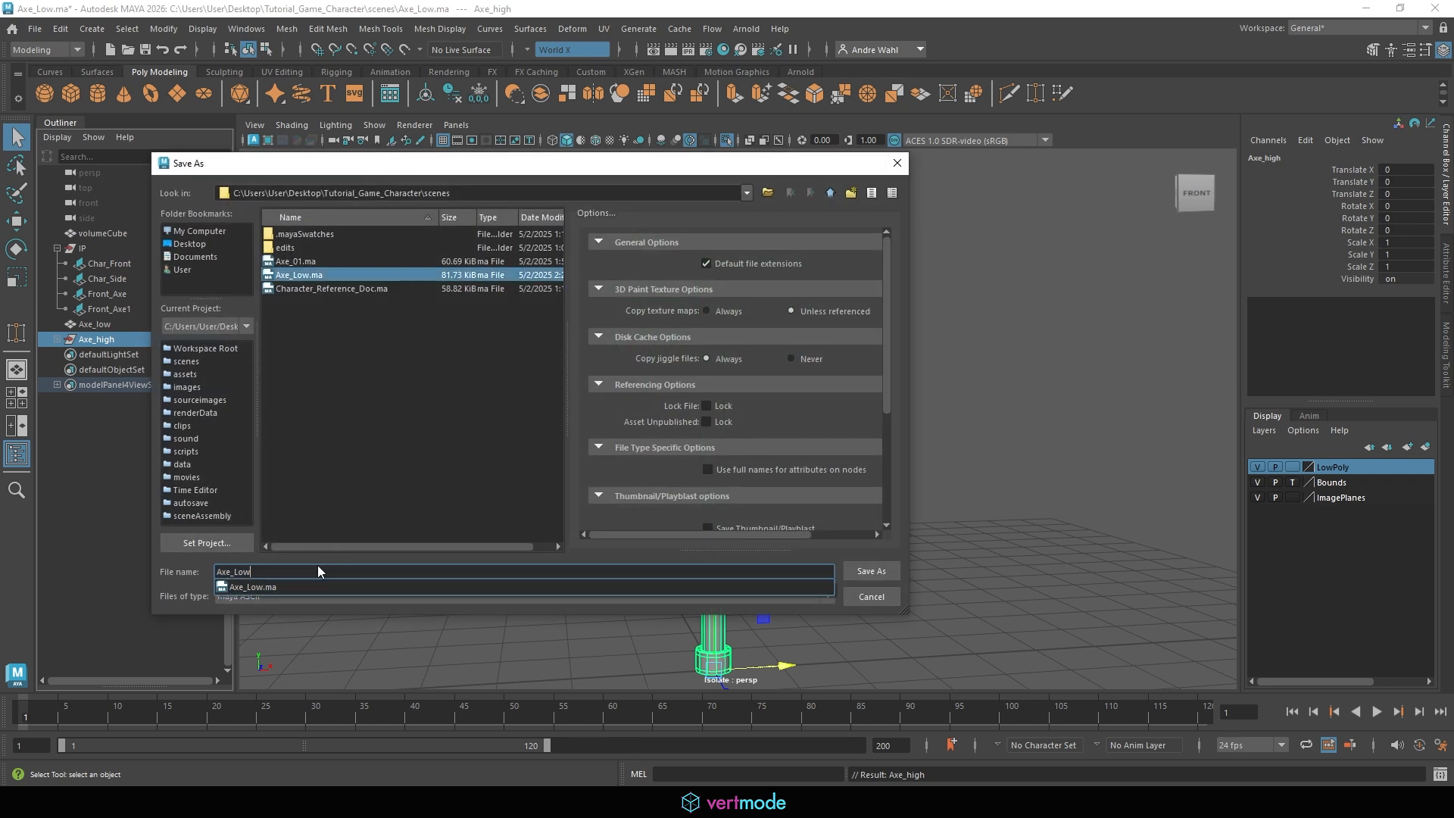
{"action": "type", "text": "_high"}
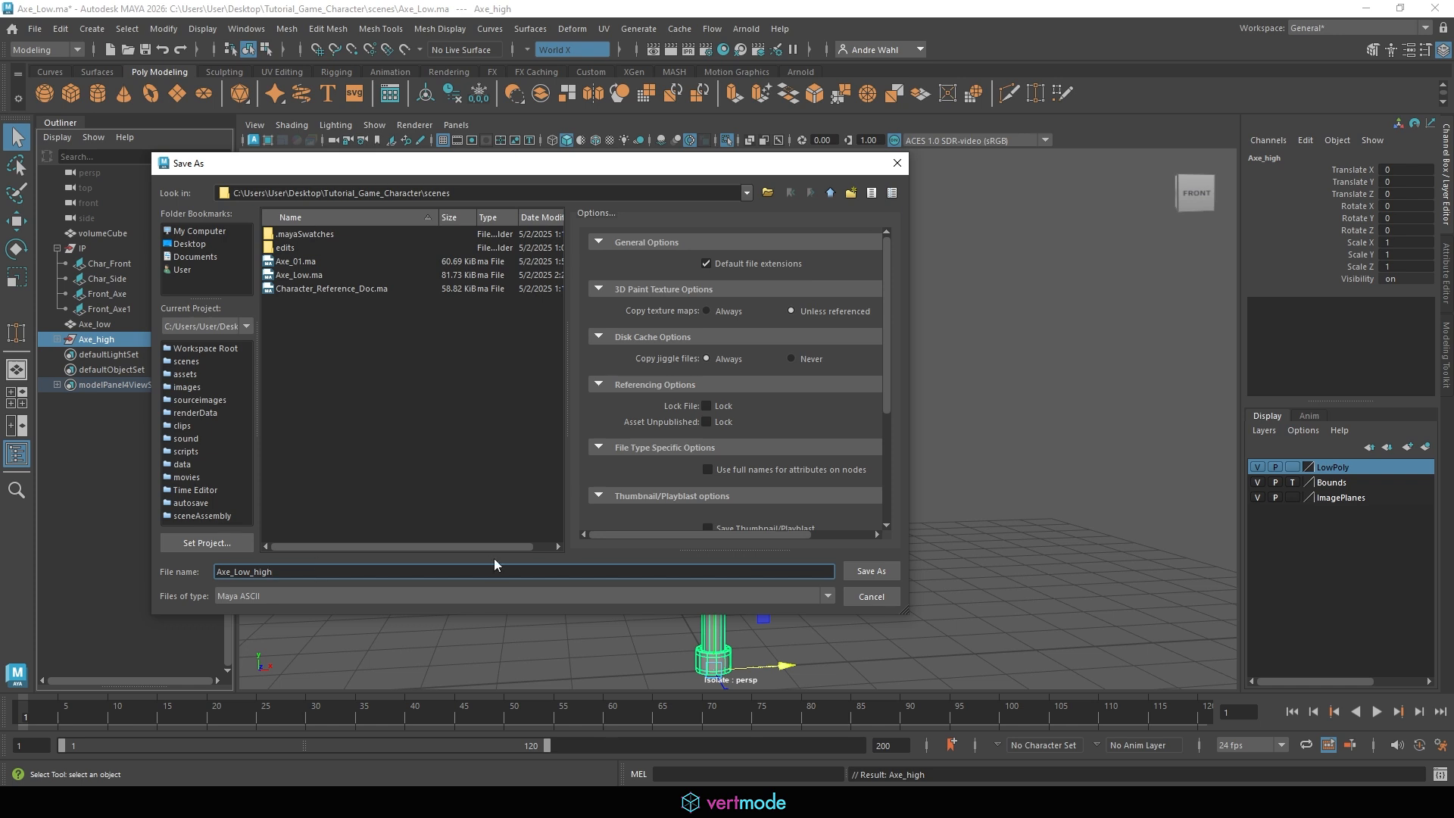
{"action": "left_click", "coordinate": [871, 574]}
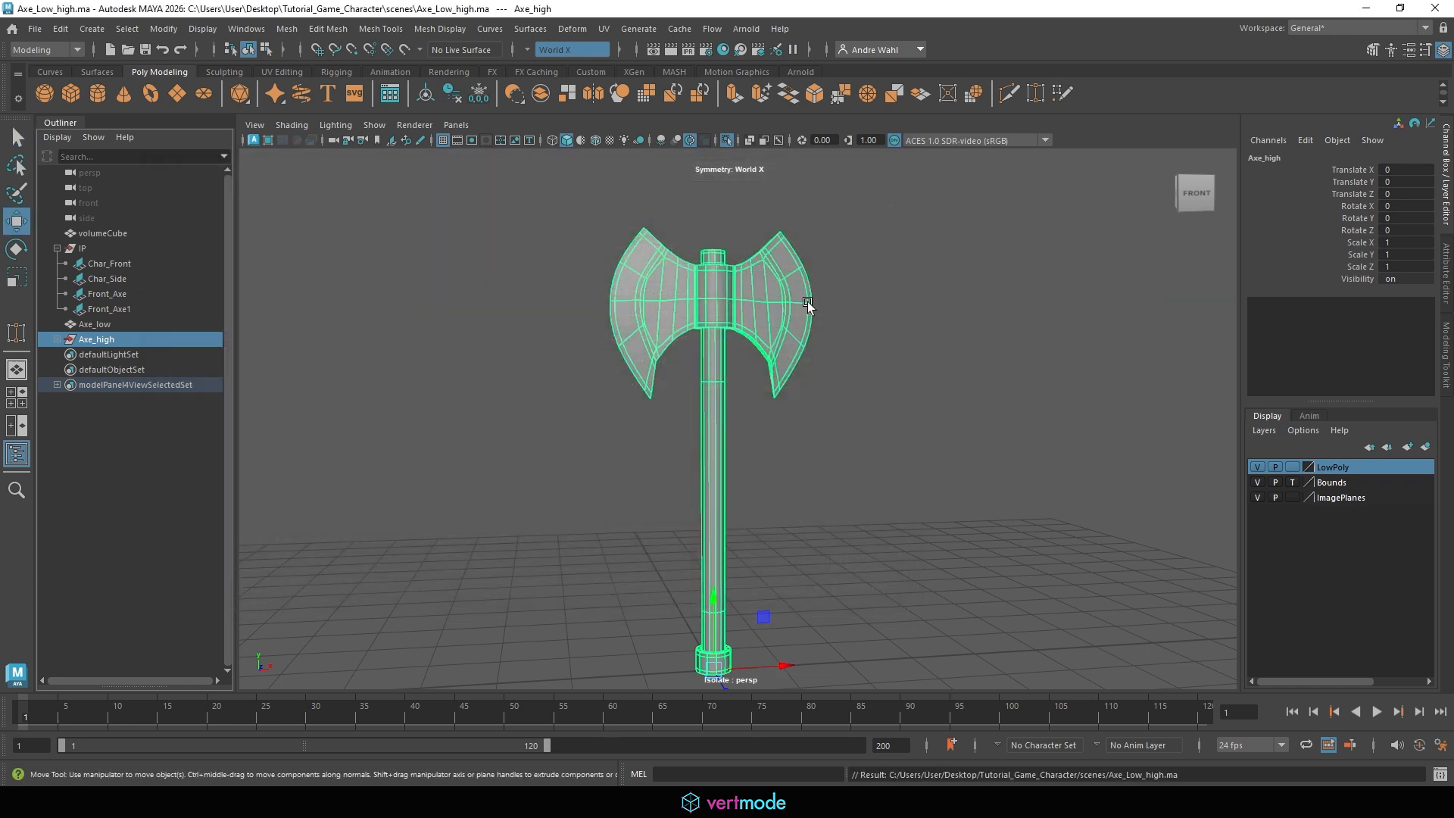
{"action": "left_click", "coordinate": [824, 359]}
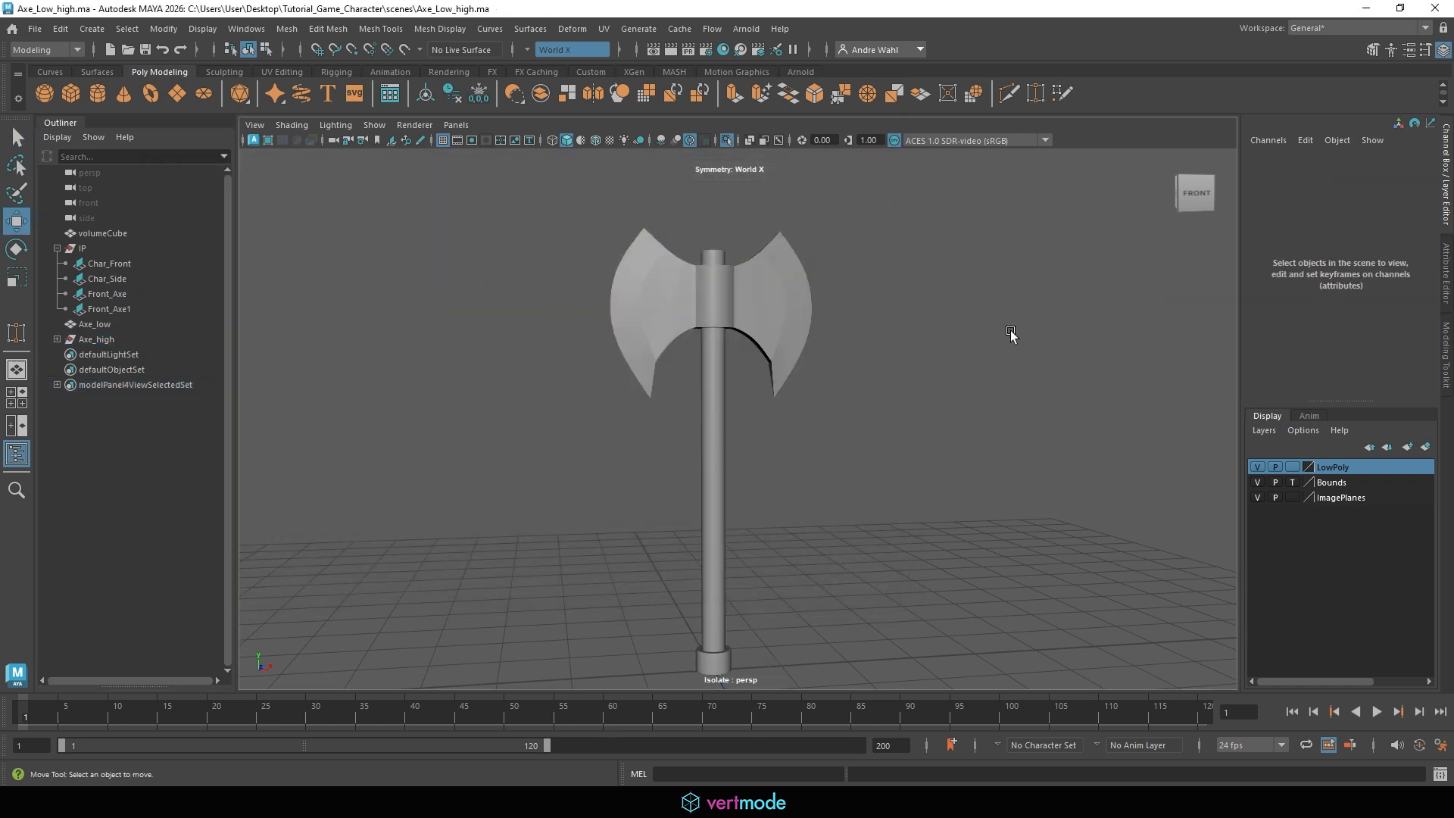